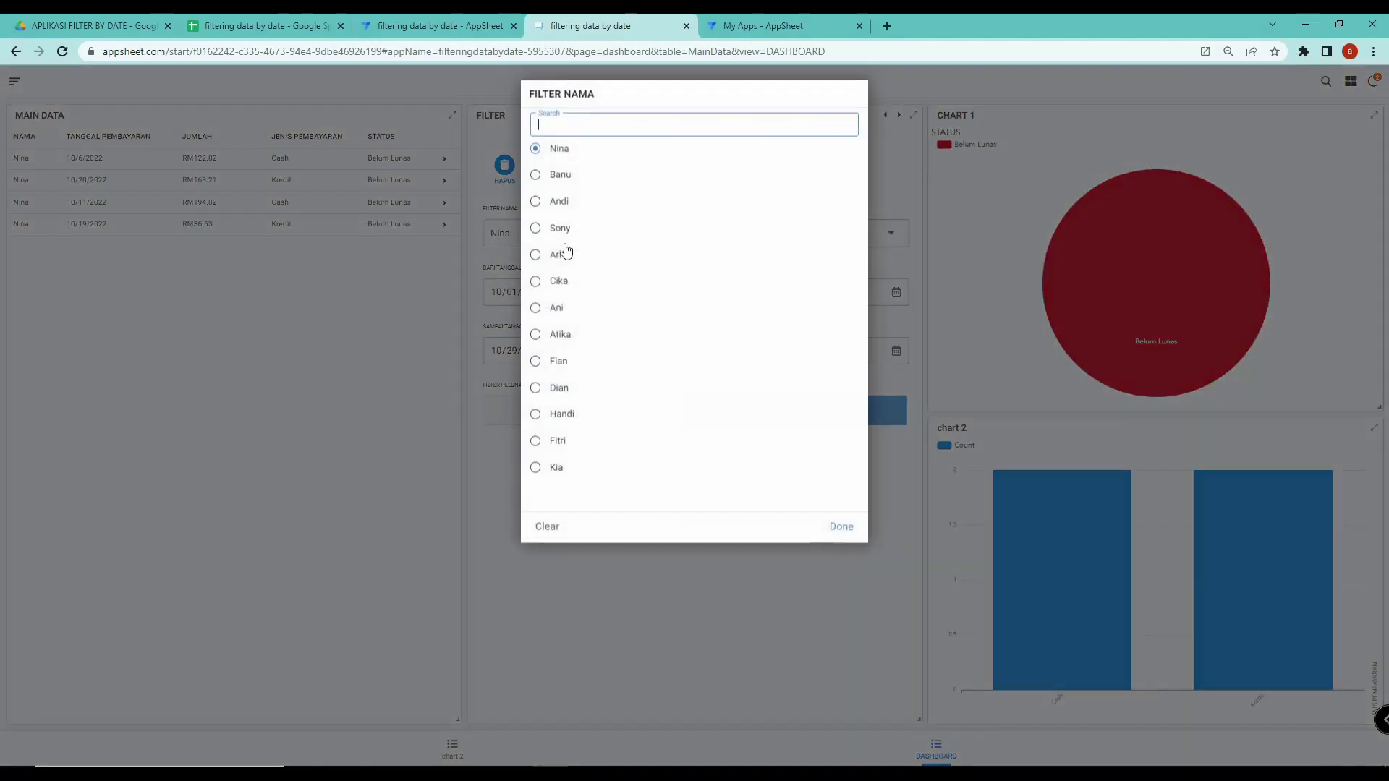
Filter the finished dashboard by a different name, remove the Belum Lunas payment filter, and clear all filters
{"action": "left_click", "coordinate": [571, 202]}
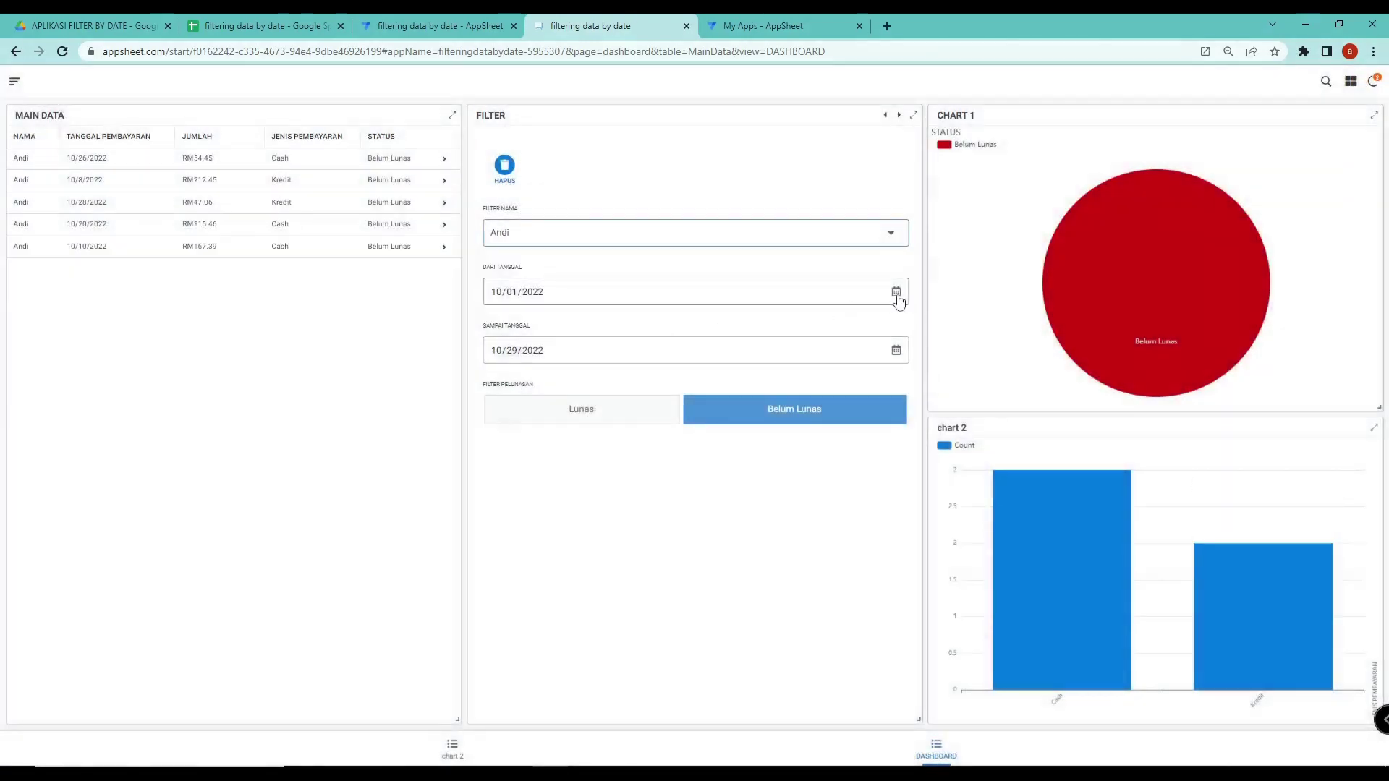
{"action": "left_click", "coordinate": [820, 422]}
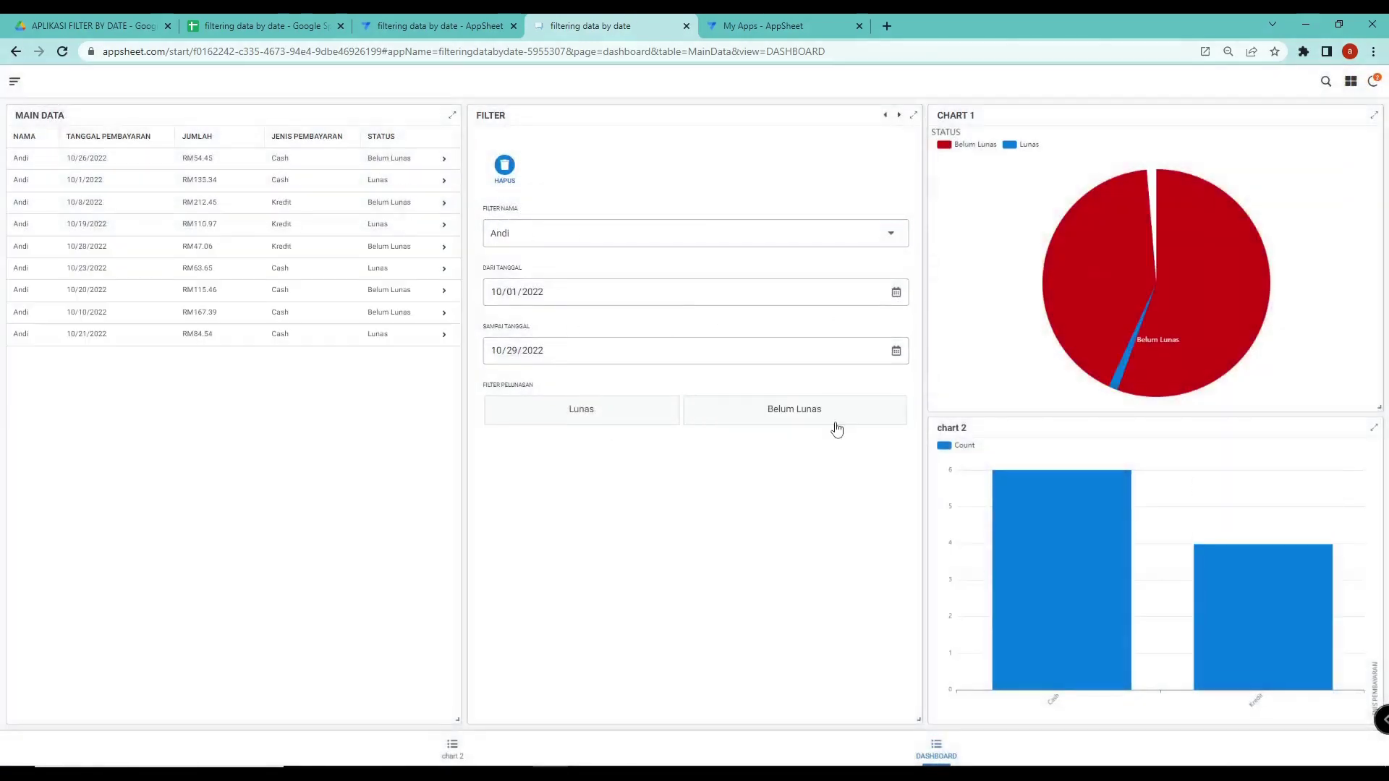
{"action": "left_click", "coordinate": [505, 171]}
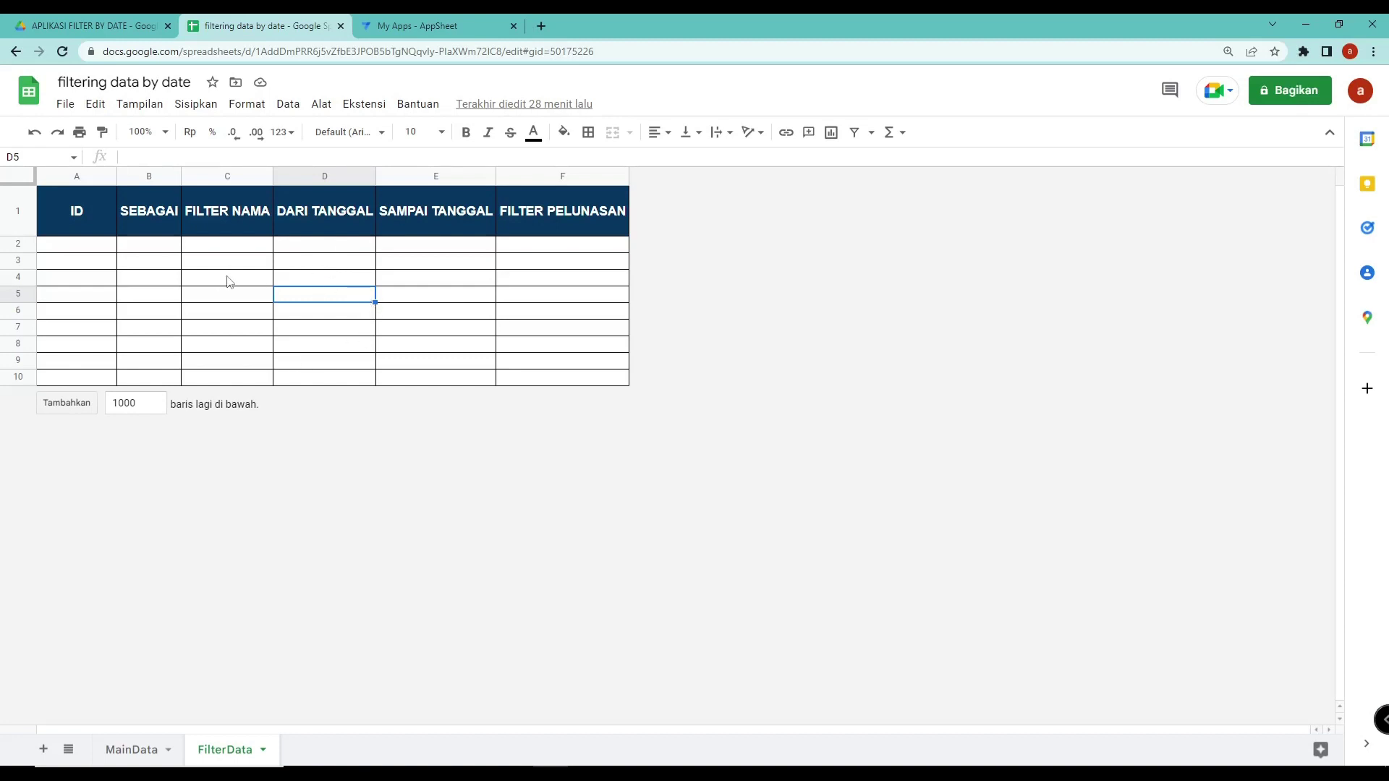
Review the FilterData sheet's column headers, from ID and SEBAGAI through the name, date-range and FILTER PELUNASAN columns
{"action": "left_click", "coordinate": [82, 215]}
{"action": "left_click", "coordinate": [146, 218]}
{"action": "left_click", "coordinate": [220, 221]}
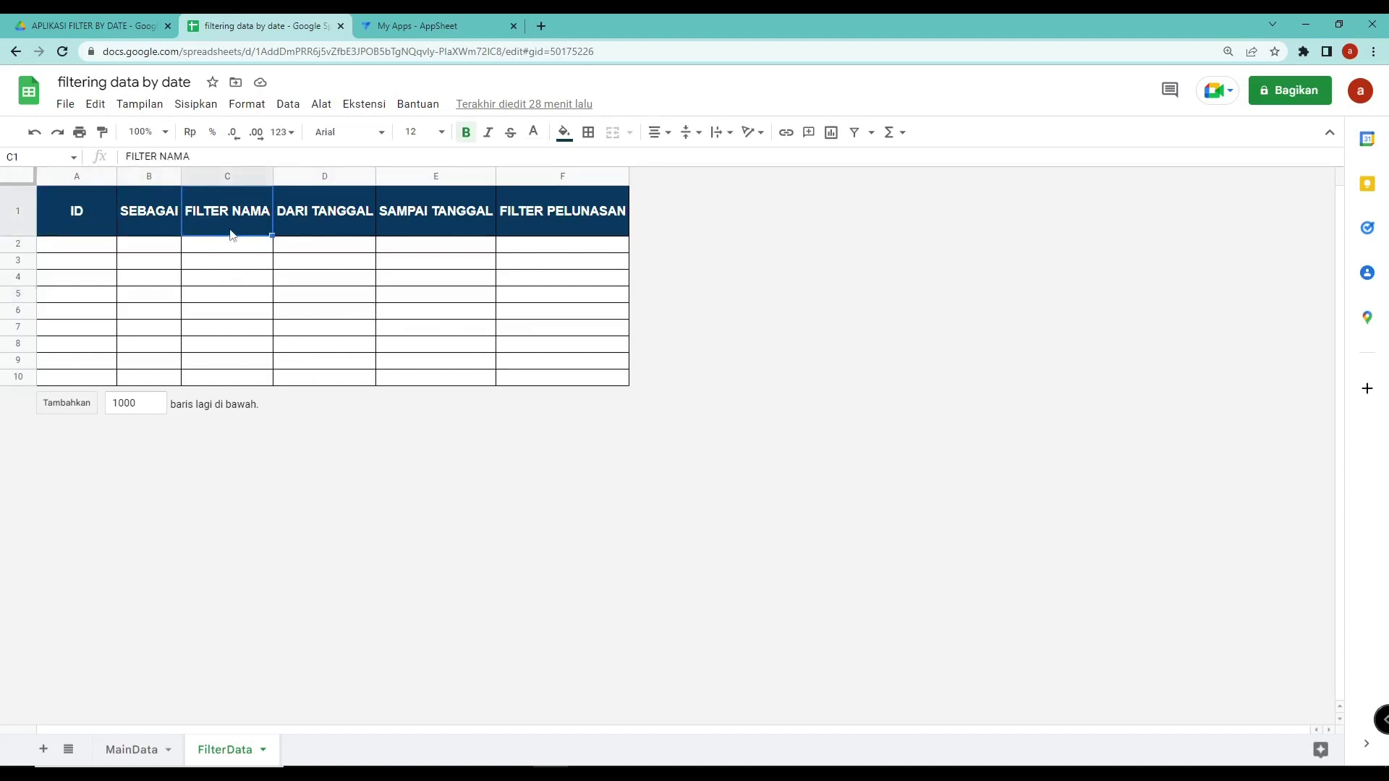
{"action": "left_click", "coordinate": [319, 216]}
{"action": "left_click", "coordinate": [418, 217]}
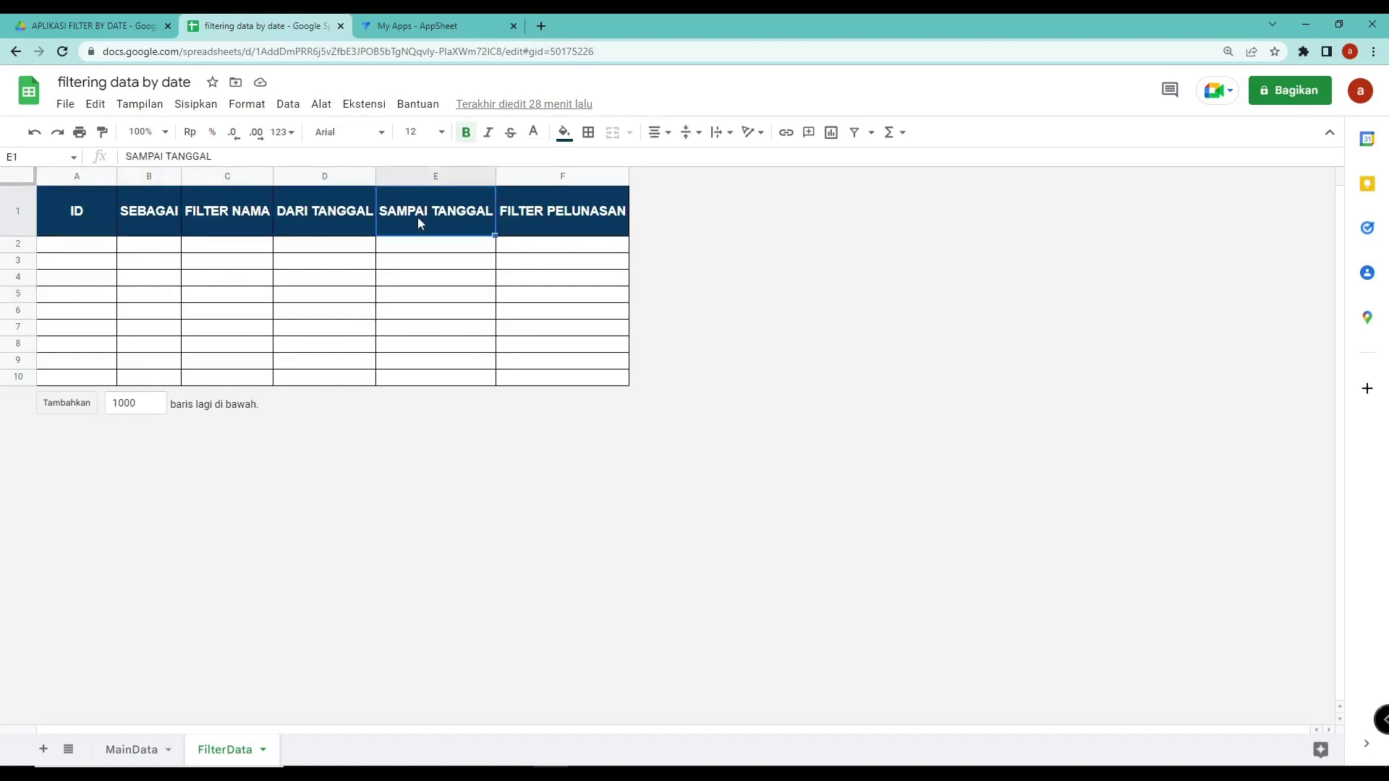
{"action": "left_click", "coordinate": [554, 215]}
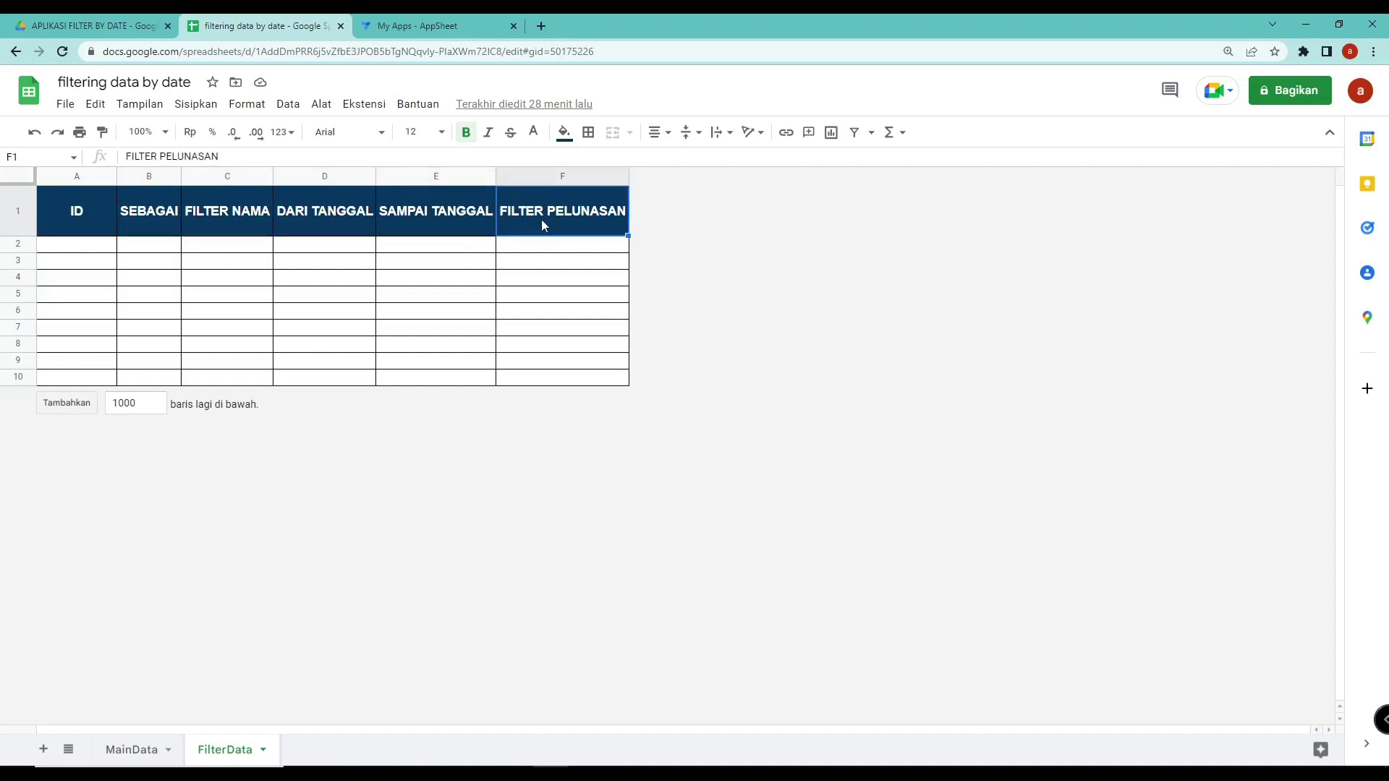
{"action": "left_click", "coordinate": [352, 264]}
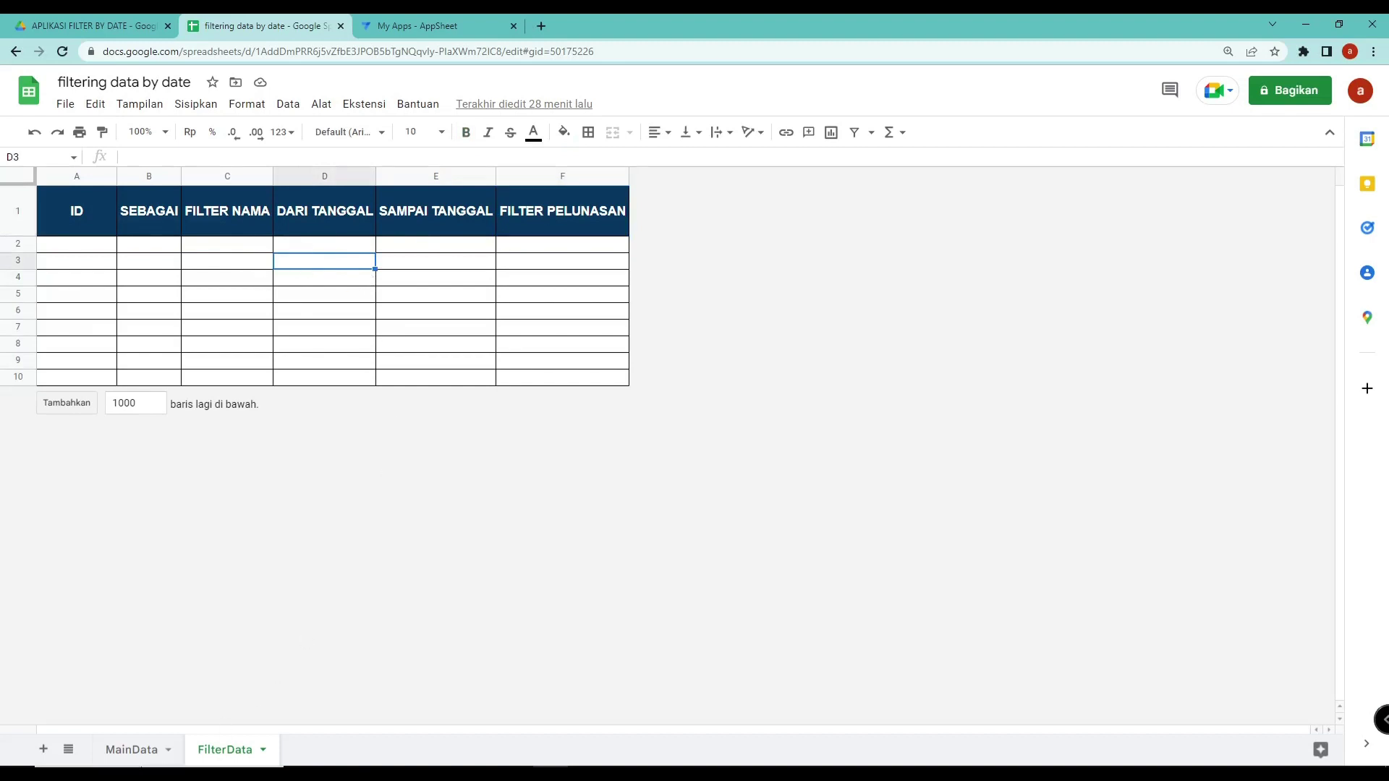
Examine the MainData sheet's column headers from ID to STATUS, its records and the TANGGAL PEMBAYARAN dates
{"action": "left_click", "coordinate": [128, 753]}
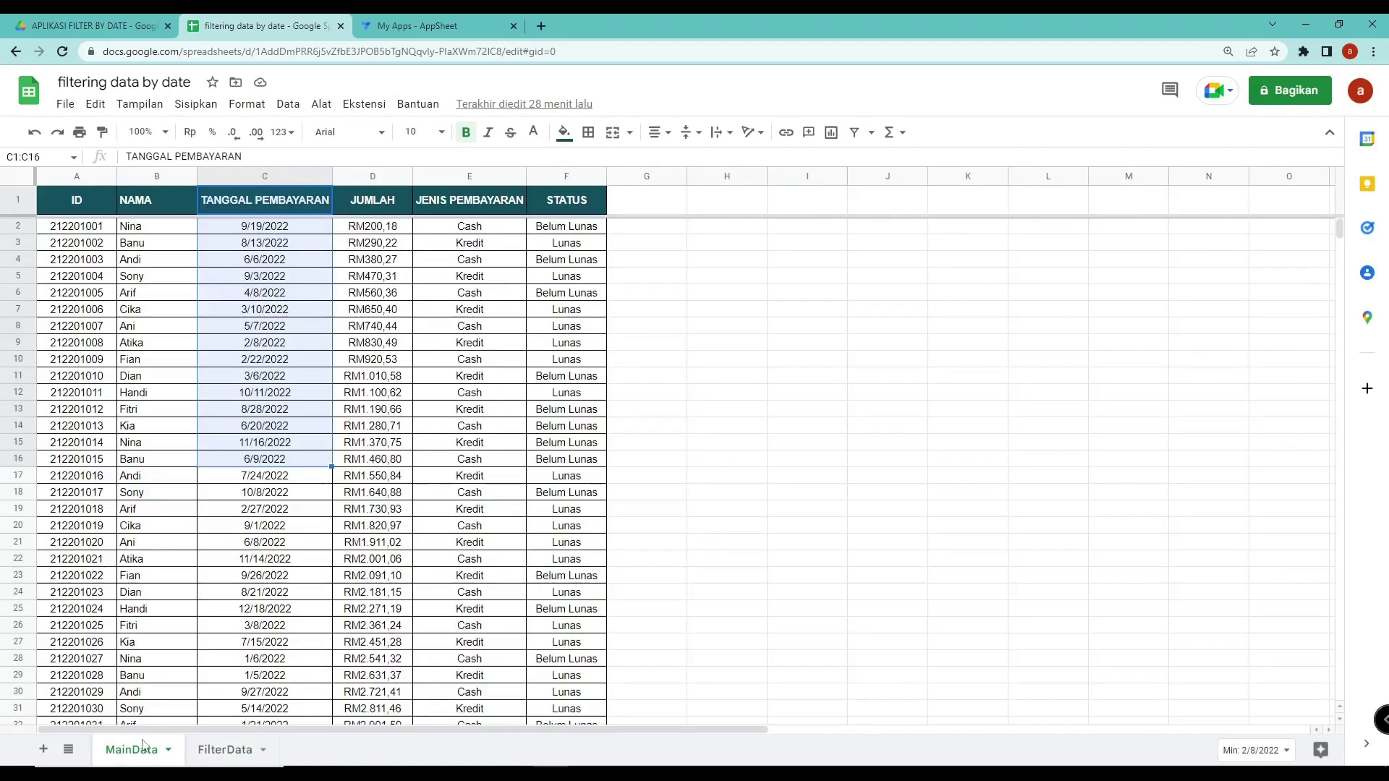
{"action": "left_click", "coordinate": [156, 427]}
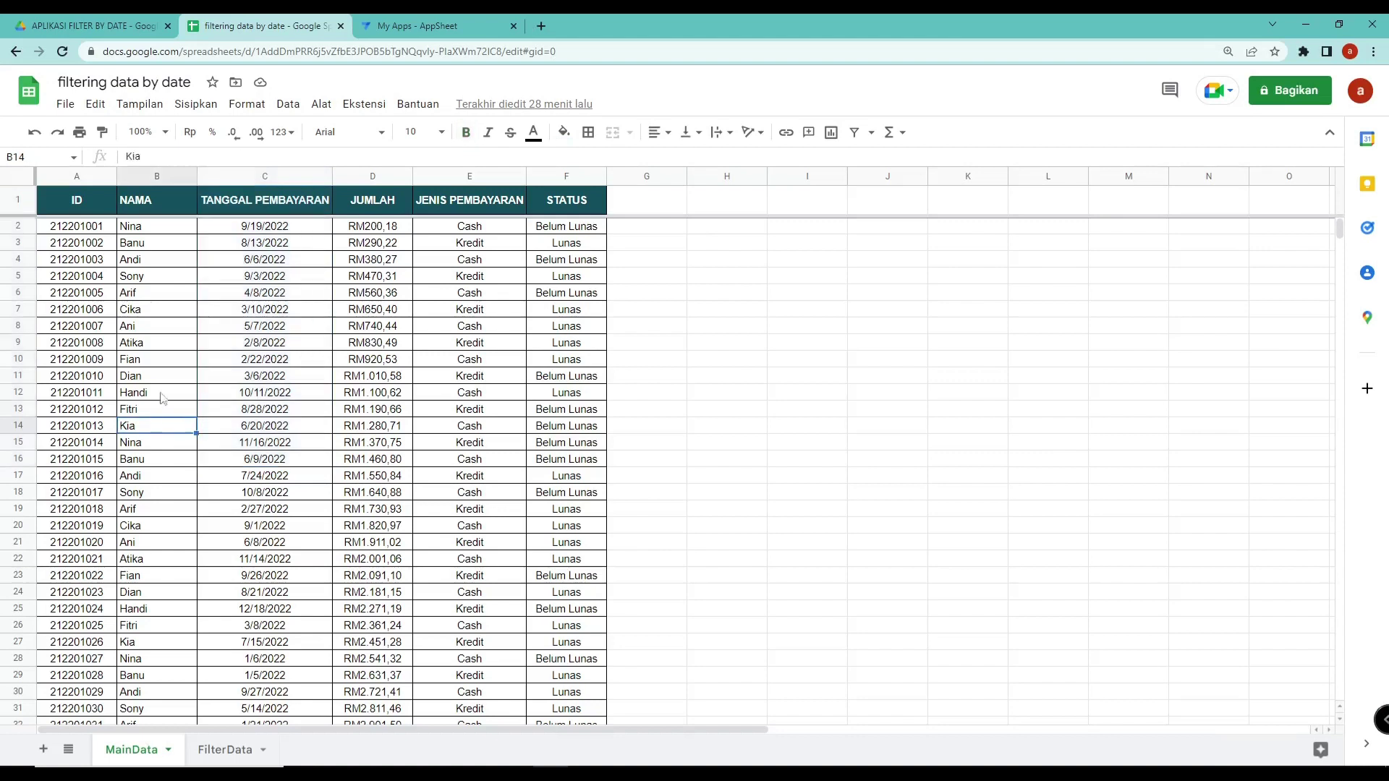
{"action": "left_click", "coordinate": [153, 208]}
{"action": "left_click", "coordinate": [65, 210]}
{"action": "left_click", "coordinate": [156, 211]}
{"action": "left_click", "coordinate": [293, 212]}
{"action": "left_click", "coordinate": [384, 209]}
{"action": "left_click", "coordinate": [454, 211]}
{"action": "left_click", "coordinate": [570, 210]}
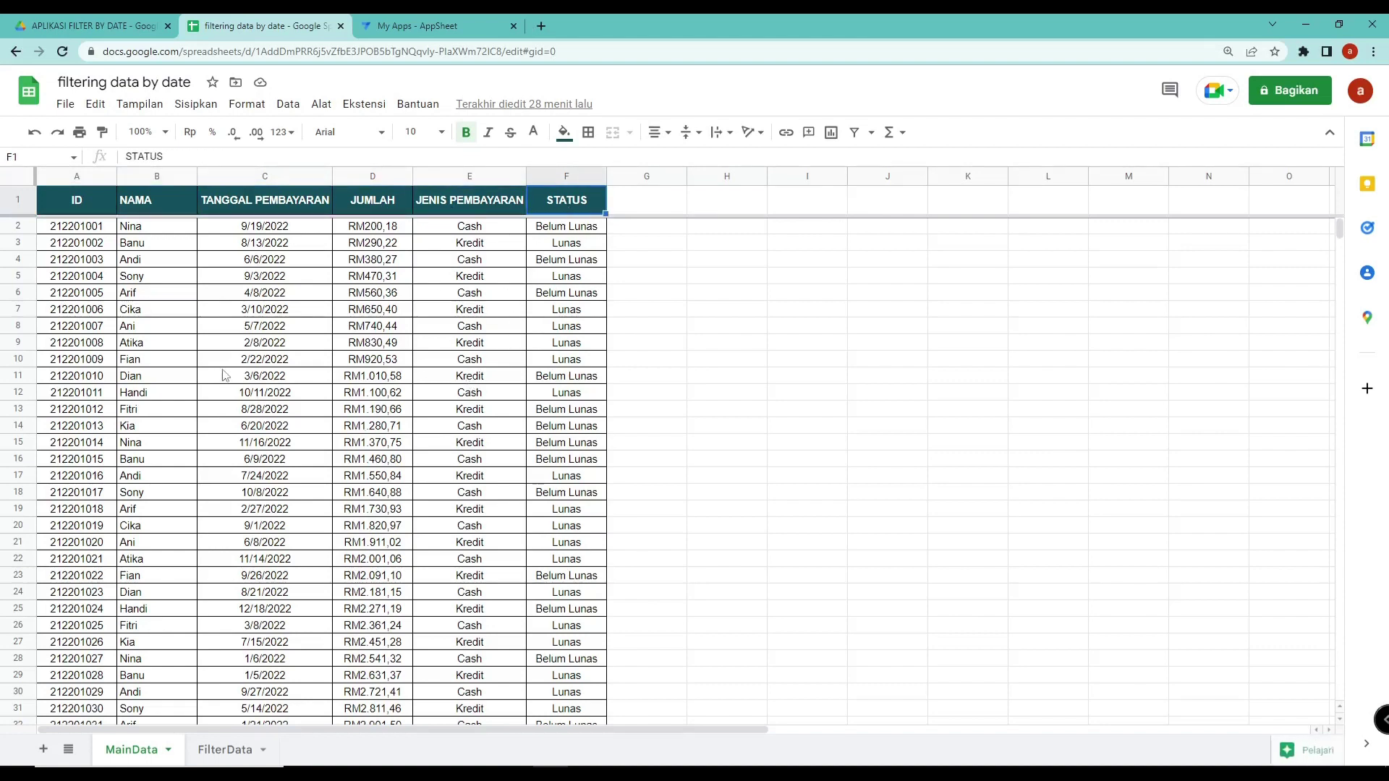
{"action": "scroll", "coordinate": [644, 397], "scroll_direction": "down", "scroll_amount": 5}
{"action": "left_click_drag", "start_coordinate": [1338, 243], "coordinate": [1327, 206]}
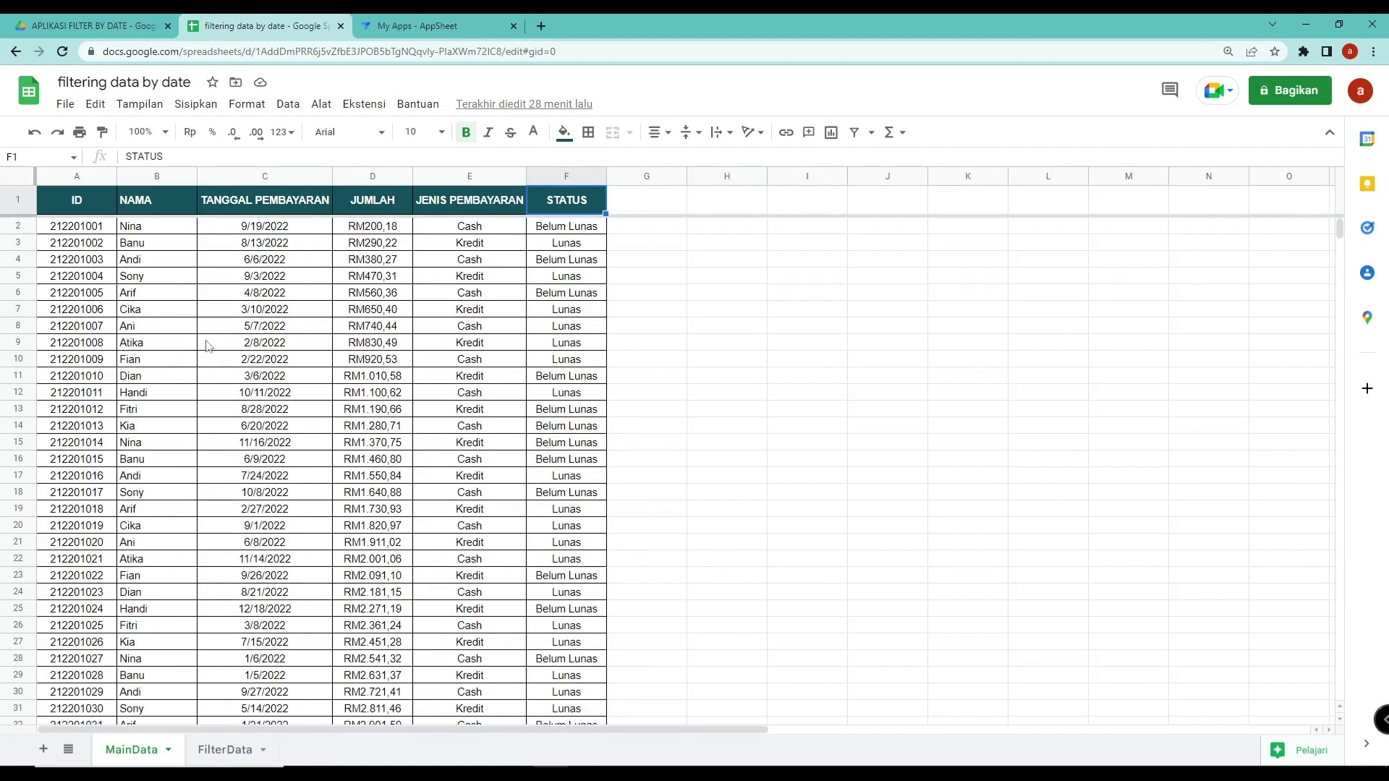
{"action": "left_click_drag", "start_coordinate": [284, 226], "coordinate": [293, 511]}
Return to the FilterData sheet and create a new AppSheet app from this spreadsheet
{"action": "left_click", "coordinate": [225, 749]}
{"action": "left_click", "coordinate": [234, 331]}
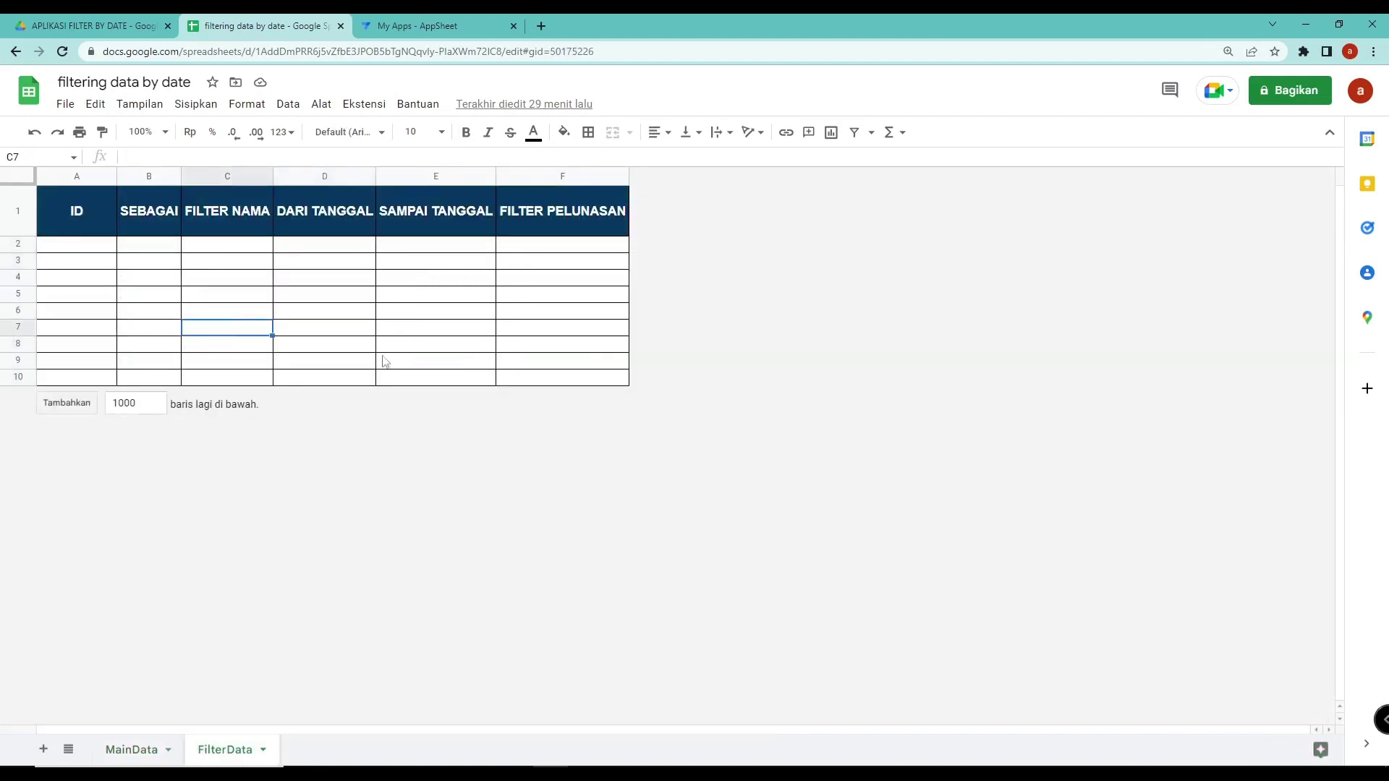
{"action": "left_click", "coordinate": [399, 293]}
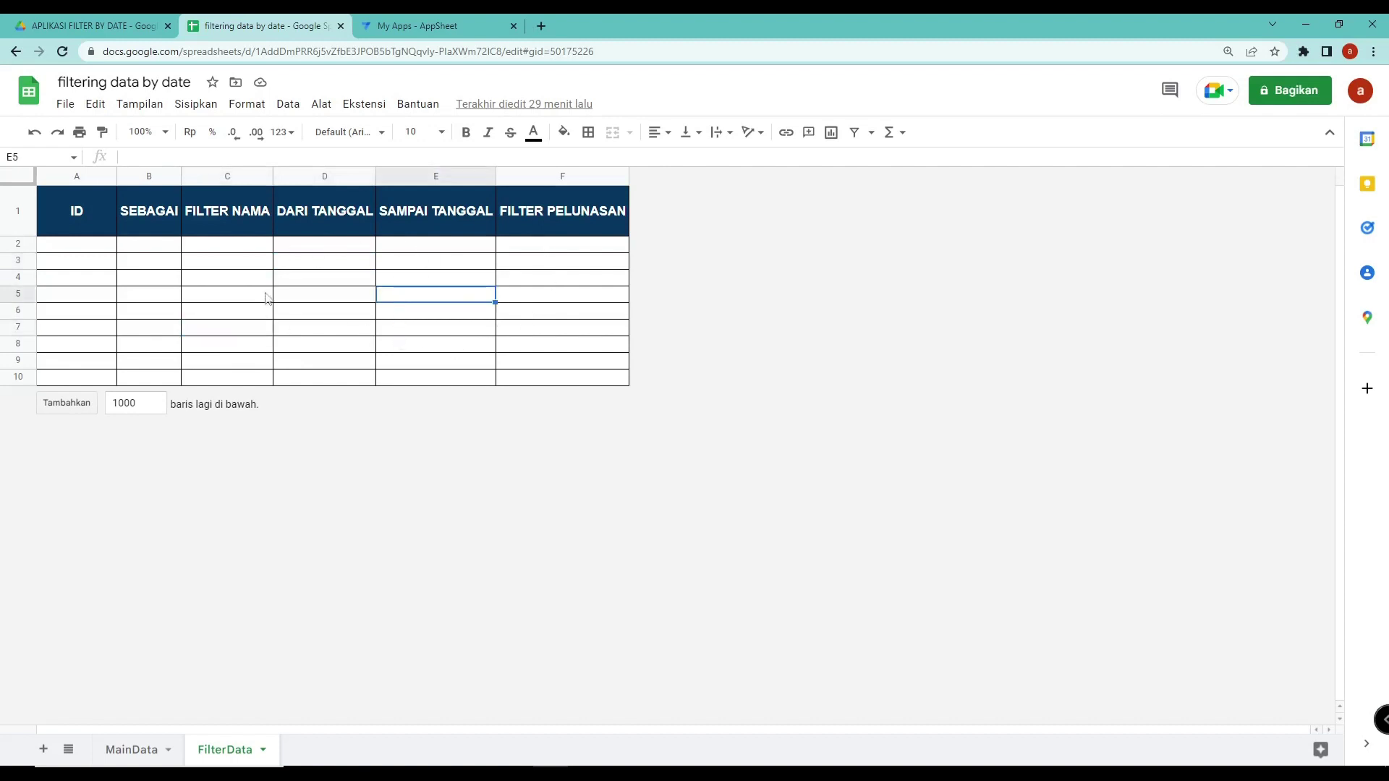
{"action": "left_click", "coordinate": [345, 108]}
{"action": "mouse_move", "coordinate": [406, 227]}
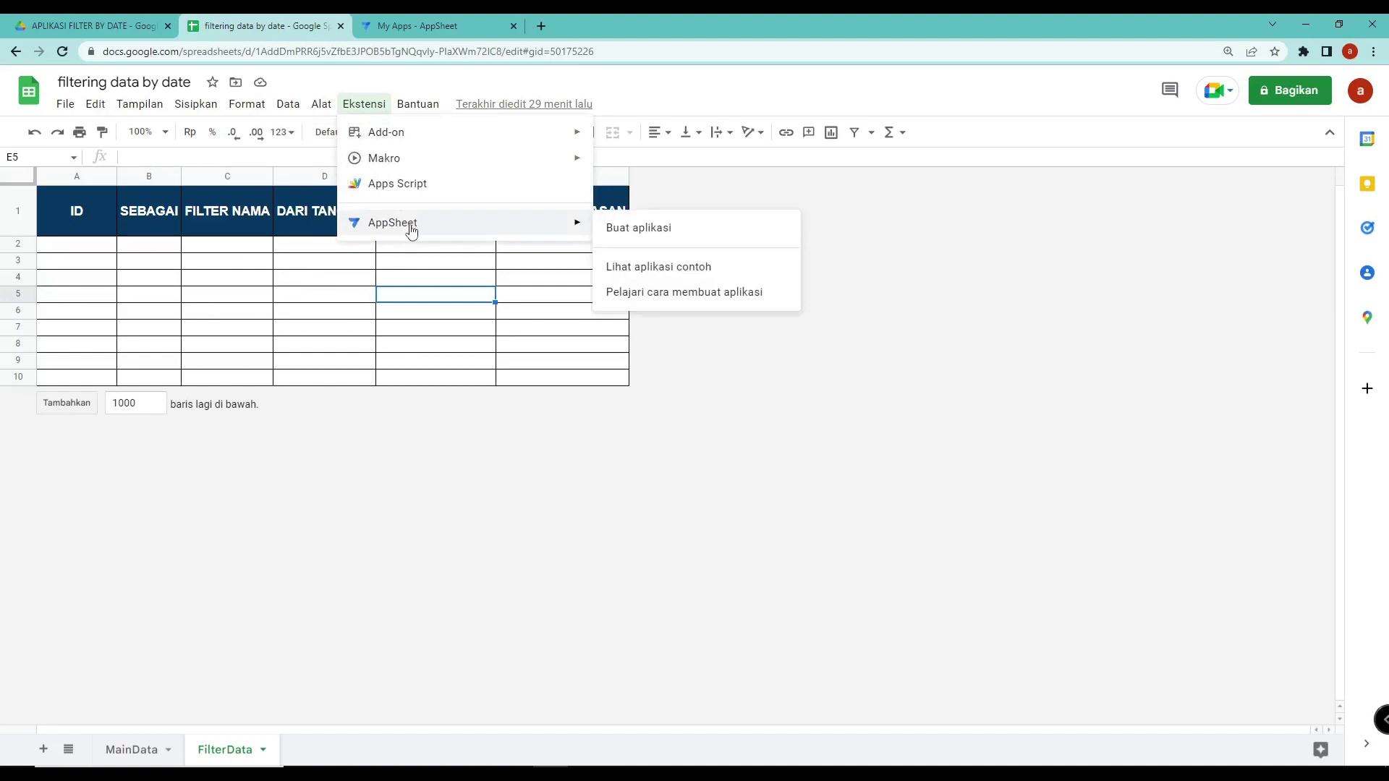
{"action": "left_click", "coordinate": [617, 228]}
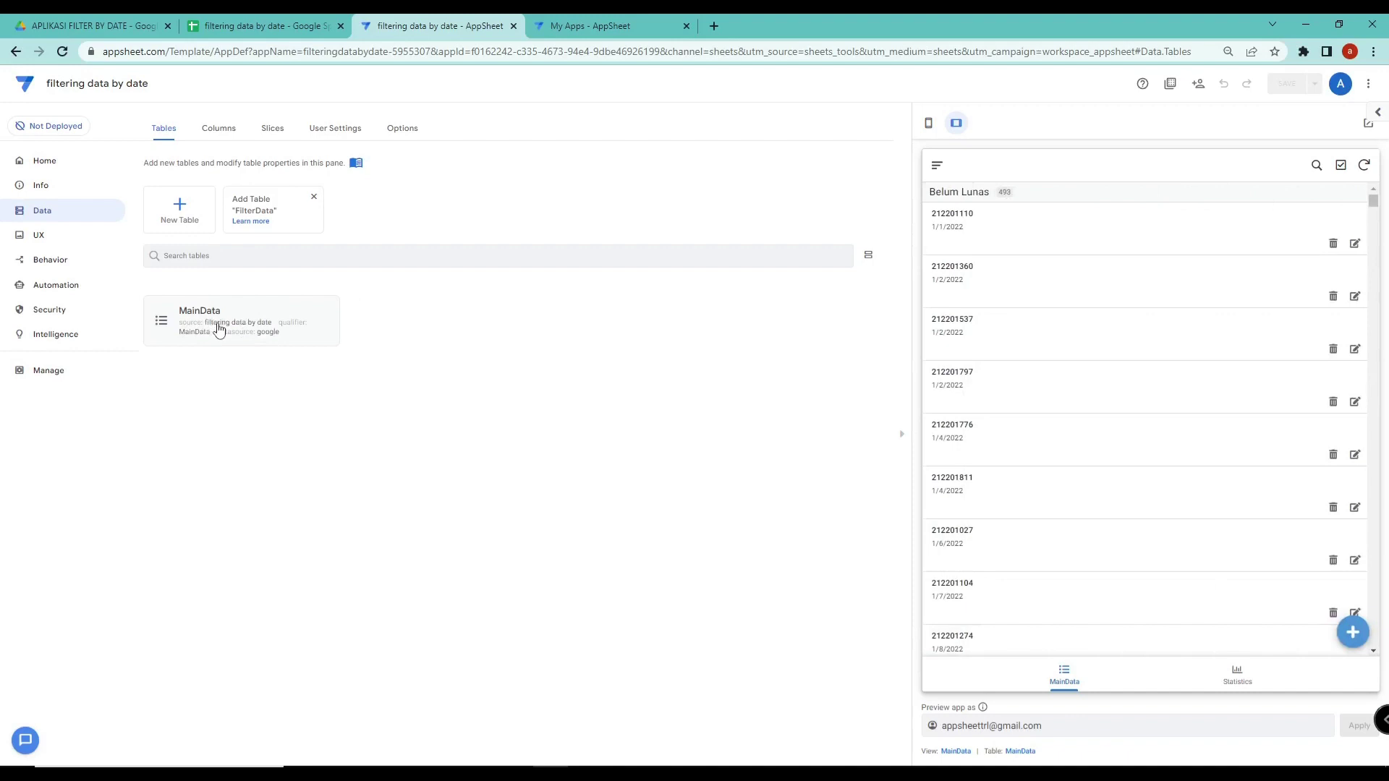
Add the FilterData sheet as a table in the AppSheet app and open its column definitions
{"action": "left_click", "coordinate": [255, 211]}
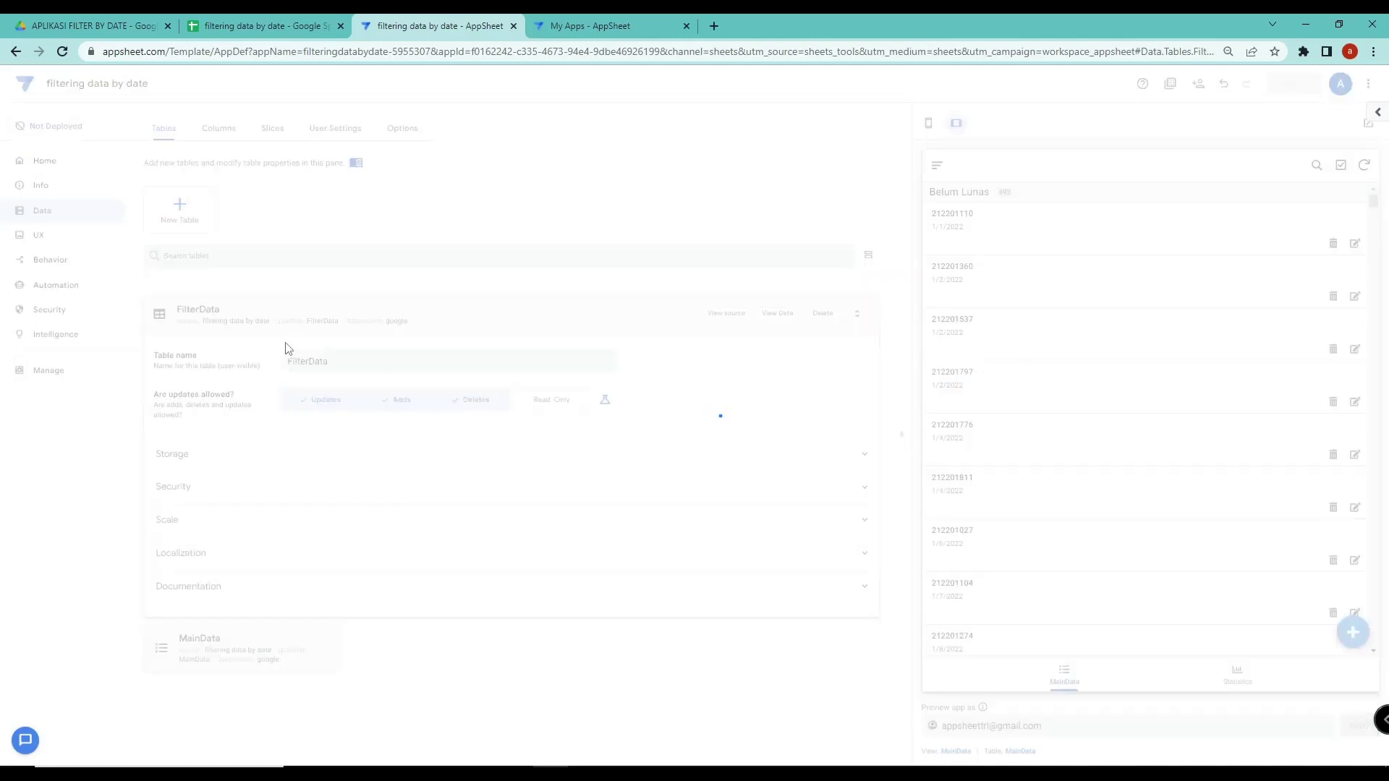
{"action": "left_click", "coordinate": [489, 318]}
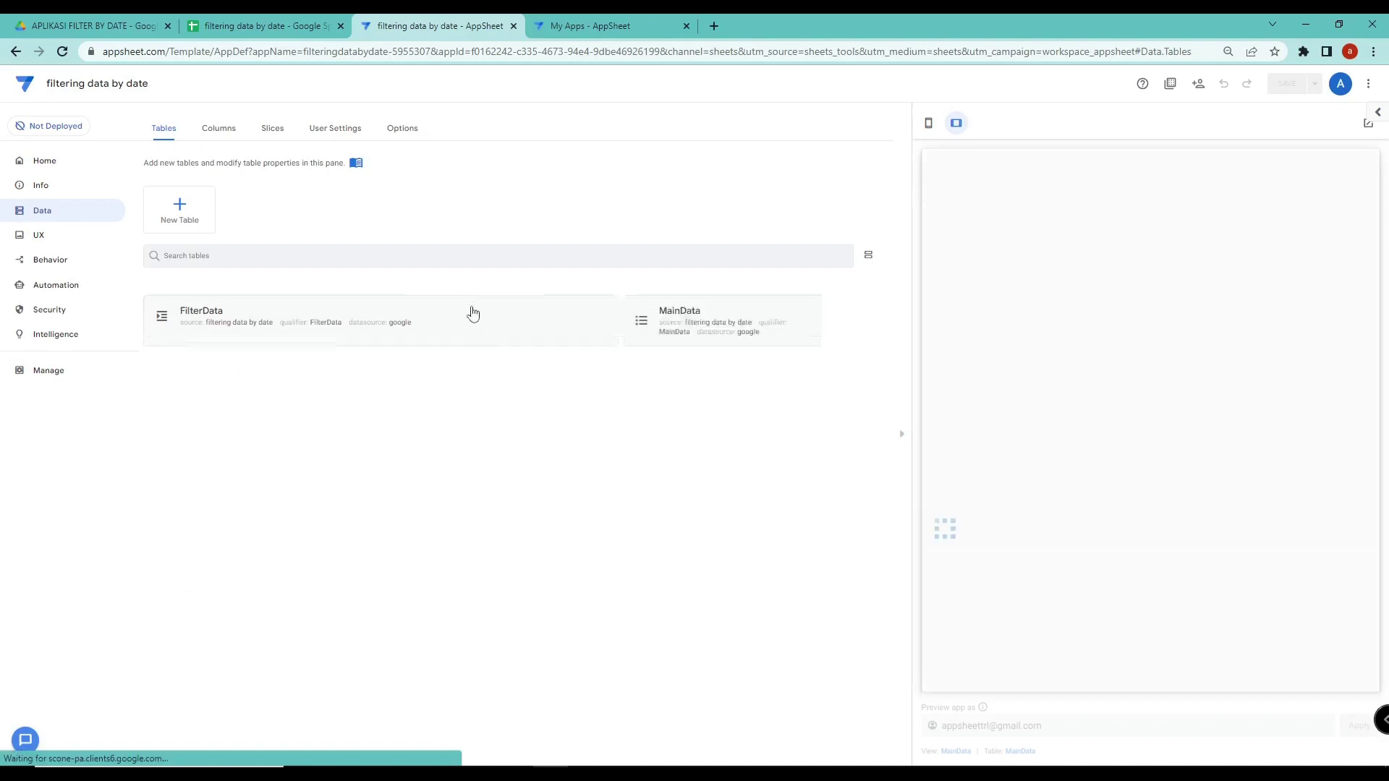
{"action": "left_click", "coordinate": [227, 316]}
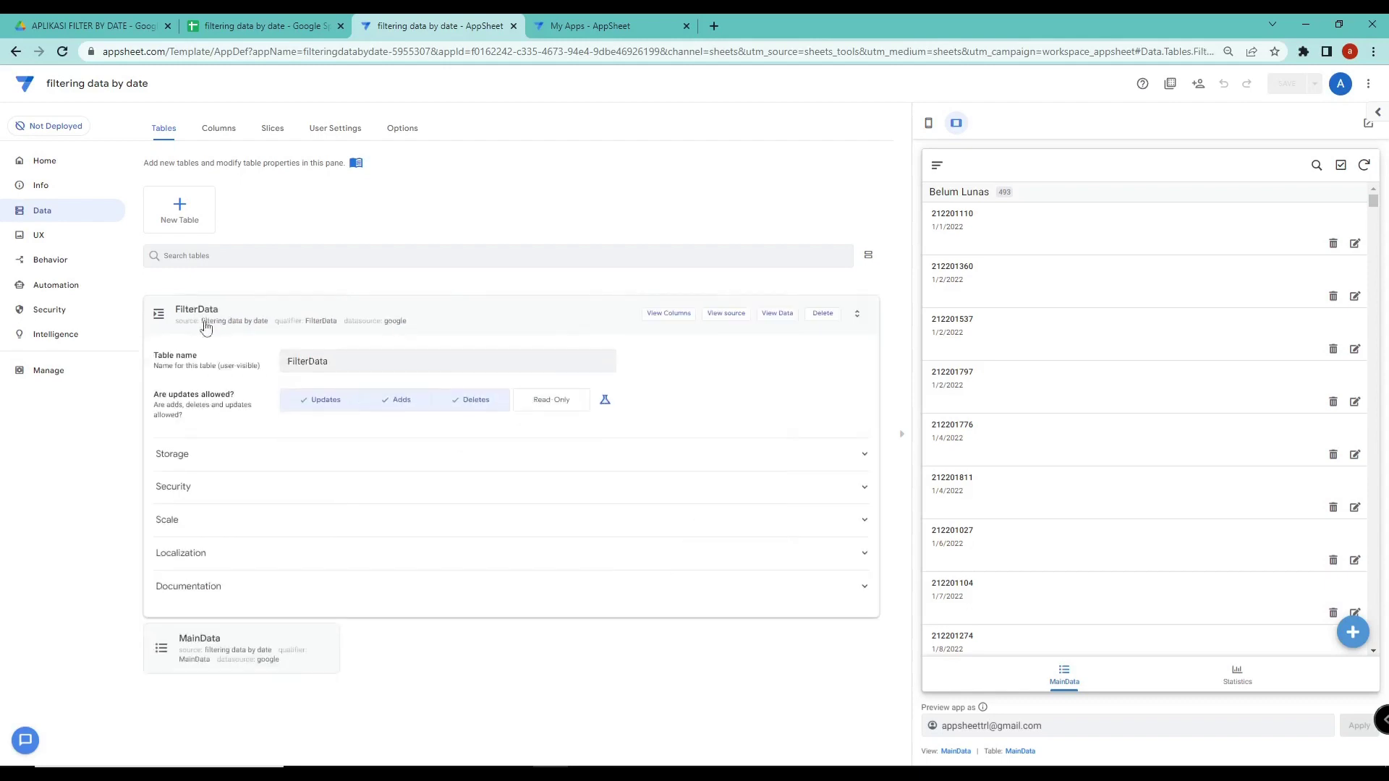
{"action": "left_click", "coordinate": [660, 316]}
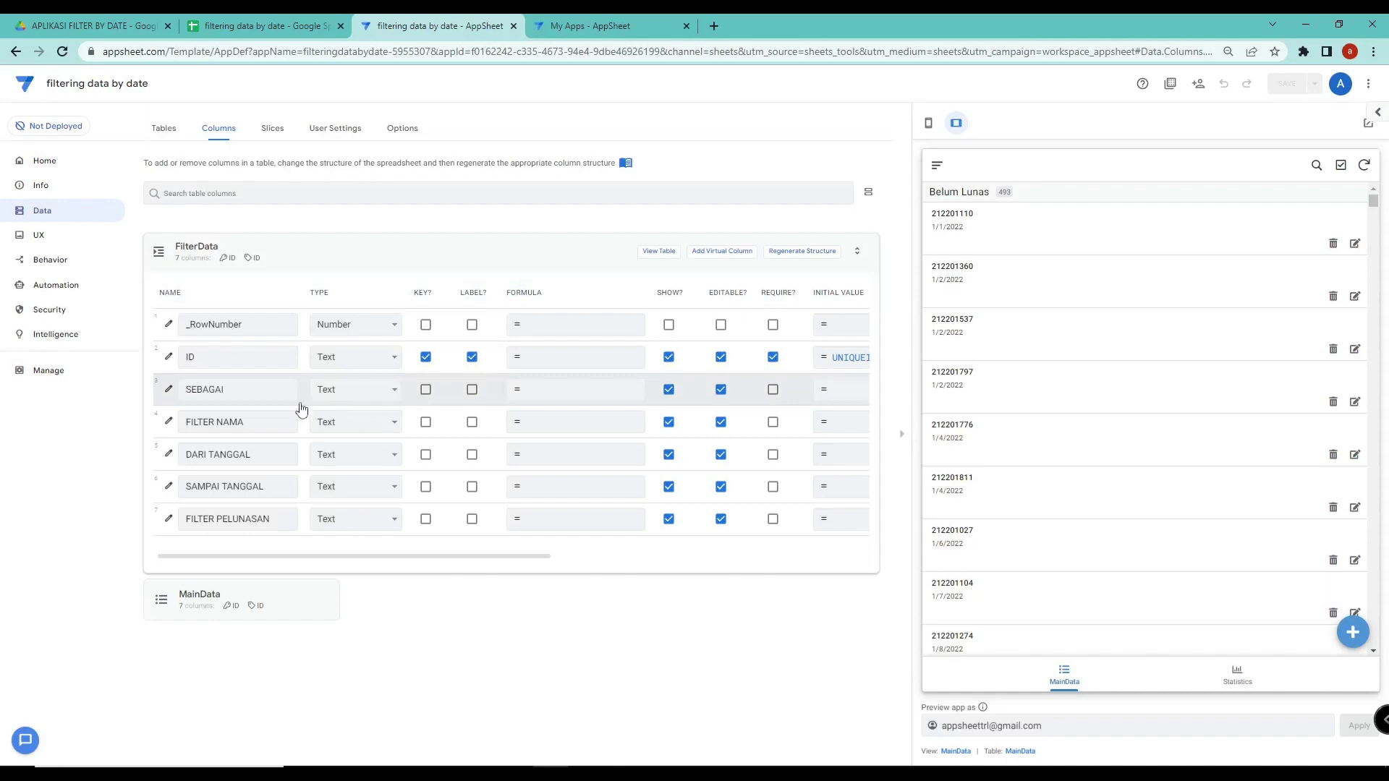
Set the column type of both DARI TANGGAL and SAMPAI TANGGAL in the FilterData table to Date
{"action": "left_click", "coordinate": [363, 457]}
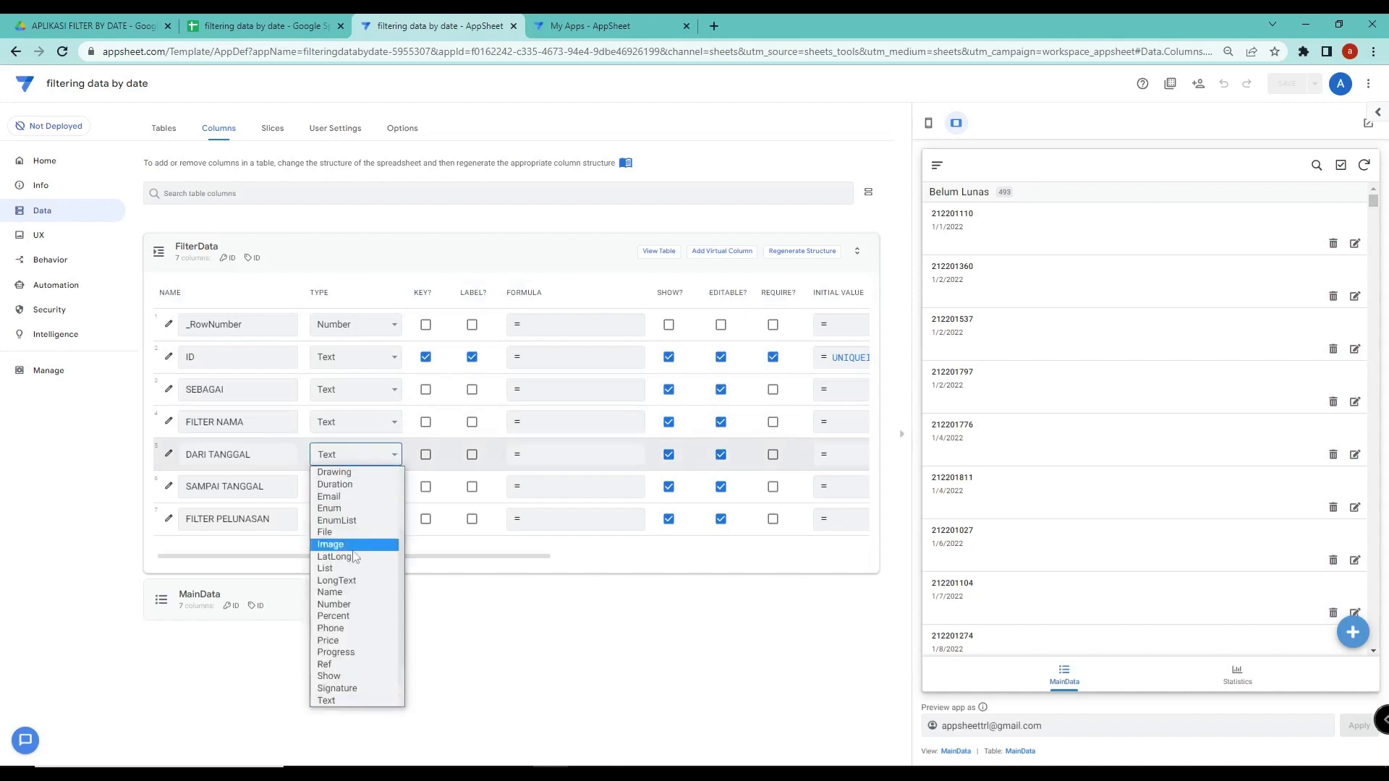
{"action": "scroll", "coordinate": [355, 557], "scroll_direction": "up", "scroll_amount": 3}
{"action": "left_click", "coordinate": [361, 549]}
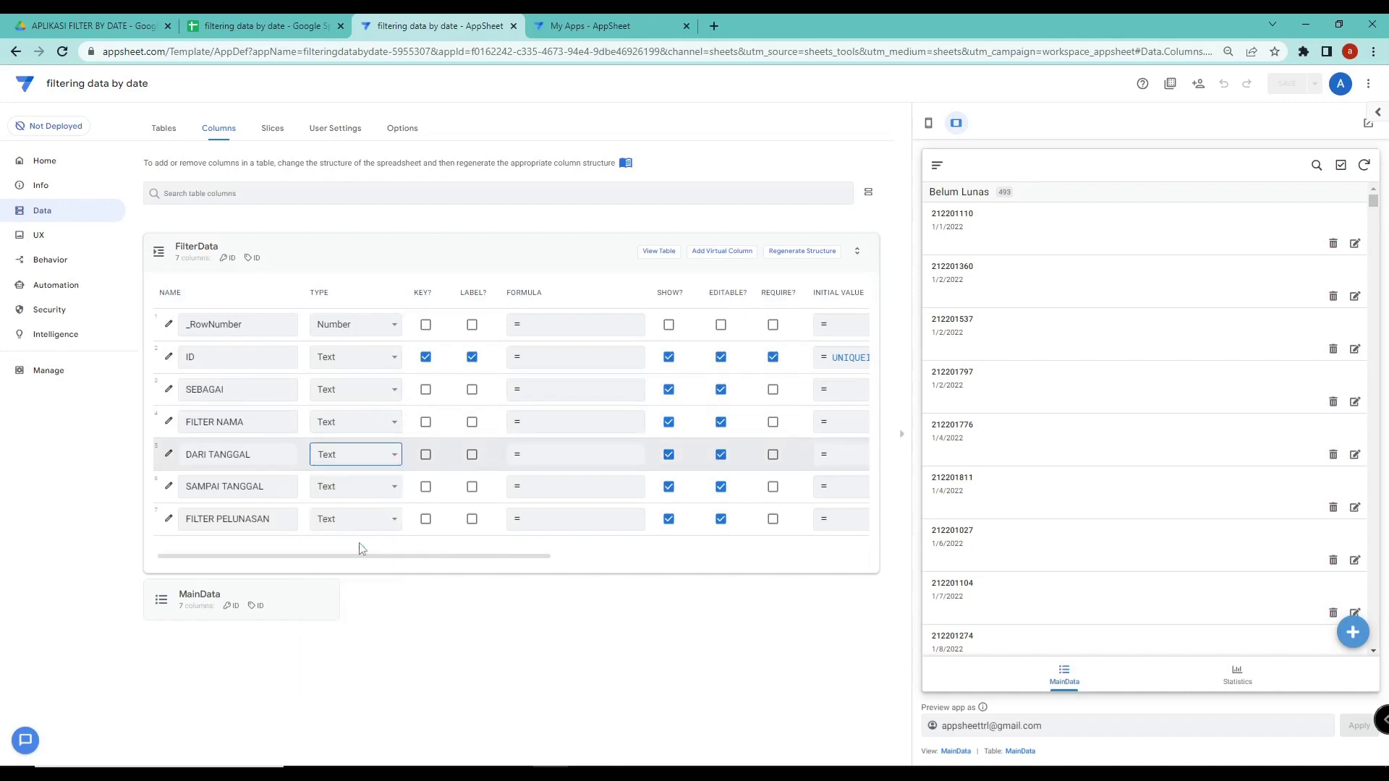
{"action": "left_click", "coordinate": [369, 489]}
{"action": "scroll", "coordinate": [361, 579], "scroll_direction": "up", "scroll_amount": 3}
{"action": "left_click", "coordinate": [359, 577]}
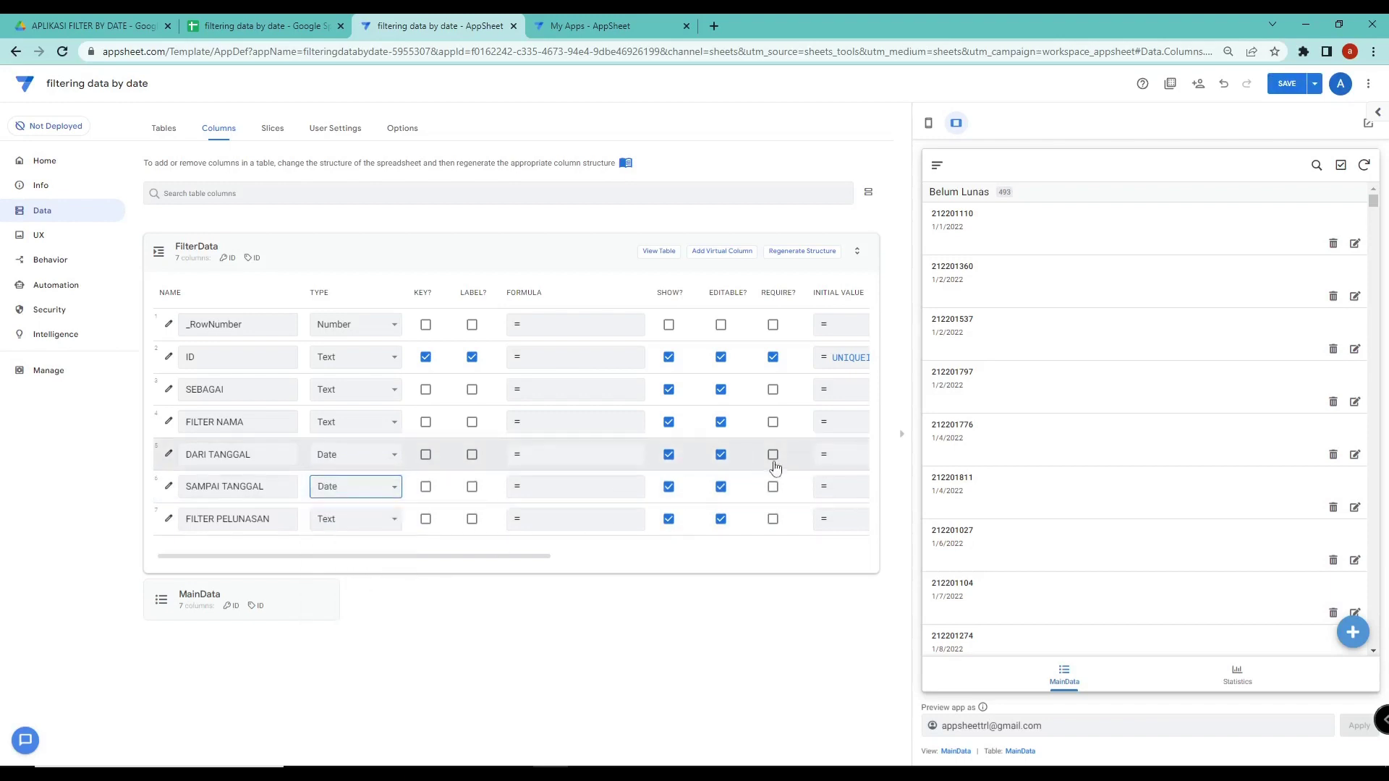
Set the initial value of both DARI TANGGAL and SAMPAI TANGGAL to the expression TODAY()
{"action": "left_click", "coordinate": [839, 457]}
{"action": "type", "text": "t"}
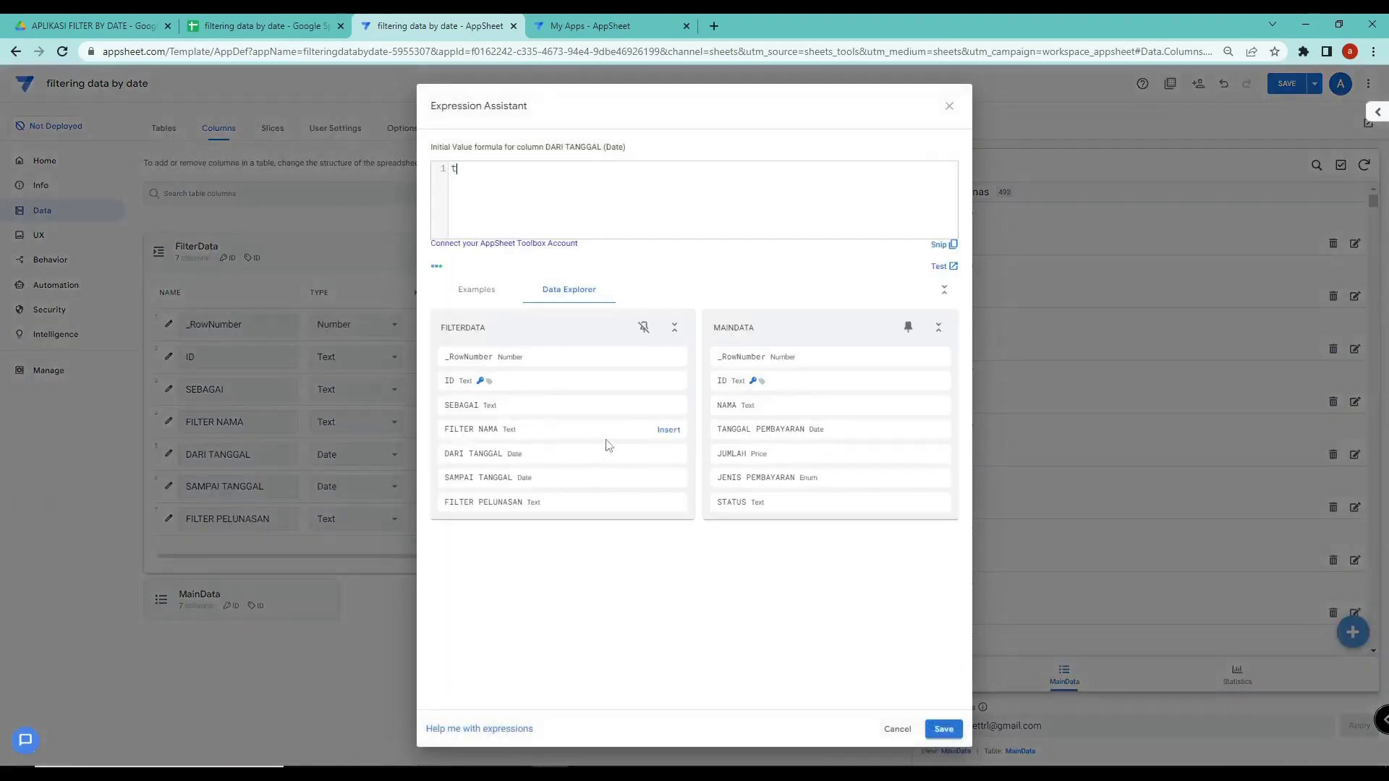
{"action": "type", "text": "oday"}
{"action": "left_click", "coordinate": [512, 188]}
{"action": "left_click_drag", "start_coordinate": [515, 190], "coordinate": [412, 170]}
{"action": "key", "text": "ctrl+c"}
{"action": "left_click", "coordinate": [941, 728]}
{"action": "left_click", "coordinate": [815, 485]}
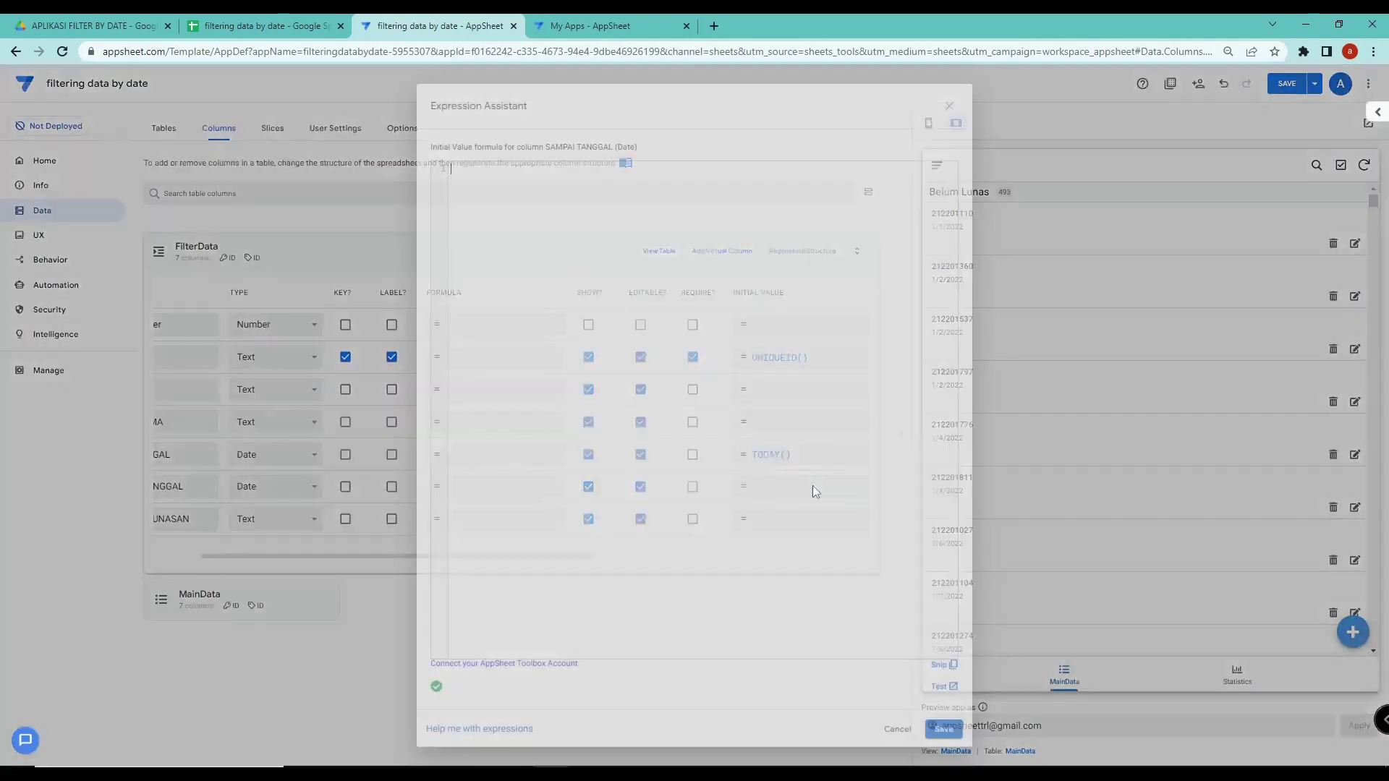
{"action": "key", "text": "ctrl+v"}
{"action": "left_click", "coordinate": [941, 729]}
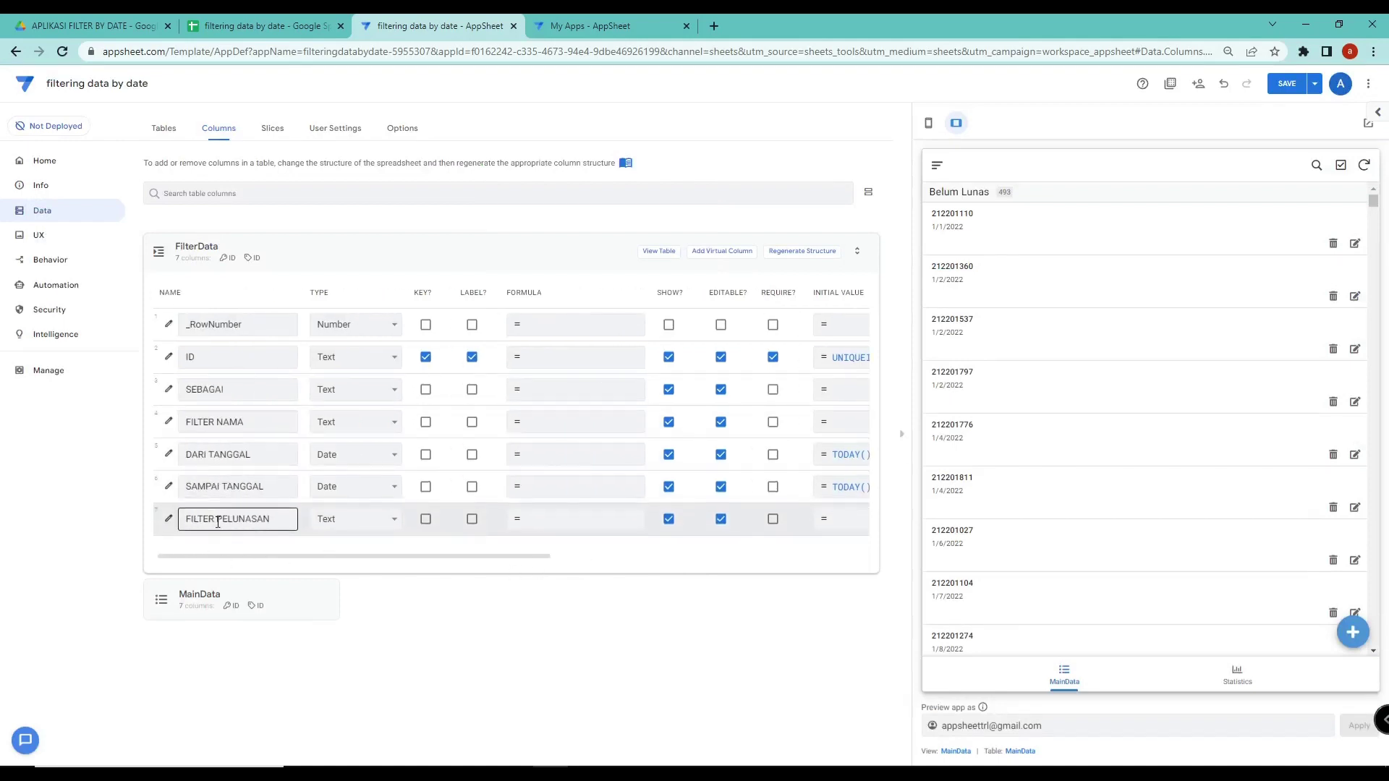
Check the STATUS values in the spreadsheet's MainData sheet, and set the FILTER PELUNASAN column type to Enum in AppSheet
{"action": "left_click", "coordinate": [261, 26]}
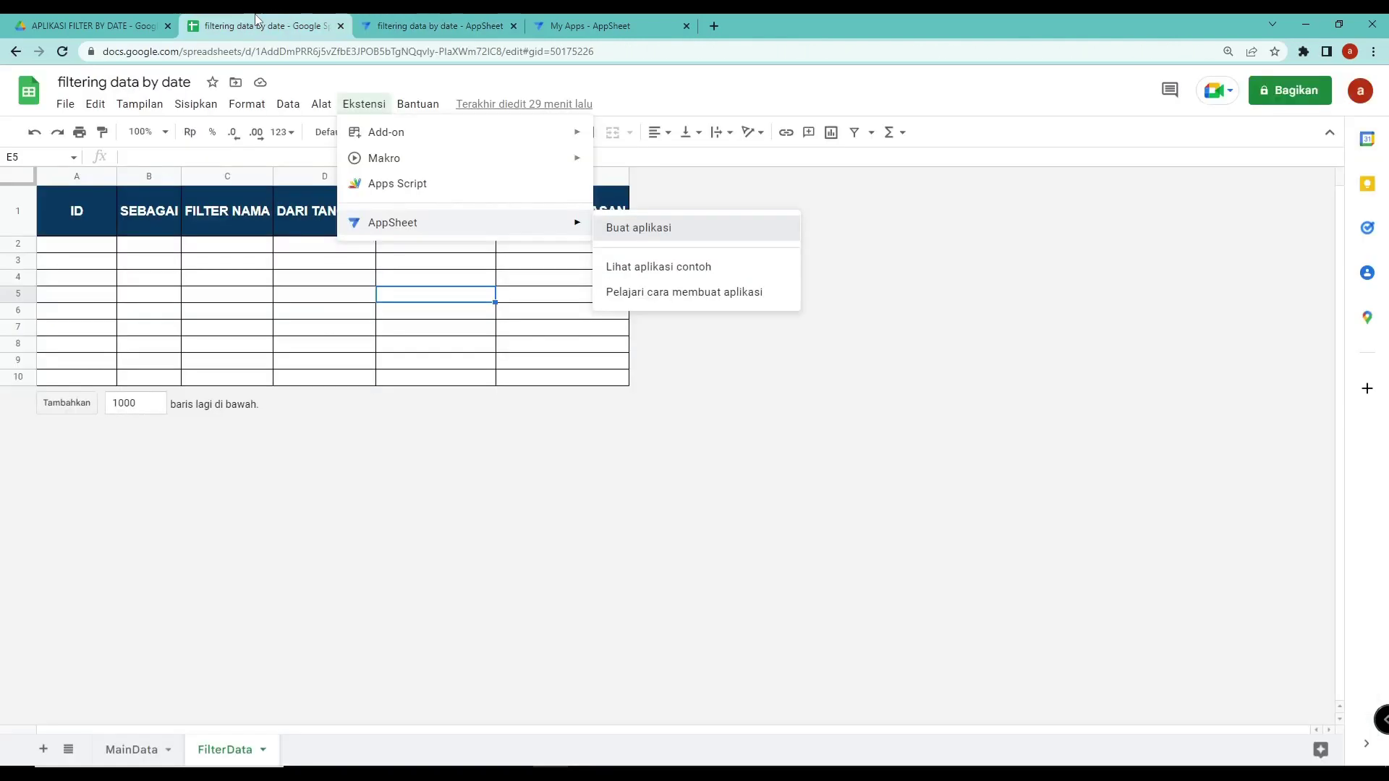
{"action": "left_click", "coordinate": [142, 748]}
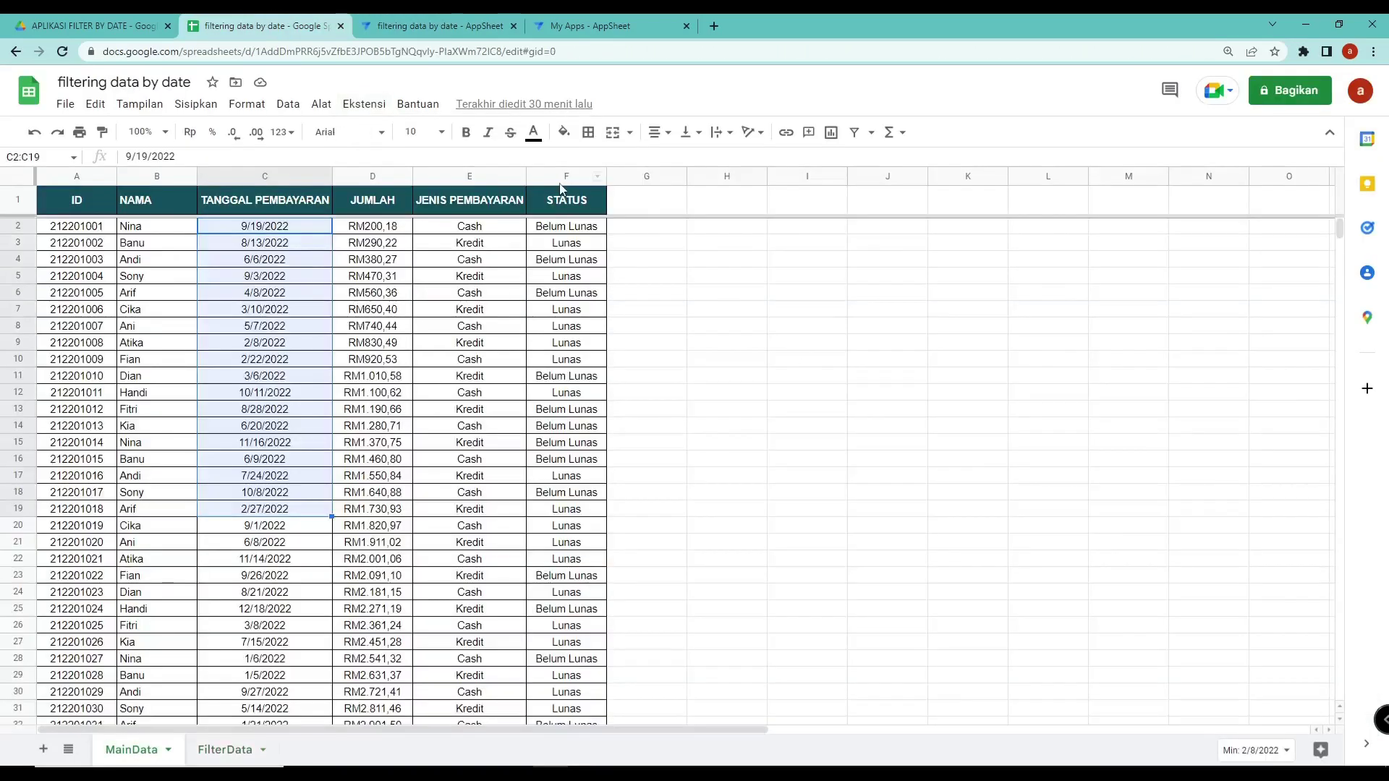
{"action": "left_click_drag", "start_coordinate": [573, 235], "coordinate": [568, 525]}
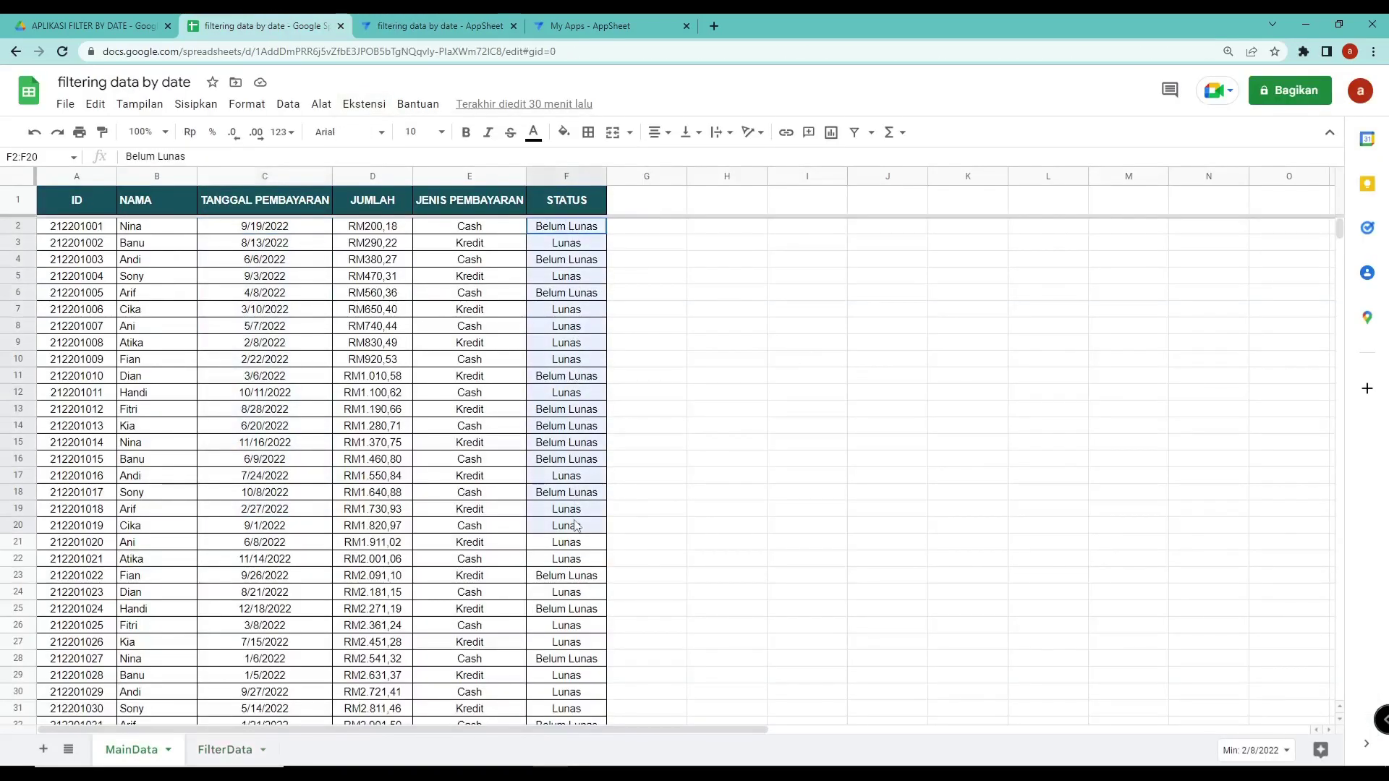
{"action": "left_click", "coordinate": [568, 416]}
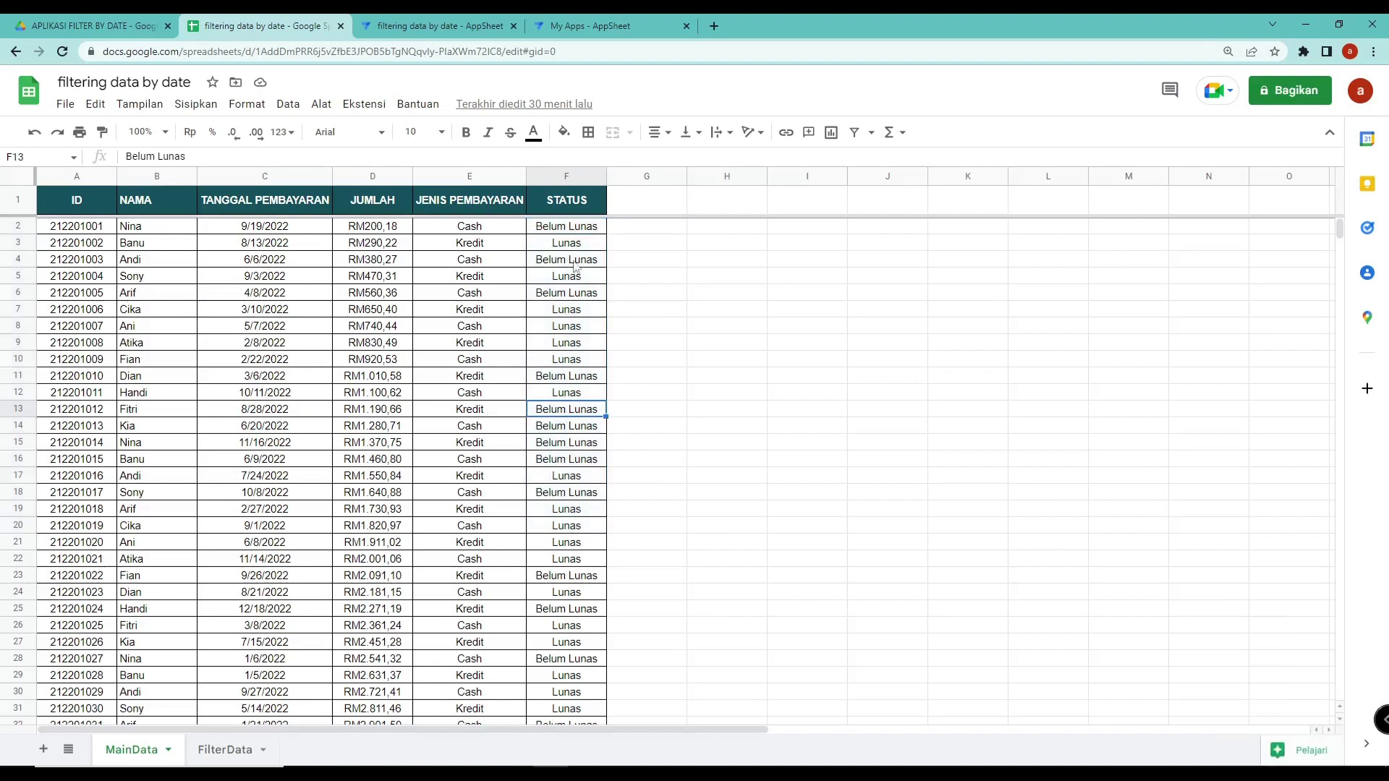
{"action": "left_click", "coordinate": [405, 25]}
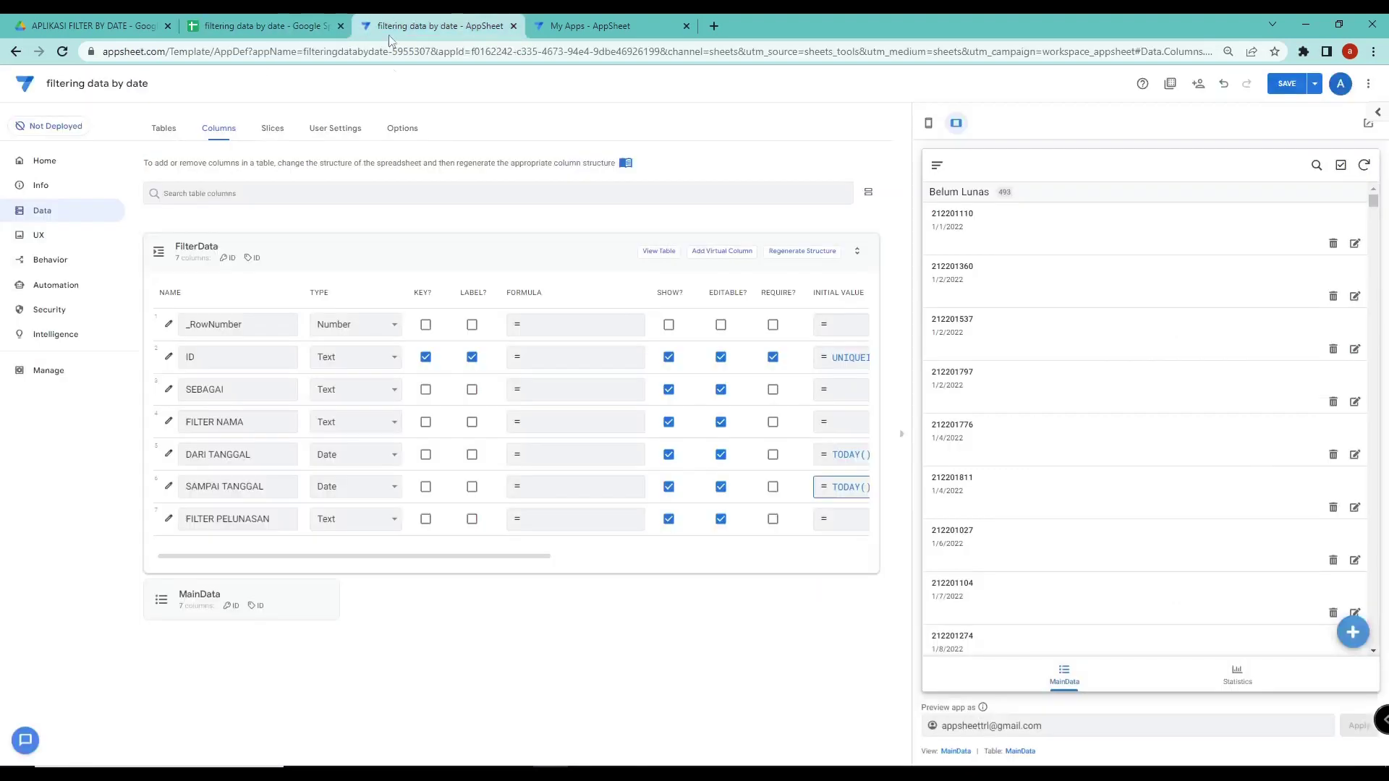
{"action": "left_click", "coordinate": [169, 518]}
{"action": "left_click", "coordinate": [692, 274]}
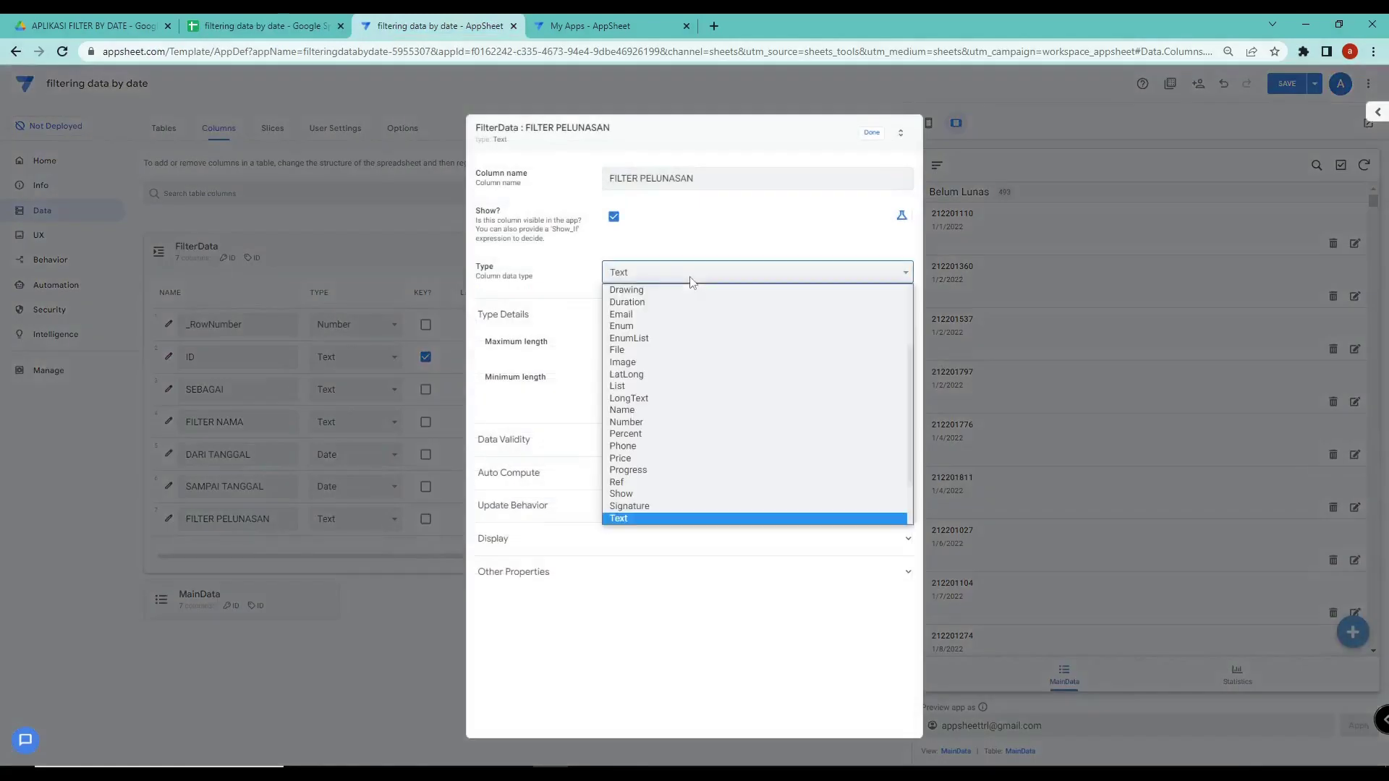
{"action": "left_click", "coordinate": [658, 326]}
Add Lunas and Belum Lunas as the Enum values of FILTER PELUNASAN and close the column's settings
{"action": "left_click", "coordinate": [634, 350]}
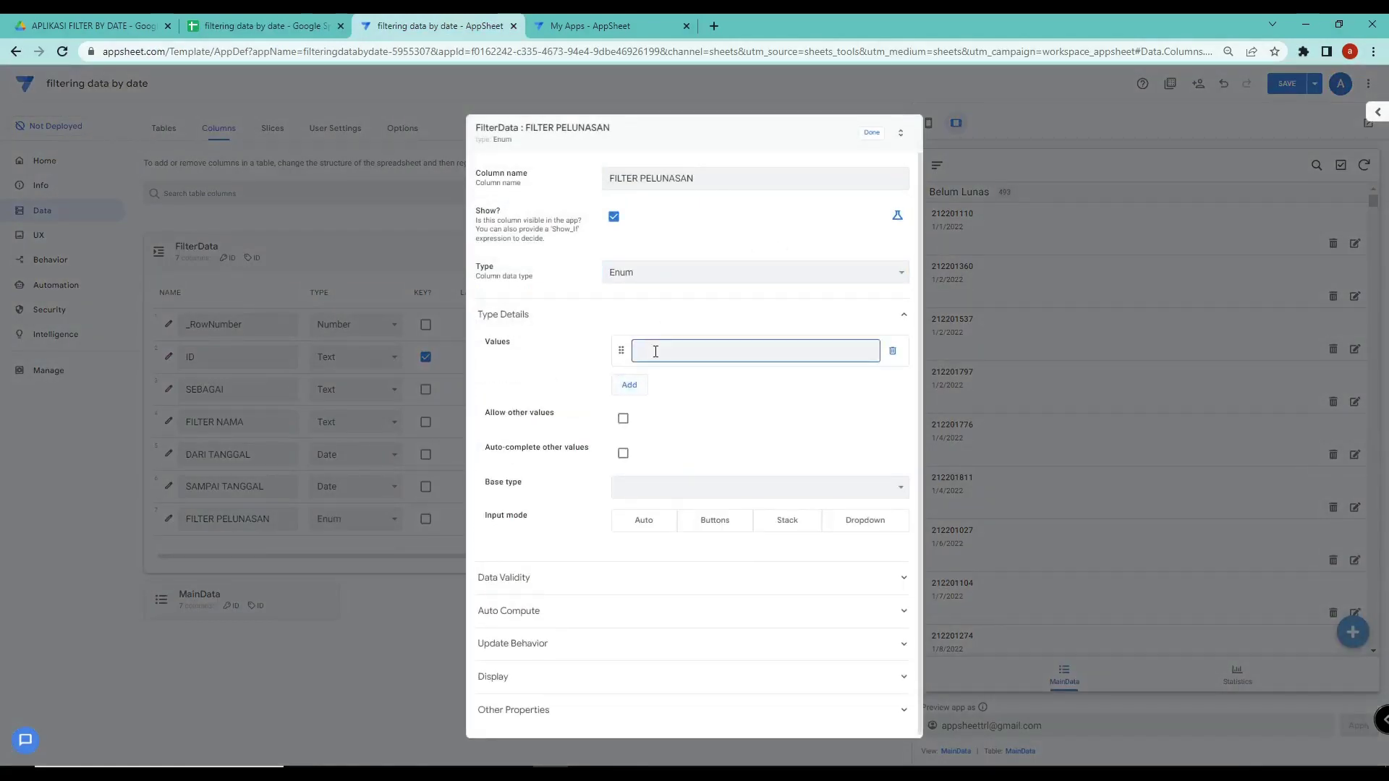
{"action": "key", "text": "Caps_Lock"}
{"action": "type", "text": "L"}
{"action": "key", "text": "Caps_Lock"}
{"action": "type", "text": "unas"}
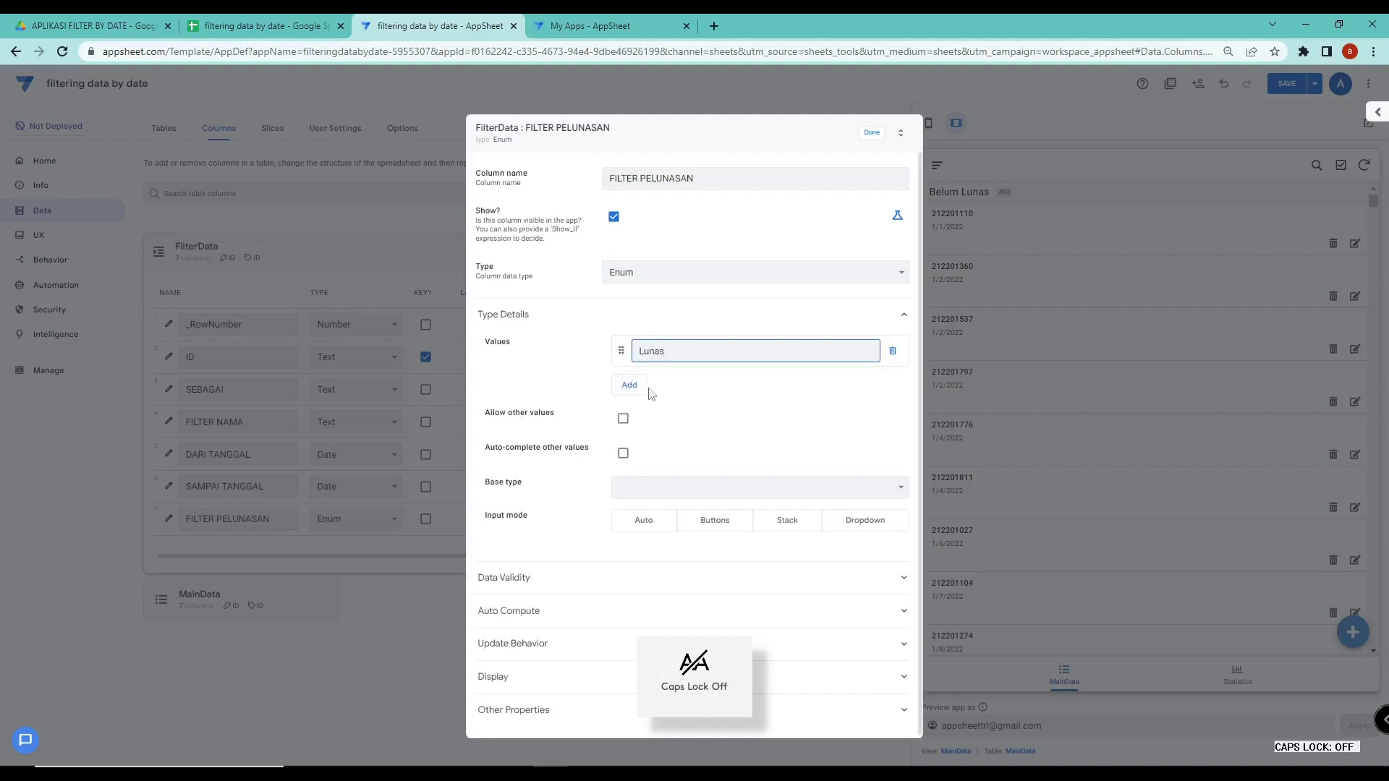
{"action": "left_click", "coordinate": [648, 388]}
{"action": "key", "text": "Caps_Lock"}
{"action": "type", "text": "B"}
{"action": "key", "text": "Caps_Lock"}
{"action": "type", "text": "elum"}
{"action": "key", "text": "Caps_Lock"}
{"action": "type", "text": "L"}
{"action": "key", "text": "Caps_Lock"}
{"action": "type", "text": "unas"}
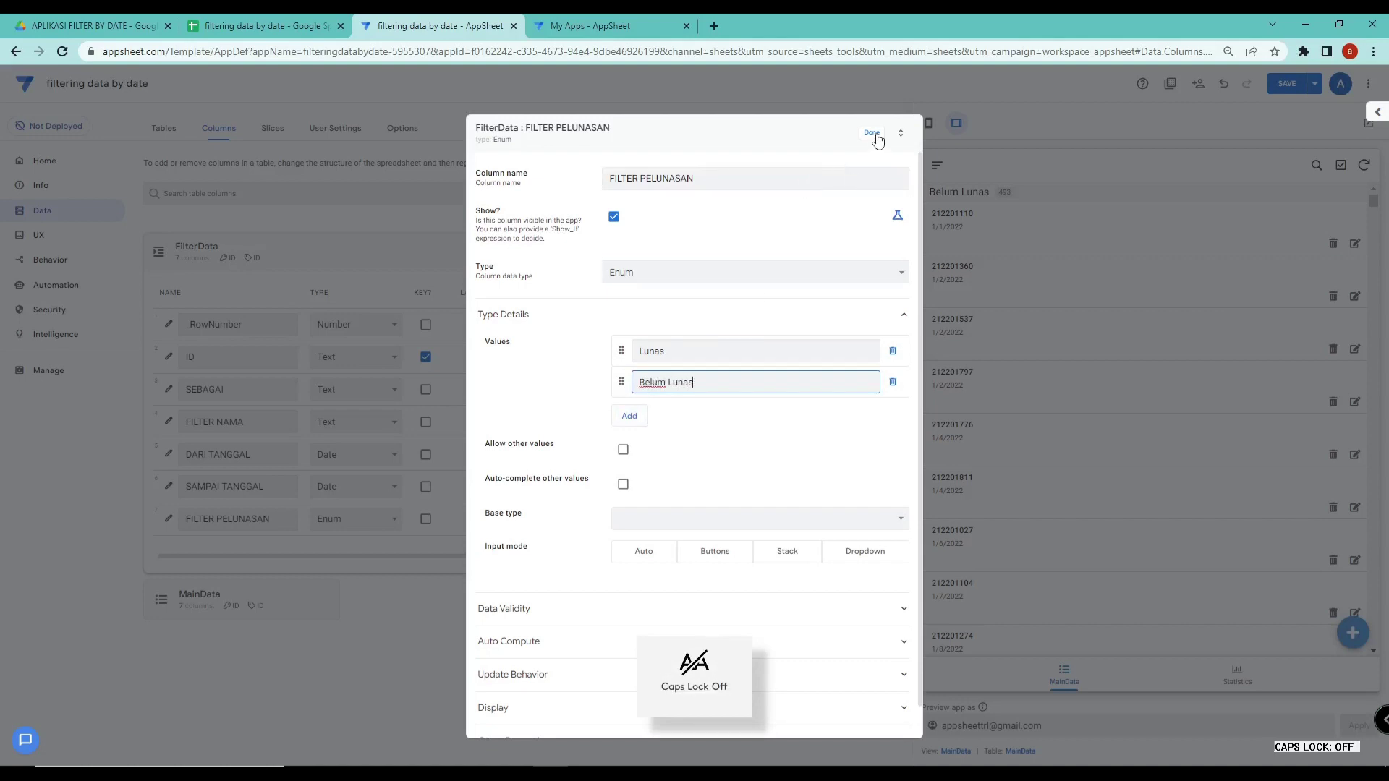
{"action": "left_click", "coordinate": [872, 133]}
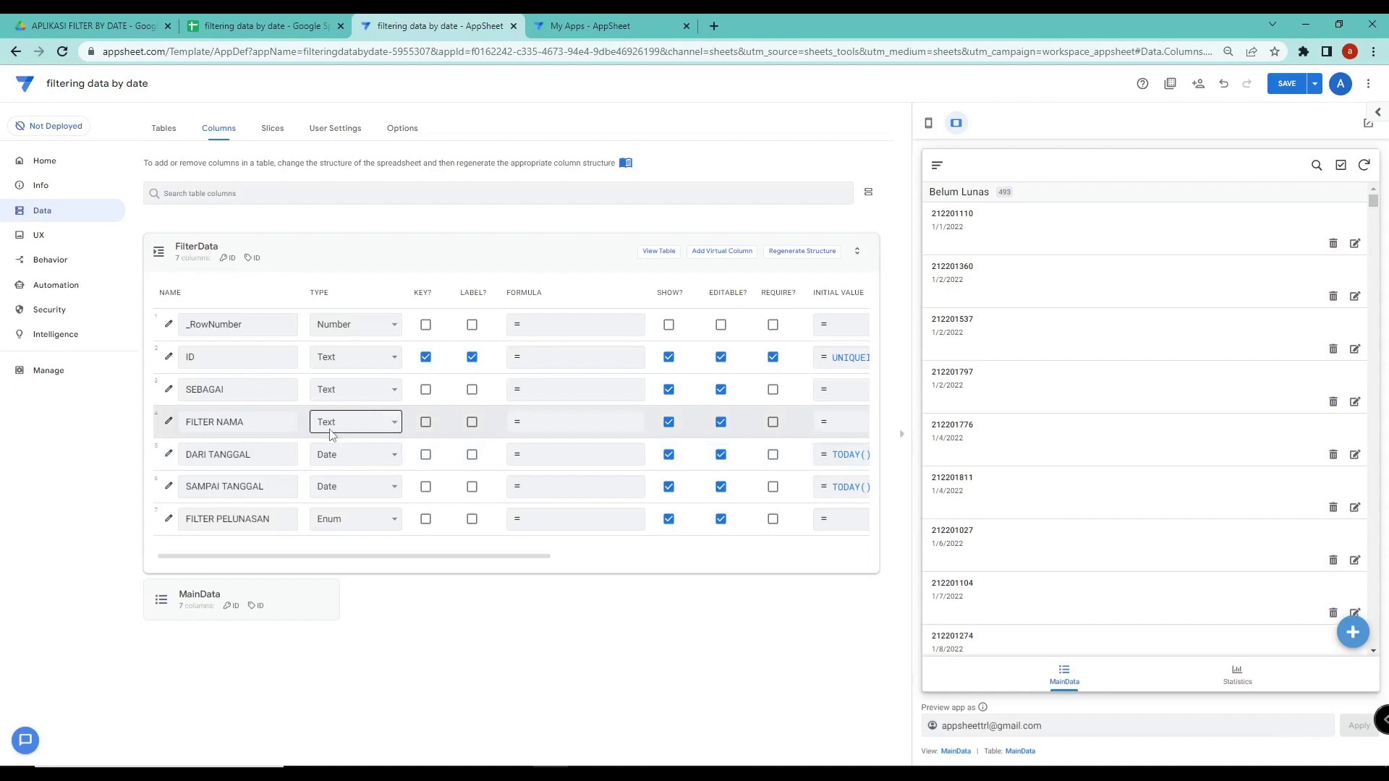
Set the Valid If expression of the FILTER NAMA column in the FilterData table to Maindata[NAMA] and save the app
{"action": "left_click", "coordinate": [168, 421]}
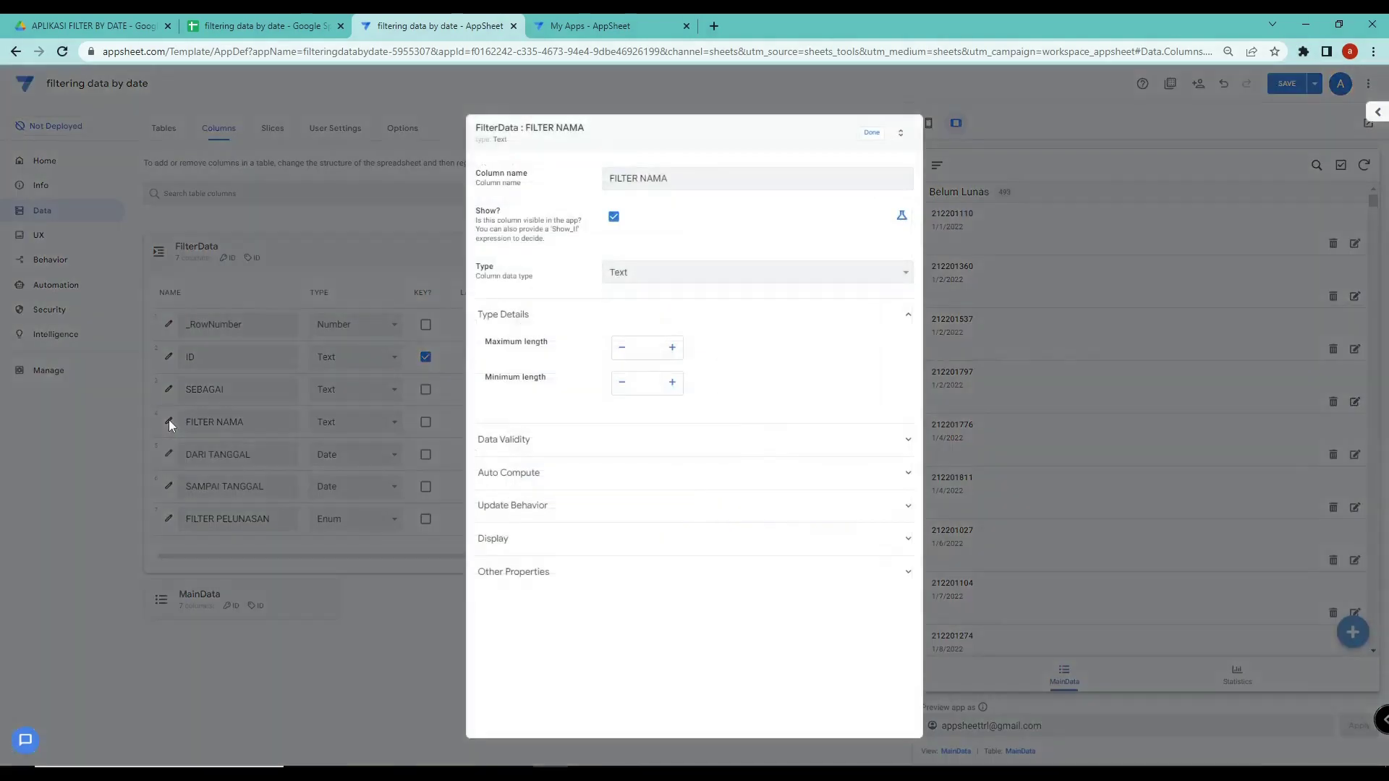
{"action": "left_click", "coordinate": [616, 442]}
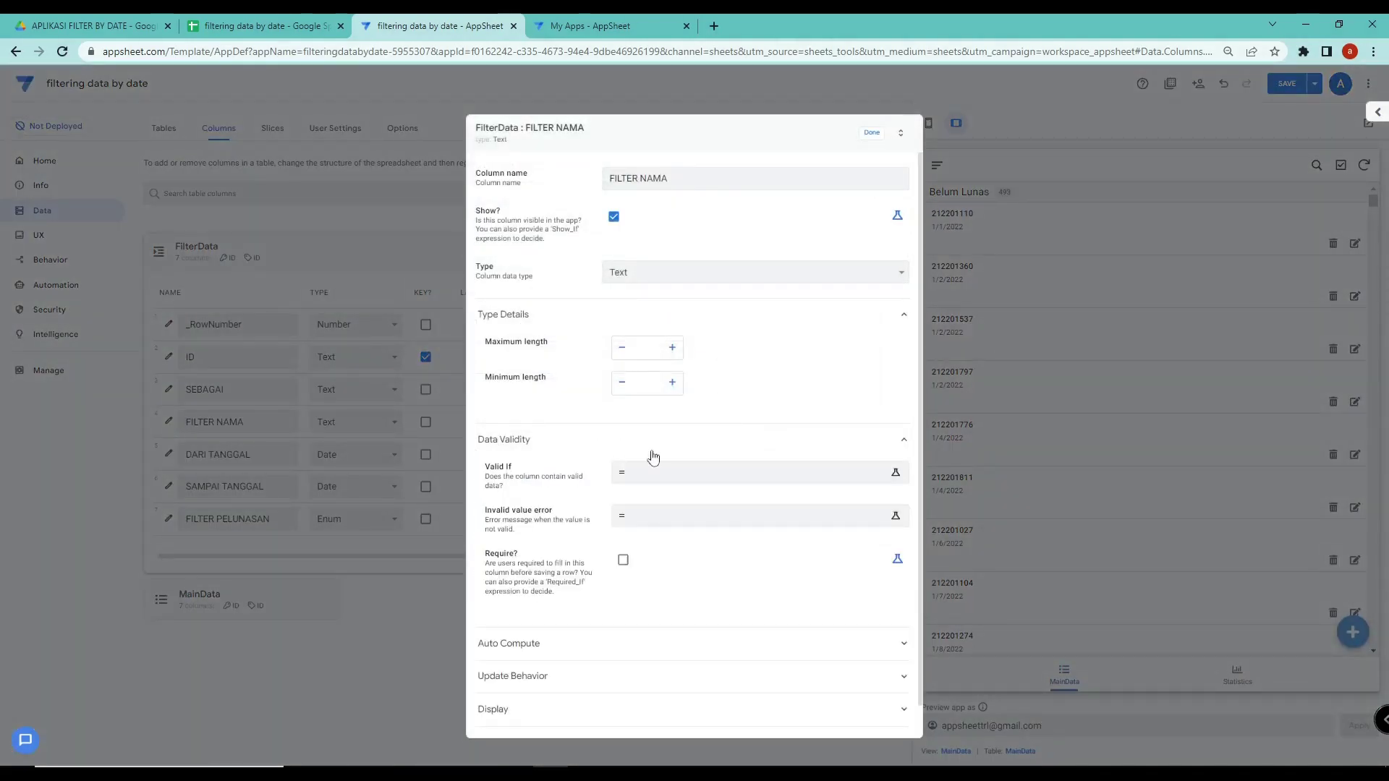
{"action": "left_click", "coordinate": [680, 475]}
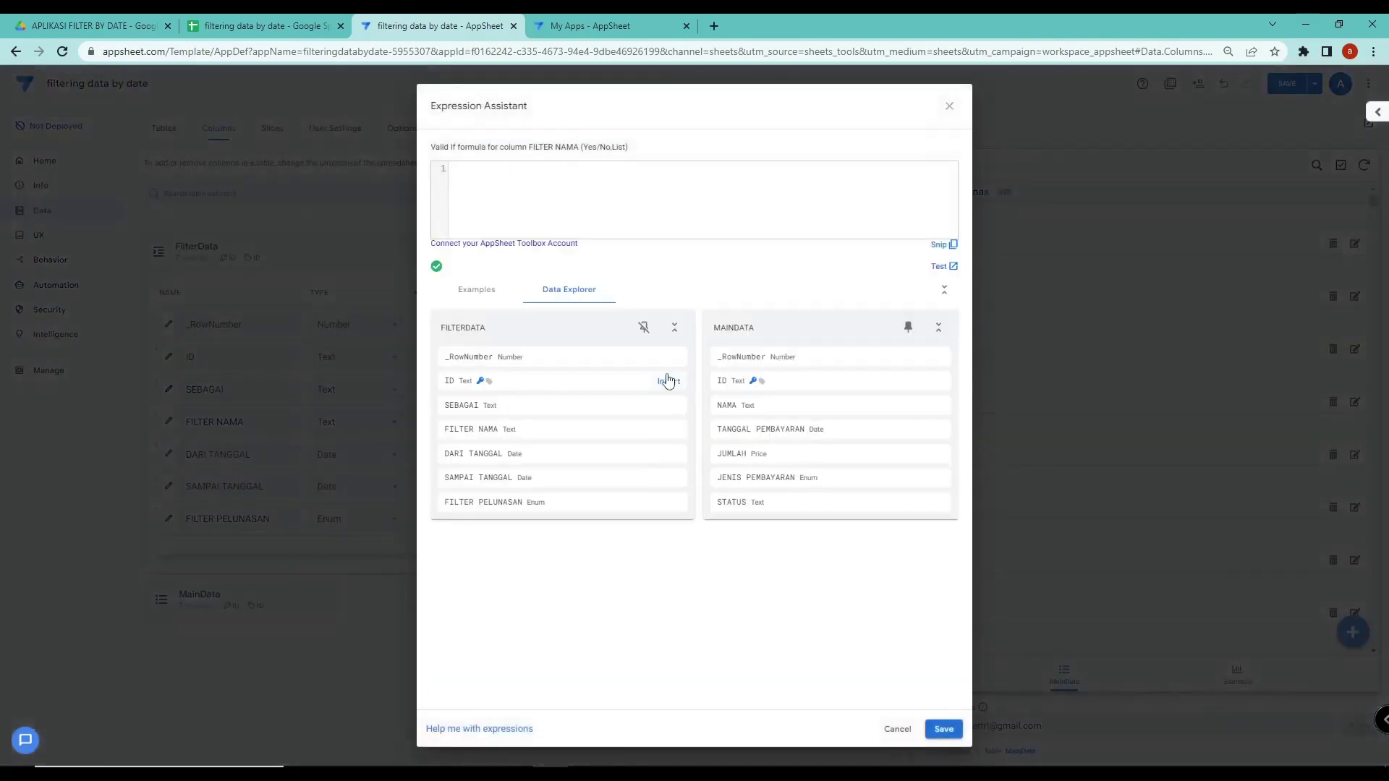
{"action": "left_click", "coordinate": [932, 407]}
{"action": "key", "text": "Caps_Lock"}
{"action": "type", "text": "M[NAMA"}
{"action": "key", "text": "Caps_Lock"}
{"action": "type", "text": "anindata[NAMA"}
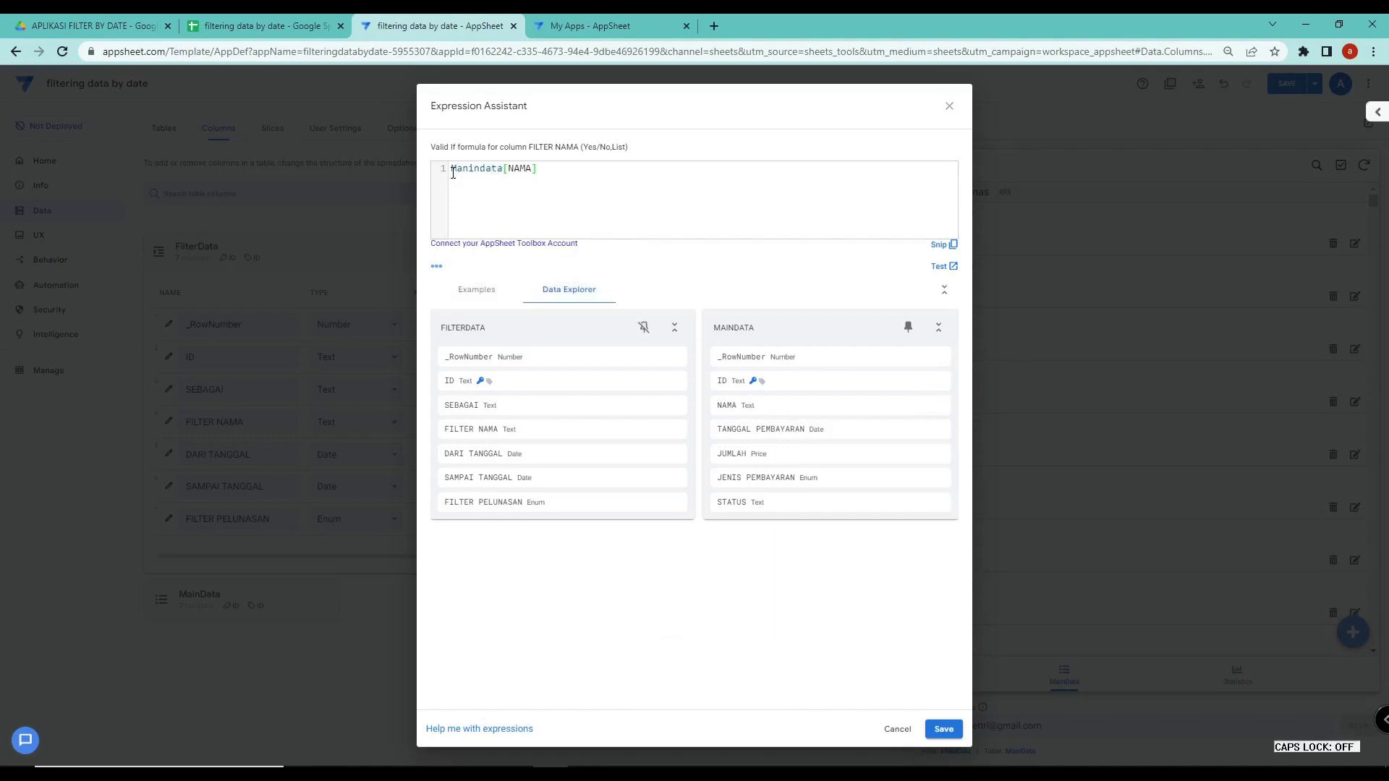
{"action": "left_click", "coordinate": [944, 730]}
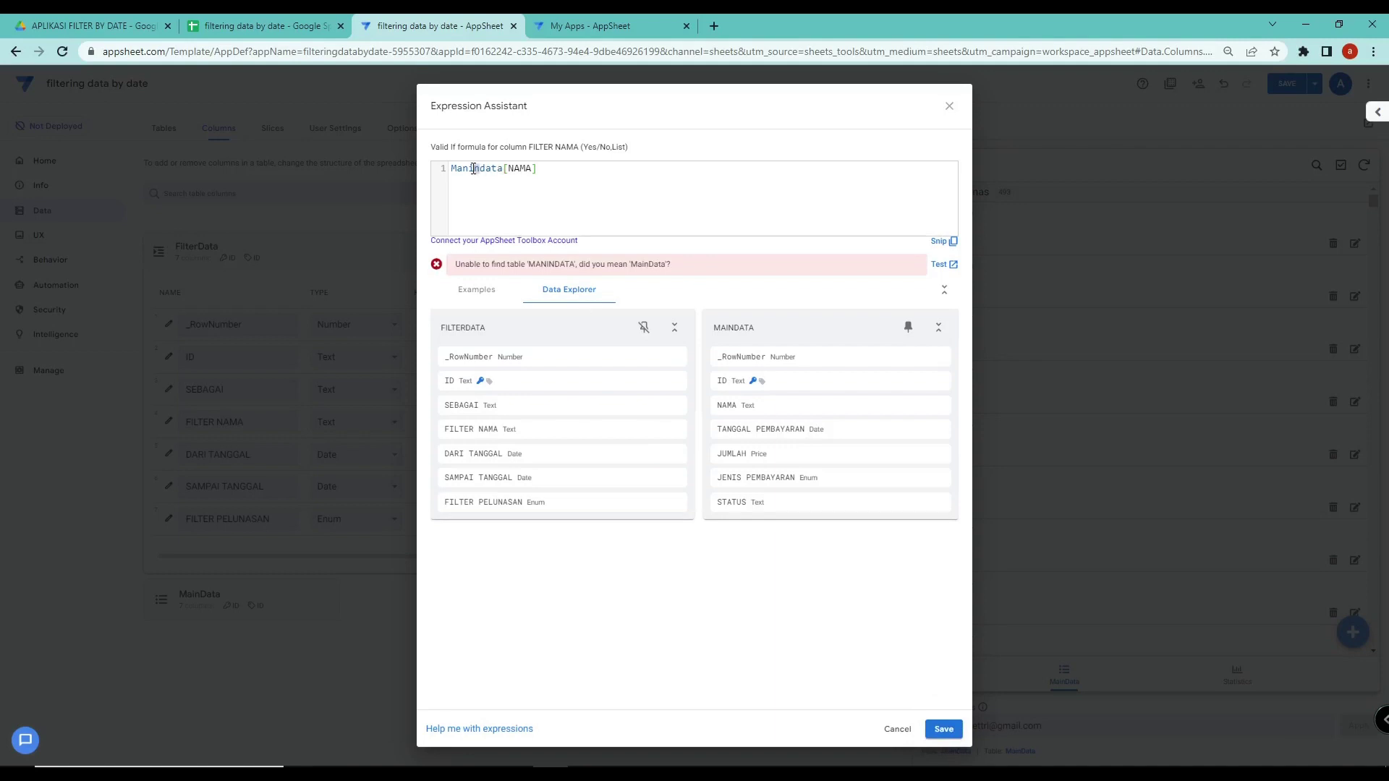
{"action": "type", "text": "in"}
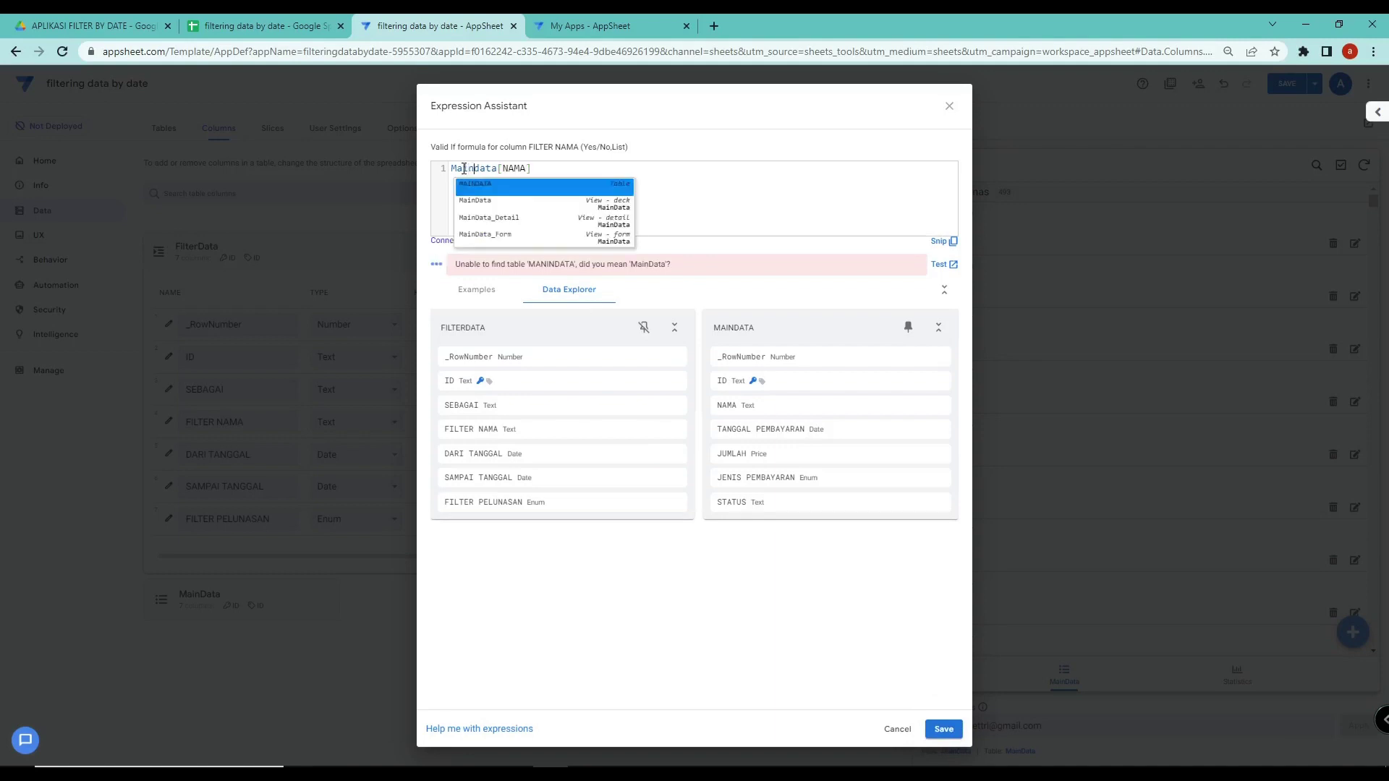
{"action": "left_click", "coordinate": [735, 191]}
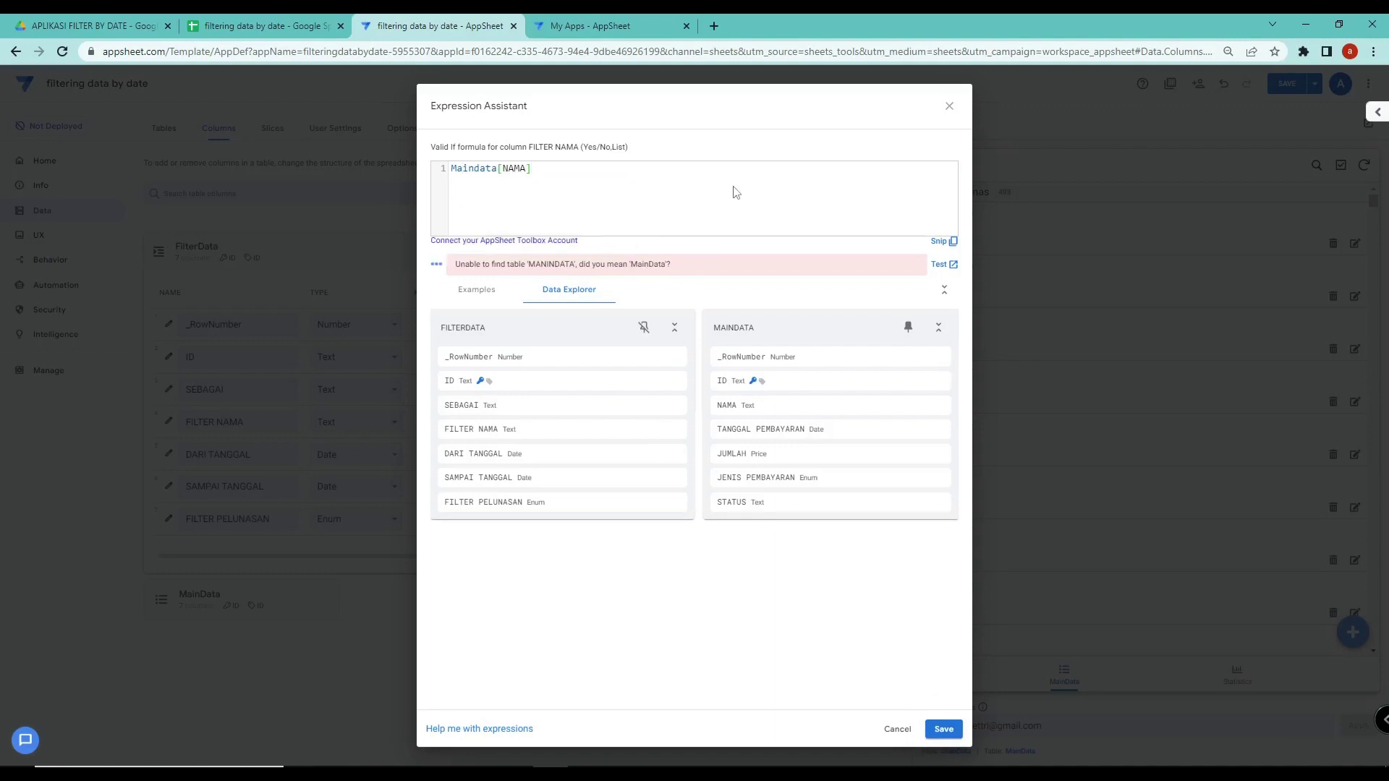
{"action": "left_click", "coordinate": [943, 728]}
{"action": "left_click", "coordinate": [903, 131]}
{"action": "left_click", "coordinate": [1287, 83]}
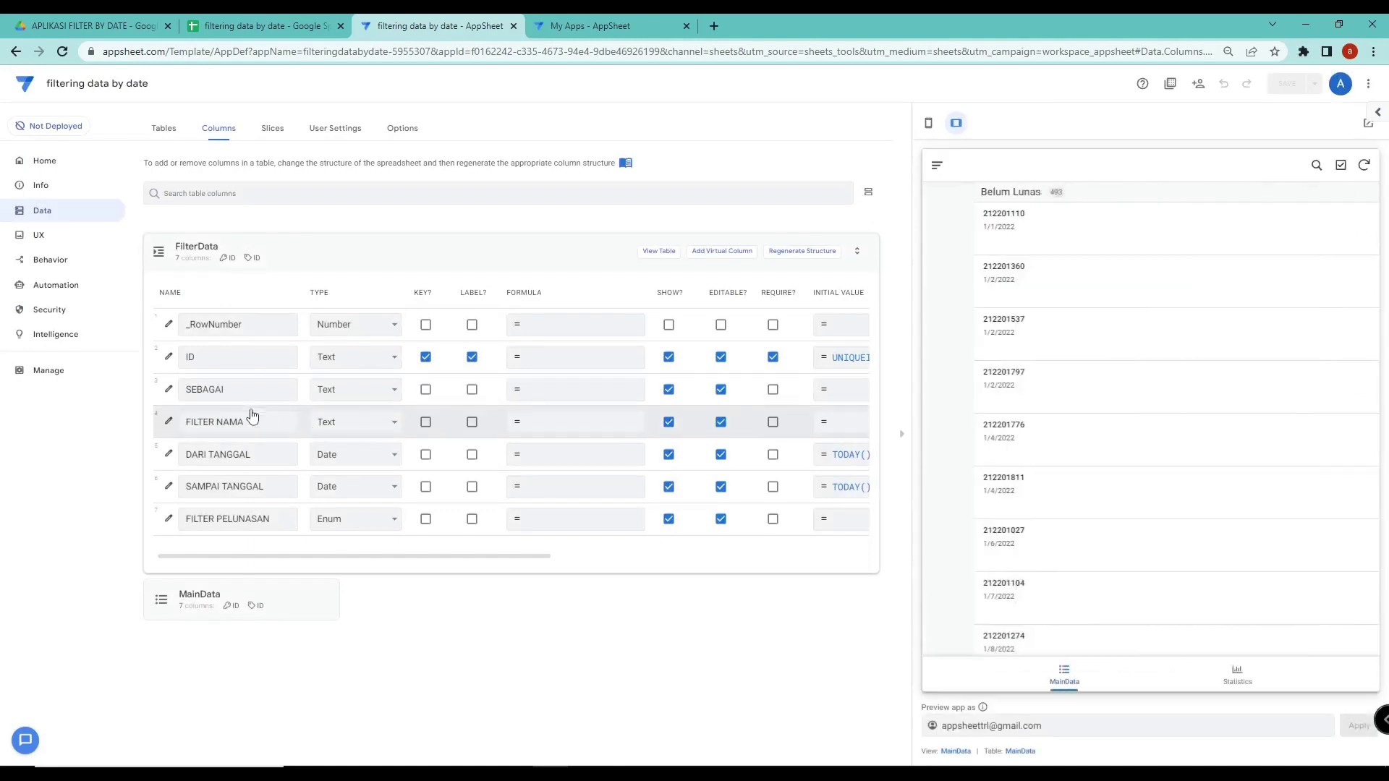
Review the MainData columns and the FILTER NAMA column's Valid If expression, leaving both tables collapsed
{"action": "left_click", "coordinate": [219, 595]}
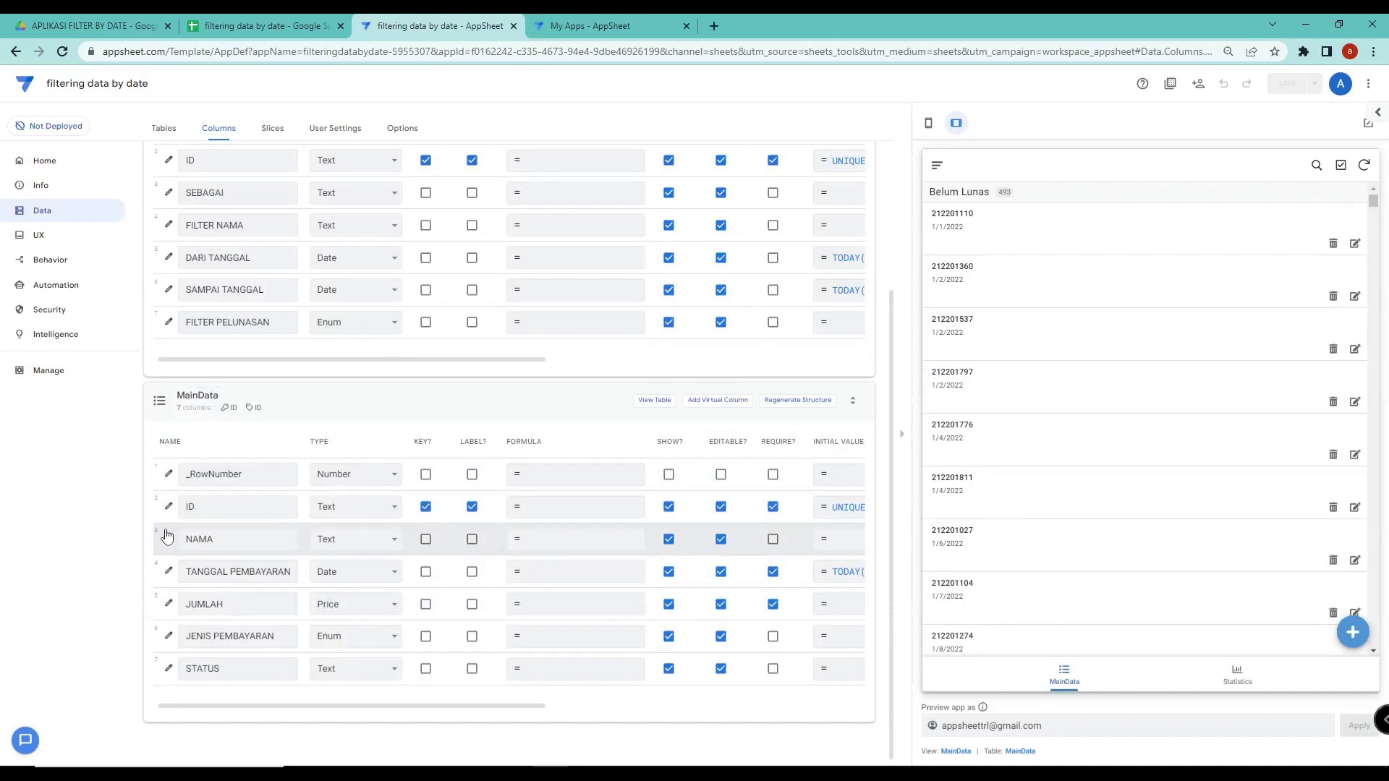
{"action": "left_click", "coordinate": [367, 393]}
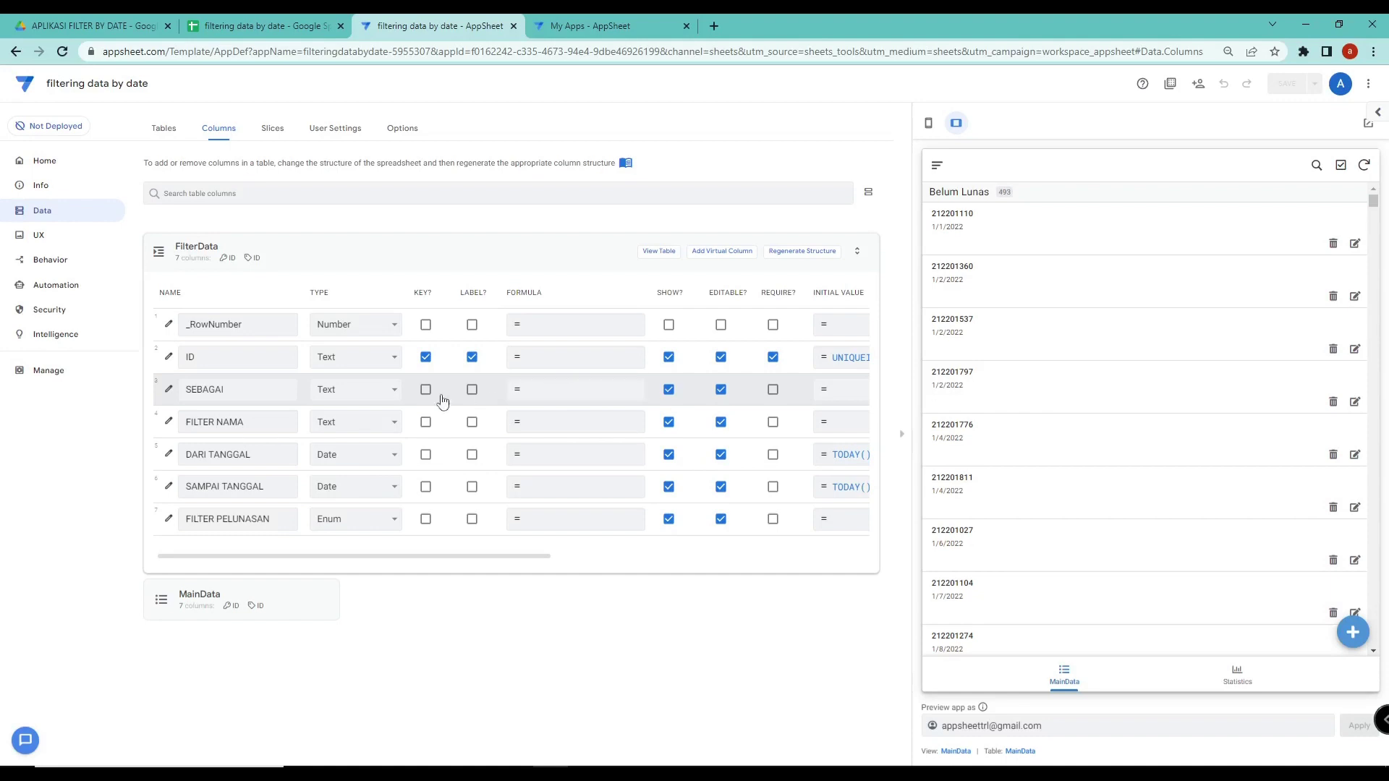
{"action": "left_click", "coordinate": [168, 421]}
{"action": "left_click", "coordinate": [639, 441]}
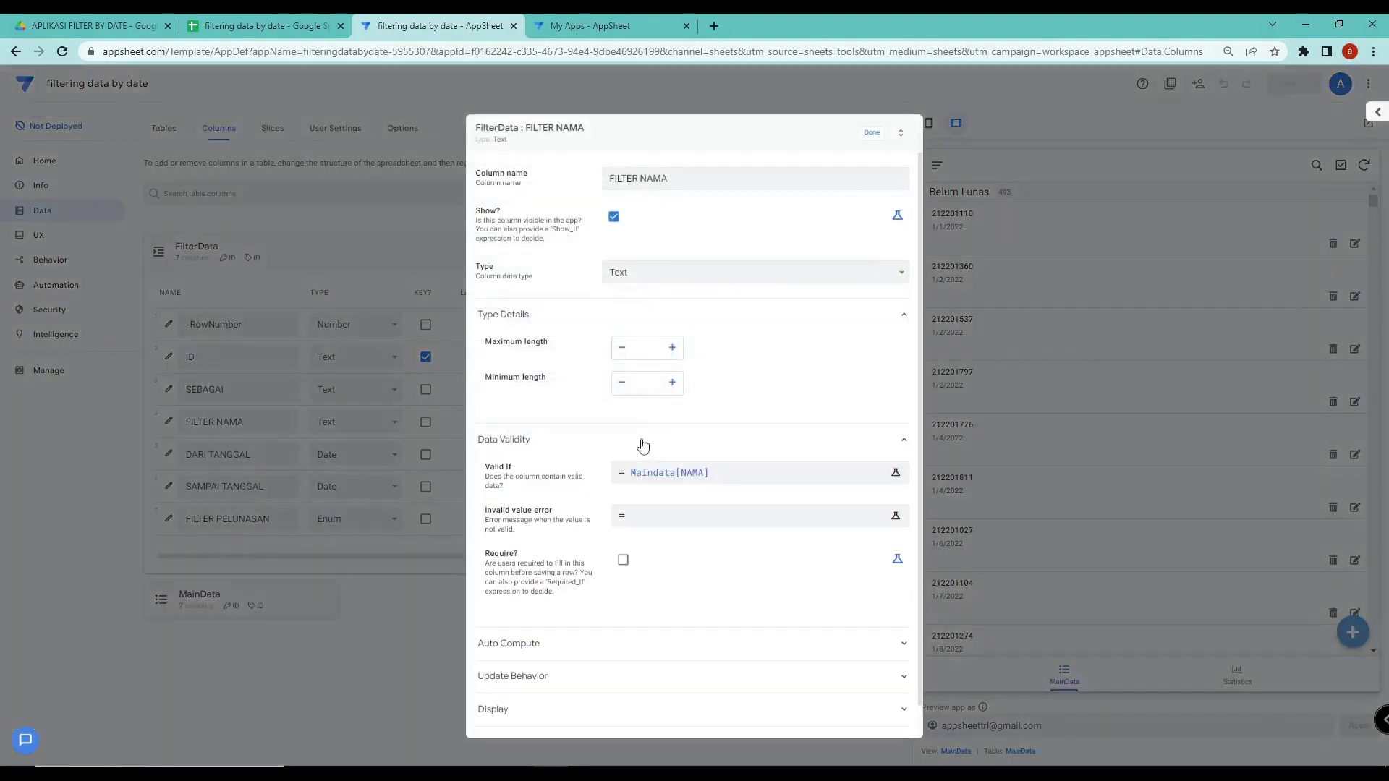
{"action": "left_click", "coordinate": [873, 133]}
{"action": "left_click", "coordinate": [368, 256]}
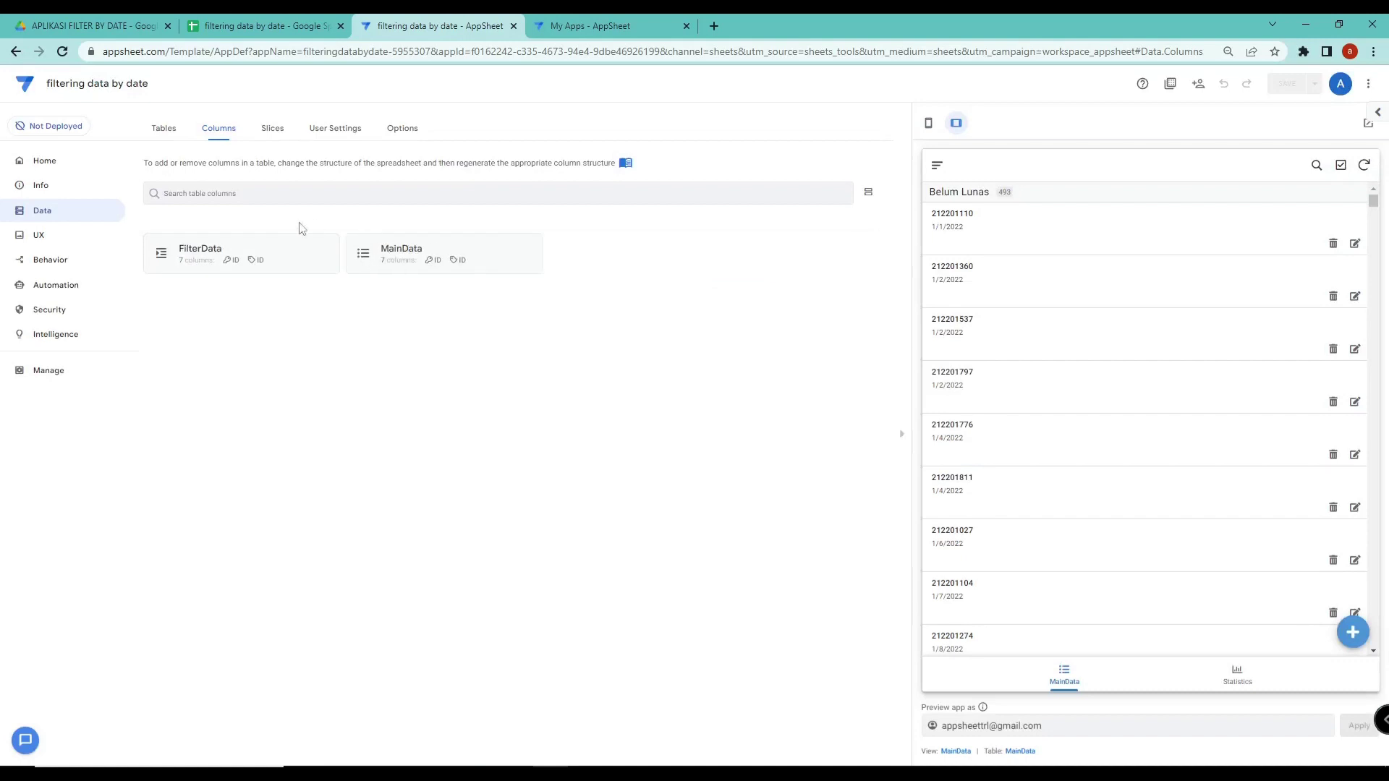
Make NAMA the label column of the MainData table and save the app
{"action": "left_click", "coordinate": [443, 248]}
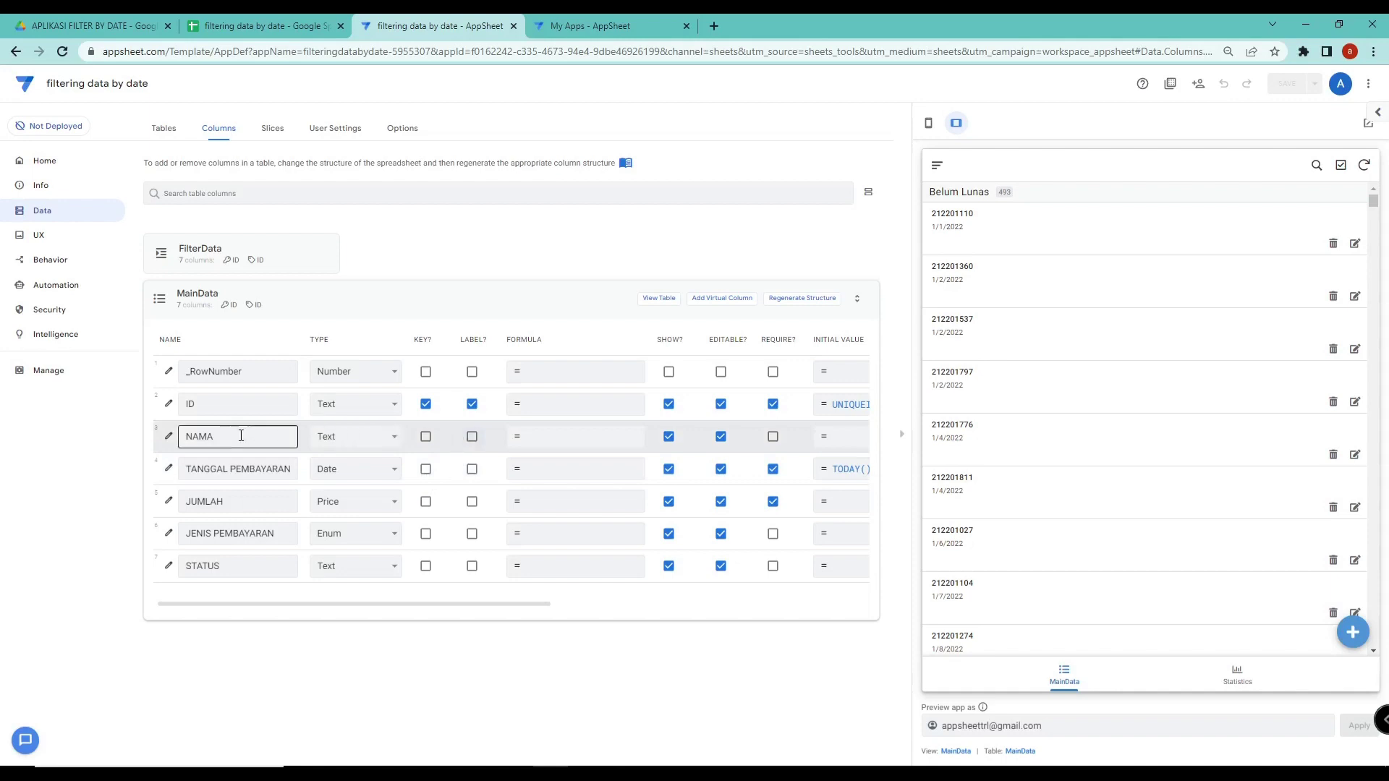
{"action": "left_click", "coordinate": [471, 438]}
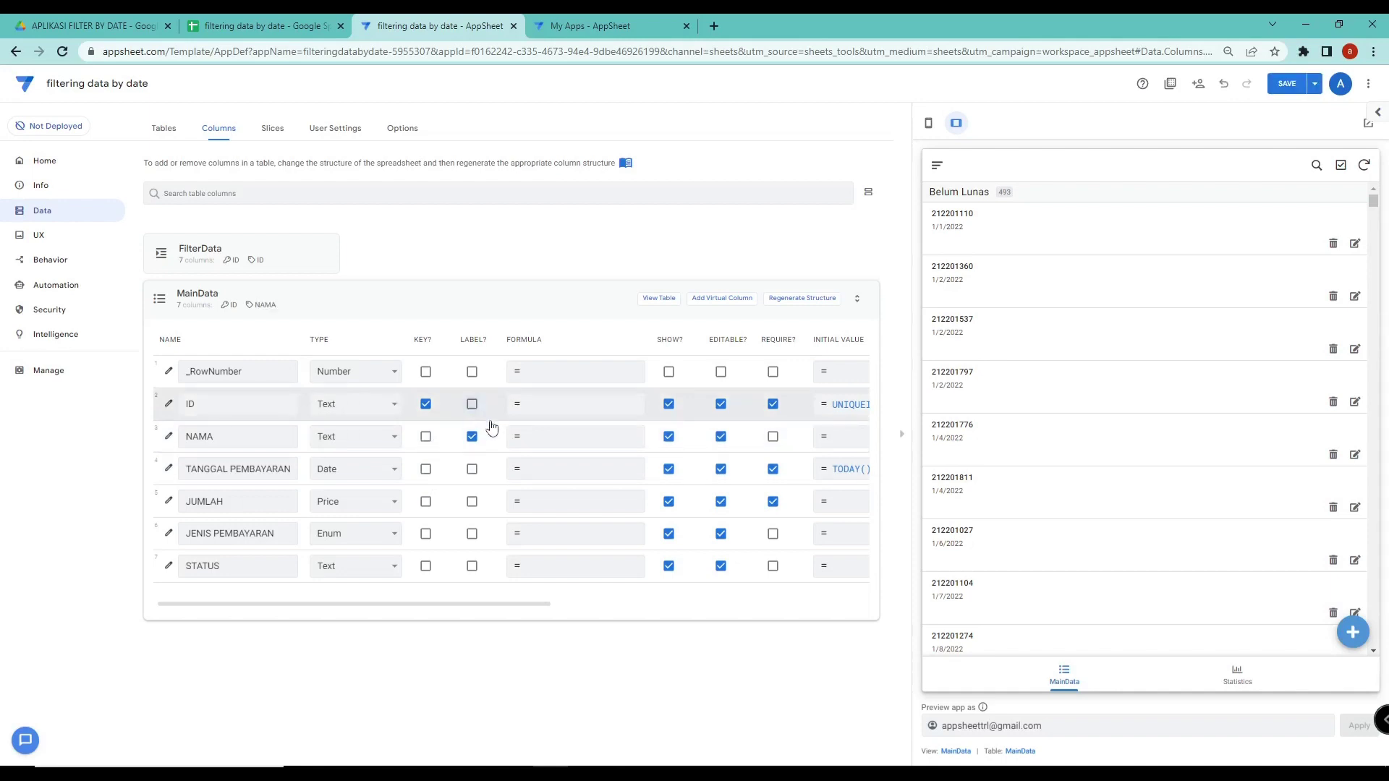
{"action": "left_click", "coordinate": [526, 309]}
{"action": "left_click", "coordinate": [1287, 83]}
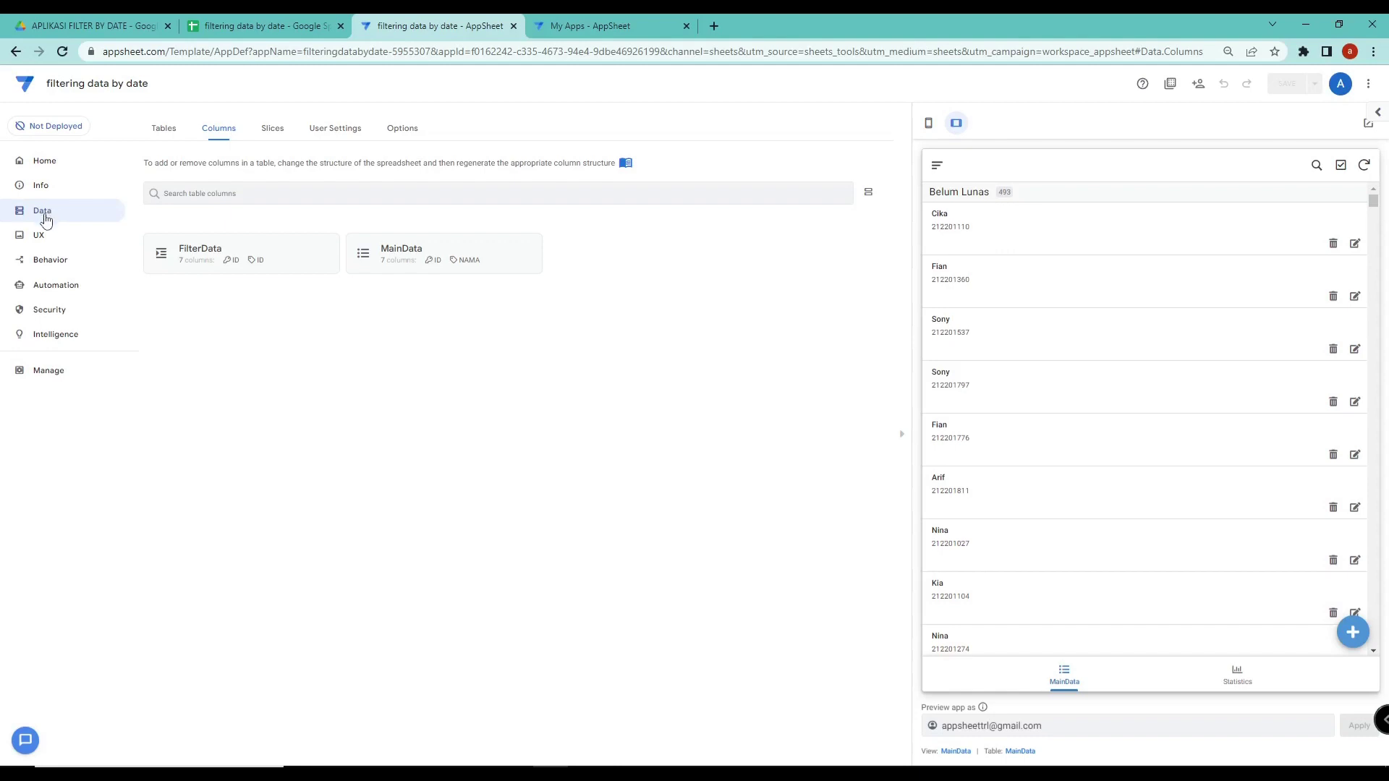
Create a new slice that uses FilterData as its source table
{"action": "left_click", "coordinate": [270, 132]}
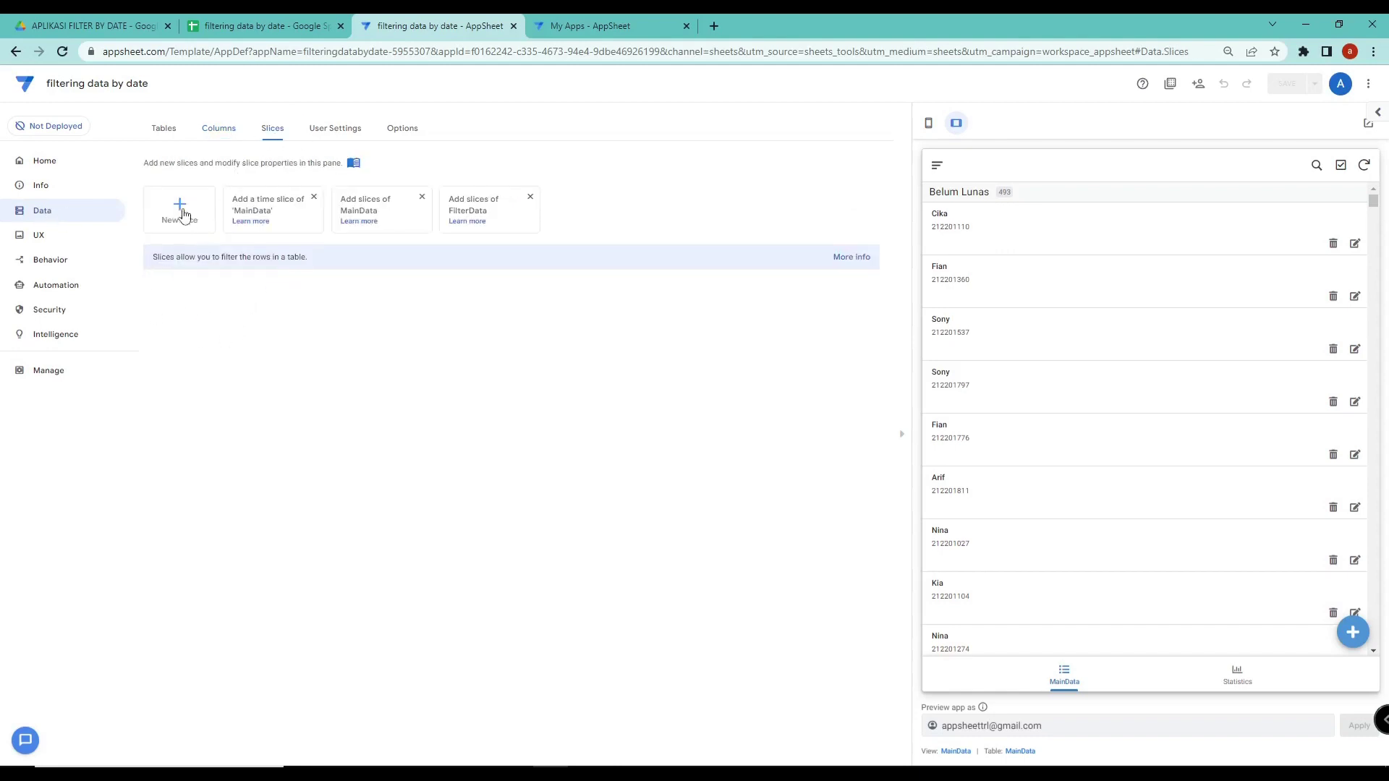
{"action": "left_click", "coordinate": [178, 215]}
{"action": "left_click", "coordinate": [319, 261]}
{"action": "left_click", "coordinate": [306, 279]}
Name the new slice Filter_Data
{"action": "left_click_drag", "start_coordinate": [344, 223], "coordinate": [280, 231]}
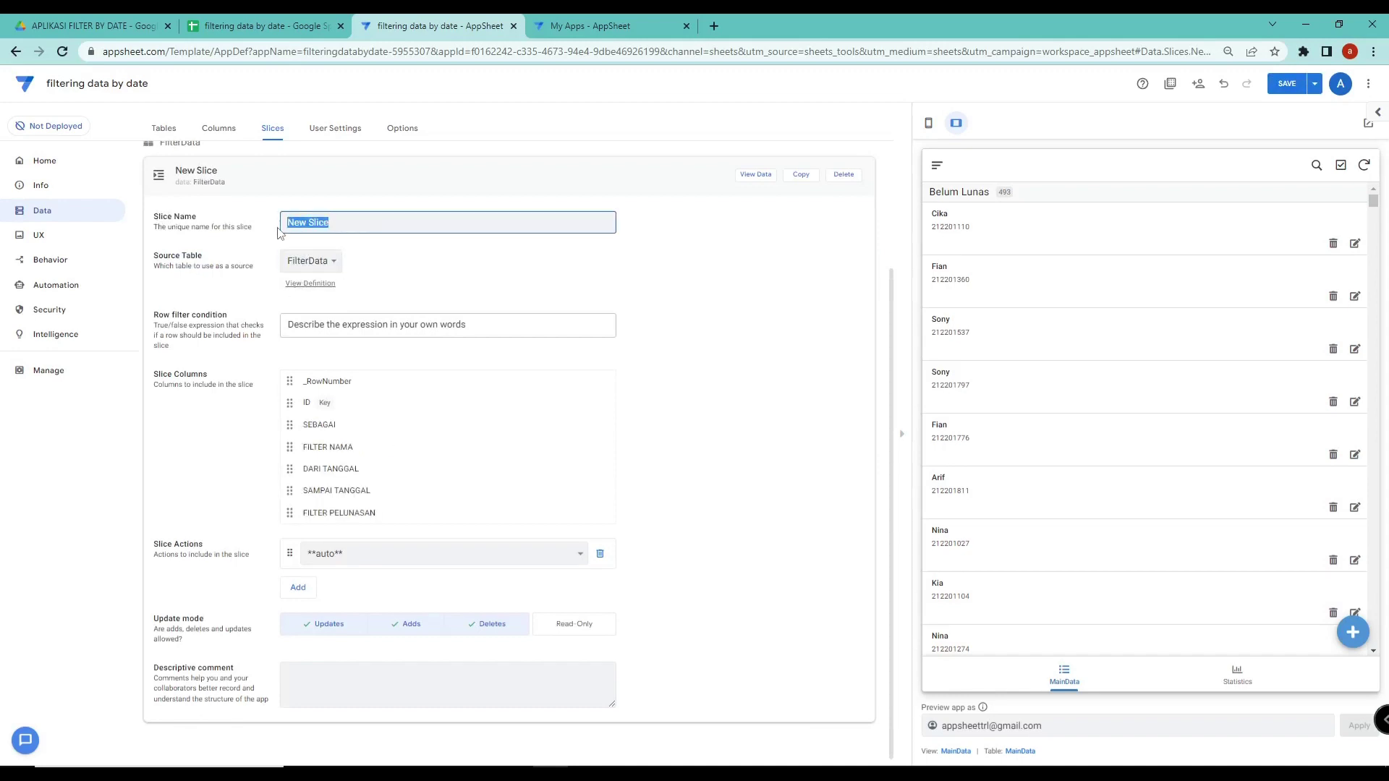
{"action": "key", "text": "Caps_Lock"}
{"action": "type", "text": "F"}
{"action": "key", "text": "Caps_Lock"}
{"action": "type", "text": "il"}
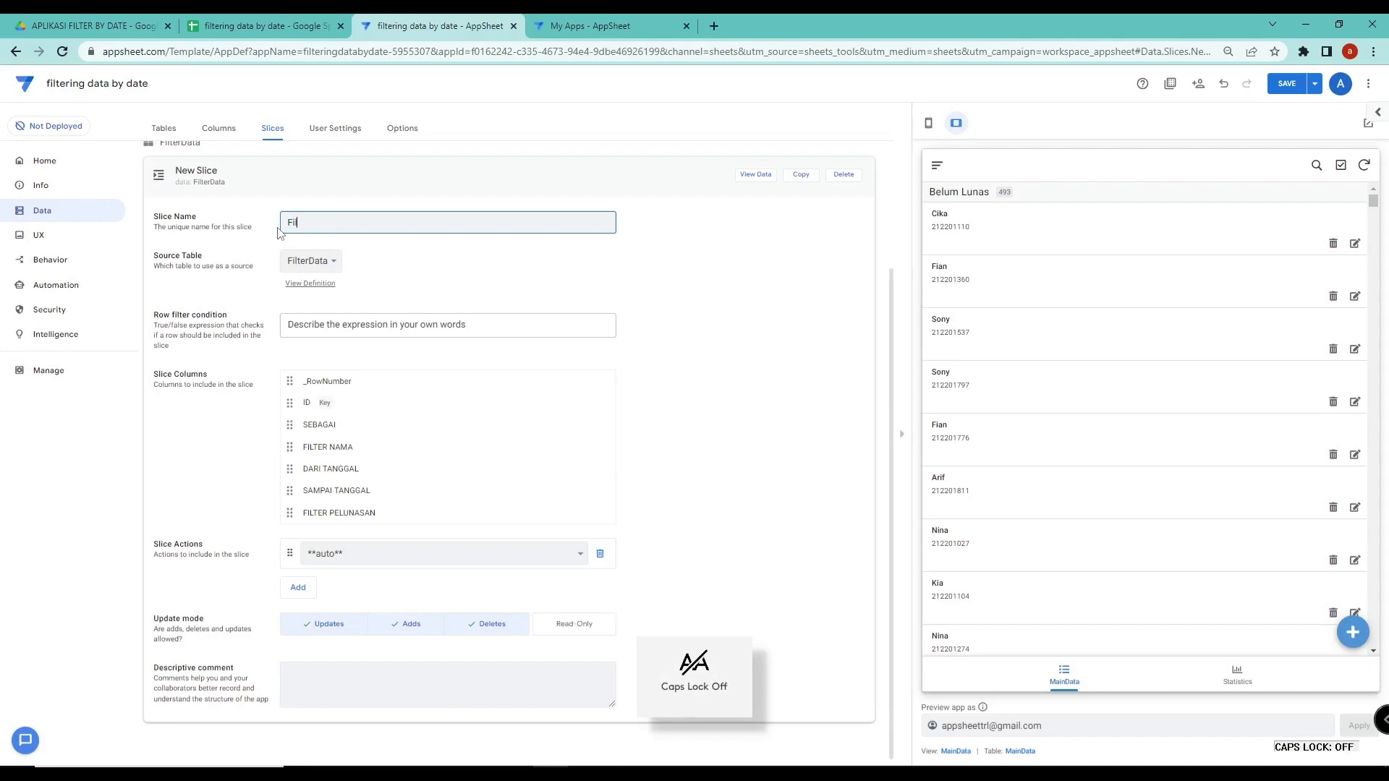
{"action": "type", "text": "ter_"}
{"action": "key", "text": "Caps_Lock"}
{"action": "type", "text": "D"}
{"action": "key", "text": "Caps_Lock"}
{"action": "type", "text": "ata"}
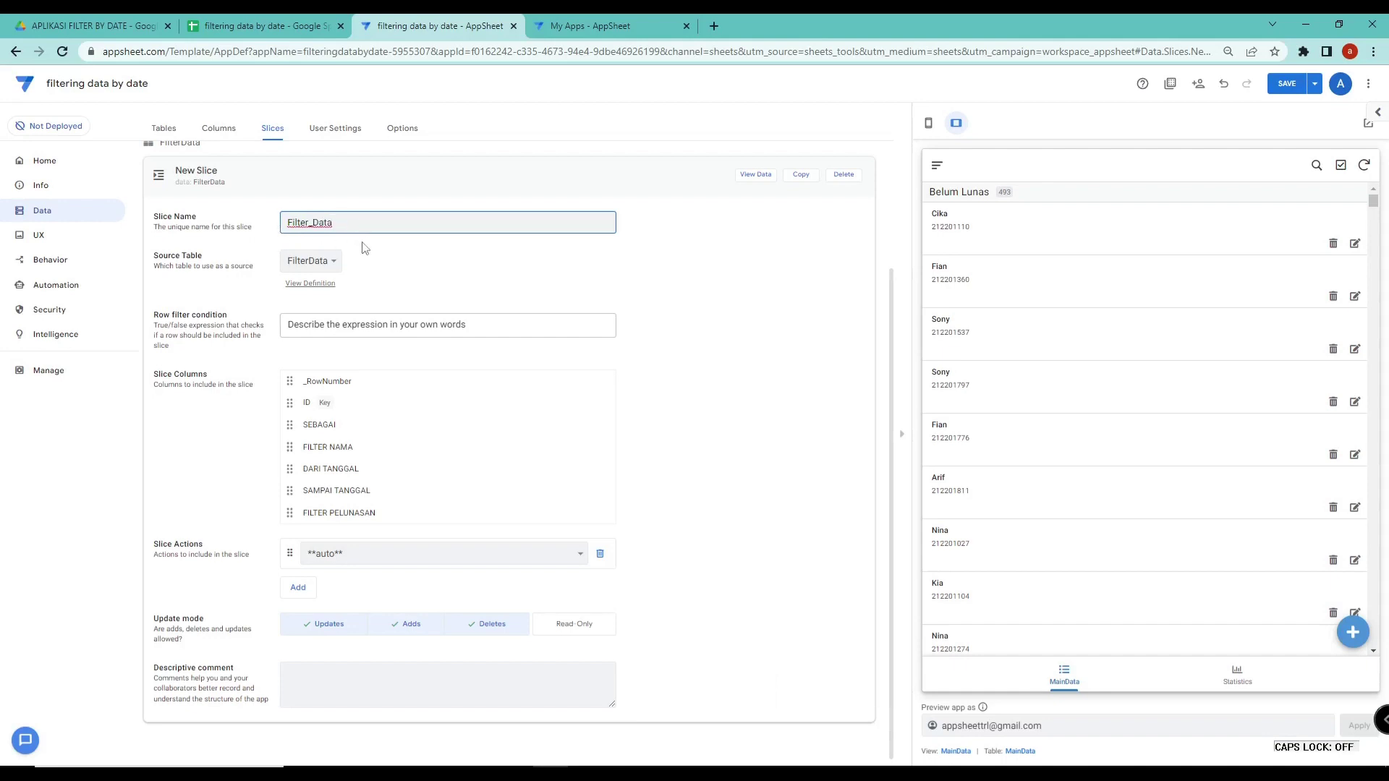
Start a custom row filter expression for the Filter_Data slice, beginning with if(true,[ ]
{"action": "left_click", "coordinate": [384, 326]}
{"action": "left_click", "coordinate": [346, 488]}
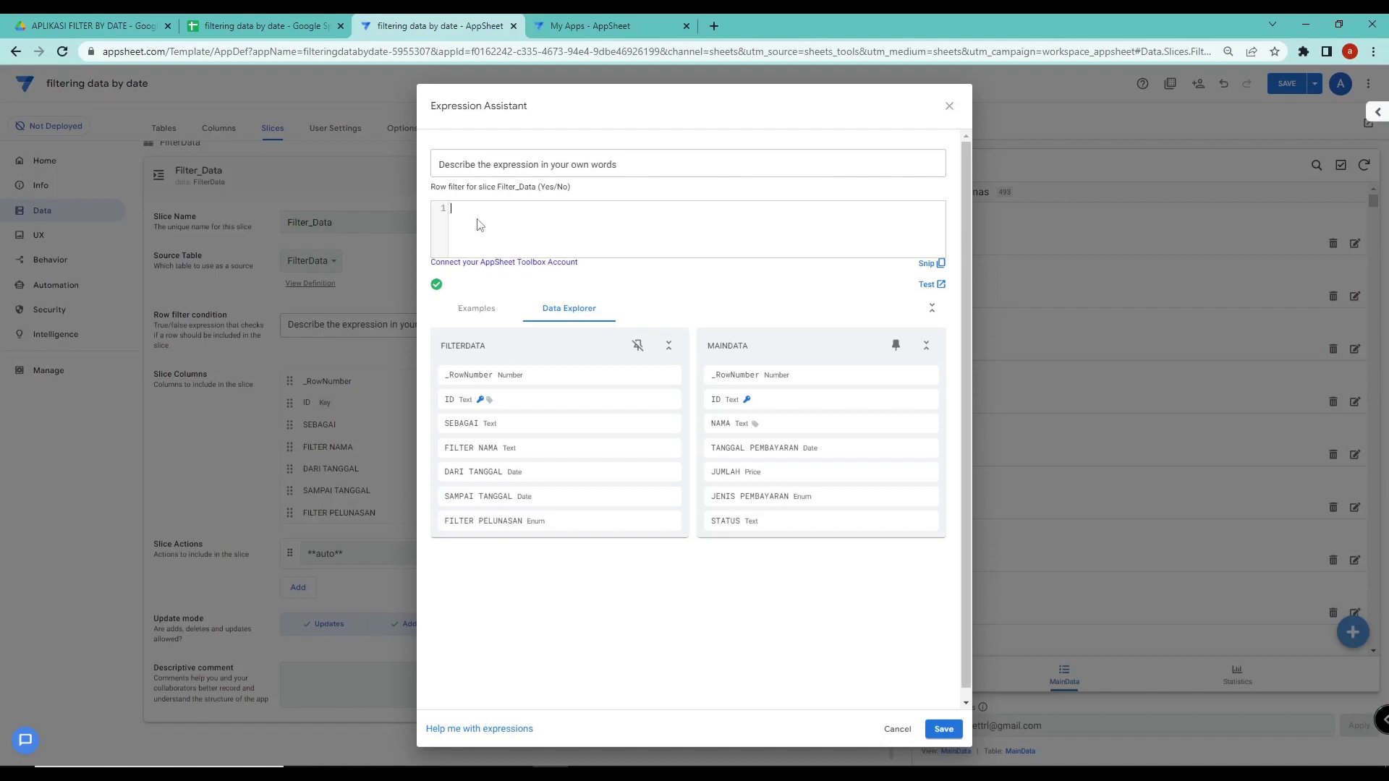
{"action": "type", "text": "if"}
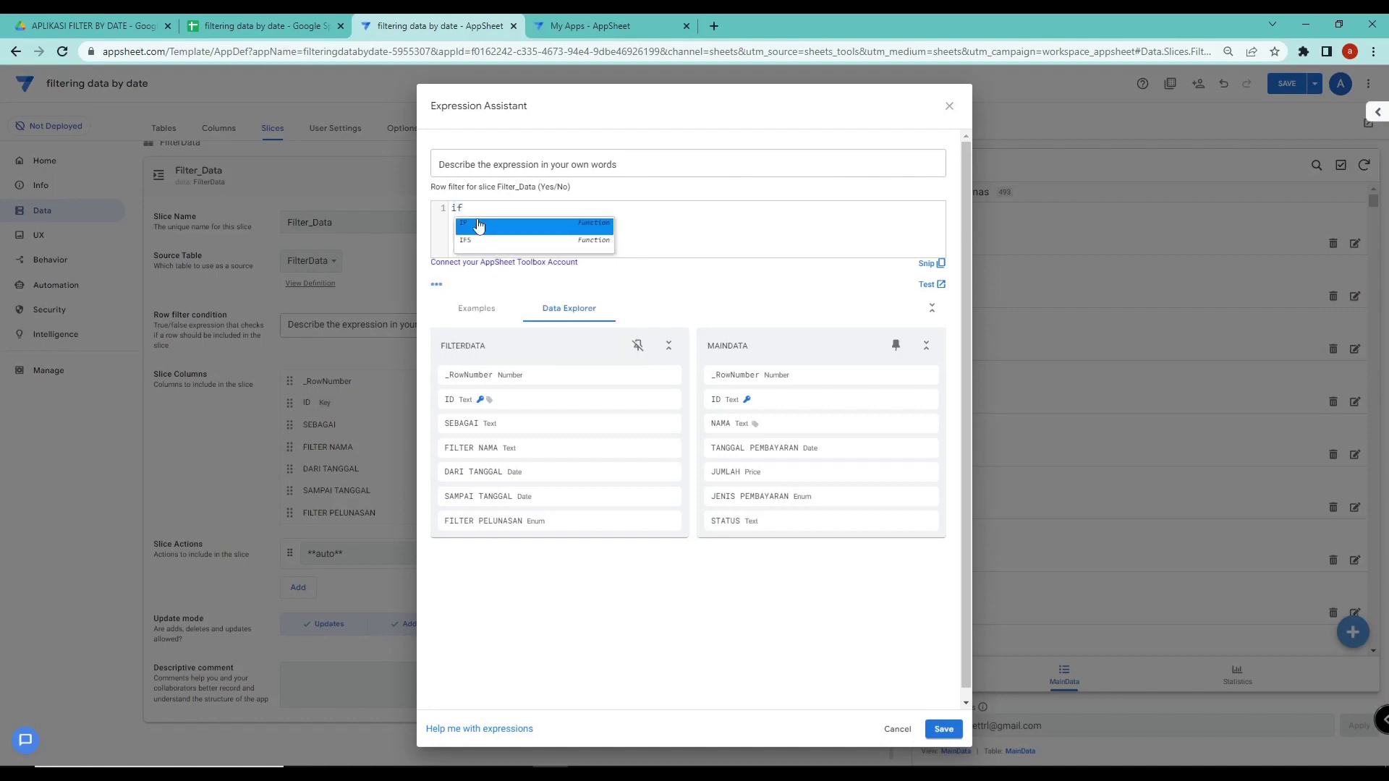
{"action": "type", "text": "(t"}
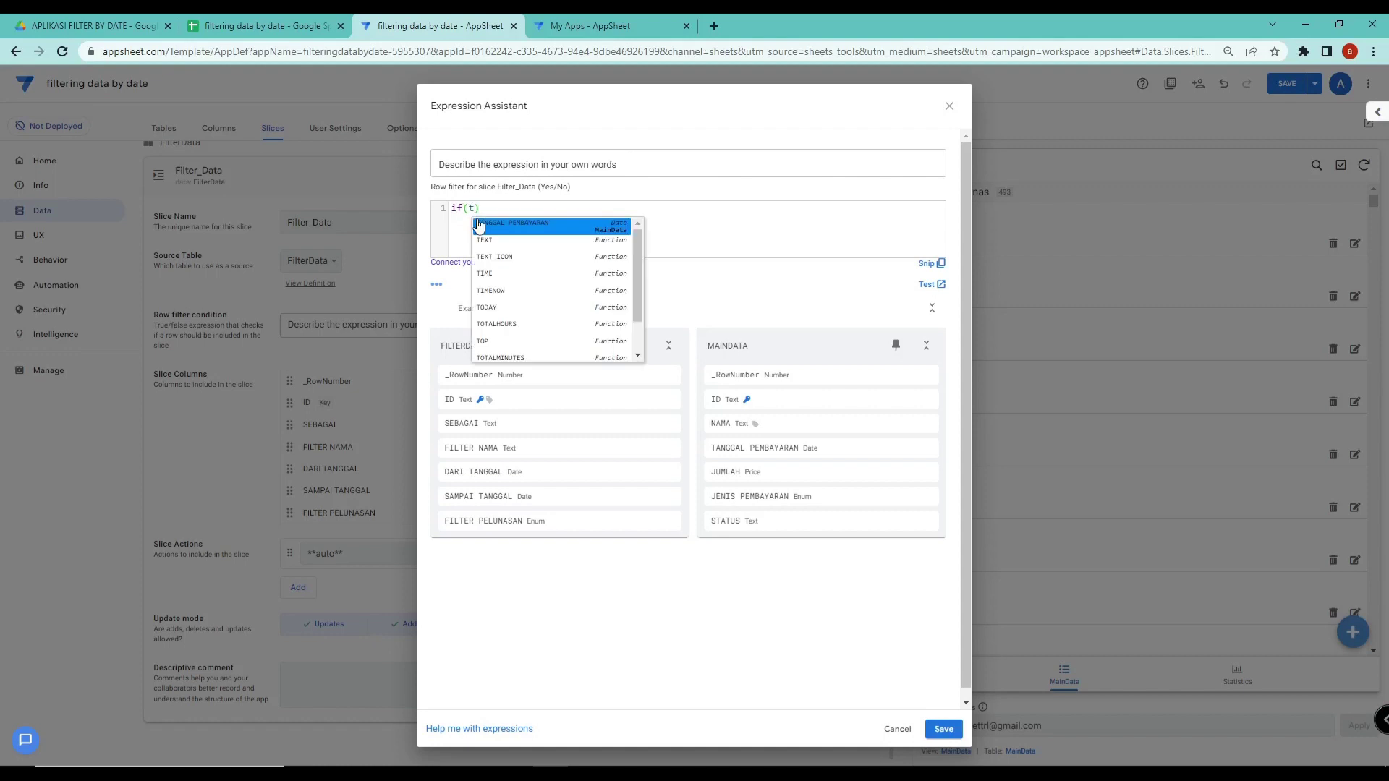
{"action": "type", "text": "rue"}
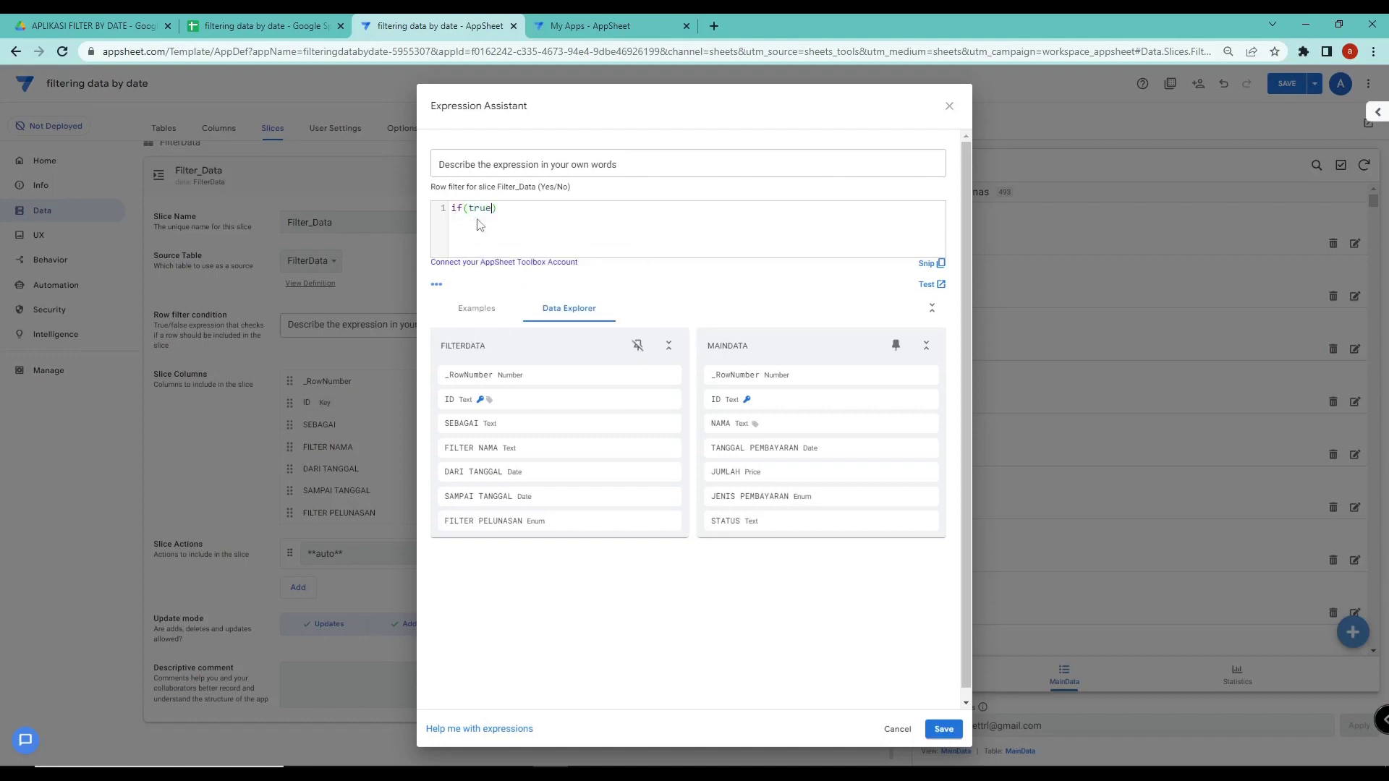
{"action": "type", "text": ",["}
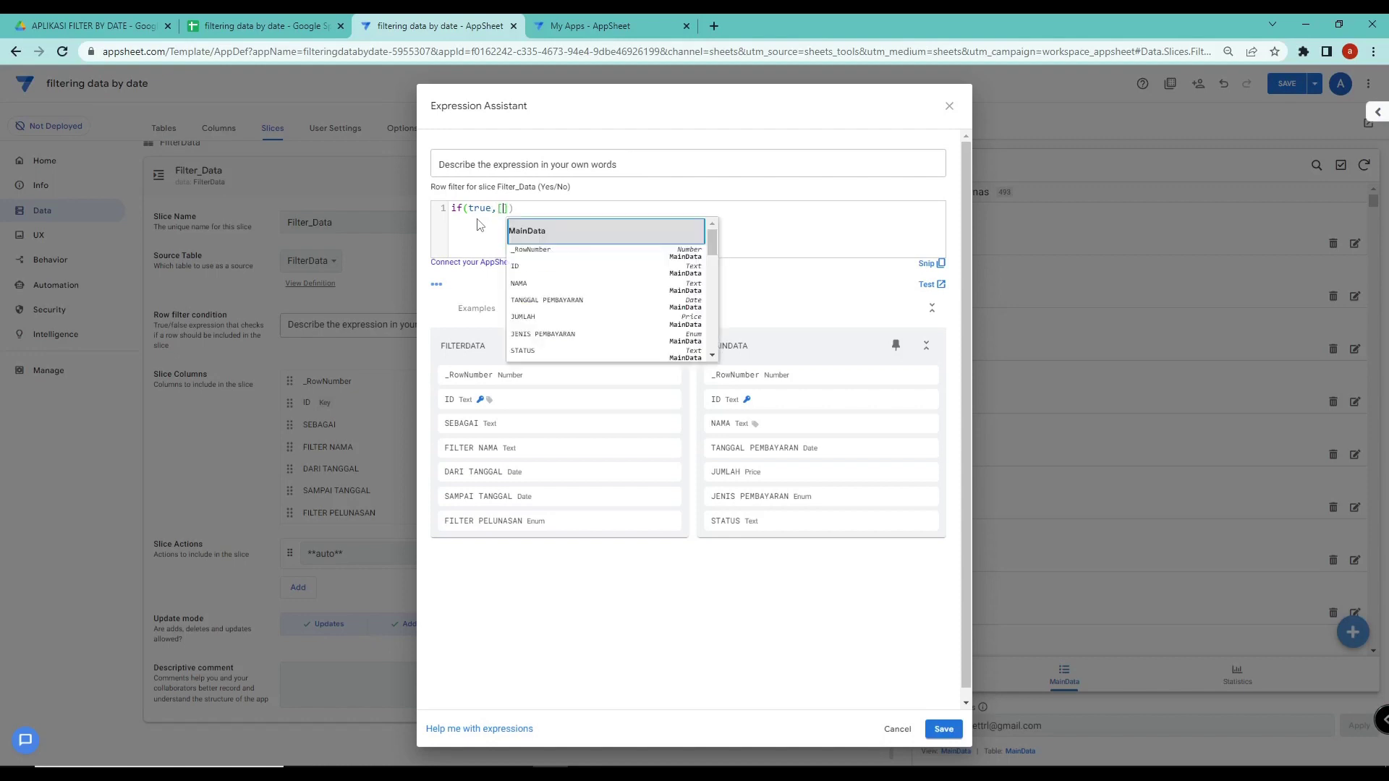
Switch to the Google spreadsheet and fill row 2 of the FilterData sheet with ID 1 and SEBAGAI Admin
{"action": "left_click", "coordinate": [266, 25]}
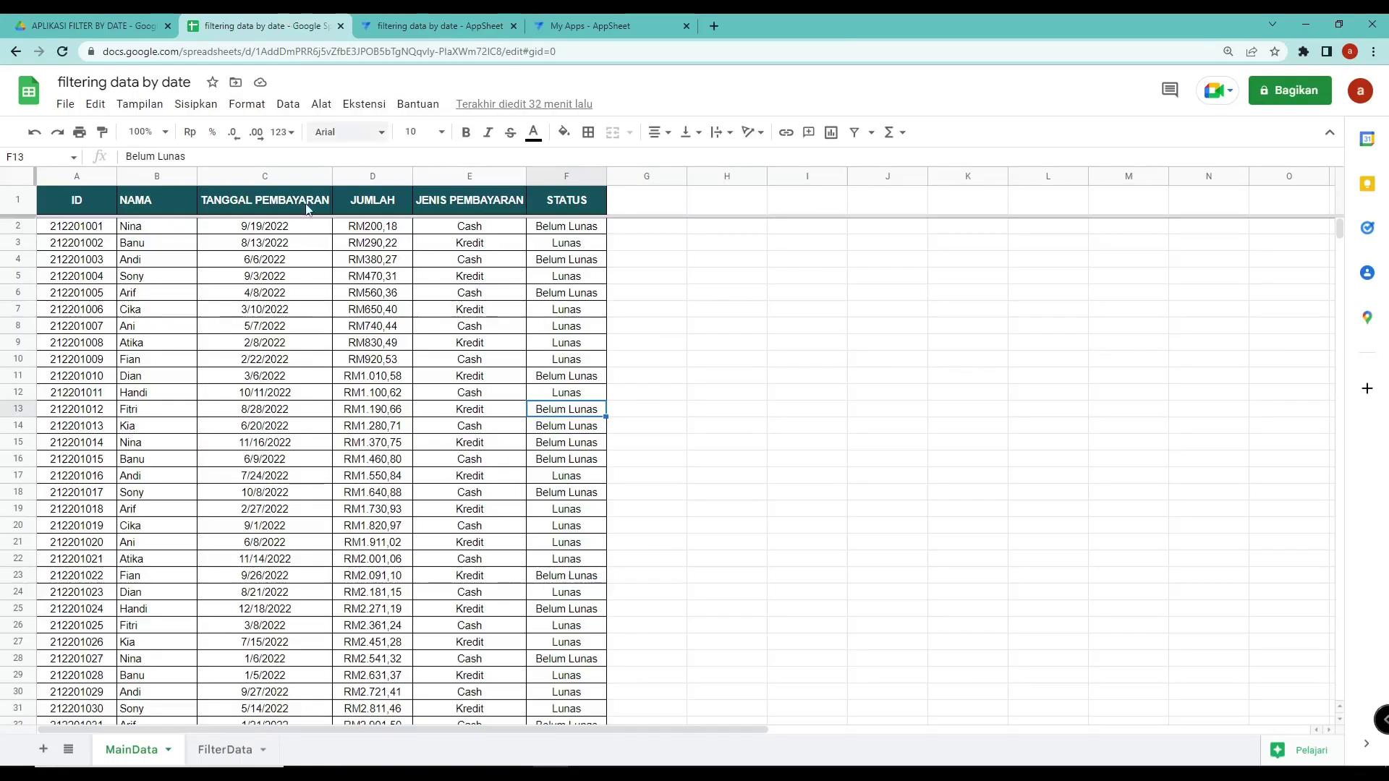
{"action": "left_click", "coordinate": [226, 749]}
{"action": "left_click", "coordinate": [160, 247]}
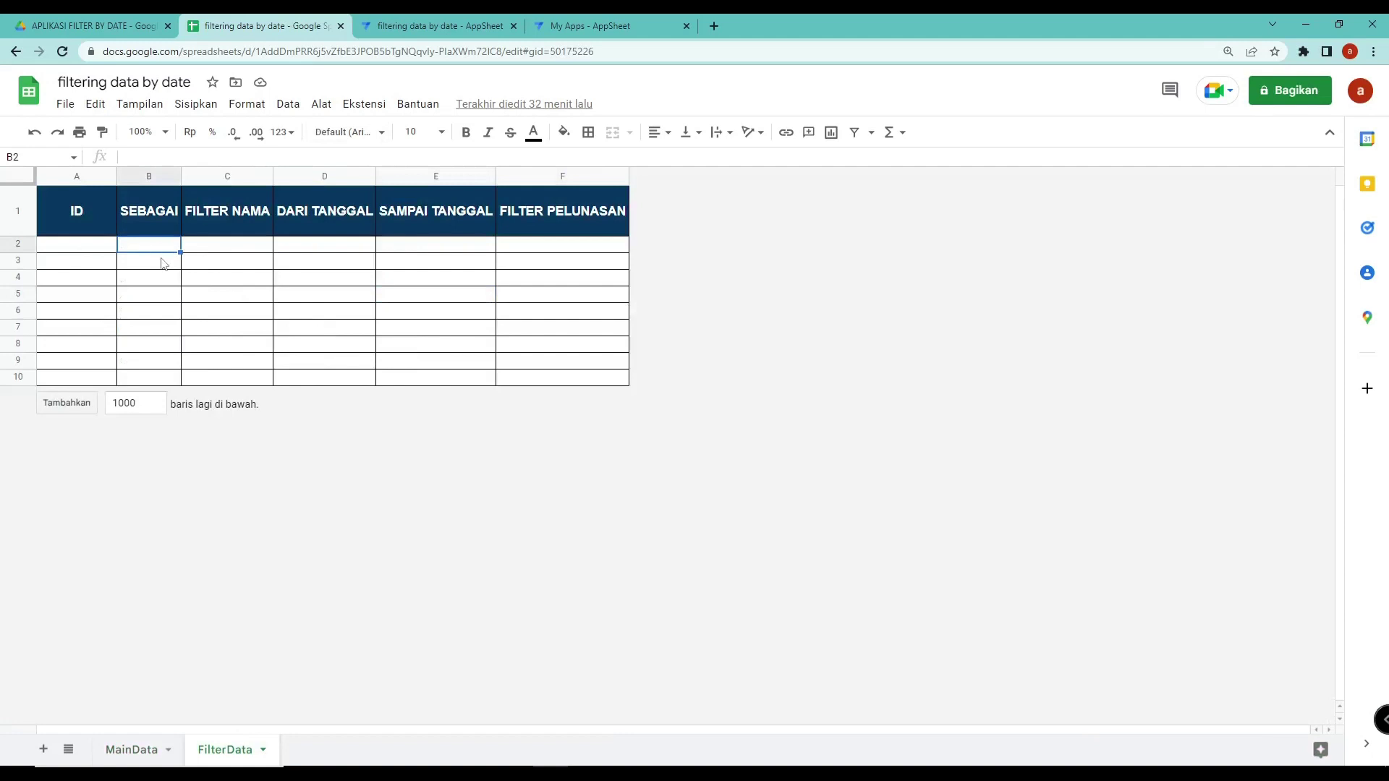
{"action": "key", "text": "Caps_Lock"}
{"action": "type", "text": "Admin"}
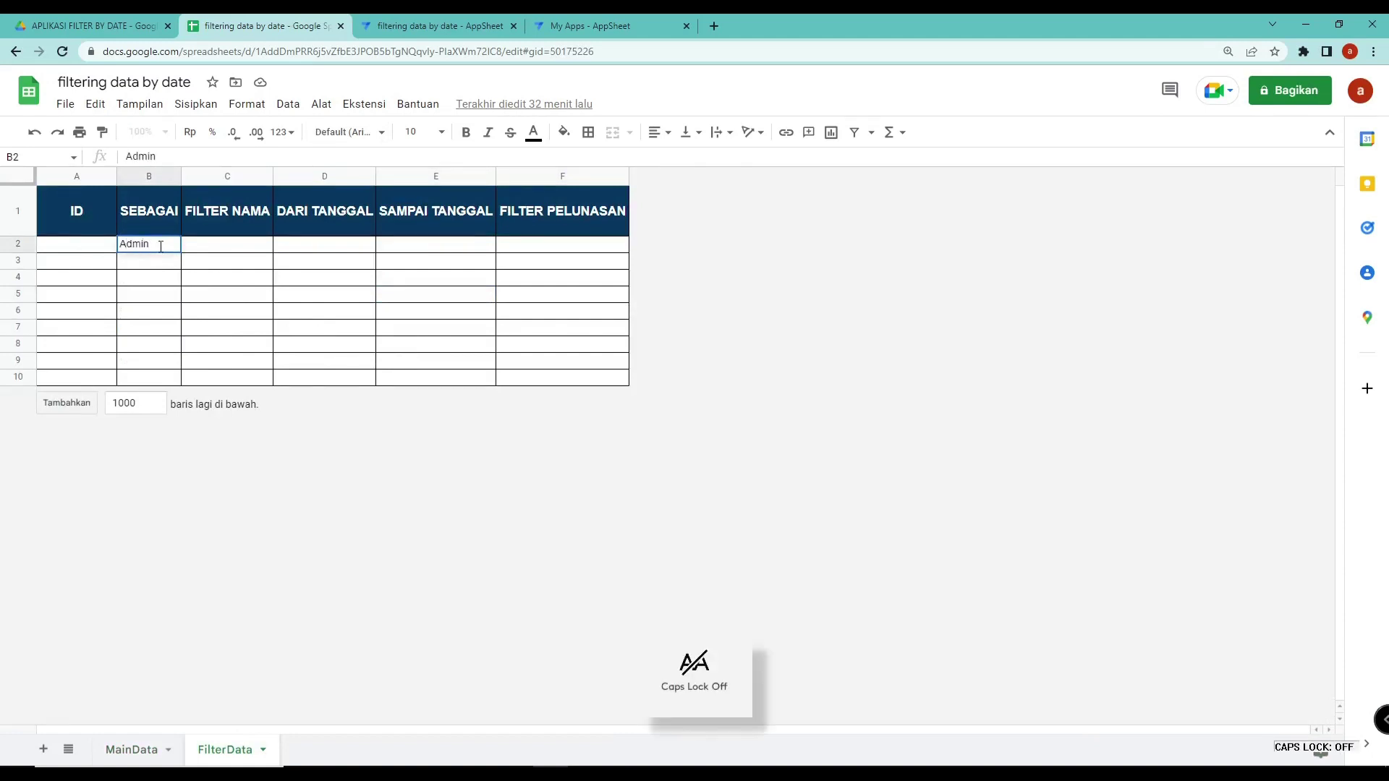
{"action": "key", "text": "Return"}
{"action": "key", "text": "Down"}
{"action": "left_click", "coordinate": [156, 245]}
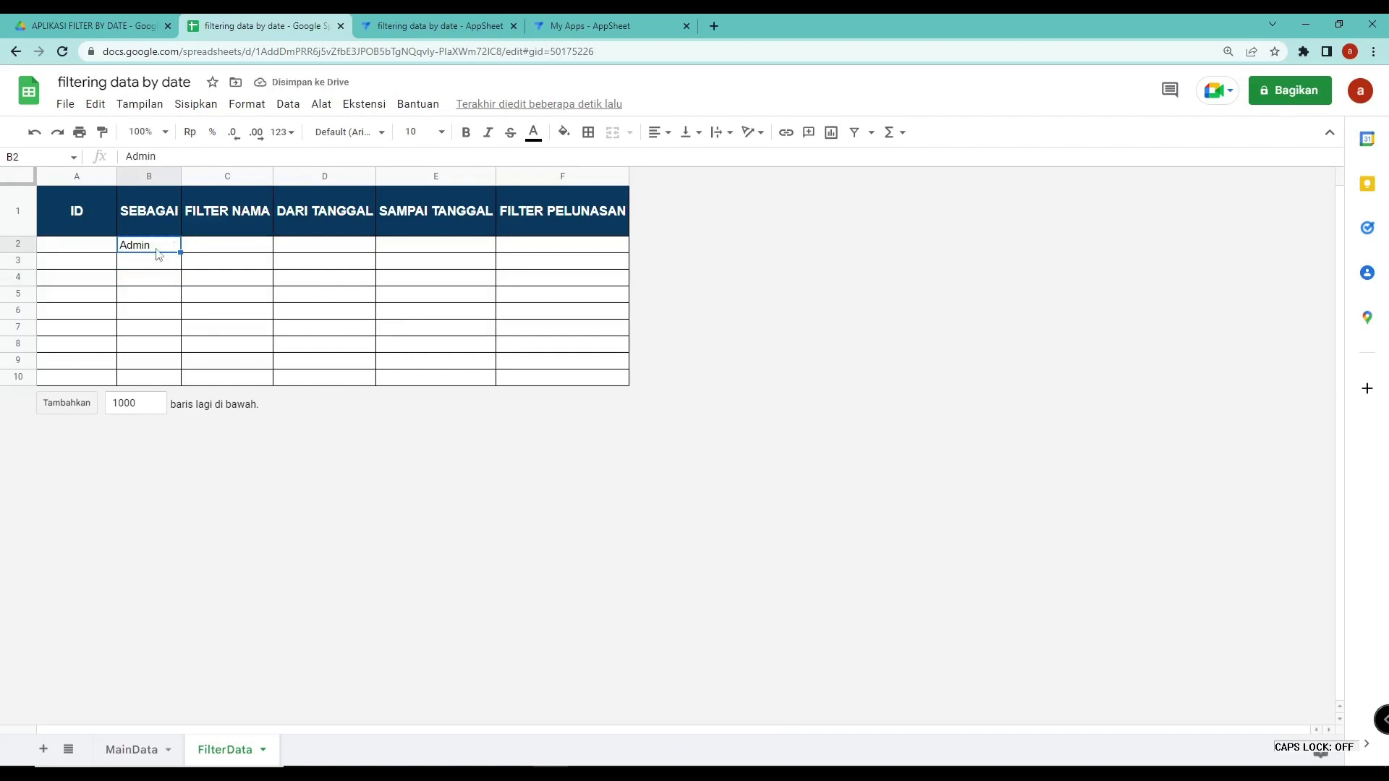
{"action": "left_click", "coordinate": [65, 245]}
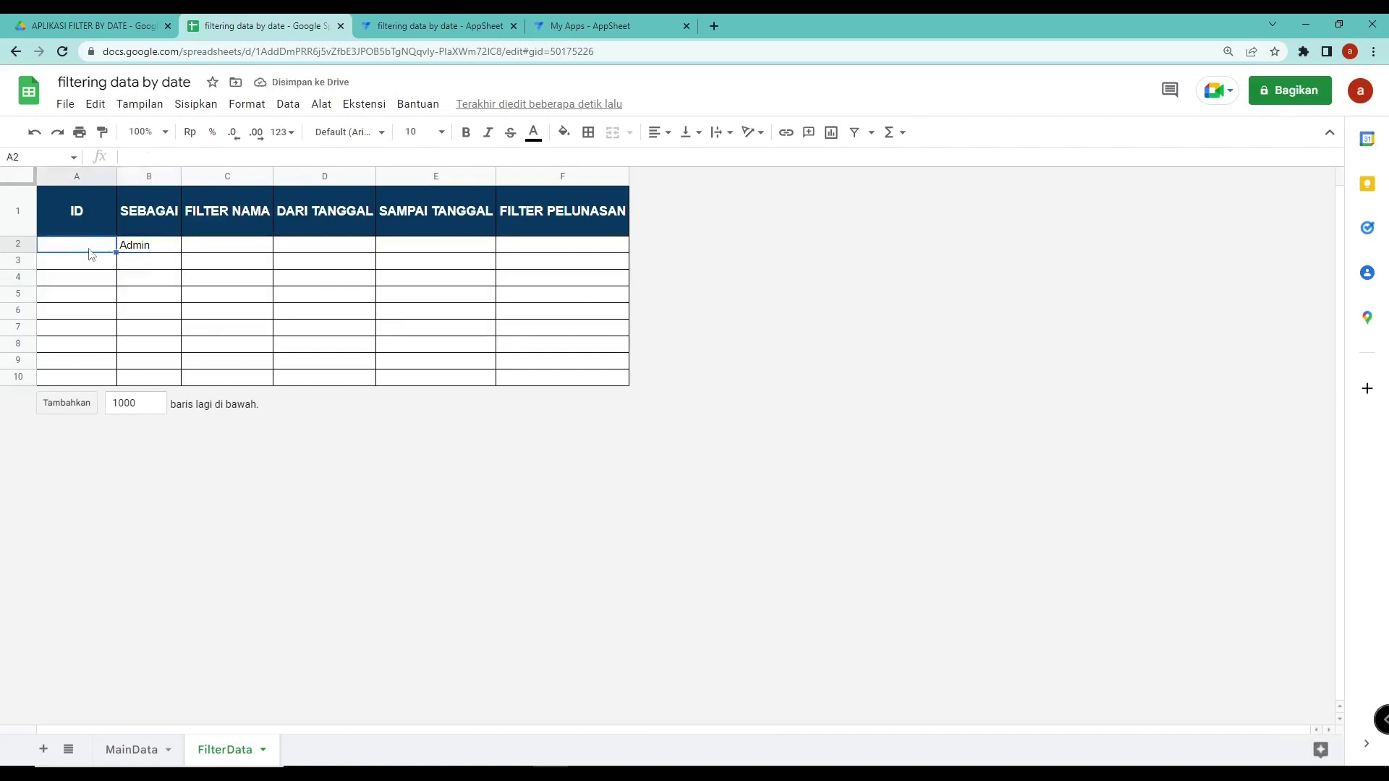
{"action": "type", "text": "1"}
{"action": "left_click", "coordinate": [134, 279]}
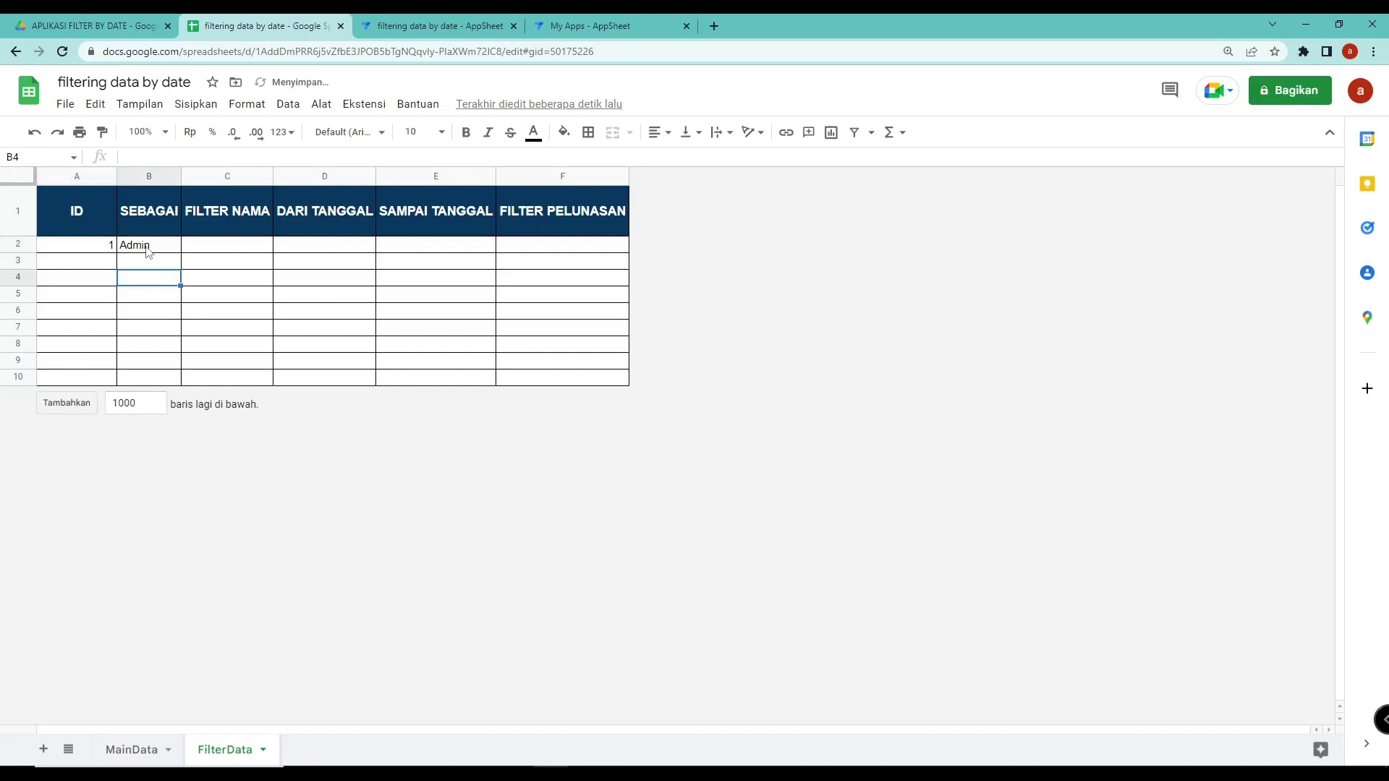
Return to AppSheet, complete the slice's row filter as if(true,[sebagai]="admin","") and save the app
{"action": "left_click", "coordinate": [438, 25]}
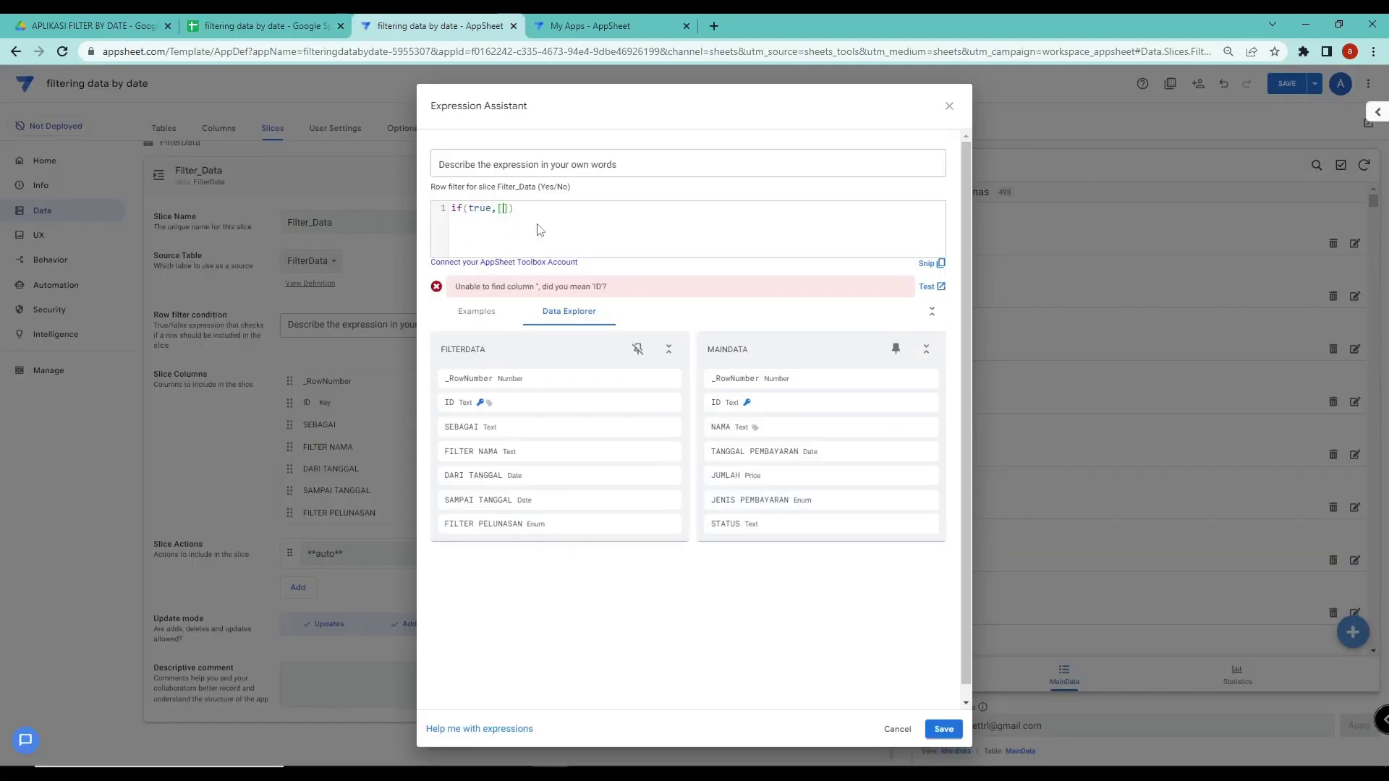
{"action": "type", "text": "sebagai"}
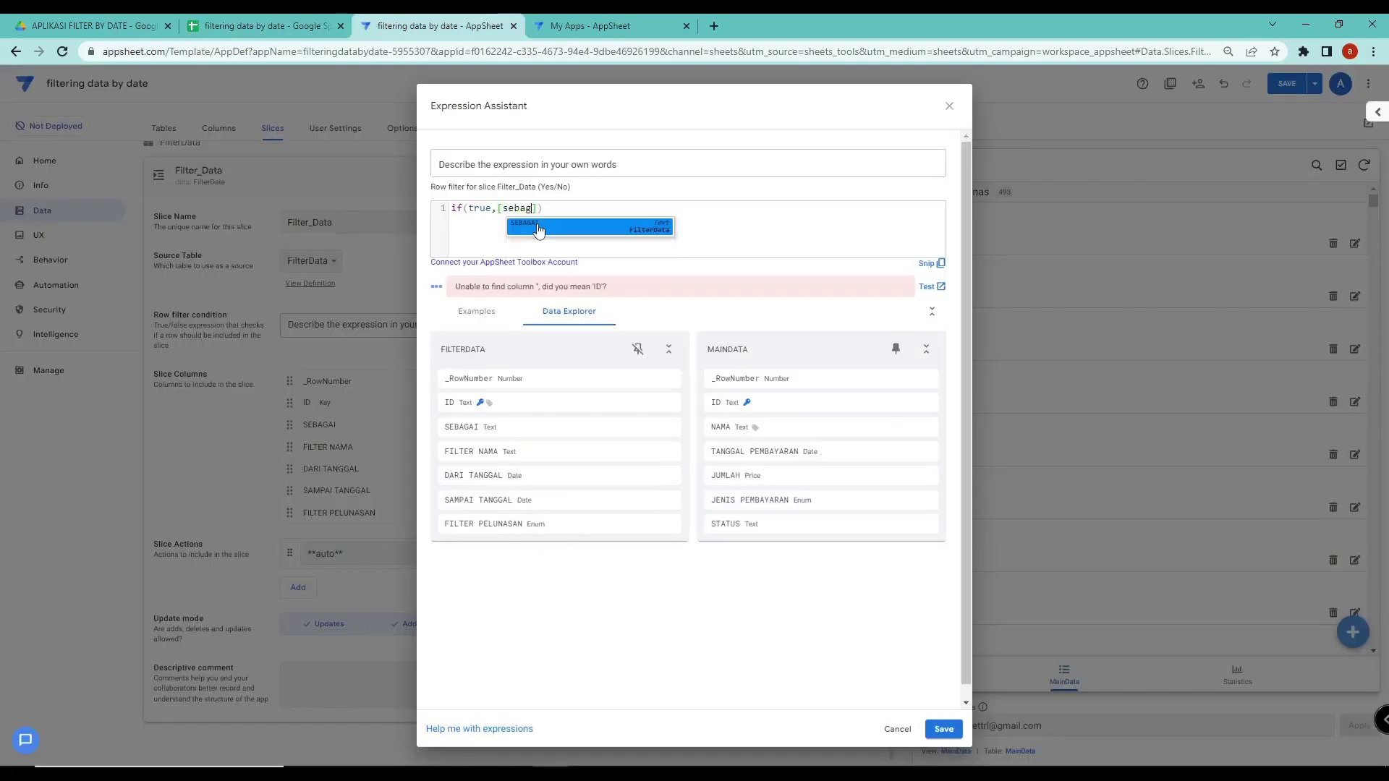
{"action": "left_click", "coordinate": [538, 228]}
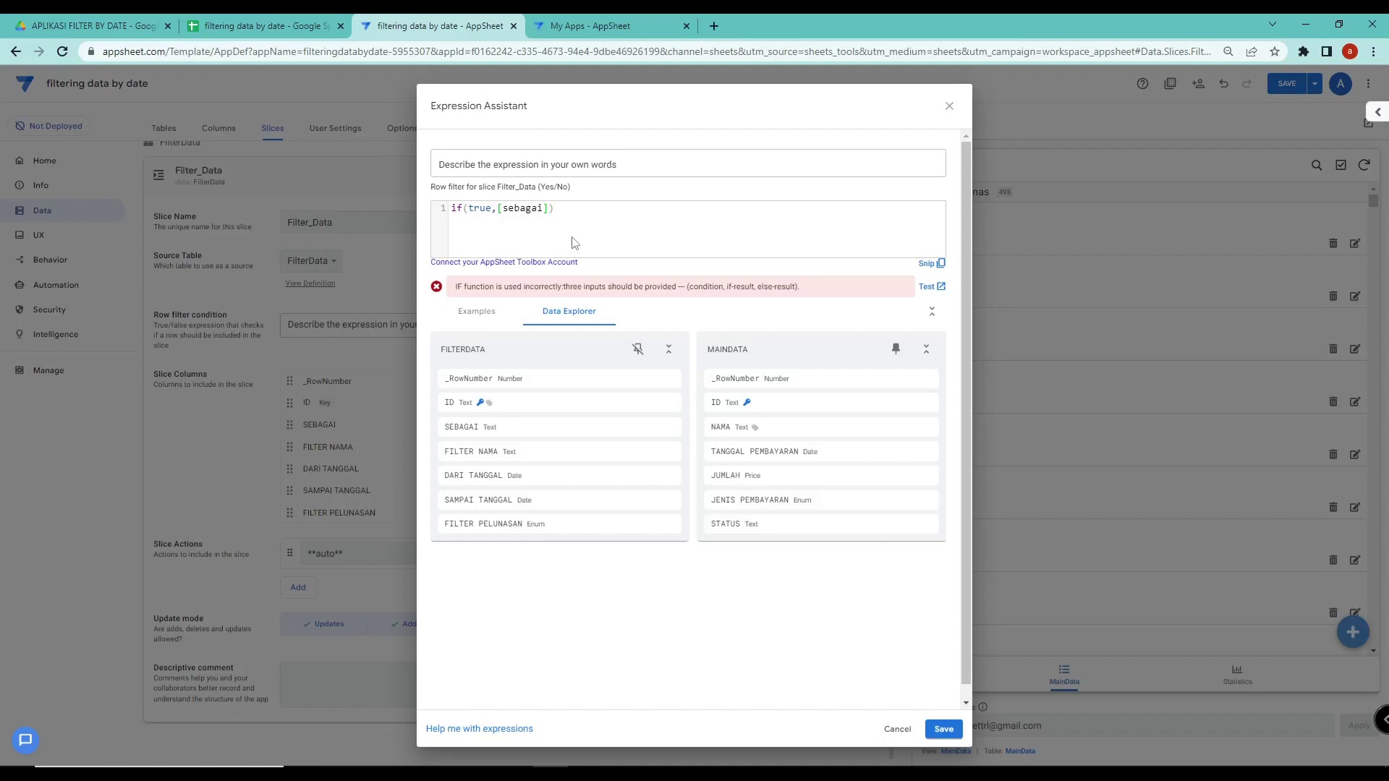
{"action": "type", "text": "=\"admin\",\""}
{"action": "left_click", "coordinate": [648, 207]}
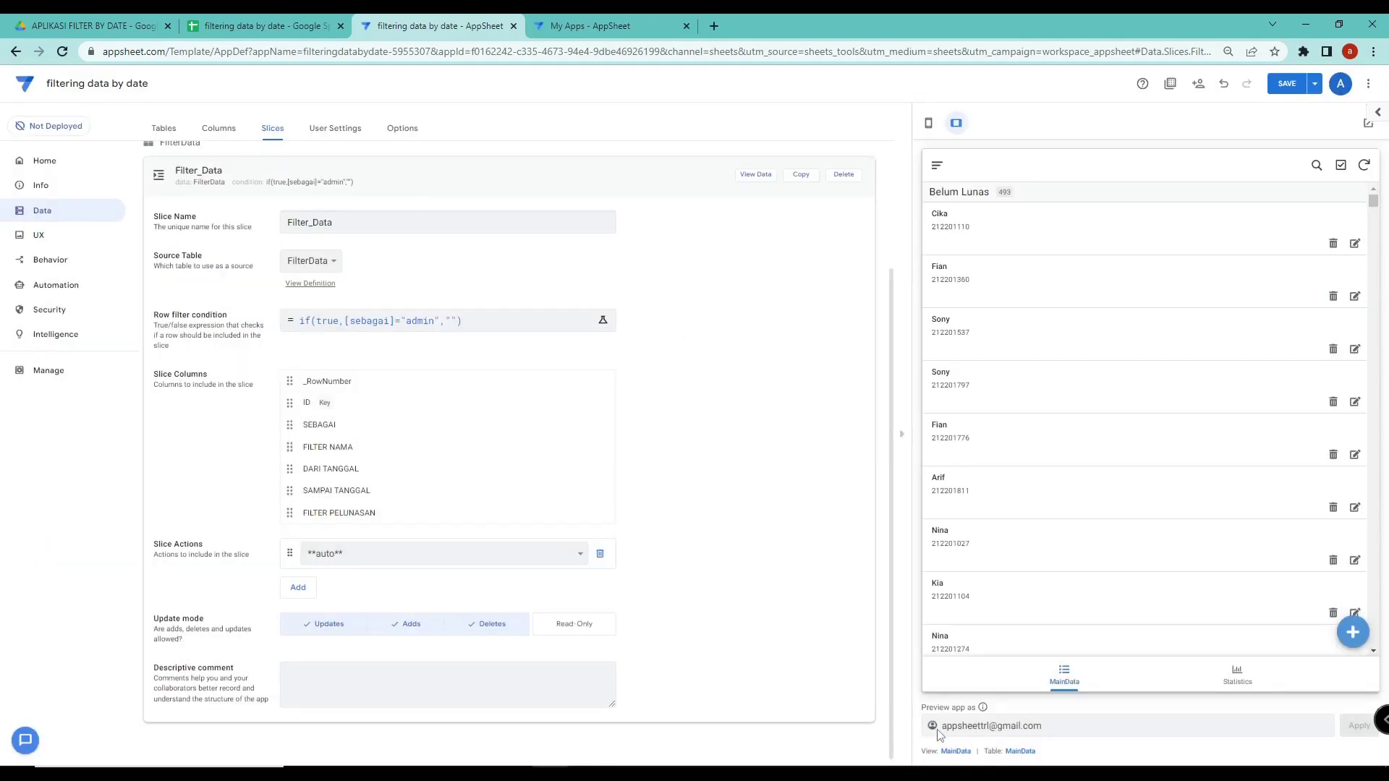
{"action": "left_click", "coordinate": [943, 728]}
{"action": "left_click", "coordinate": [1275, 84]}
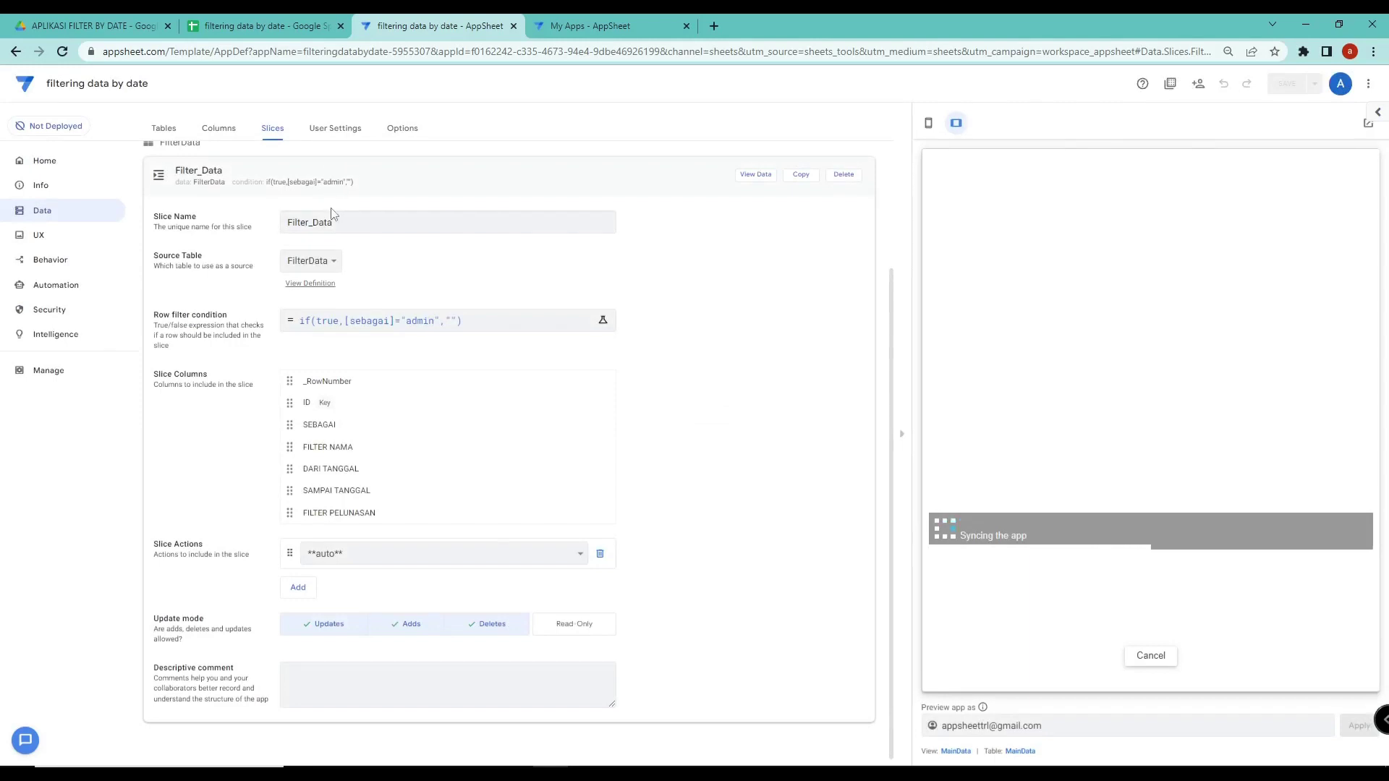
{"action": "left_click", "coordinate": [327, 231]}
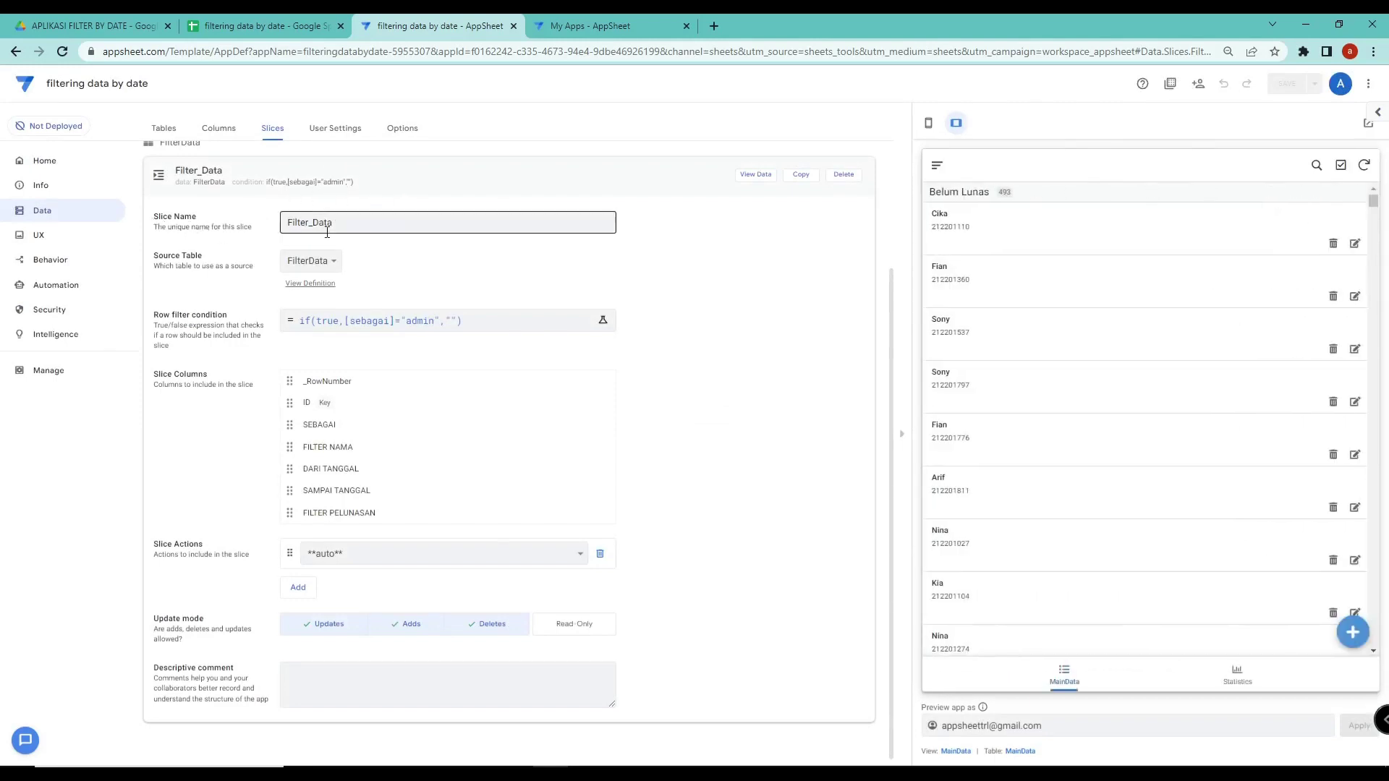
{"action": "left_click_drag", "start_coordinate": [290, 225], "coordinate": [337, 227]}
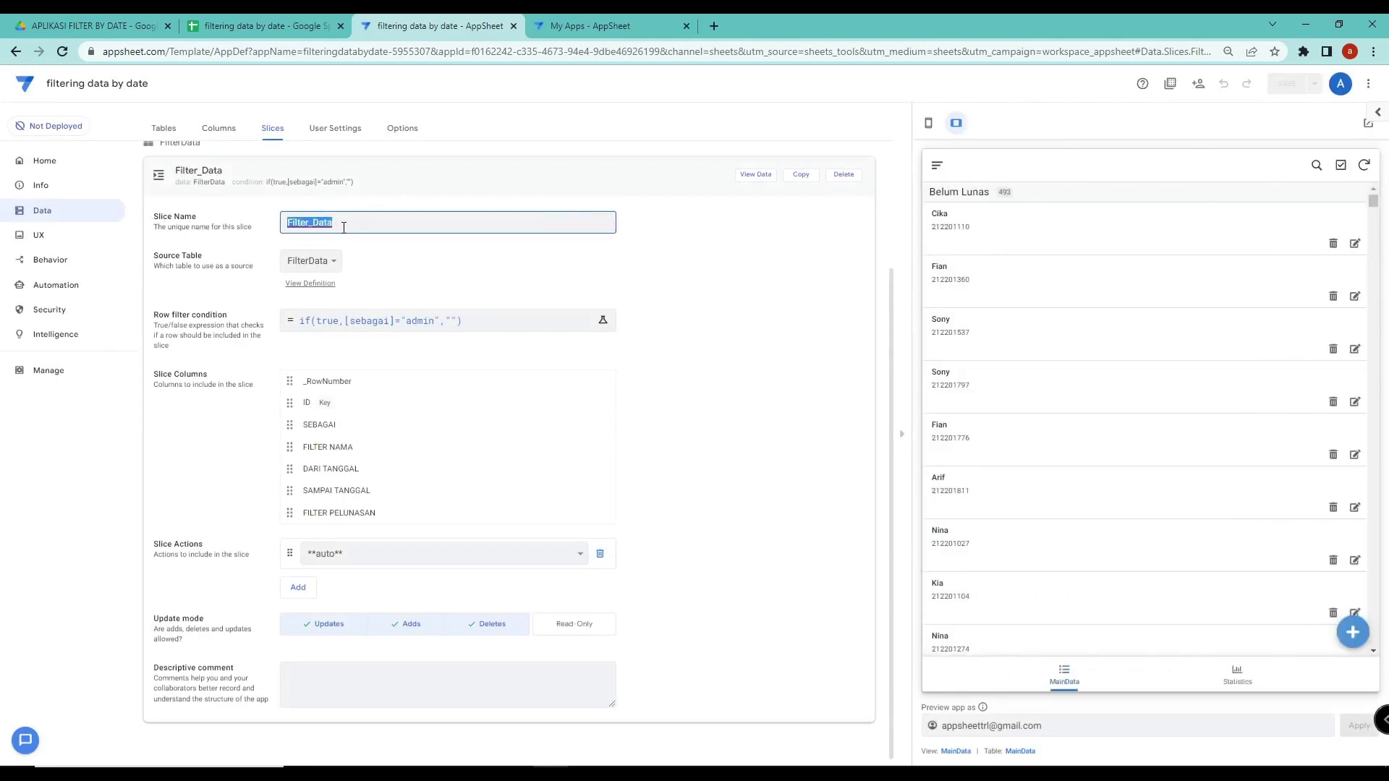
{"action": "left_click", "coordinate": [359, 226]}
{"action": "scroll", "coordinate": [356, 291], "scroll_direction": "up", "scroll_amount": 2}
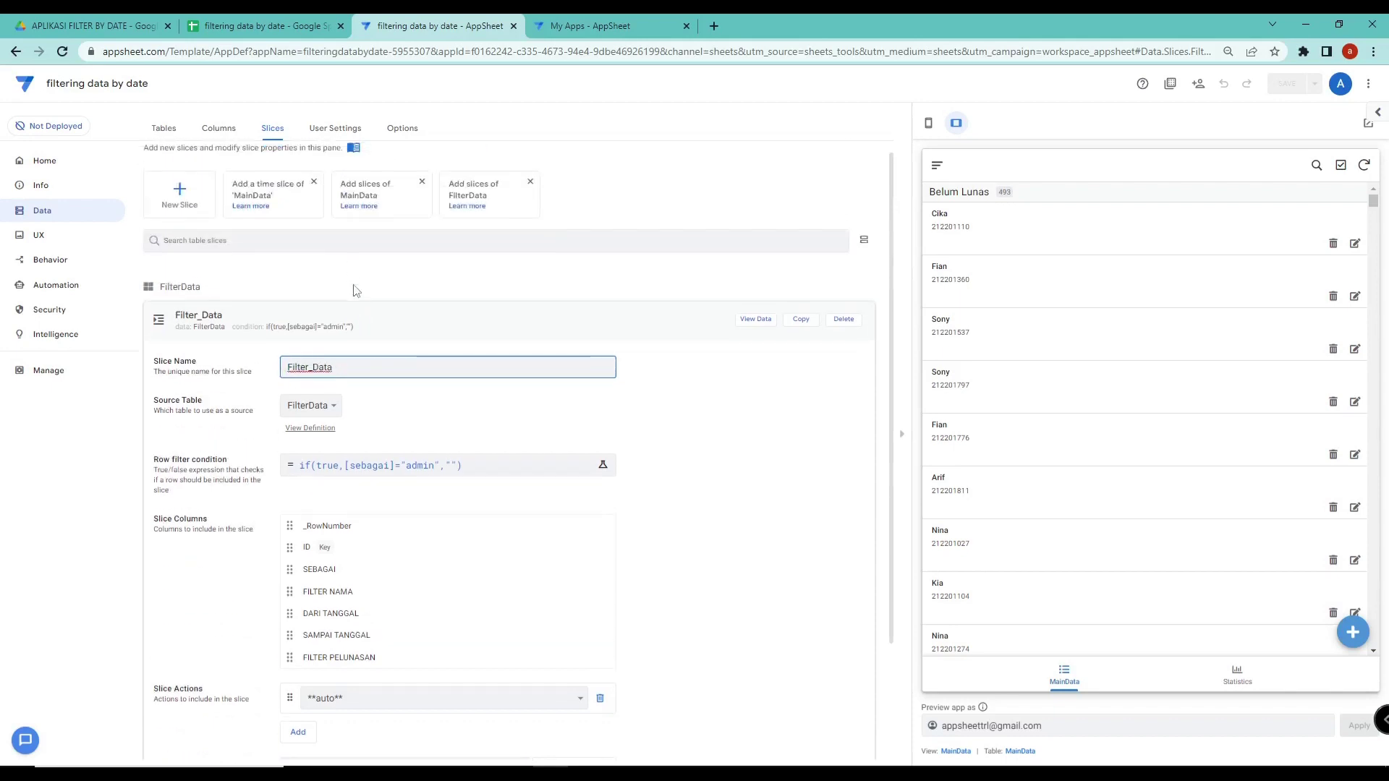
Add a new slice of the MainData table and name it Main_Data
{"action": "left_click", "coordinate": [373, 318]}
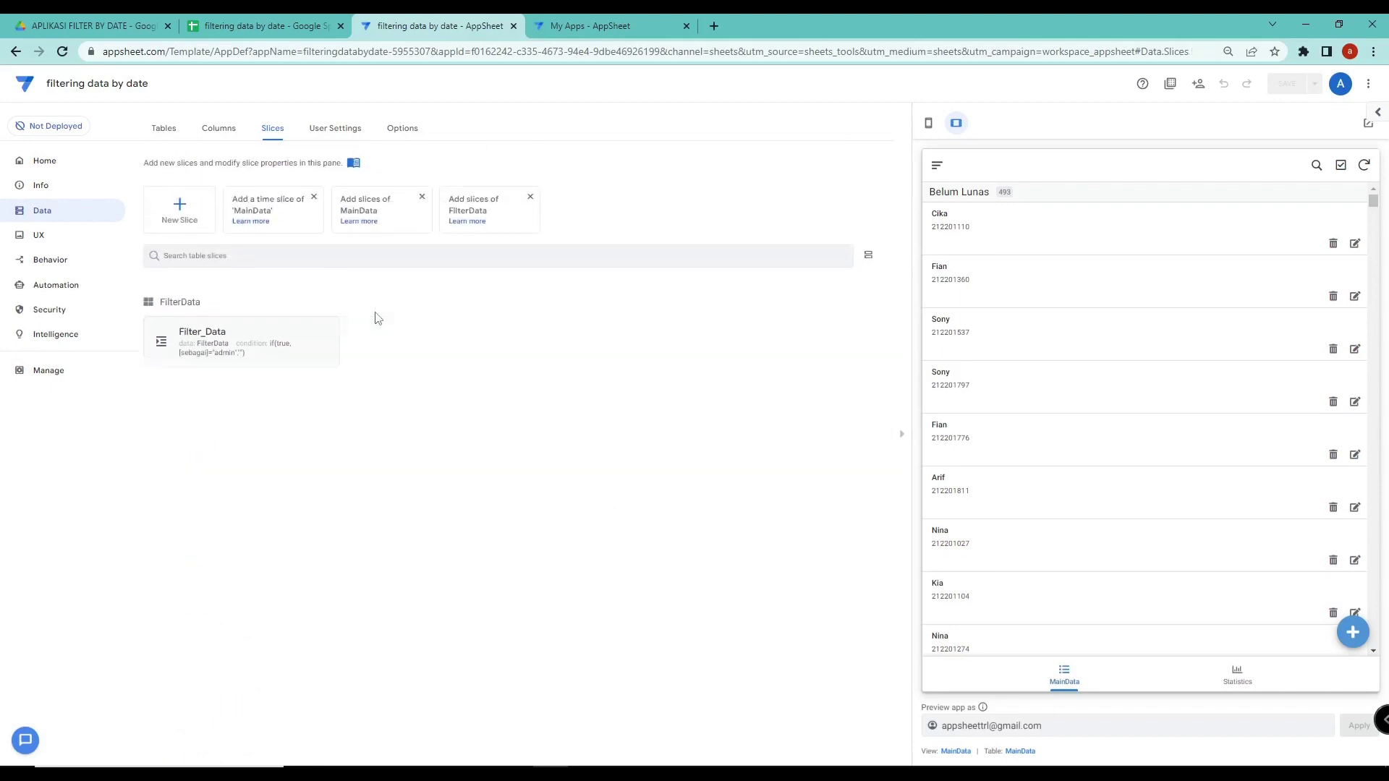
{"action": "left_click", "coordinate": [181, 214]}
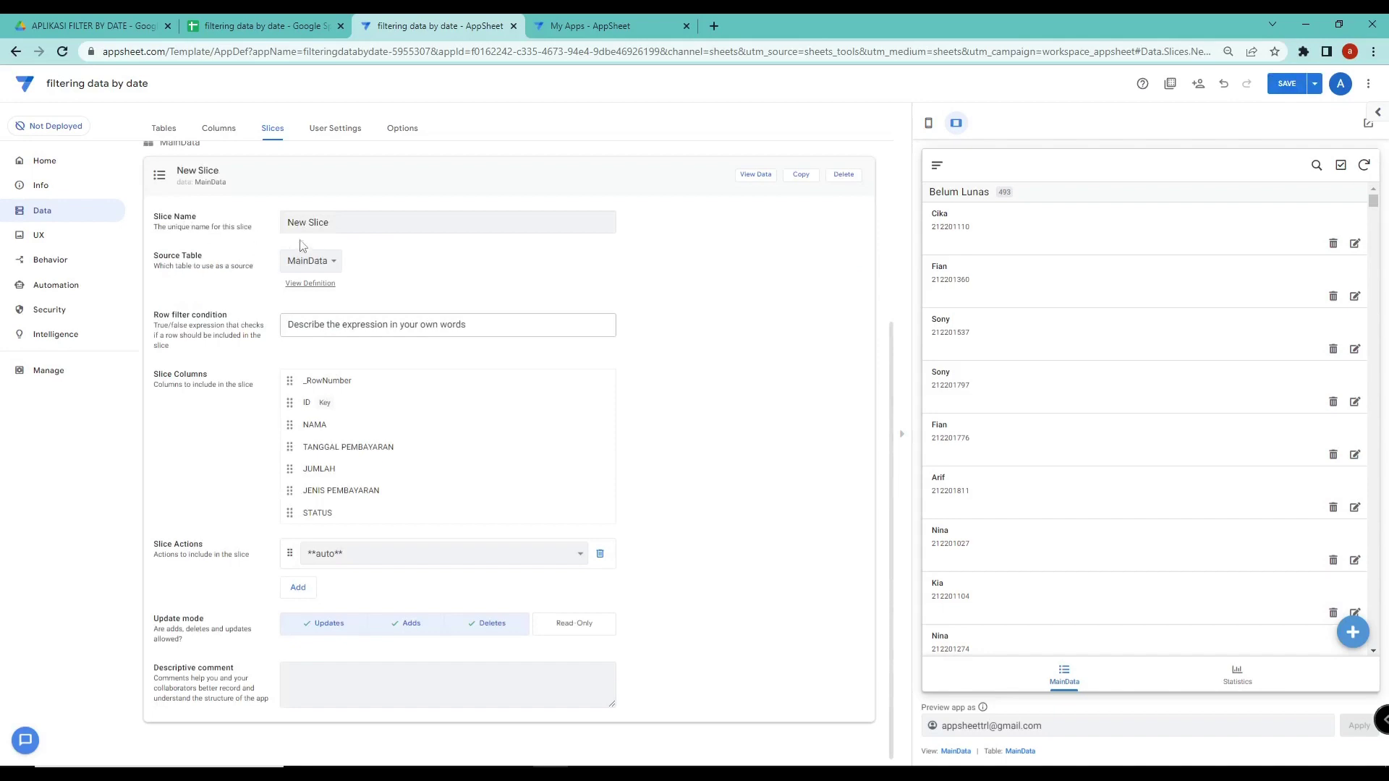
{"action": "left_click_drag", "start_coordinate": [331, 224], "coordinate": [267, 230]}
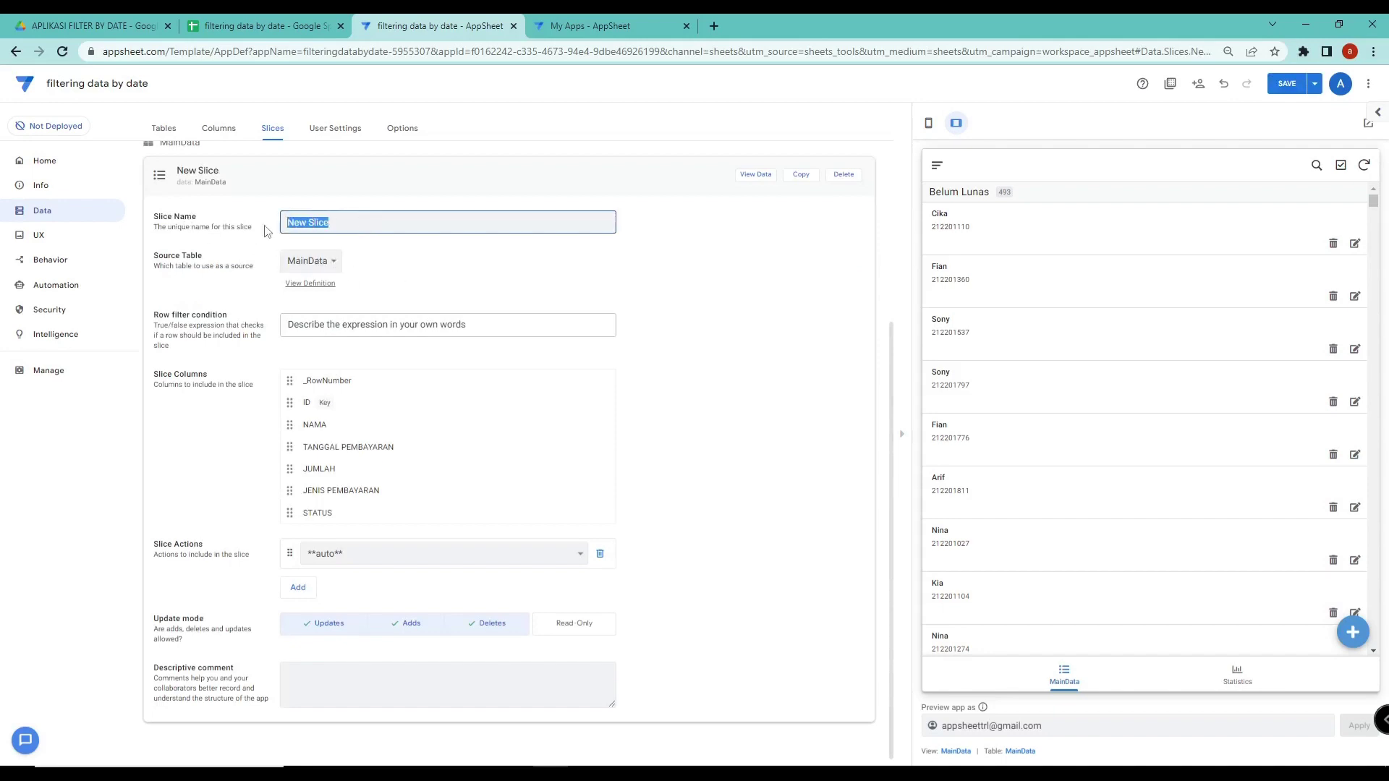
{"action": "key", "text": "Caps_Lock"}
{"action": "type", "text": "M"}
{"action": "key", "text": "Caps_Lock"}
{"action": "type", "text": "ain"}
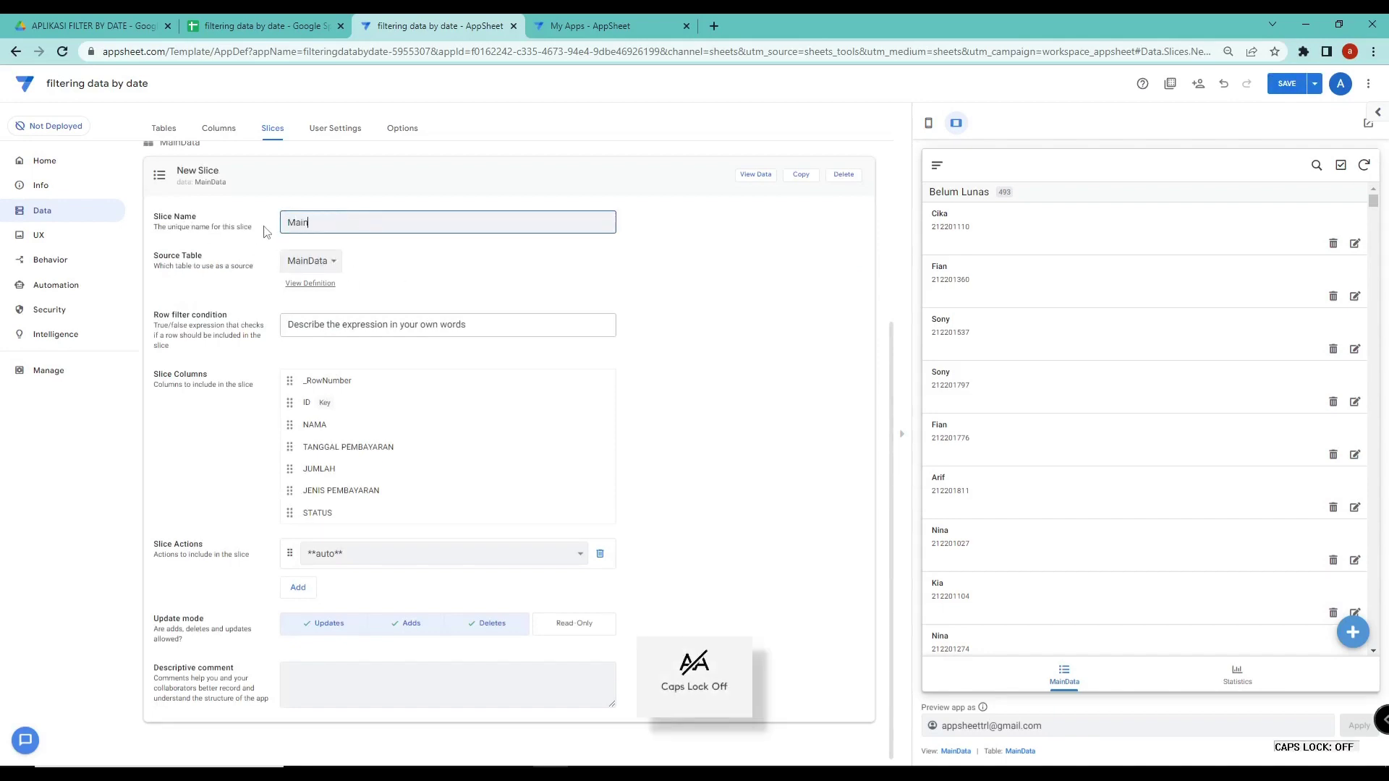
{"action": "type", "text": "_"}
{"action": "key", "text": "Caps_Lock"}
{"action": "type", "text": "D"}
{"action": "key", "text": "Caps_Lock"}
{"action": "type", "text": "ata"}
Start a row filter expression for the Main_Data slice with and( and, on a second line, If(isnotblank(
{"action": "left_click", "coordinate": [315, 324]}
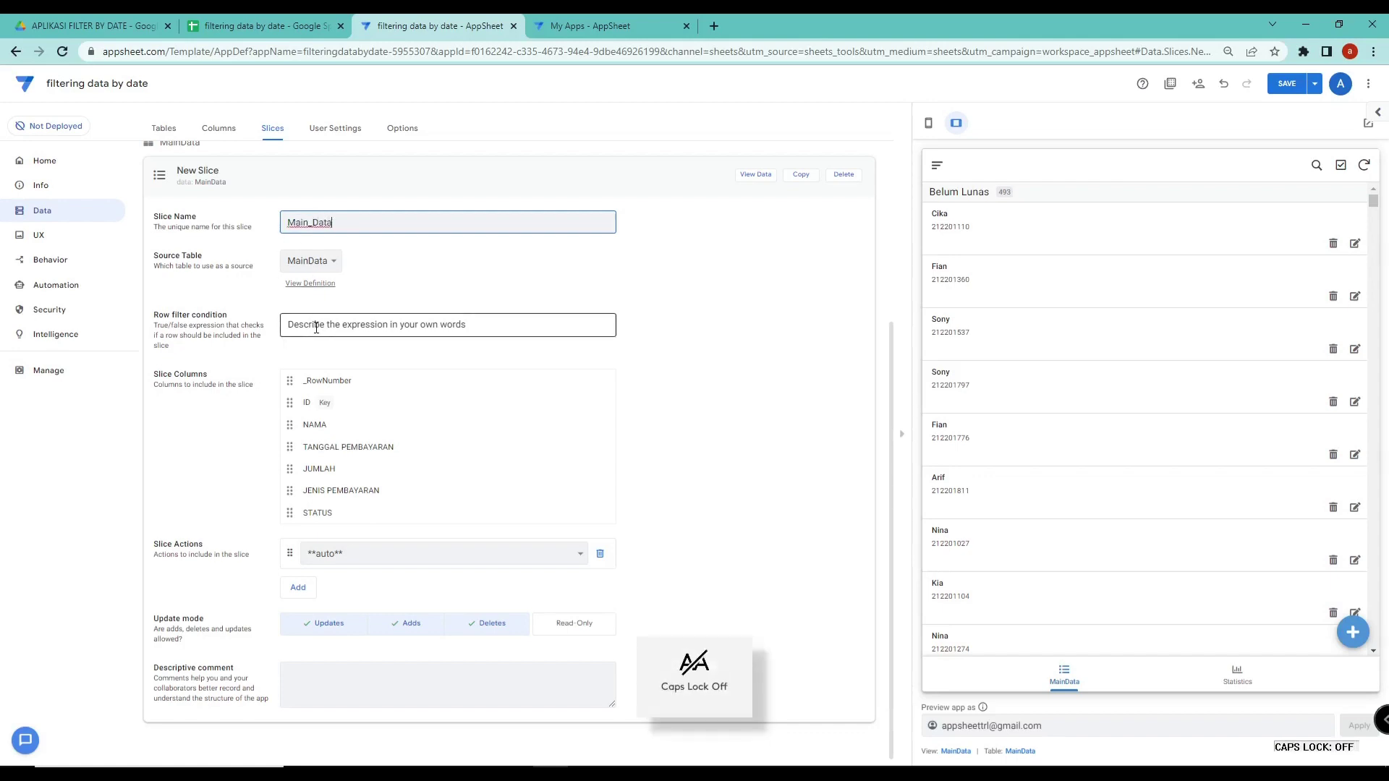
{"action": "left_click", "coordinate": [331, 489]}
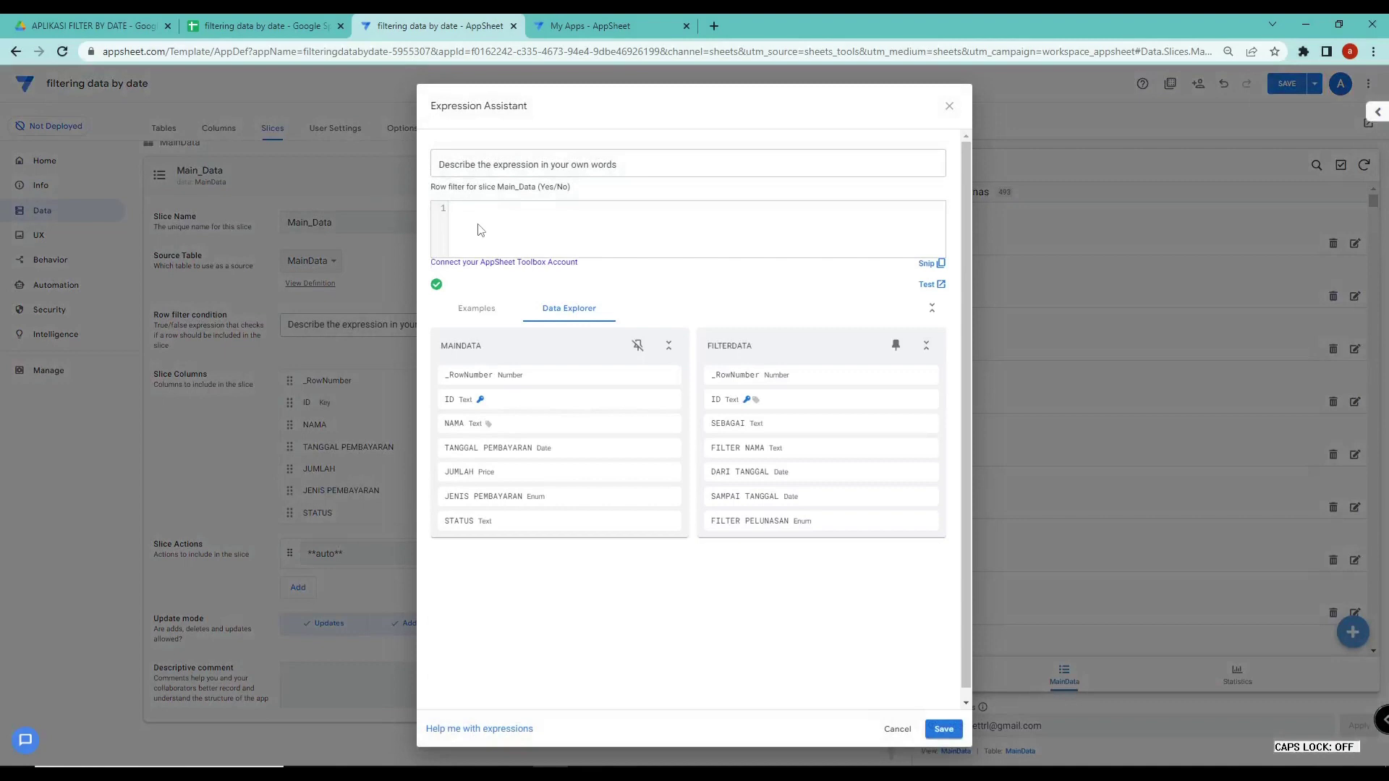
{"action": "type", "text": "and"}
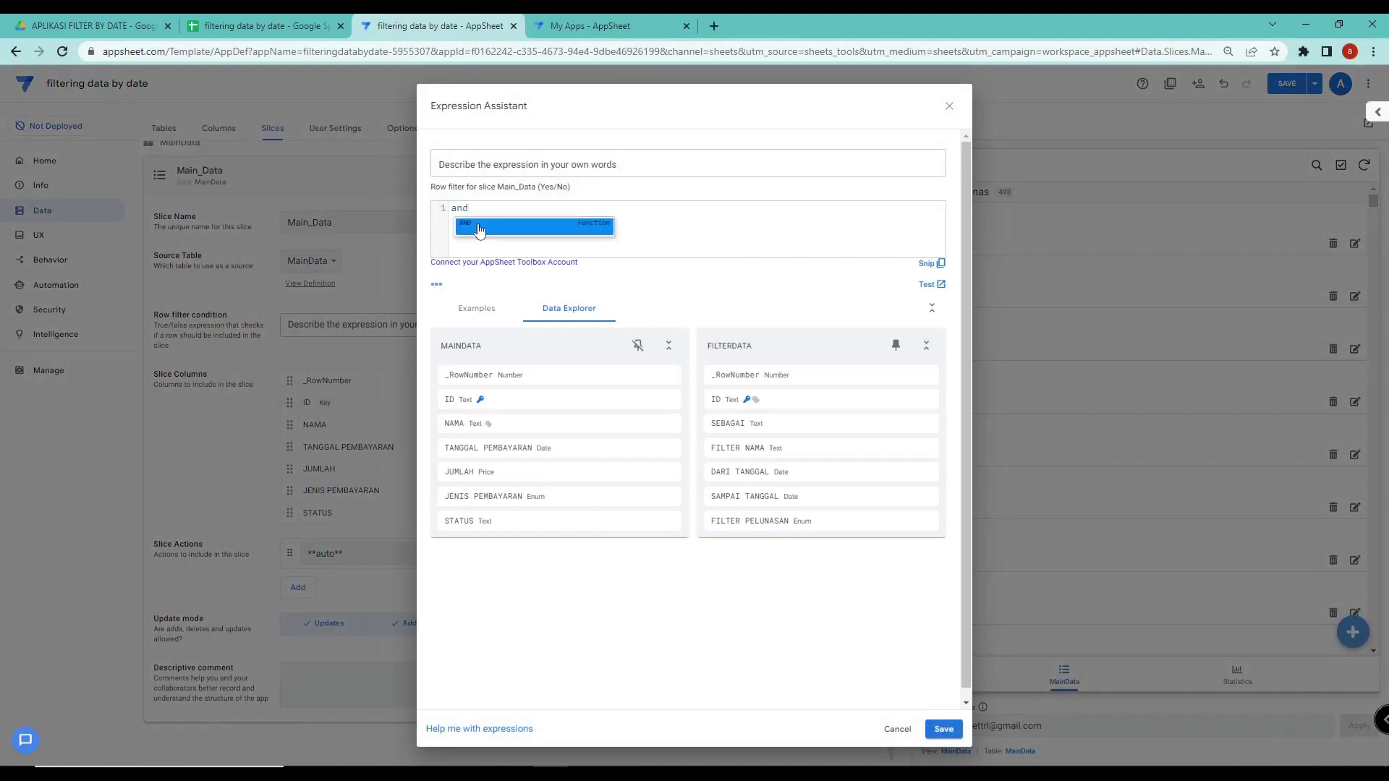
{"action": "left_click", "coordinate": [478, 230]}
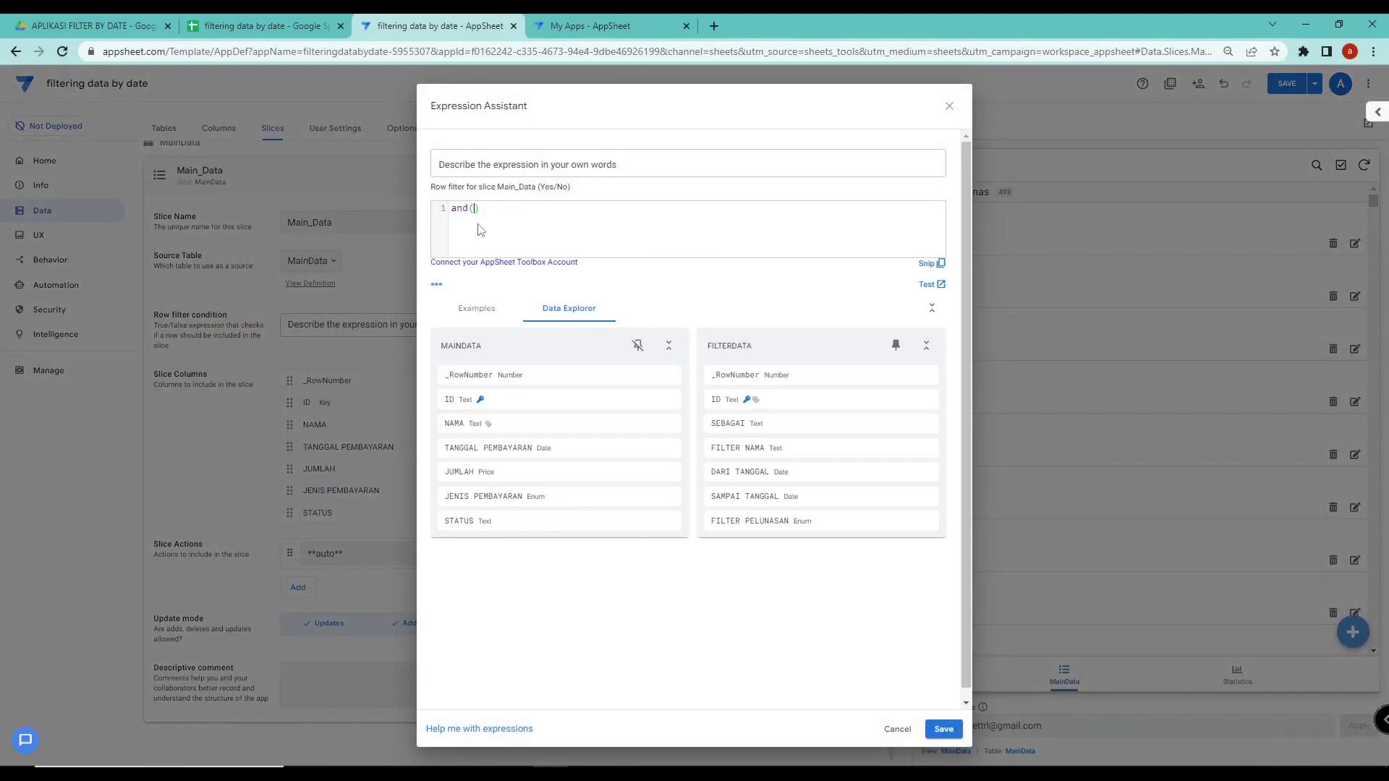
{"action": "type", "text": "I"}
{"action": "key", "text": "Caps_Lock"}
{"action": "type", "text": "f"}
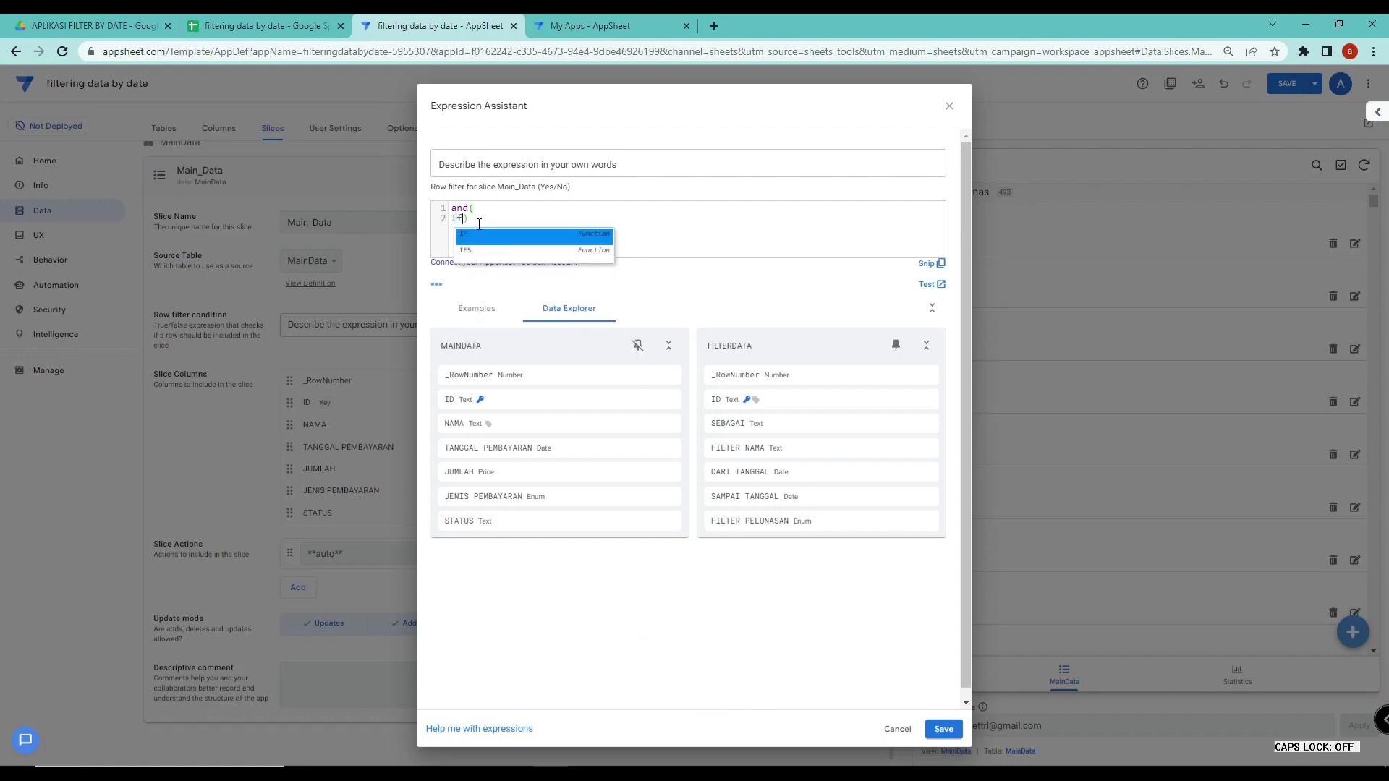
{"action": "type", "text": "(isnotblank"}
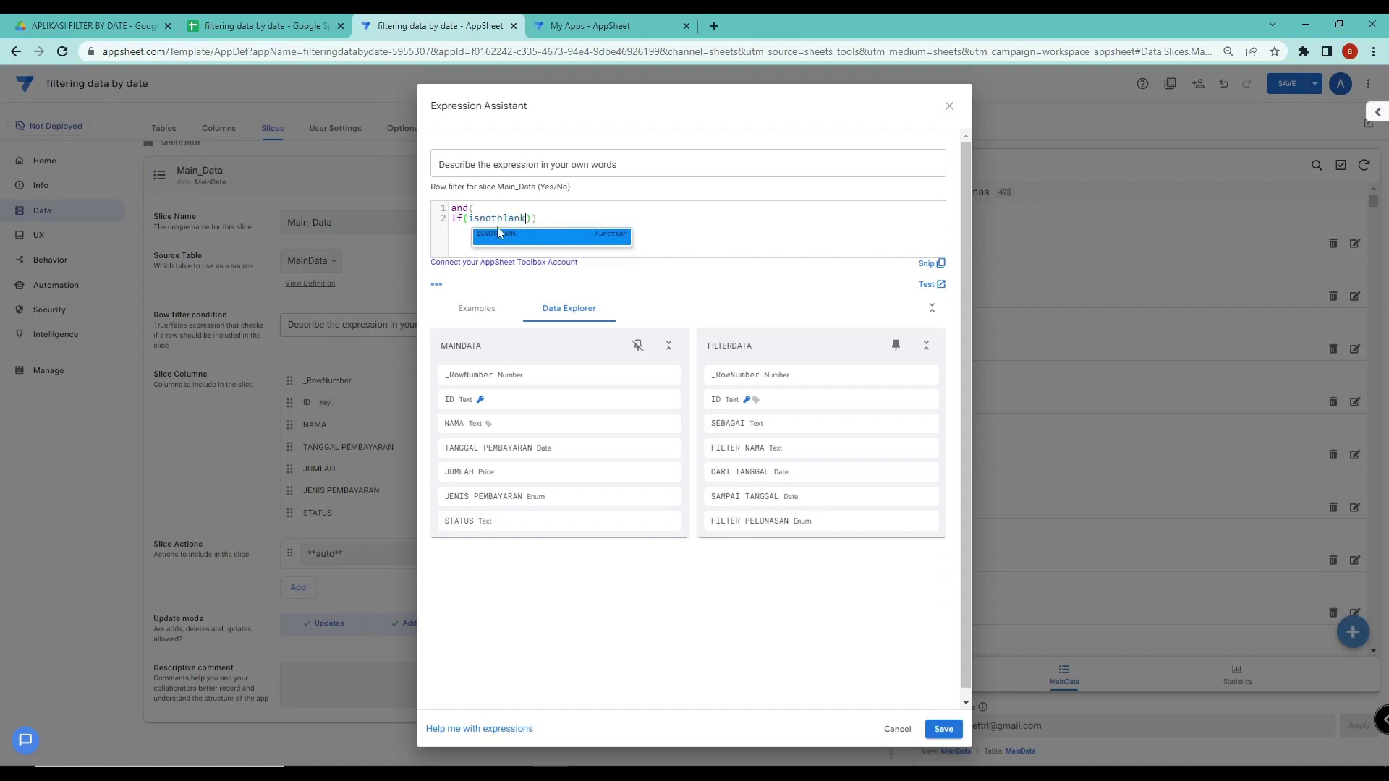
{"action": "type", "text": "("}
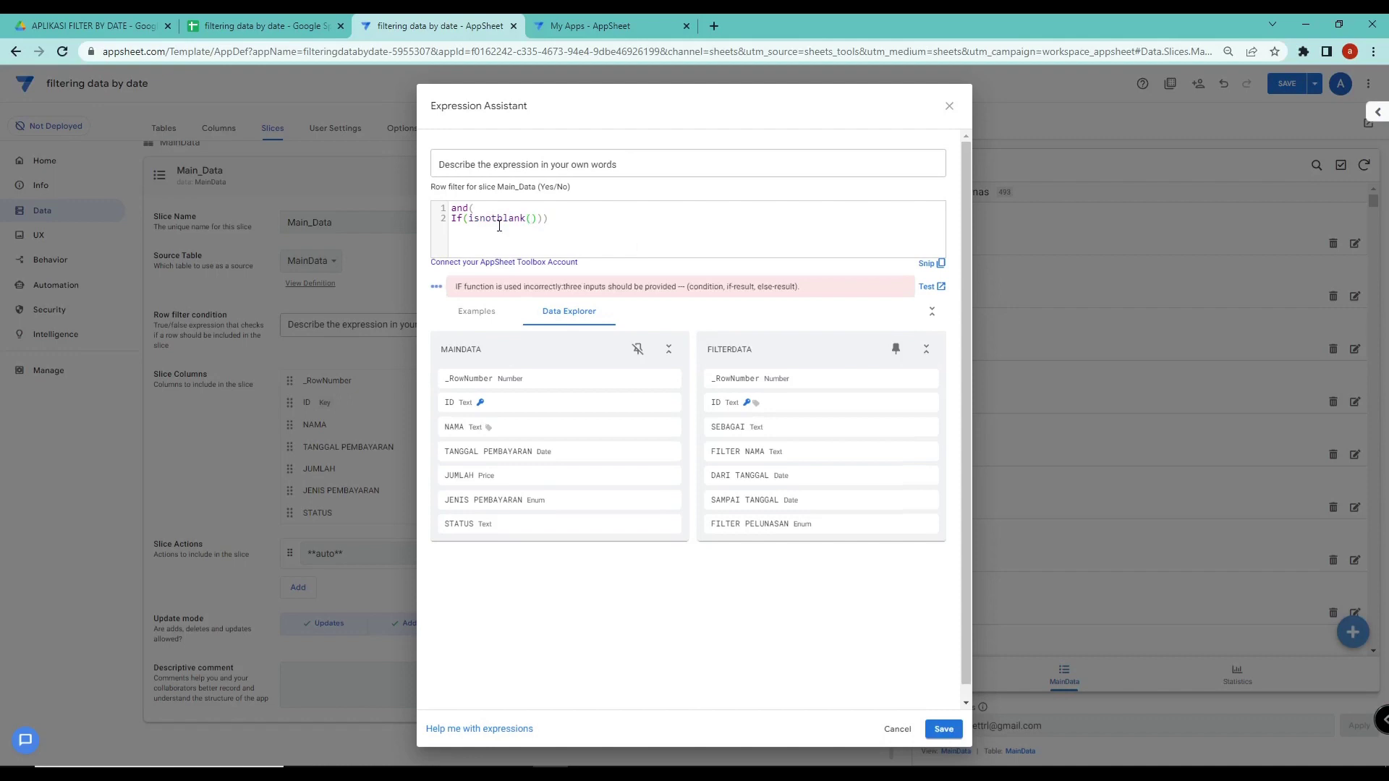
Put index(filter_data) inside the isnotblank function and save the row filter expression
{"action": "type", "text": "index"}
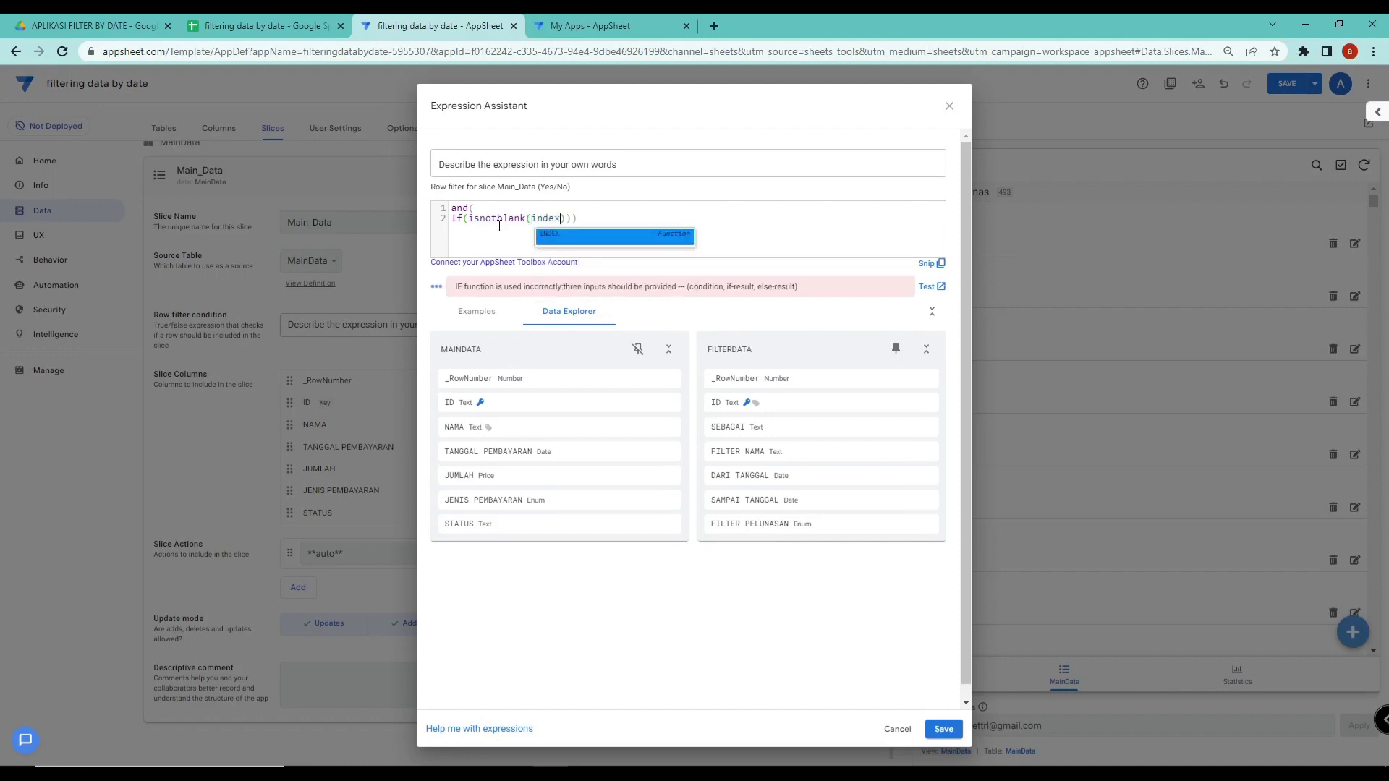
{"action": "type", "text": "("}
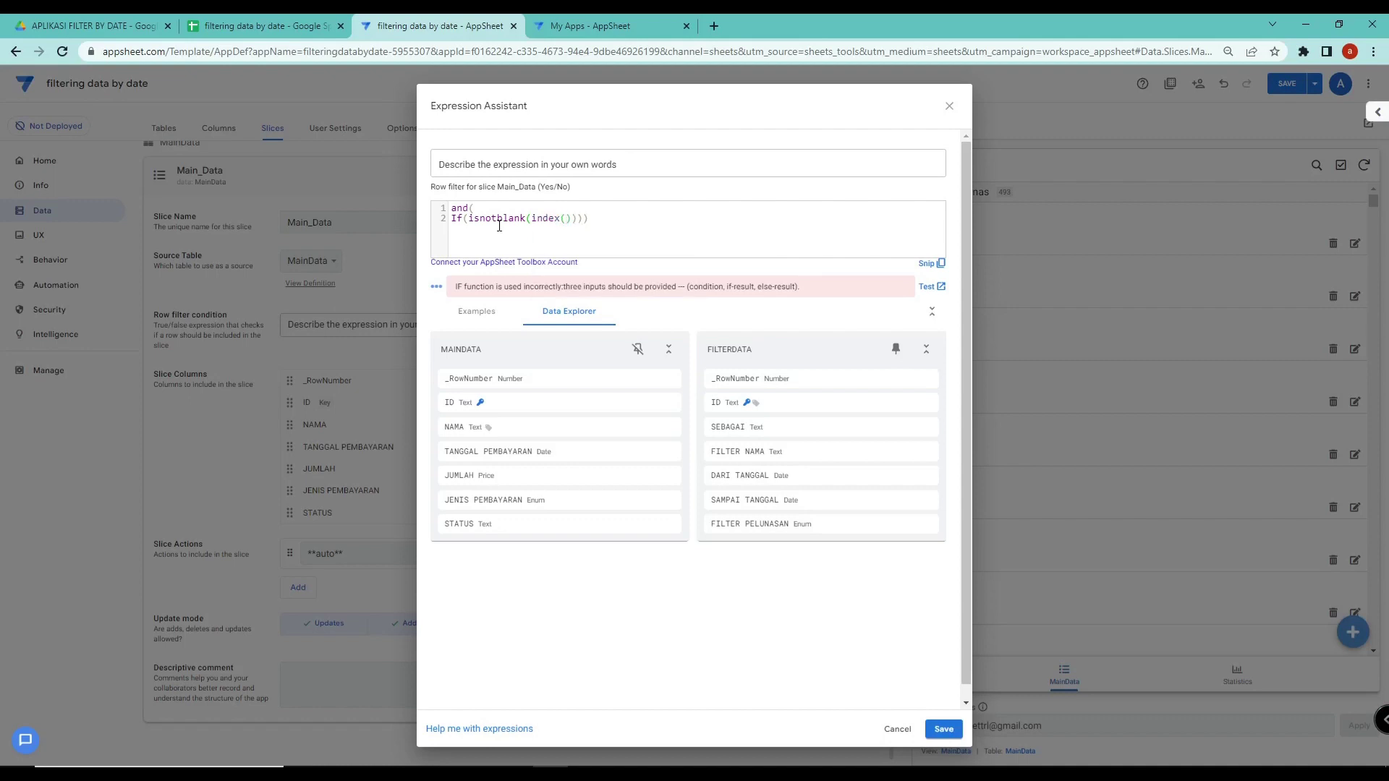
{"action": "type", "text": "fil"}
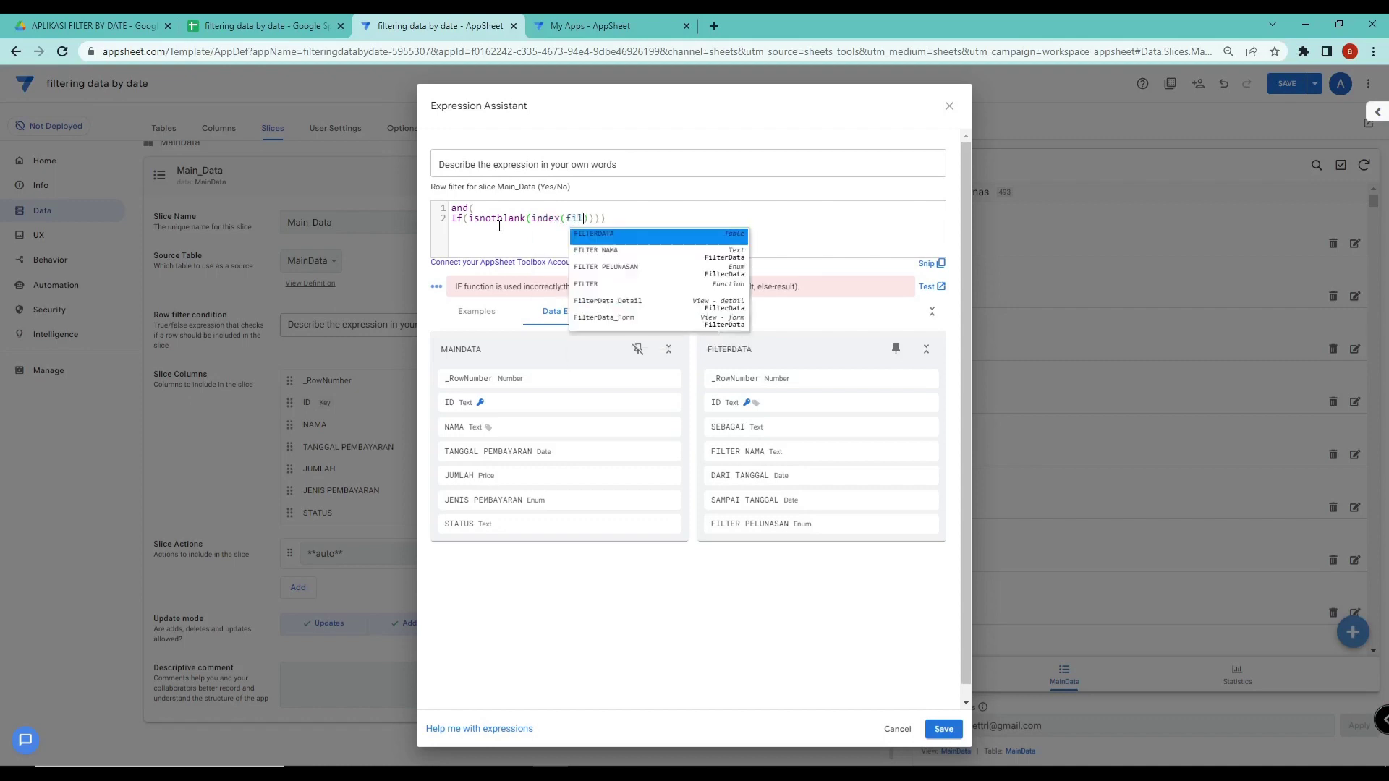
{"action": "type", "text": "ter_data"}
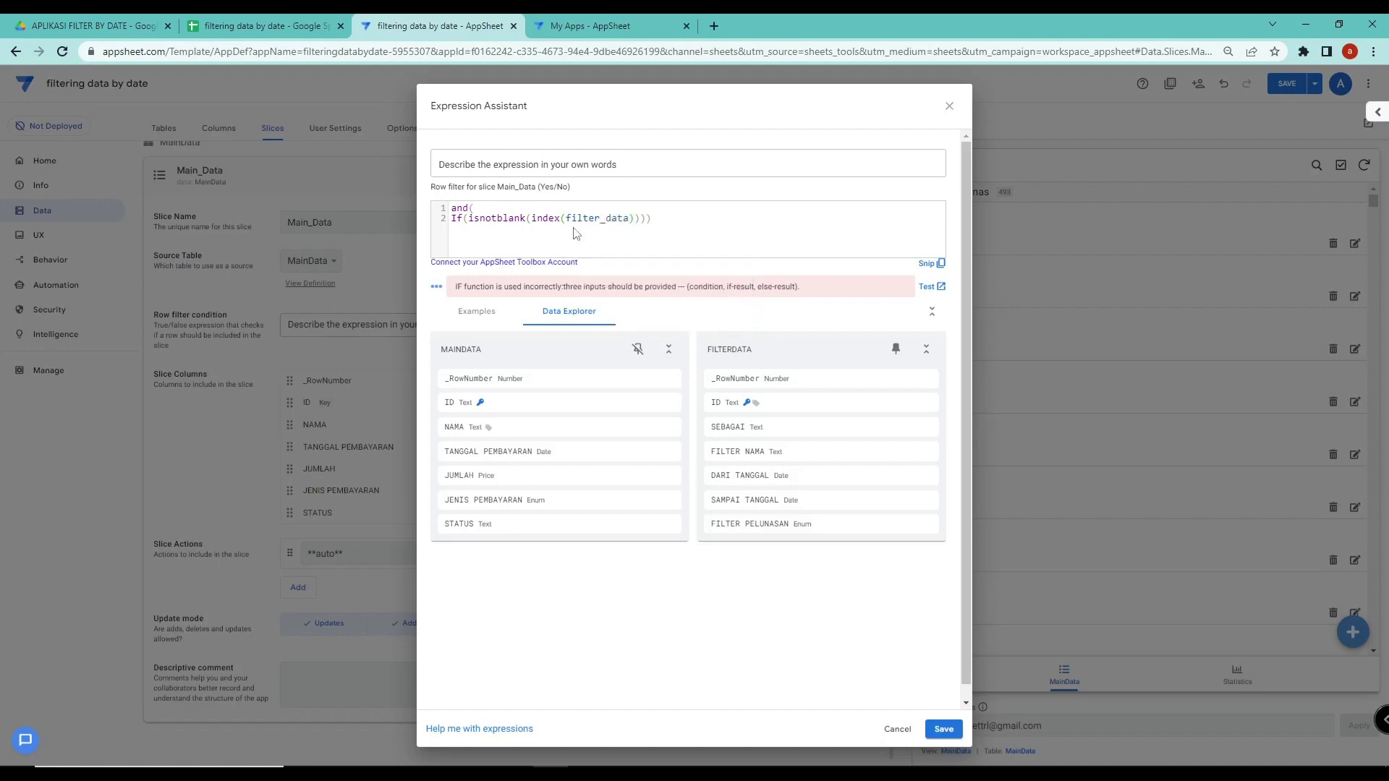
{"action": "left_click_drag", "start_coordinate": [567, 220], "coordinate": [597, 220]}
{"action": "left_click", "coordinate": [599, 219]}
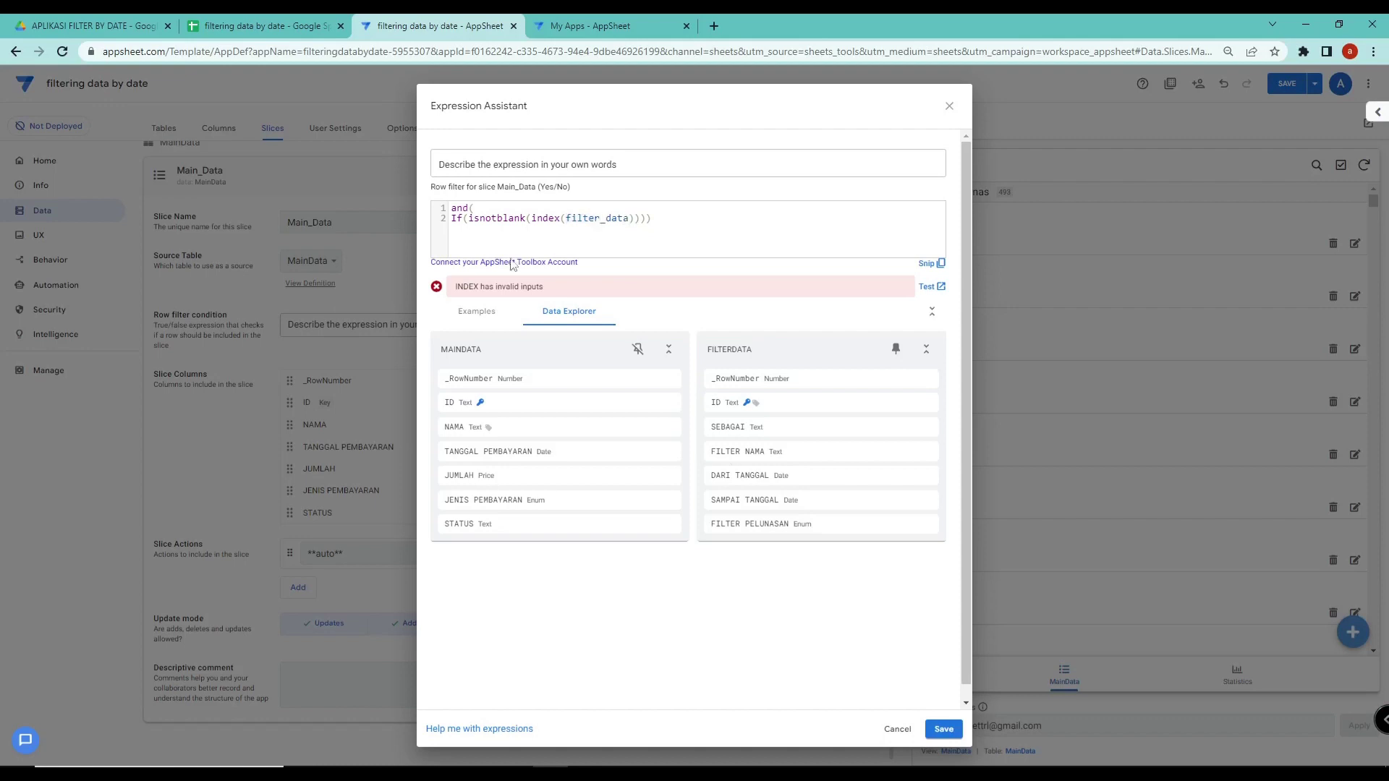
{"action": "left_click", "coordinate": [943, 728]}
Check the name and row filter of the Filter_Data slice, then collapse it
{"action": "left_click", "coordinate": [250, 340]}
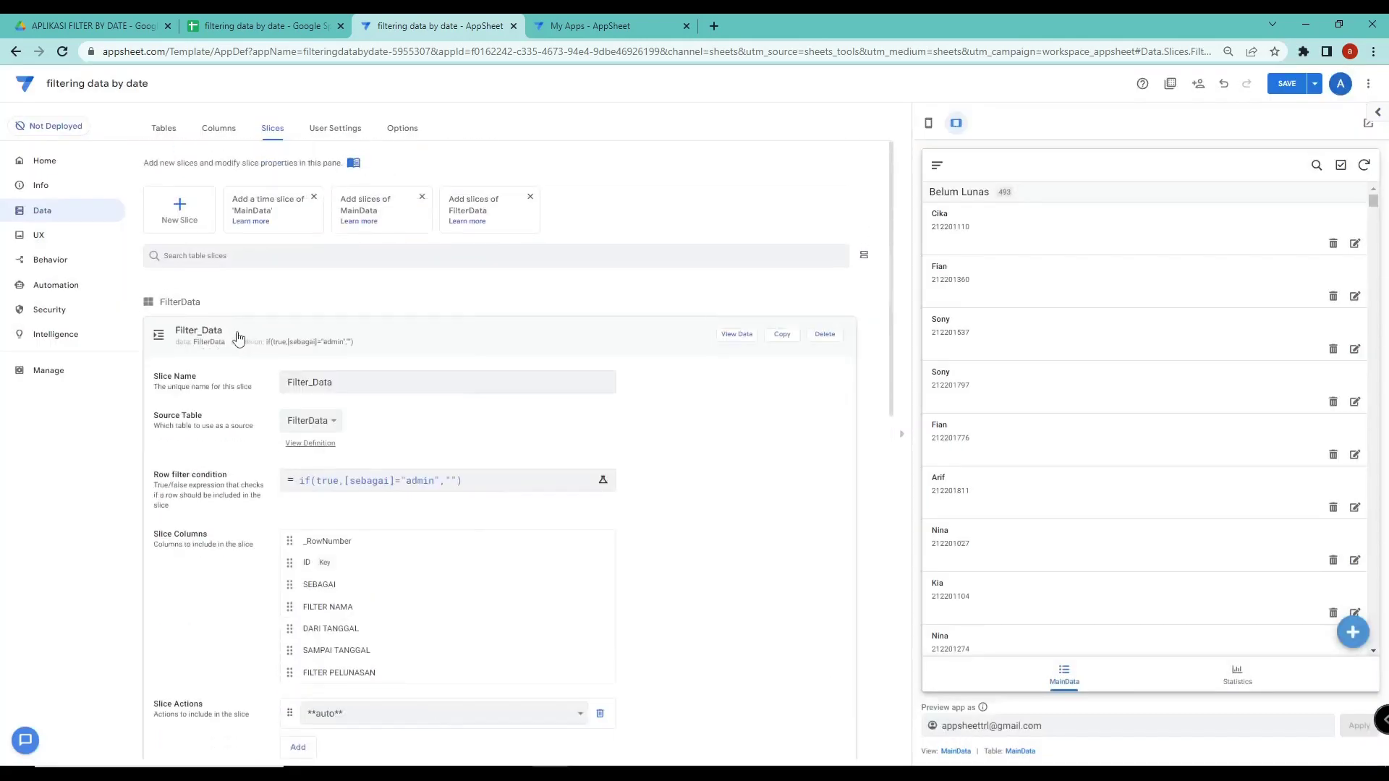
{"action": "mouse_move", "coordinate": [292, 205]}
{"action": "left_mouse_down"}
{"action": "mouse_move", "coordinate": [340, 205]}
{"action": "mouse_move", "coordinate": [290, 209]}
{"action": "left_mouse_up"}
{"action": "left_click", "coordinate": [390, 157]}
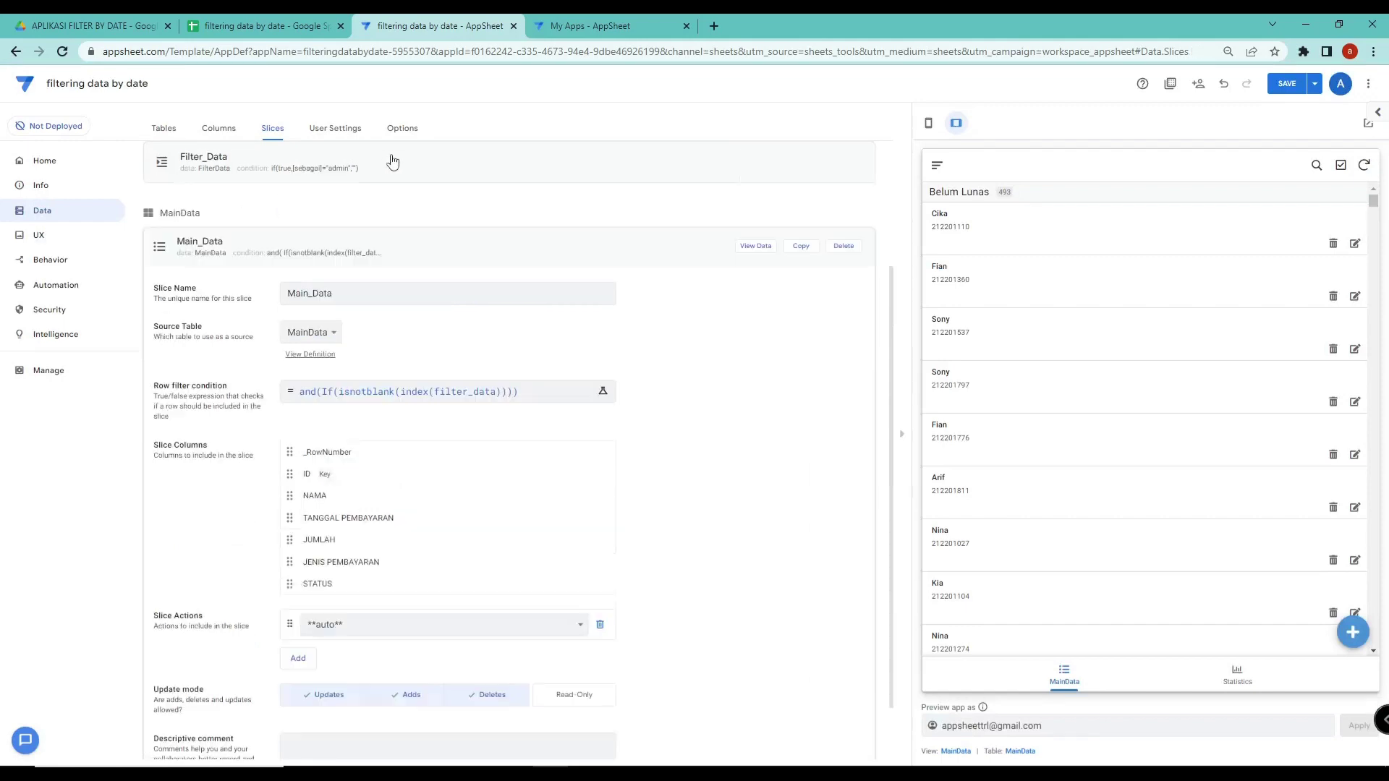
Reopen the Main_Data row filter expression and add the column reference [filter nama] directly after filter_data
{"action": "left_click", "coordinate": [459, 402]}
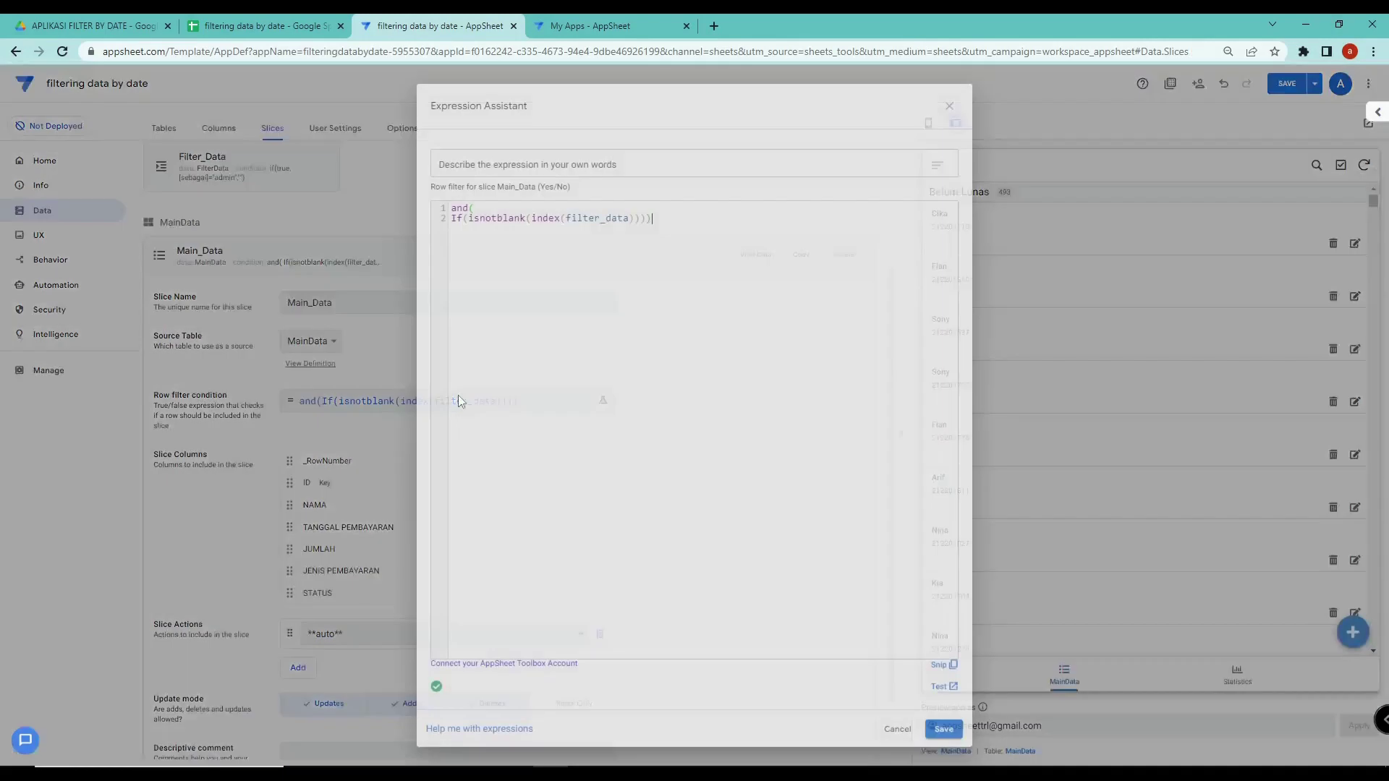
{"action": "left_click", "coordinate": [630, 217]}
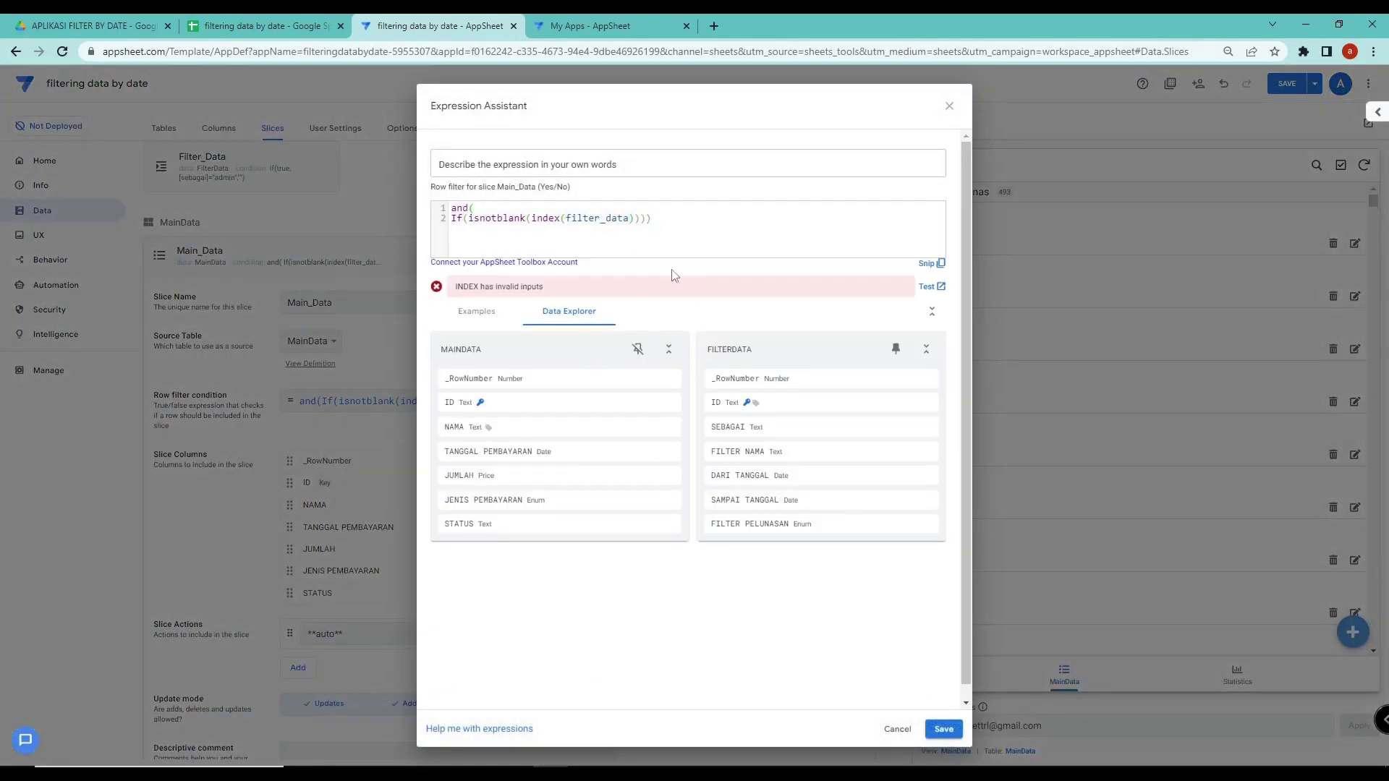
{"action": "type", "text": "["}
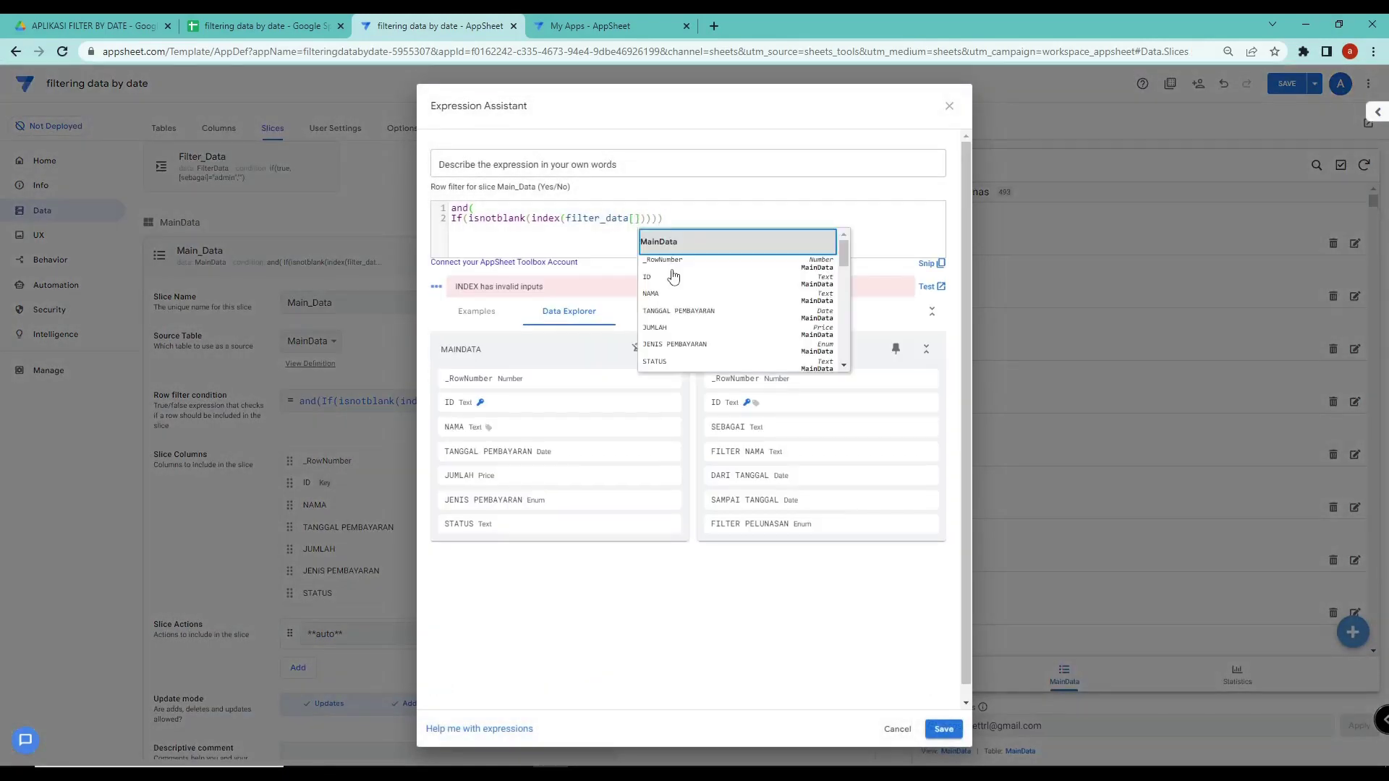
{"action": "type", "text": "filter n"}
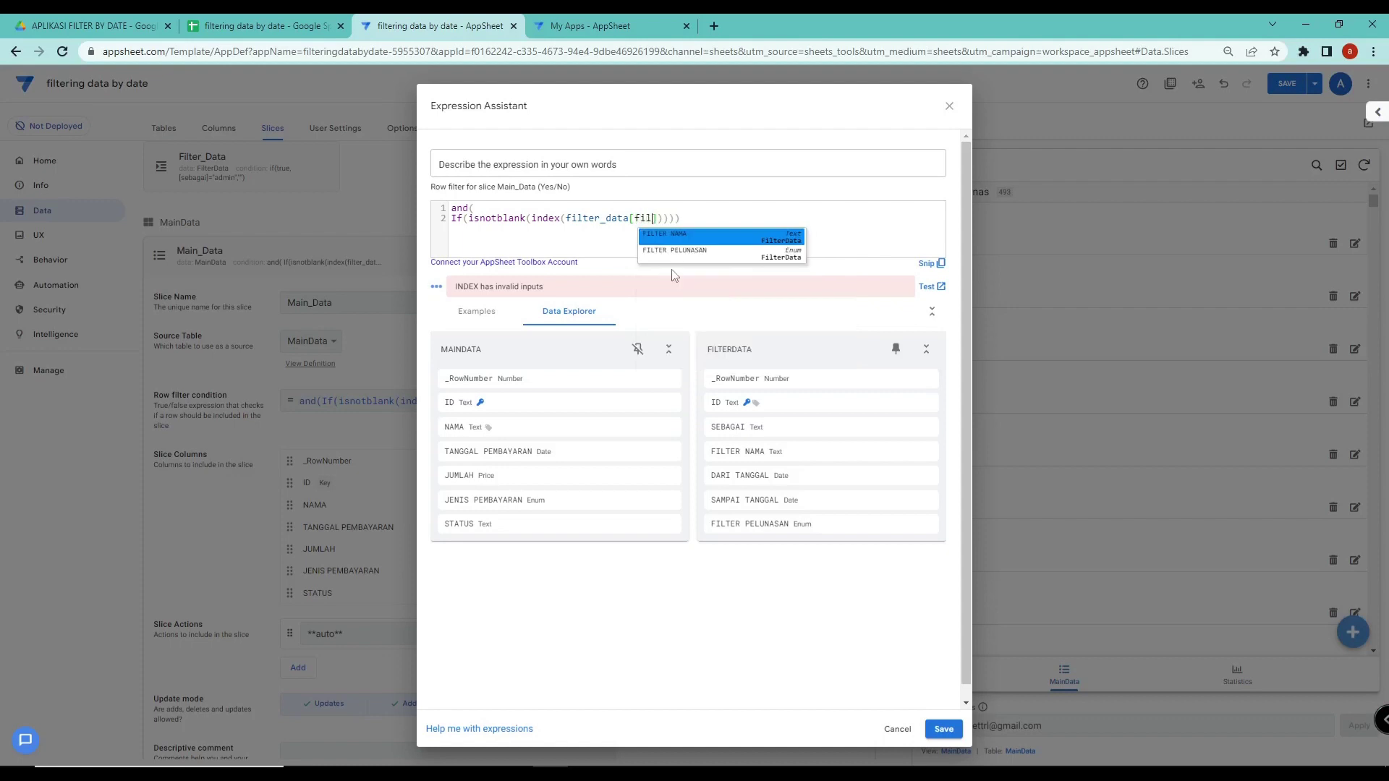
{"action": "type", "text": "ama"}
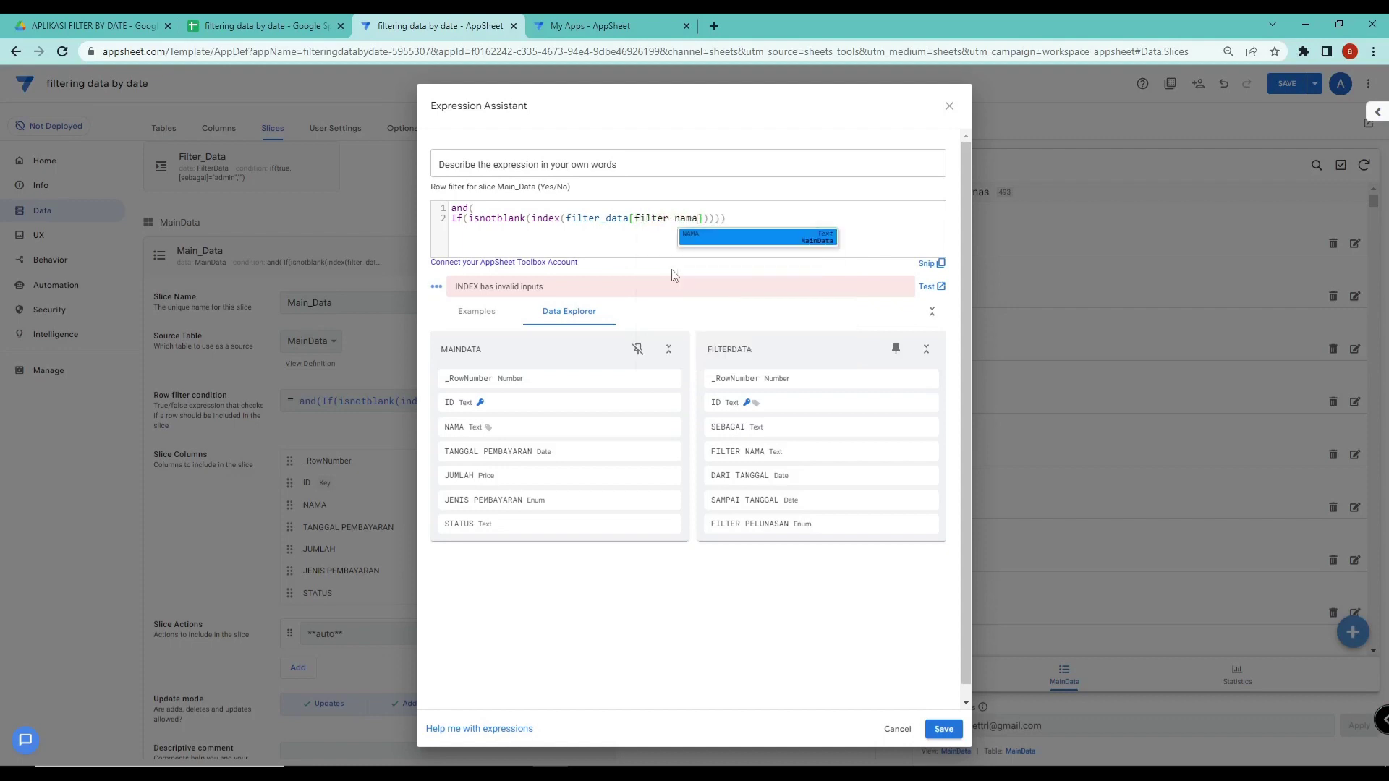
{"action": "left_click", "coordinate": [663, 220]}
Compare the name and date filter columns of the FilterData sheet with the NAMA and TANGGAL PEMBAYARAN columns of MainData in Google Sheets
{"action": "left_click", "coordinate": [262, 25]}
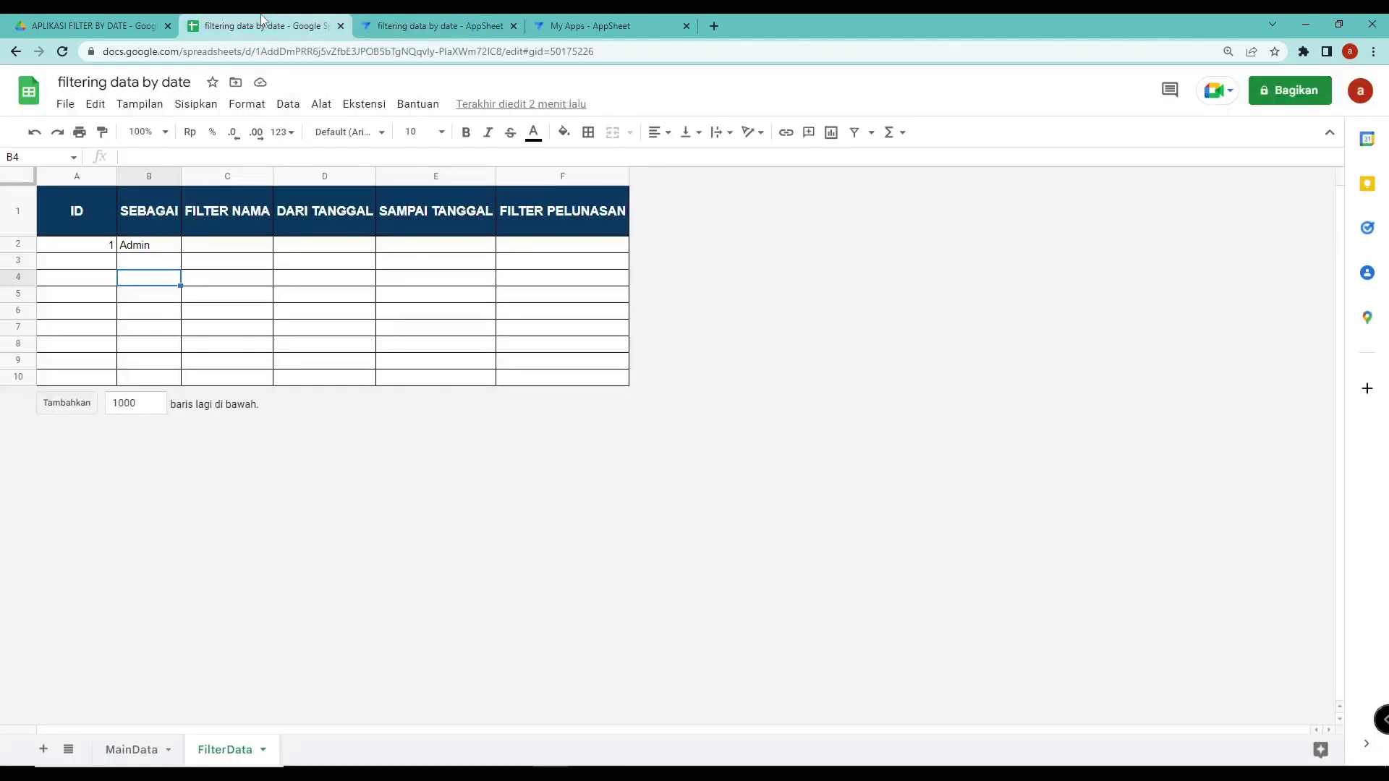
{"action": "left_click_drag", "start_coordinate": [205, 243], "coordinate": [234, 340]}
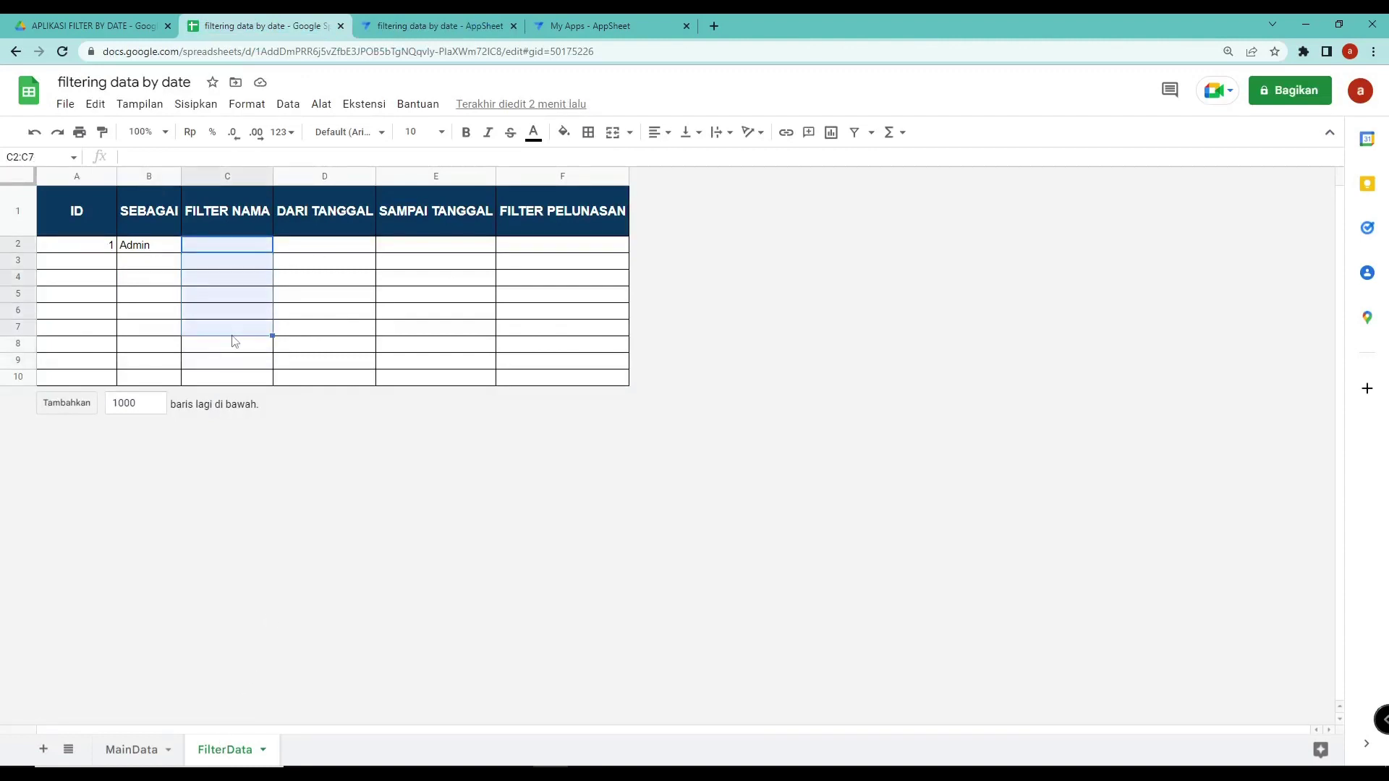
{"action": "left_click", "coordinate": [135, 749]}
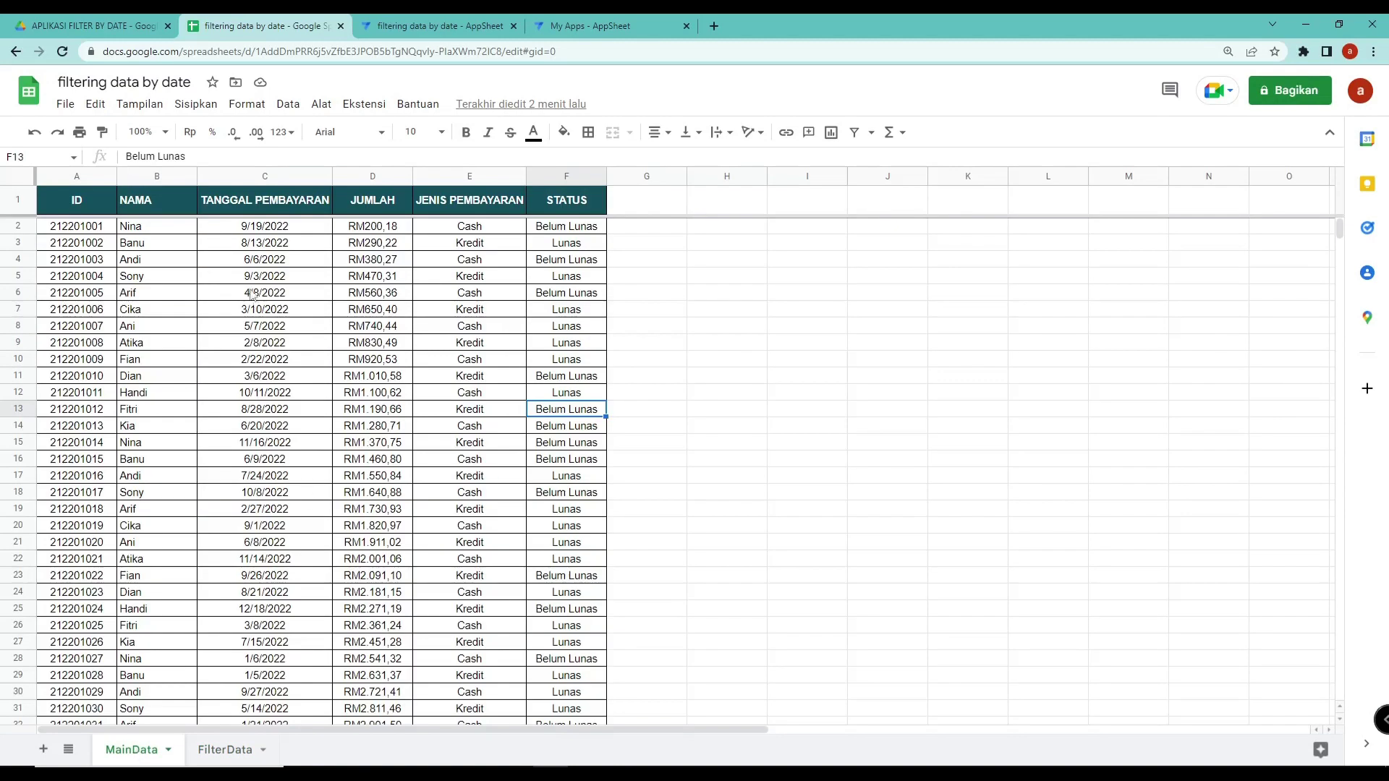
{"action": "left_click_drag", "start_coordinate": [160, 234], "coordinate": [166, 486]}
{"action": "left_click", "coordinate": [215, 749]}
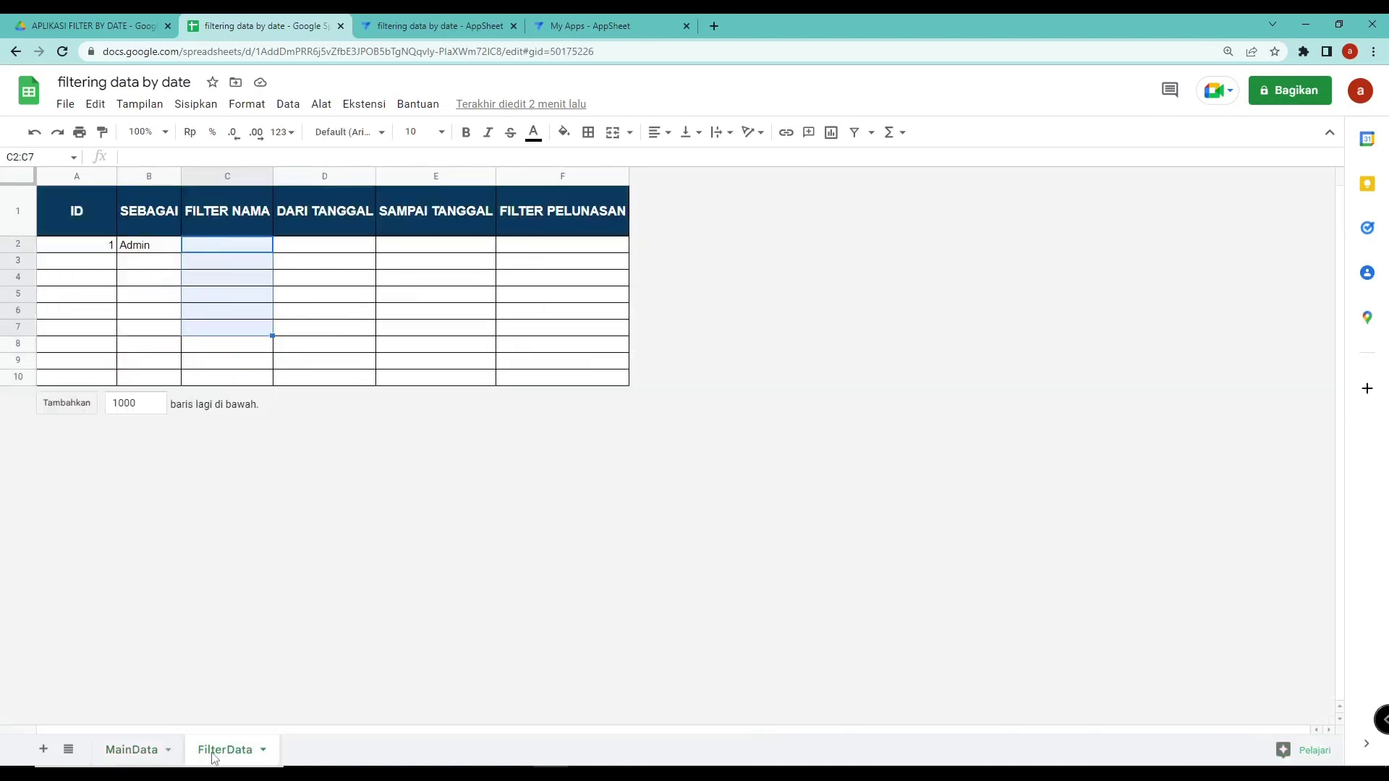
{"action": "left_click_drag", "start_coordinate": [335, 245], "coordinate": [434, 342]}
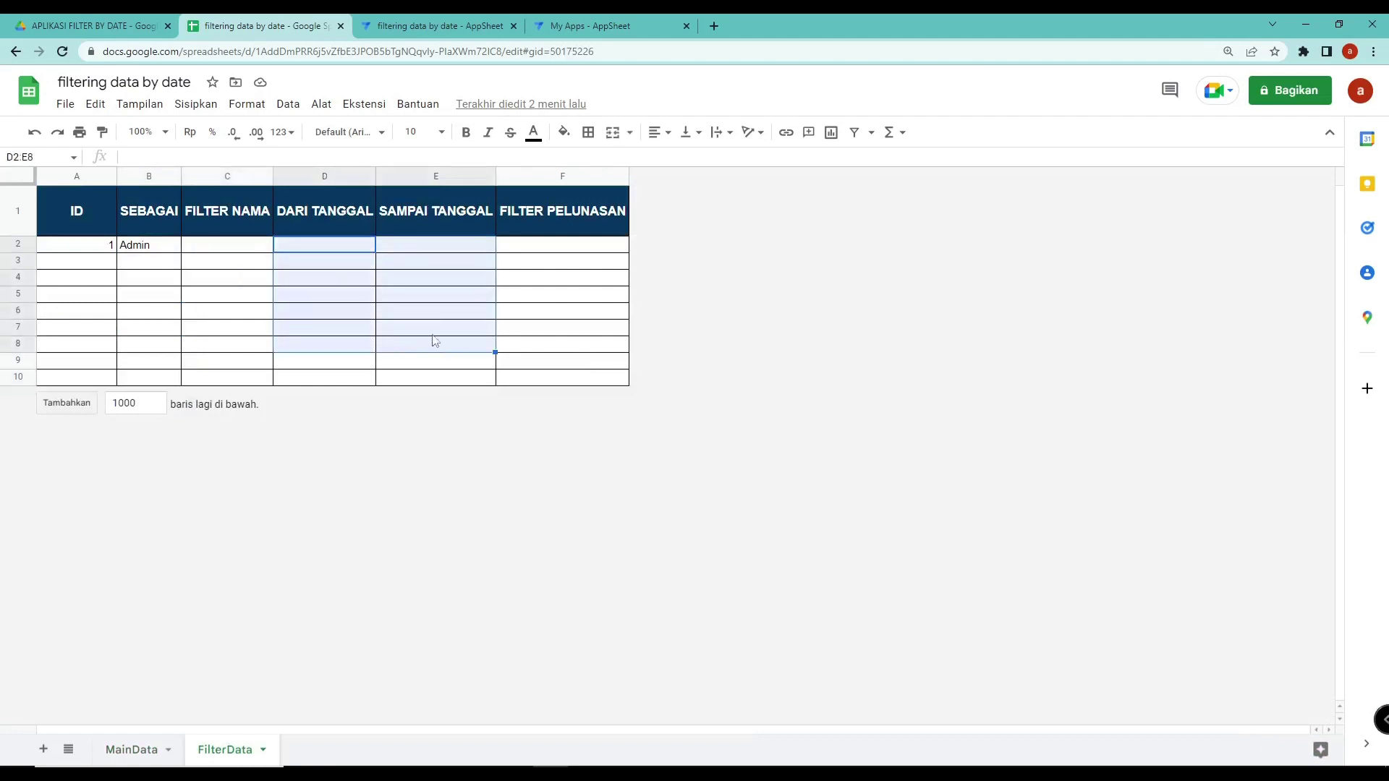
{"action": "left_click", "coordinate": [141, 749]}
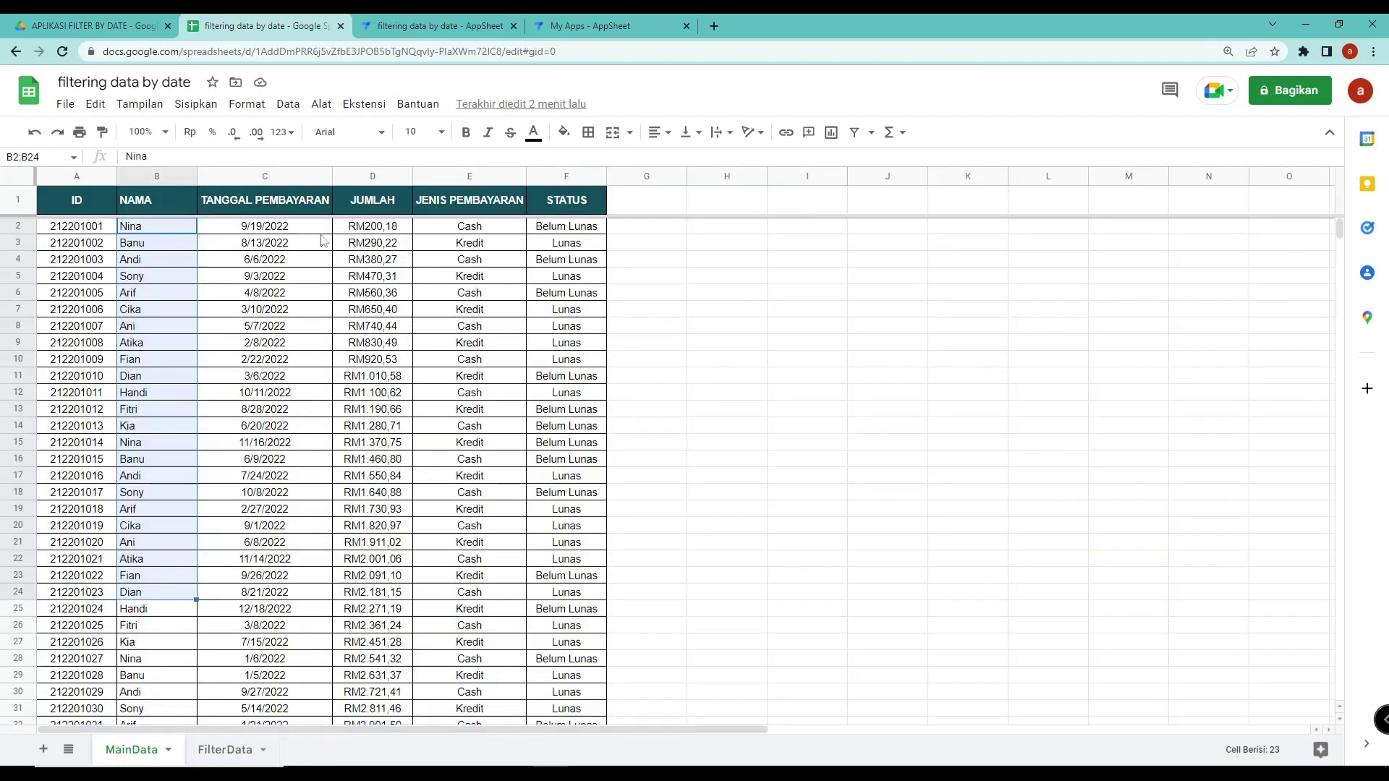
{"action": "left_click_drag", "start_coordinate": [314, 229], "coordinate": [298, 593]}
{"action": "left_click_drag", "start_coordinate": [298, 532], "coordinate": [302, 569]}
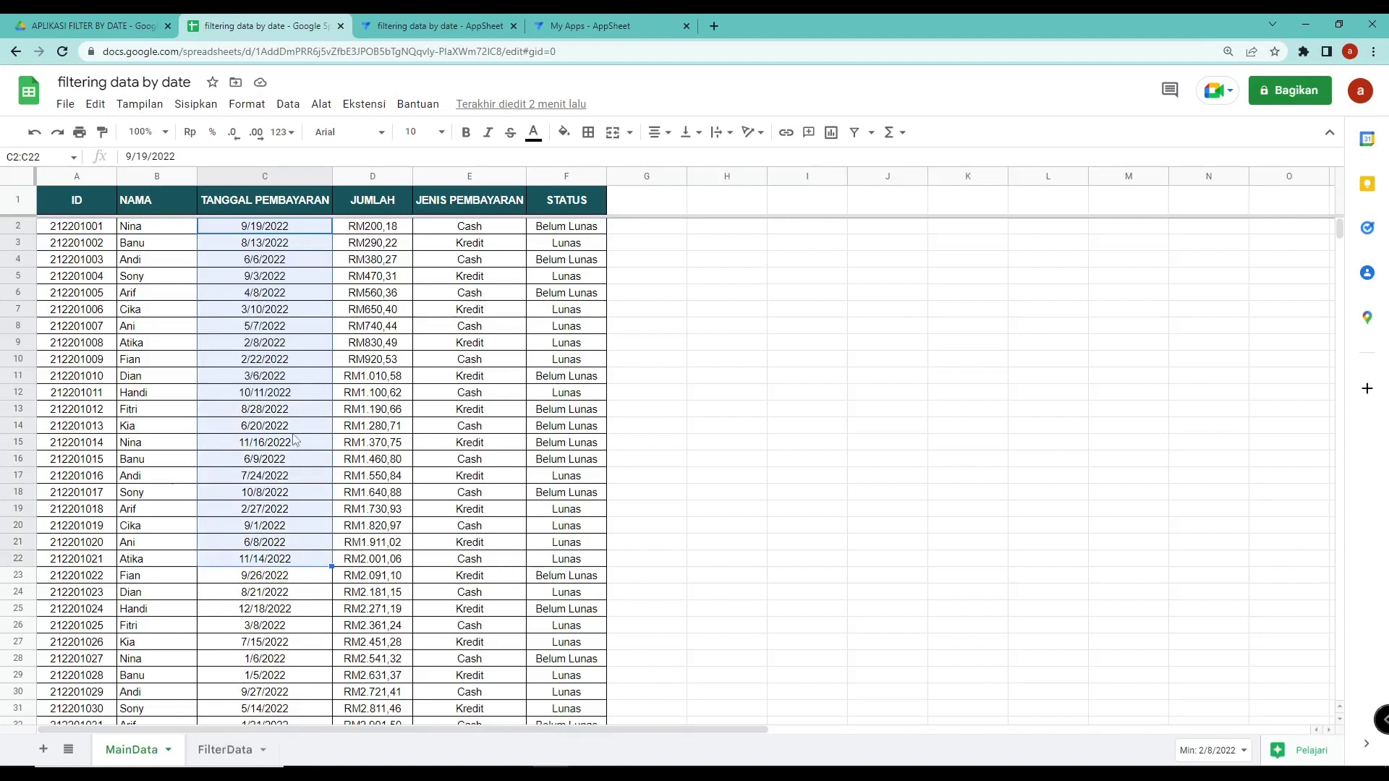
{"action": "left_click_drag", "start_coordinate": [288, 228], "coordinate": [278, 643]}
{"action": "left_click", "coordinate": [203, 750]}
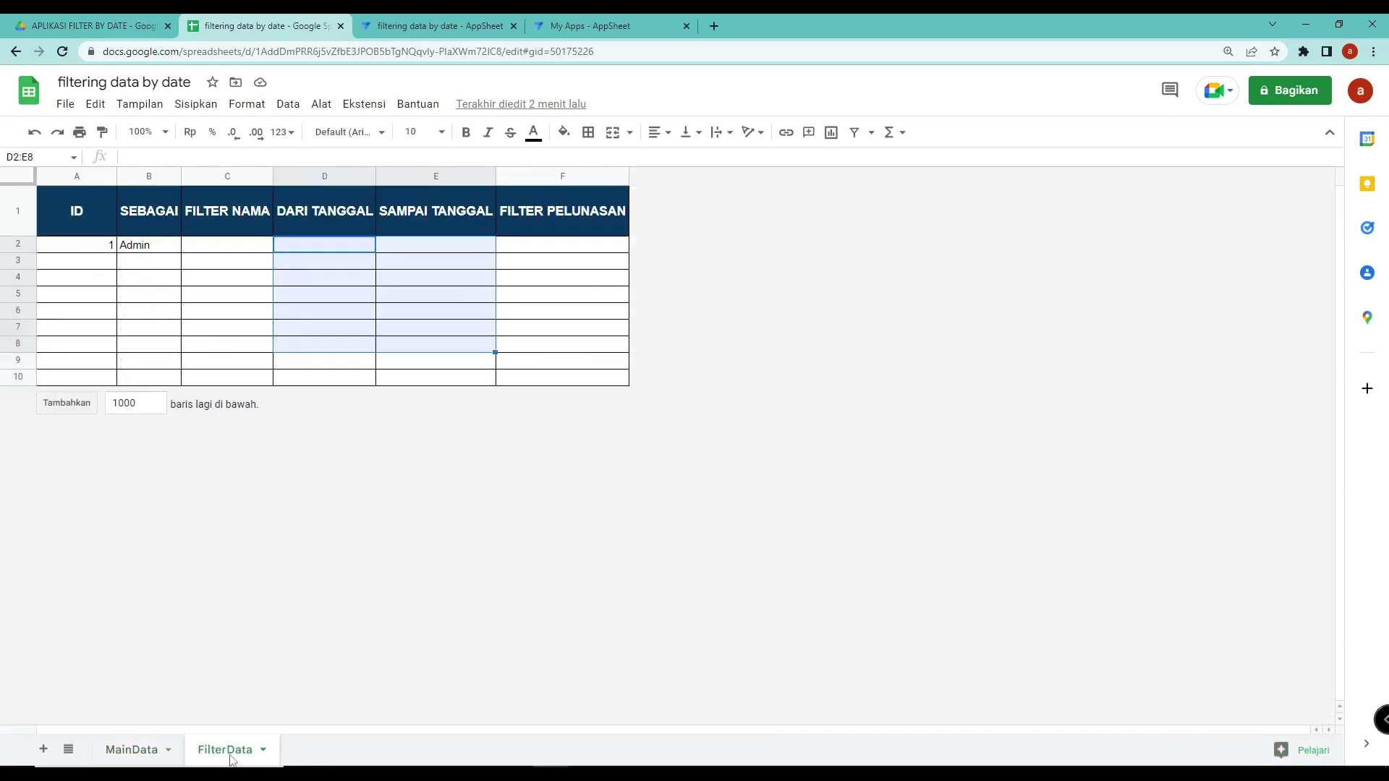
{"action": "left_click", "coordinate": [145, 750]}
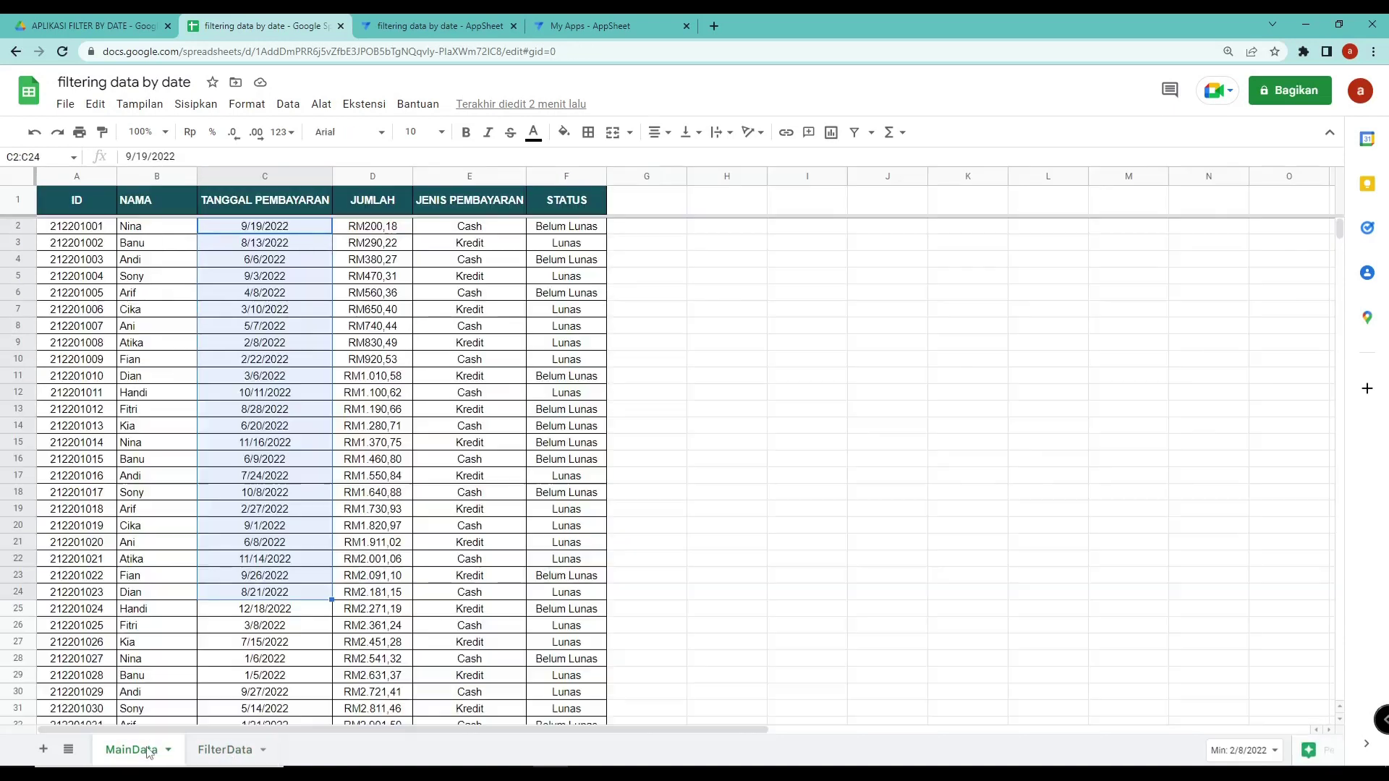
Back in AppSheet, complete the index function with ,1 after [filter nama], end the isnotblank condition with a comma and start a third line
{"action": "left_click", "coordinate": [434, 25]}
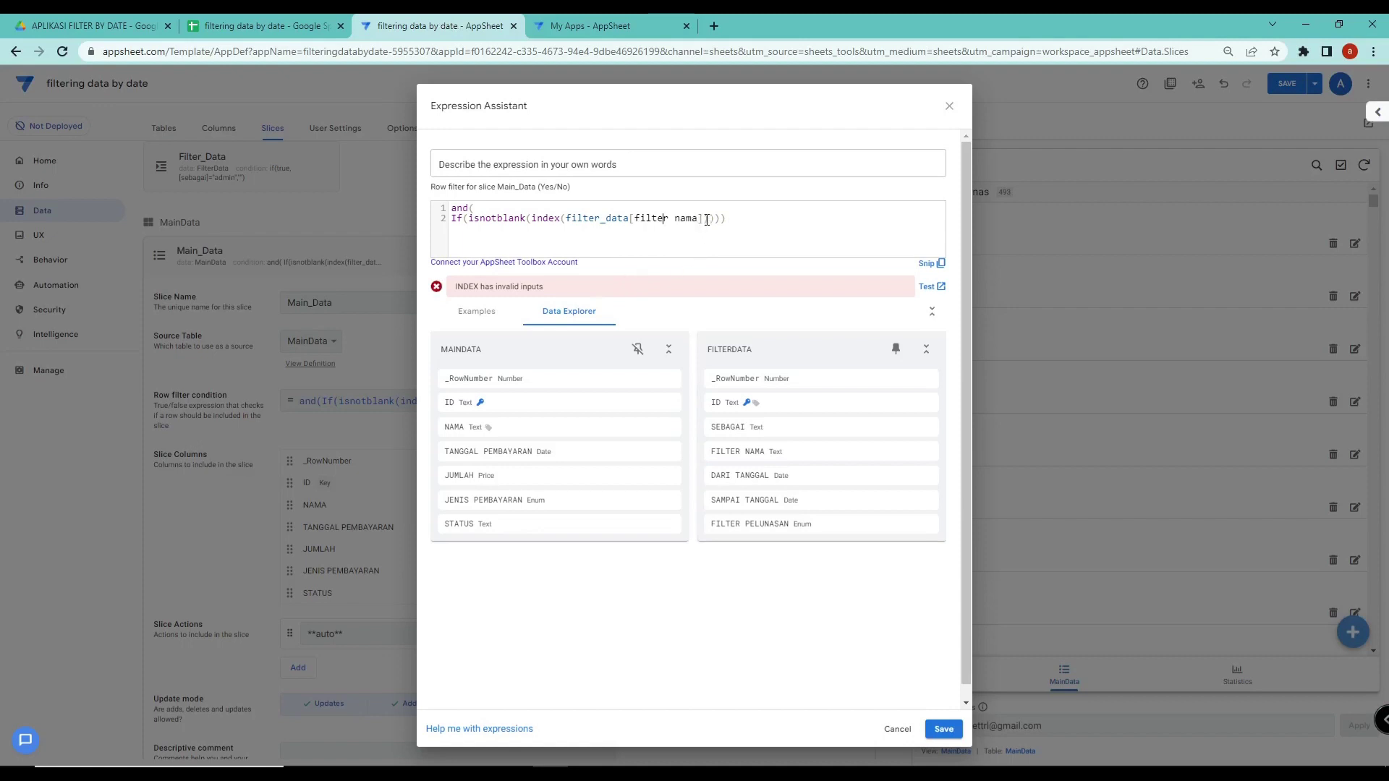
{"action": "type", "text": "1)),"}
{"action": "key", "text": "Return"}
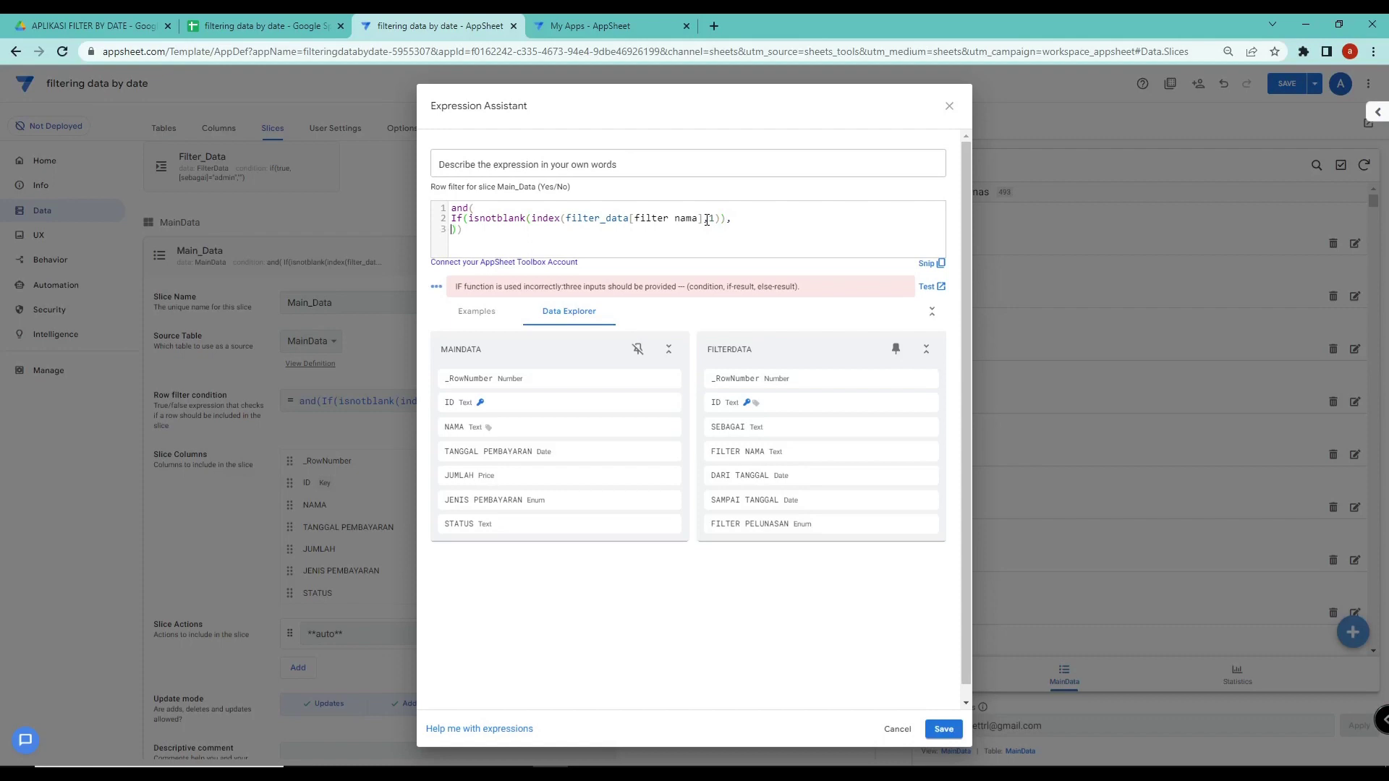
Enter [NAMA]=index(filter_data[filter nama],1) on the third line as the If function's result when the condition holds
{"action": "type", "text": "[n"}
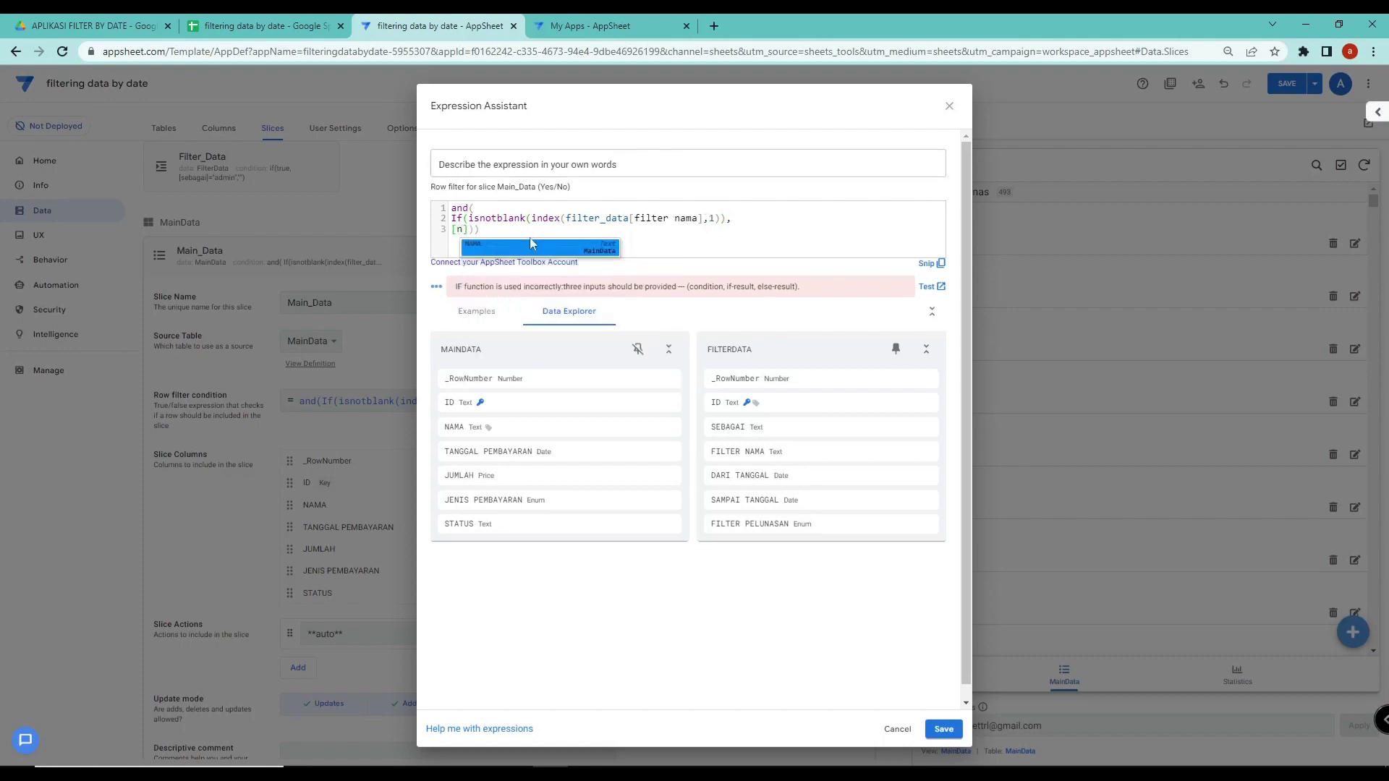
{"action": "left_click", "coordinate": [517, 248]}
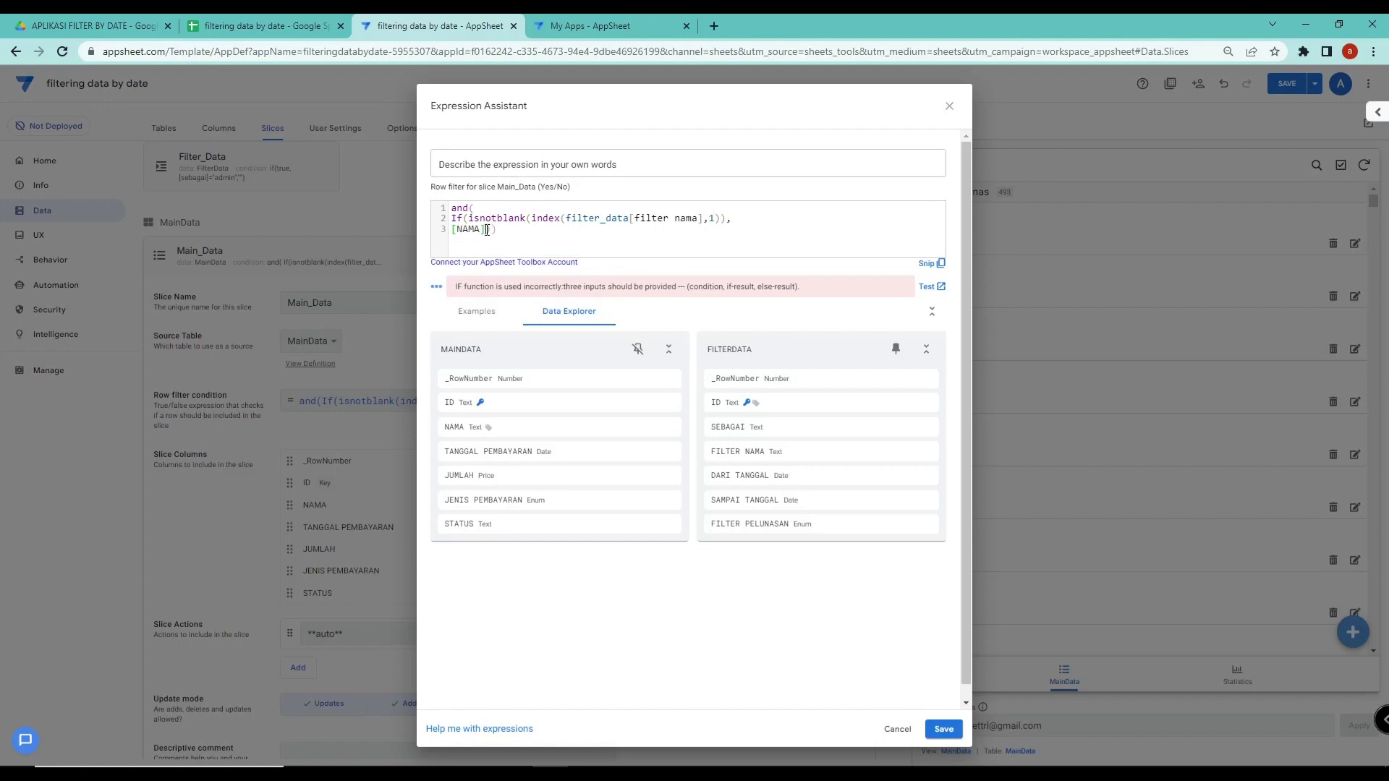
{"action": "type", "text": "=inde"}
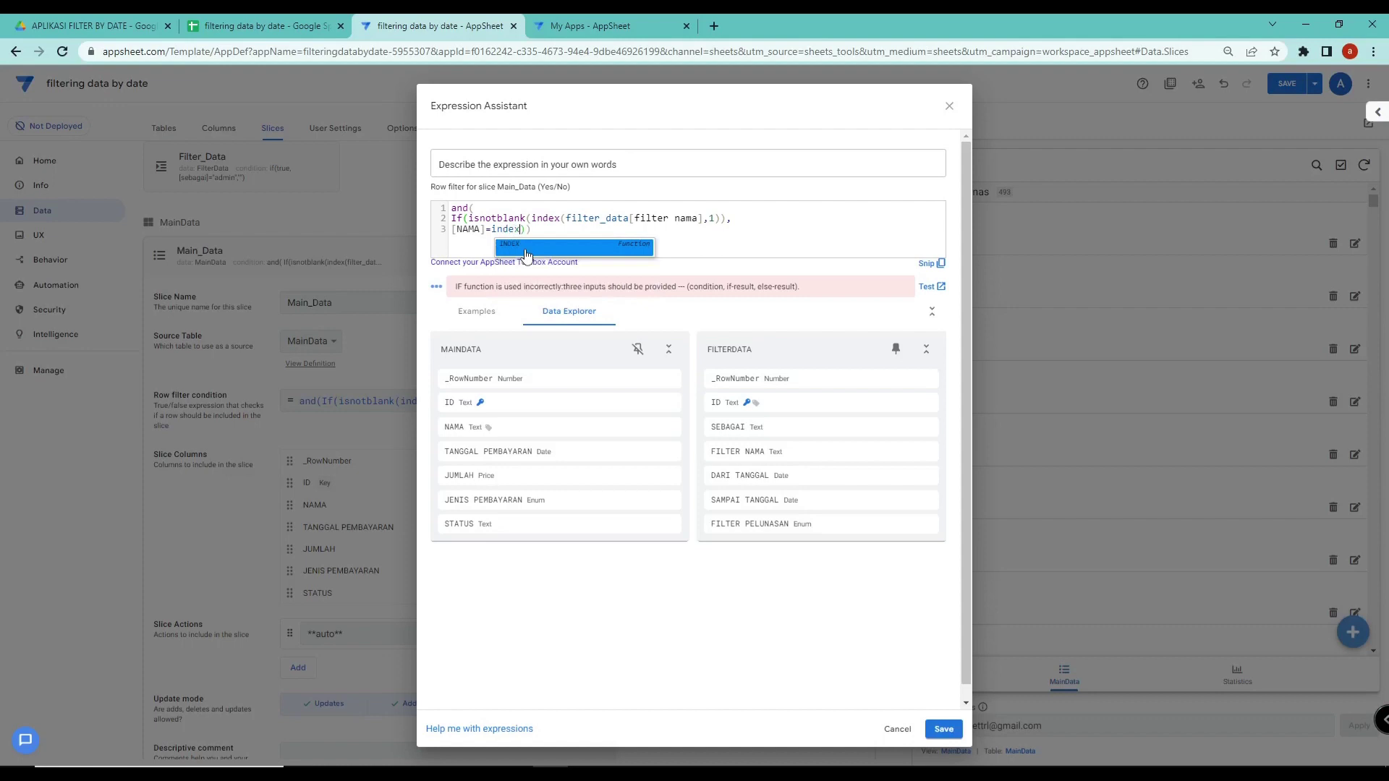
{"action": "type", "text": "x("}
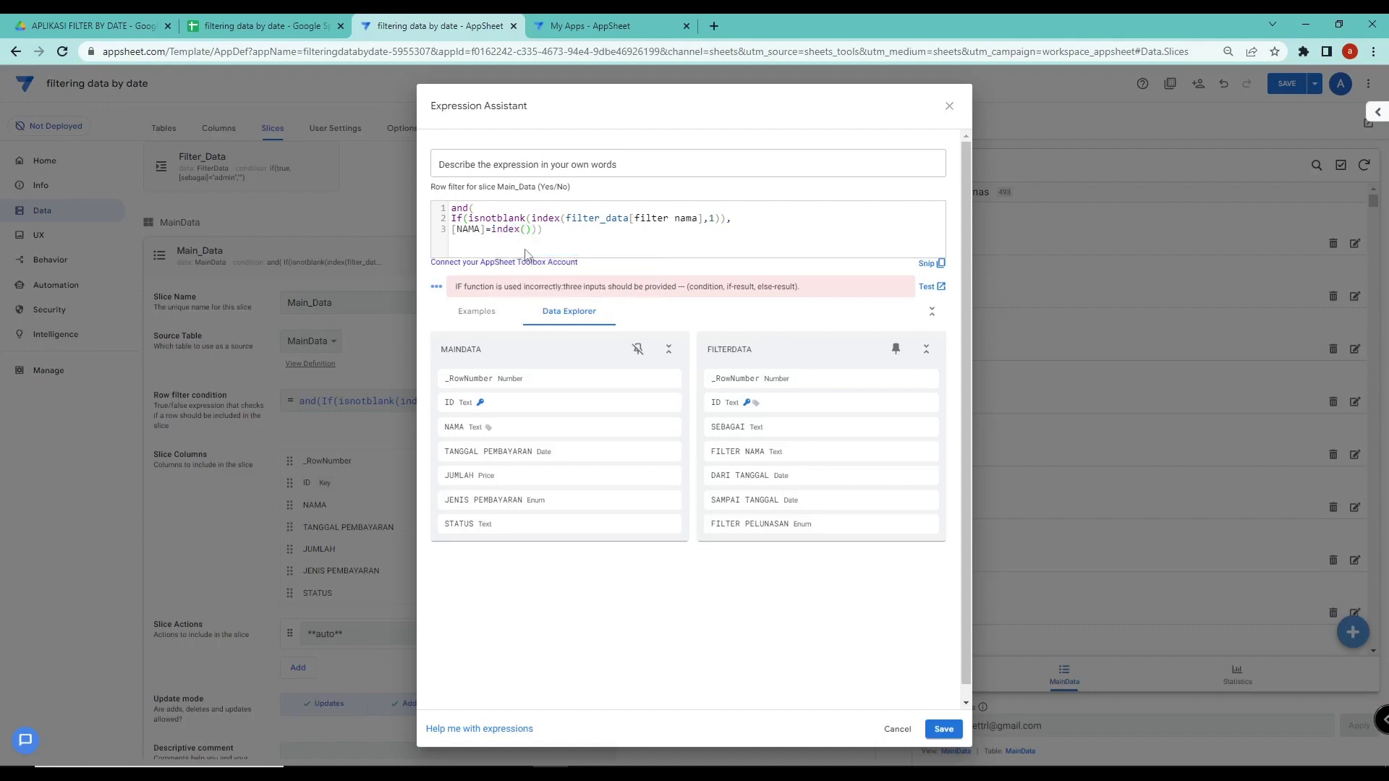
{"action": "type", "text": "f"}
{"action": "type", "text": "ir"}
{"action": "type", "text": "ter_"}
{"action": "type", "text": "data"}
{"action": "type", "text": "["}
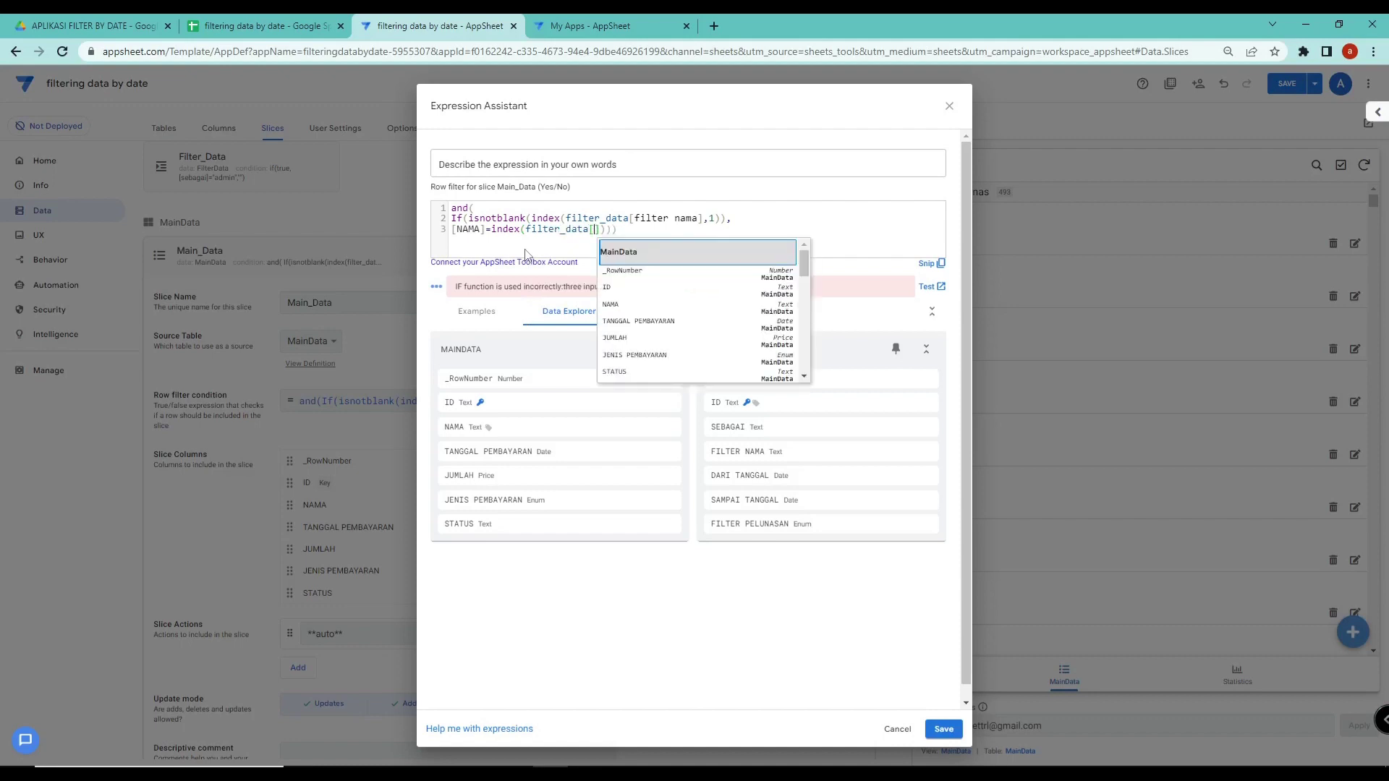
{"action": "type", "text": "filter"}
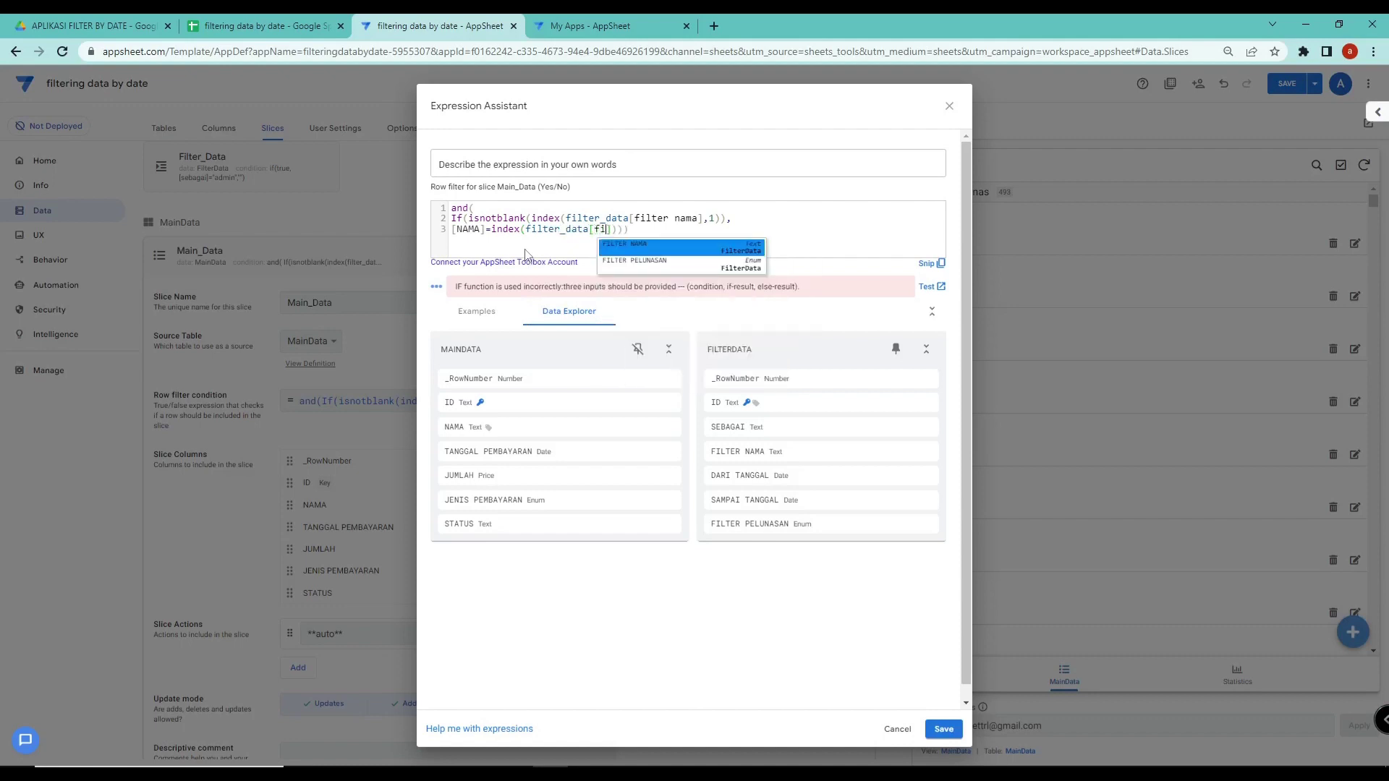
{"action": "type", "text": " nama"}
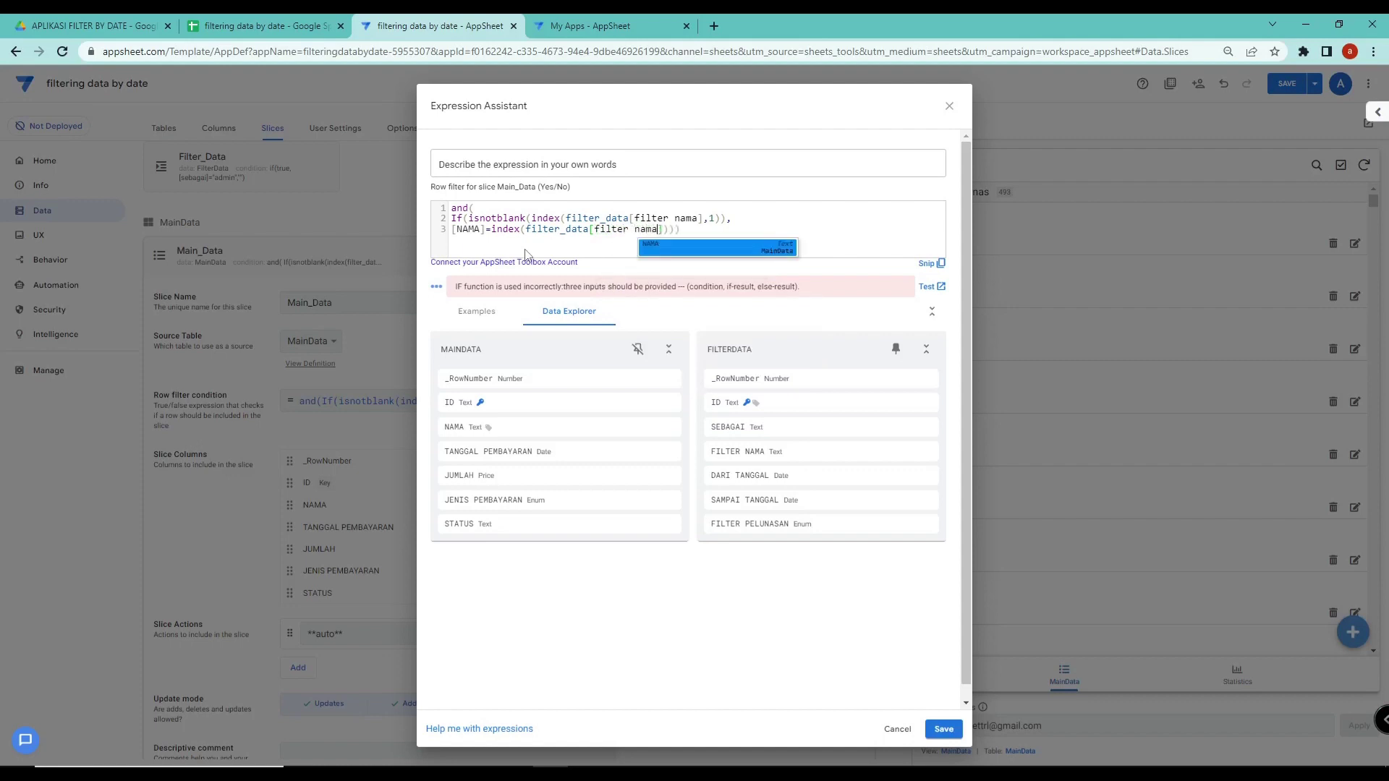
{"action": "left_click", "coordinate": [686, 235]}
{"action": "type", "text": ",1)"}
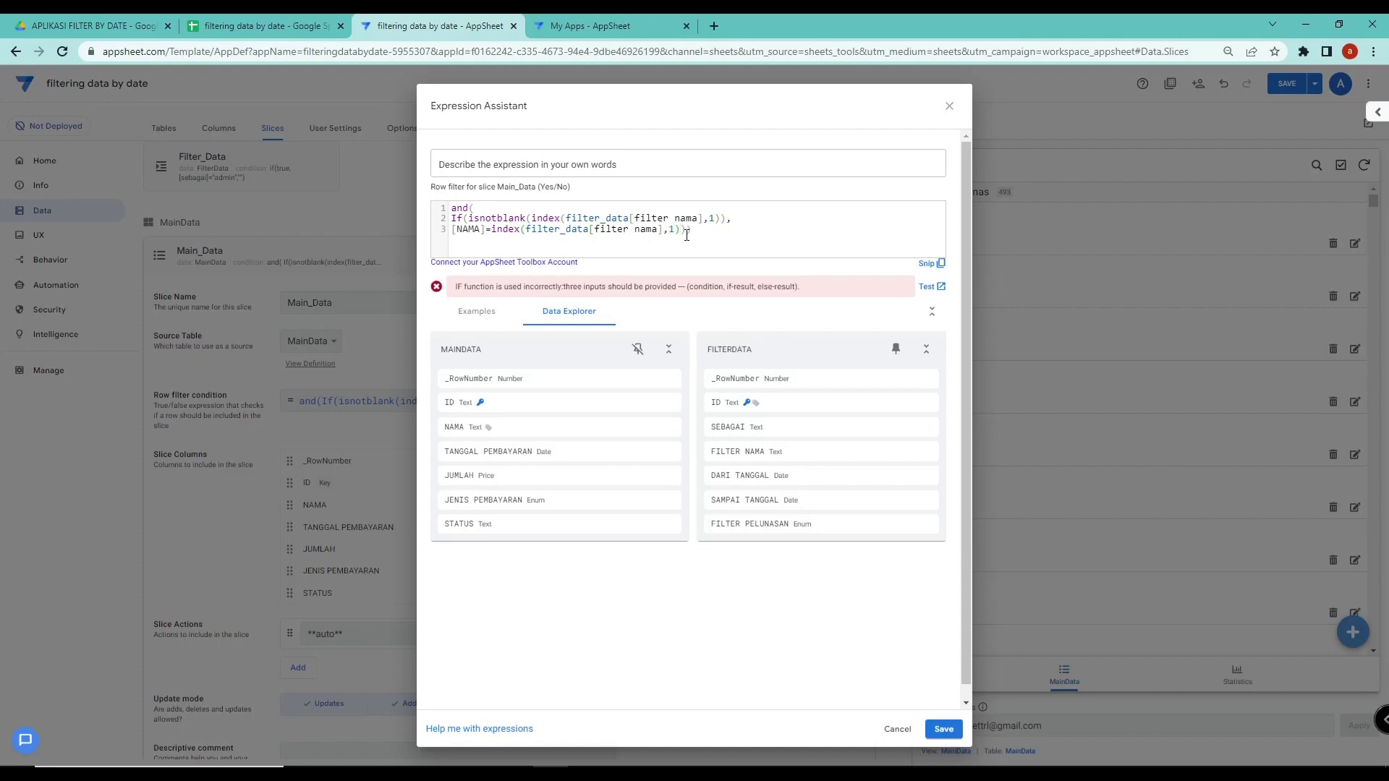
Add true as the If function's else result, and replace the final parenthesis of the and function with a comma
{"action": "type", "text": ",t"}
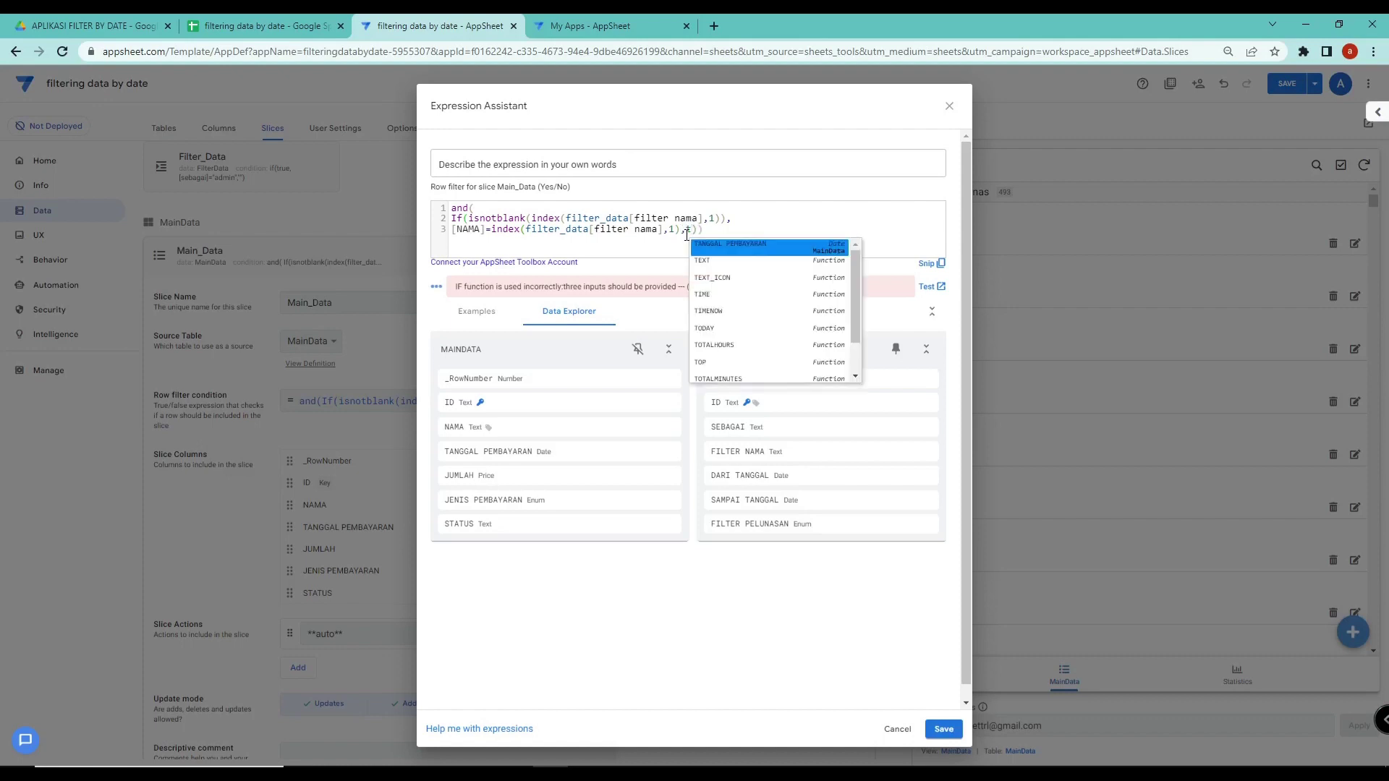
{"action": "type", "text": "rue"}
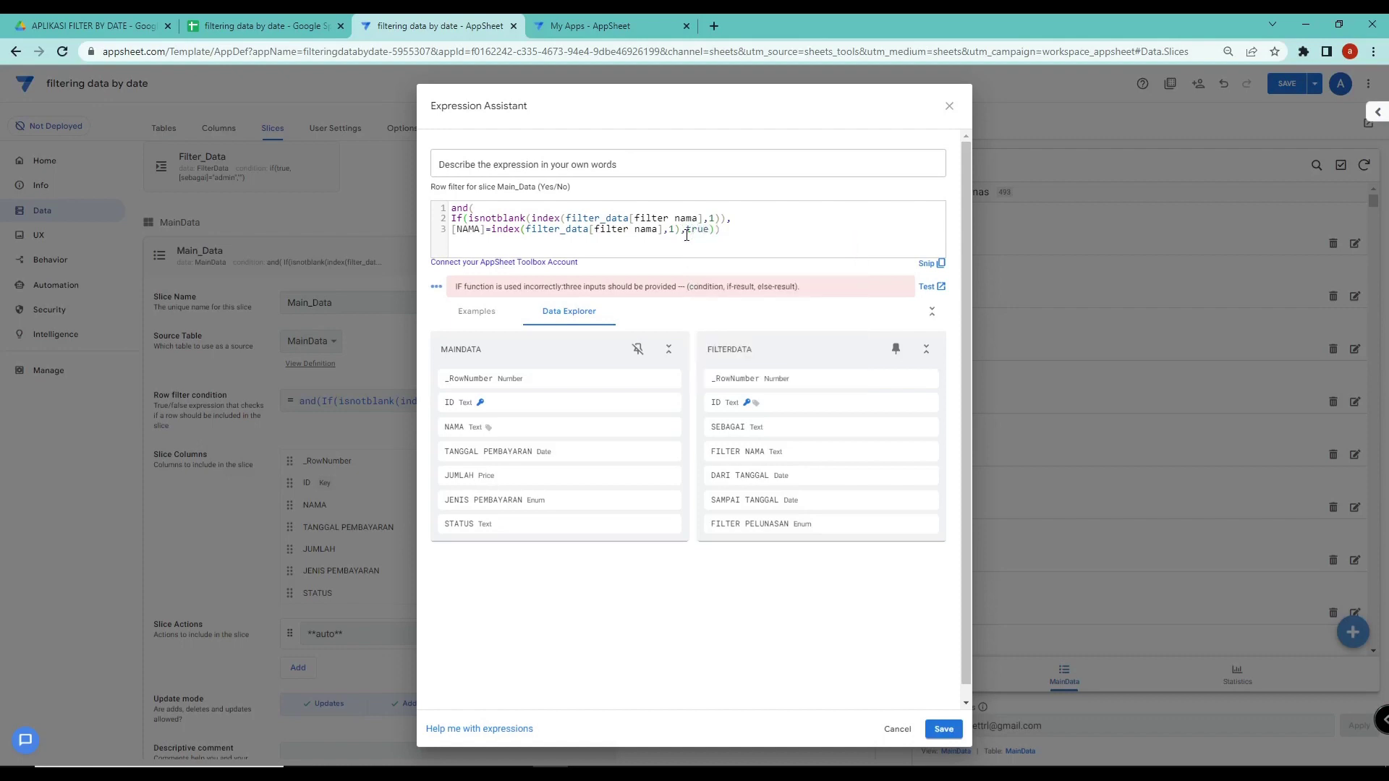
{"action": "left_click", "coordinate": [734, 229]}
{"action": "key", "text": "BackSpace"}
{"action": "type", "text": ","}
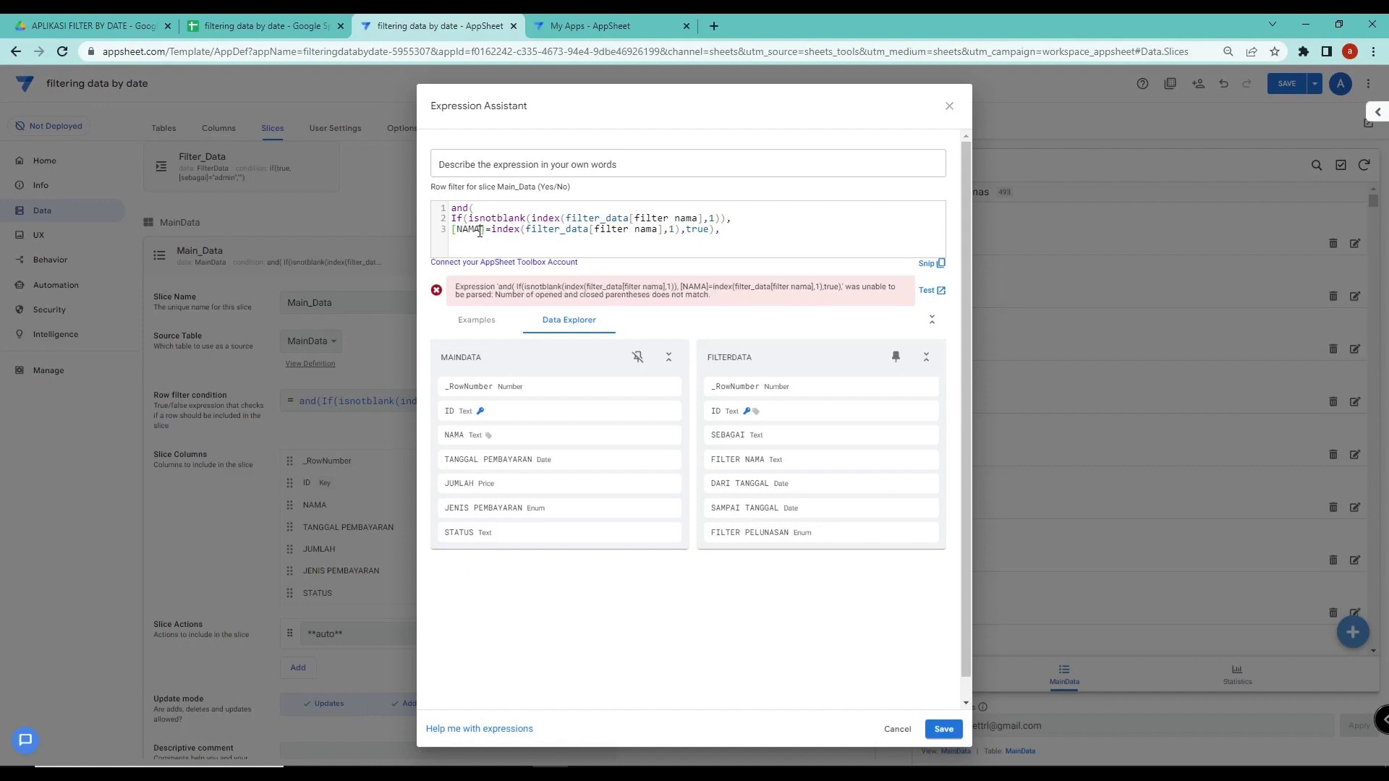
Check the date filter columns in the FilterData sheet, and duplicate the whole If block below a blank line in the AppSheet row filter expression
{"action": "left_click", "coordinate": [307, 25]}
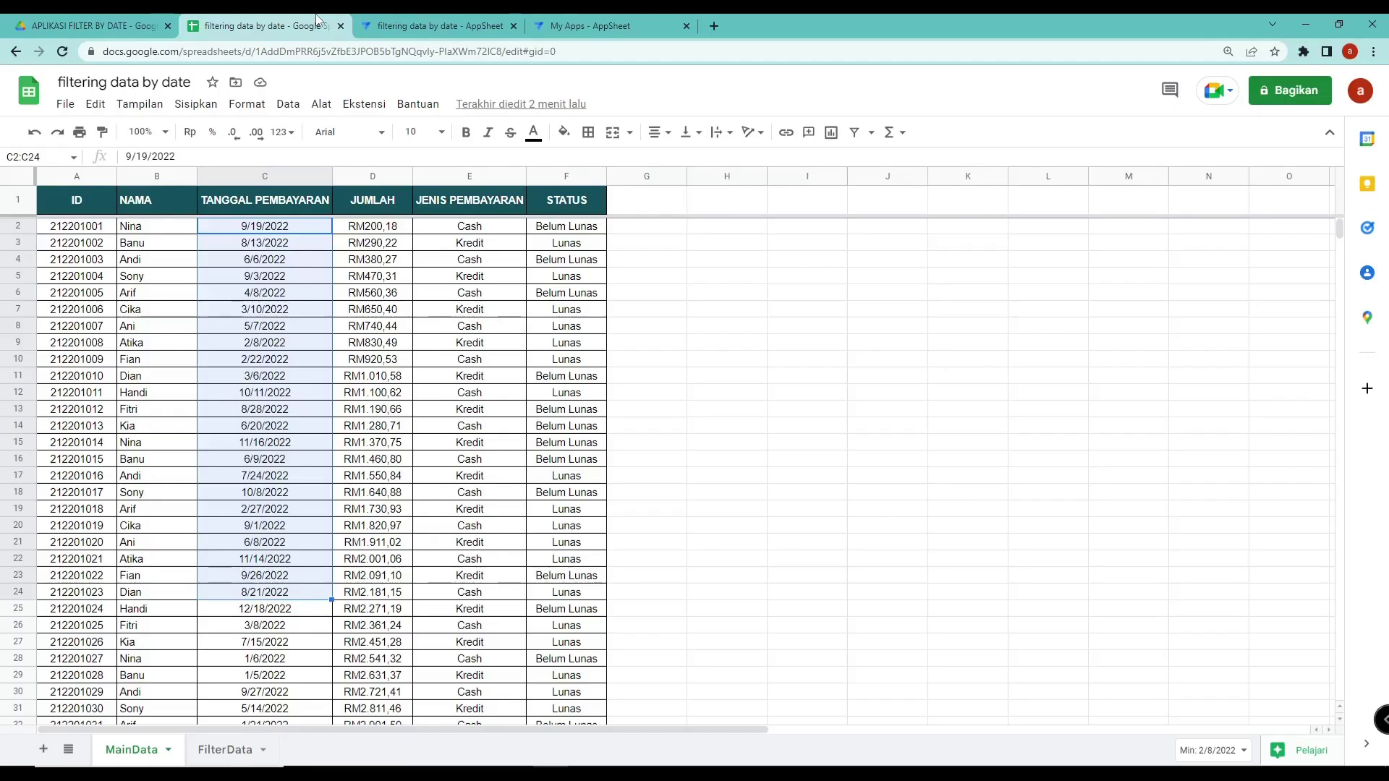
{"action": "left_click", "coordinate": [231, 751]}
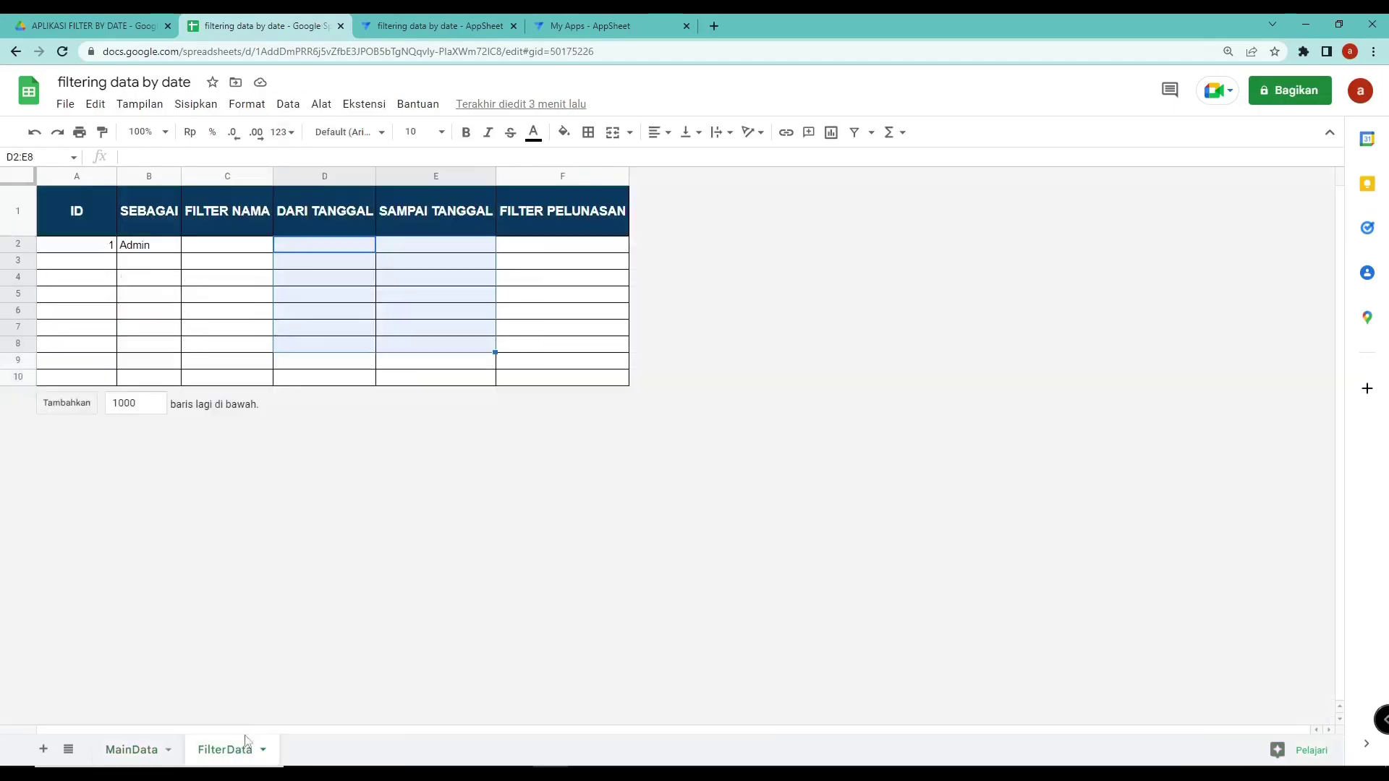
{"action": "left_click", "coordinate": [316, 249]}
{"action": "left_click", "coordinate": [423, 252]}
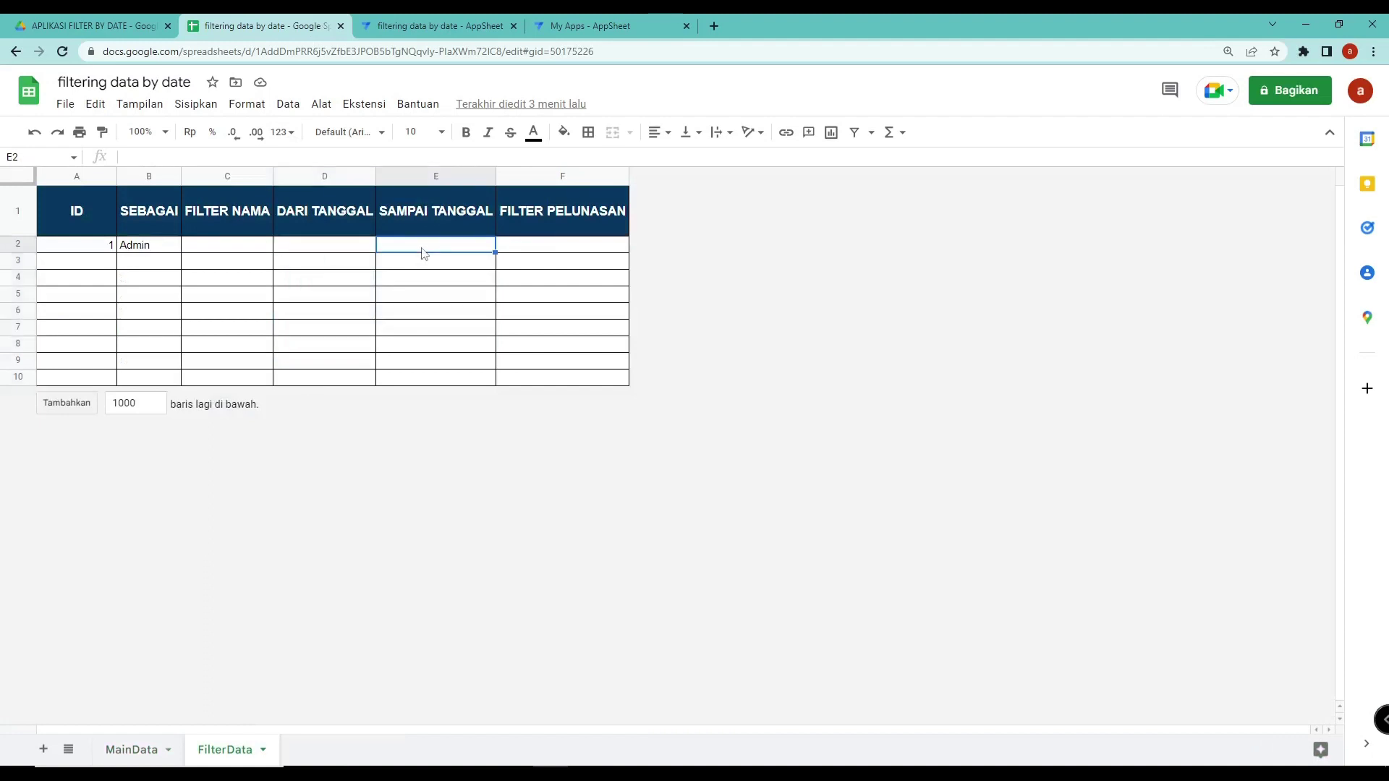
{"action": "left_click", "coordinate": [470, 20]}
{"action": "left_click_drag", "start_coordinate": [722, 230], "coordinate": [450, 218]}
{"action": "key", "text": "ctrl+c"}
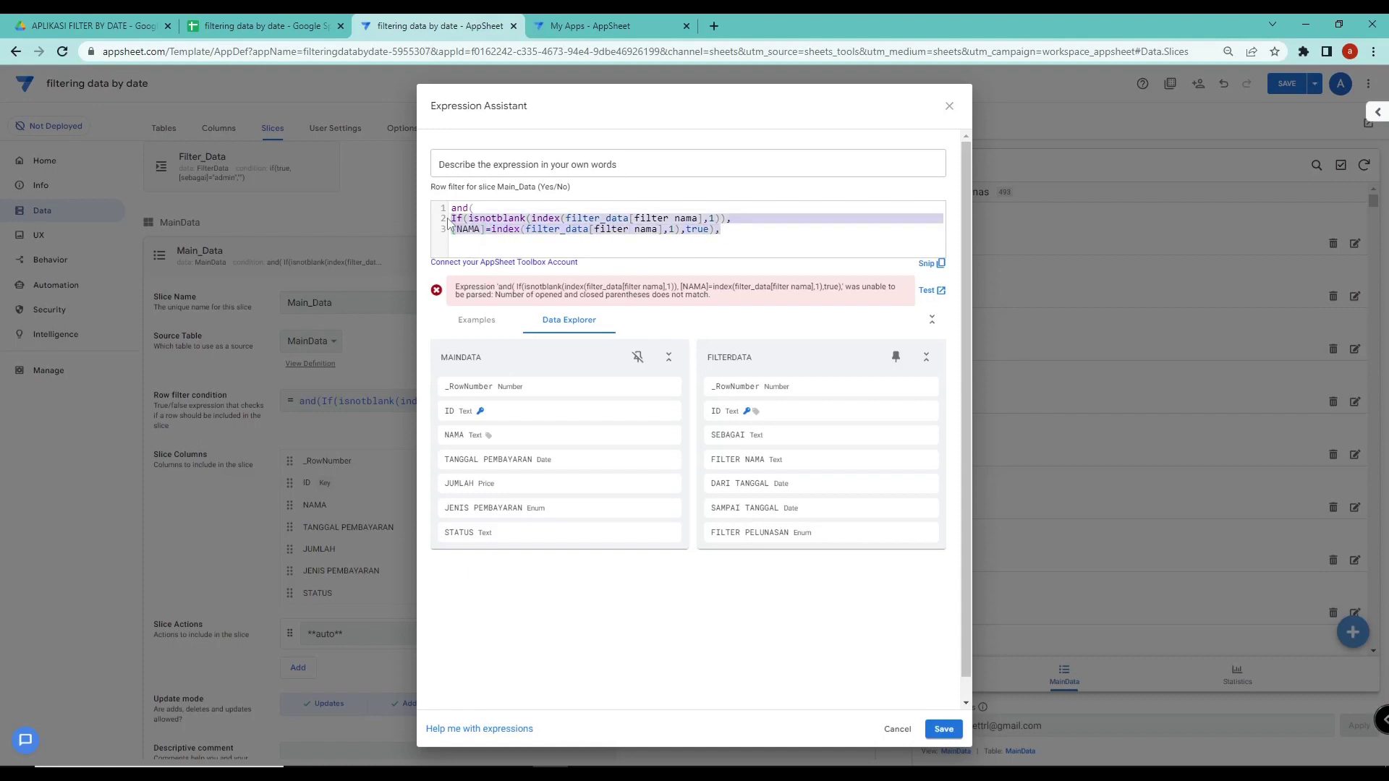
{"action": "left_click", "coordinate": [510, 252]}
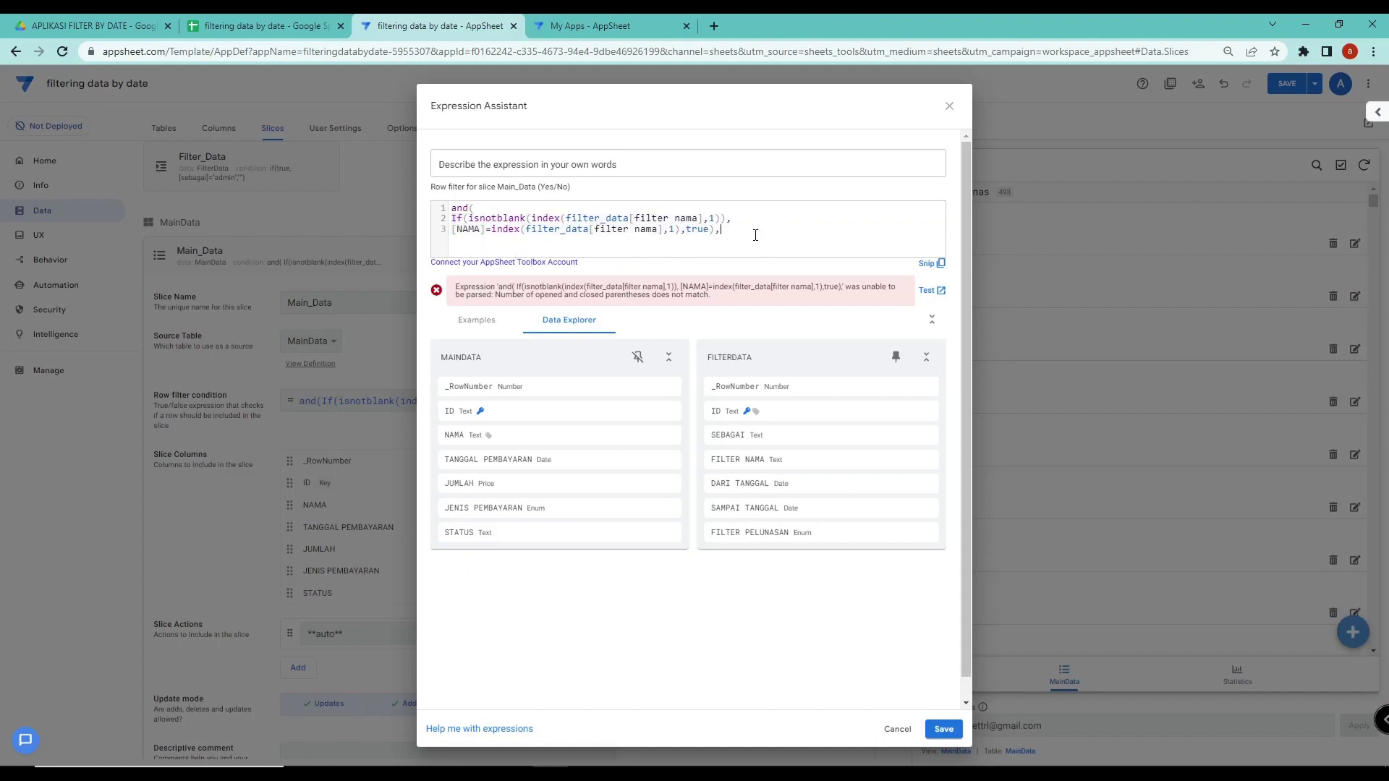
{"action": "key", "text": "Return"}
{"action": "key", "text": "ctrl+v"}
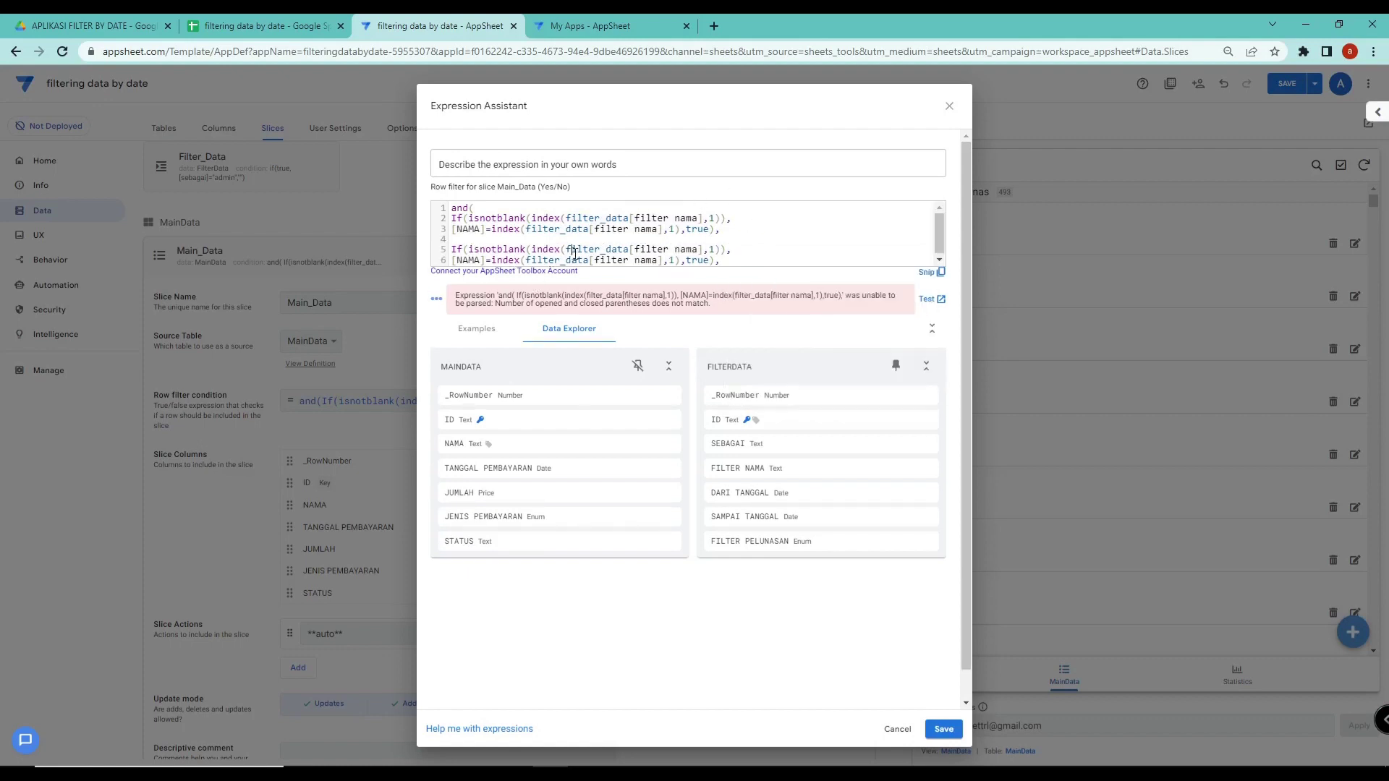
Check FILTER PELUNASAN and STATUS in the Google Sheet, and replace filter nama with filter pelunasan in the duplicated isnotblank condition in AppSheet
{"action": "left_click_drag", "start_coordinate": [698, 251], "coordinate": [636, 252]}
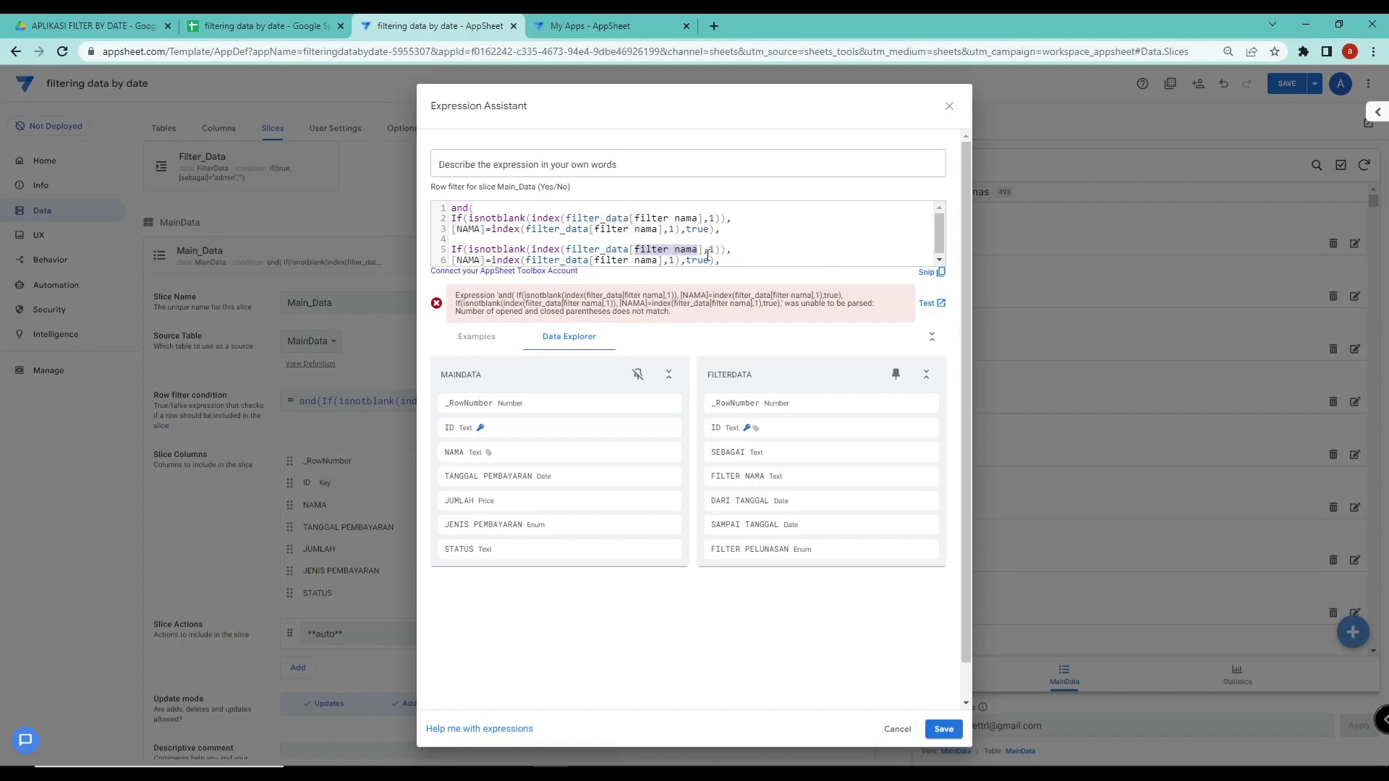
{"action": "left_click", "coordinate": [729, 252]}
{"action": "left_click", "coordinate": [274, 26]}
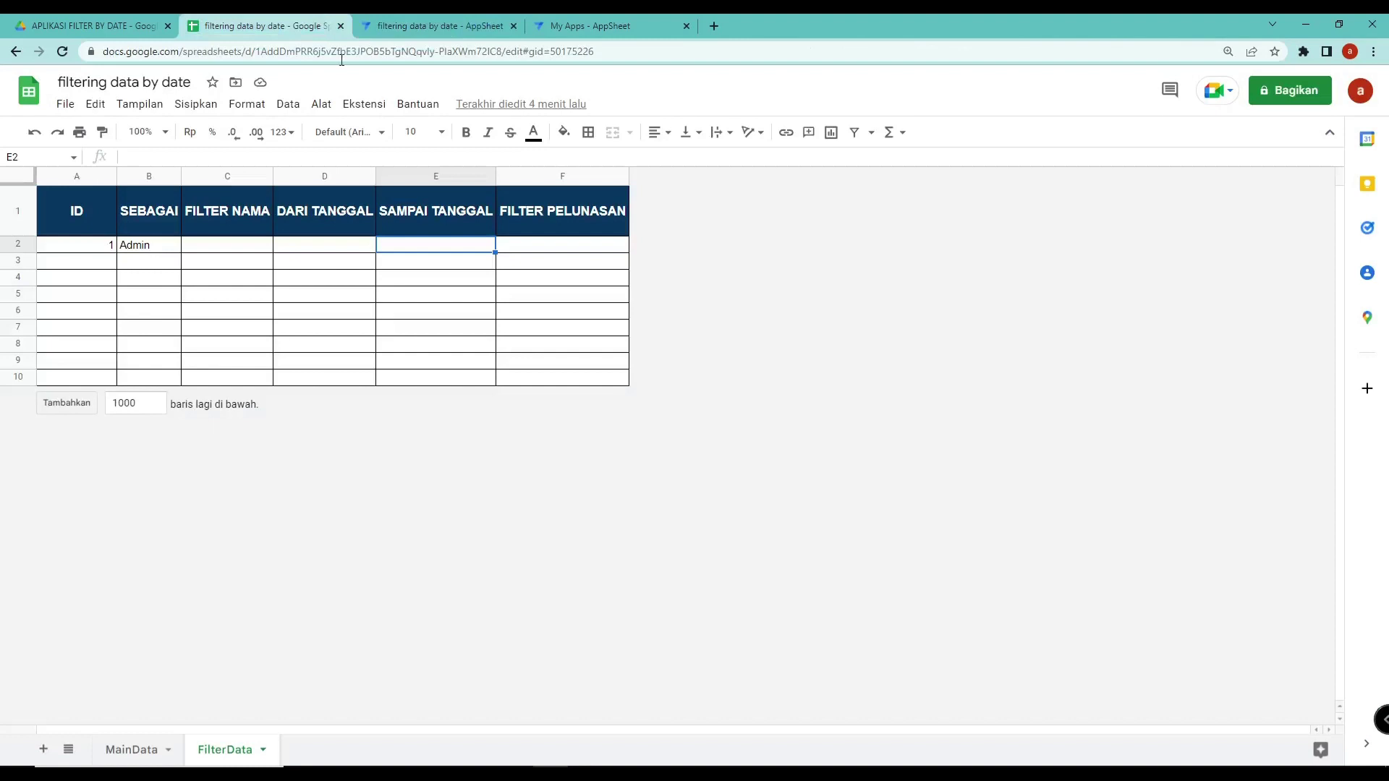
{"action": "left_click_drag", "start_coordinate": [525, 245], "coordinate": [563, 341]}
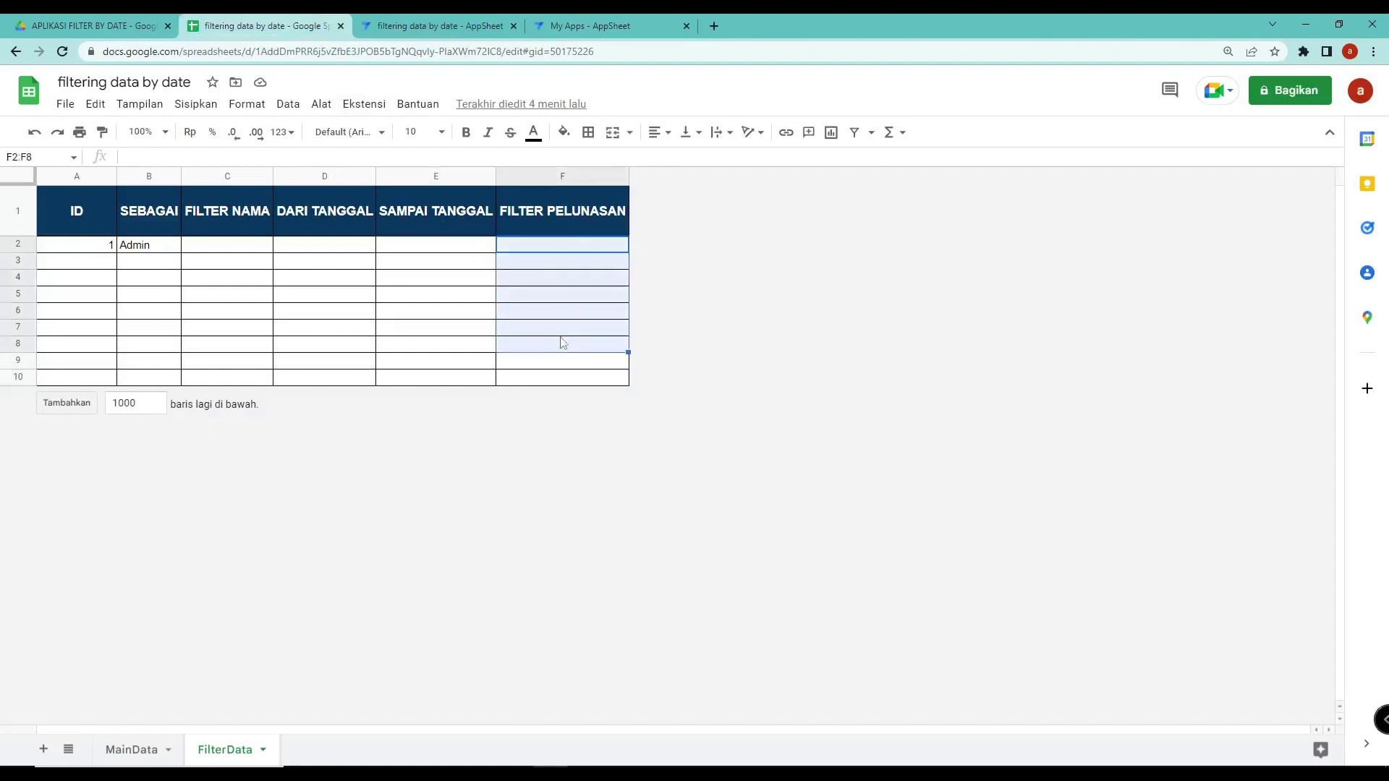
{"action": "left_click", "coordinate": [136, 749]}
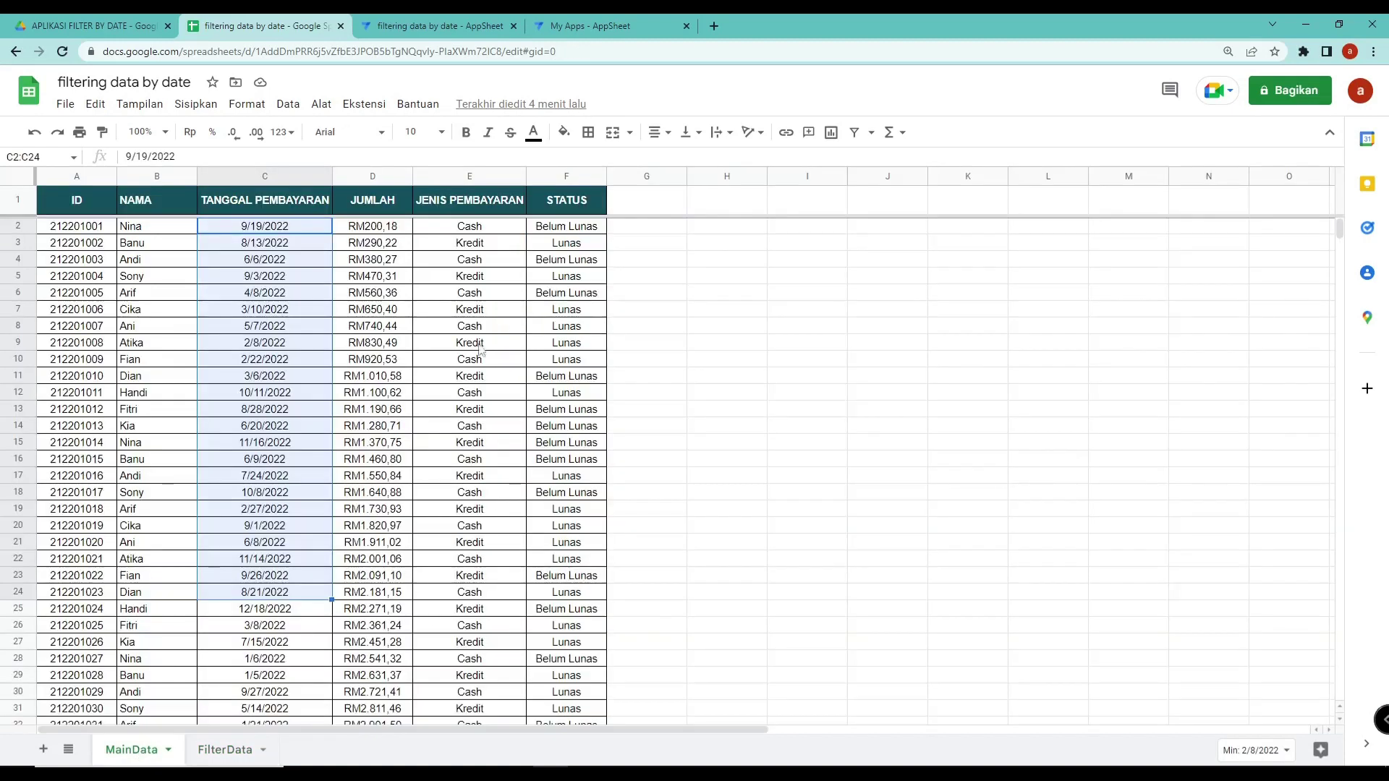
{"action": "left_click_drag", "start_coordinate": [577, 230], "coordinate": [580, 515]}
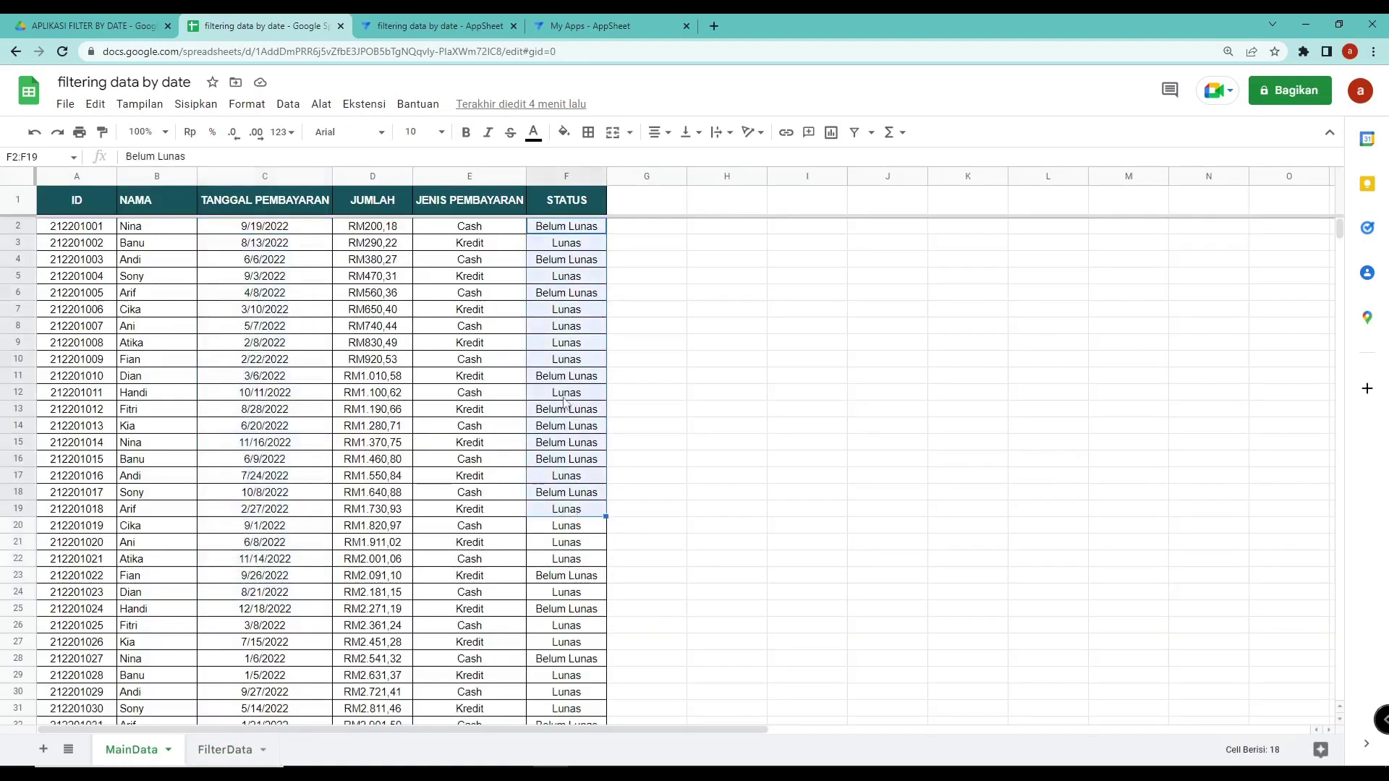
{"action": "left_click", "coordinate": [378, 24]}
{"action": "left_click_drag", "start_coordinate": [697, 252], "coordinate": [636, 253]}
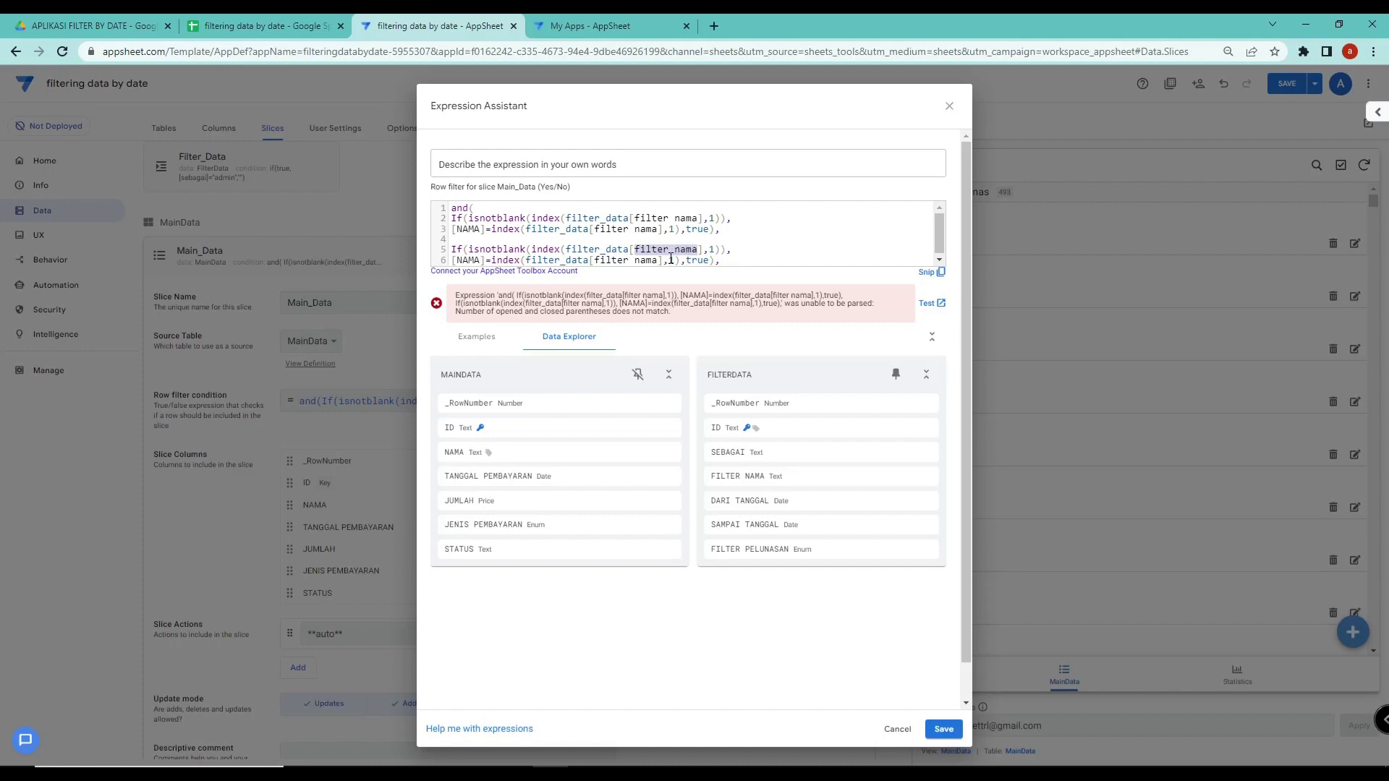
{"action": "type", "text": "fil"}
{"action": "type", "text": "ter penu"}
{"action": "key", "text": "BackSpace"}
{"action": "key", "text": "BackSpace"}
{"action": "type", "text": "lunasan"}
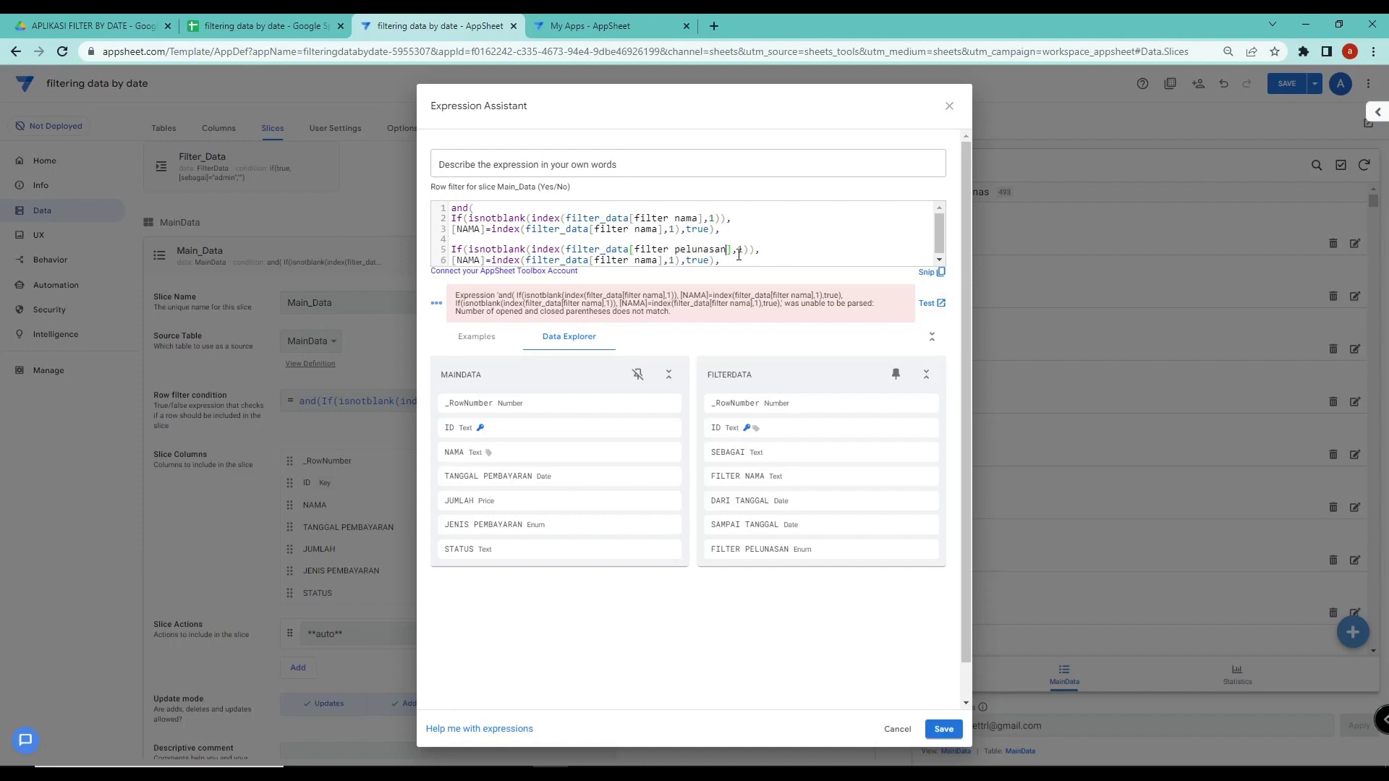
Replace NAMA with status in the second If block's result, and compare the STATUS and FILTER PELUNASAN columns in the Google Sheet
{"action": "double_click", "coordinate": [481, 259]}
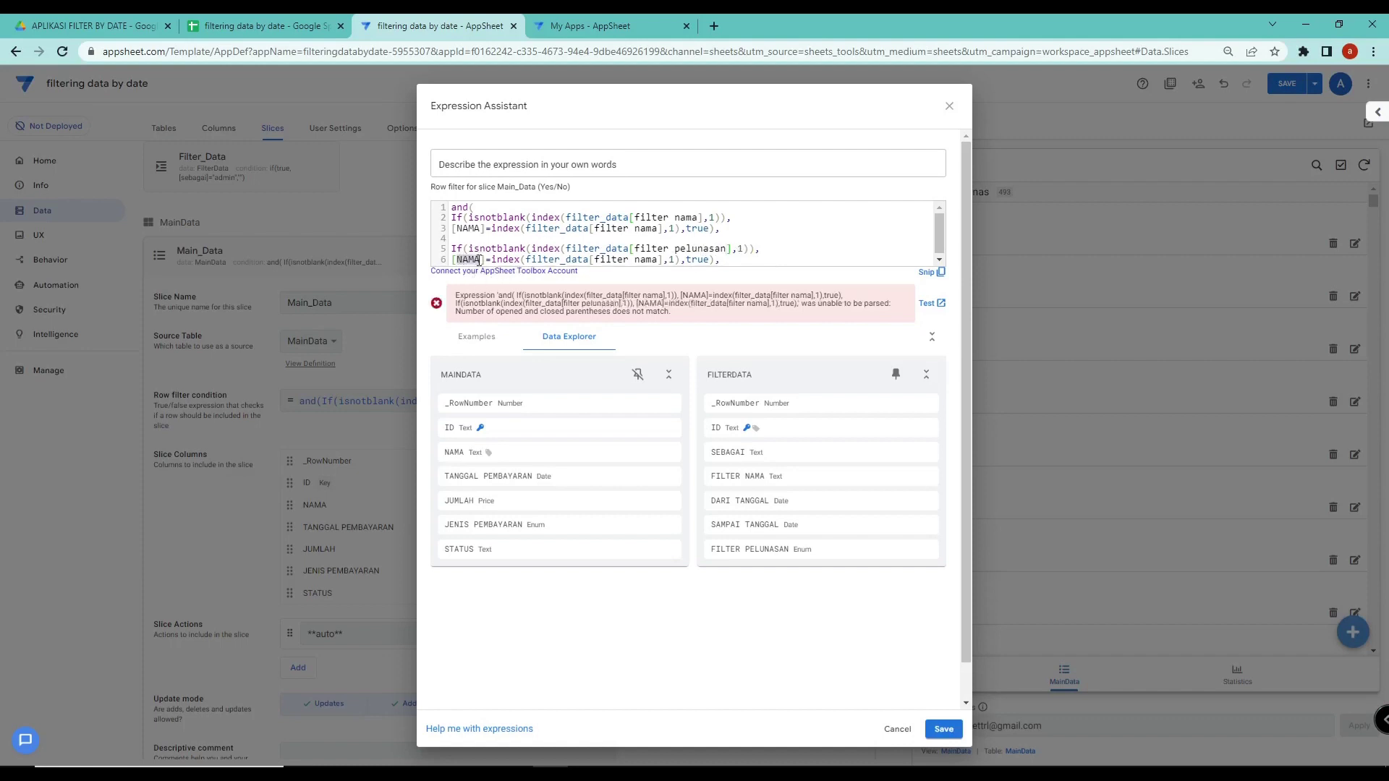
{"action": "type", "text": "status"}
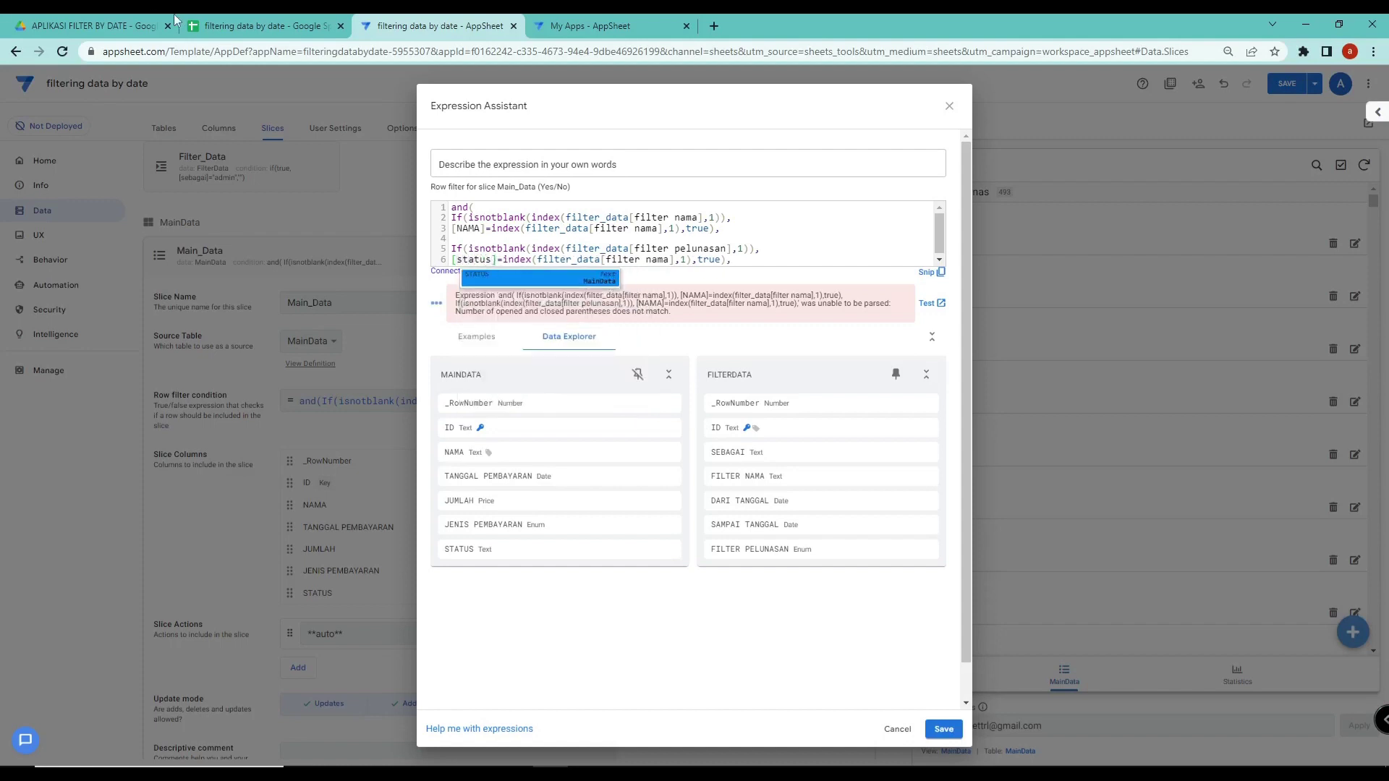
{"action": "left_click", "coordinate": [236, 26]}
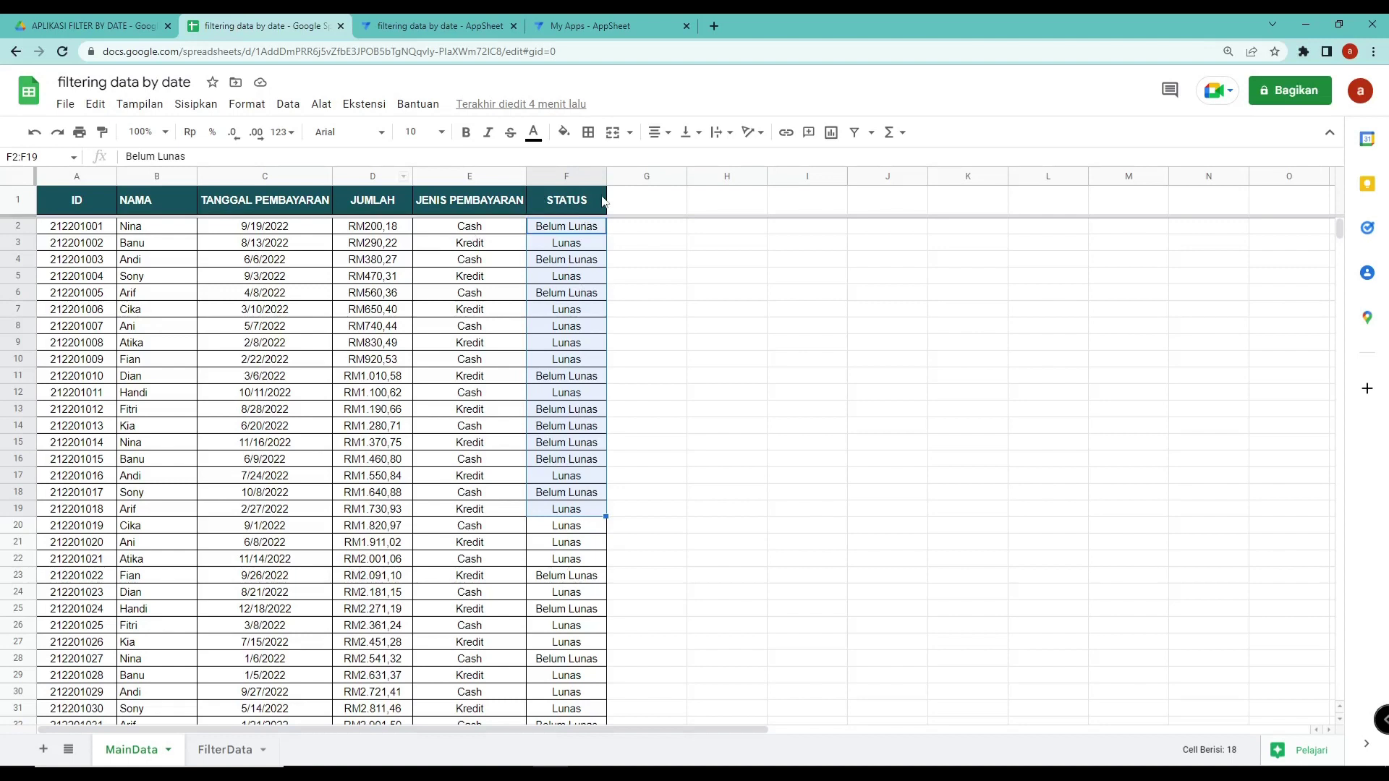
{"action": "left_click", "coordinate": [225, 749]}
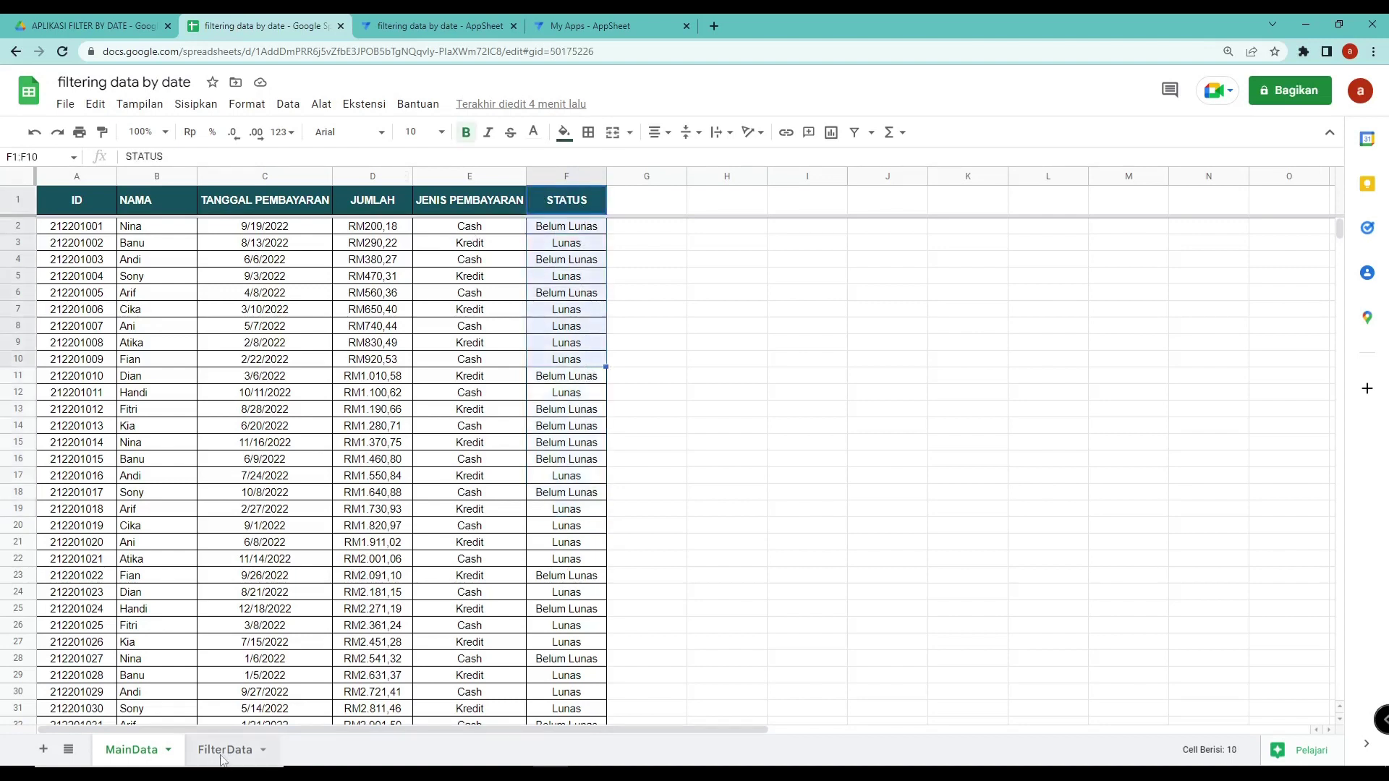
{"action": "left_click_drag", "start_coordinate": [562, 211], "coordinate": [550, 336]}
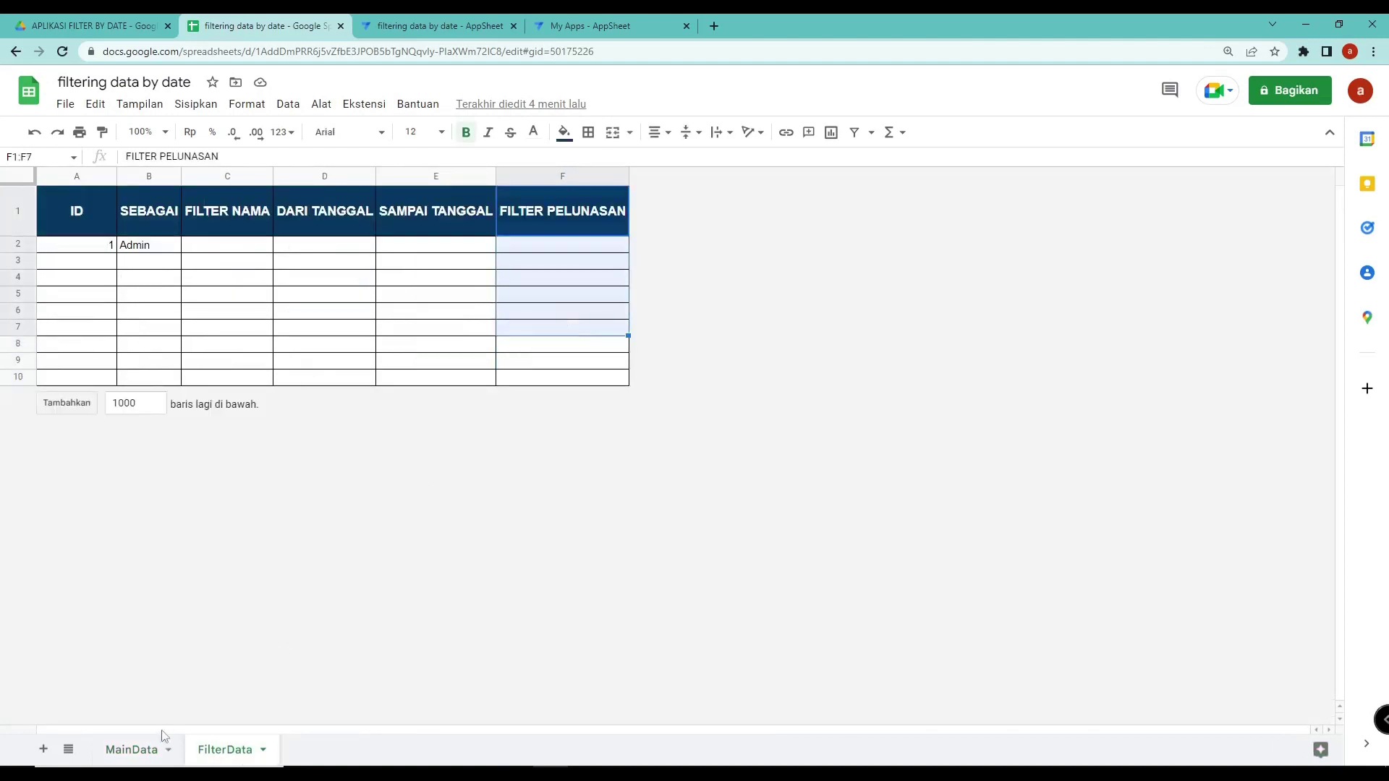
{"action": "left_click", "coordinate": [137, 749]}
{"action": "left_click", "coordinate": [434, 26]}
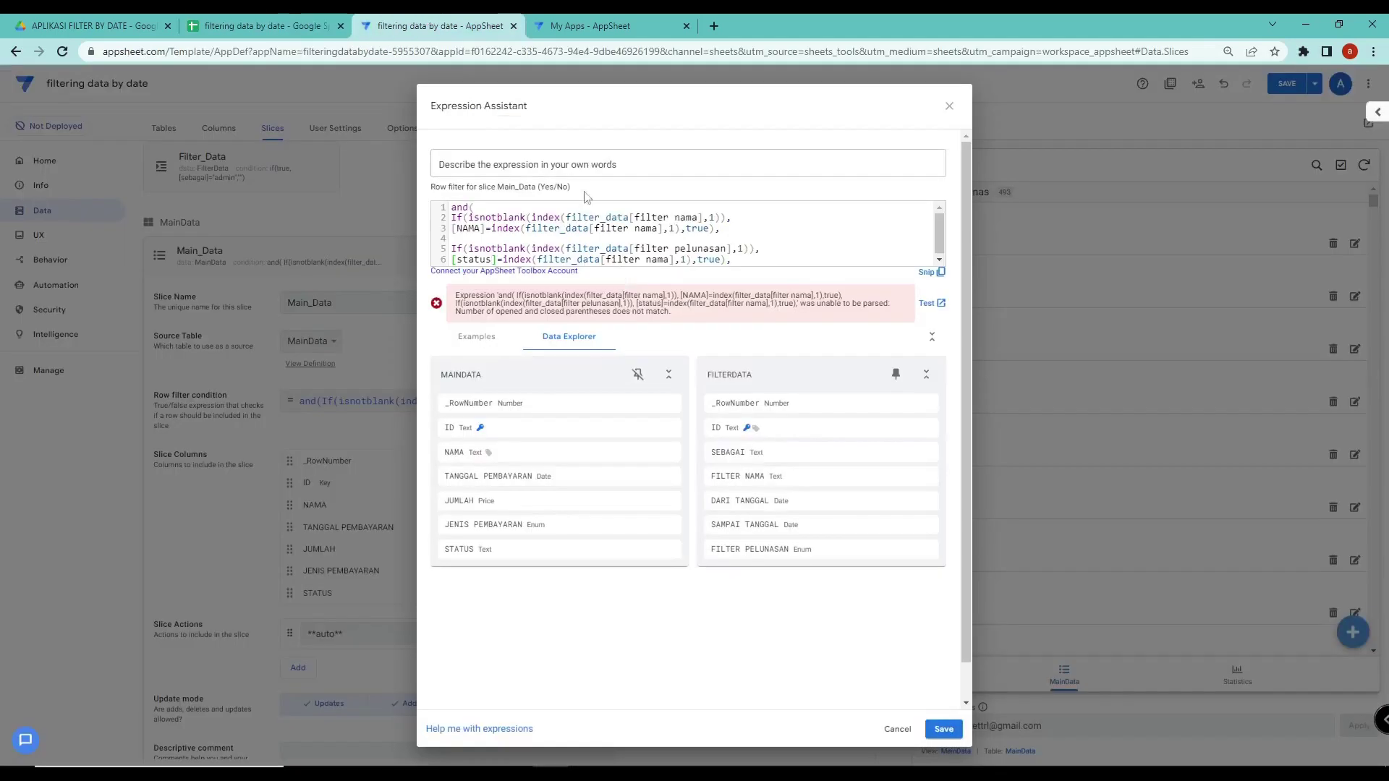
Replace filter nama with filter pelunasan in the index function of the [status] comparison in the AppSheet row filter expression
{"action": "left_click_drag", "start_coordinate": [667, 259], "coordinate": [649, 262]}
{"action": "type", "text": "pen"}
{"action": "key", "text": "BackSpace"}
{"action": "type", "text": "lunasan"}
Duplicate the whole filter pelunasan If block below a blank line at the end of the expression
{"action": "left_click_drag", "start_coordinate": [789, 259], "coordinate": [450, 250]}
{"action": "key", "text": "ctrl+c"}
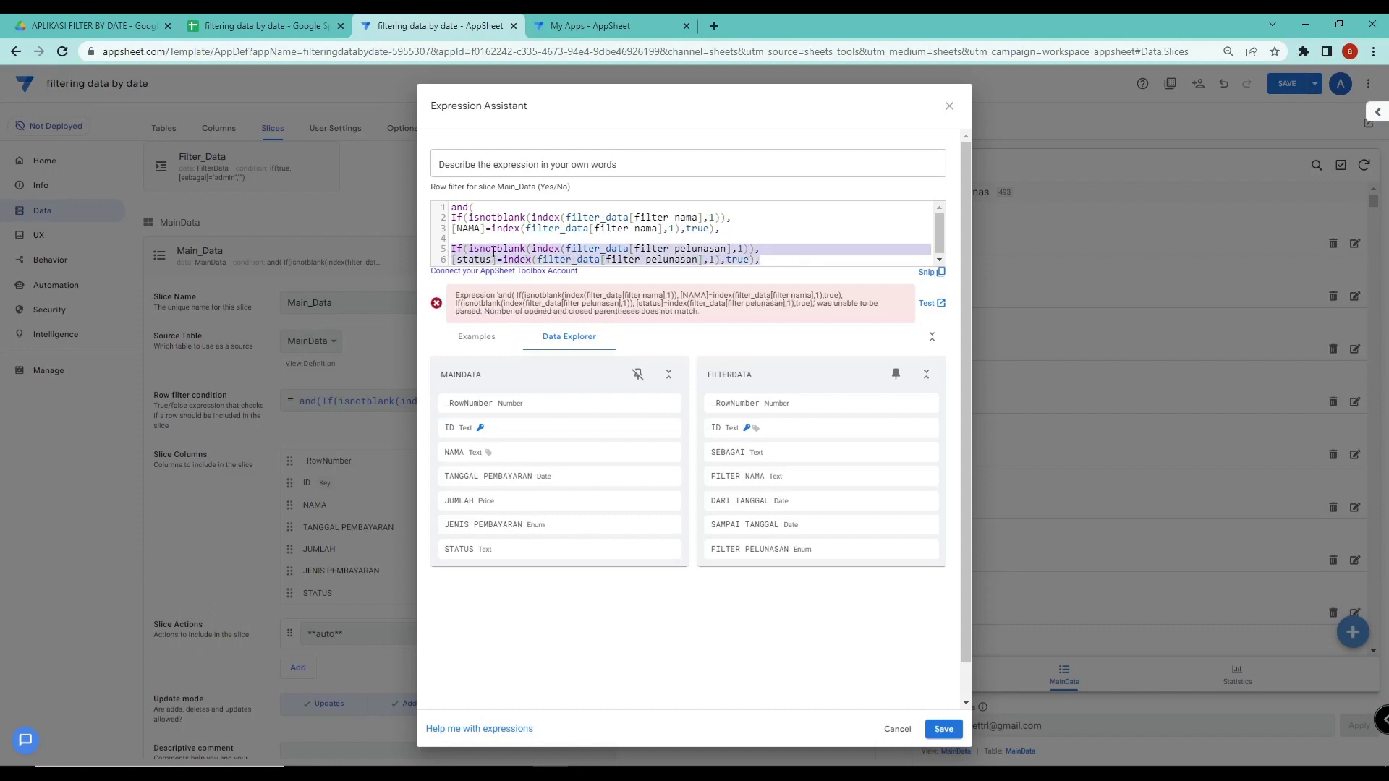
{"action": "left_click", "coordinate": [826, 262]}
{"action": "key", "text": "Return"}
{"action": "key", "text": "Return"}
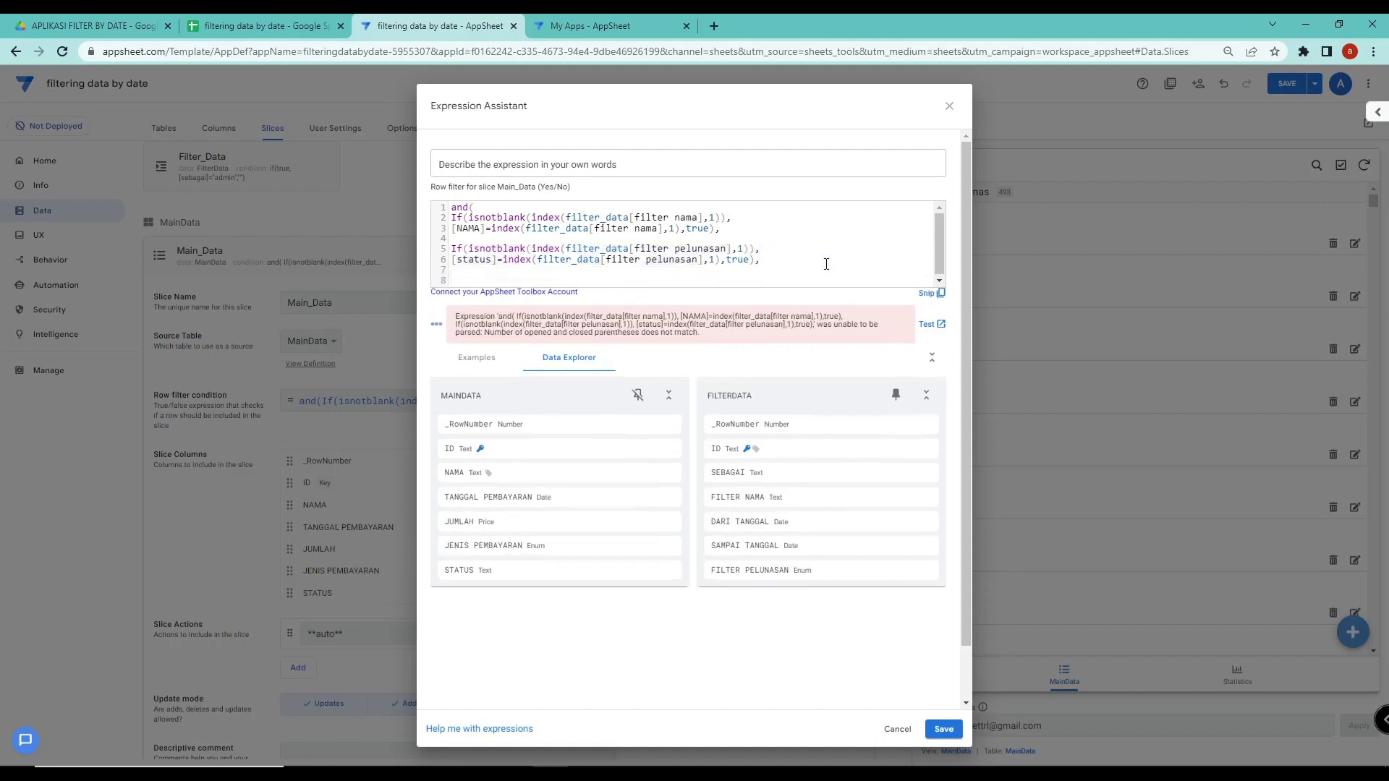
{"action": "key", "text": "ctrl+v"}
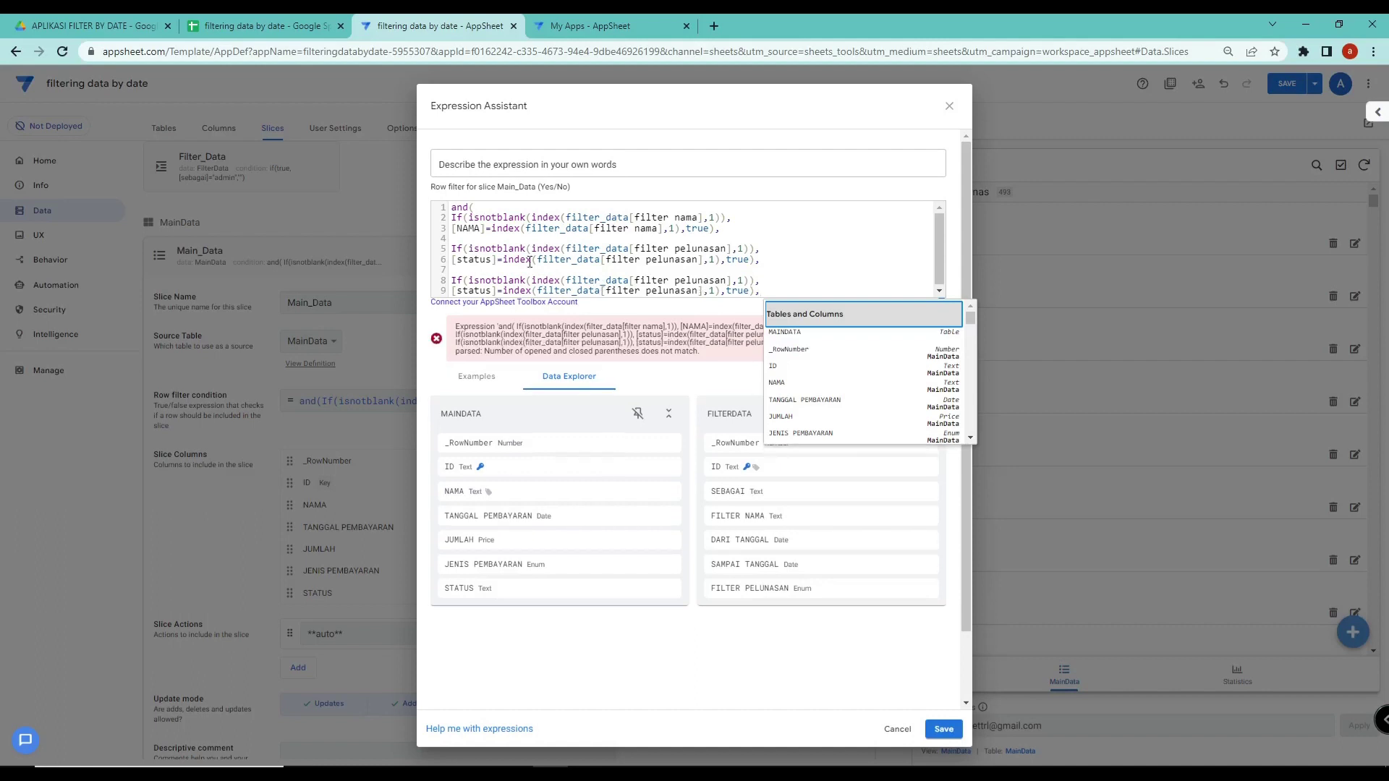
Check the FilterData sheet's column names, and replace filter pelunasan with dari tanggal in the third If block's isnotblank condition in AppSheet
{"action": "left_click_drag", "start_coordinate": [726, 280], "coordinate": [636, 281]}
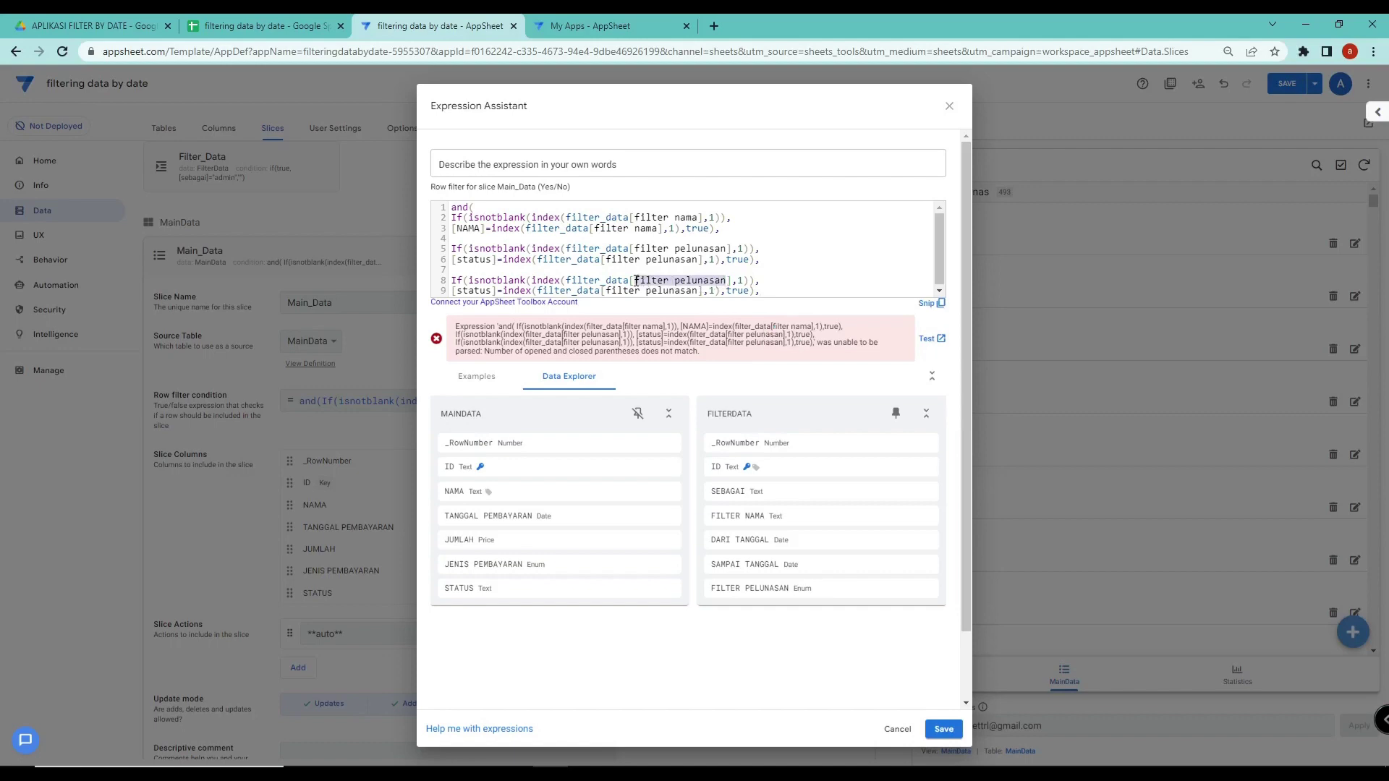
{"action": "left_click", "coordinate": [264, 25]}
{"action": "left_click", "coordinate": [221, 750]}
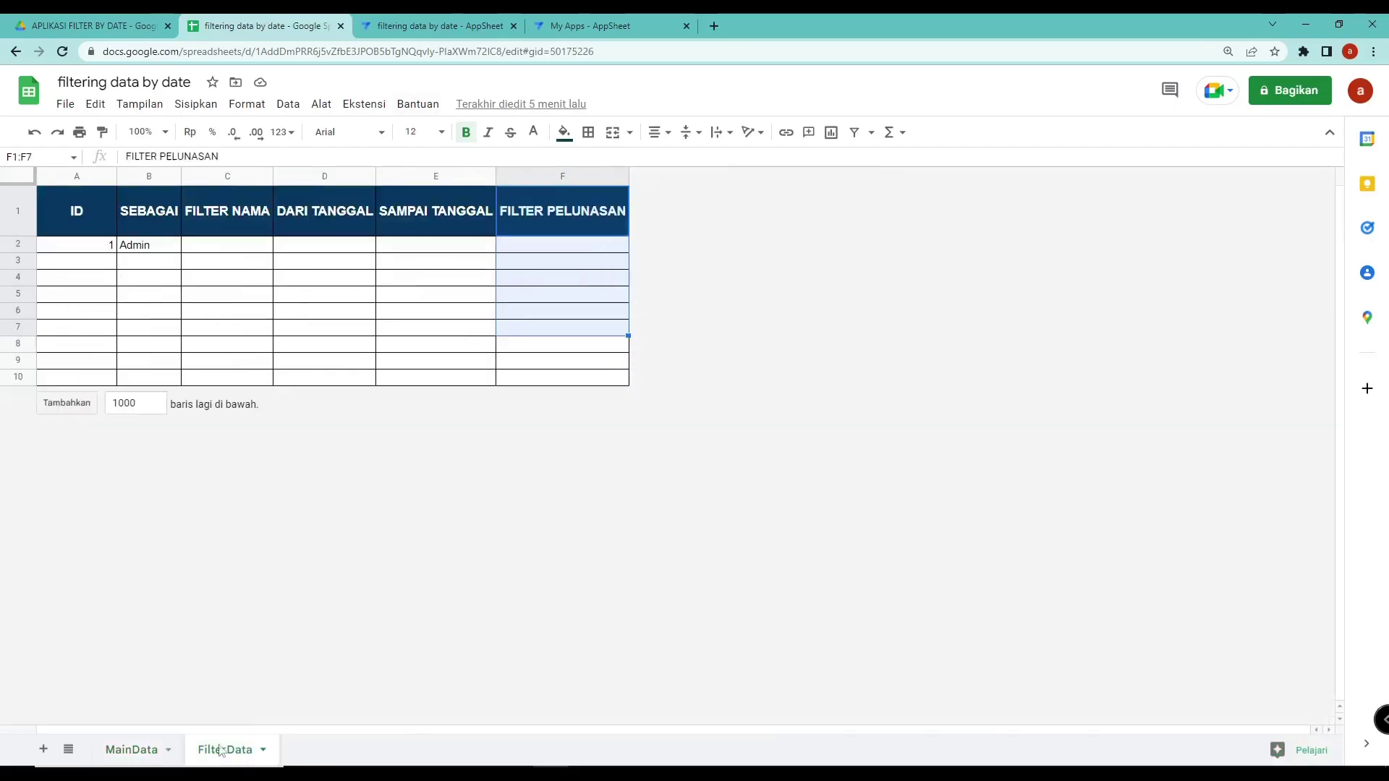
{"action": "key", "text": "ctrl+Tab"}
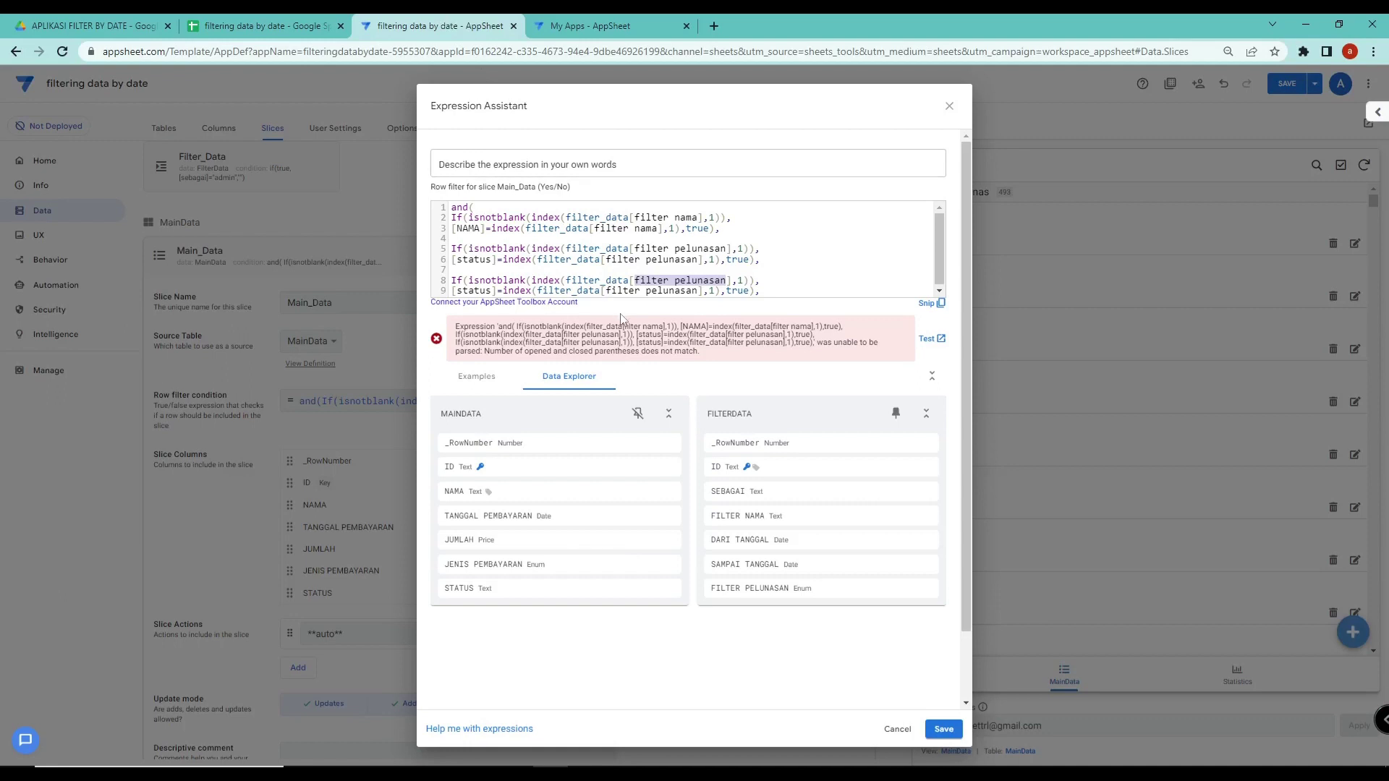
{"action": "type", "text": "dari tangg"}
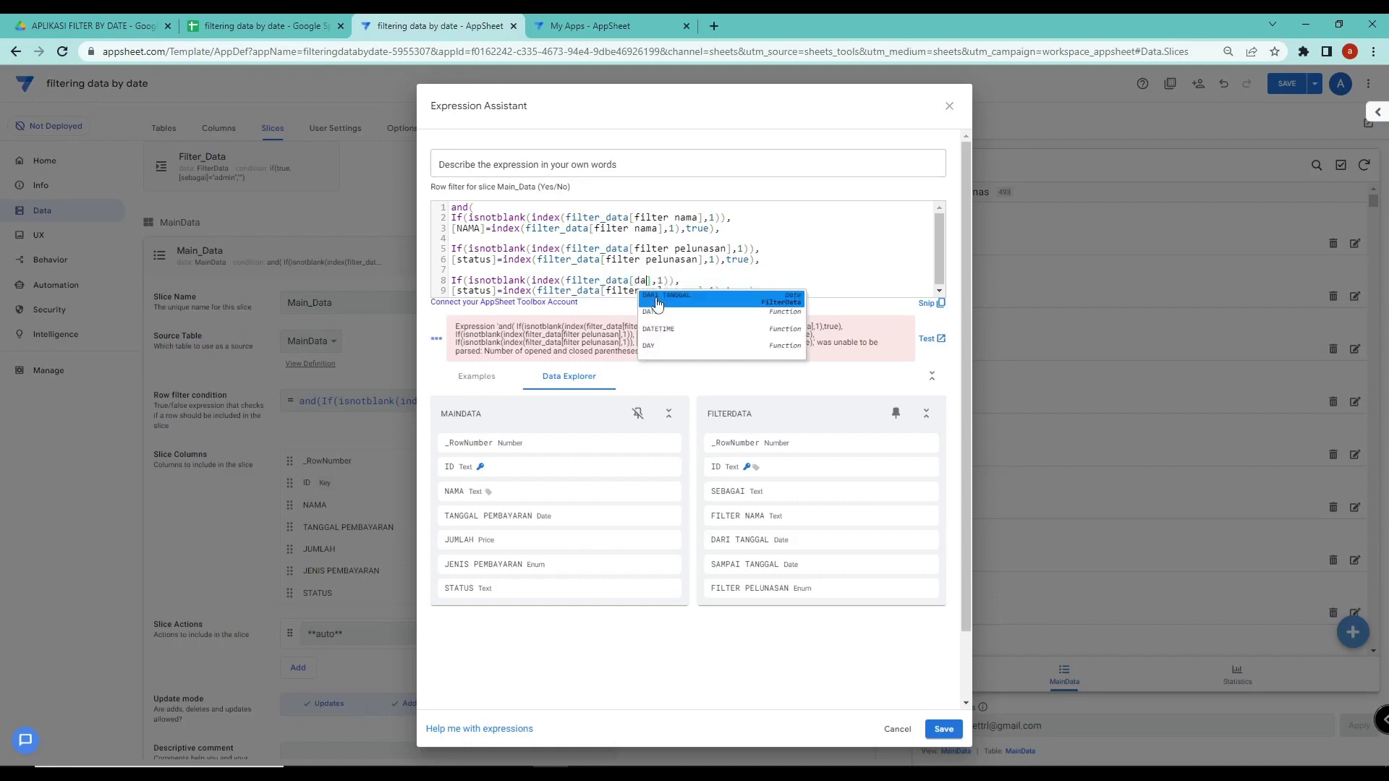
{"action": "type", "text": "al"}
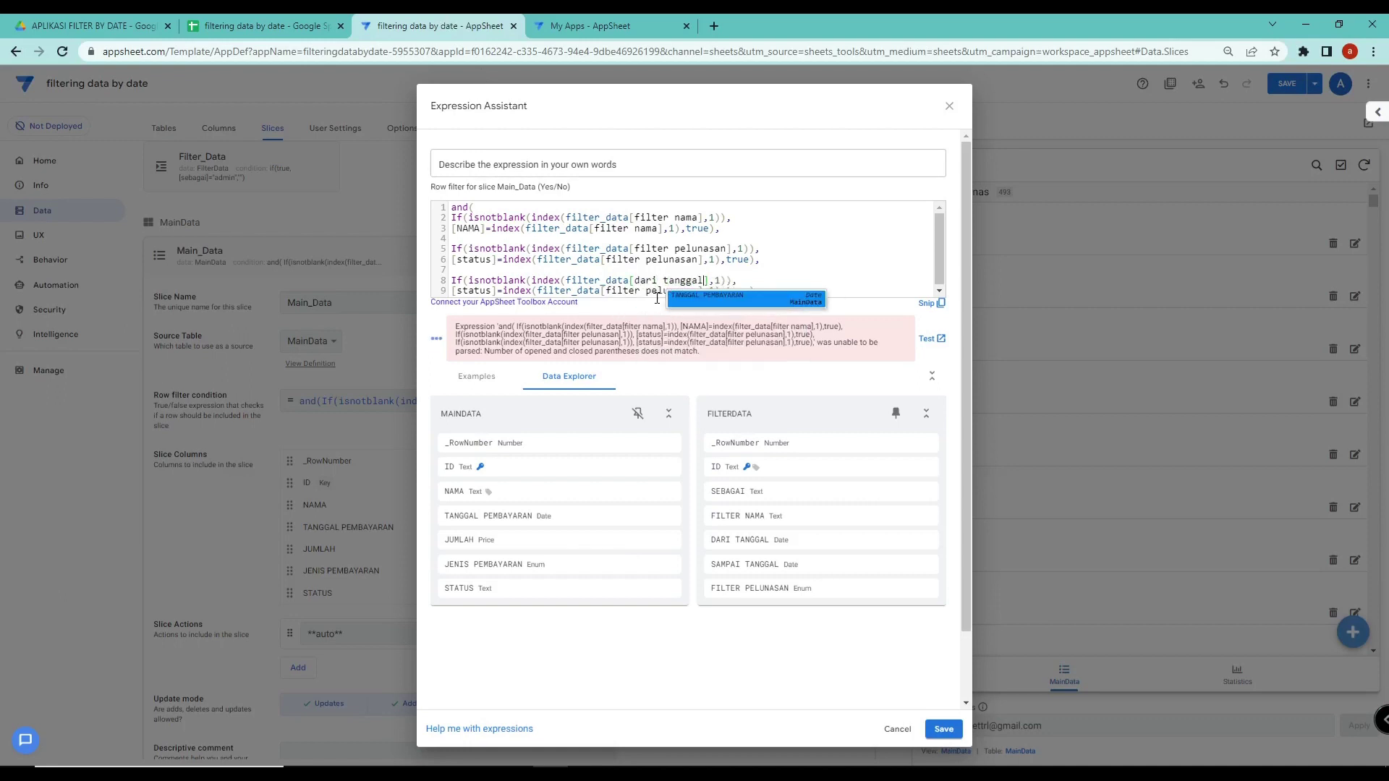
Check the TANGGAL PEMBAYARAN column in the MainData sheet, and replace status with tanggal pembayaran in the third If block's result in AppSheet
{"action": "left_click_drag", "start_coordinate": [492, 291], "coordinate": [457, 291]}
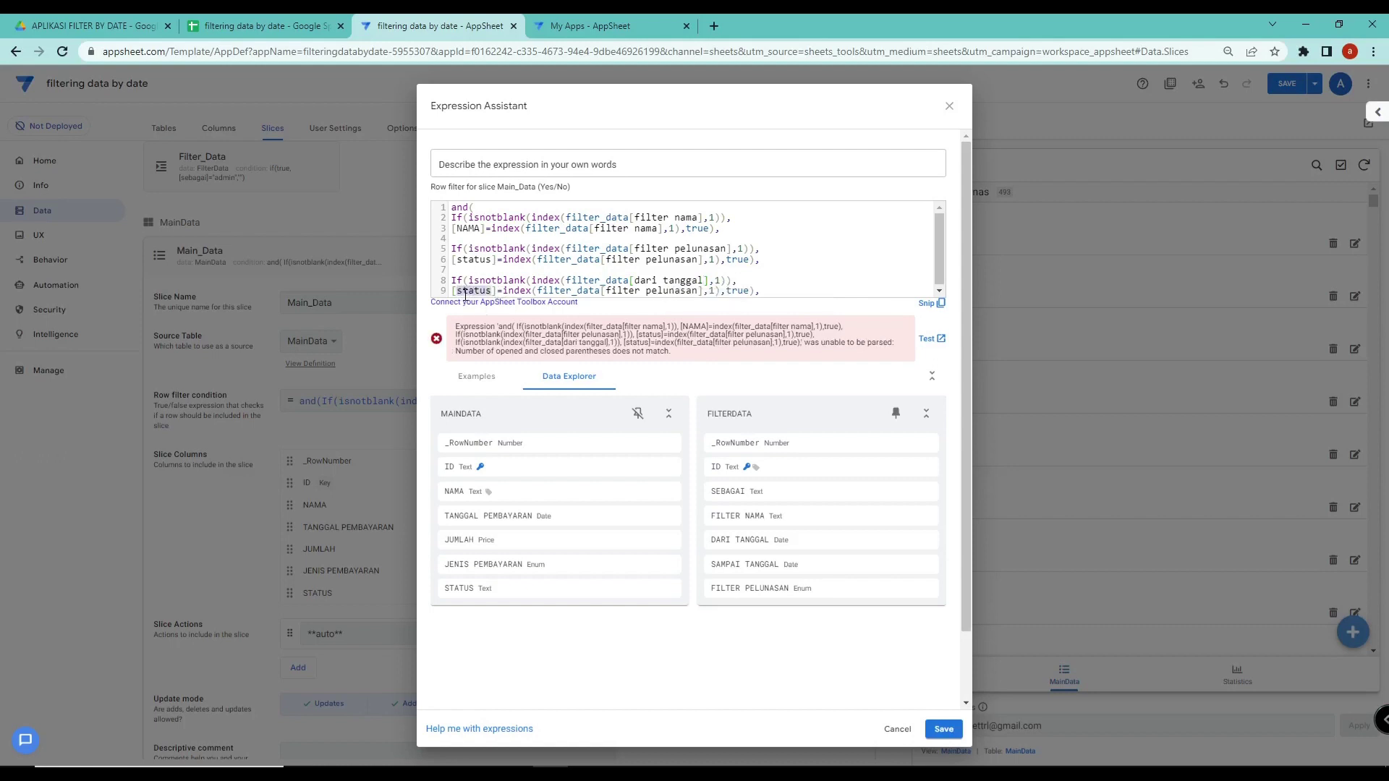
{"action": "left_click", "coordinate": [250, 26]}
{"action": "left_click", "coordinate": [132, 750]}
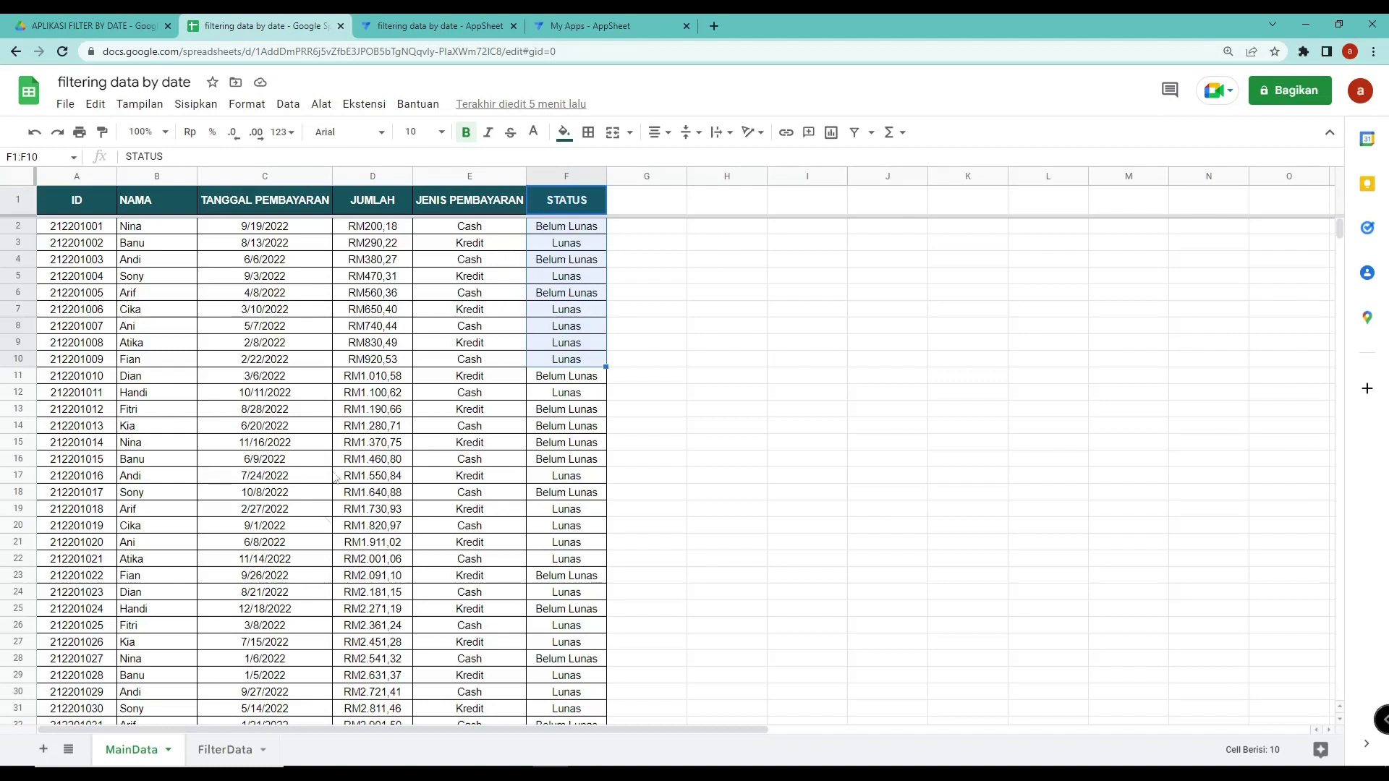
{"action": "left_click_drag", "start_coordinate": [252, 232], "coordinate": [259, 280]}
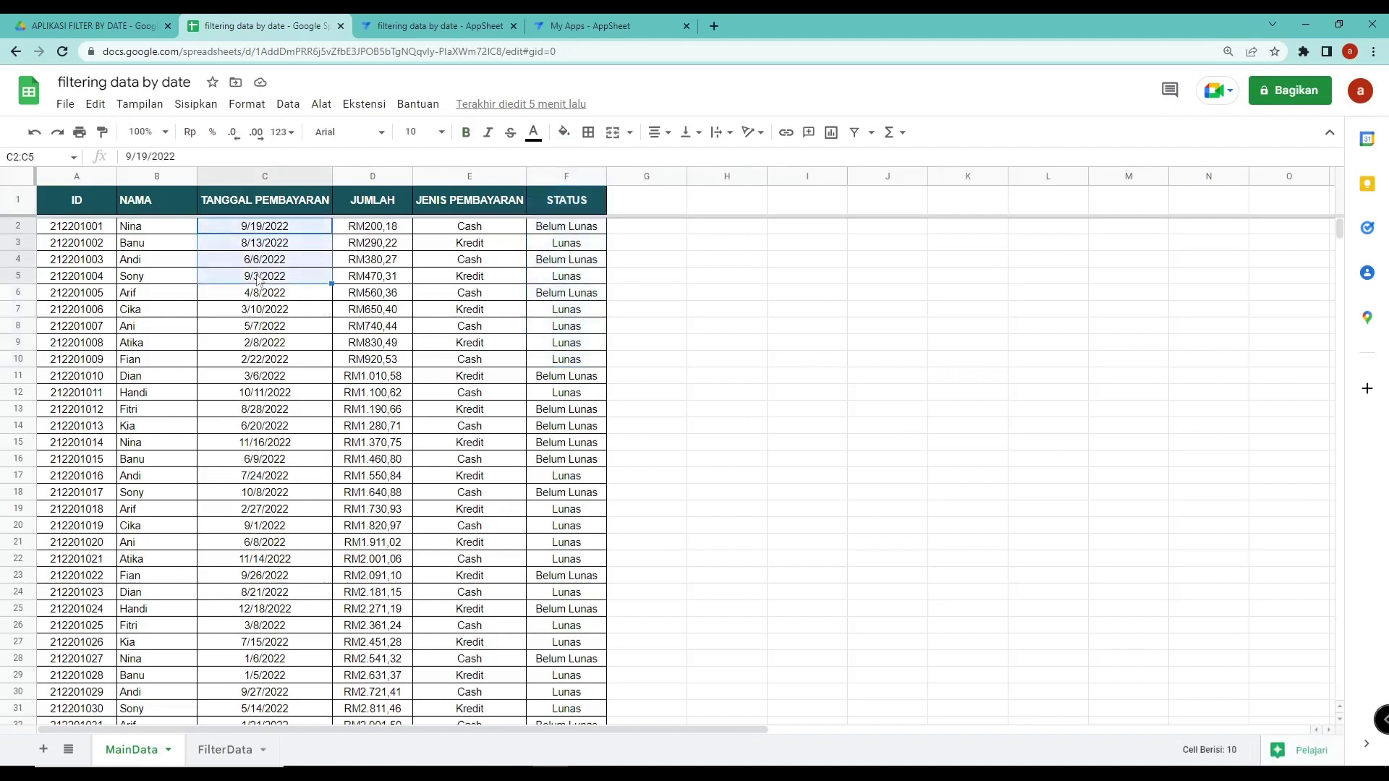
{"action": "left_click", "coordinate": [434, 26]}
{"action": "type", "text": "tanggal"}
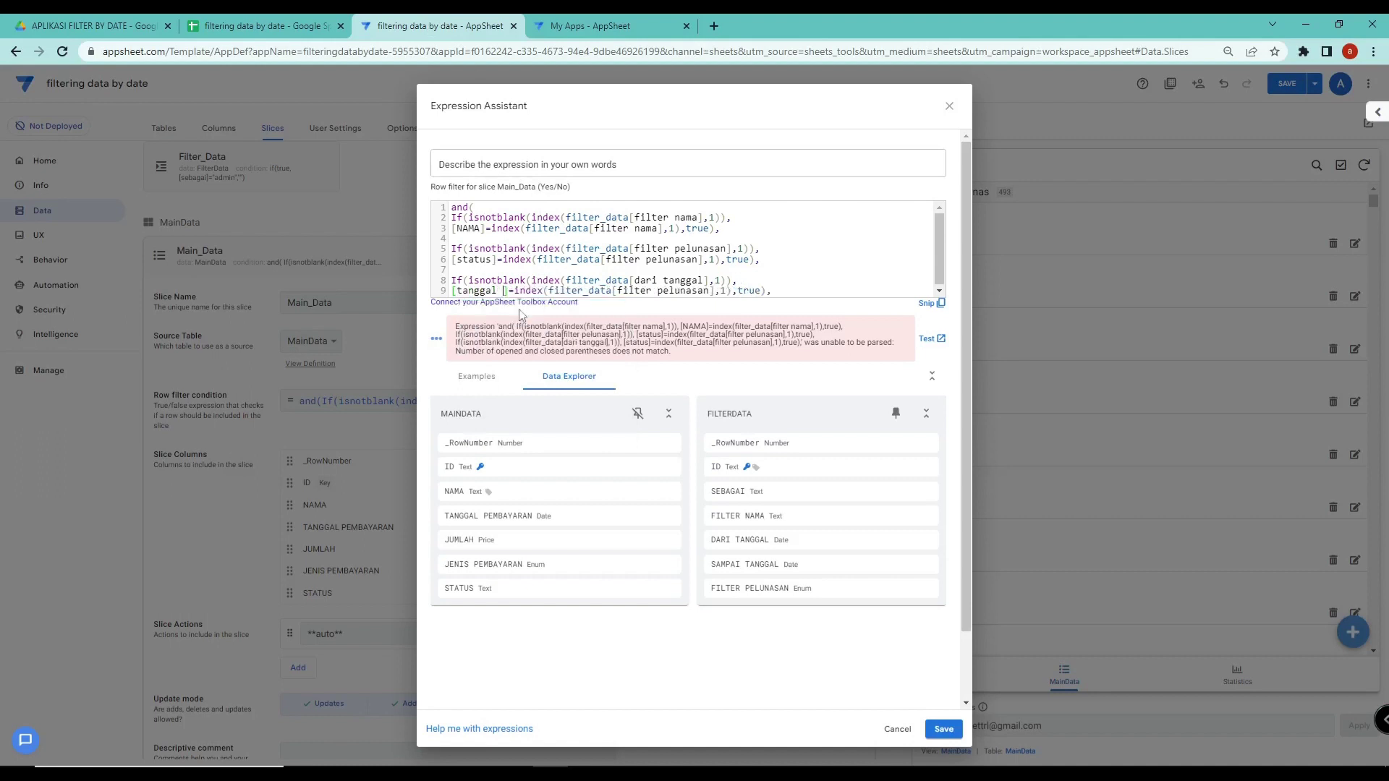
{"action": "type", "text": " pembayara"}
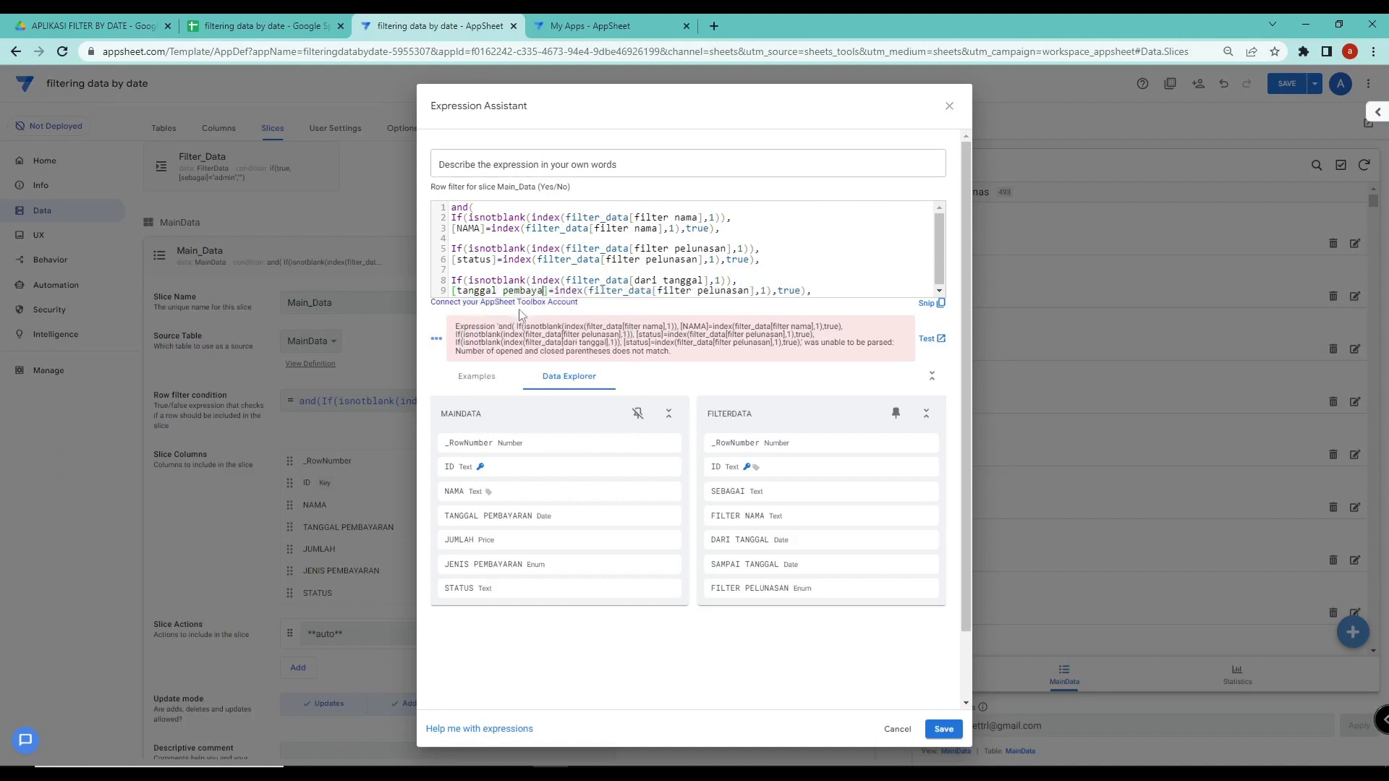
{"action": "type", "text": "n"}
Replace filter pelunasan with dari tanggal in the [tanggal pembayaran] comparison, and change its operator to >=
{"action": "scroll", "coordinate": [520, 316], "scroll_direction": "down", "scroll_amount": 1}
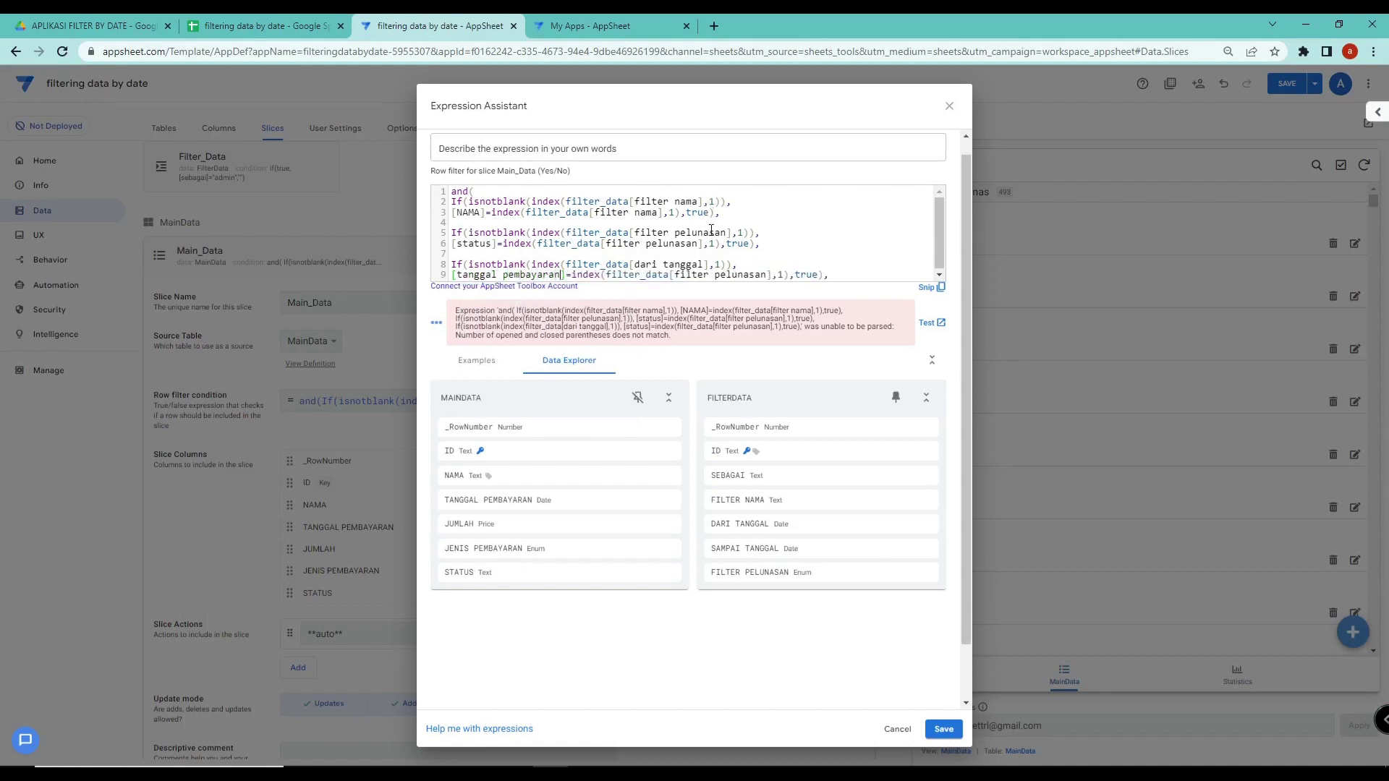
{"action": "left_click_drag", "start_coordinate": [767, 218], "coordinate": [676, 218]}
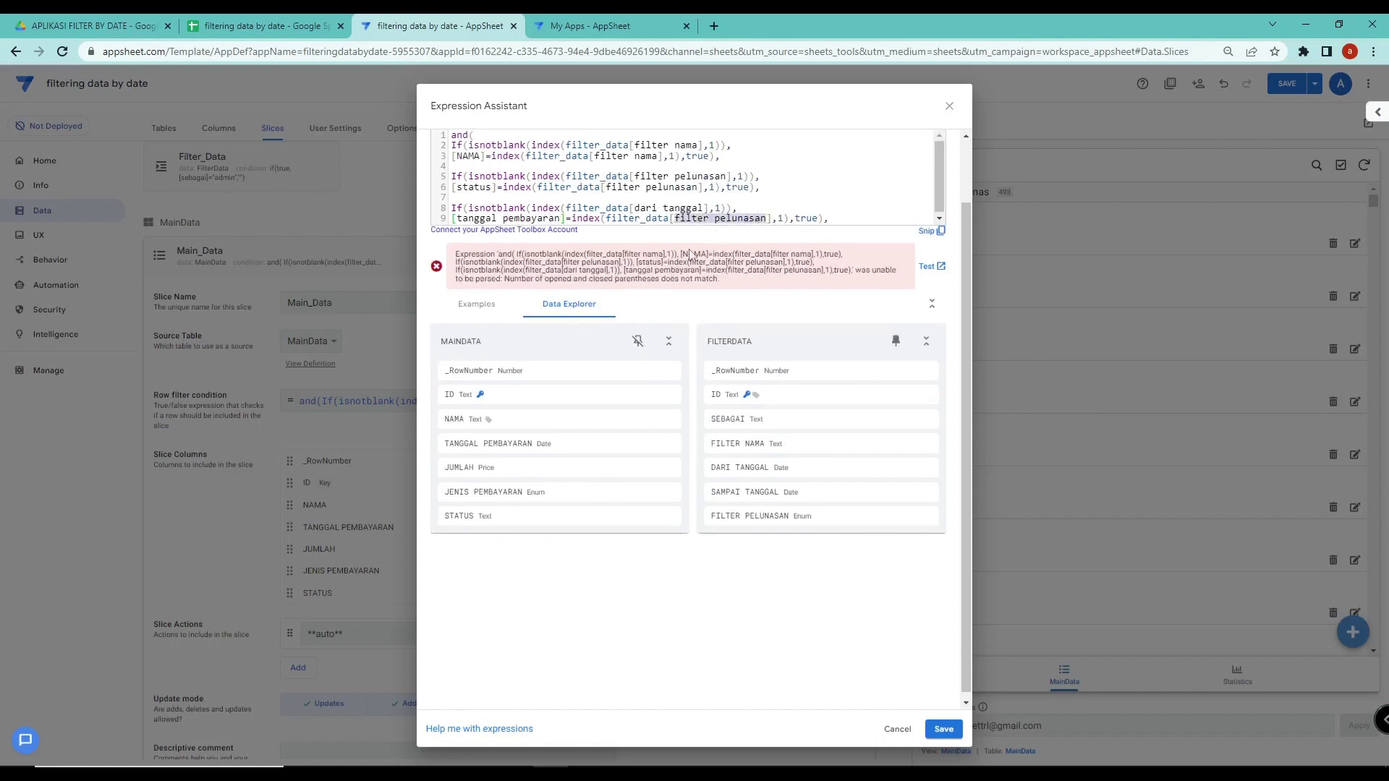
{"action": "type", "text": "dari tangga"}
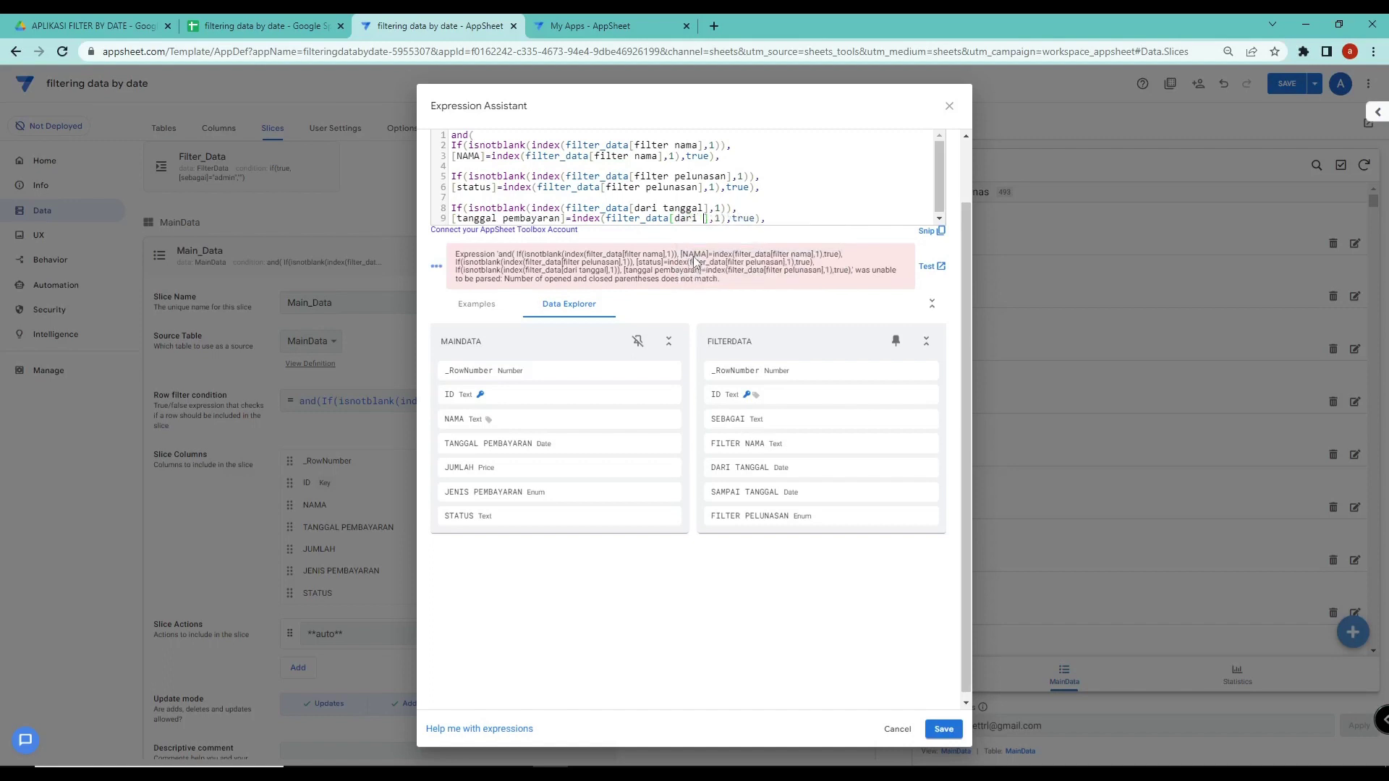
{"action": "type", "text": "l"}
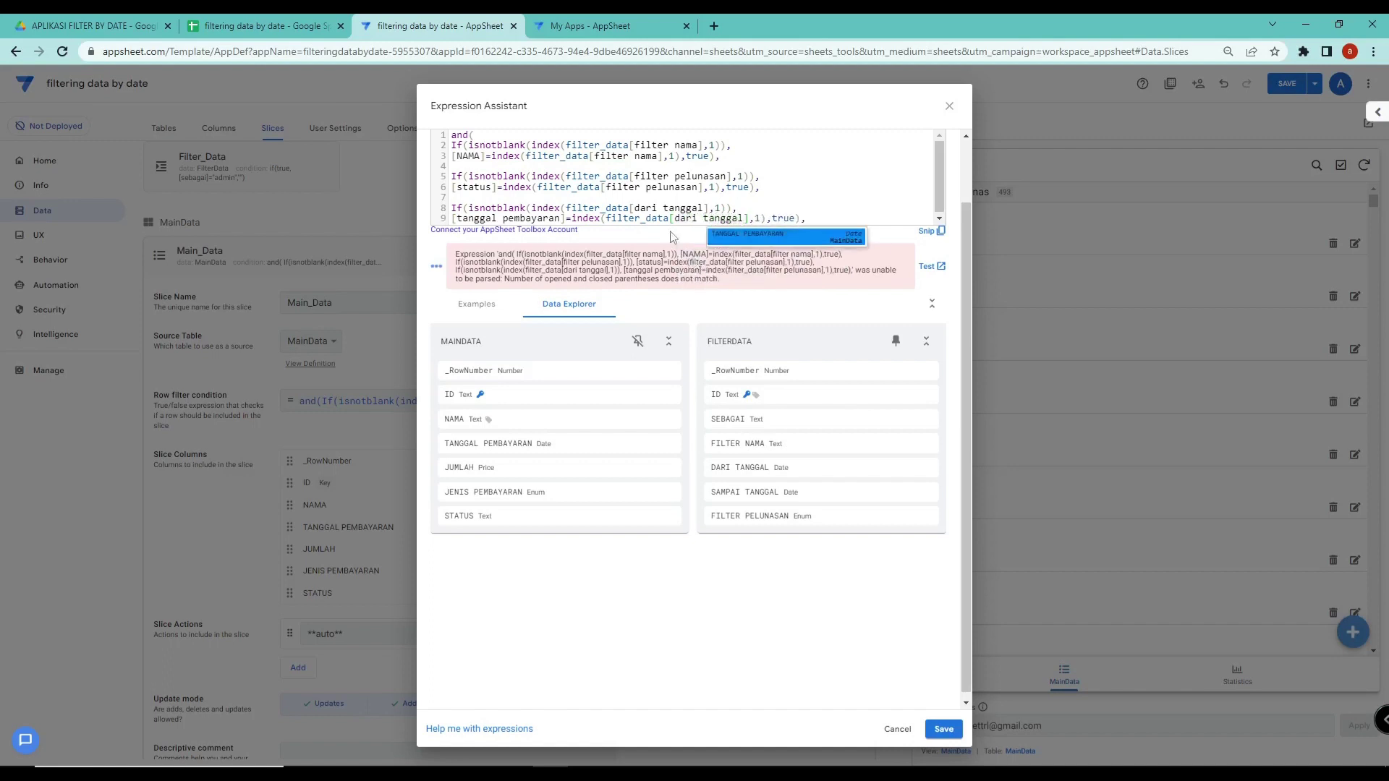
{"action": "left_click", "coordinate": [568, 220]}
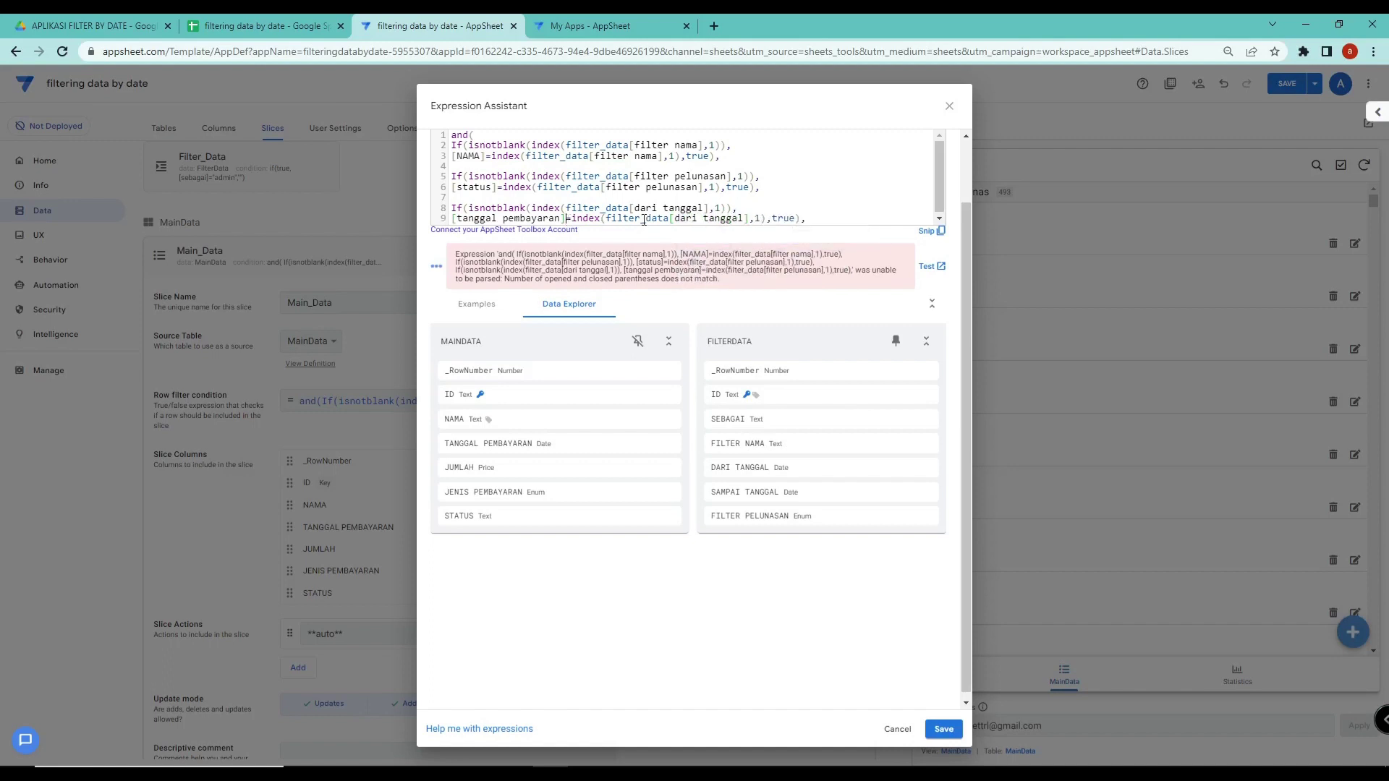
{"action": "type", "text": ">"}
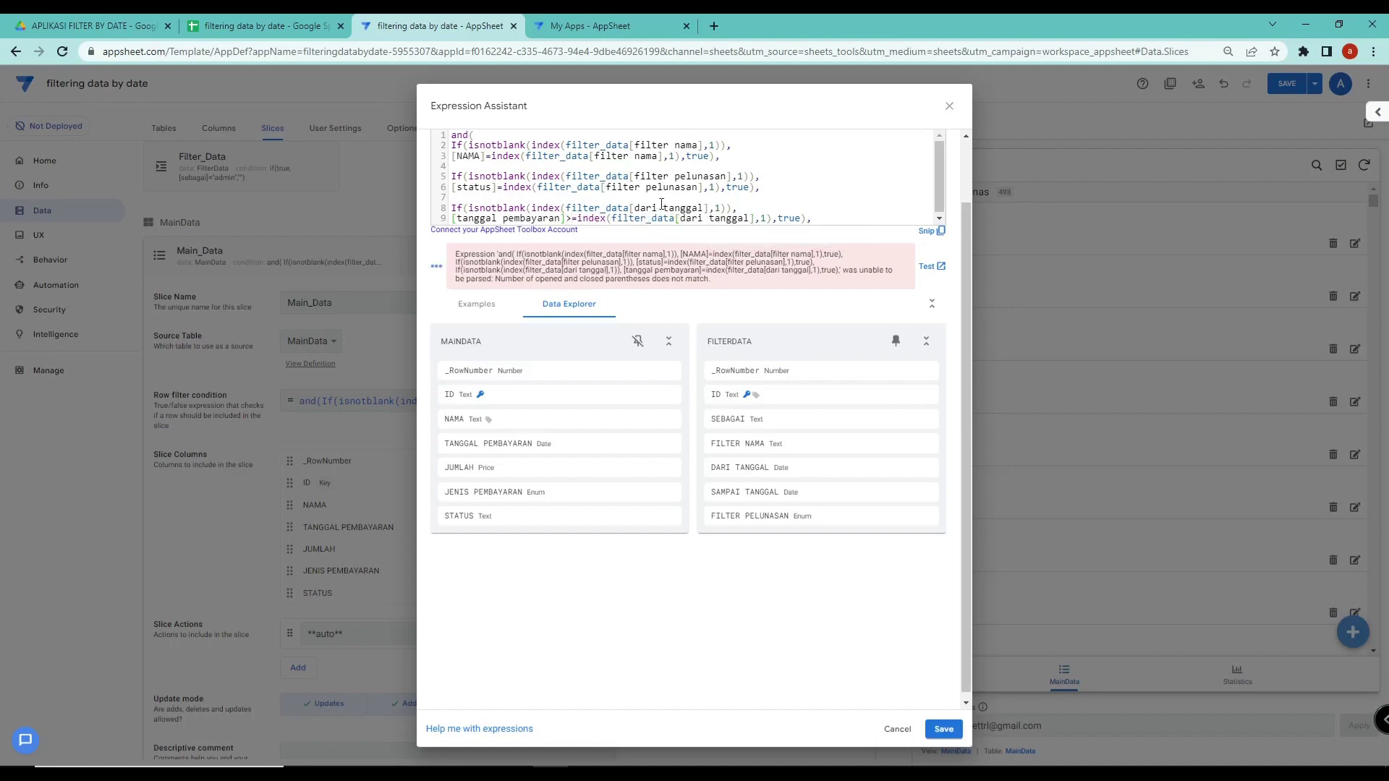
Duplicate the whole dari tanggal If block below a blank line as the fourth block of the expression
{"action": "left_click_drag", "start_coordinate": [811, 218], "coordinate": [450, 215]}
{"action": "key", "text": "ctrl+c"}
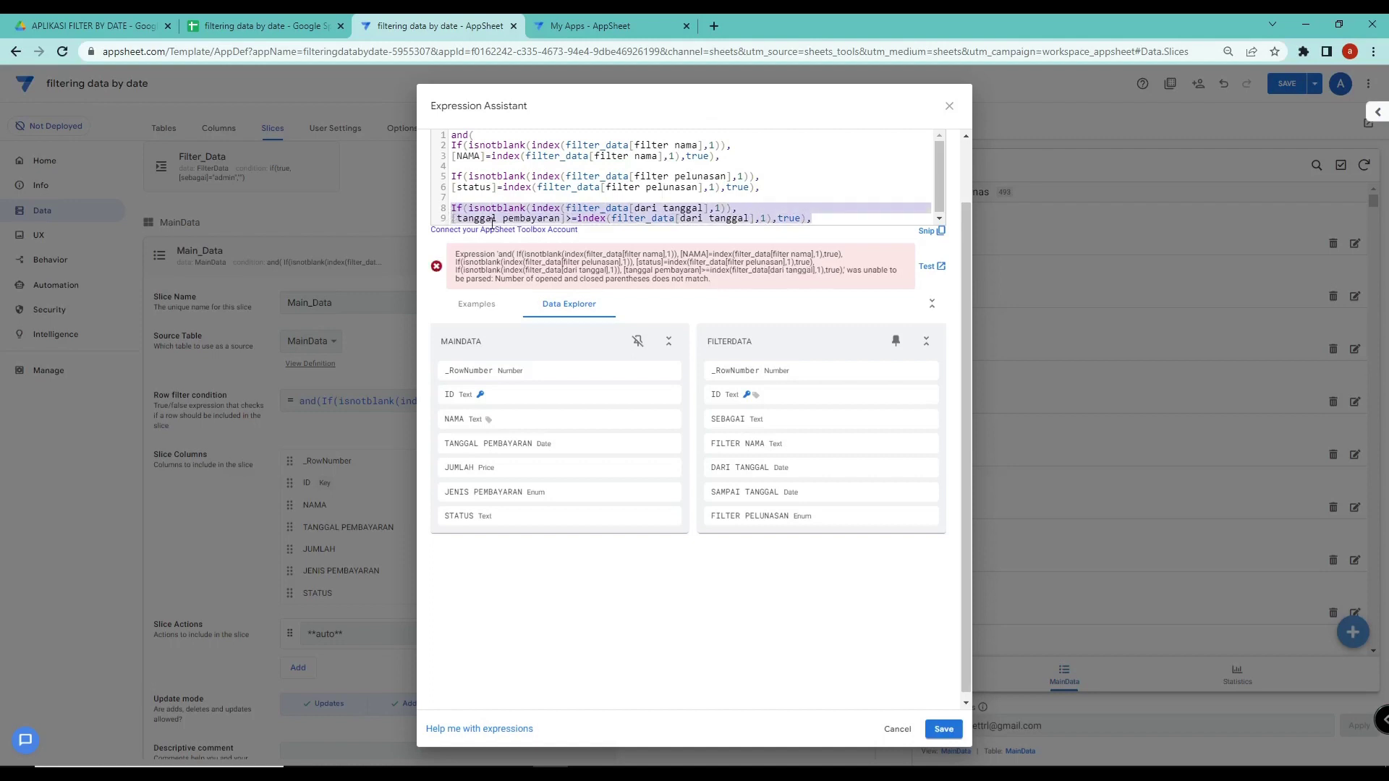
{"action": "left_click", "coordinate": [833, 220]}
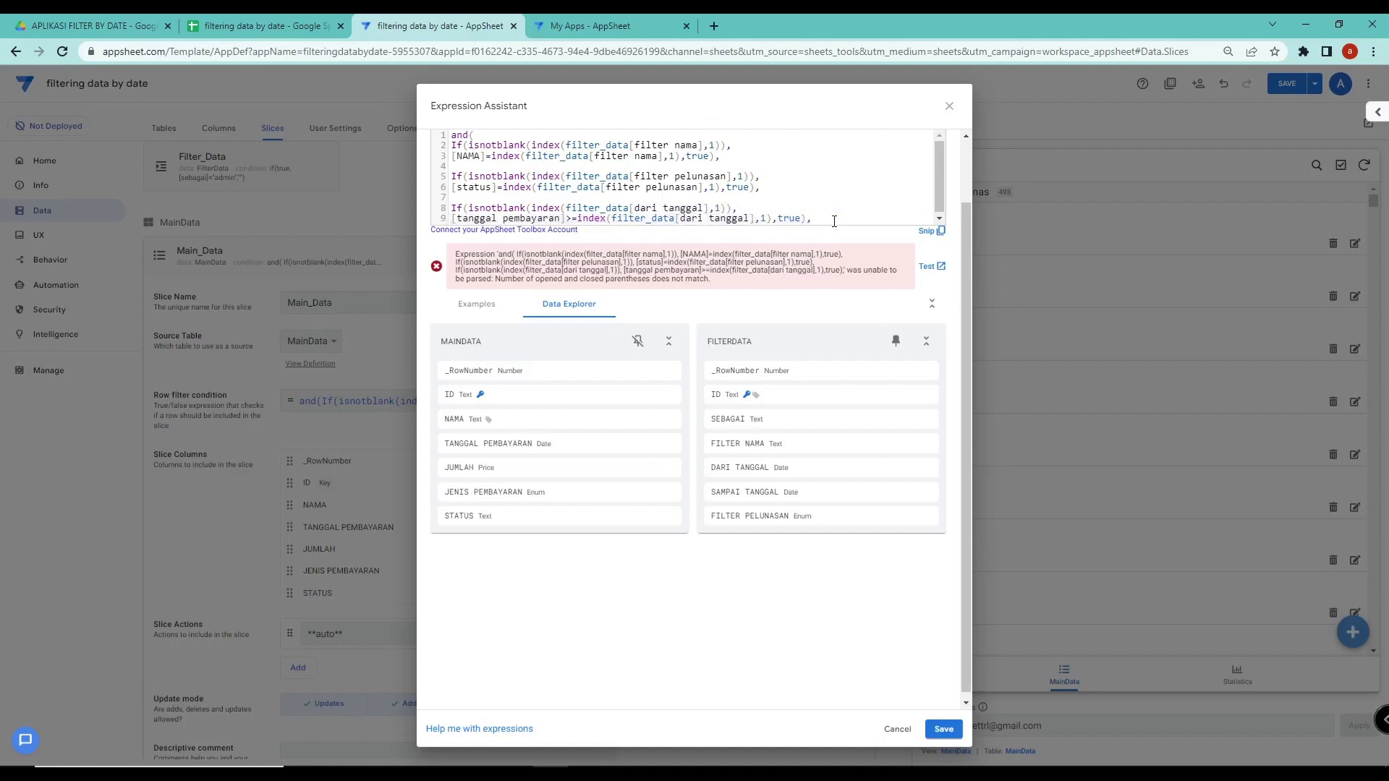
{"action": "key", "text": "Return"}
{"action": "key", "text": "Return"}
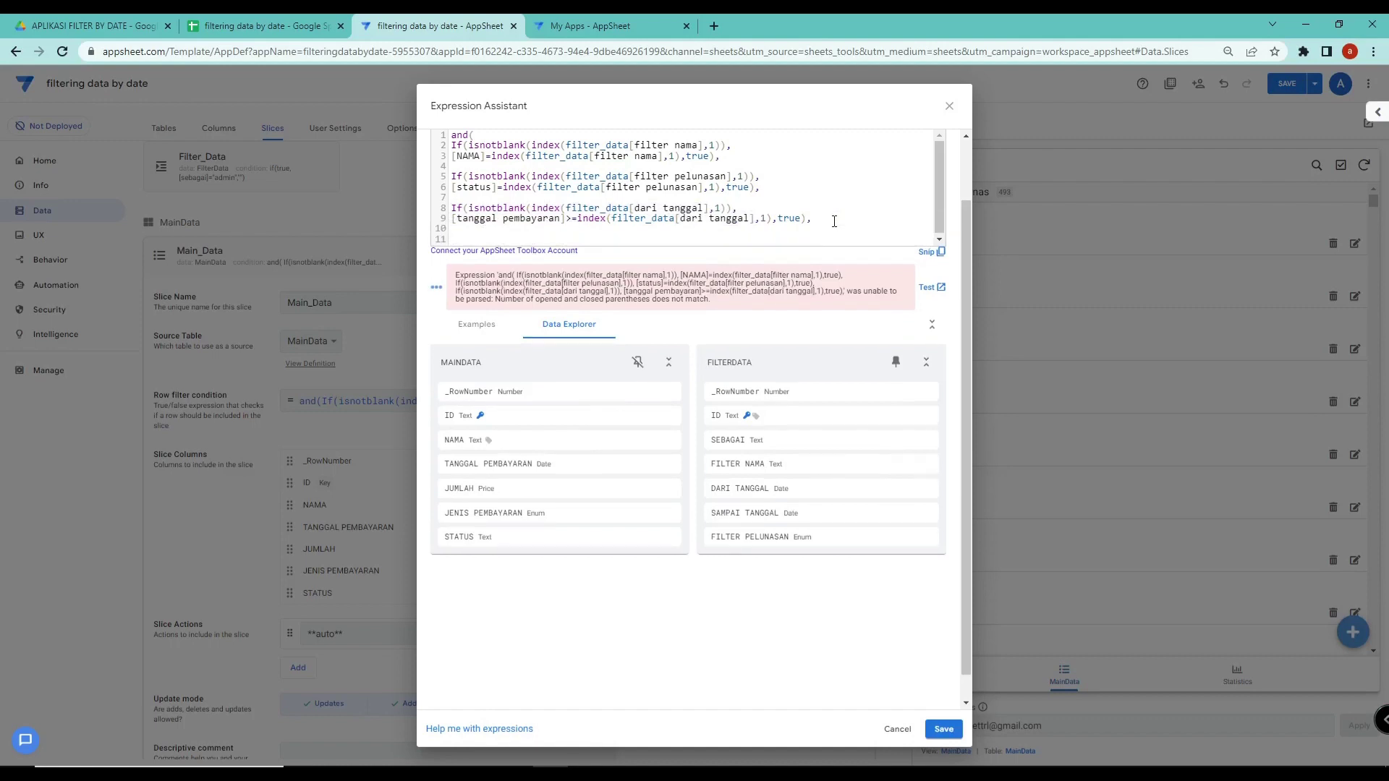
{"action": "key", "text": "ctrl+v"}
{"action": "key", "text": "Escape"}
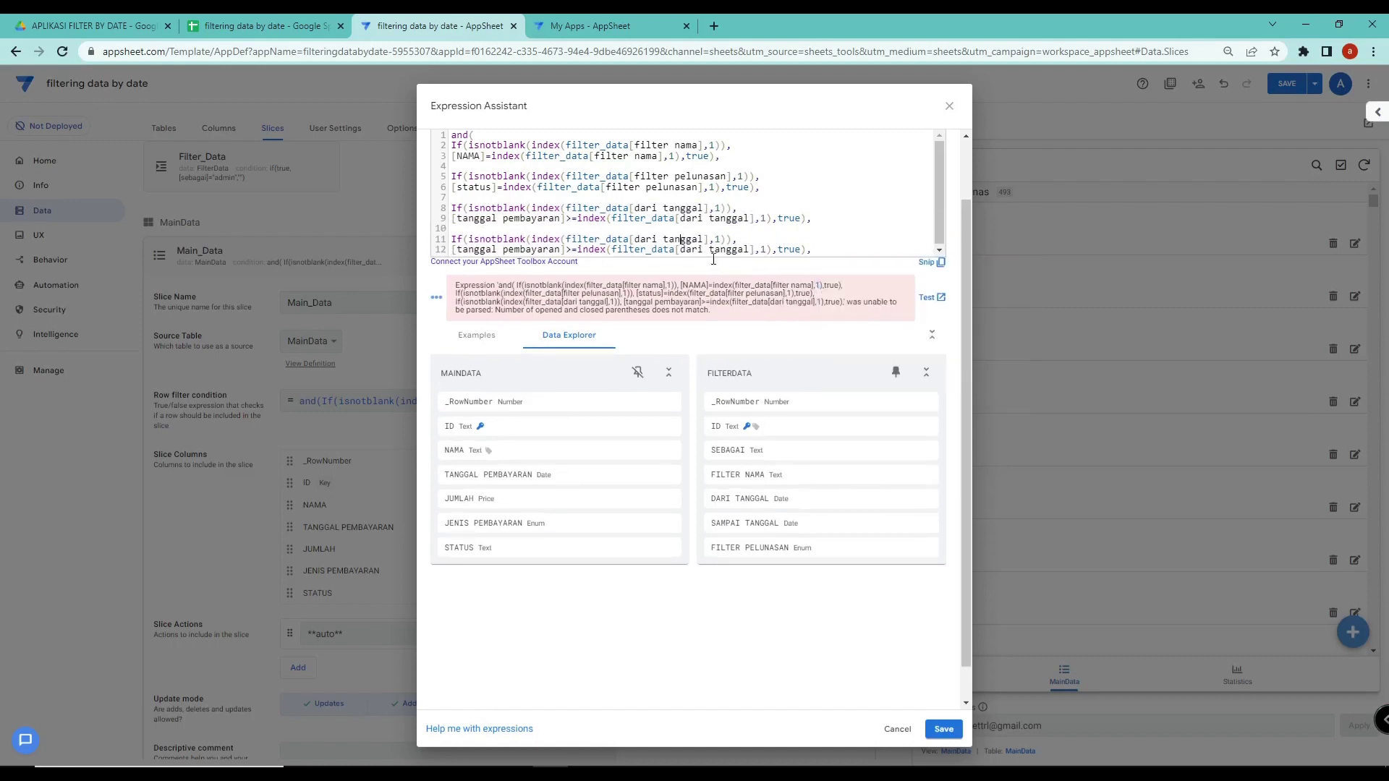
Check SAMPAI TANGGAL and the payment dates in the Google Sheet, and replace dari with sampai in the fourth If block's isnotblank condition in AppSheet
{"action": "left_click", "coordinate": [289, 26]}
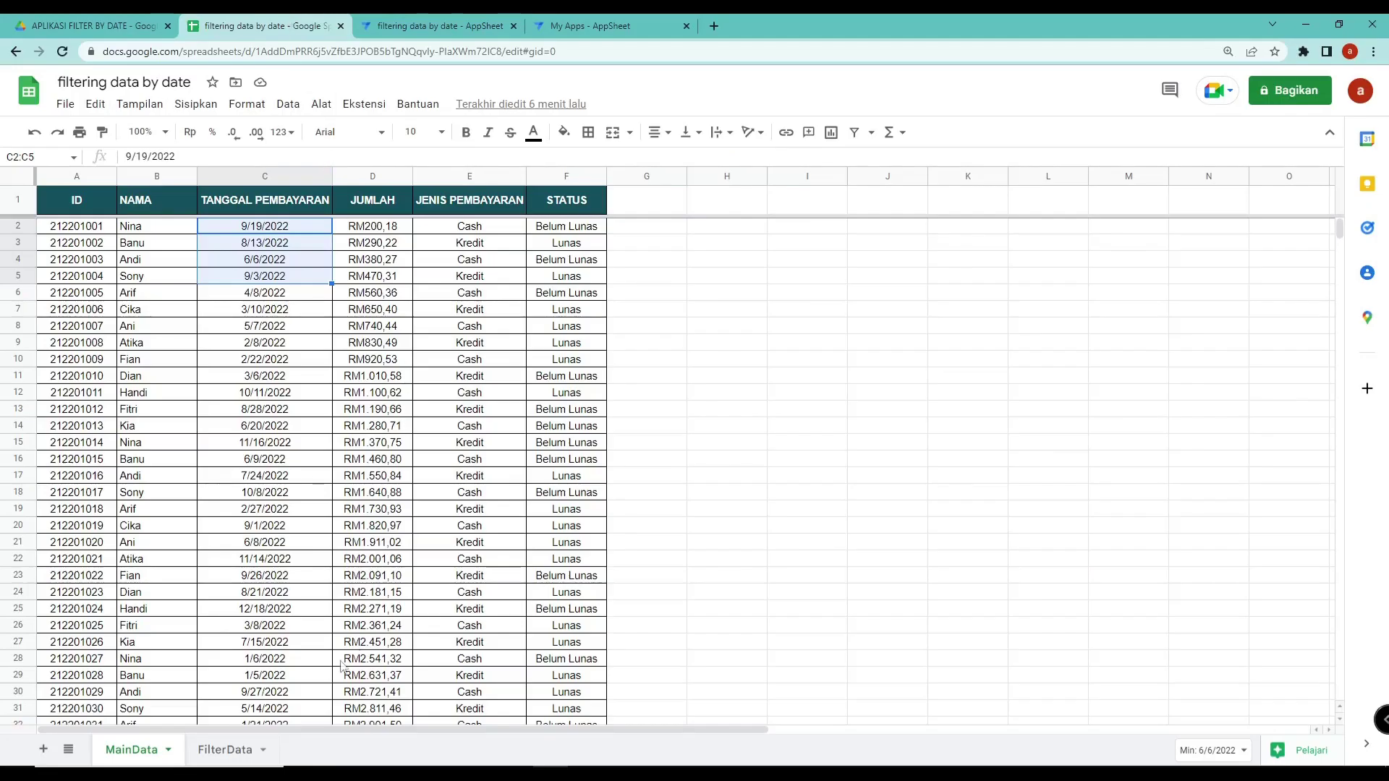
{"action": "left_click", "coordinate": [224, 749]}
{"action": "left_click_drag", "start_coordinate": [414, 253], "coordinate": [419, 313]}
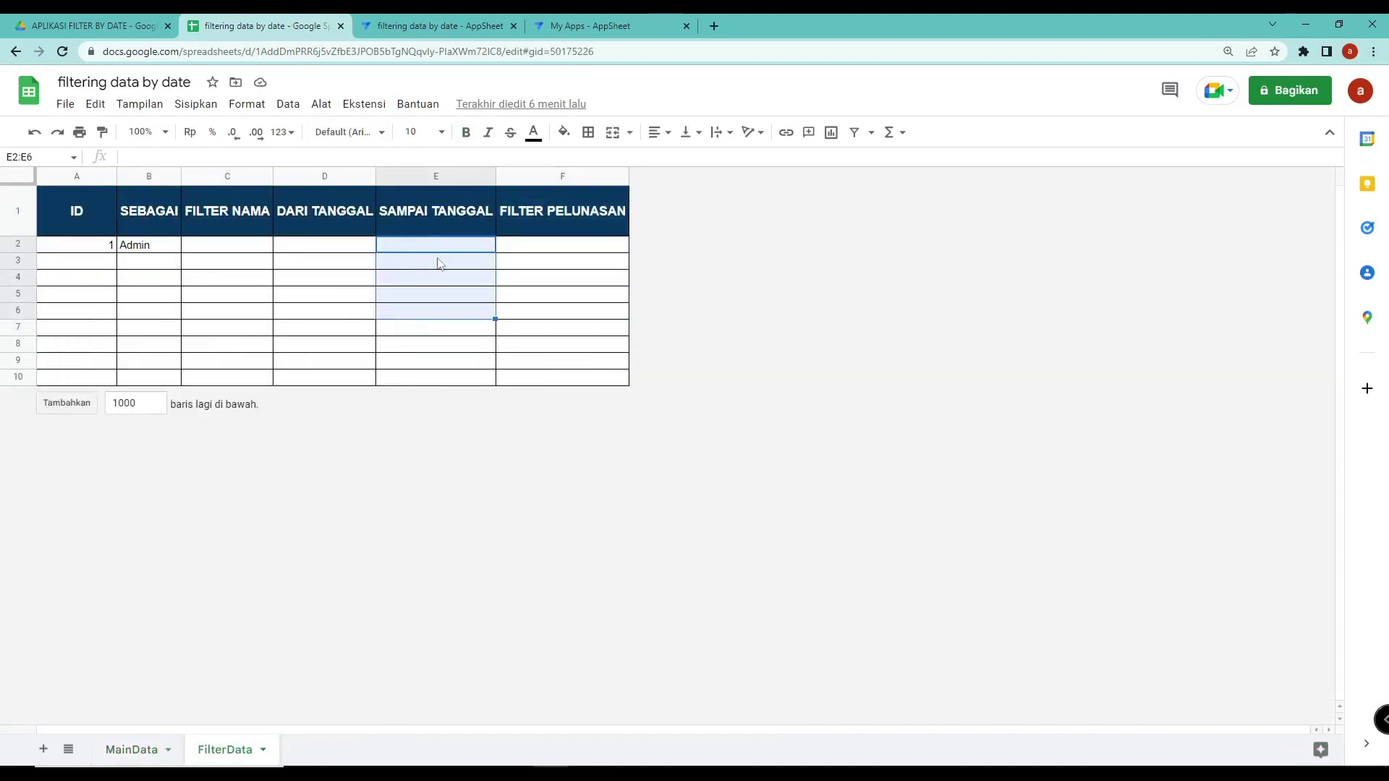
{"action": "left_click", "coordinate": [134, 750]}
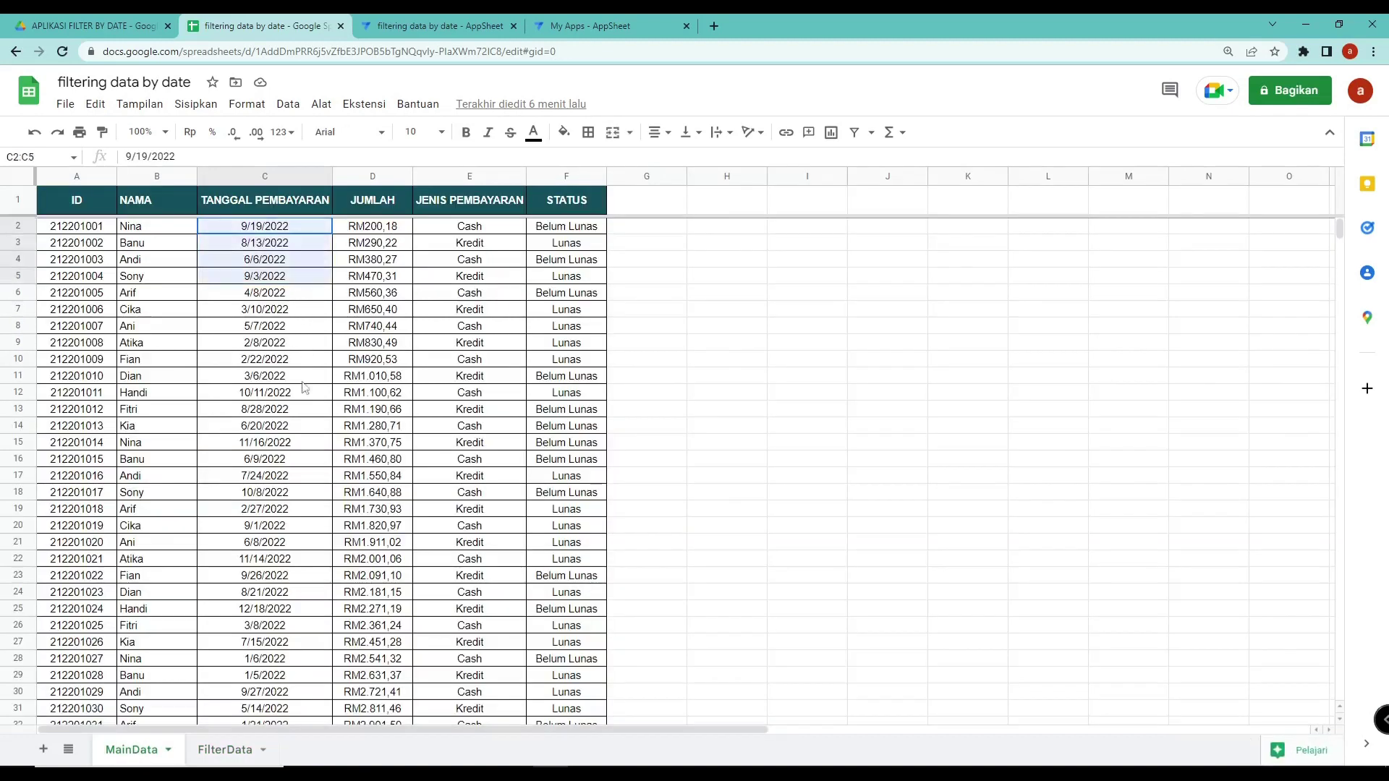
{"action": "left_click", "coordinate": [448, 22]}
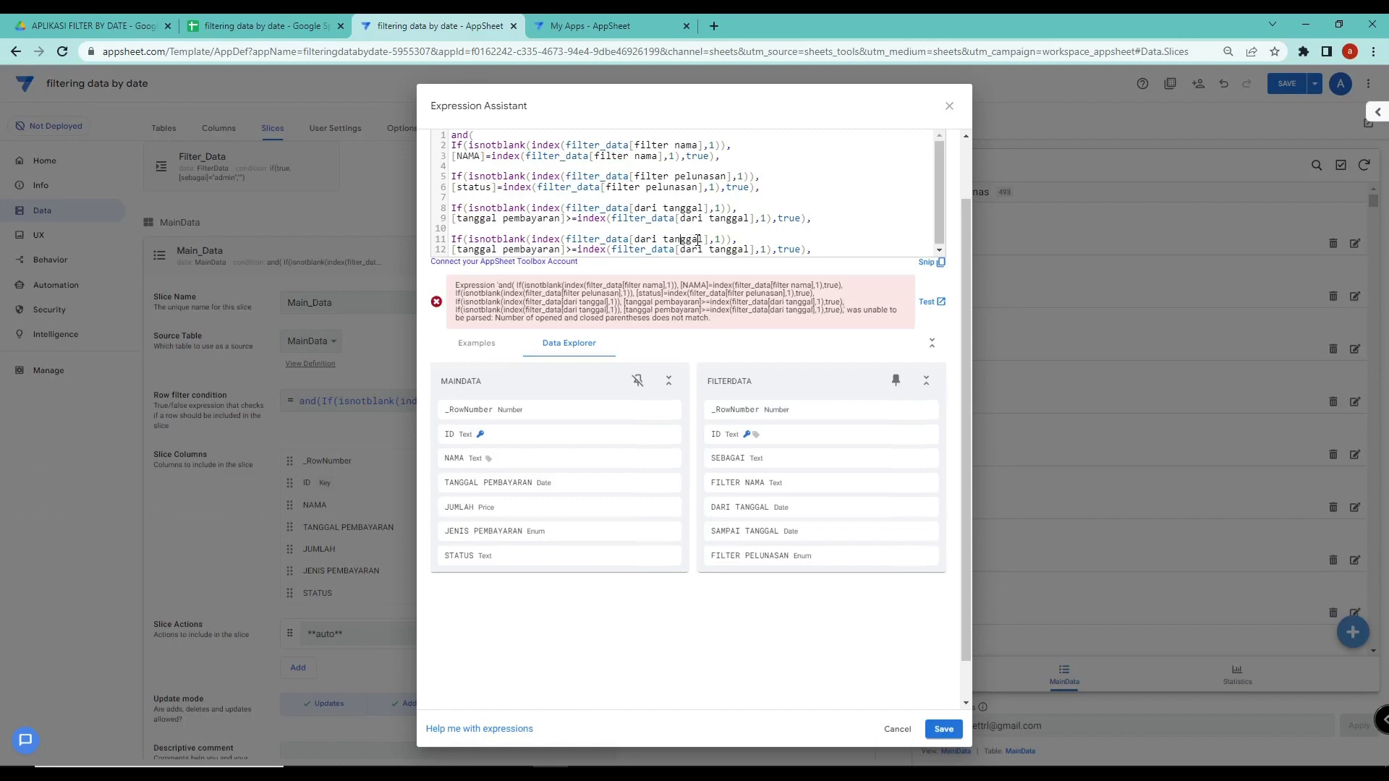
{"action": "left_click_drag", "start_coordinate": [700, 239], "coordinate": [637, 240]}
{"action": "type", "text": "sampai"}
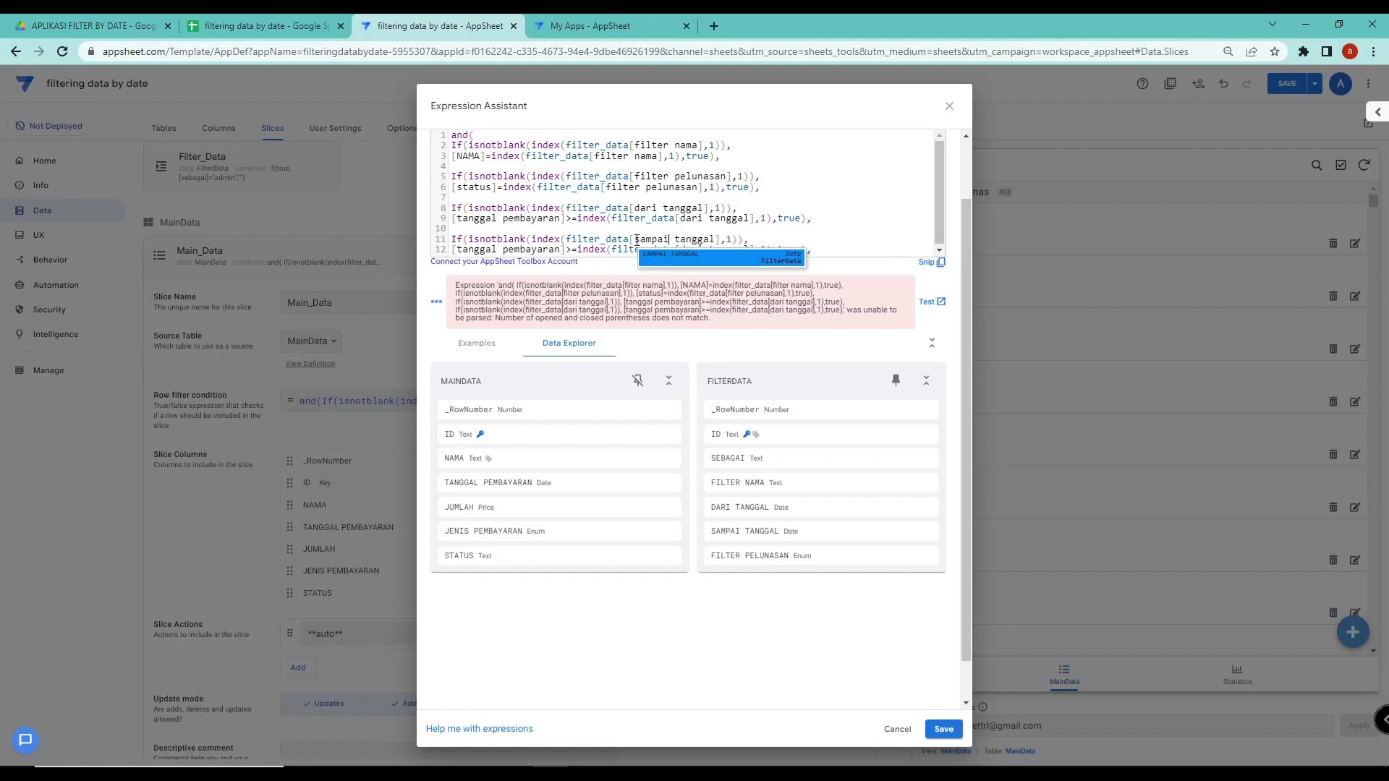
{"action": "left_click", "coordinate": [637, 240]}
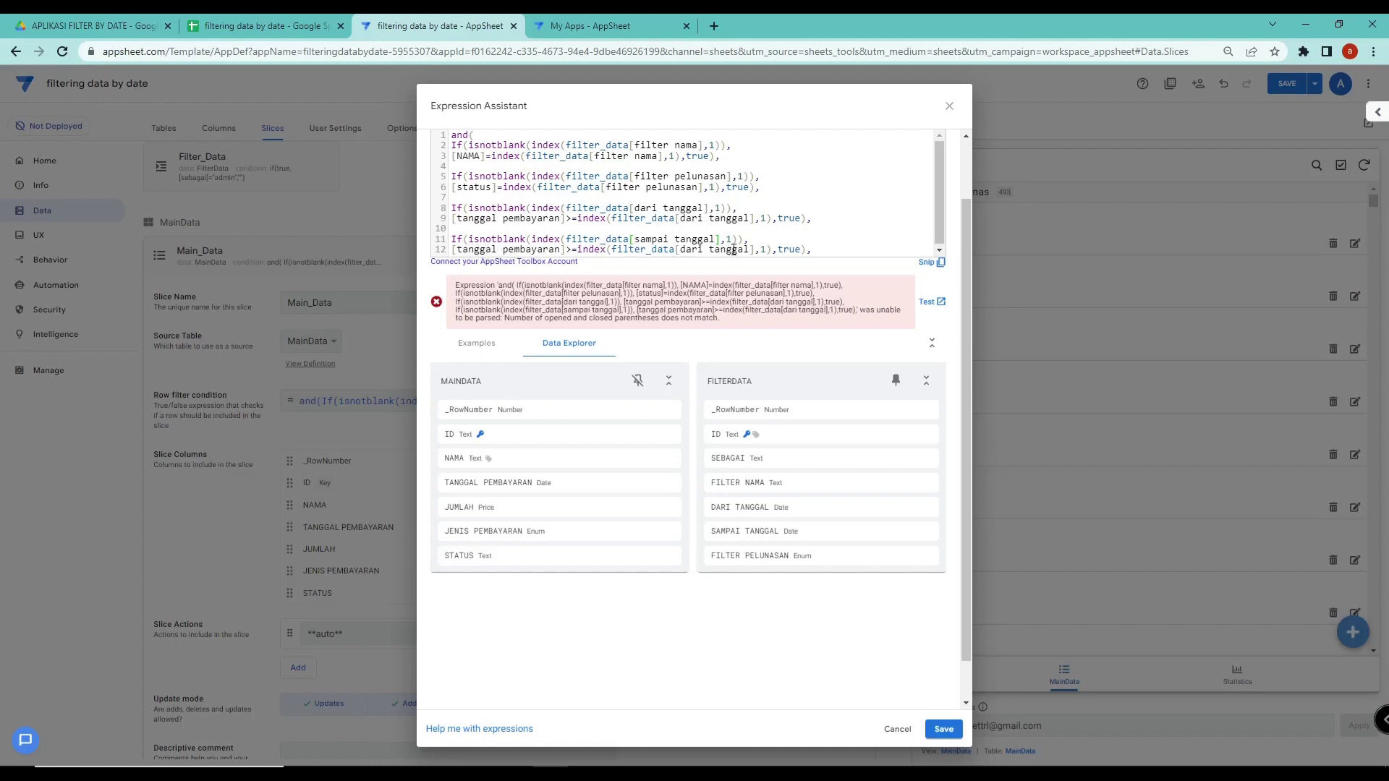
Make the fourth If block compare [tanggal pembayaran]<=index(filter_data[sampai tanggal],1), and end the expression with a closing parenthesis for and(
{"action": "left_click_drag", "start_coordinate": [704, 249], "coordinate": [683, 250]}
{"action": "type", "text": "sampai"}
{"action": "left_click", "coordinate": [733, 234]}
{"action": "left_click", "coordinate": [568, 250]}
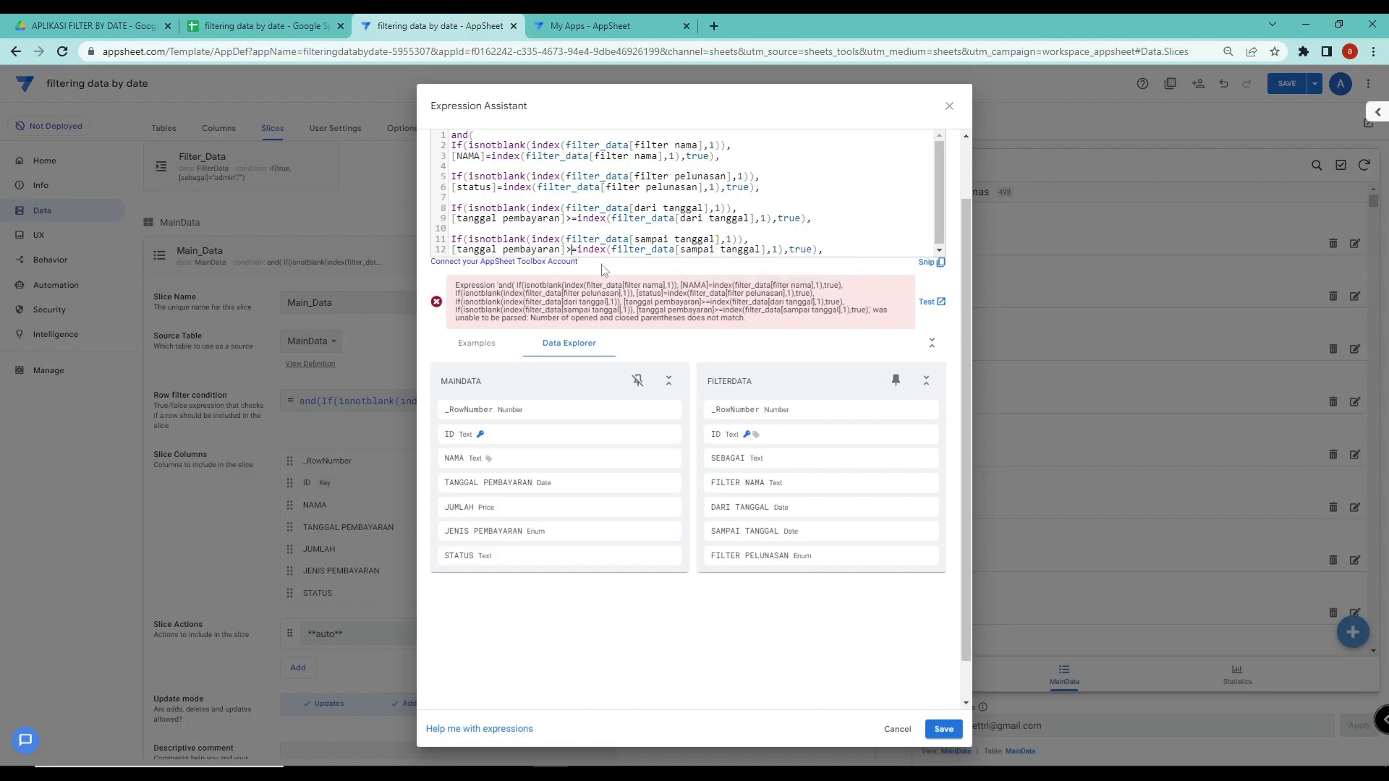
{"action": "key", "text": "BackSpace"}
{"action": "type", "text": "<"}
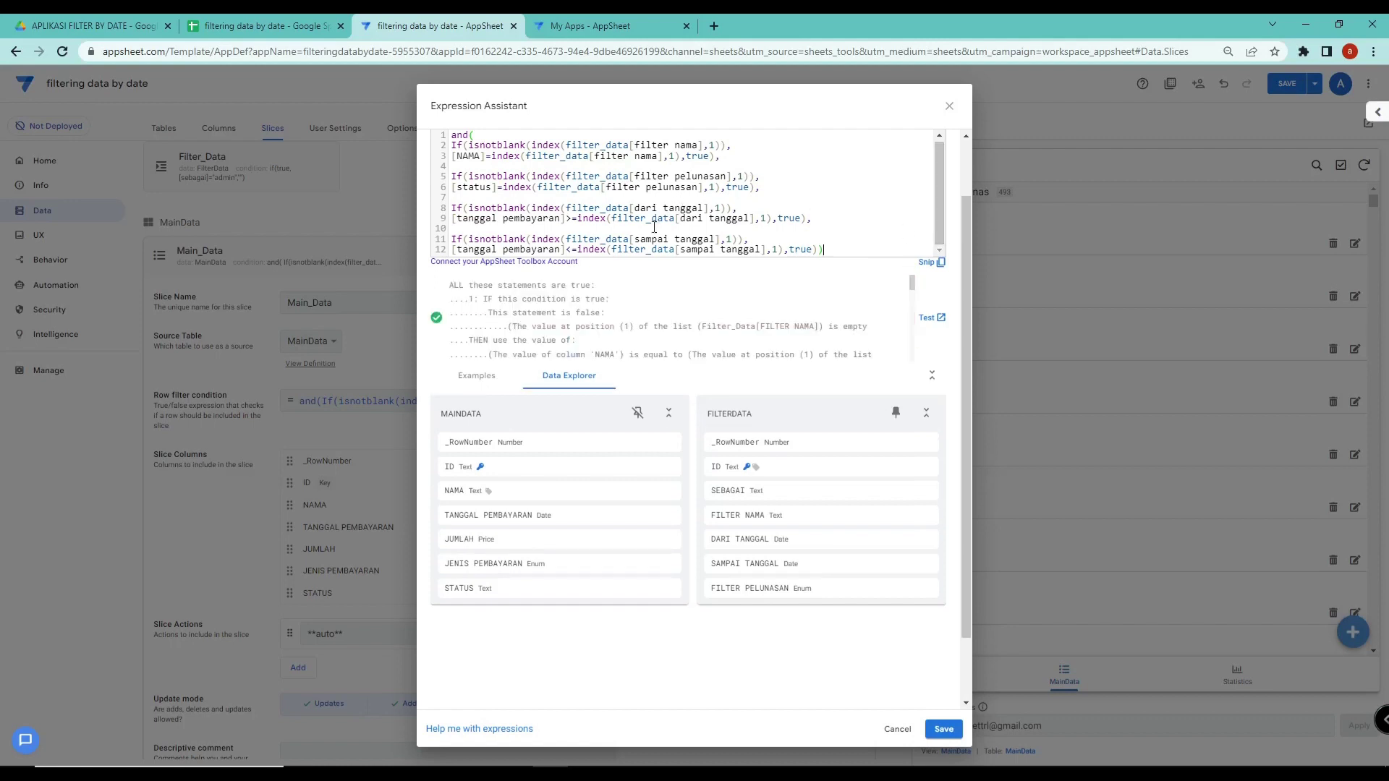
Review and save the Main_Data slice's row filter expression, and save the app
{"action": "scroll", "coordinate": [644, 323], "scroll_direction": "down", "scroll_amount": 2}
{"action": "scroll", "coordinate": [644, 322], "scroll_direction": "up", "scroll_amount": 5}
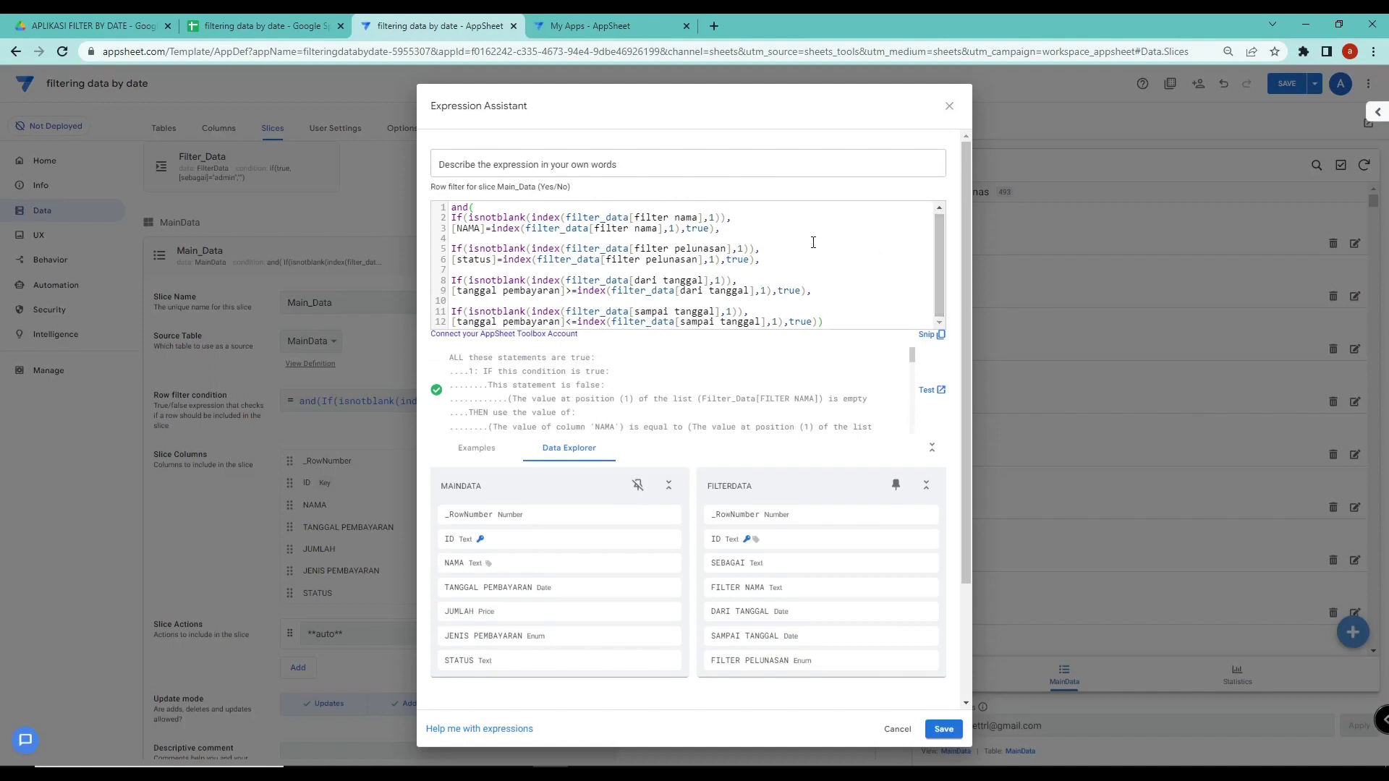
{"action": "left_click", "coordinate": [941, 731]}
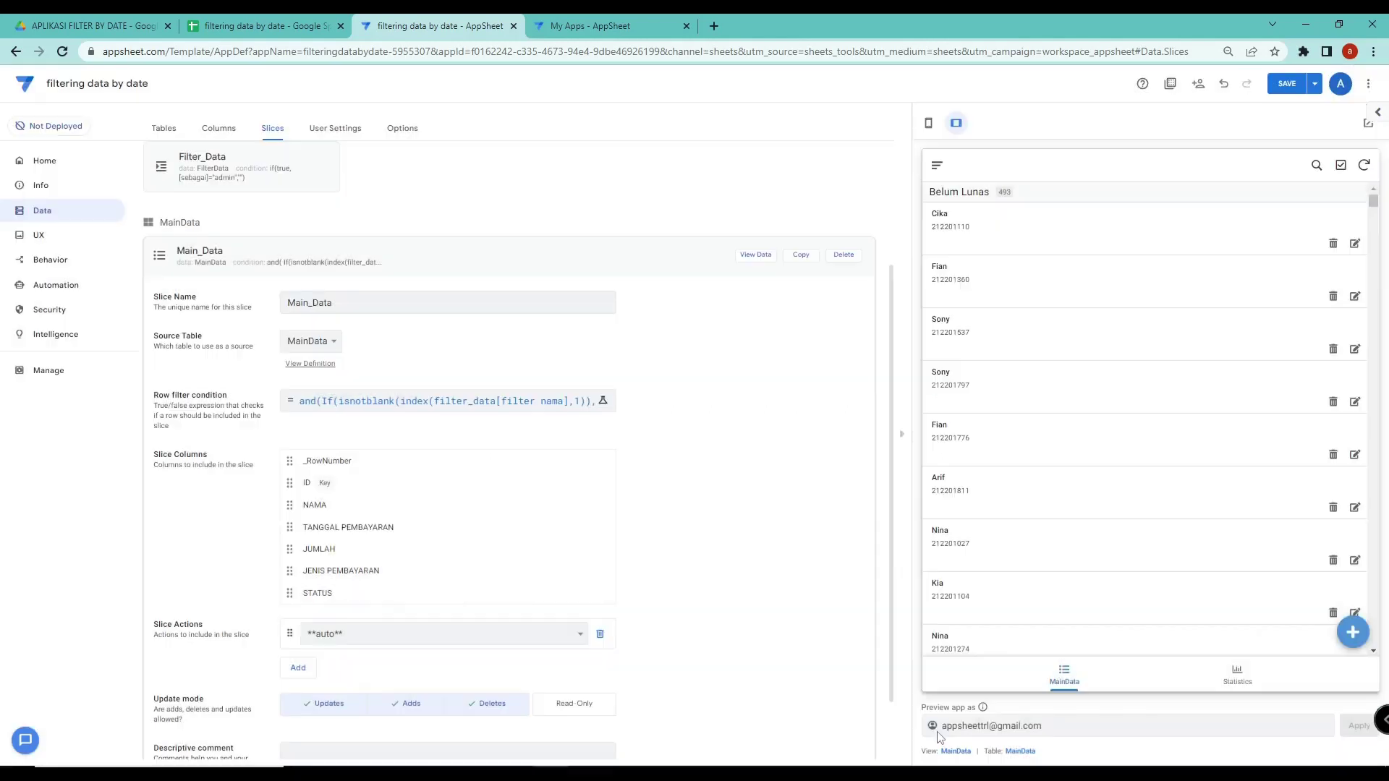
{"action": "left_click", "coordinate": [537, 404]}
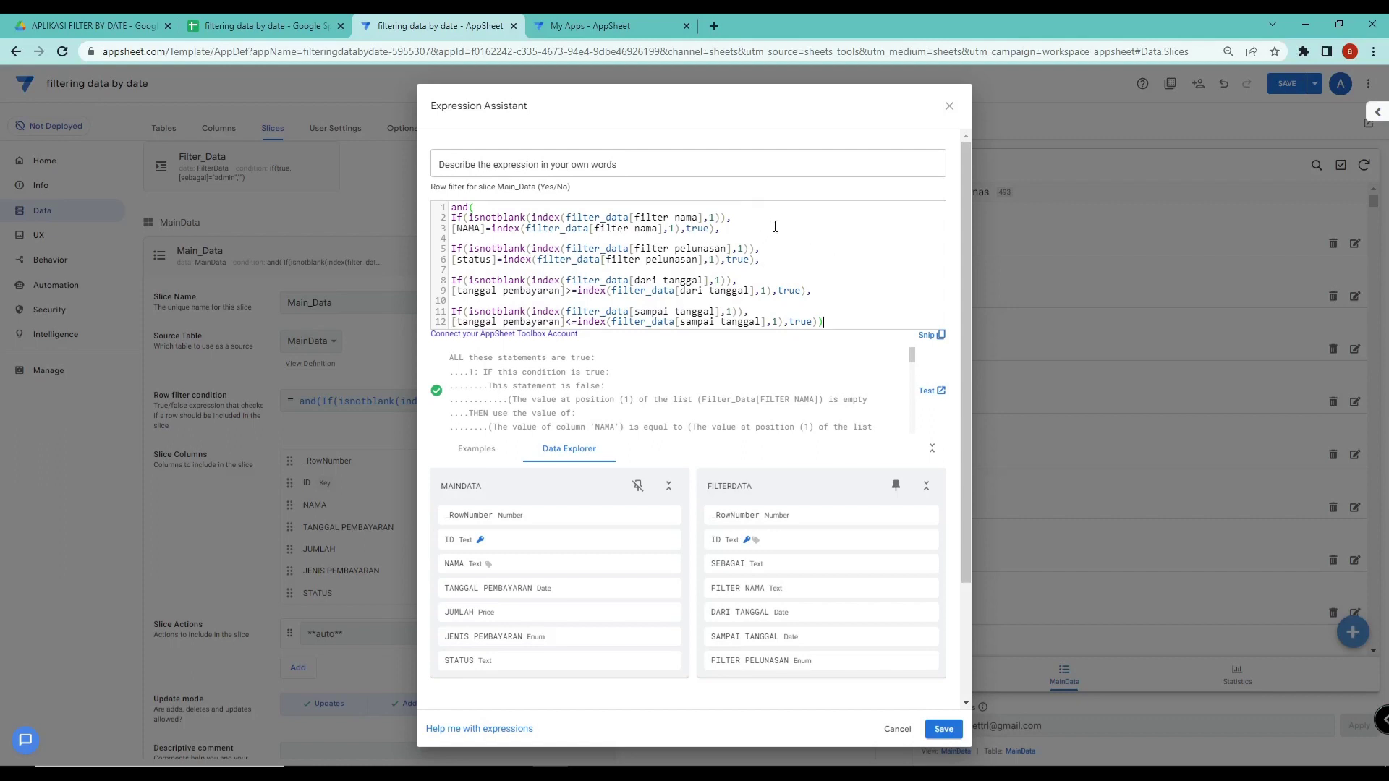
{"action": "left_click", "coordinate": [943, 728]}
{"action": "left_click", "coordinate": [1279, 88]}
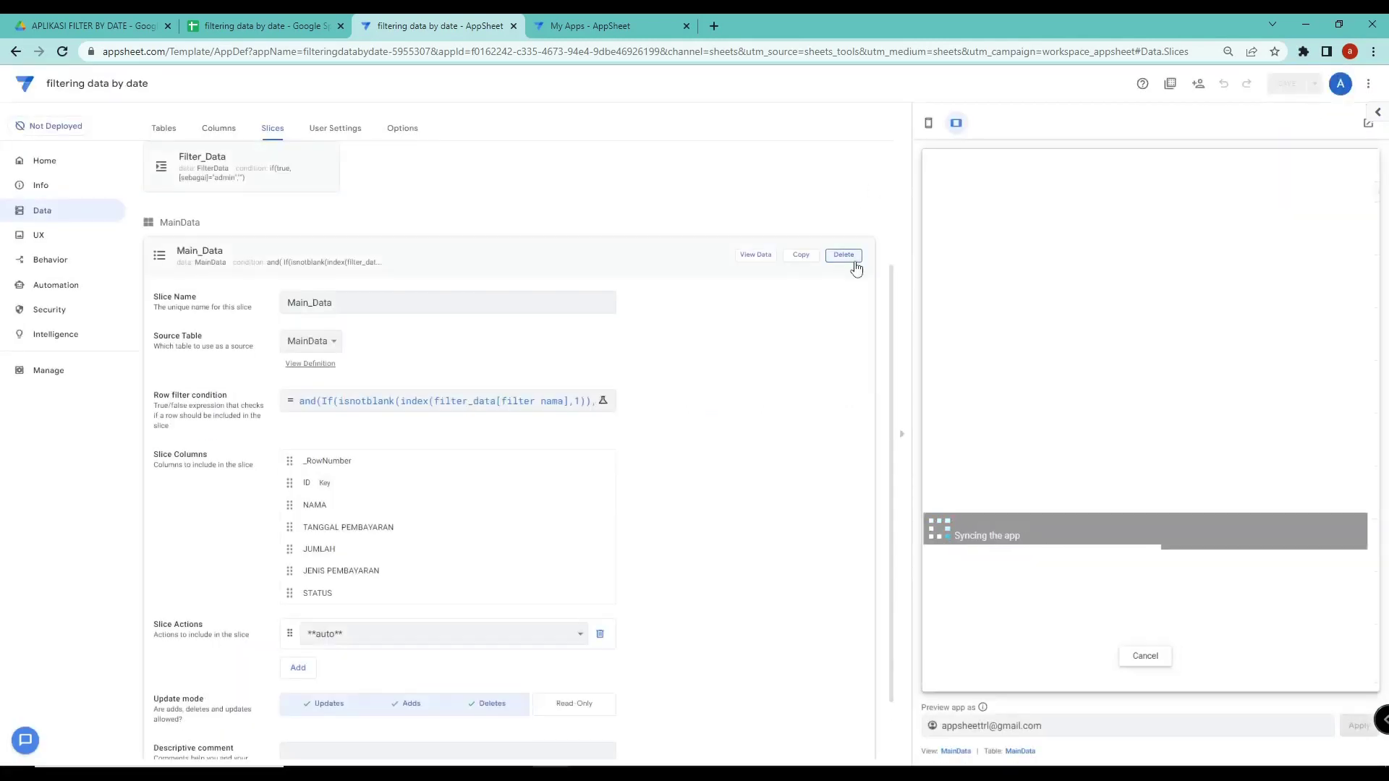
{"action": "left_click", "coordinate": [606, 264]}
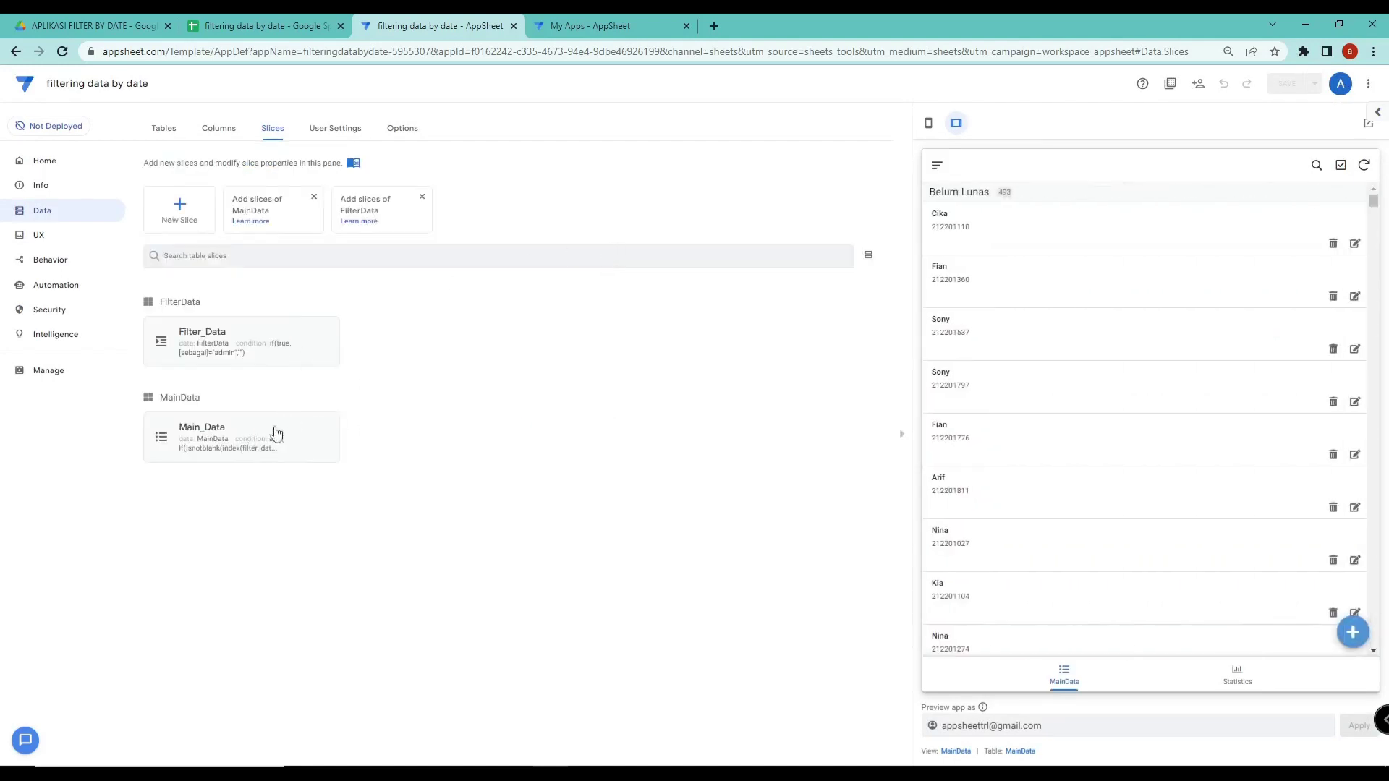
Create a new UX view named FILTER for the Filter_Data slice with the detail view type
{"action": "left_click", "coordinate": [47, 235]}
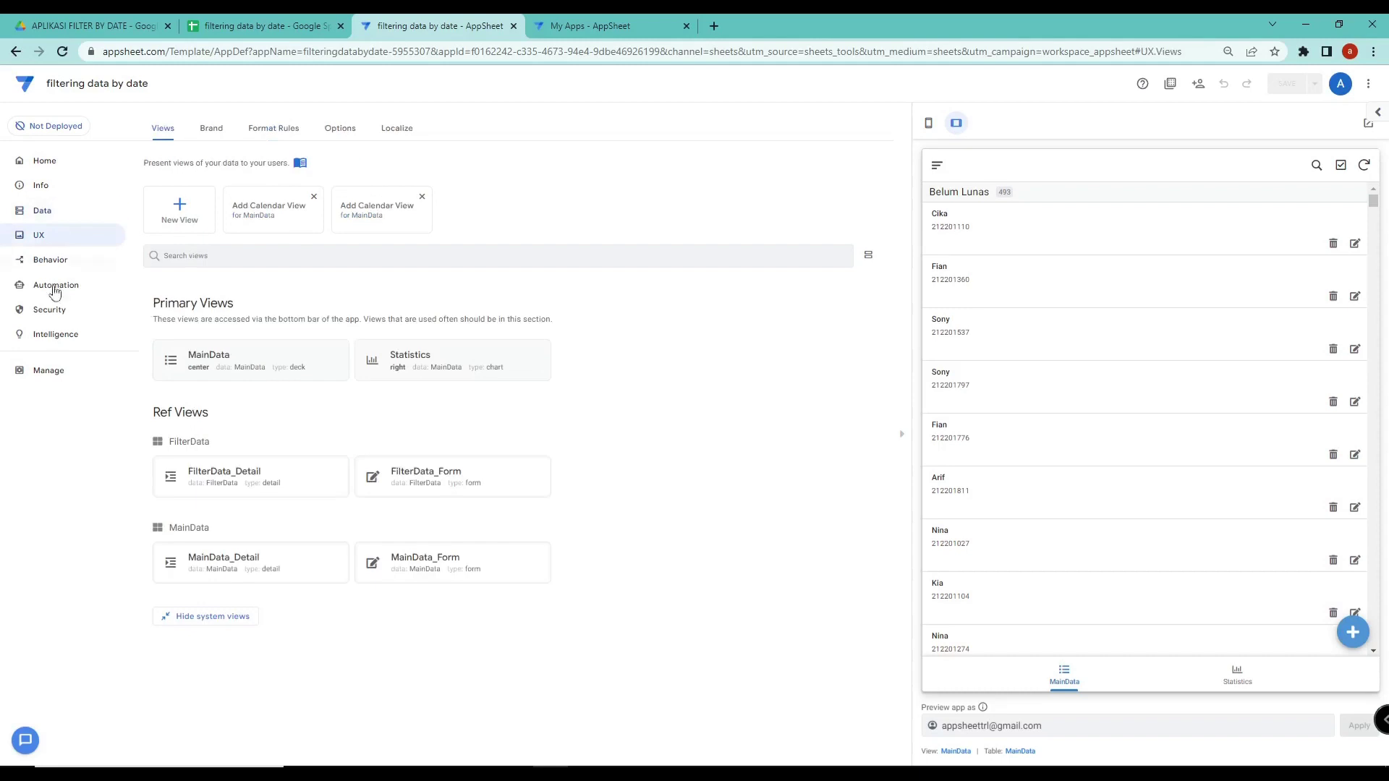
{"action": "left_click", "coordinate": [173, 216]}
{"action": "left_click", "coordinate": [337, 246]}
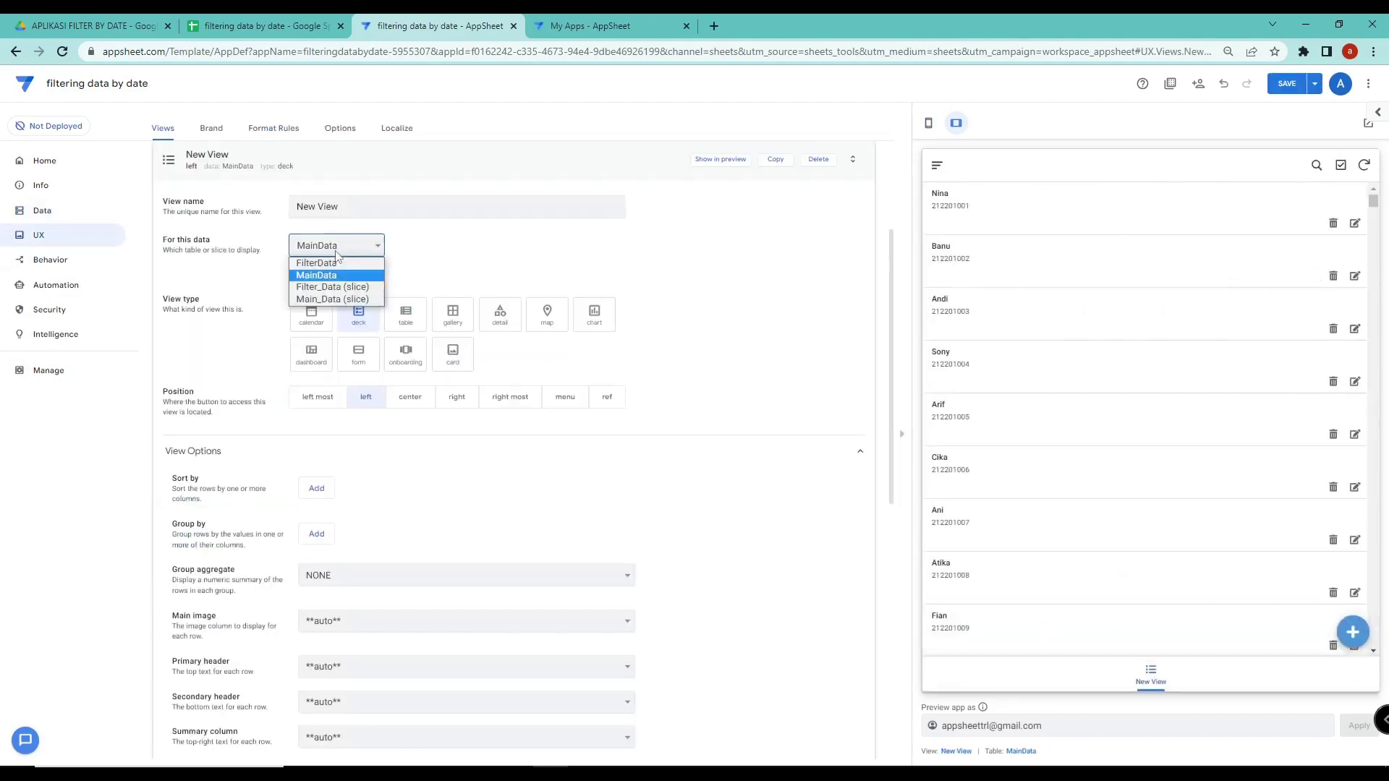
{"action": "left_click", "coordinate": [340, 288]}
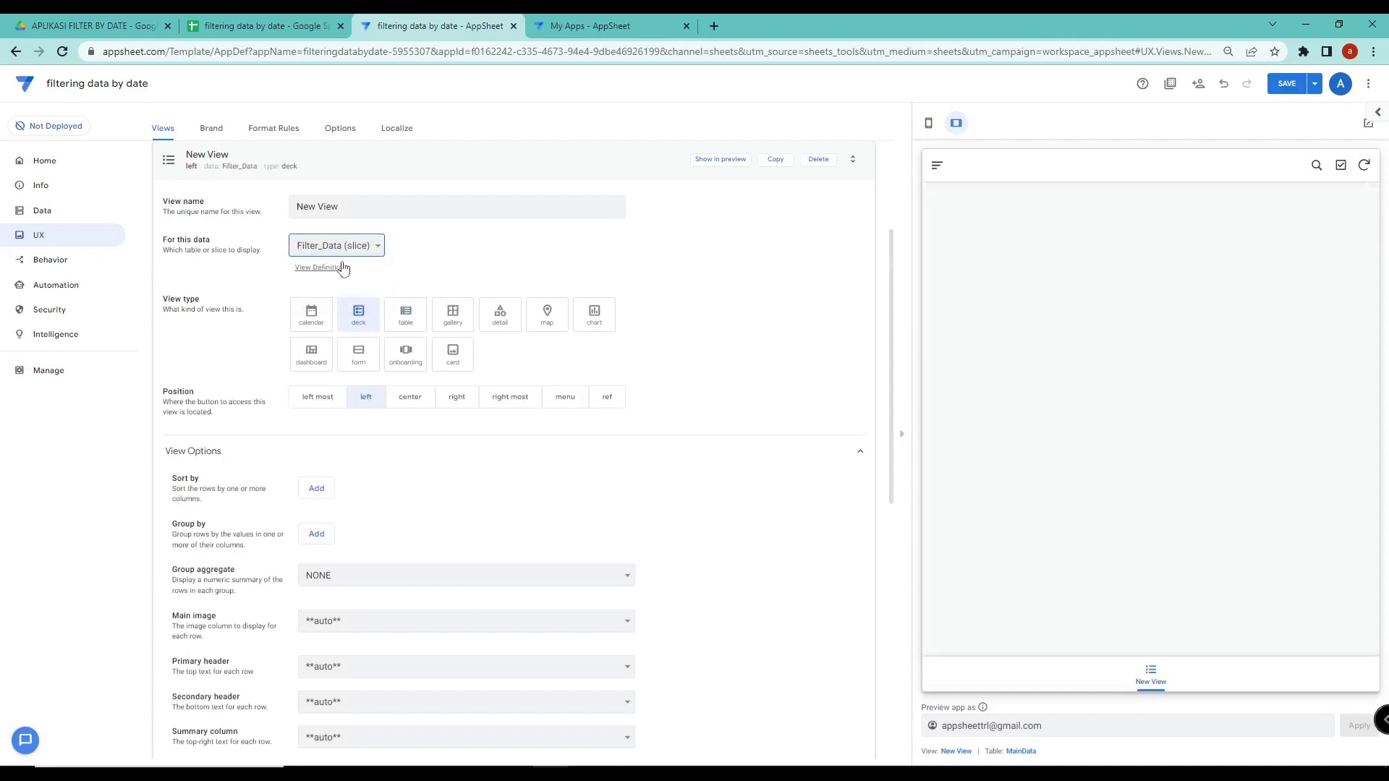
{"action": "left_click_drag", "start_coordinate": [360, 207], "coordinate": [264, 213]}
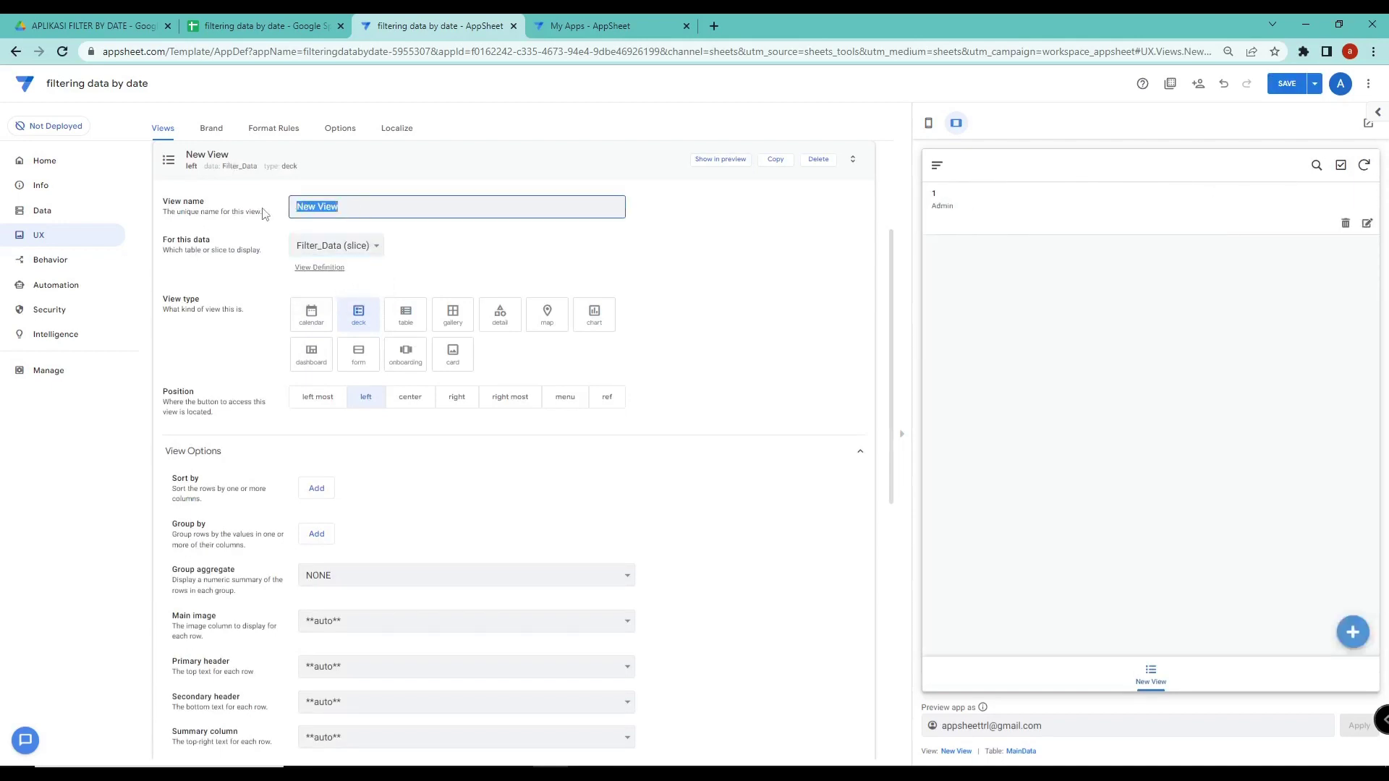
{"action": "key", "text": "Caps_Lock"}
{"action": "type", "text": "FILTER"}
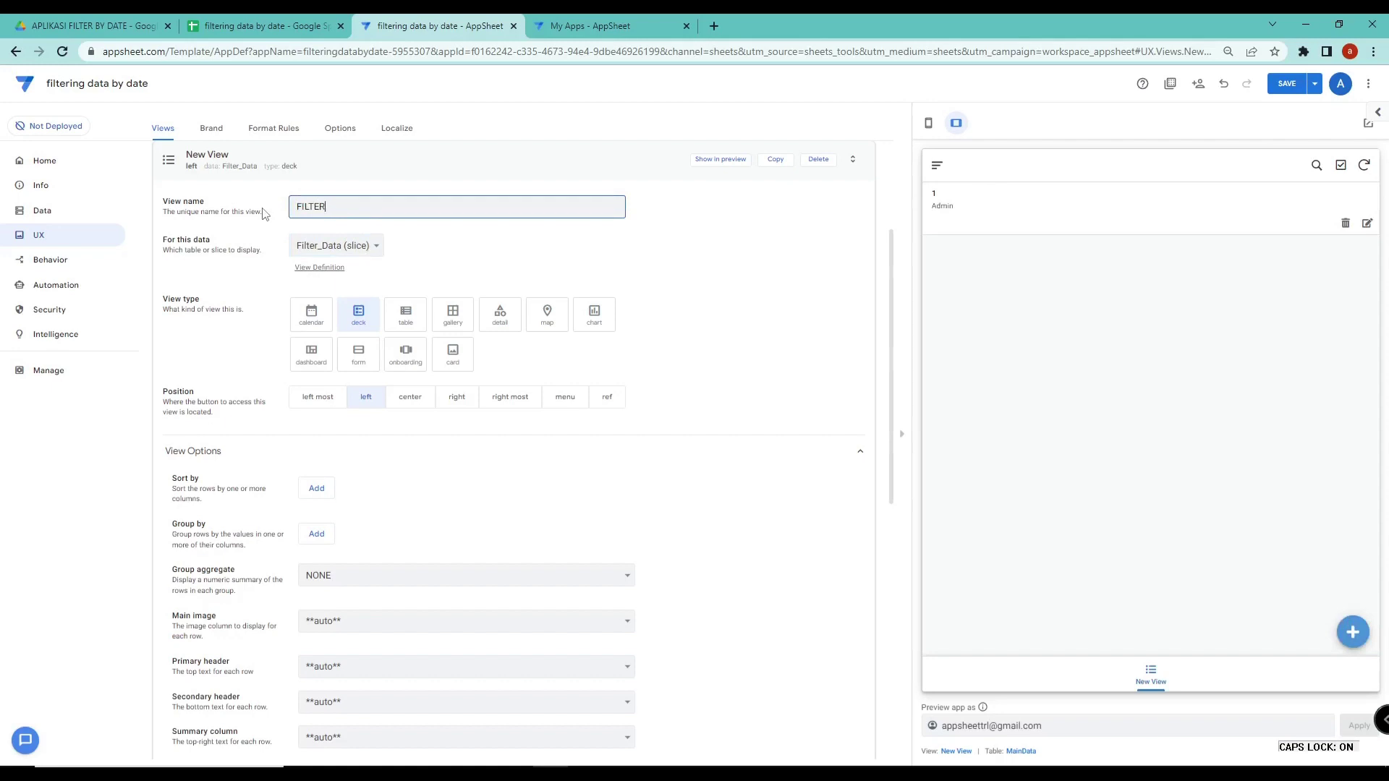
{"action": "key", "text": "Caps_Lock"}
{"action": "left_click", "coordinate": [498, 321]}
Make FILTER NAMA, DARI TANGGAL, SAMPAI TANGGAL and FILTER PELUNASAN the quick edit columns of the FILTER view, without SEBAGAI
{"action": "scroll", "coordinate": [456, 514], "scroll_direction": "down", "scroll_amount": 1}
{"action": "scroll", "coordinate": [456, 513], "scroll_direction": "down", "scroll_amount": 1}
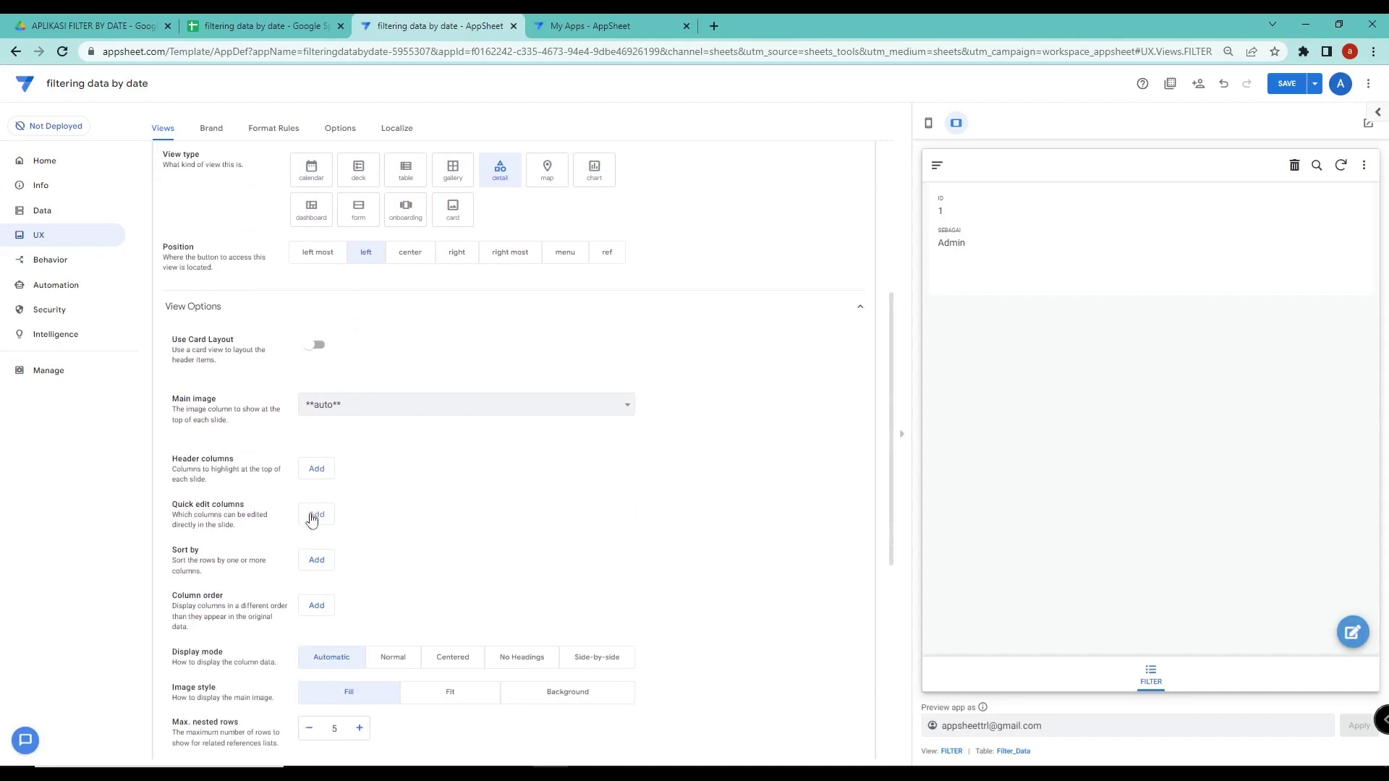
{"action": "left_click", "coordinate": [316, 515]}
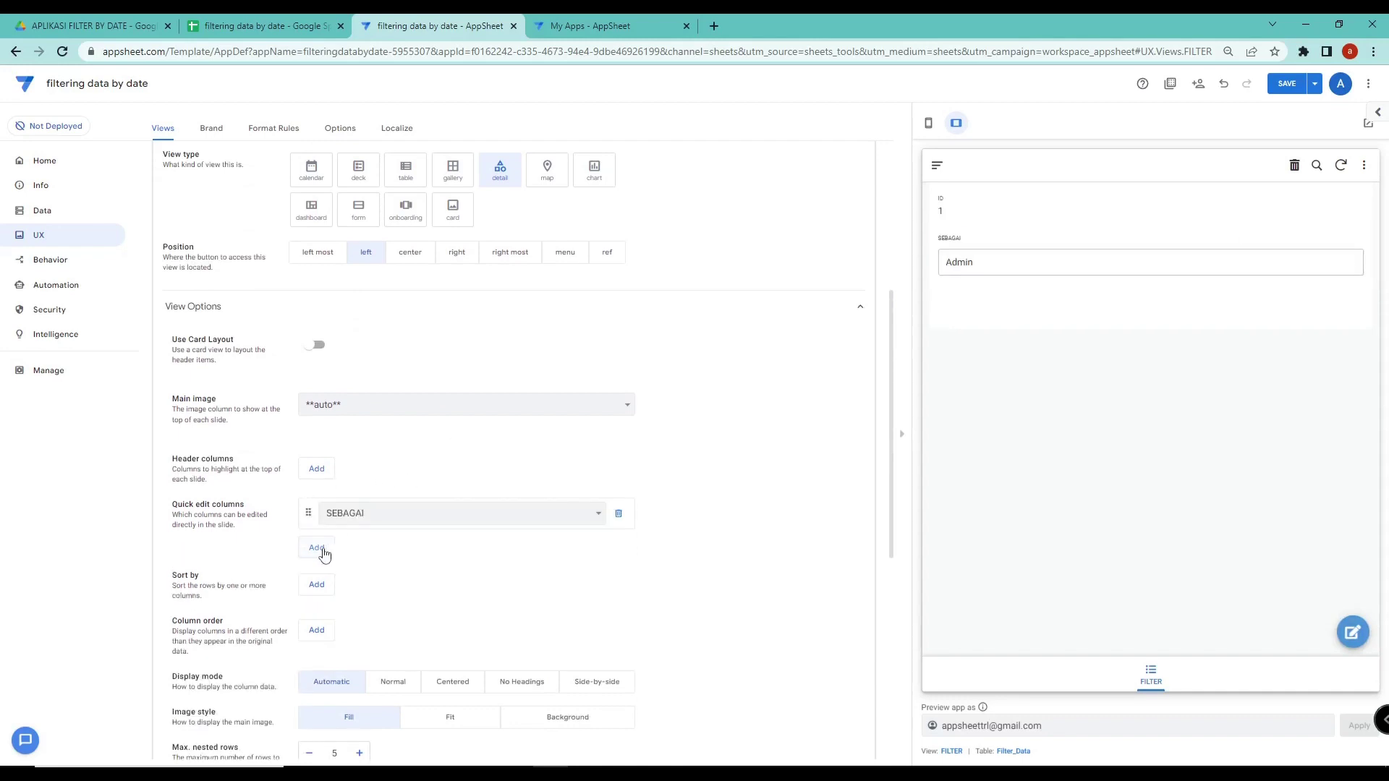
{"action": "left_click", "coordinate": [316, 547]}
{"action": "left_click", "coordinate": [316, 579]}
{"action": "left_click", "coordinate": [316, 610]}
{"action": "left_click", "coordinate": [316, 651]}
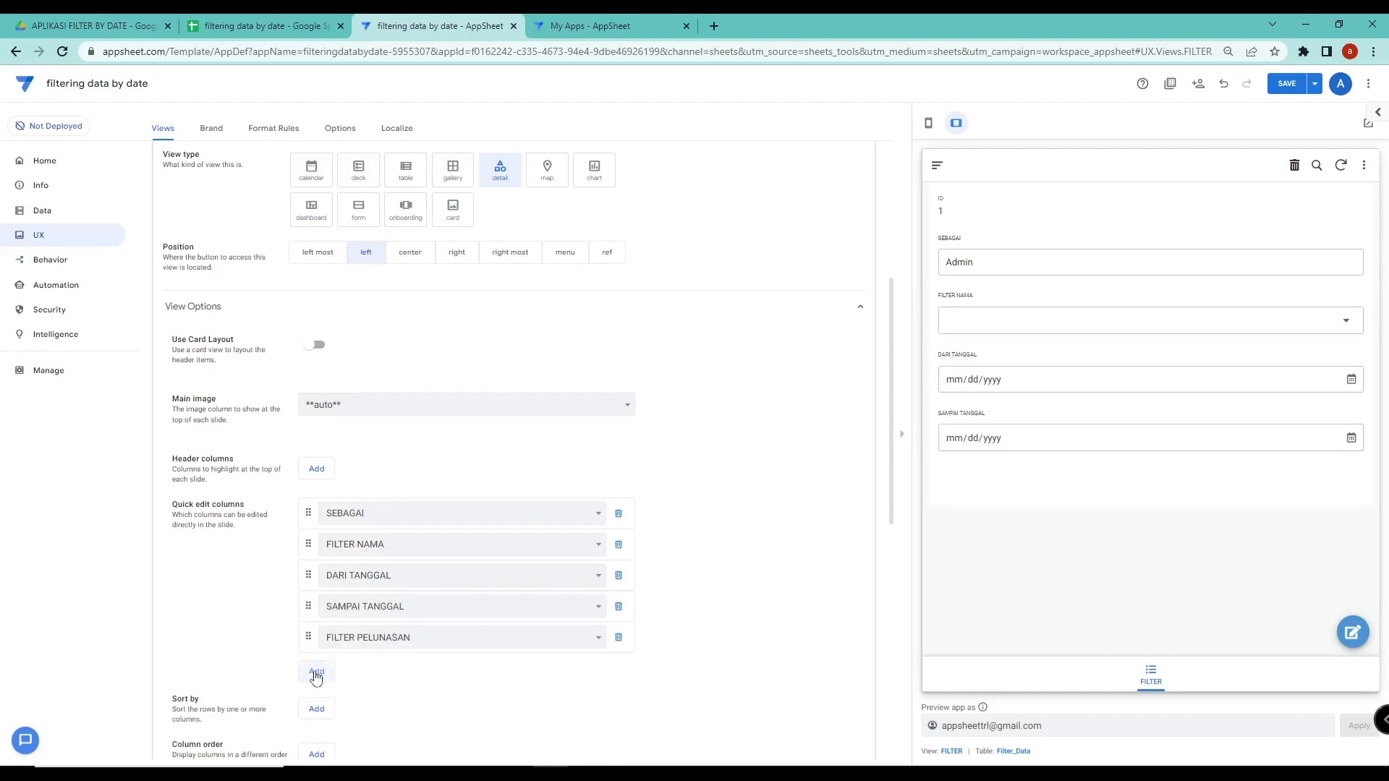
{"action": "left_click", "coordinate": [618, 513]}
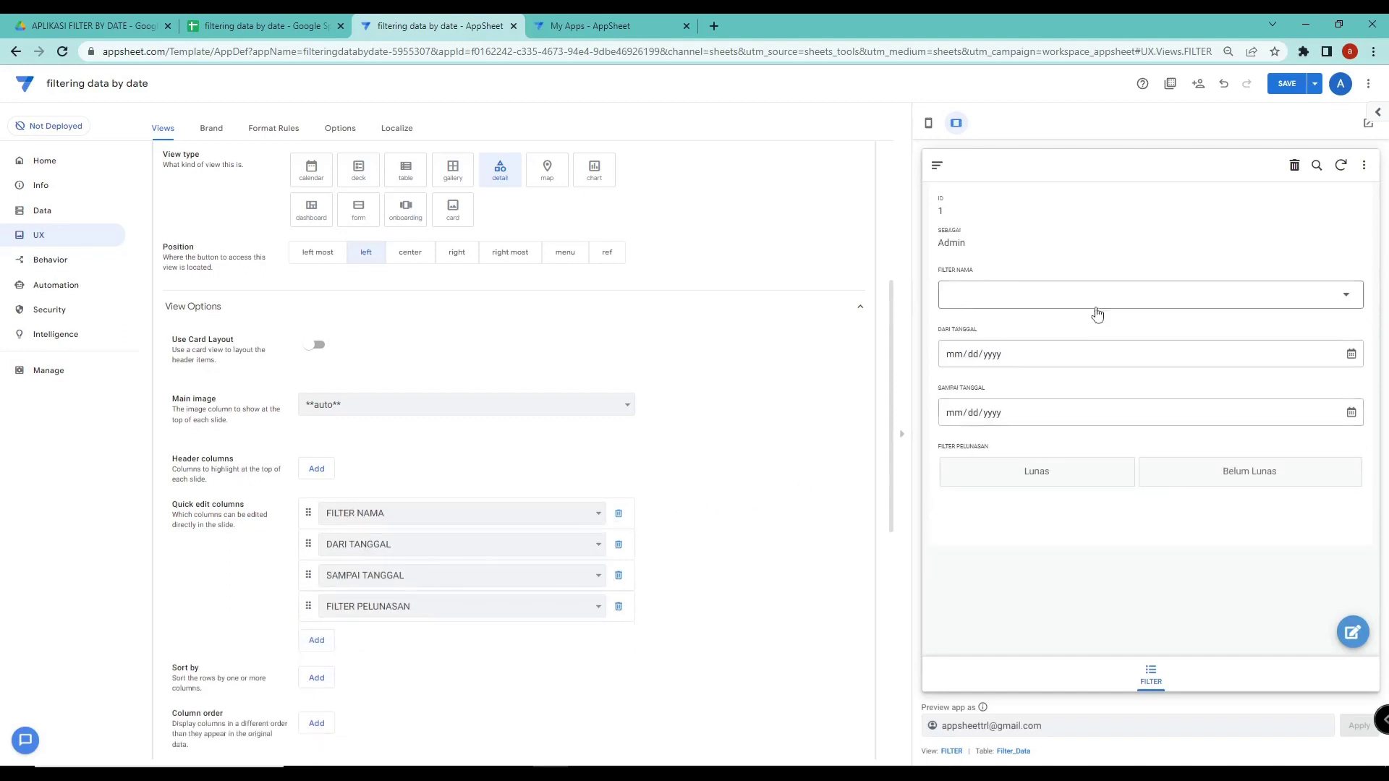
Check the FILTER NAMA options in the app preview against the NAMA column in the MainData sheet, and return to AppSheet
{"action": "left_click", "coordinate": [1090, 307]}
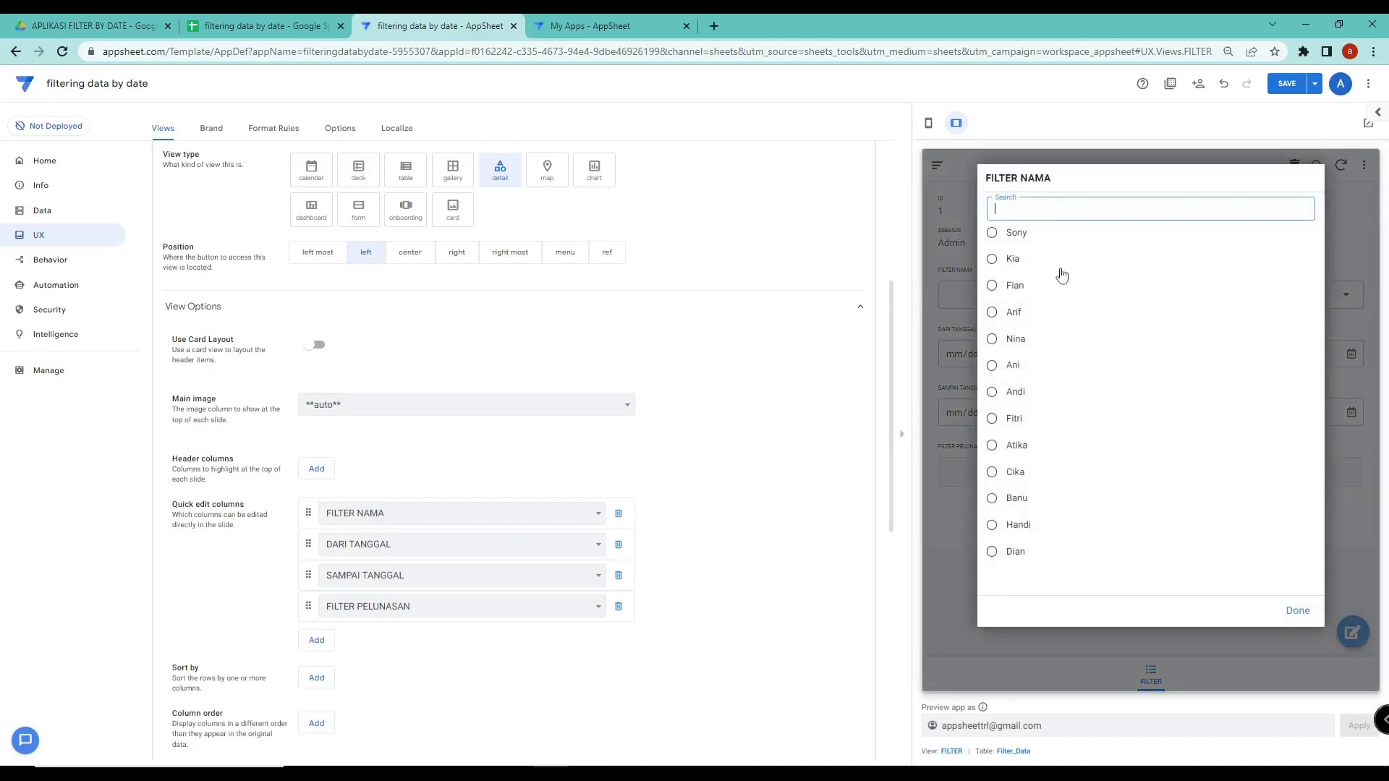
{"action": "left_click", "coordinate": [1298, 611]}
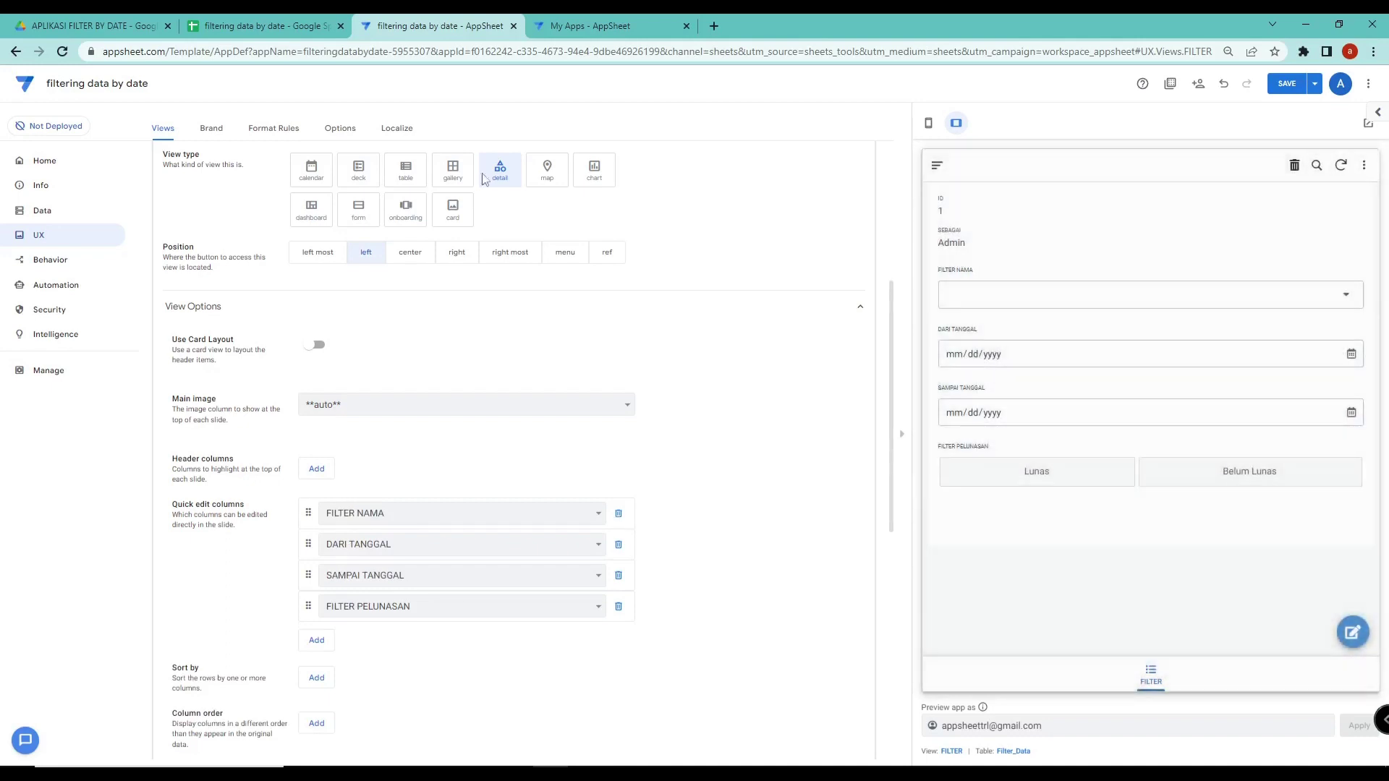
{"action": "left_click", "coordinate": [260, 25]}
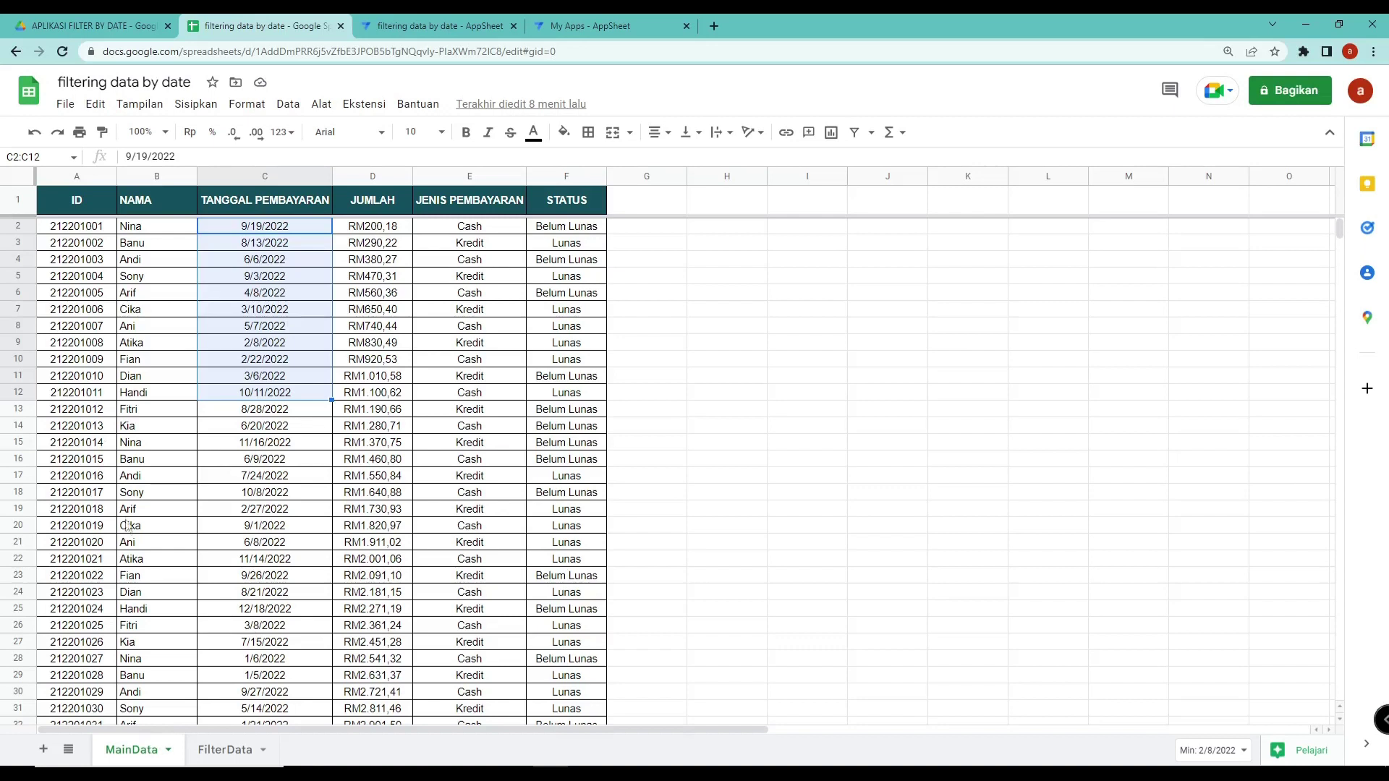
{"action": "left_click", "coordinate": [468, 19]}
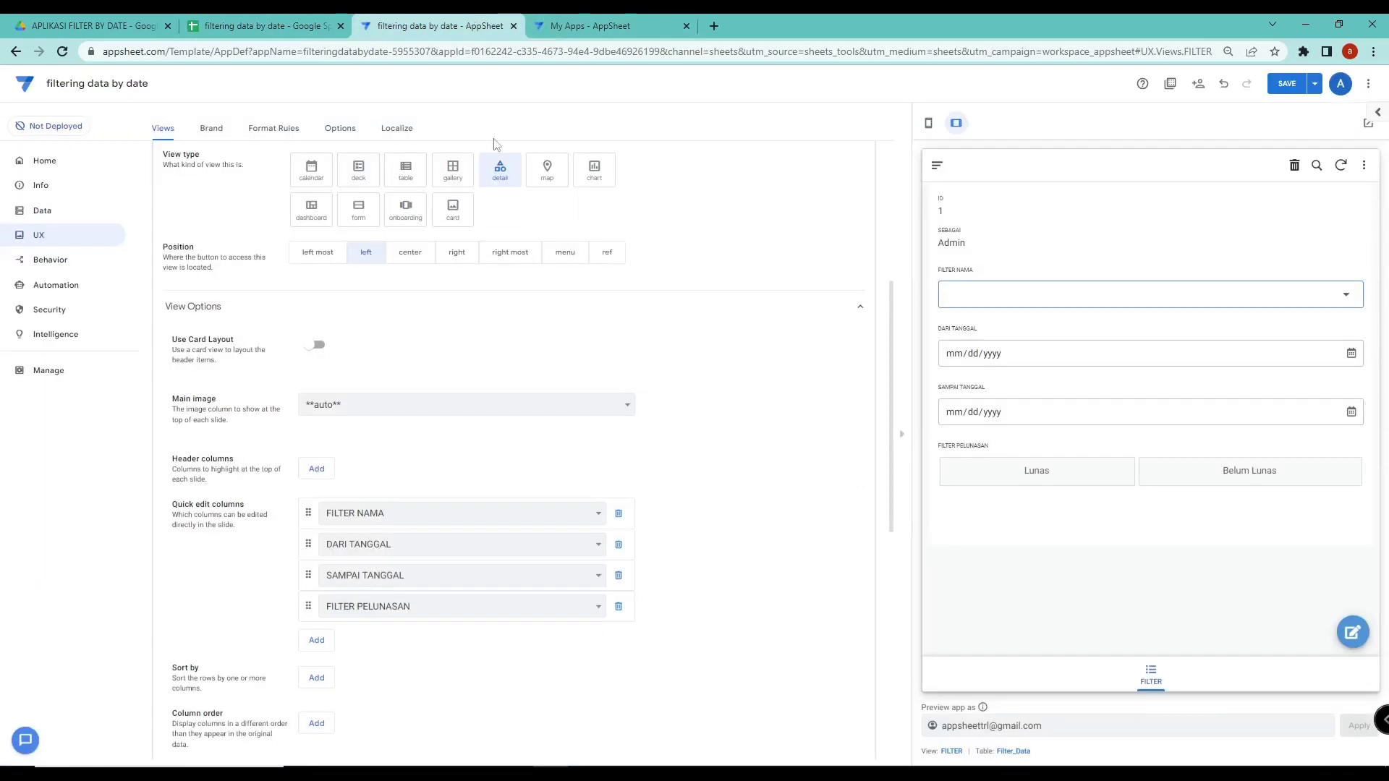
Add every available entry to the FILTER view's column order, from all other columns and _RowNumber through FILTER PELUNASAN
{"action": "scroll", "coordinate": [444, 470], "scroll_direction": "down", "scroll_amount": 3}
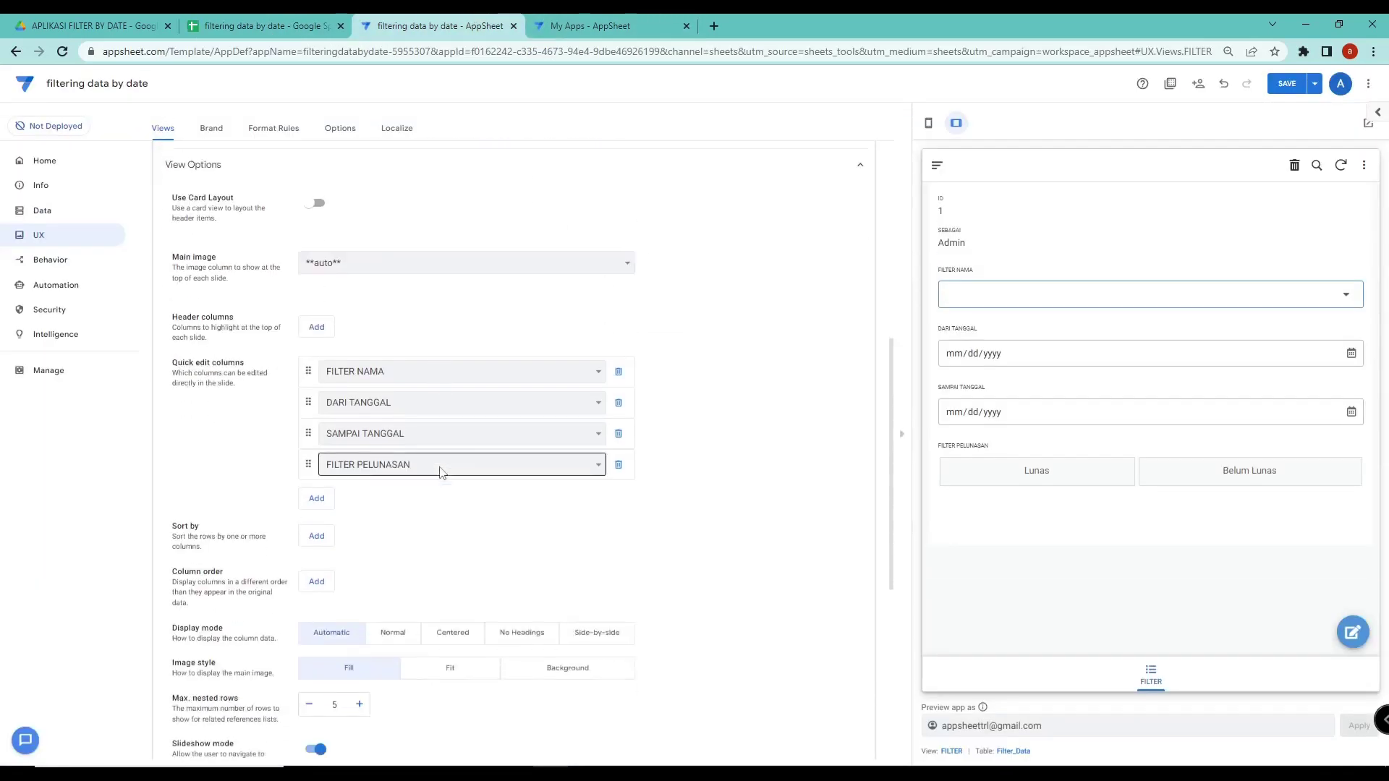
{"action": "left_click", "coordinate": [310, 513]}
{"action": "left_click", "coordinate": [319, 539]}
{"action": "left_click", "coordinate": [318, 569]}
{"action": "left_click", "coordinate": [318, 600]}
{"action": "left_click", "coordinate": [316, 632]}
{"action": "left_click", "coordinate": [316, 663]}
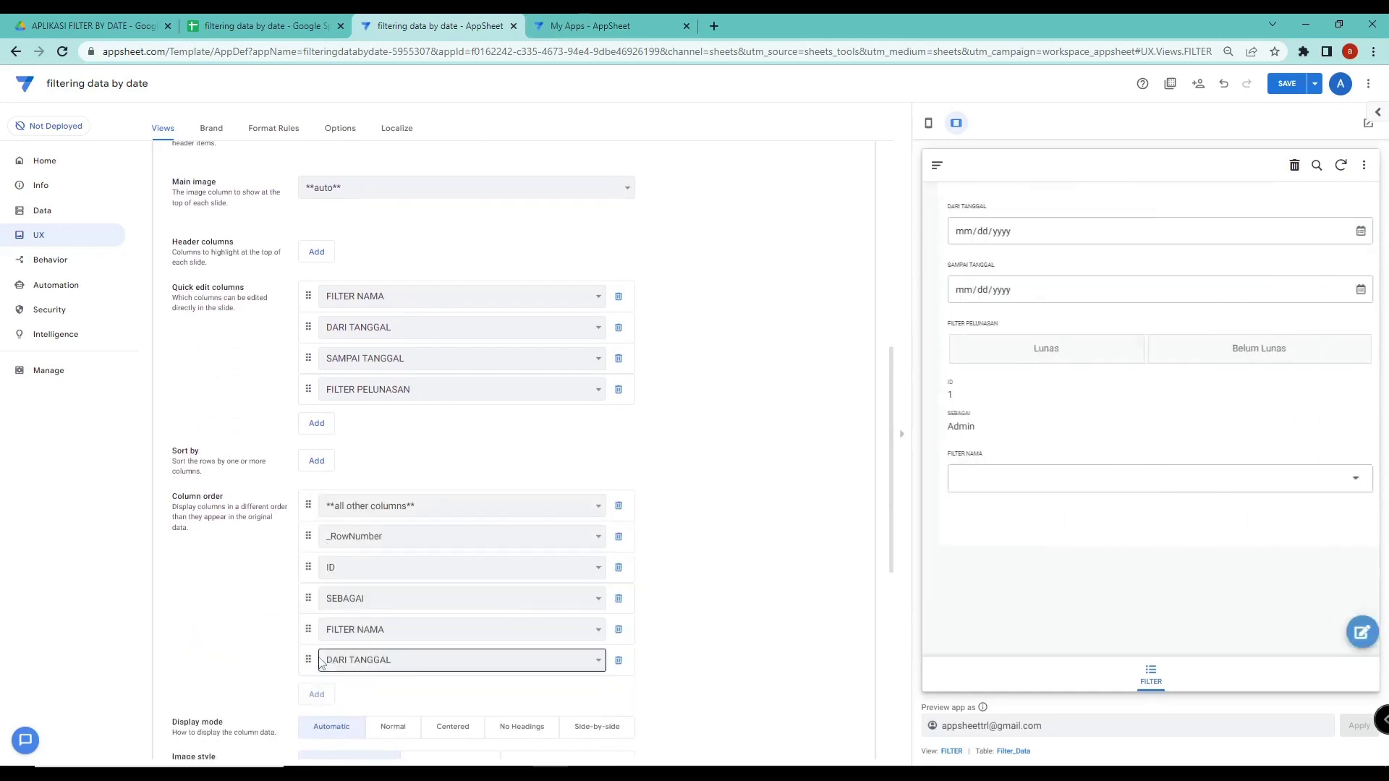
{"action": "scroll", "coordinate": [318, 663], "scroll_direction": "down", "scroll_amount": 2}
{"action": "left_click", "coordinate": [318, 552]}
{"action": "left_click", "coordinate": [318, 581]}
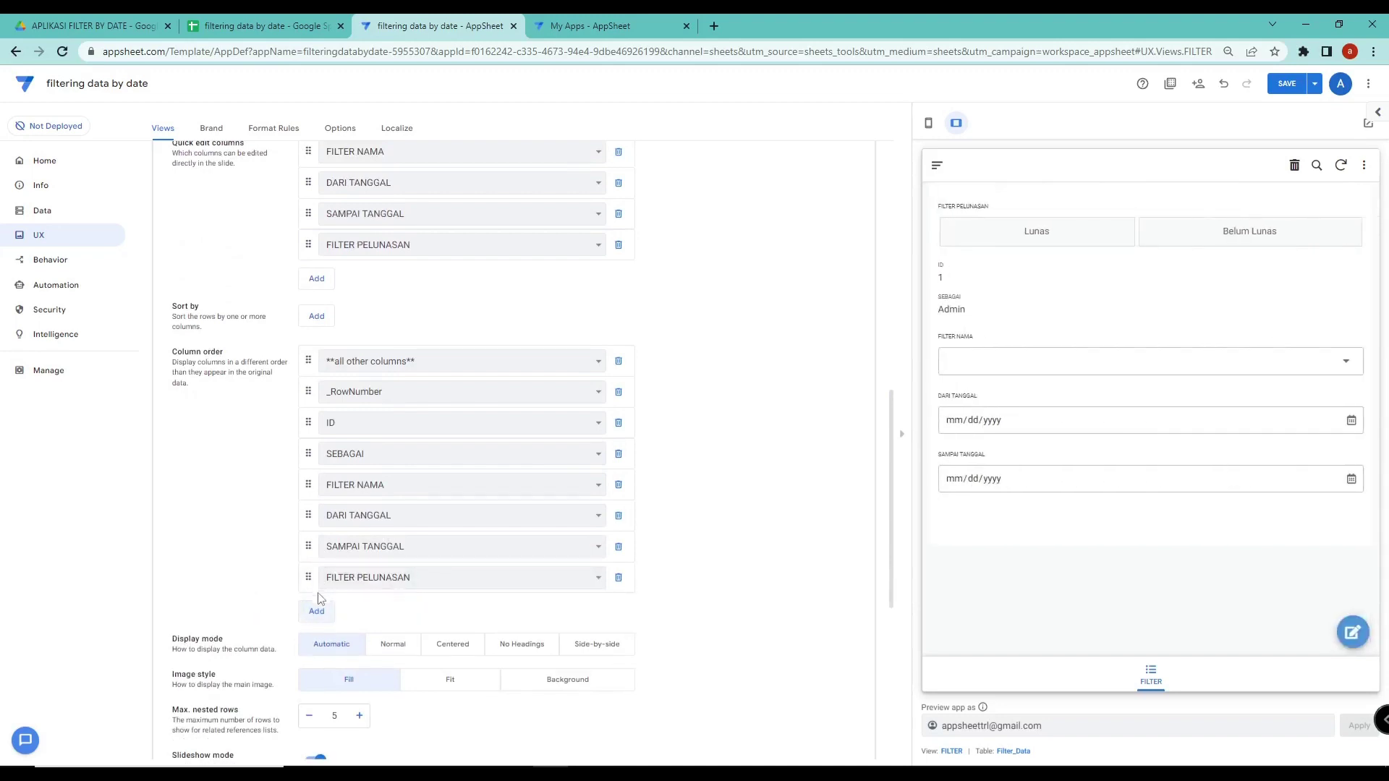
Remove all other columns, _RowNumber, ID and SEBAGAI from the FILTER view's column order
{"action": "left_click", "coordinate": [619, 361]}
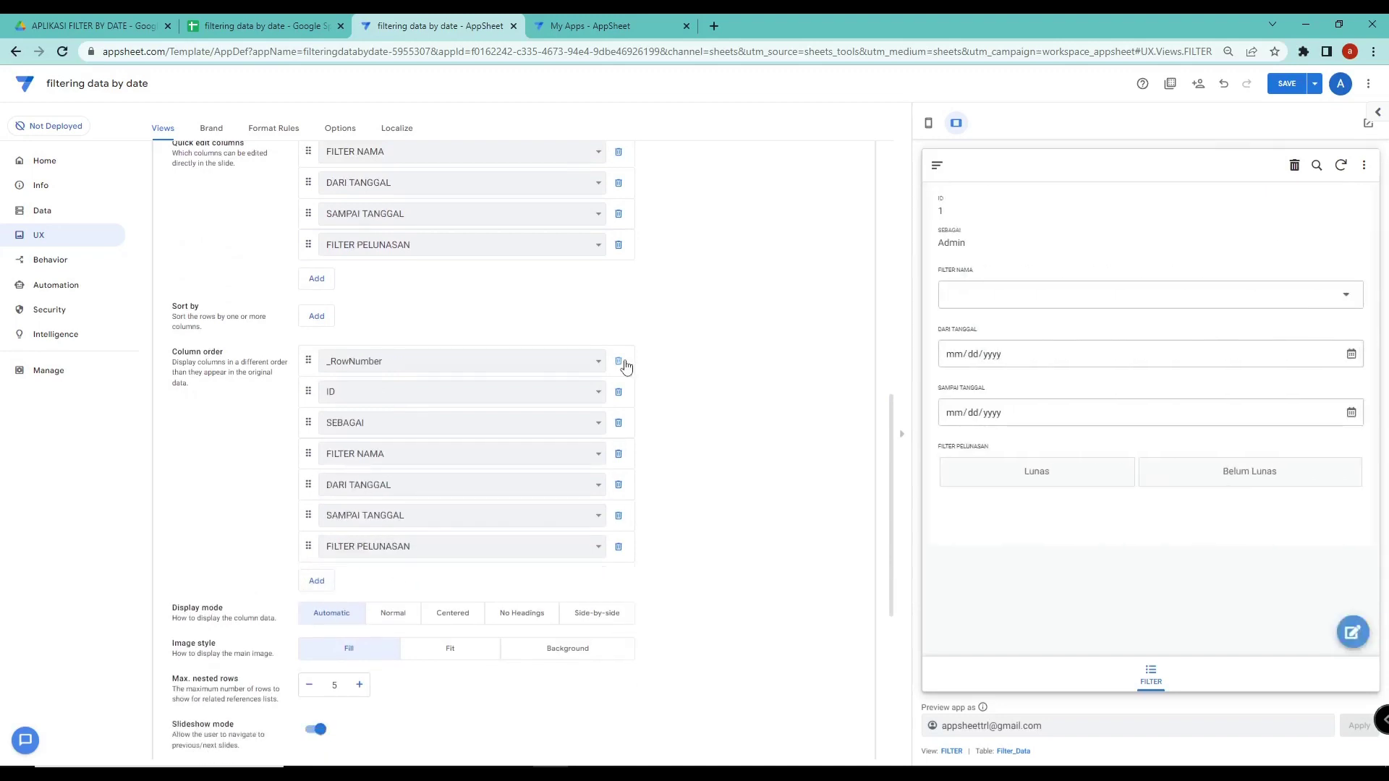
{"action": "left_click", "coordinate": [619, 361]}
{"action": "left_click", "coordinate": [619, 361]}
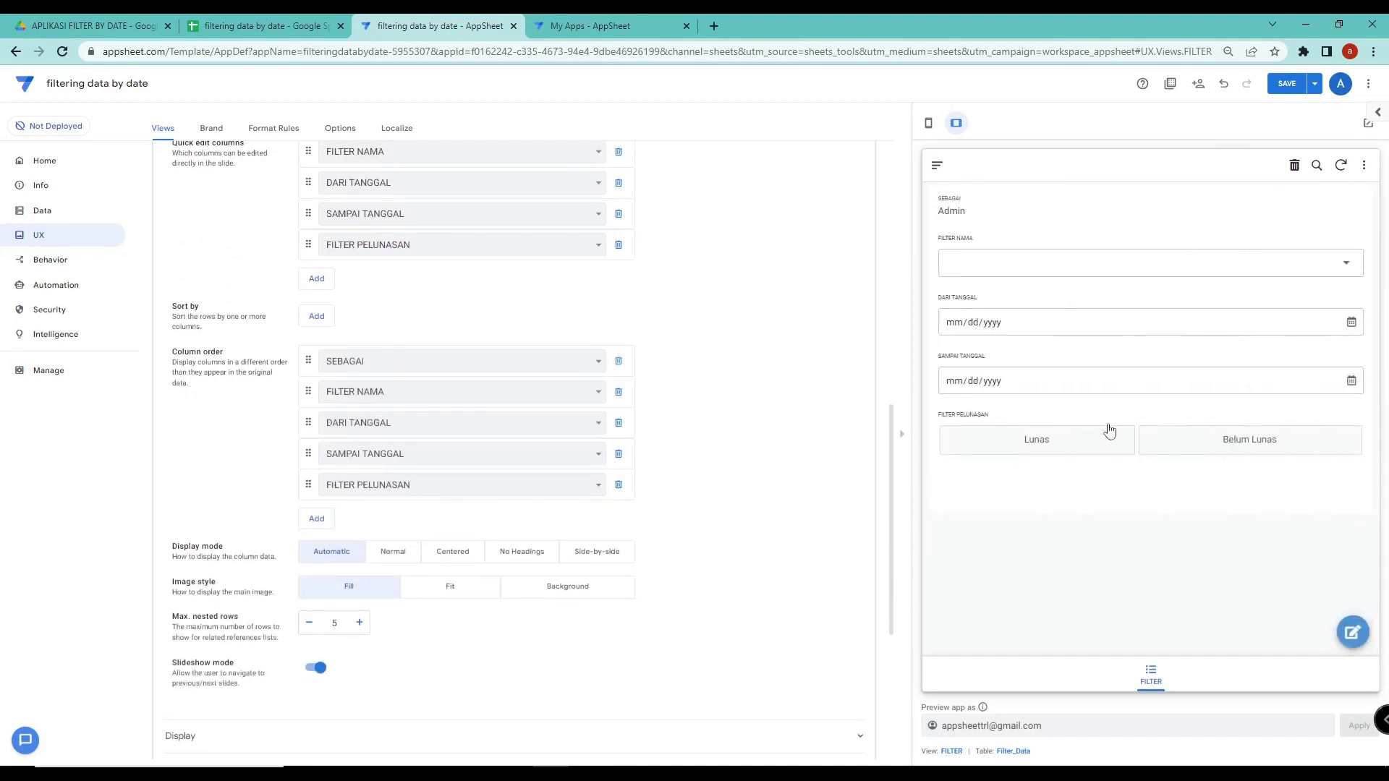
{"action": "left_click", "coordinate": [618, 361]}
Choose the second listed name for FILTER NAMA in the app preview and save the app
{"action": "left_click", "coordinate": [1145, 231]}
{"action": "left_click", "coordinate": [1030, 262]}
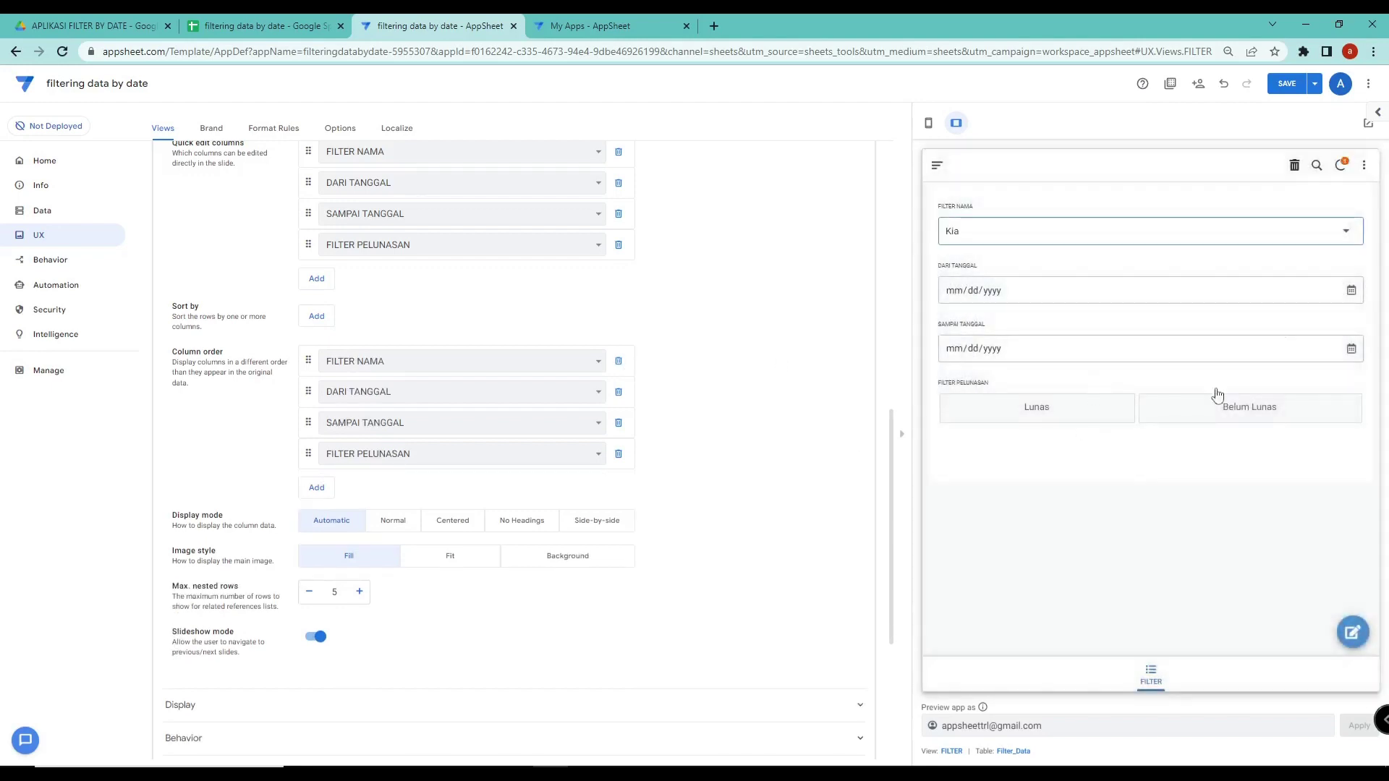
{"action": "left_click", "coordinate": [1291, 85]}
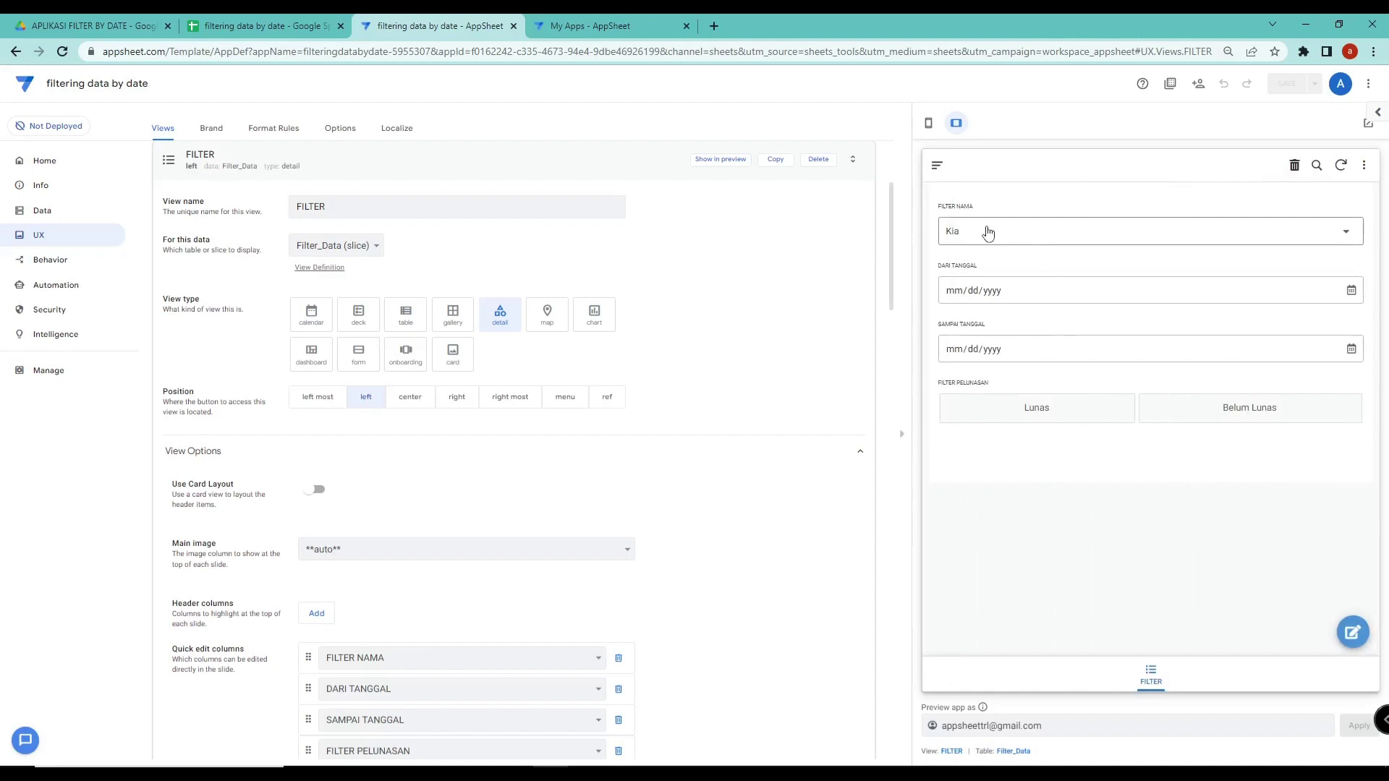
Review the FILTER NAMA options in the preview and the payment records in the MainData sheet of the Google Sheet
{"action": "left_click", "coordinate": [987, 232]}
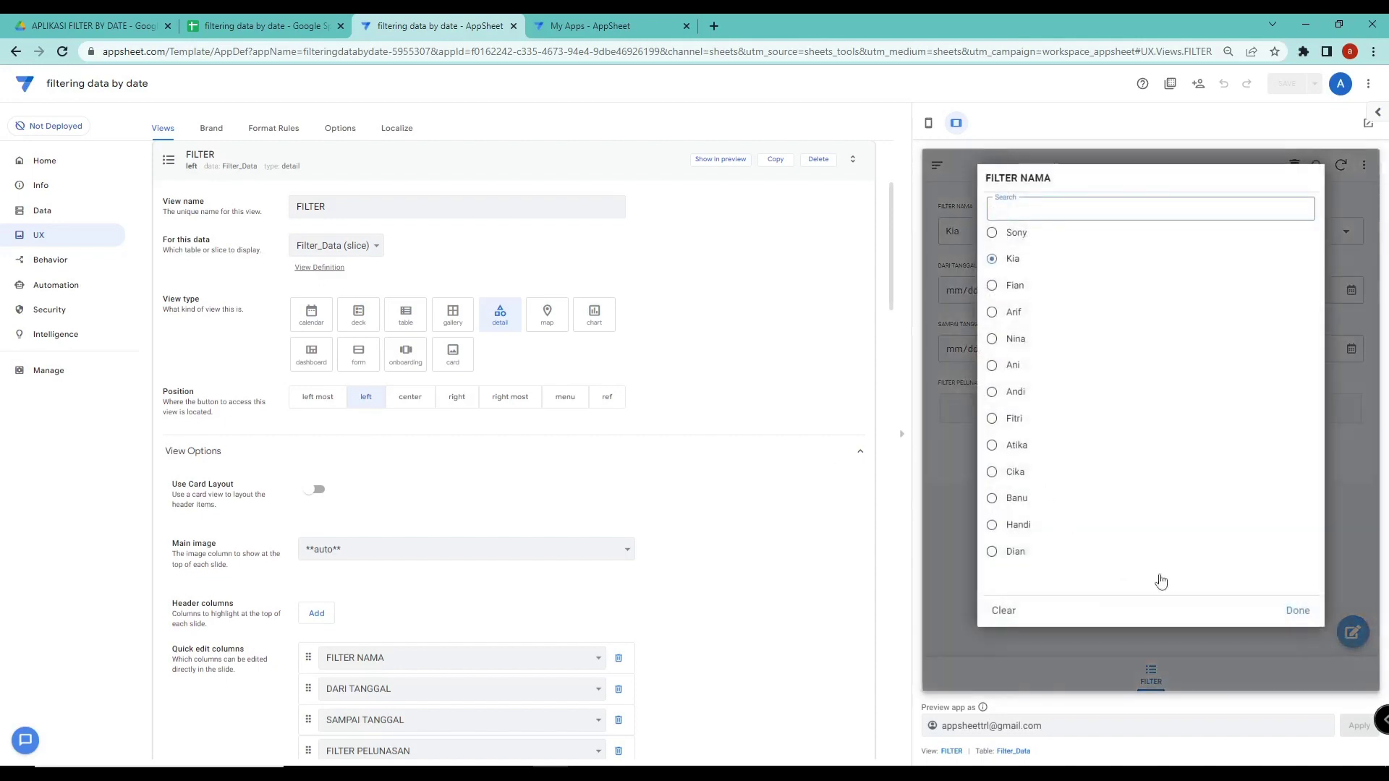
{"action": "left_click", "coordinate": [1298, 610]}
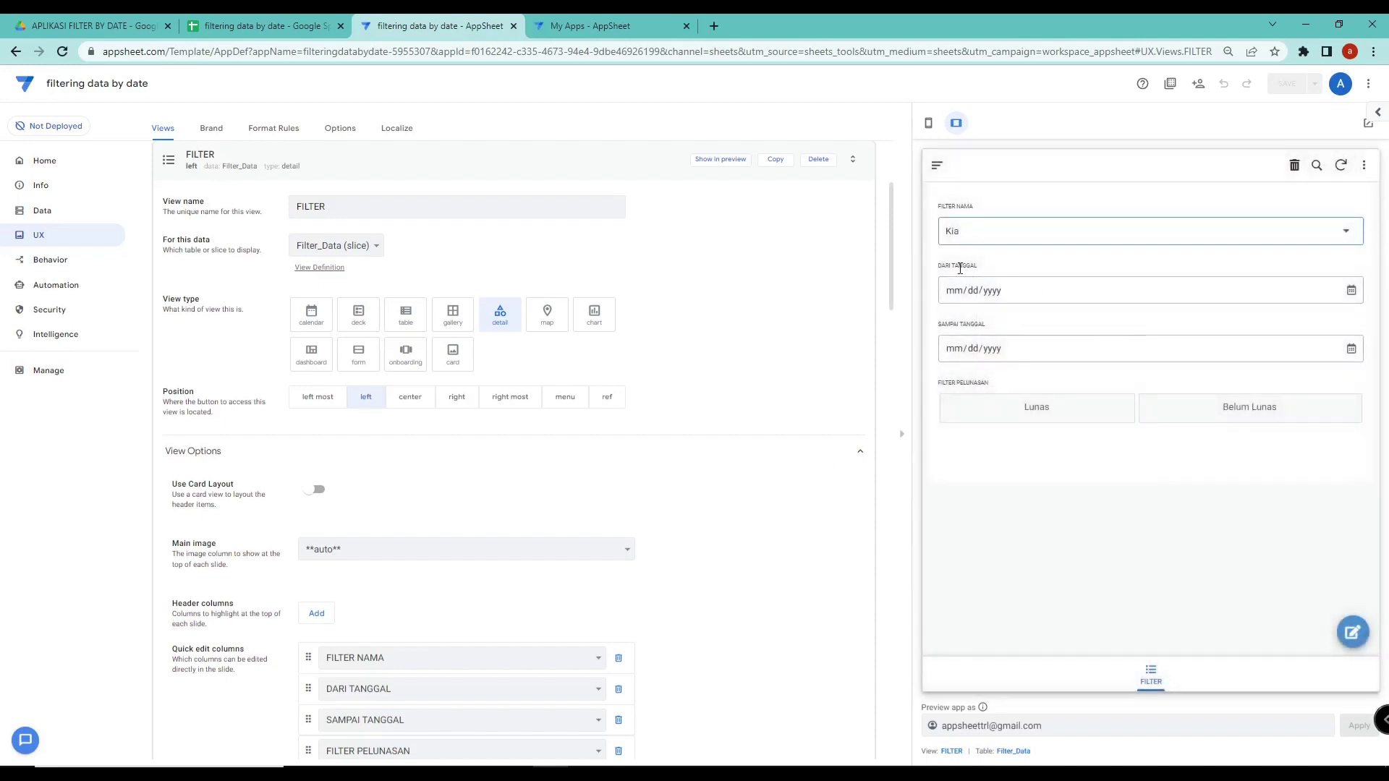
{"action": "left_click", "coordinate": [293, 26]}
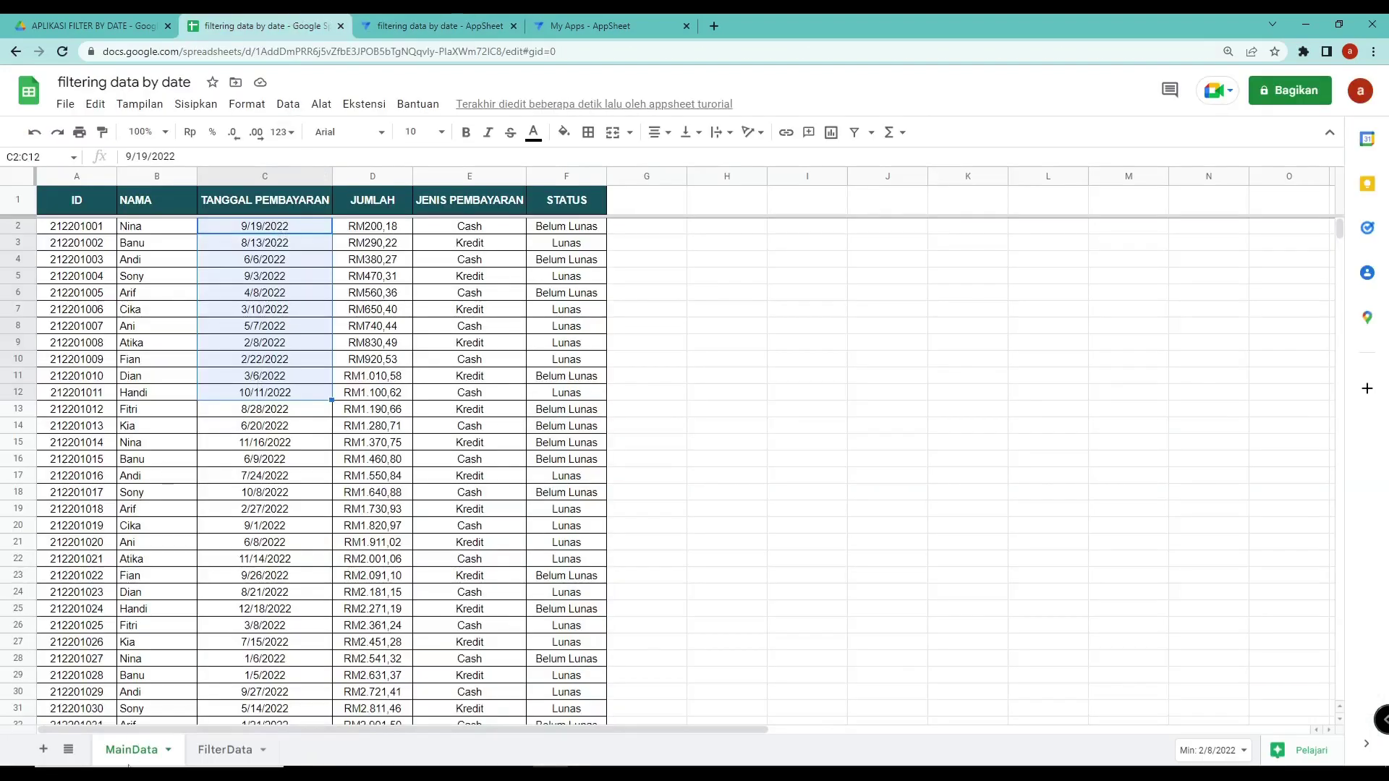
{"action": "scroll", "coordinate": [284, 416], "scroll_direction": "down", "scroll_amount": 5}
{"action": "scroll", "coordinate": [284, 415], "scroll_direction": "up", "scroll_amount": 5}
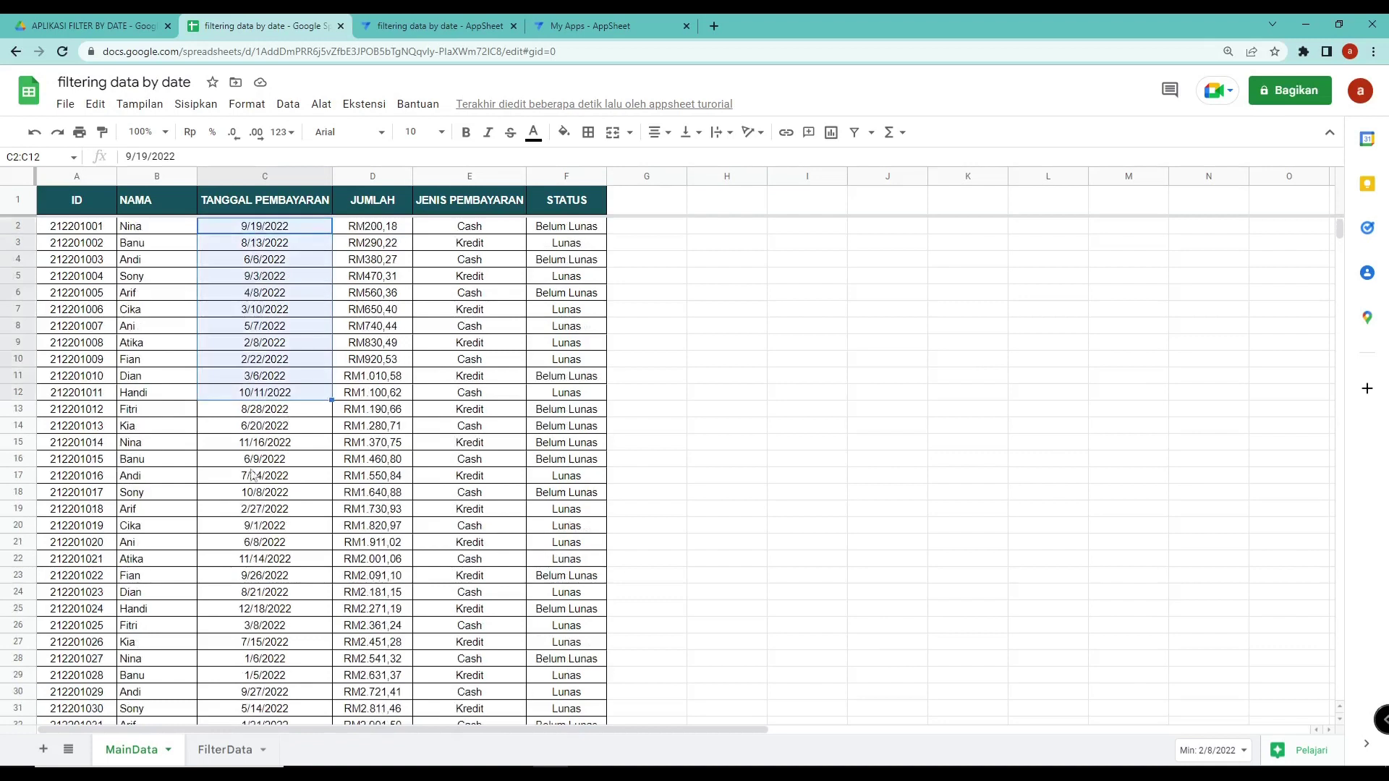
Switch to AppSheet and try Lunas for FILTER PELUNASAN in the preview, leaving it set to Belum Lunas
{"action": "left_click", "coordinate": [437, 25]}
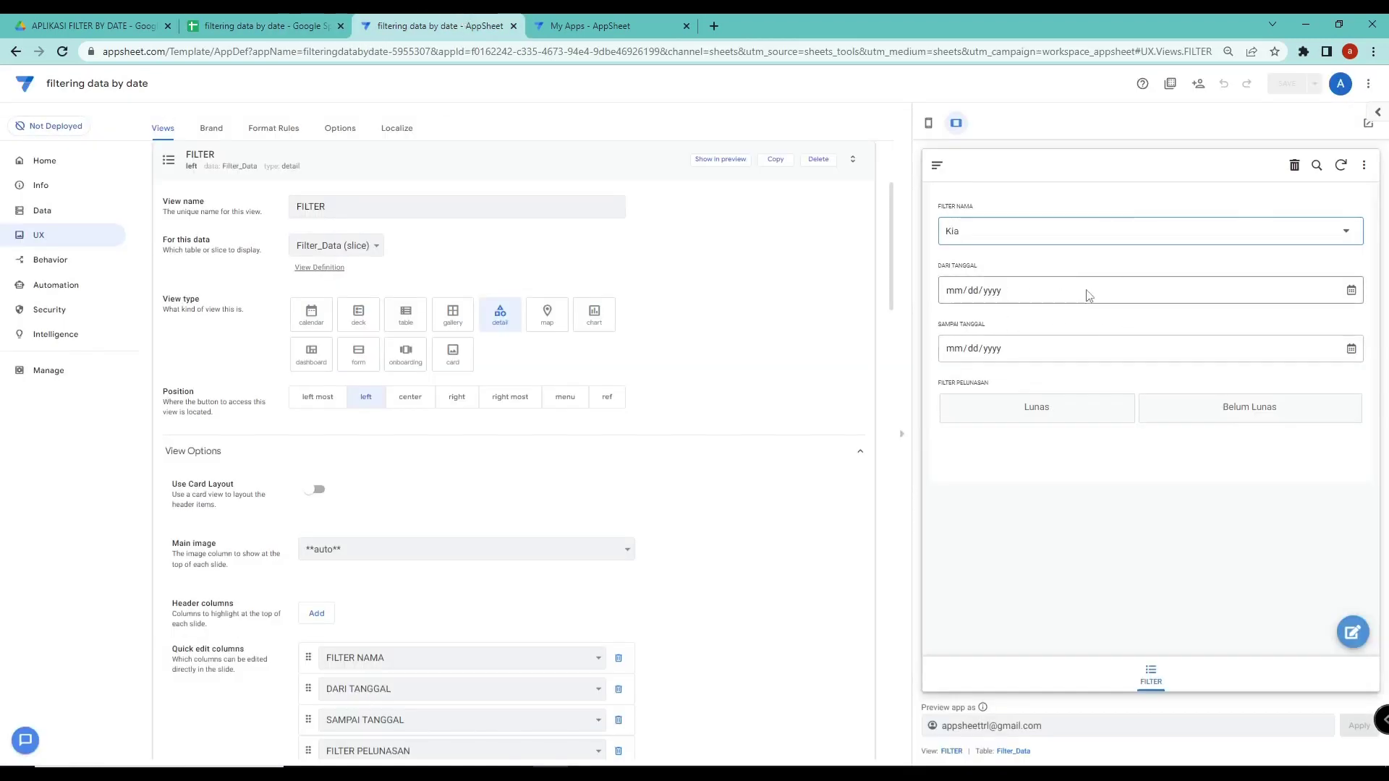
{"action": "left_click", "coordinate": [1064, 408]}
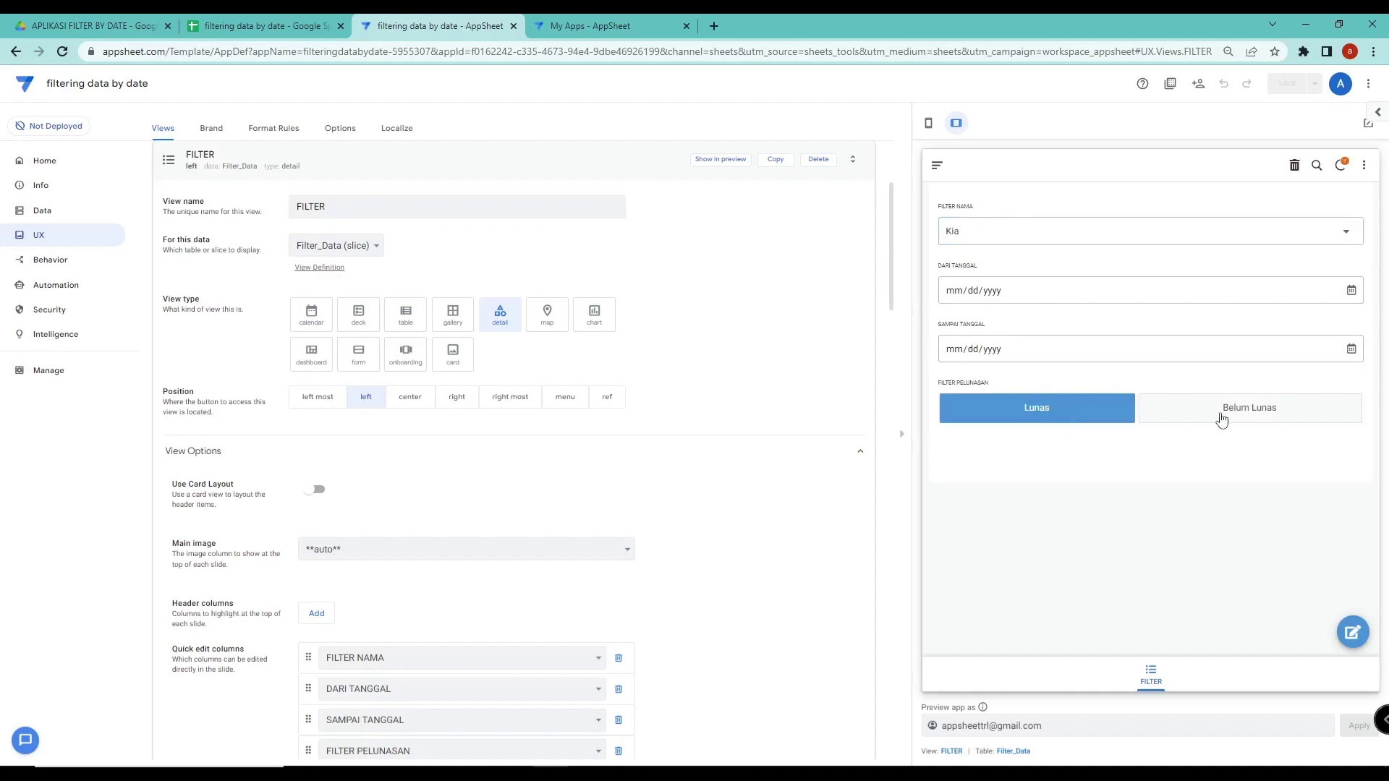
{"action": "left_click", "coordinate": [1218, 416]}
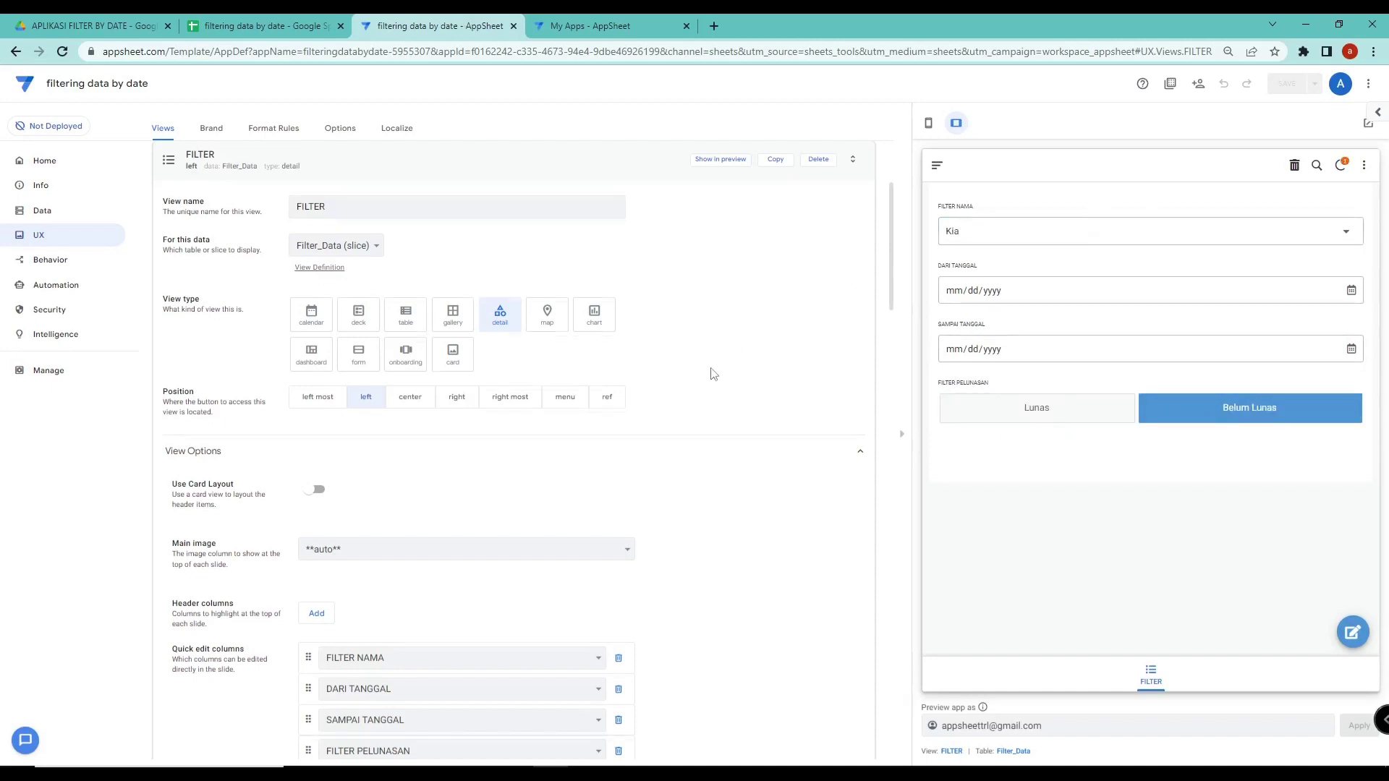
Create a view named MAIN DATA for the Main_Data slice with the table view type, and save the app
{"action": "left_click", "coordinate": [449, 354]}
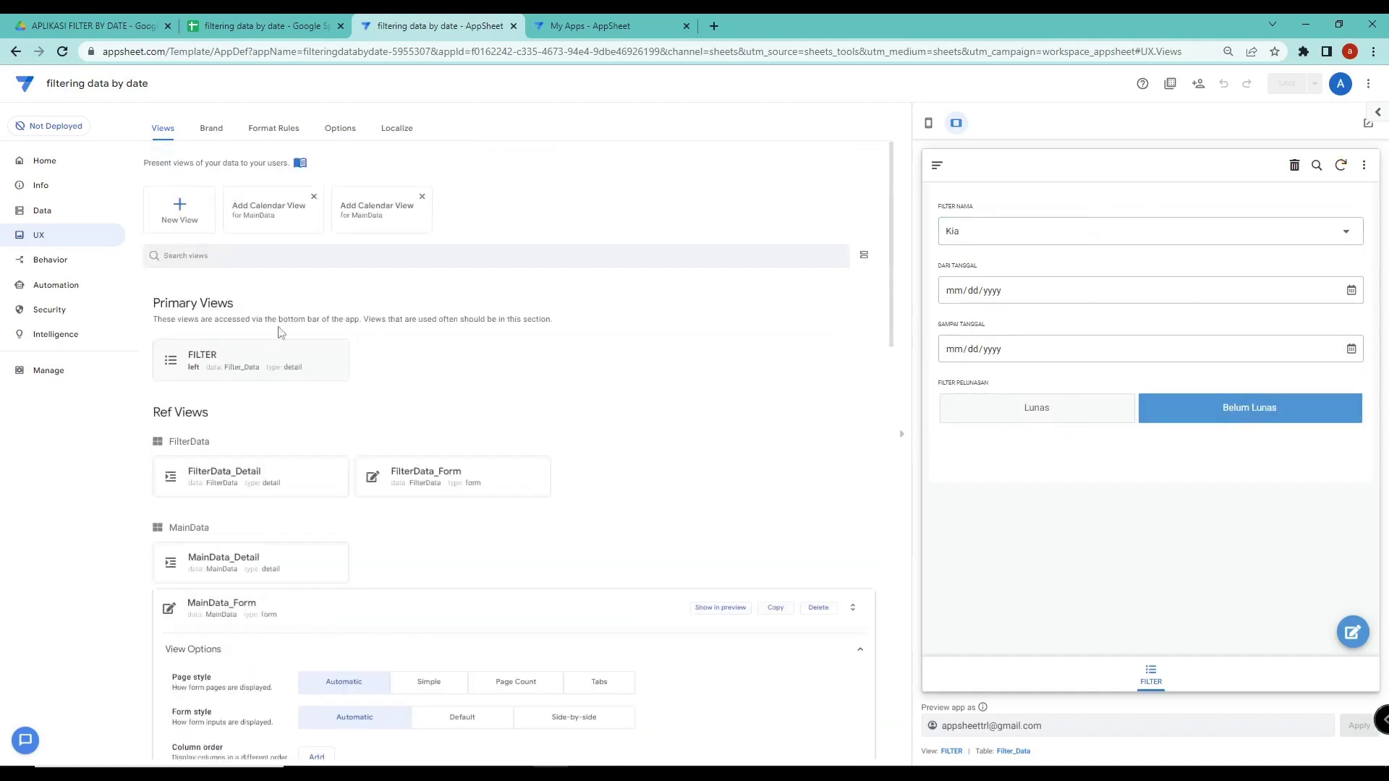
{"action": "left_click", "coordinate": [175, 217]}
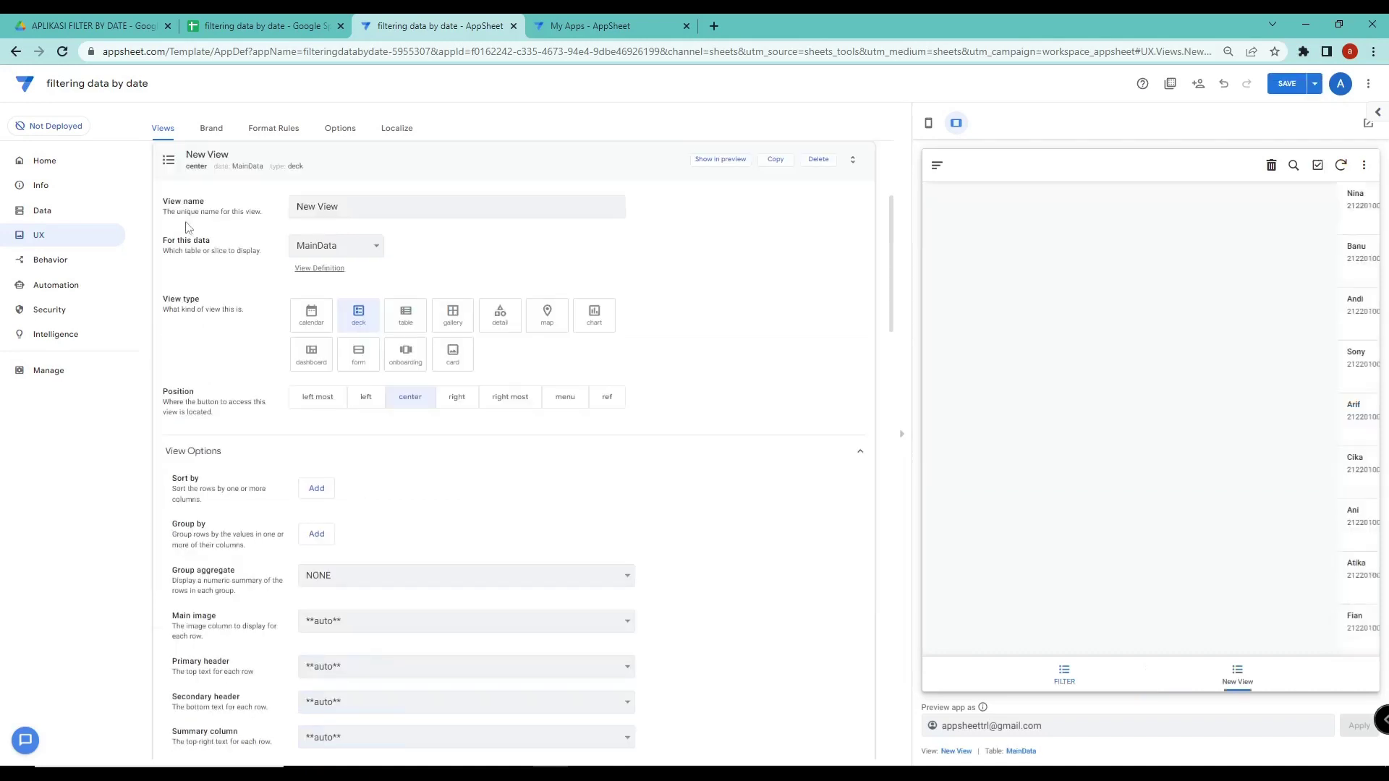
{"action": "left_click", "coordinate": [313, 247]}
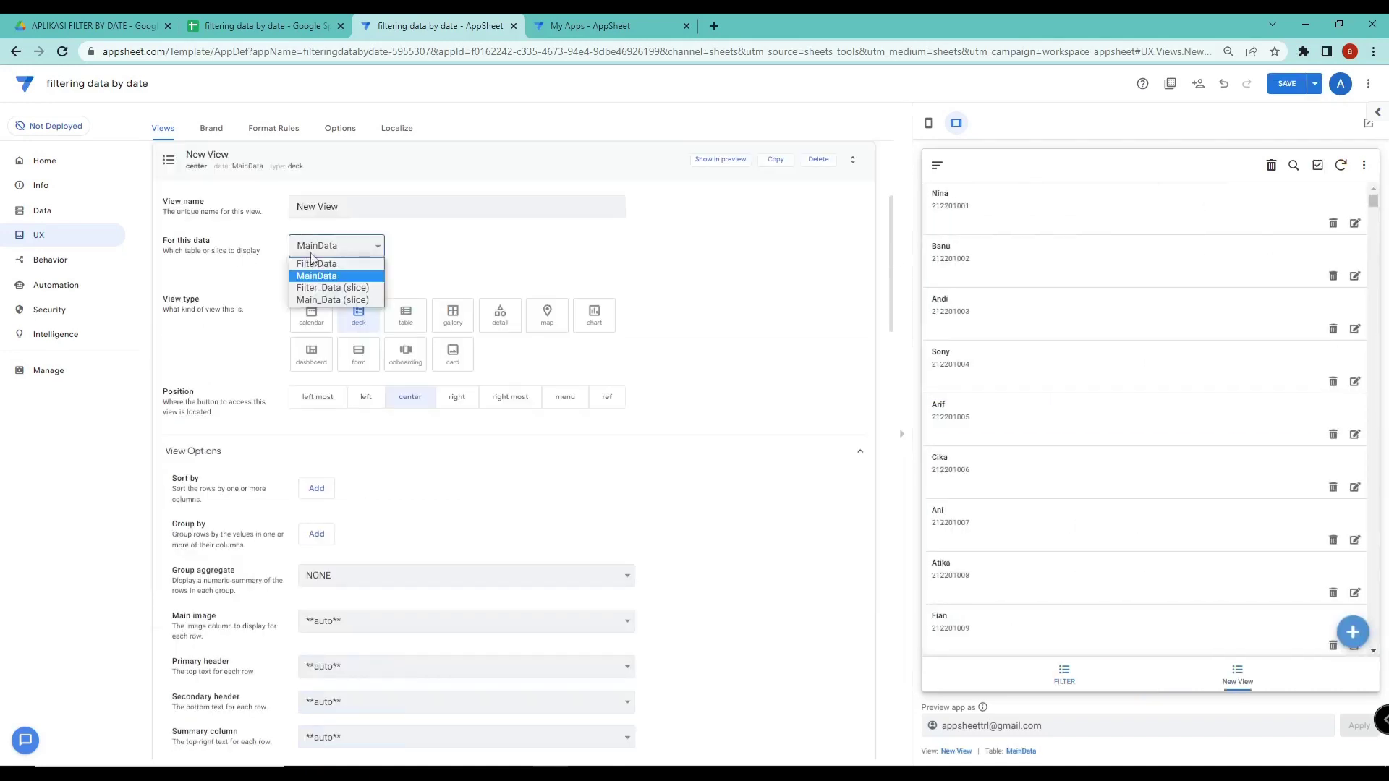
{"action": "left_click", "coordinate": [329, 299]}
{"action": "left_click", "coordinate": [365, 207]}
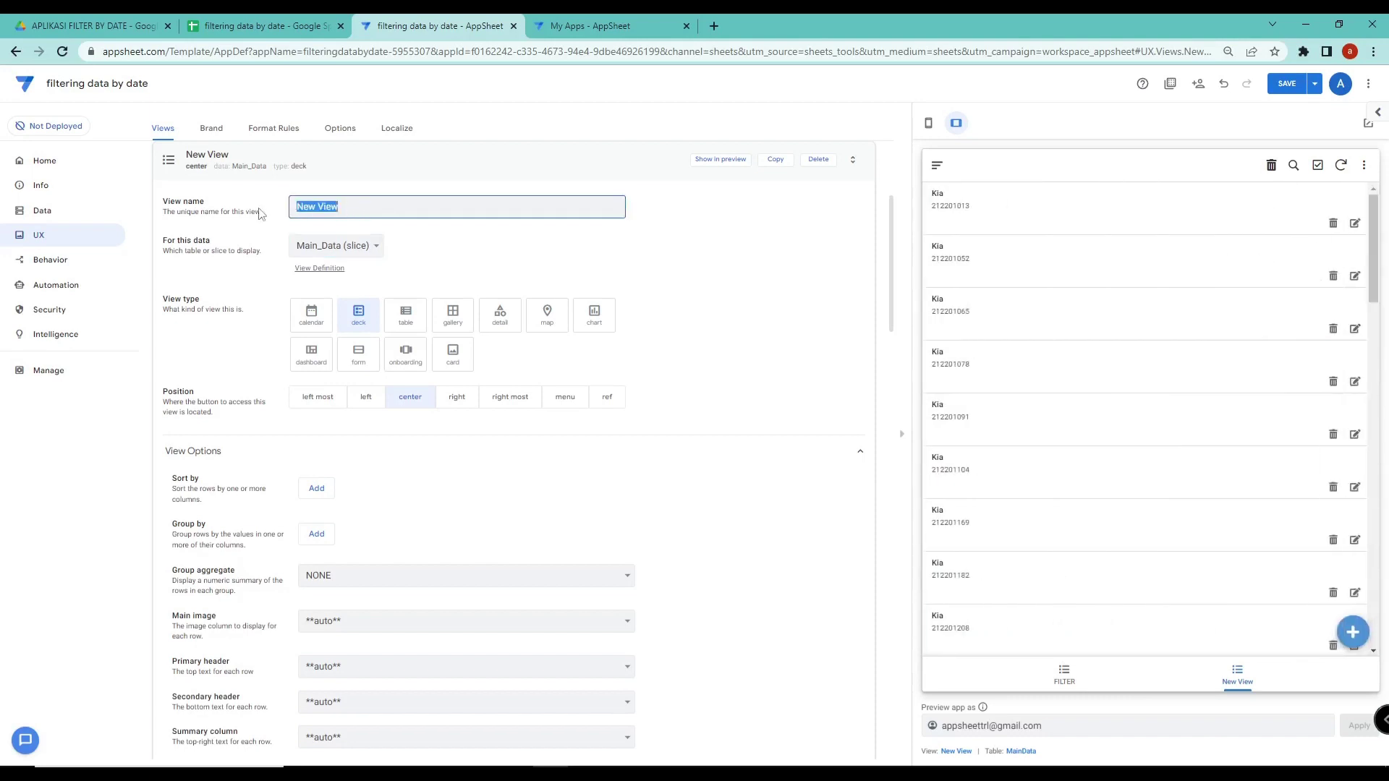
{"action": "type", "text": "MAIN DATA"}
{"action": "left_click", "coordinate": [412, 321]}
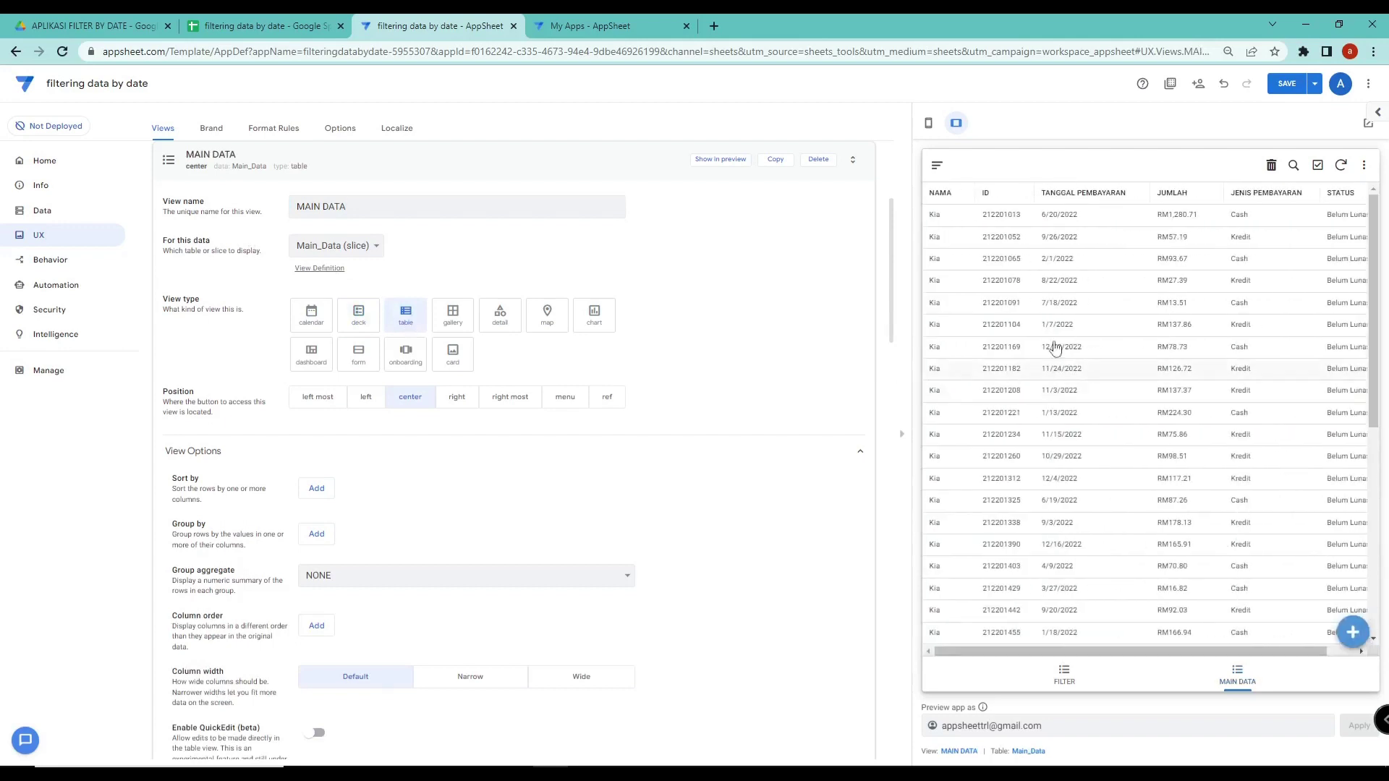
{"action": "left_click_drag", "start_coordinate": [1030, 653], "coordinate": [996, 654]}
{"action": "left_click", "coordinate": [1287, 84]}
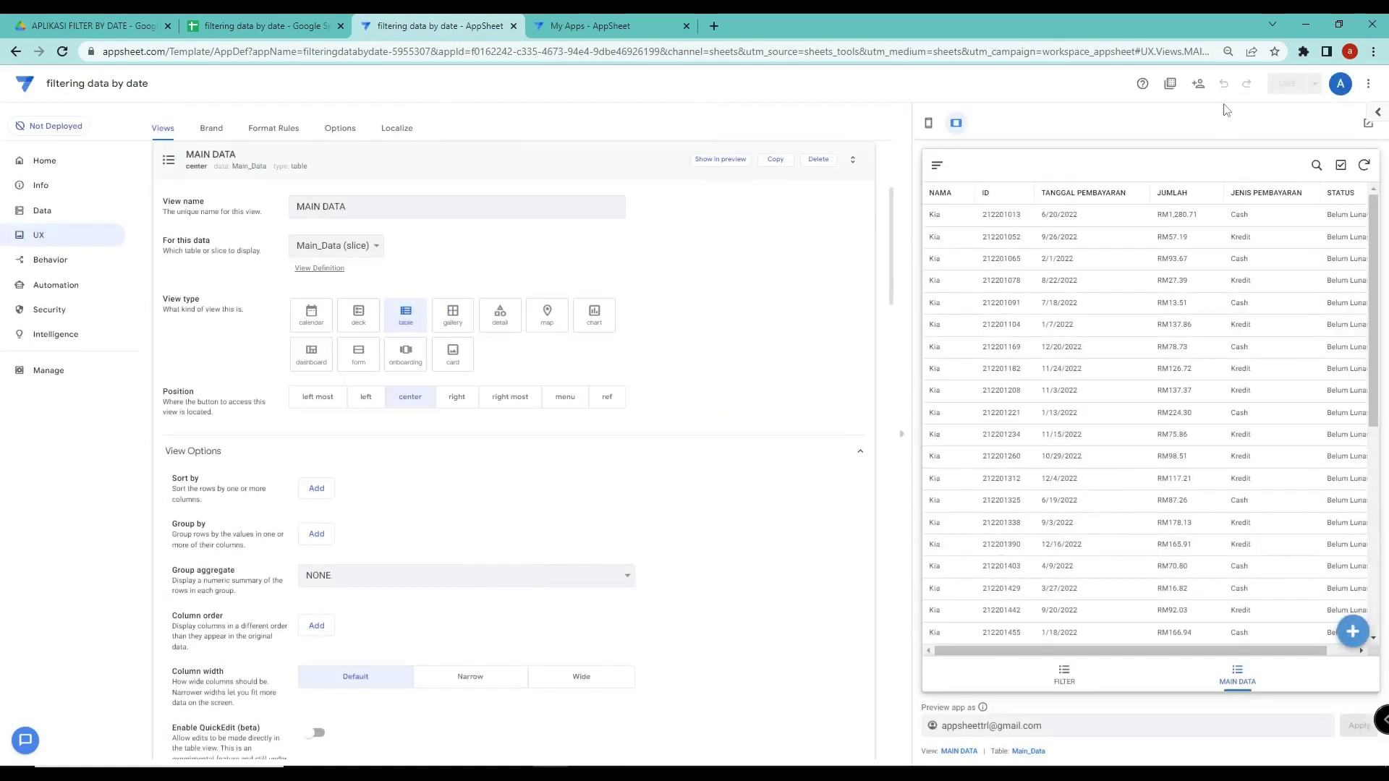
Add column order entries to the MAIN DATA view: all other columns, _RowNumber, ID, NAMA, TANGGAL PEMBAYARAN, JUMLAH, JENIS PEMBAYARAN and STATUS
{"action": "left_click_drag", "start_coordinate": [1069, 645], "coordinate": [1037, 646]}
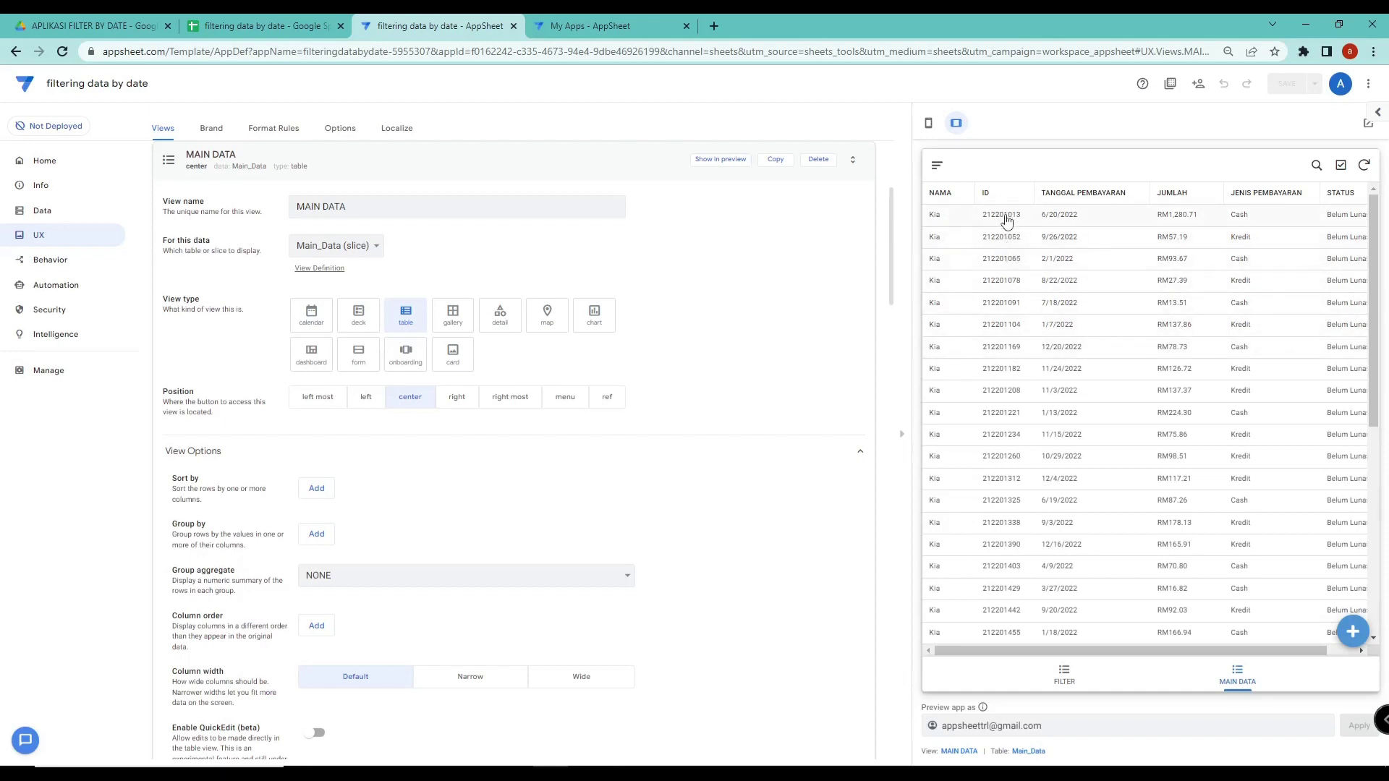
{"action": "scroll", "coordinate": [345, 614], "scroll_direction": "down", "scroll_amount": 1}
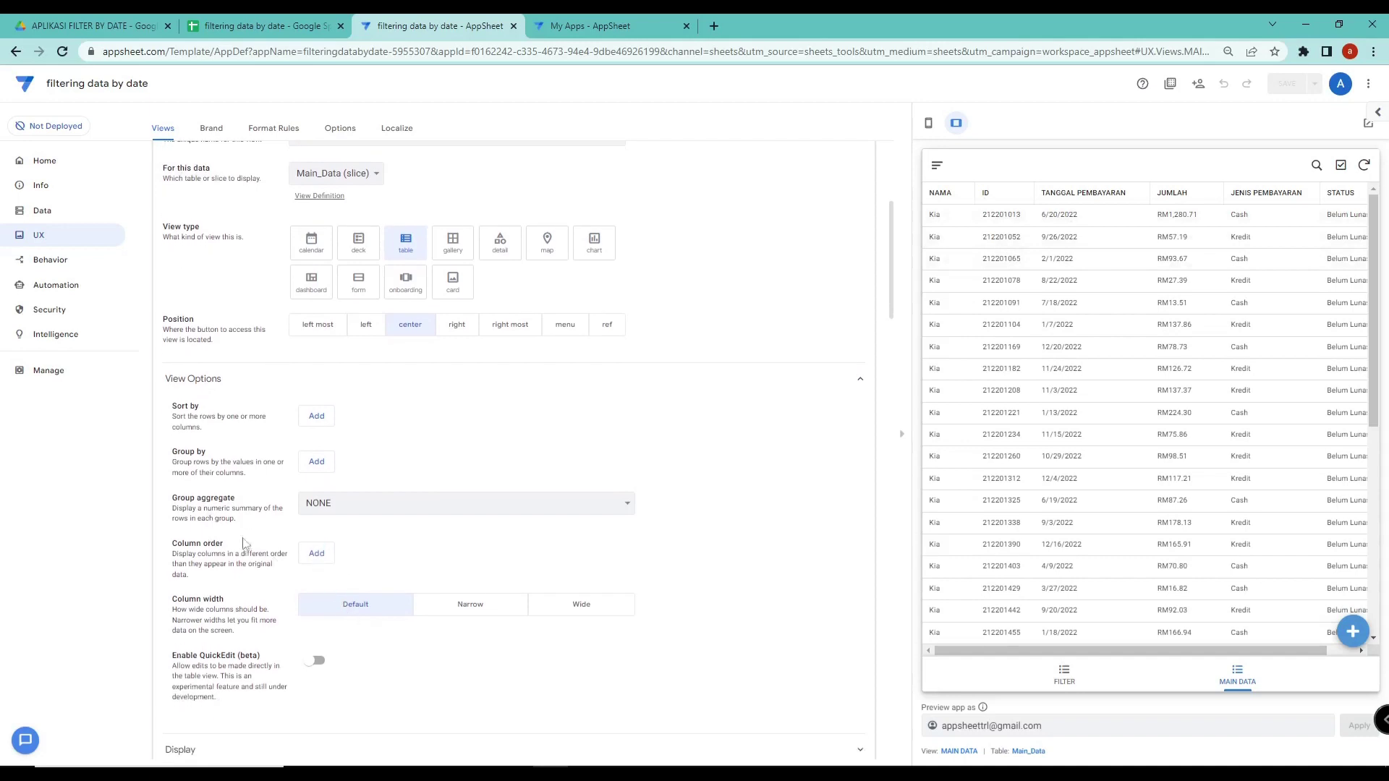
{"action": "left_click", "coordinate": [309, 554]}
{"action": "left_click", "coordinate": [311, 585]}
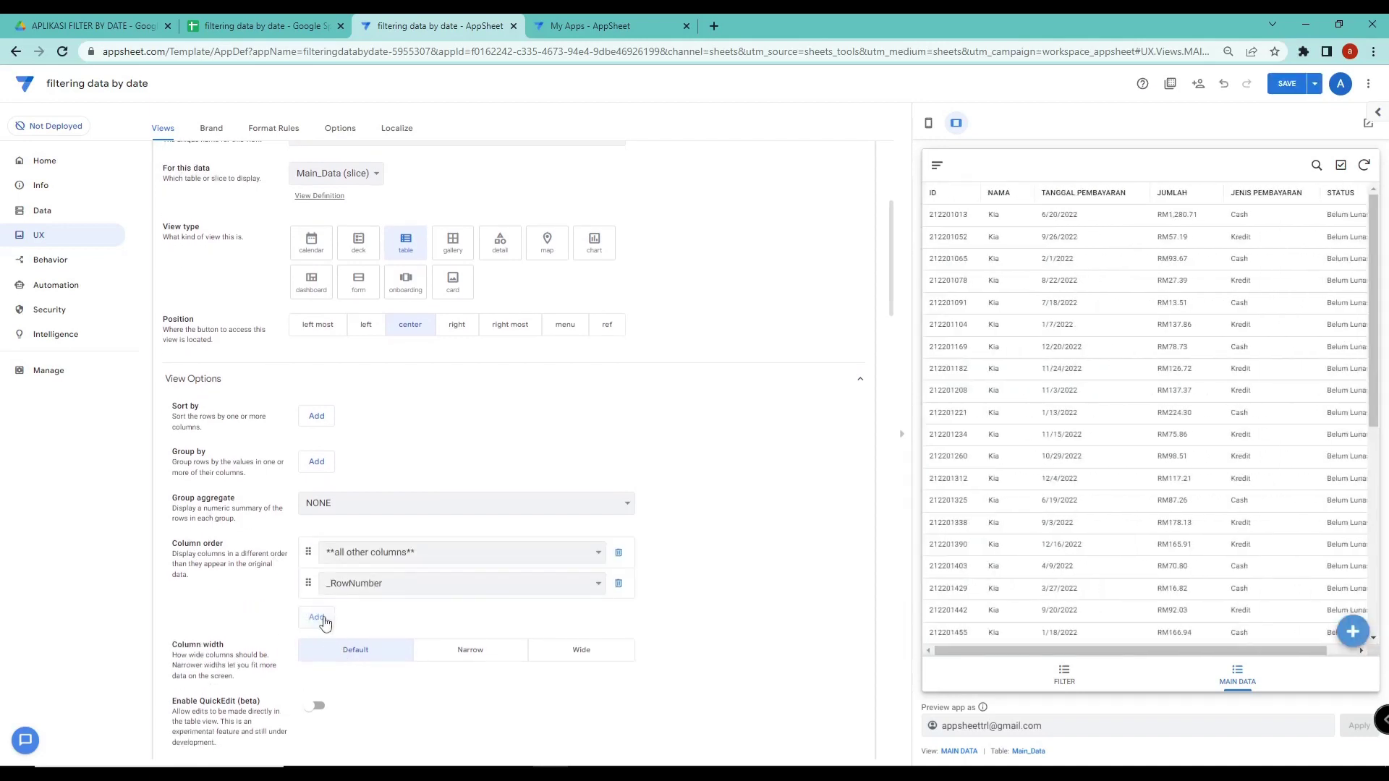
{"action": "left_click", "coordinate": [312, 618]}
{"action": "scroll", "coordinate": [313, 632], "scroll_direction": "down", "scroll_amount": 2}
{"action": "scroll", "coordinate": [311, 630], "scroll_direction": "down", "scroll_amount": 1}
{"action": "left_click", "coordinate": [316, 433]}
{"action": "left_click", "coordinate": [317, 463]}
{"action": "left_click", "coordinate": [319, 495]}
{"action": "left_click", "coordinate": [317, 524]}
{"action": "left_click", "coordinate": [316, 555]}
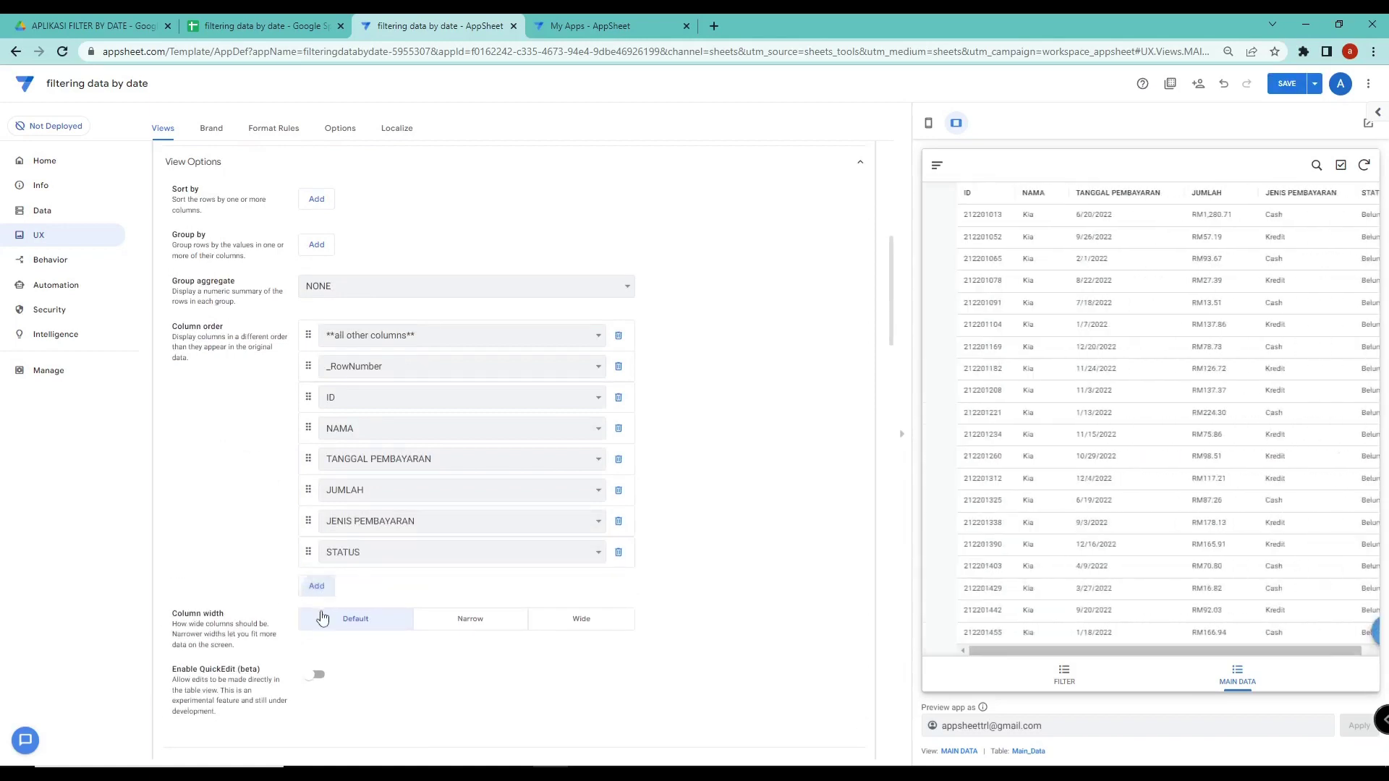
Remove all other columns, _RowNumber and ID from the MAIN DATA column order and save the app
{"action": "left_click", "coordinate": [619, 335]}
{"action": "left_click", "coordinate": [619, 335]}
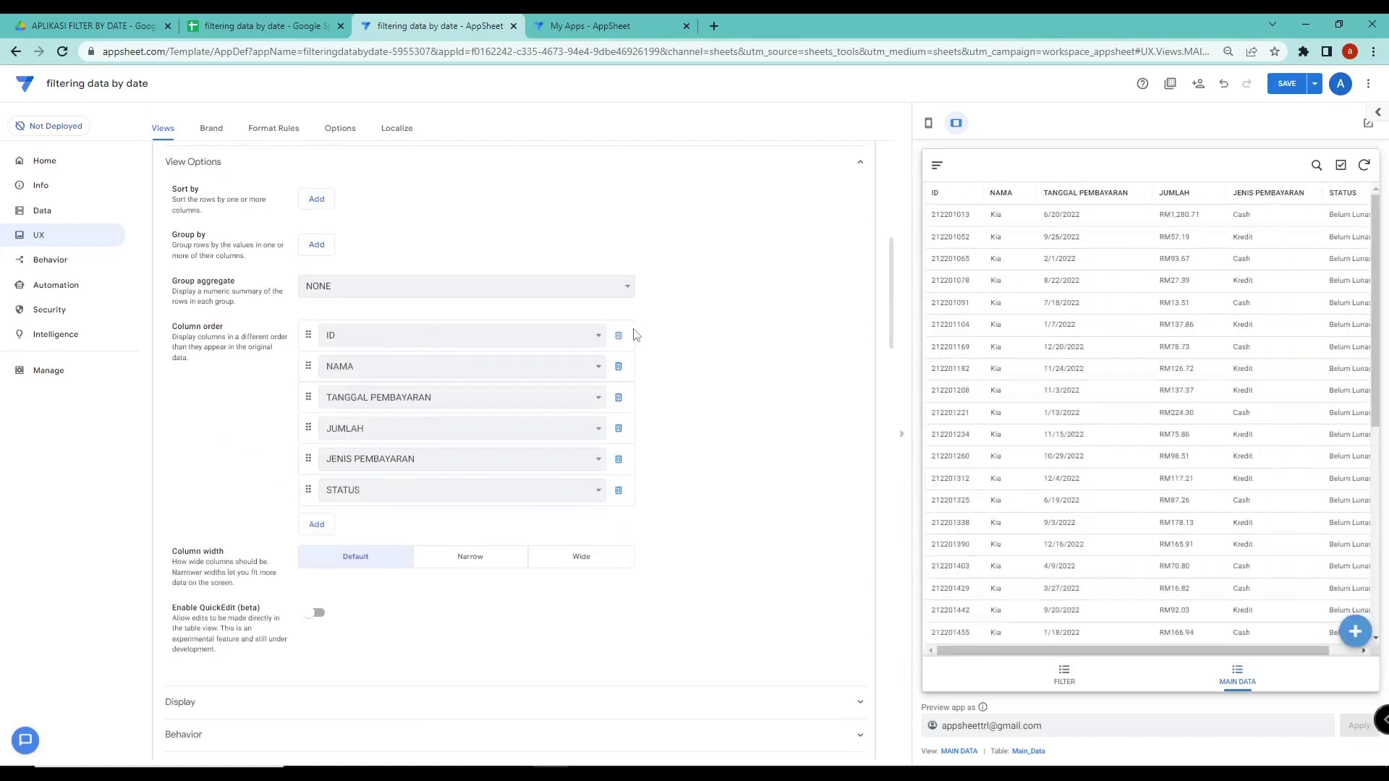
{"action": "left_click", "coordinate": [618, 335]}
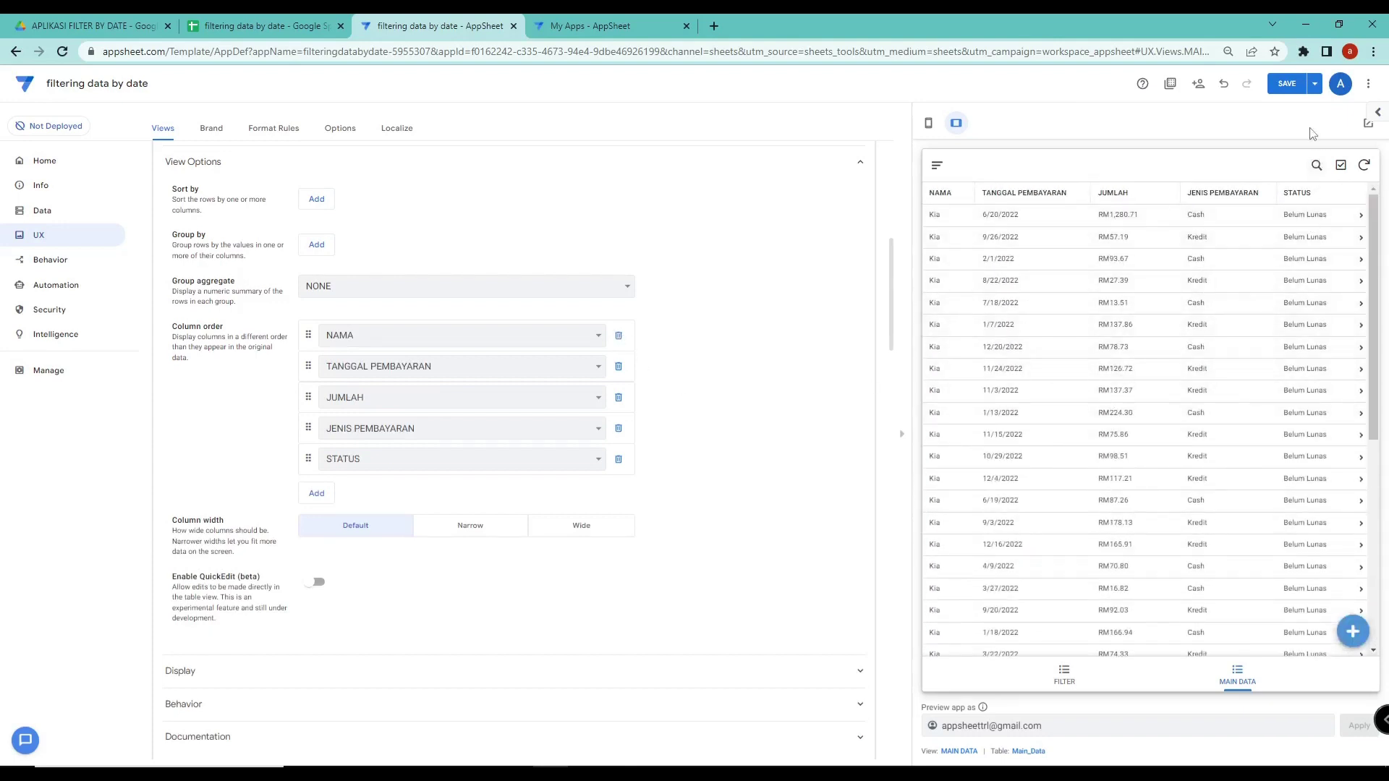
{"action": "left_click", "coordinate": [1287, 84]}
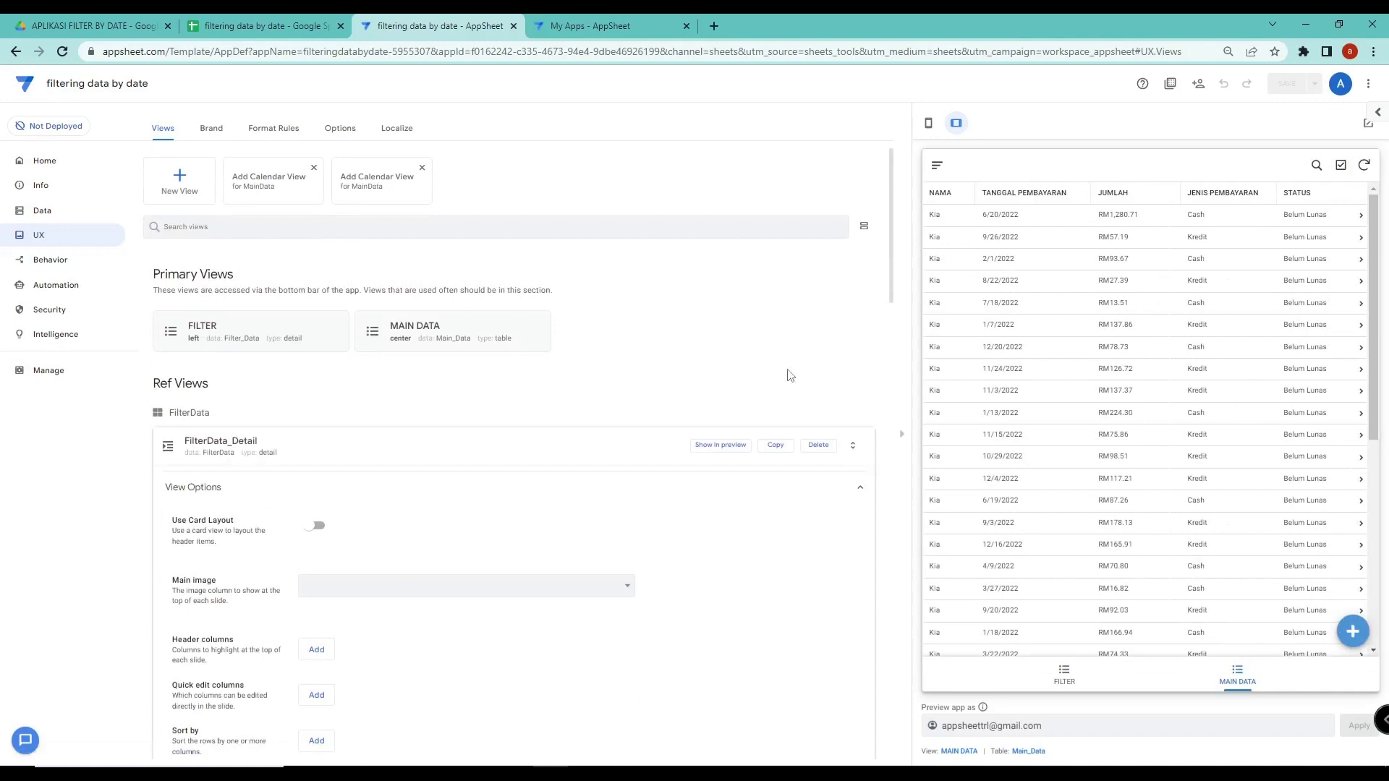
Check the FILTER and MAIN DATA views in the app preview
{"action": "left_click", "coordinate": [1065, 677]}
{"action": "left_click", "coordinate": [1238, 676]}
{"action": "left_click", "coordinate": [1071, 686]}
{"action": "left_click", "coordinate": [1237, 676]}
Create a new view of type dashboard and name it DASHBOARD
{"action": "scroll", "coordinate": [206, 311], "scroll_direction": "up", "scroll_amount": 1}
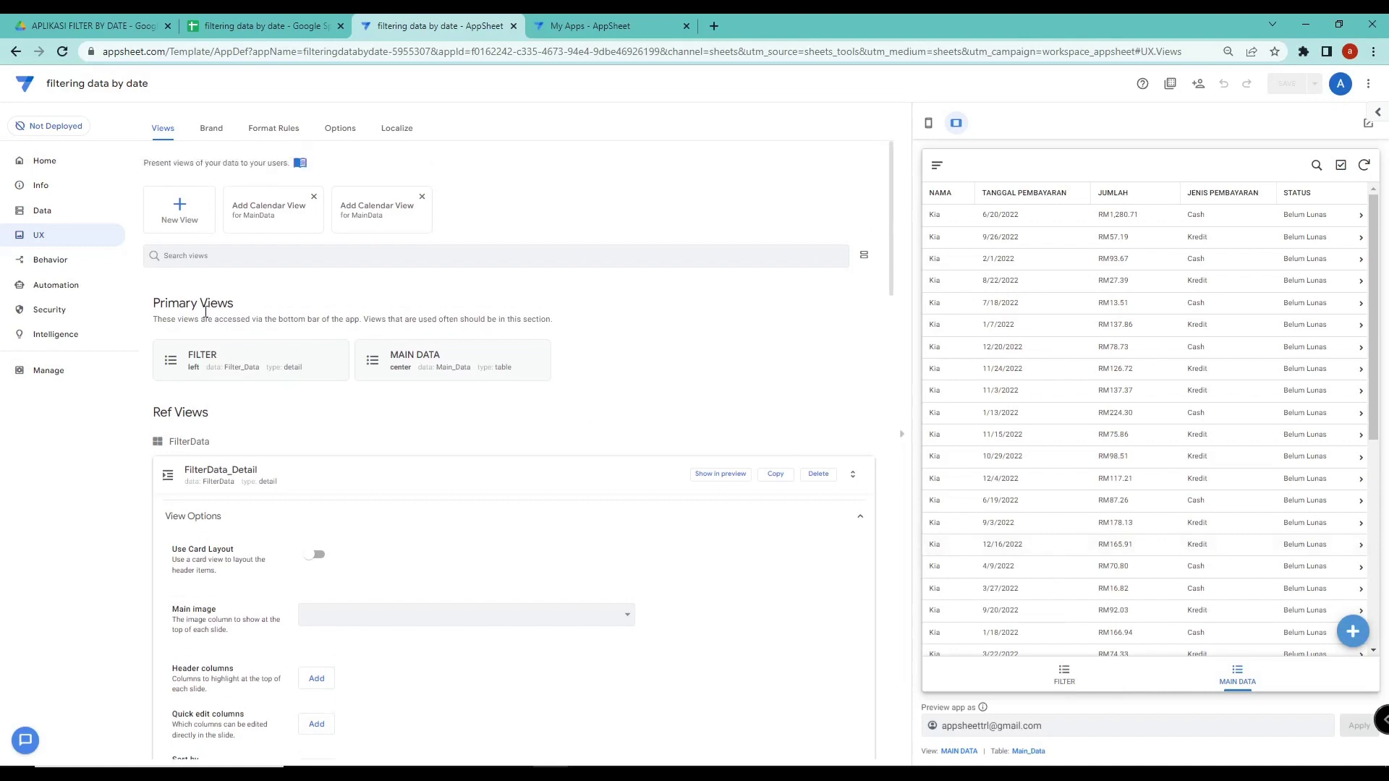
{"action": "left_click", "coordinate": [170, 217]}
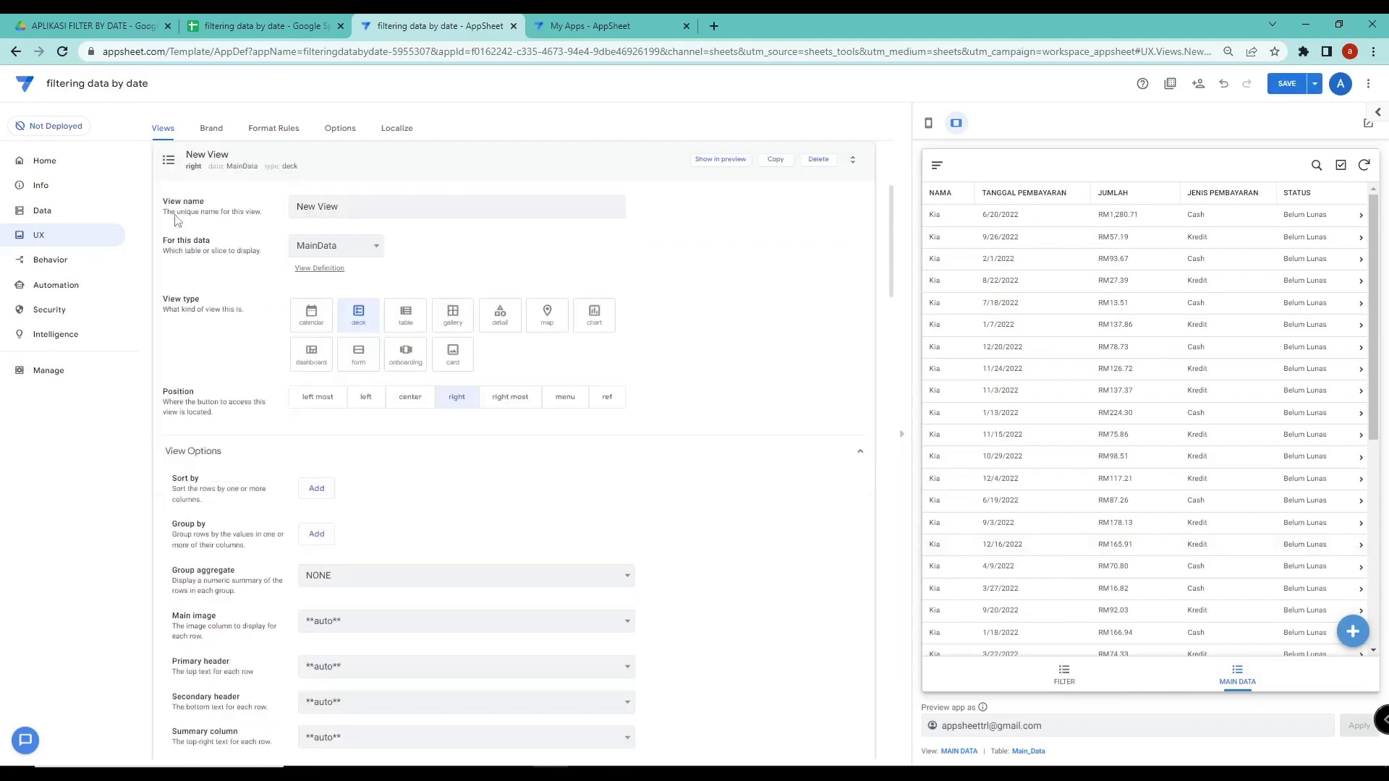
{"action": "left_click", "coordinate": [311, 354]}
{"action": "left_click", "coordinate": [238, 212]}
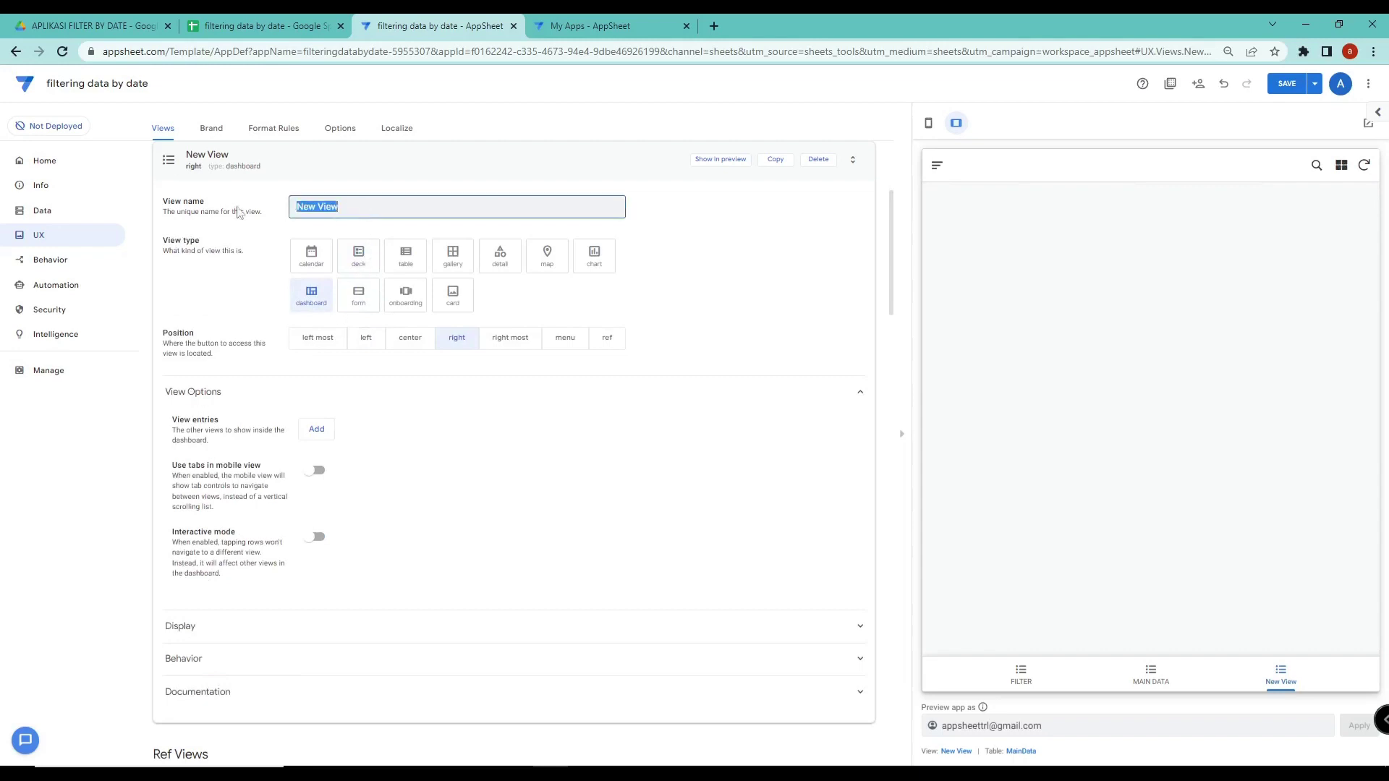
{"action": "type", "text": "DASHBOARD"}
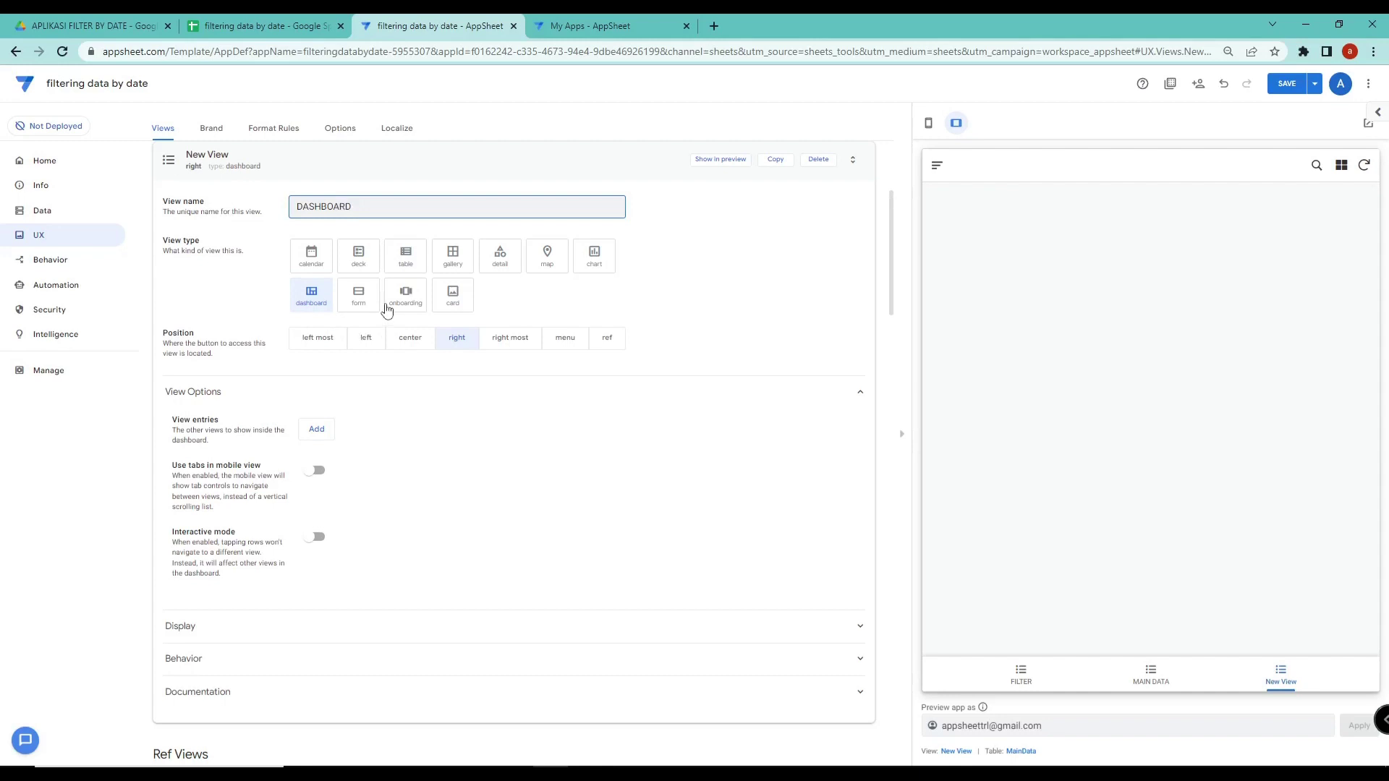
Add MAIN DATA and FILTER as view entries of the dashboard, with FILTER placed first
{"action": "left_click", "coordinate": [315, 430]}
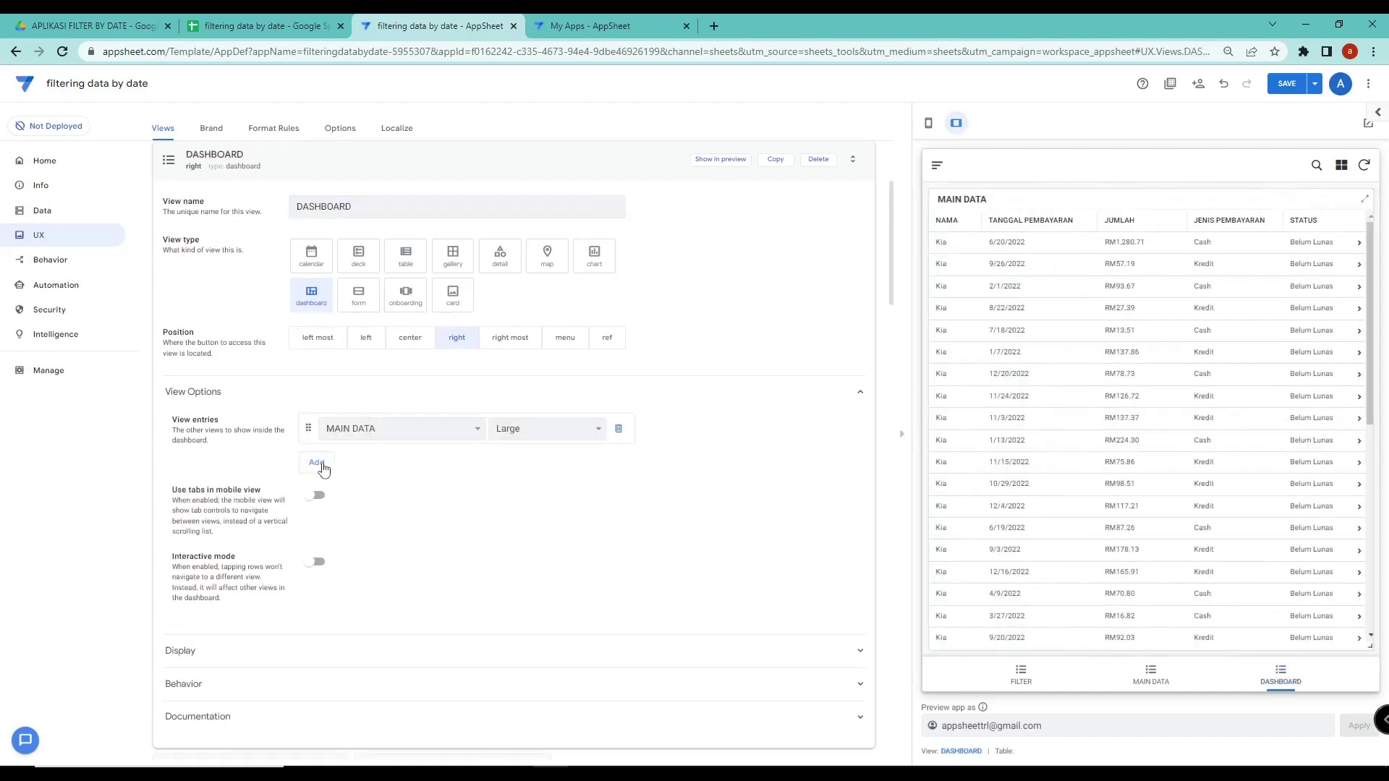
{"action": "left_click", "coordinate": [317, 462]}
{"action": "left_click", "coordinate": [360, 461]}
{"action": "left_click", "coordinate": [366, 494]}
{"action": "left_click_drag", "start_coordinate": [309, 460], "coordinate": [310, 429]}
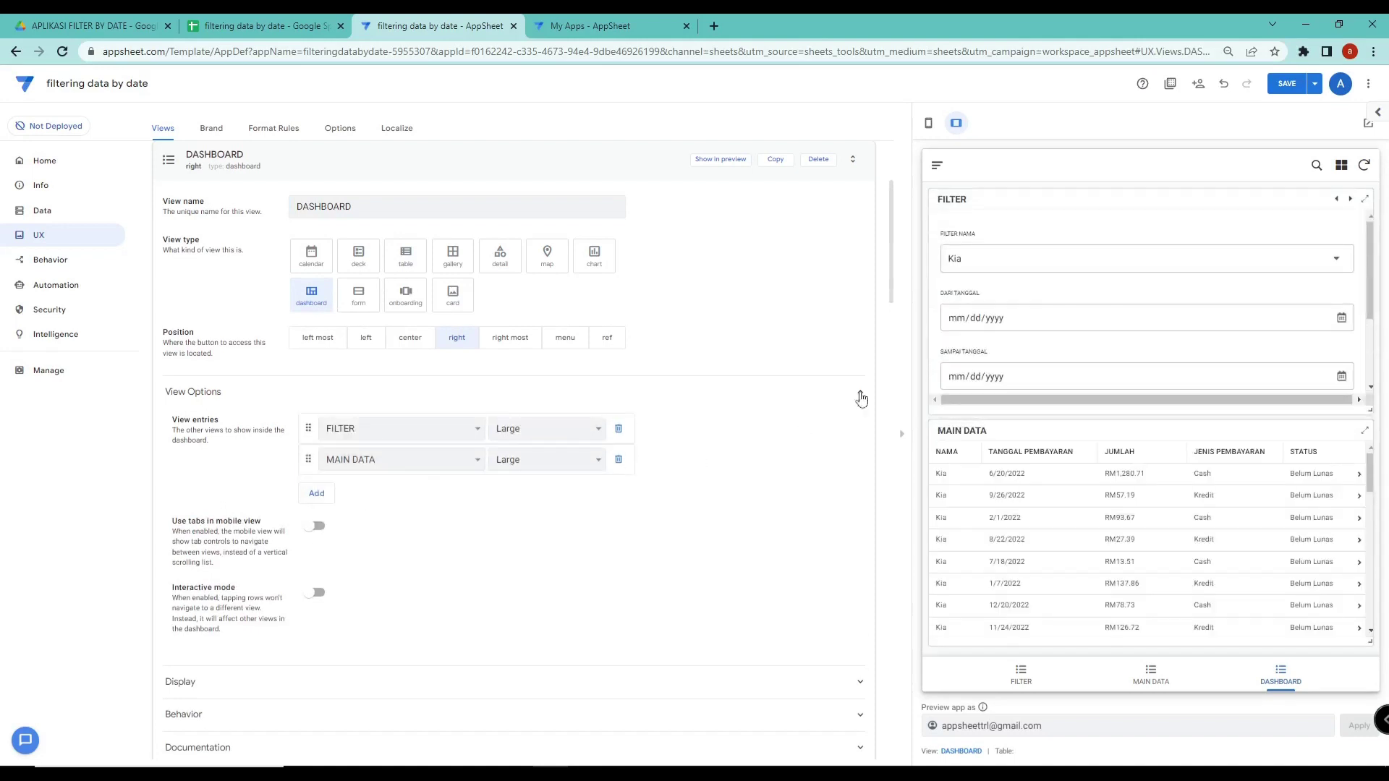
Choose the first listed name for FILTER NAMA in the dashboard preview
{"action": "left_click", "coordinate": [1075, 273]}
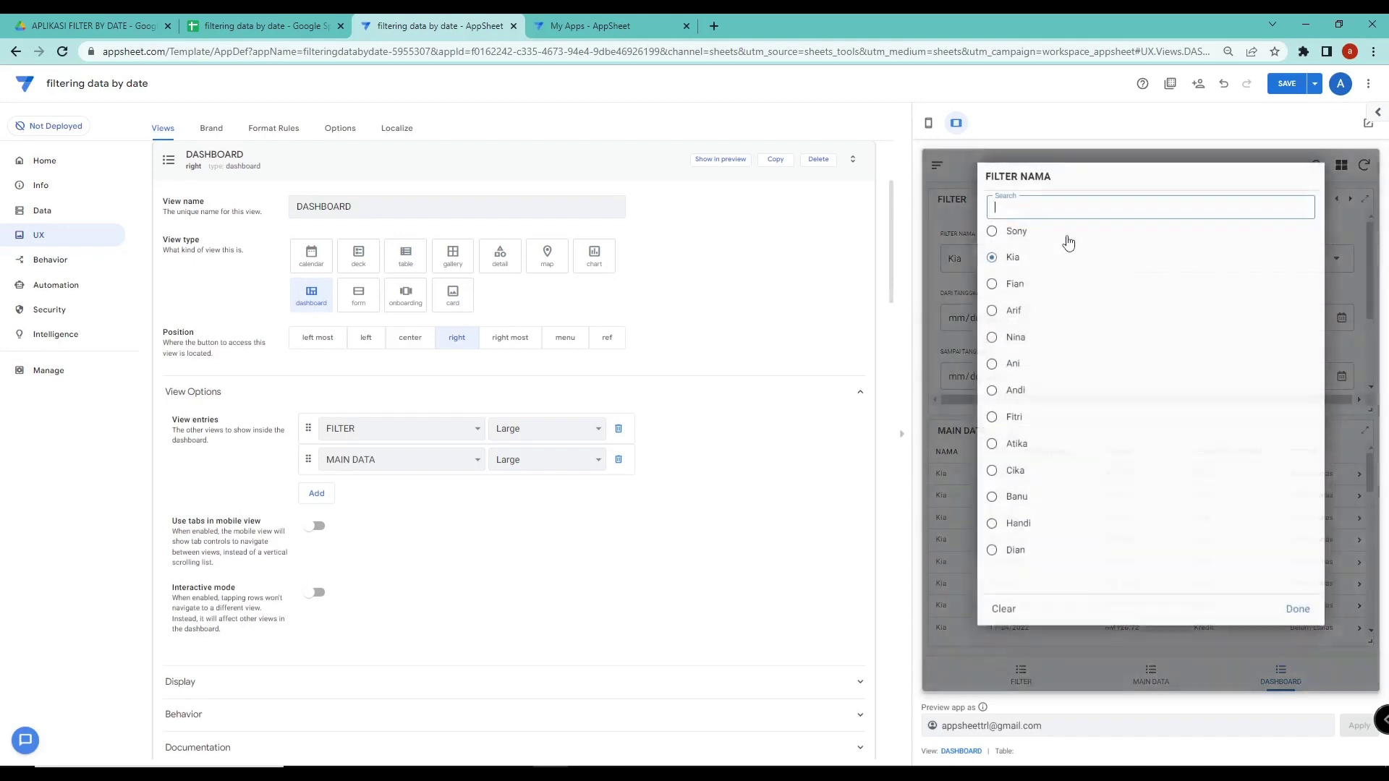
{"action": "left_click", "coordinate": [1017, 233]}
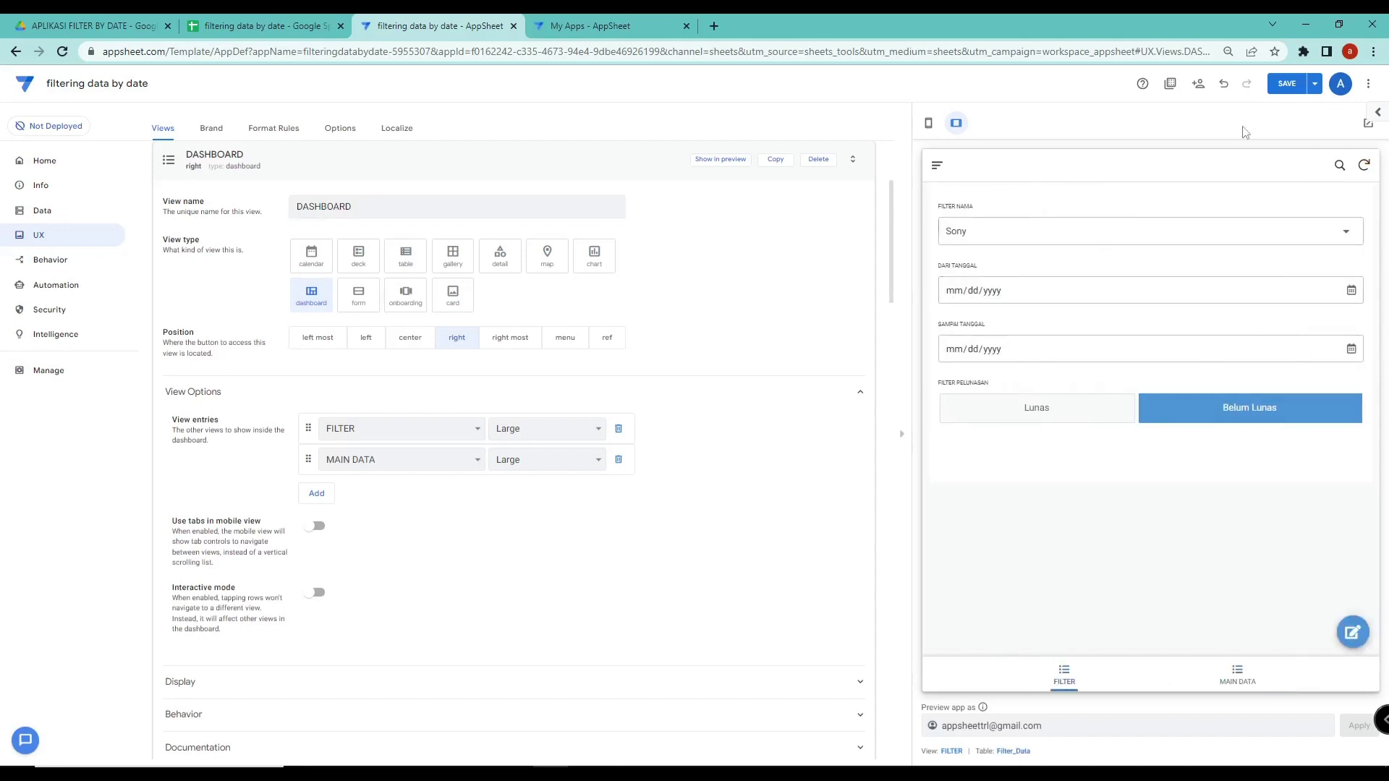
{"action": "scroll", "coordinate": [410, 281], "scroll_direction": "up", "scroll_amount": 2}
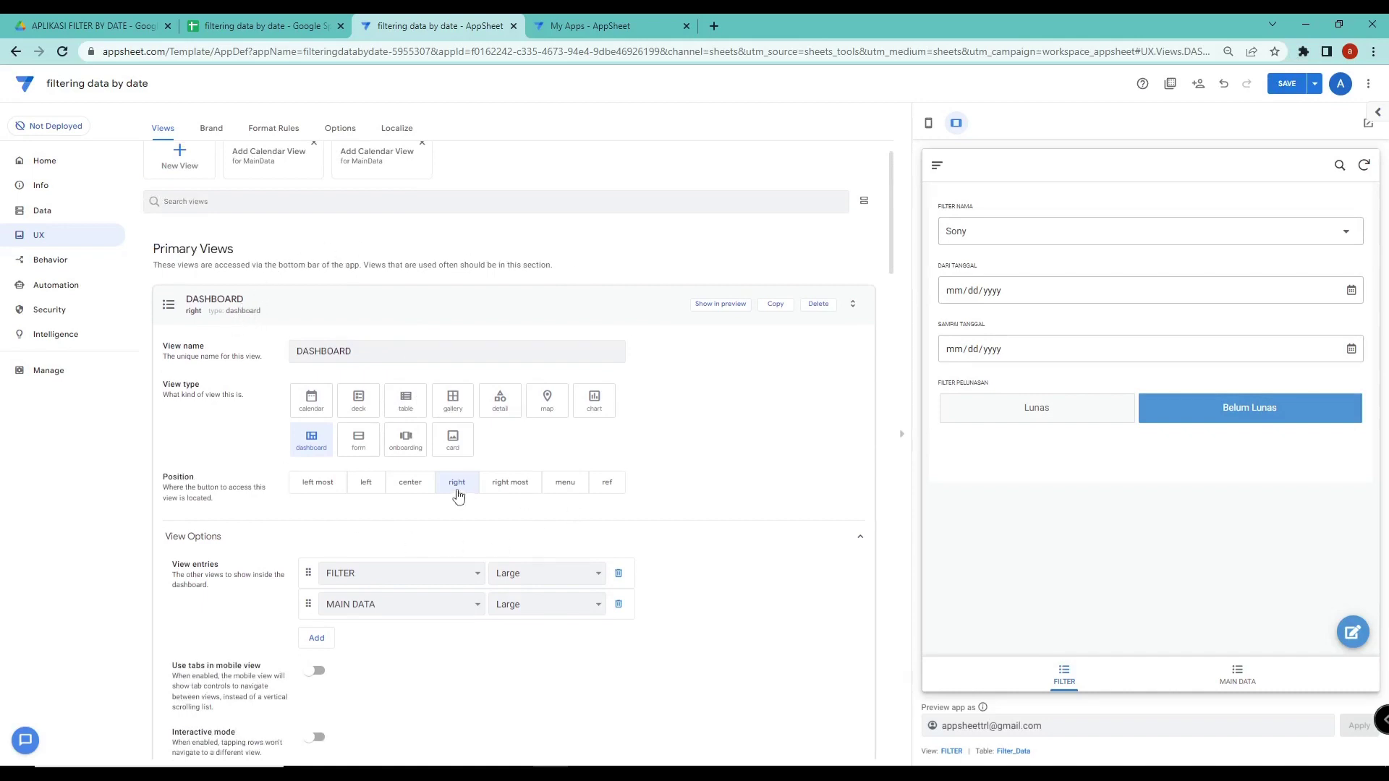
Save the app and check the MAIN DATA and DASHBOARD views in the preview
{"action": "left_click", "coordinate": [1286, 85]}
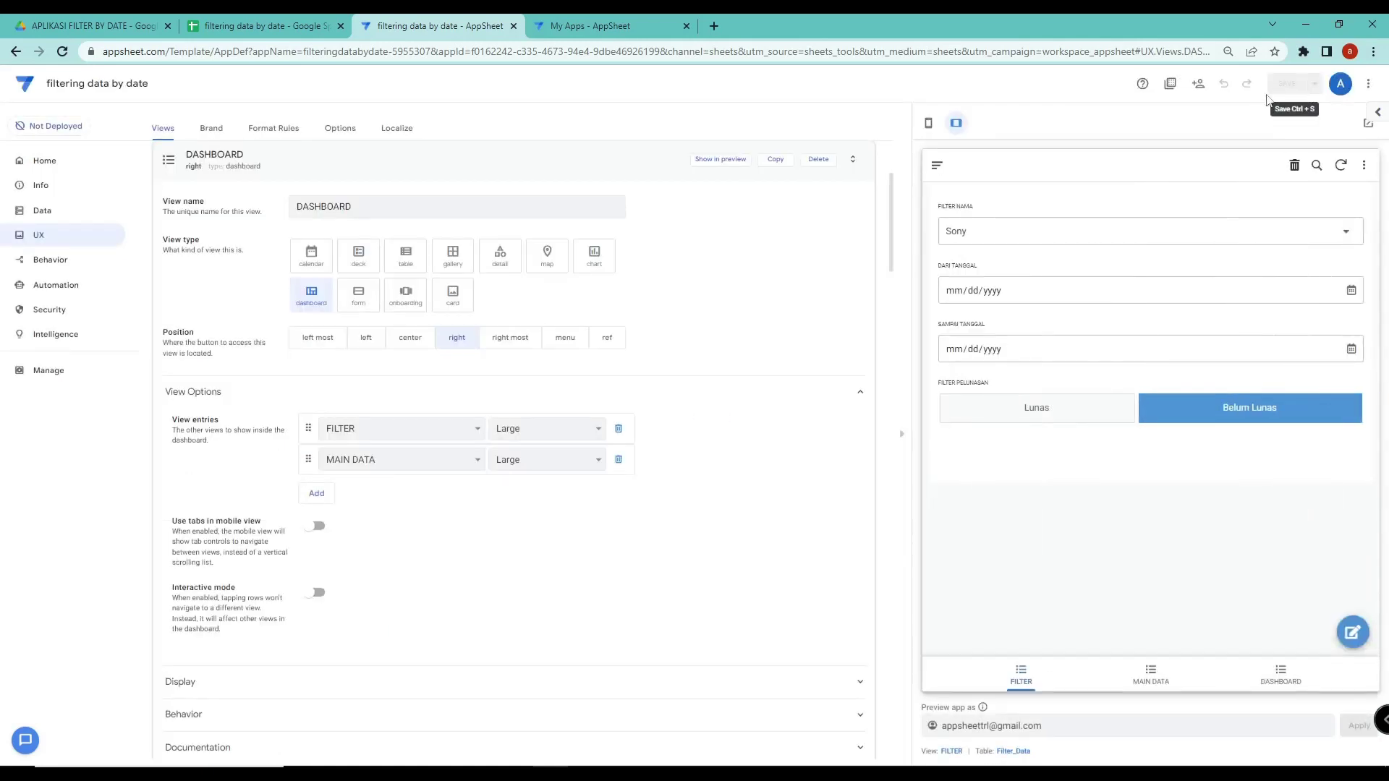
{"action": "left_click", "coordinate": [1150, 680]}
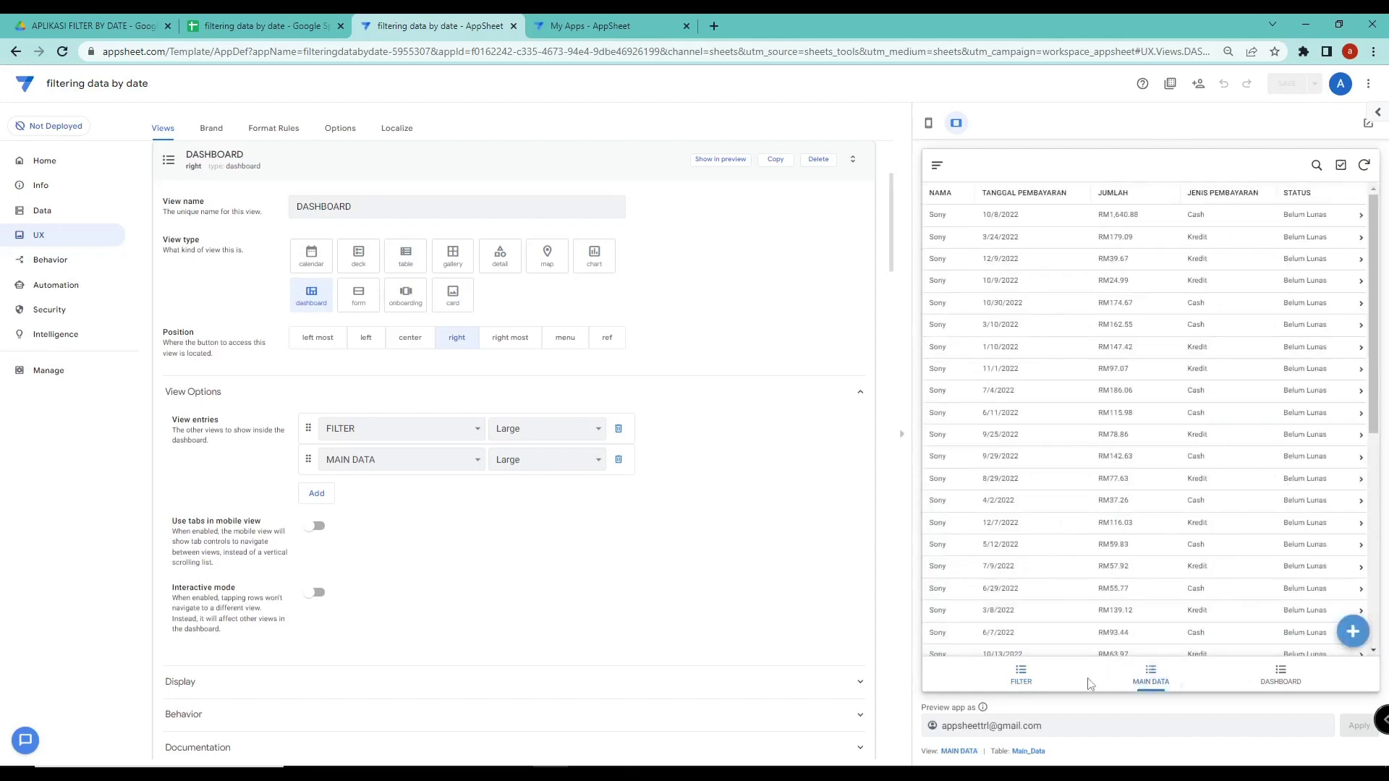
{"action": "left_click", "coordinate": [1296, 671]}
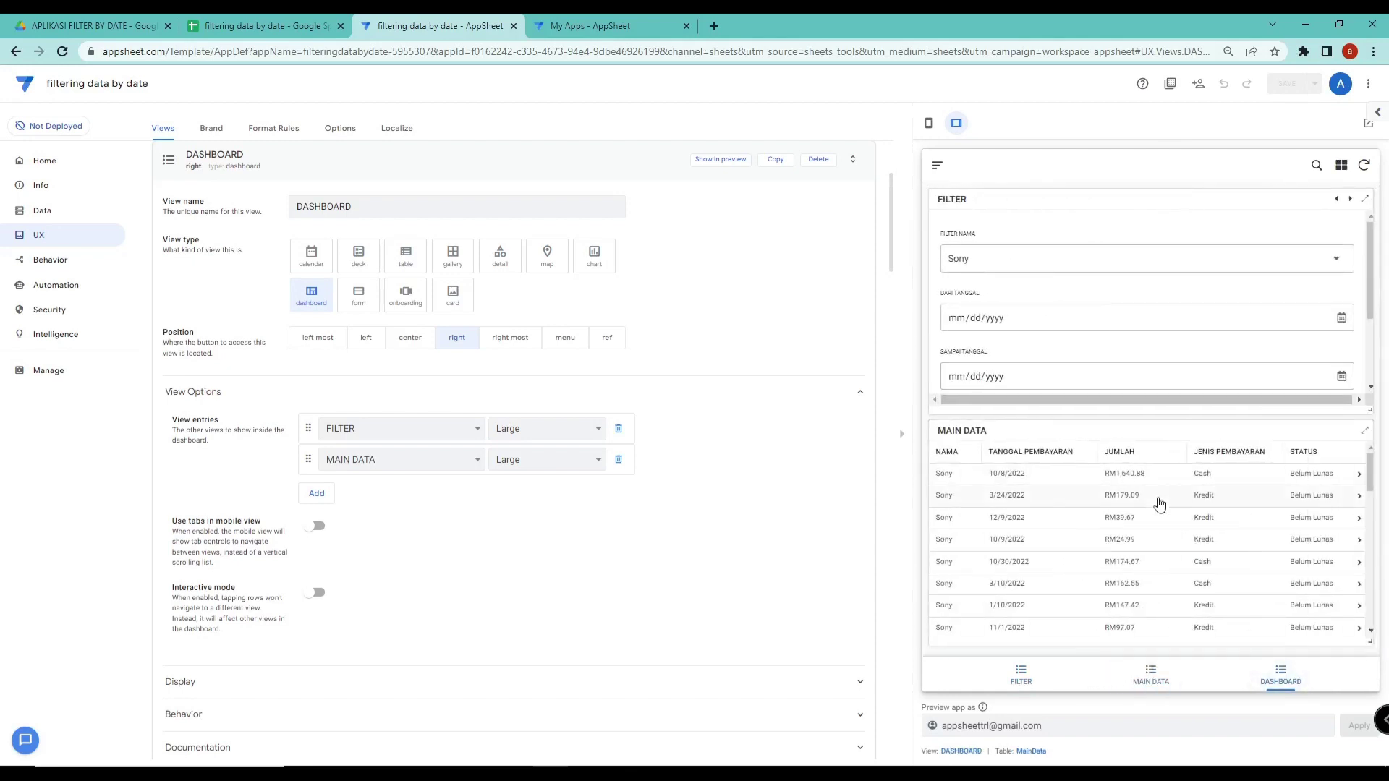
Set the position of both the FILTER and MAIN DATA views to ref and save the app
{"action": "scroll", "coordinate": [817, 460], "scroll_direction": "up", "scroll_amount": 3}
{"action": "left_click", "coordinate": [493, 357]}
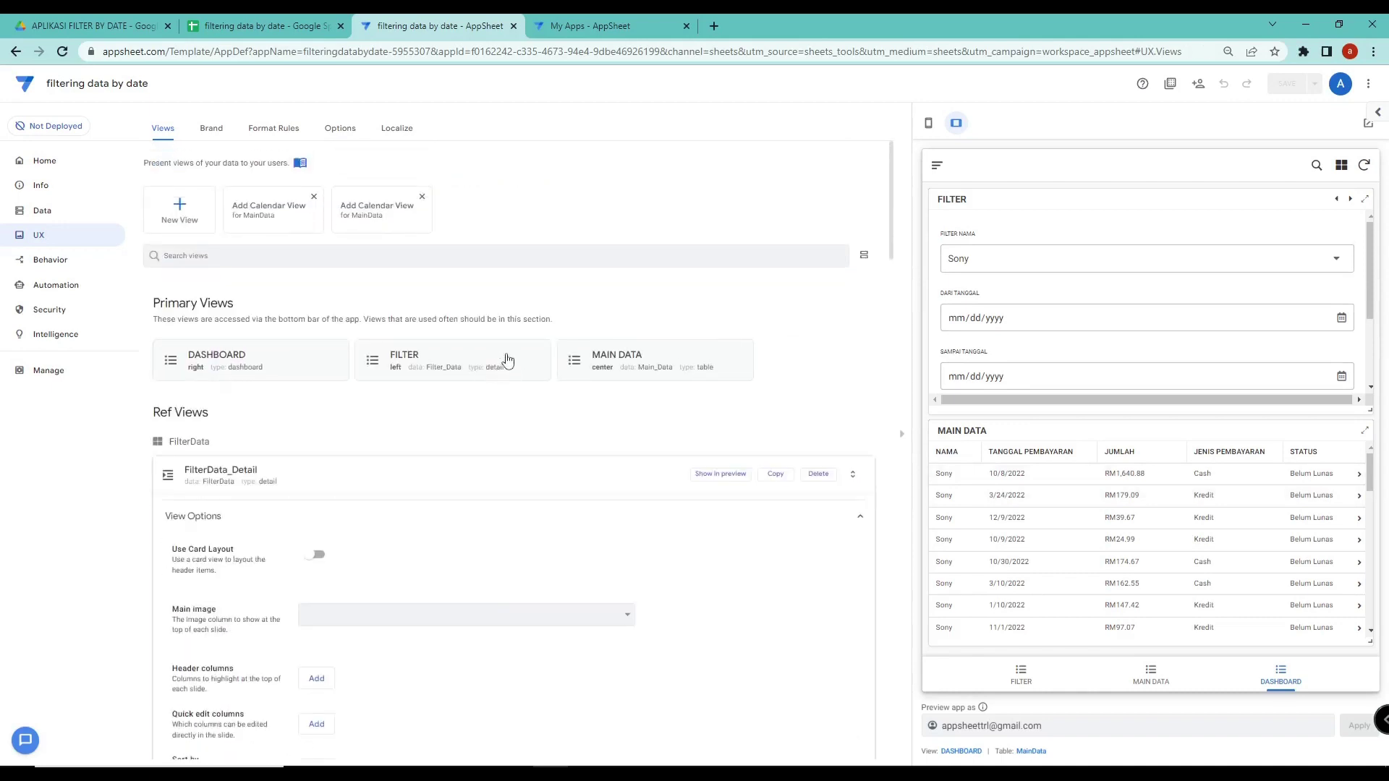
{"action": "left_click", "coordinate": [474, 353]}
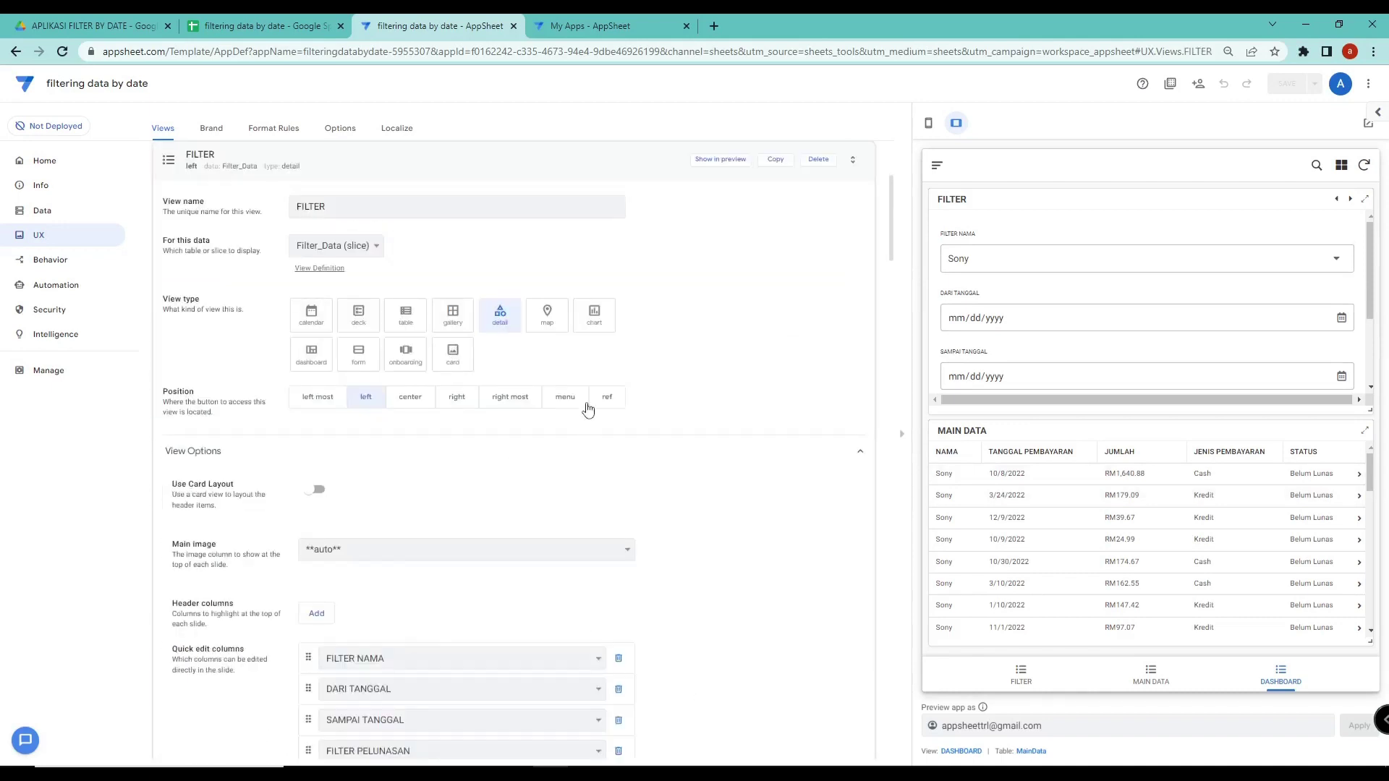
{"action": "left_click", "coordinate": [599, 403]}
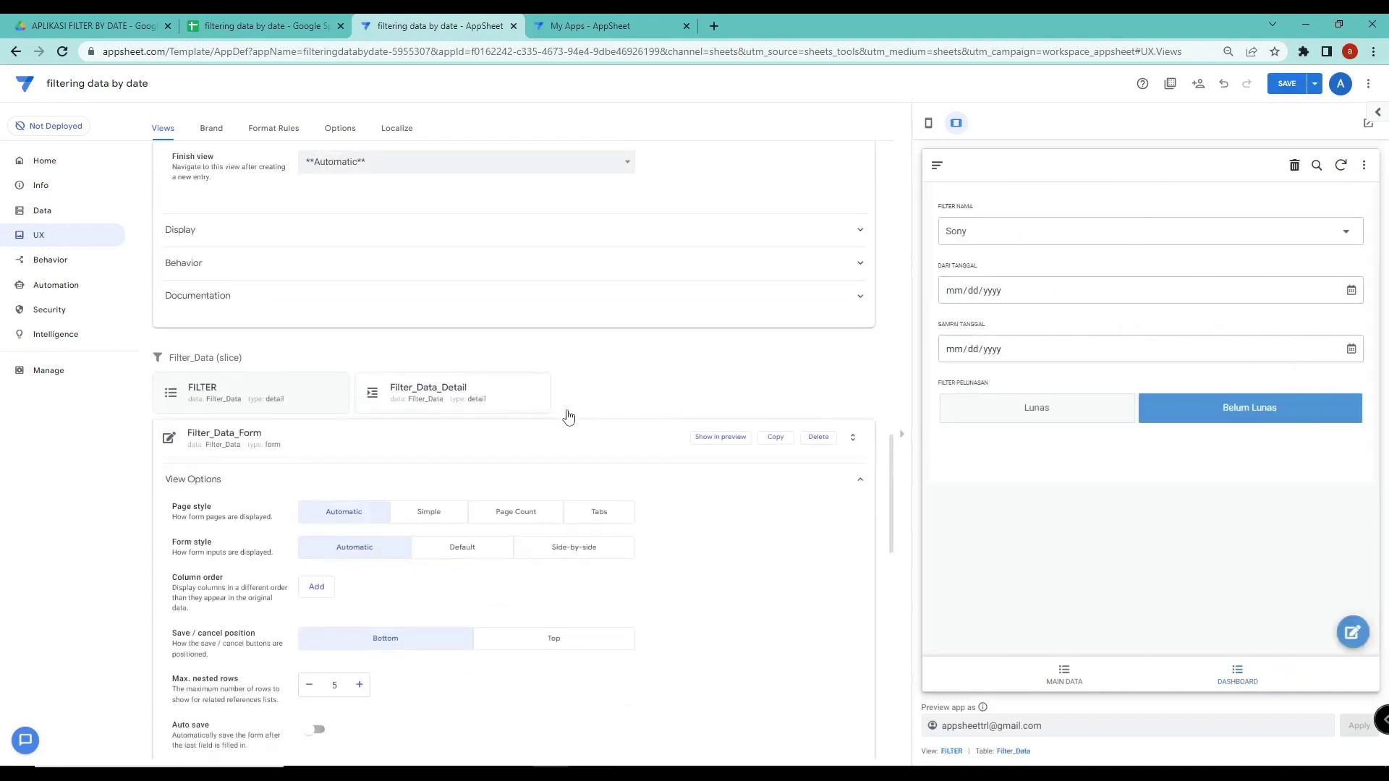
{"action": "scroll", "coordinate": [569, 406], "scroll_direction": "up", "scroll_amount": 10}
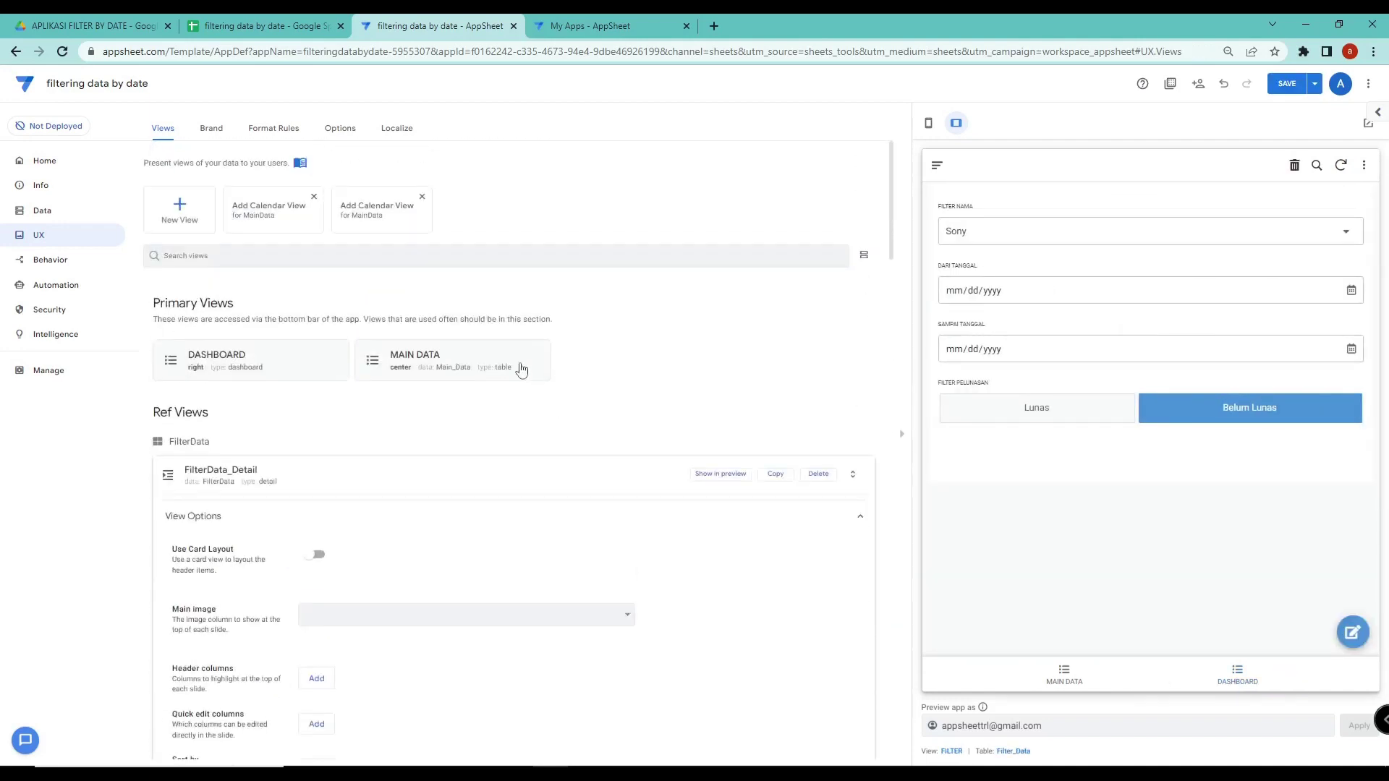
{"action": "left_click", "coordinate": [489, 363]}
{"action": "left_click", "coordinate": [618, 400]}
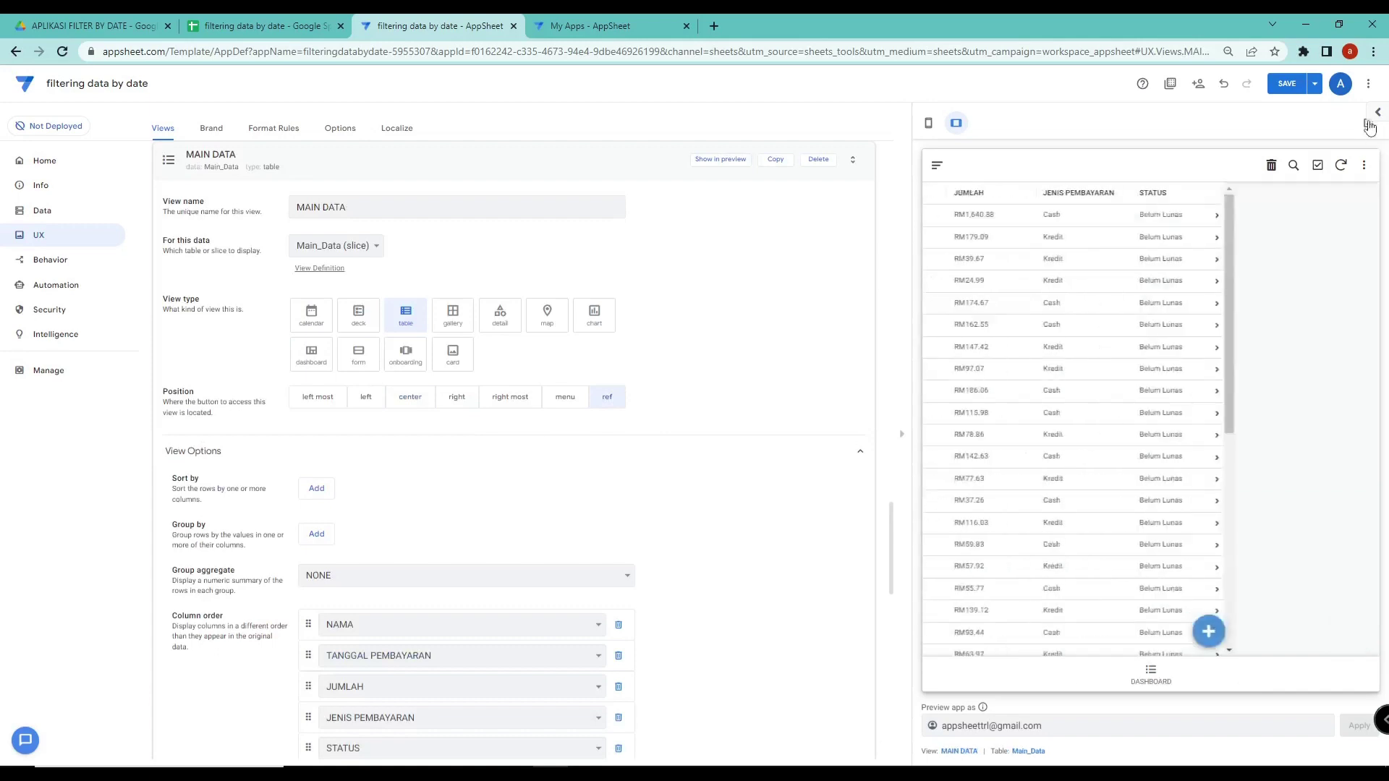
{"action": "left_click", "coordinate": [1289, 89]}
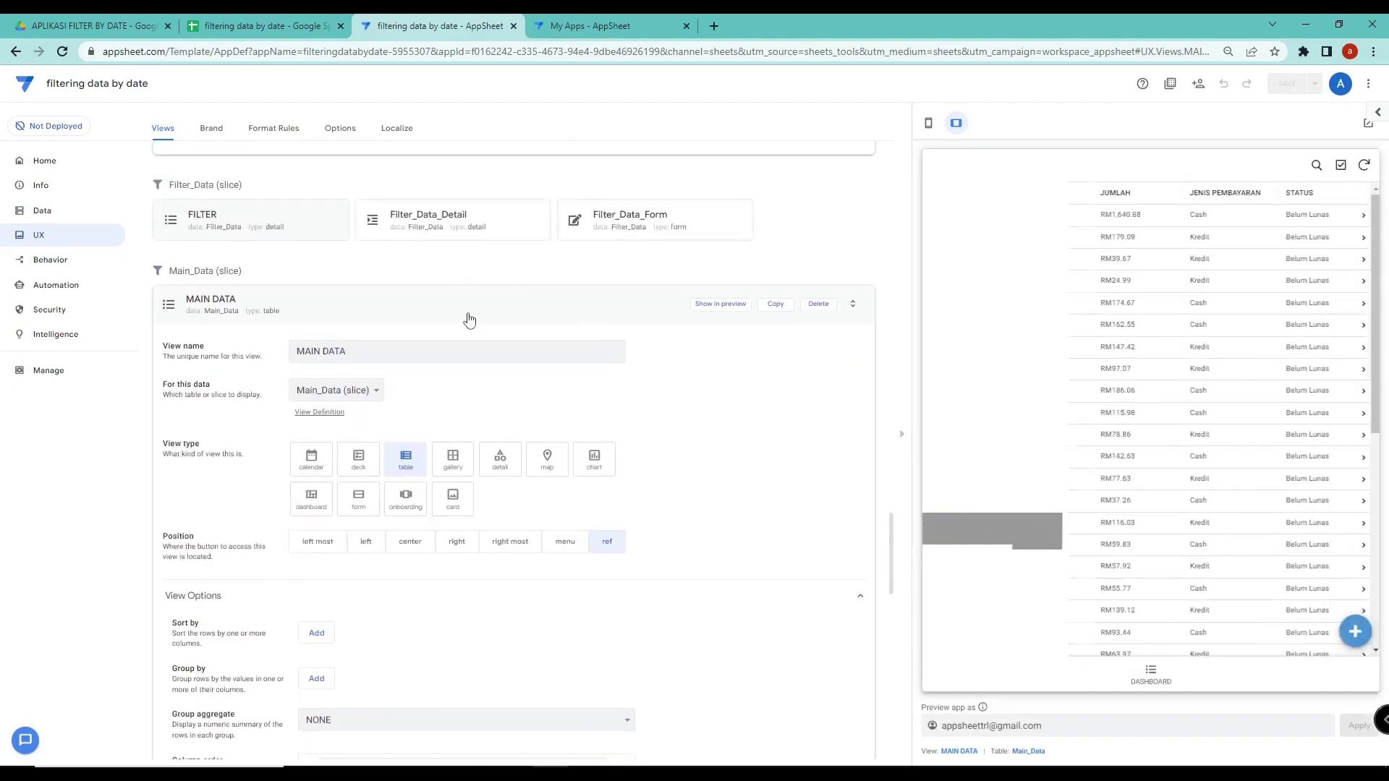
Collapse the MAIN DATA view settings, then open the app in its own browser tab on the DASHBOARD view
{"action": "left_click", "coordinate": [477, 319]}
{"action": "scroll", "coordinate": [551, 325], "scroll_direction": "up", "scroll_amount": 5}
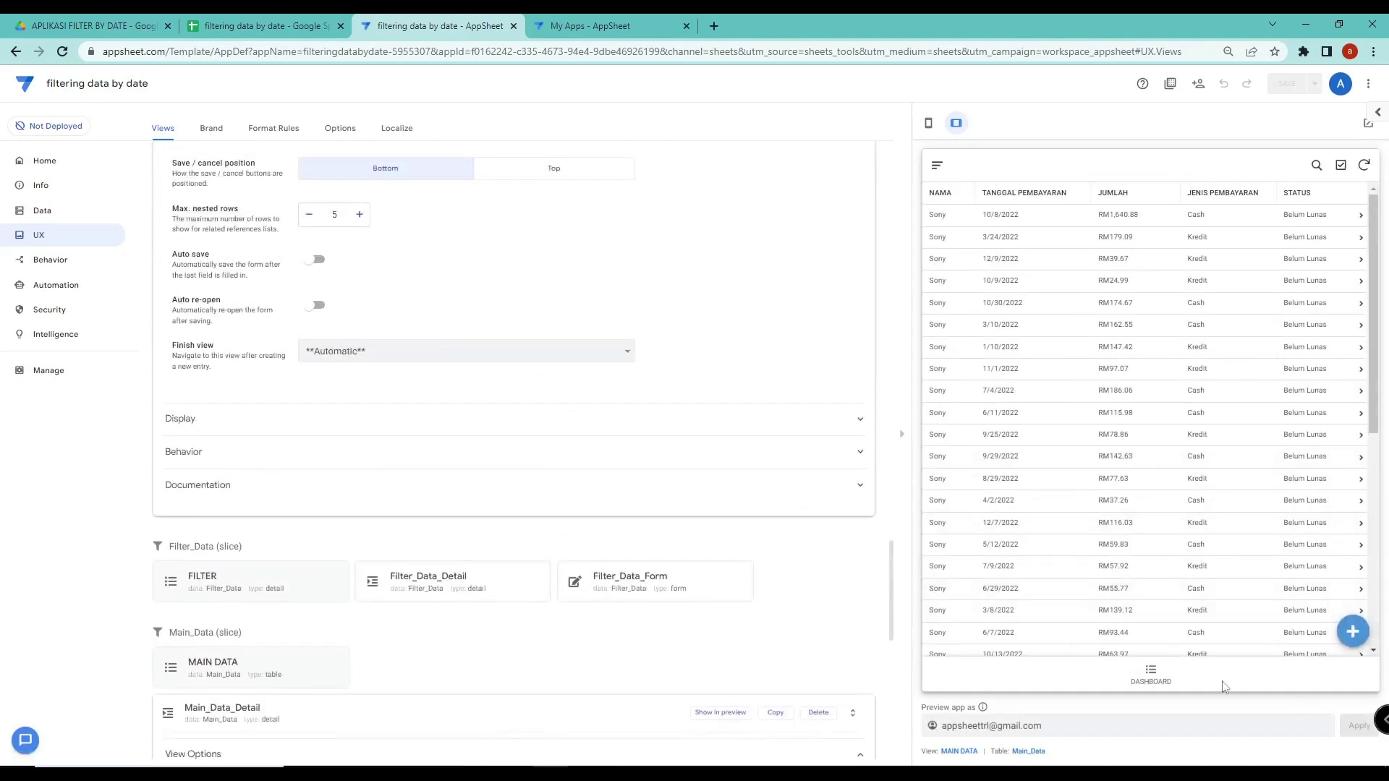
{"action": "left_click", "coordinate": [1155, 679]}
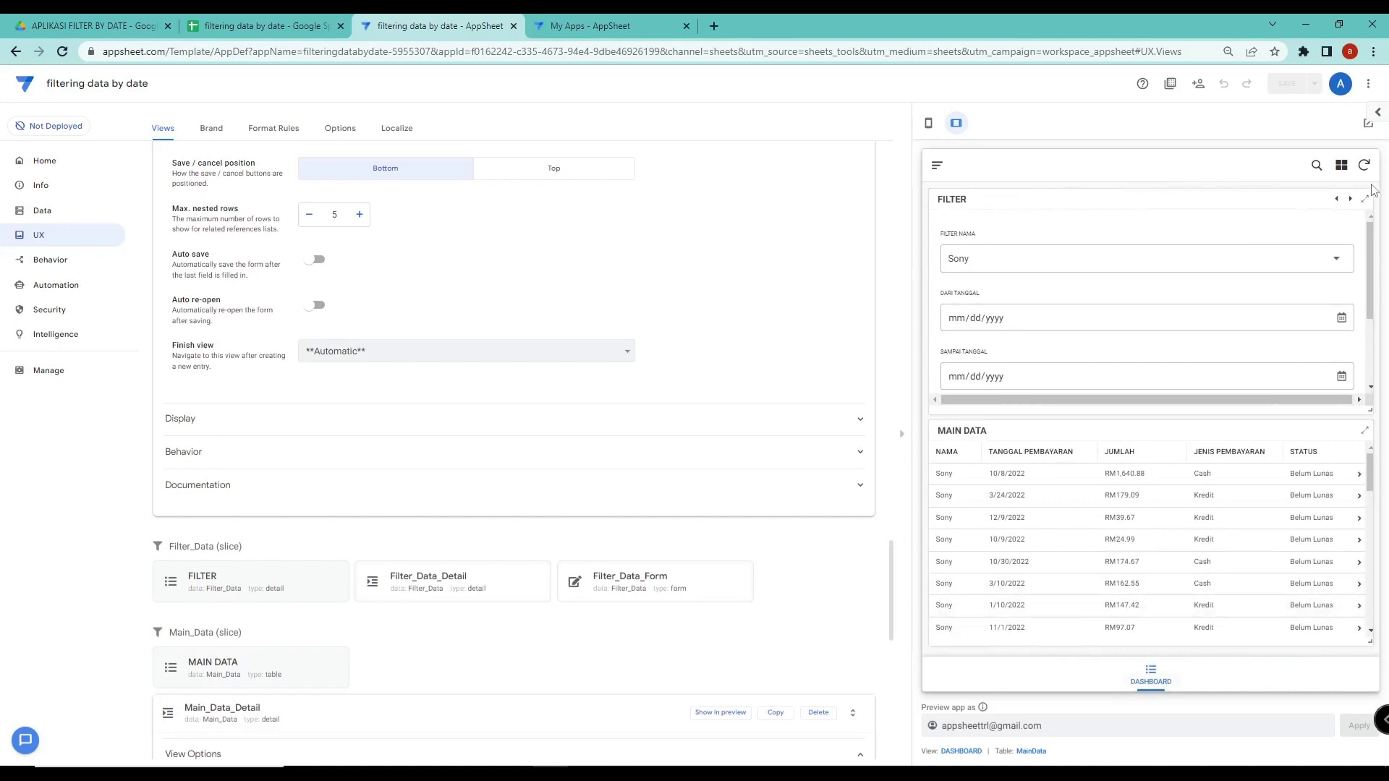
{"action": "left_click", "coordinate": [1367, 124]}
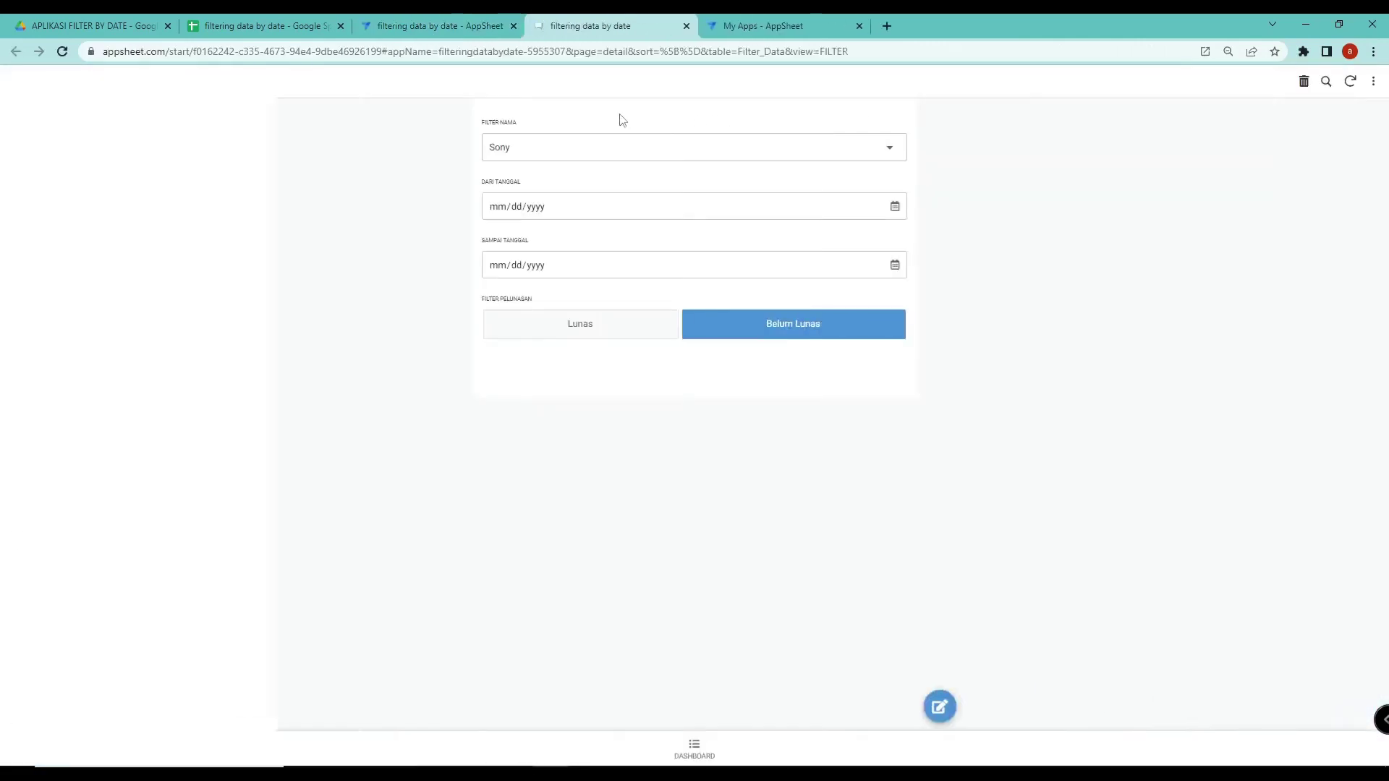
{"action": "left_click", "coordinate": [695, 756]}
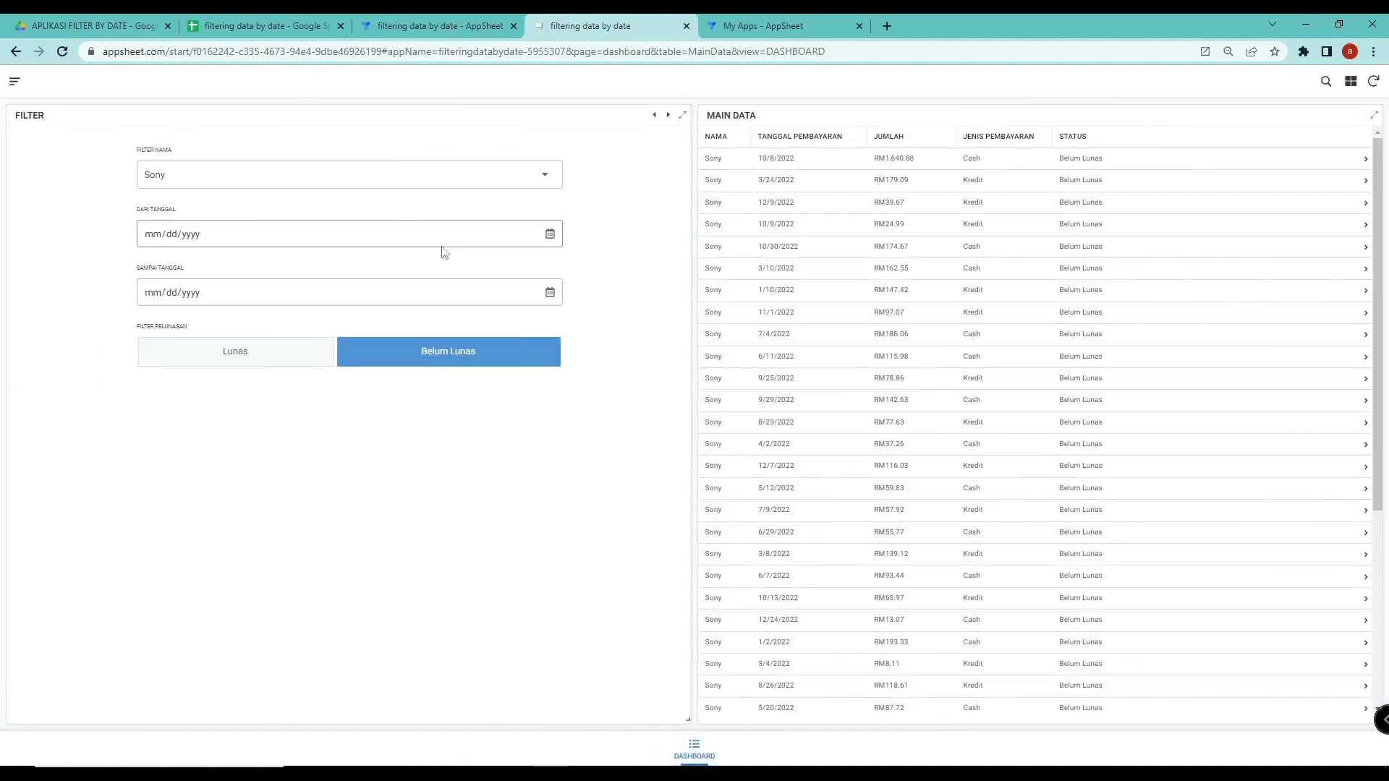
Choose a different name for FILTER NAMA on the dashboard and look through the MAIN DATA records
{"action": "left_click", "coordinate": [220, 174]}
{"action": "left_click", "coordinate": [558, 282]}
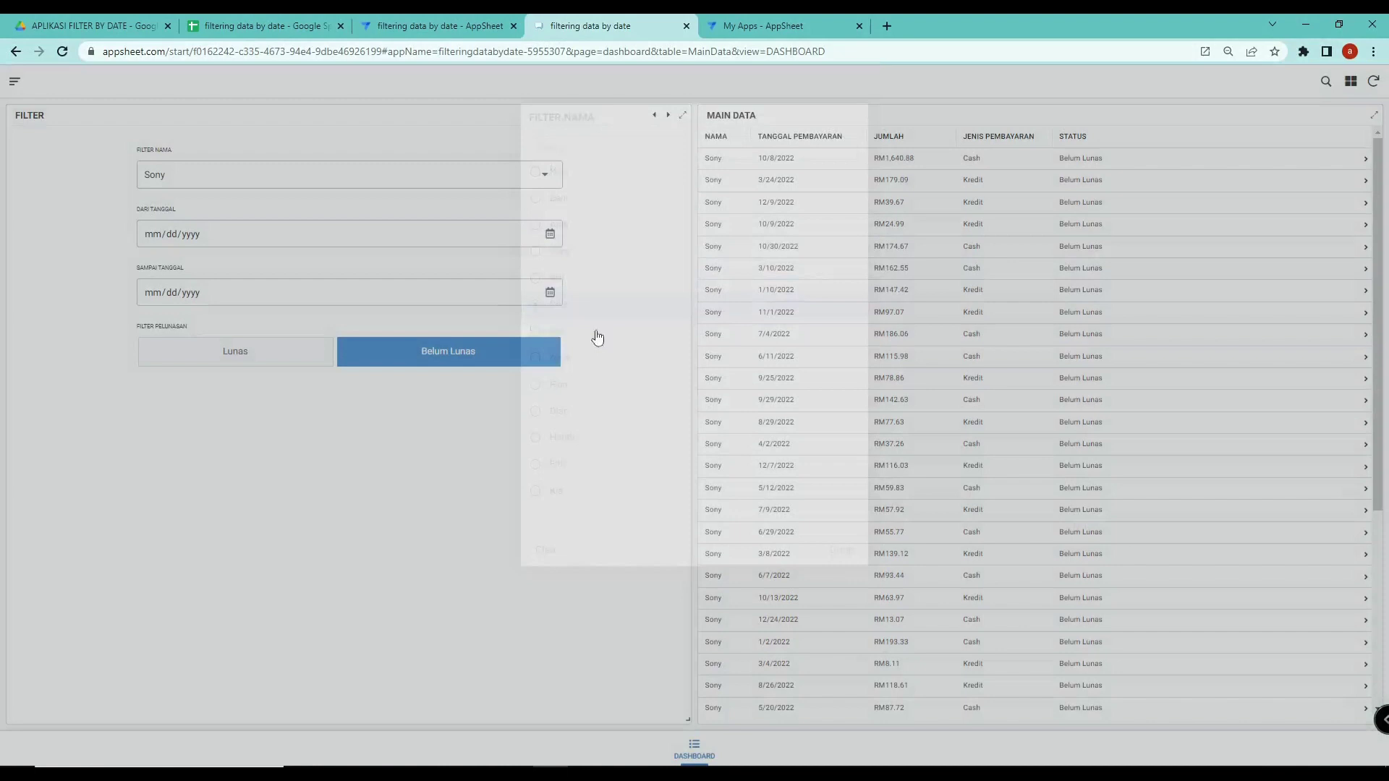
{"action": "scroll", "coordinate": [959, 384], "scroll_direction": "down", "scroll_amount": 5}
{"action": "scroll", "coordinate": [959, 384], "scroll_direction": "up", "scroll_amount": 5}
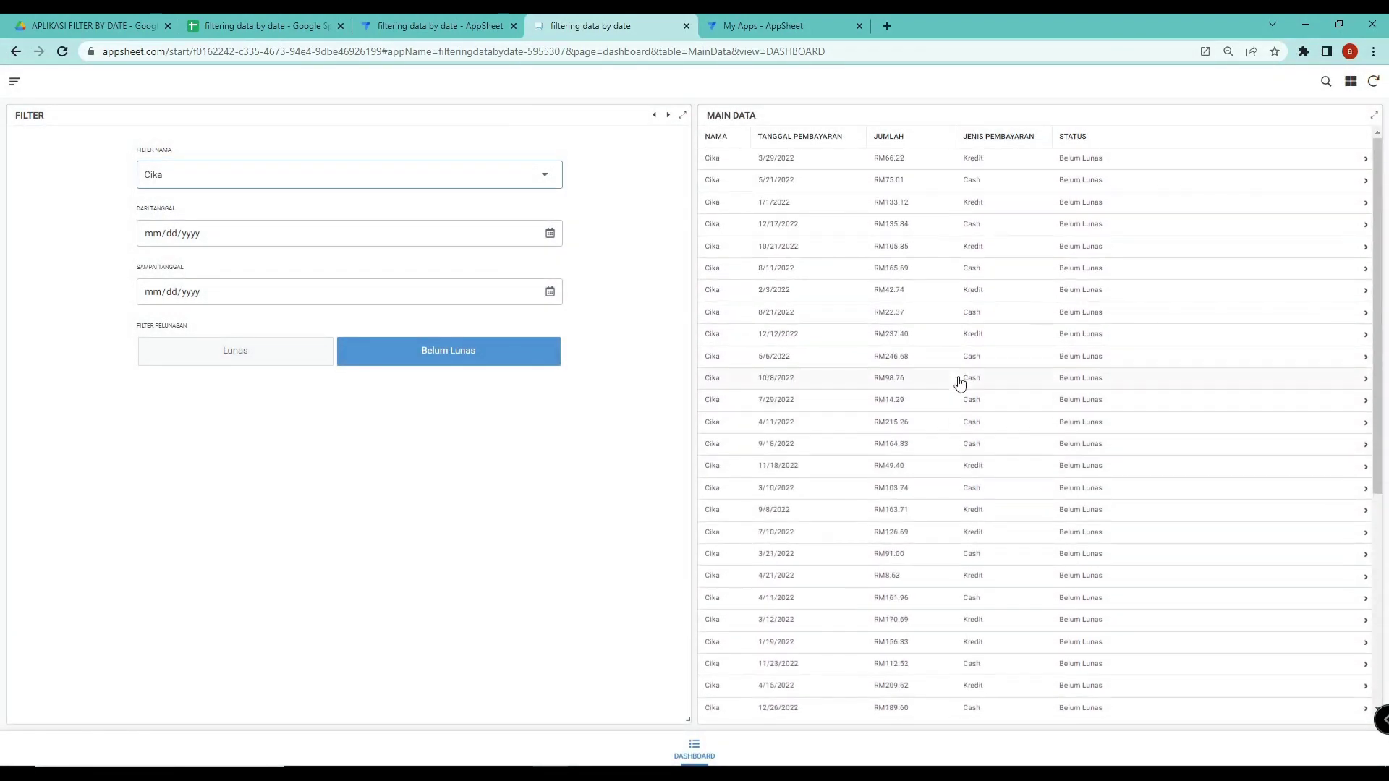
Set FILTER PELUNASAN to Lunas and look through the MAIN DATA records
{"action": "left_click", "coordinate": [276, 360]}
{"action": "scroll", "coordinate": [1079, 499], "scroll_direction": "down", "scroll_amount": 4}
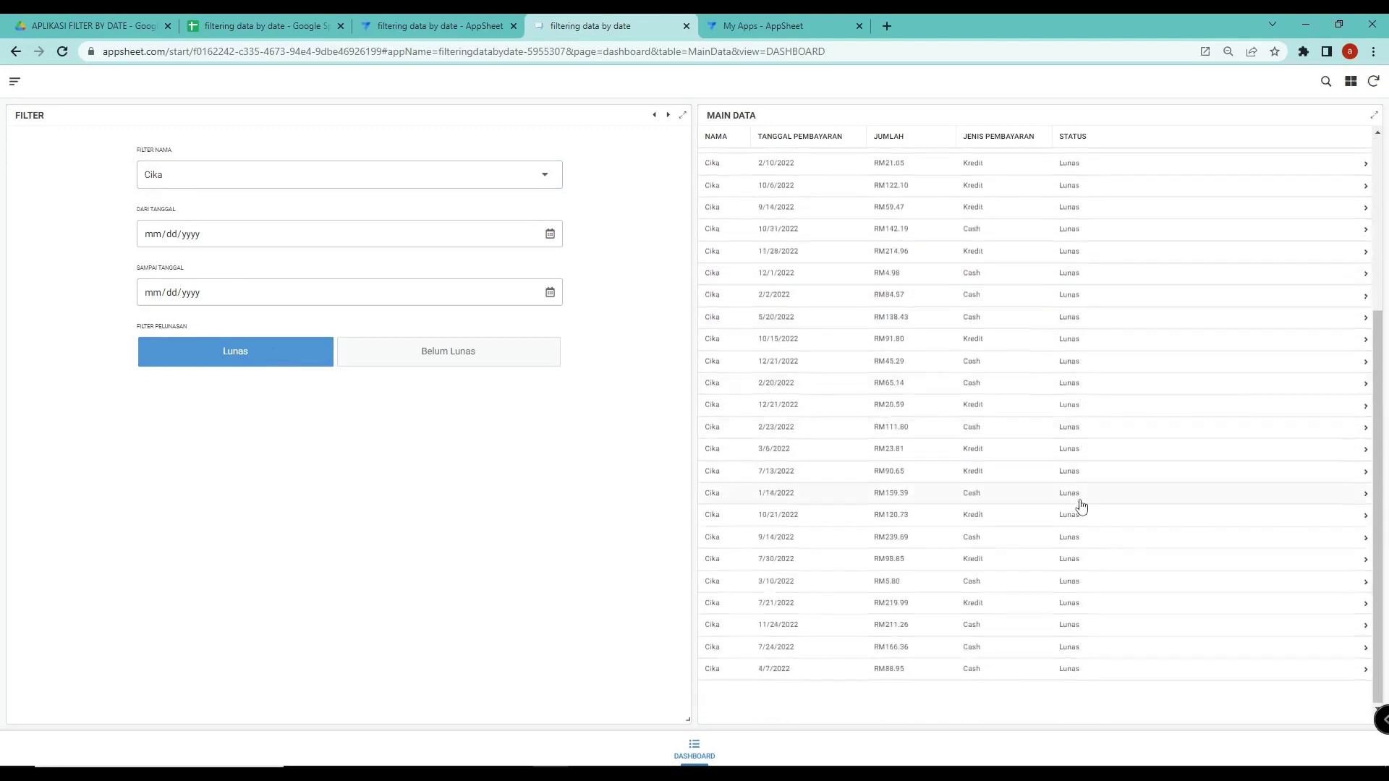
{"action": "scroll", "coordinate": [1081, 504], "scroll_direction": "up", "scroll_amount": 4}
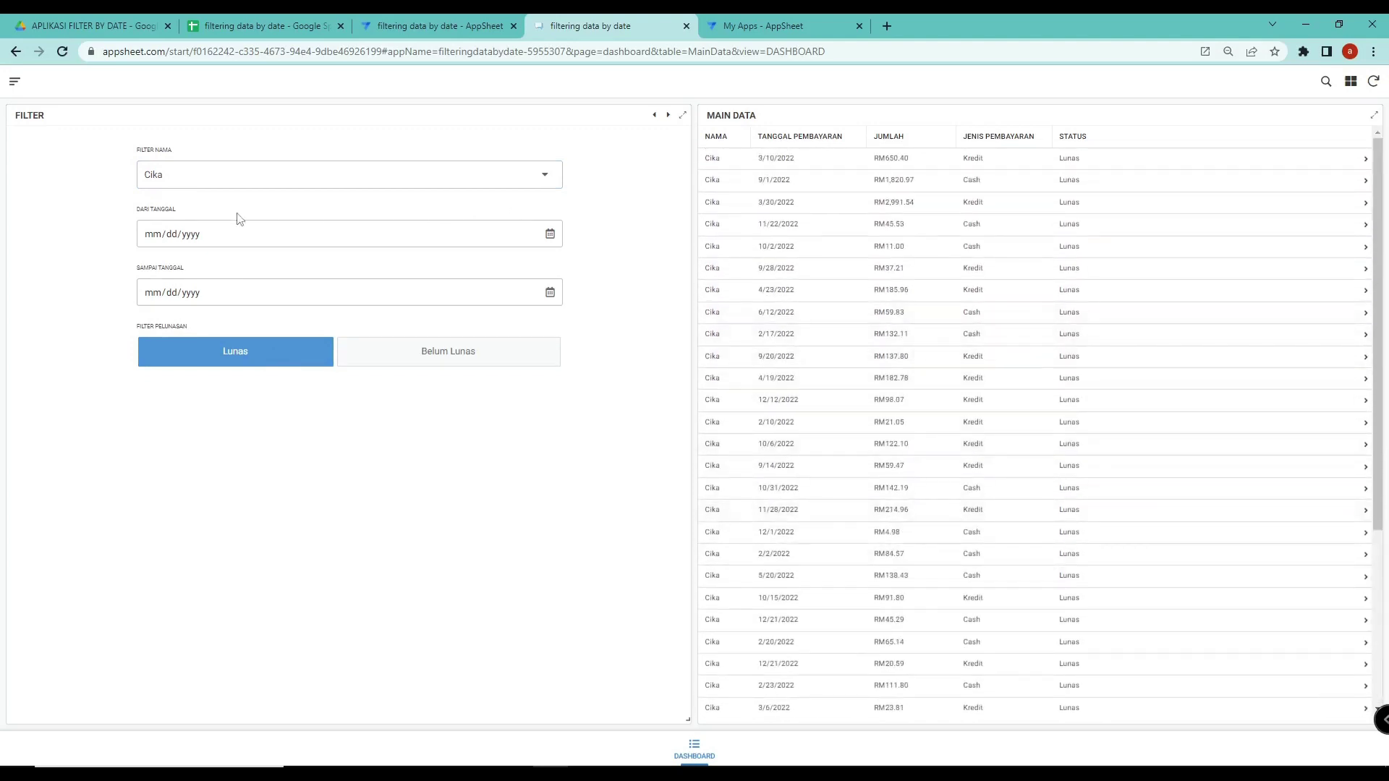
Filter the payment records to the date range from 10/01/2022 to 10/29/2022
{"action": "left_click", "coordinate": [548, 238]}
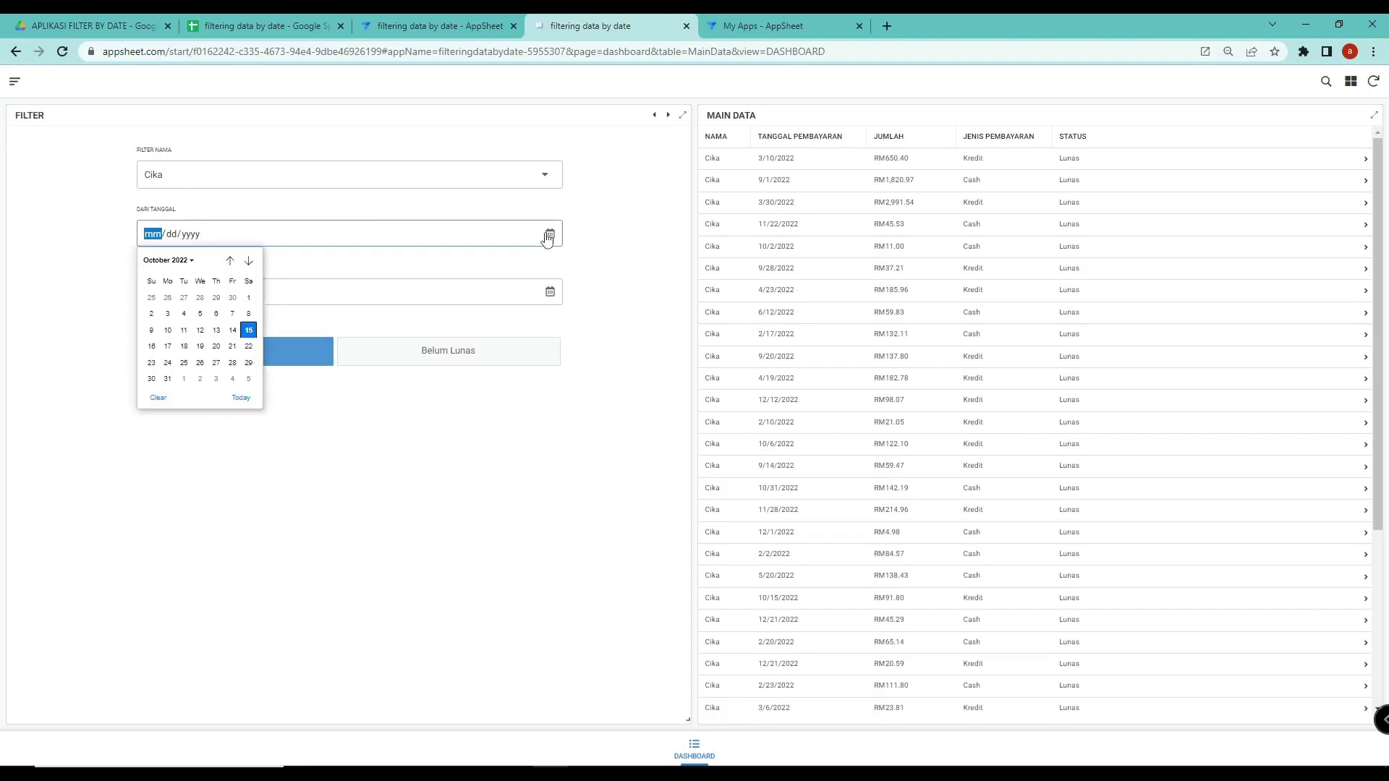
{"action": "left_click", "coordinate": [248, 298]}
{"action": "left_click", "coordinate": [551, 293]}
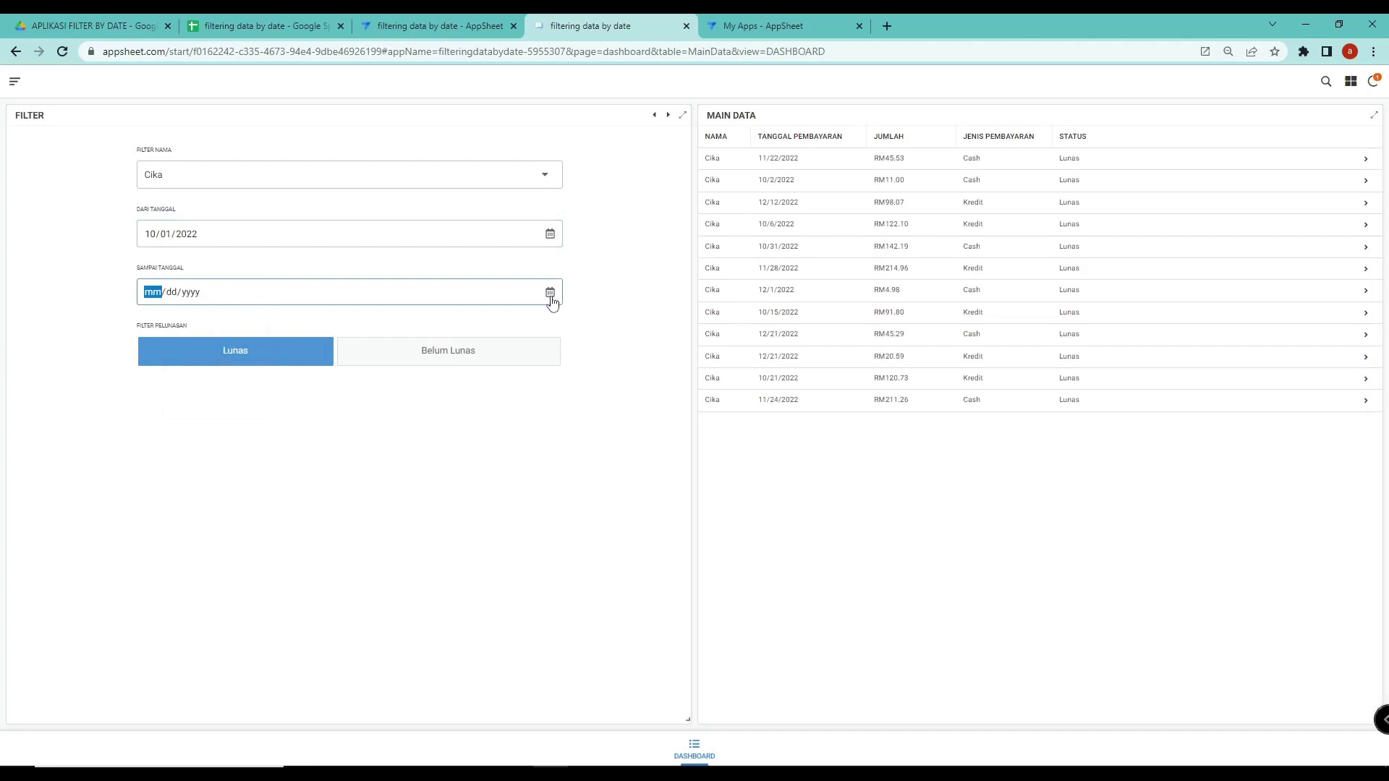
{"action": "left_click", "coordinate": [550, 295]}
{"action": "left_click", "coordinate": [248, 421]}
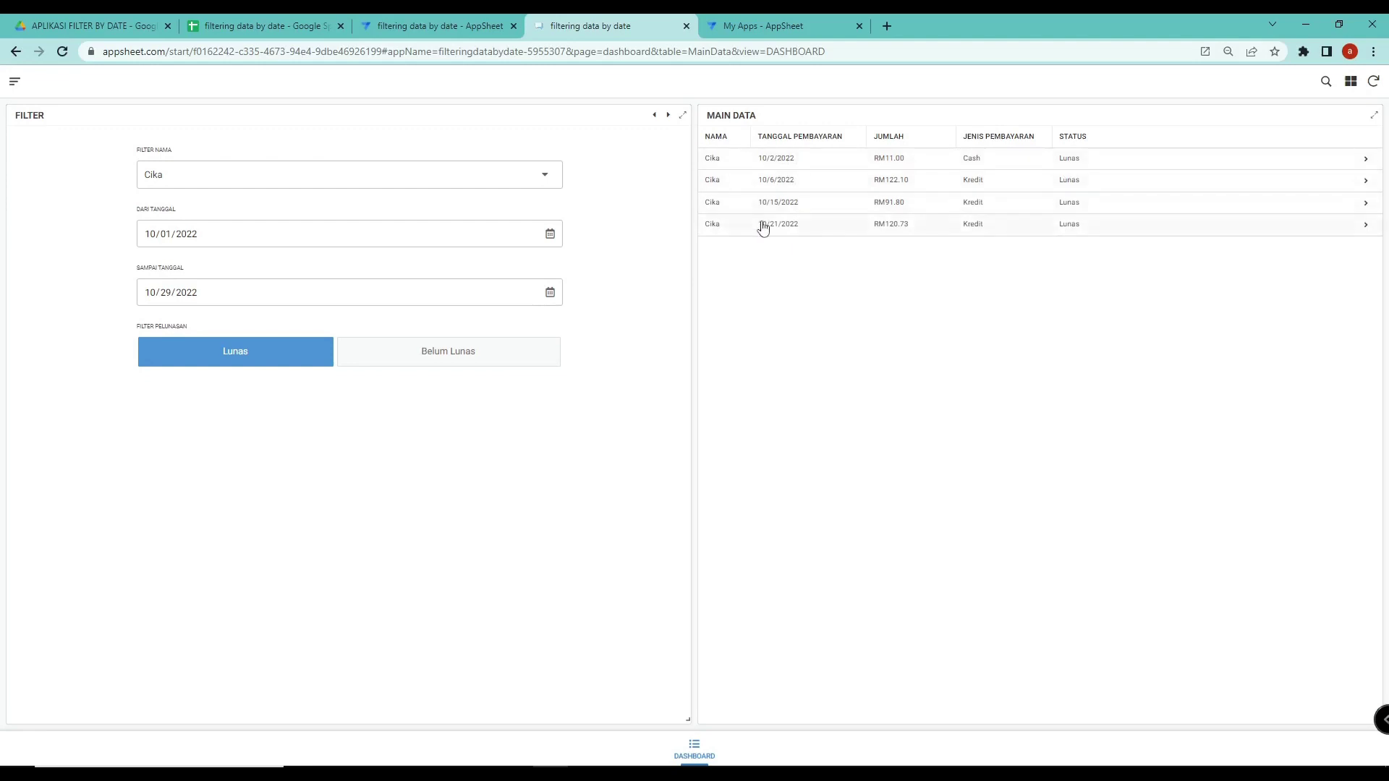
Switch FILTER PELUNASAN to Belum Lunas to check the MAIN DATA records, then return it to Lunas
{"action": "left_click", "coordinate": [475, 360]}
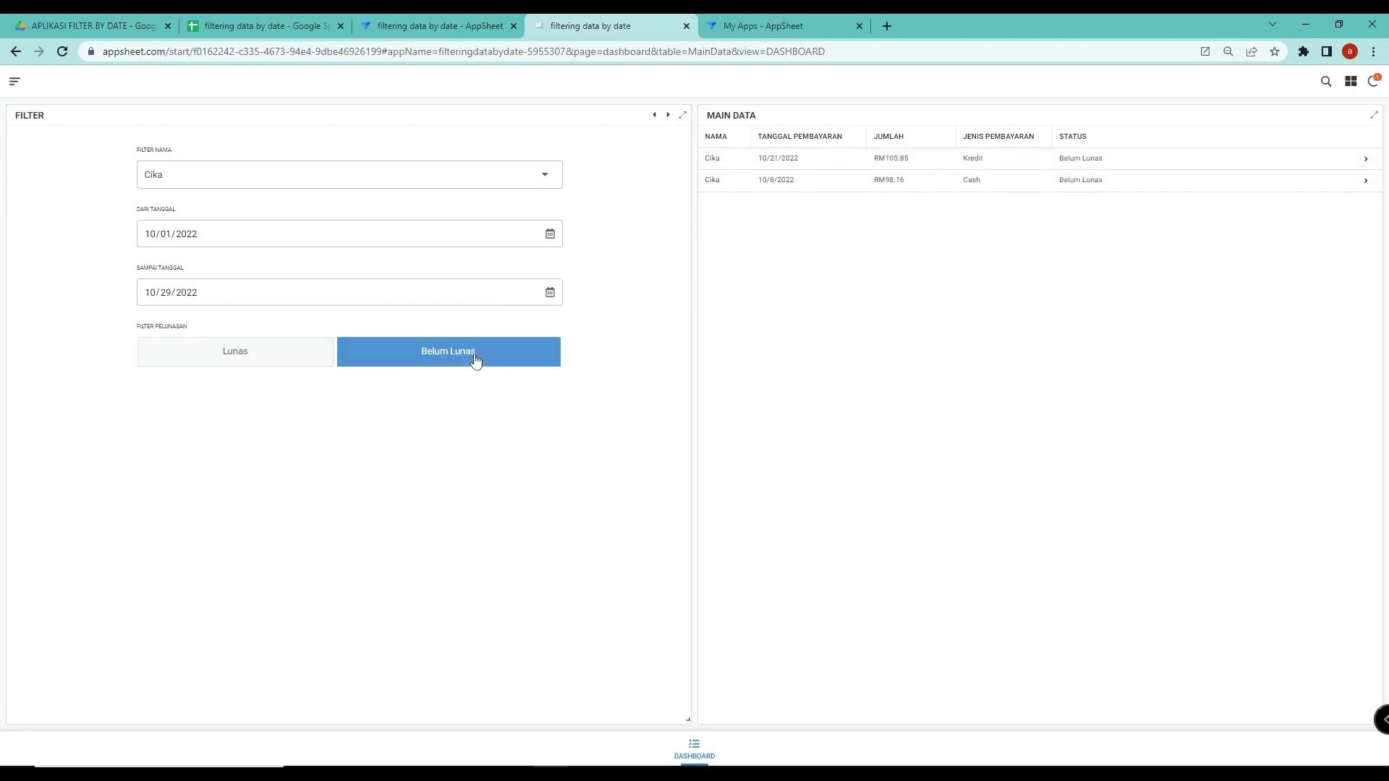
{"action": "left_click", "coordinate": [273, 356]}
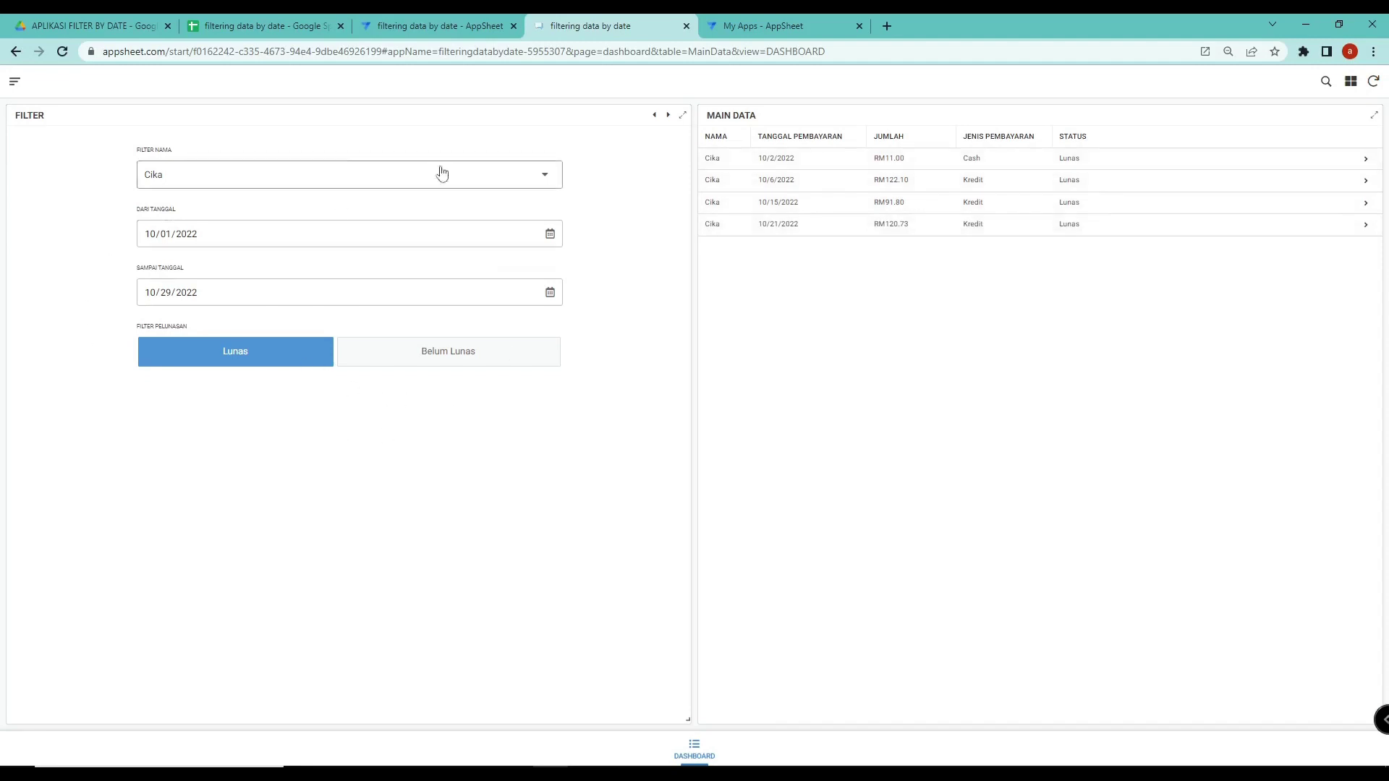
{"action": "double_click", "coordinate": [570, 402]}
{"action": "left_click", "coordinate": [425, 432]}
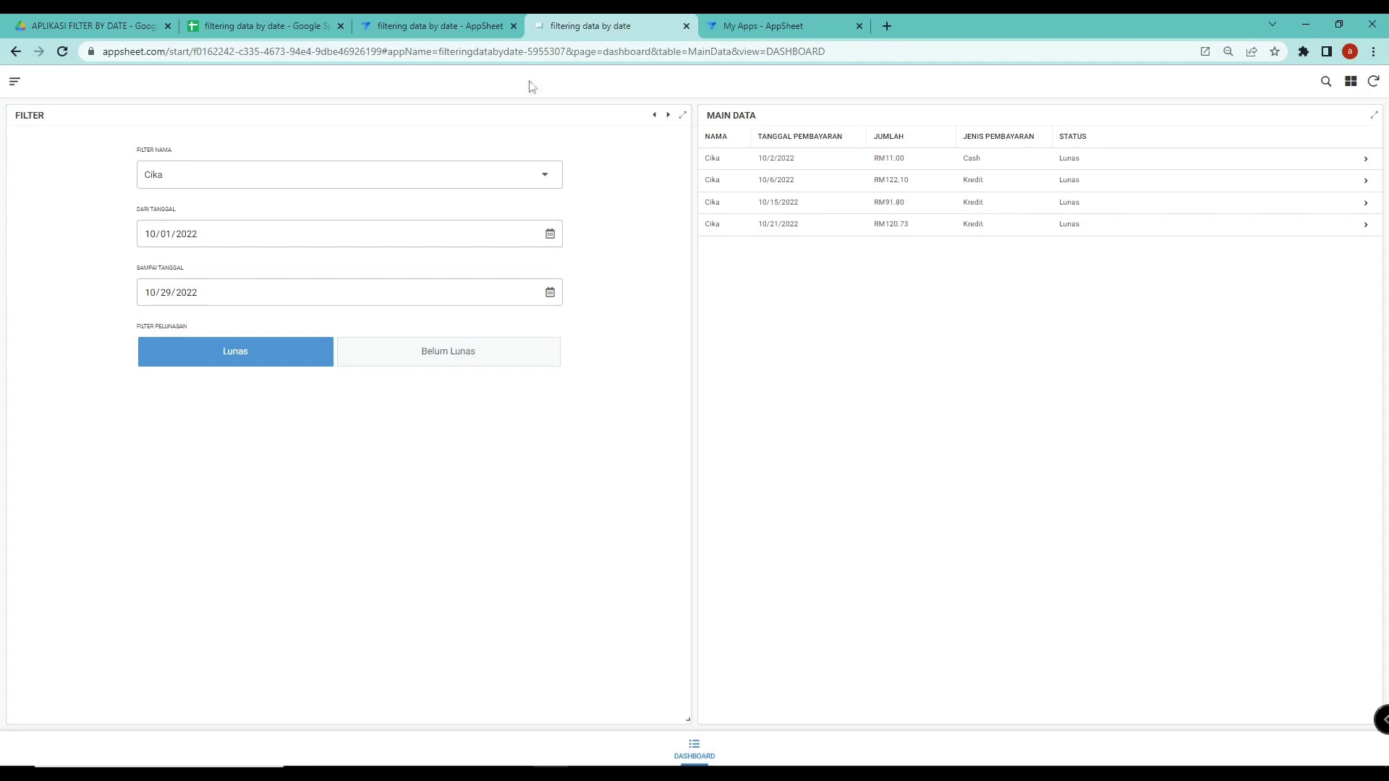
Return to the app editor and add a new view named CHART 1 with the chart view type
{"action": "left_click", "coordinate": [489, 20]}
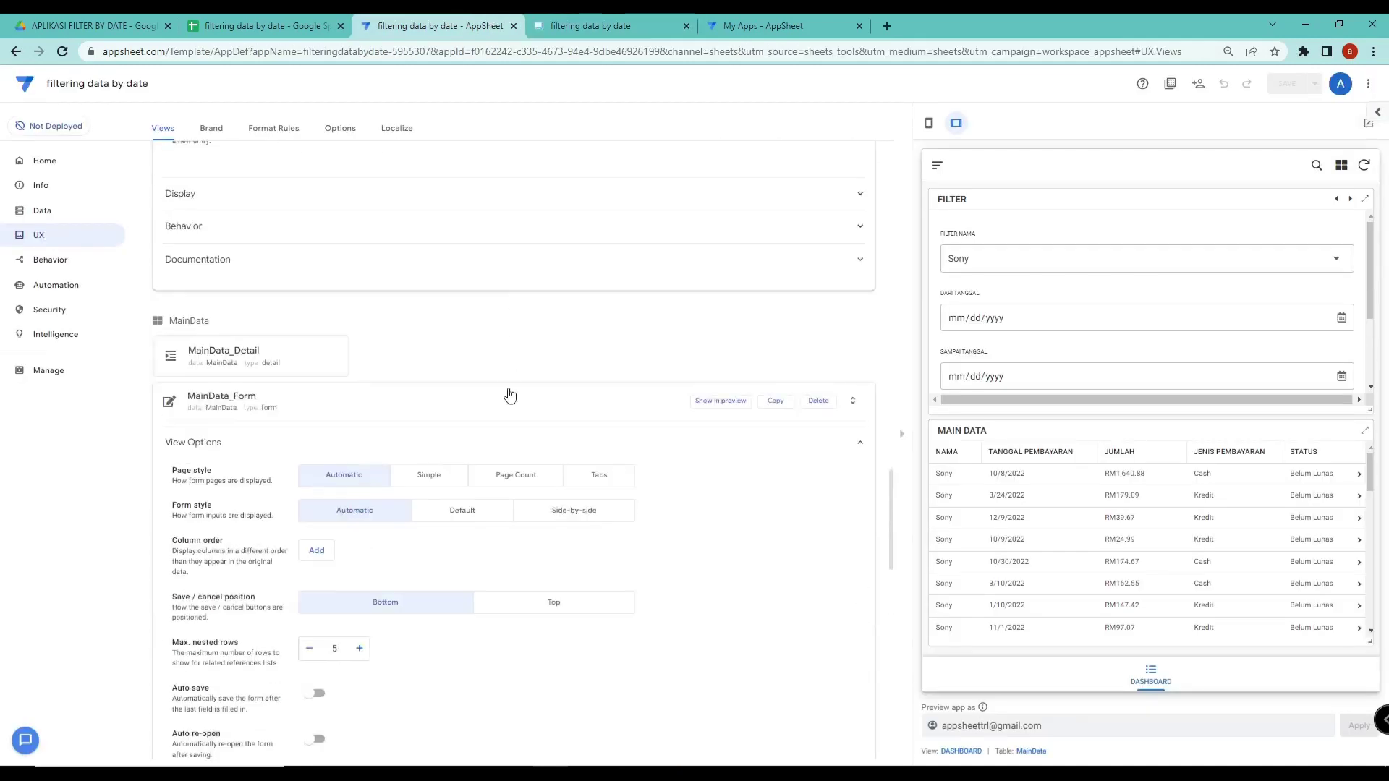
{"action": "left_click", "coordinate": [510, 396]}
{"action": "scroll", "coordinate": [506, 372], "scroll_direction": "up", "scroll_amount": 12}
{"action": "scroll", "coordinate": [637, 452], "scroll_direction": "up", "scroll_amount": 10}
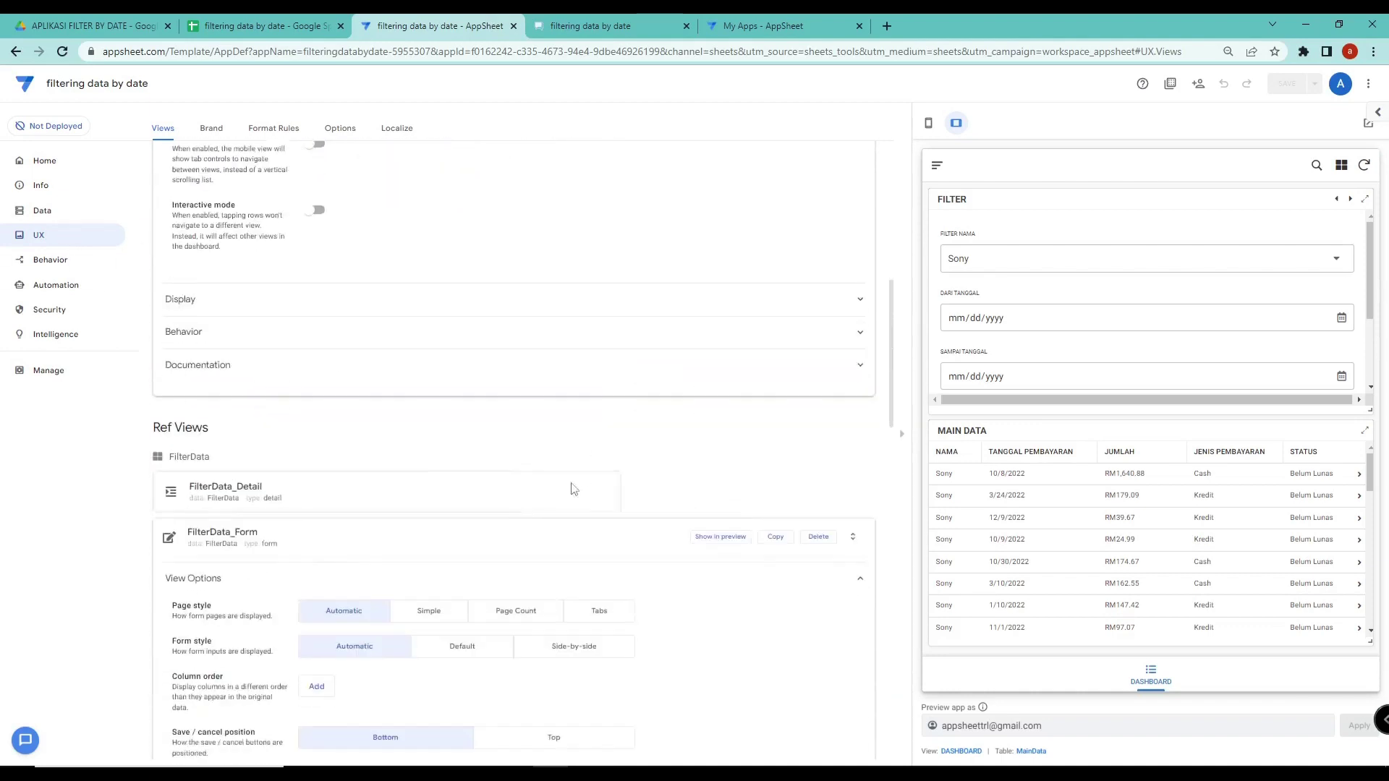
{"action": "scroll", "coordinate": [550, 434], "scroll_direction": "up", "scroll_amount": 10}
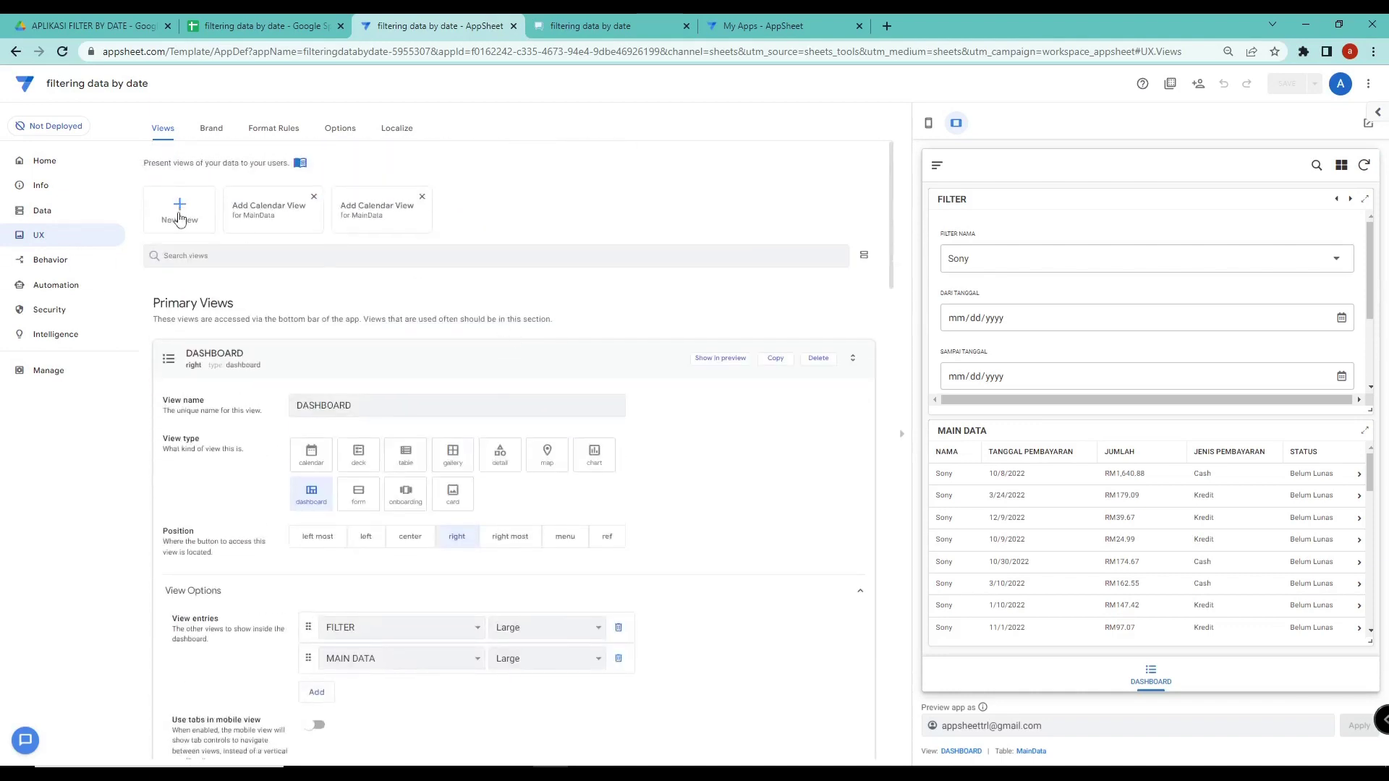
{"action": "left_click", "coordinate": [180, 219]}
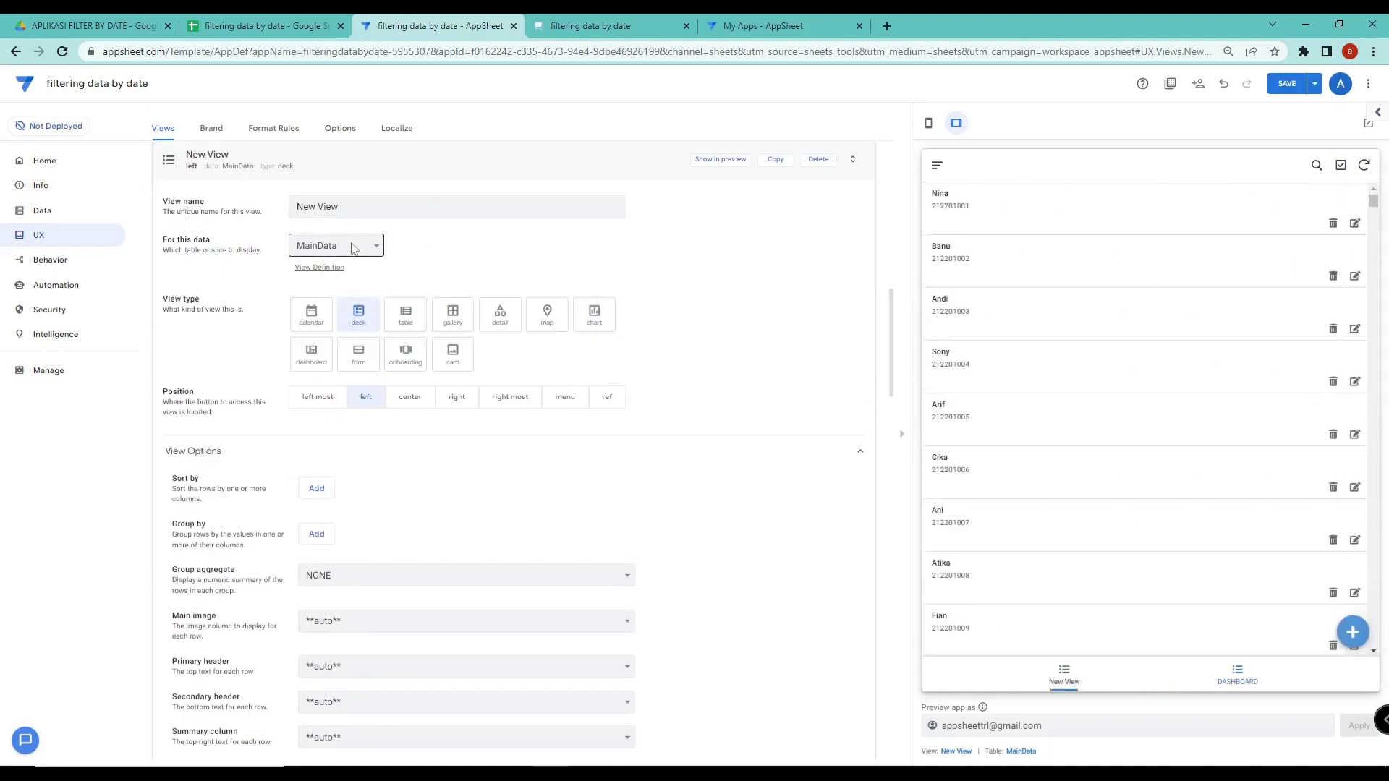
{"action": "left_click_drag", "start_coordinate": [340, 207], "coordinate": [289, 206]}
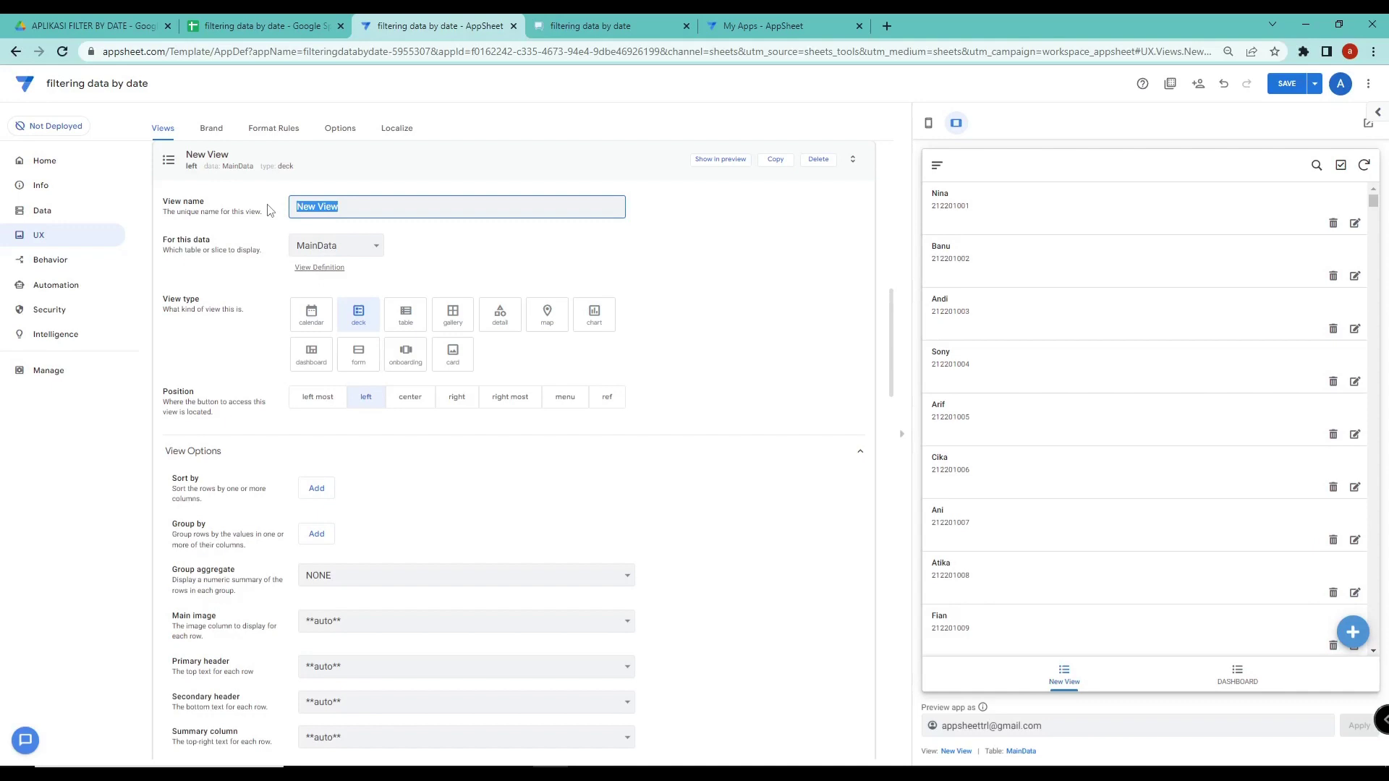
{"action": "type", "text": "CHART 1"}
{"action": "left_click", "coordinate": [592, 316]}
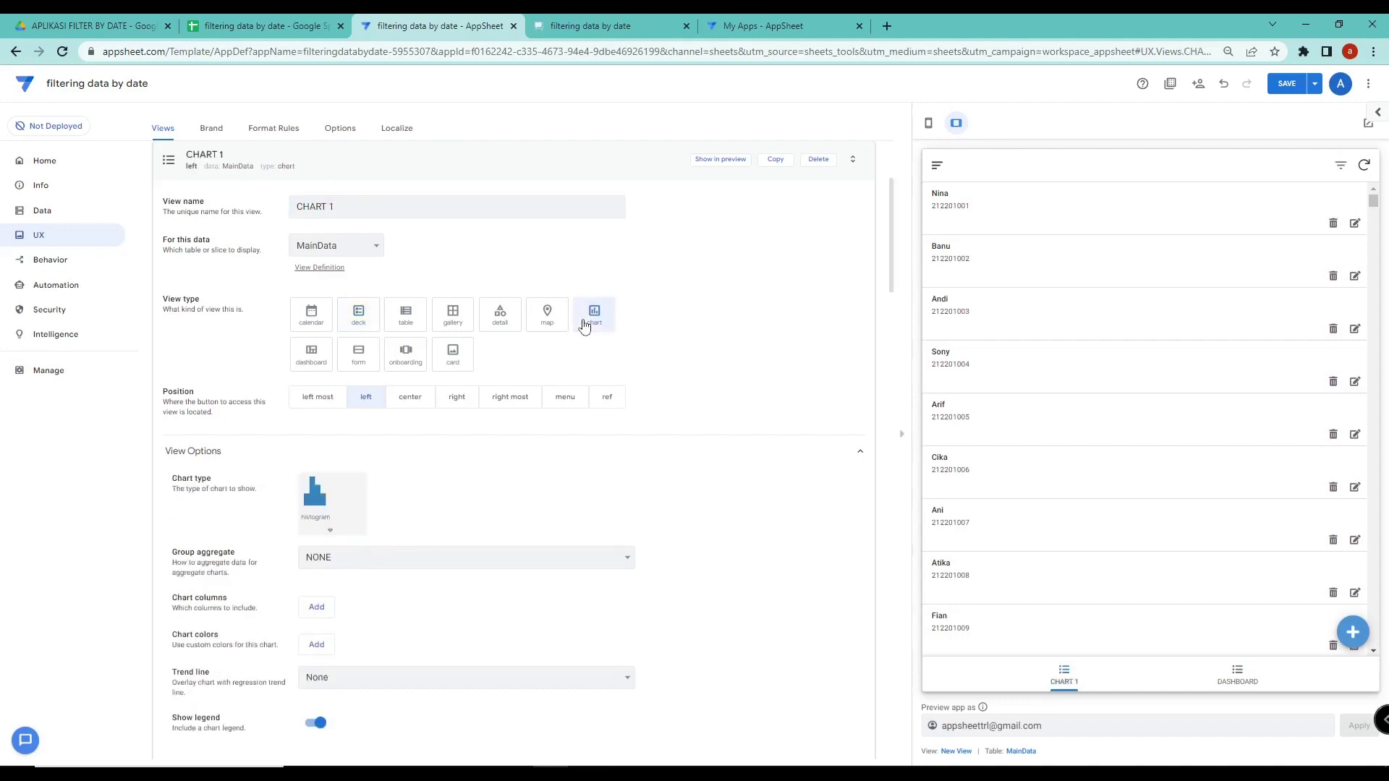
Set CHART 1's chart type to aggregate piechart and its group aggregate to COUNT
{"action": "left_click", "coordinate": [326, 533]}
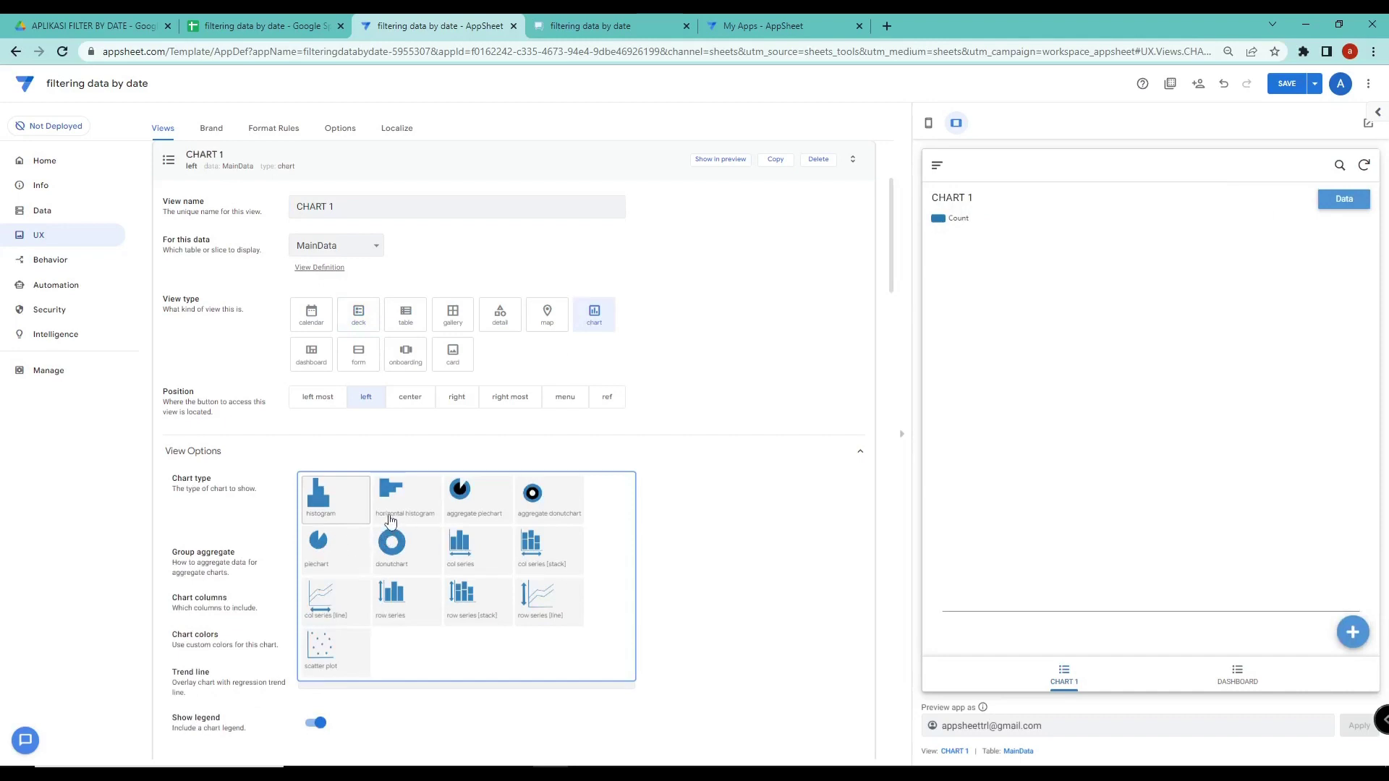
{"action": "left_click", "coordinate": [460, 499]}
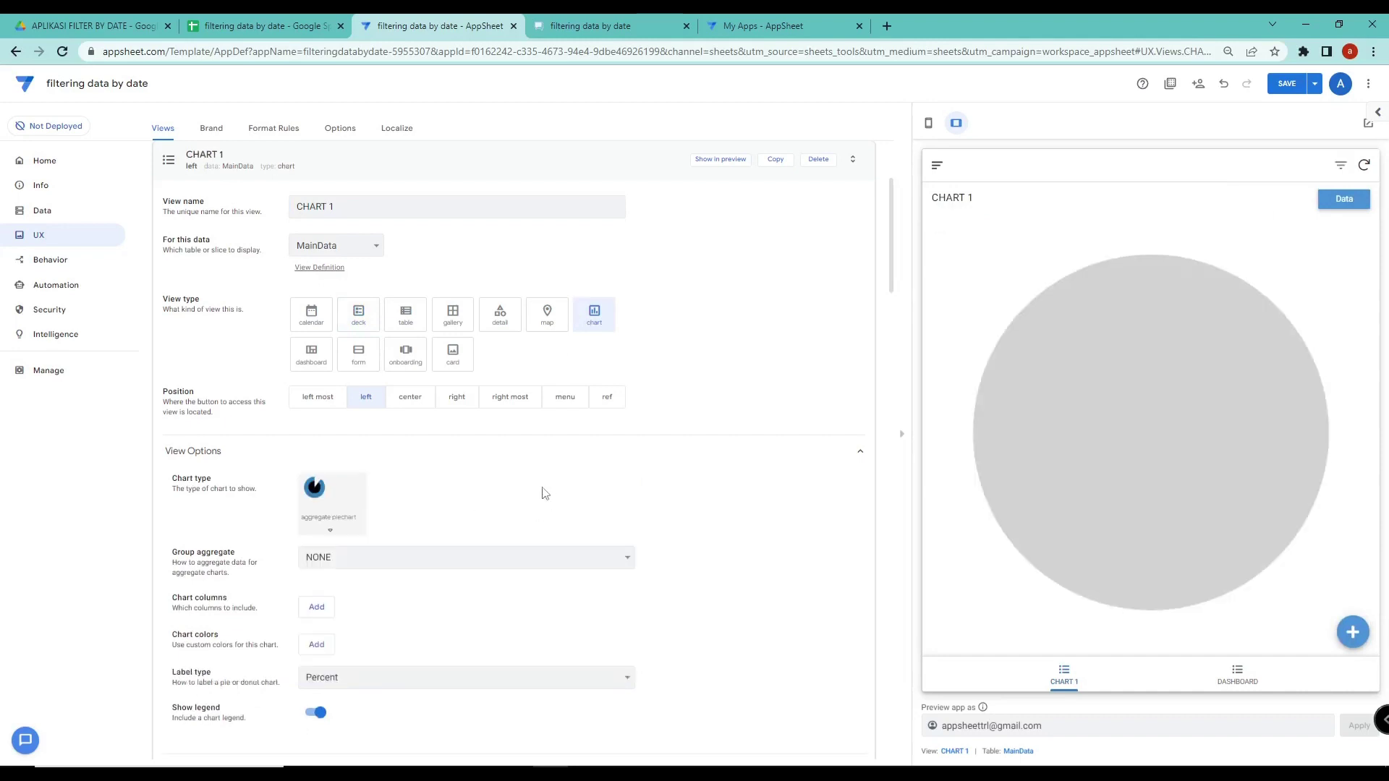
{"action": "left_click", "coordinate": [319, 528]}
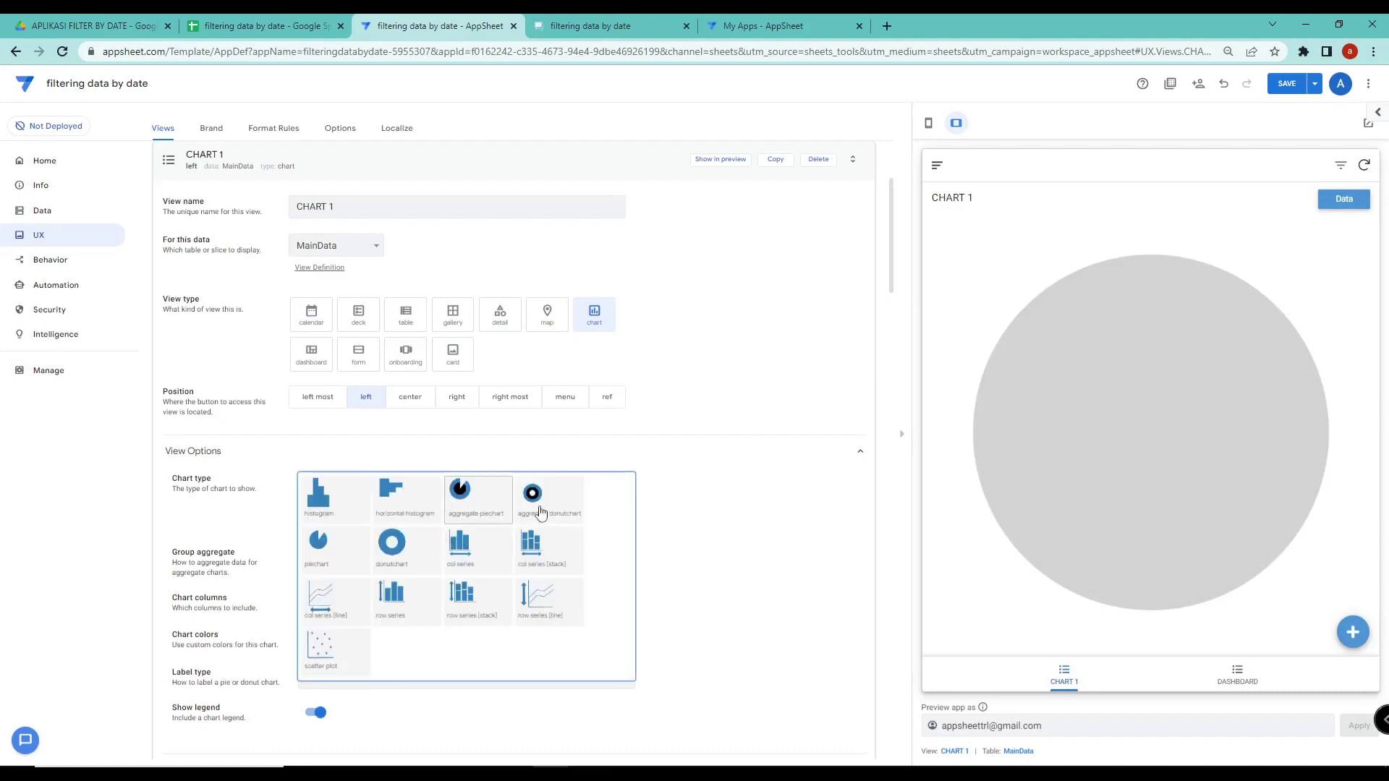
{"action": "left_click", "coordinate": [483, 515]}
{"action": "left_click", "coordinate": [394, 563]}
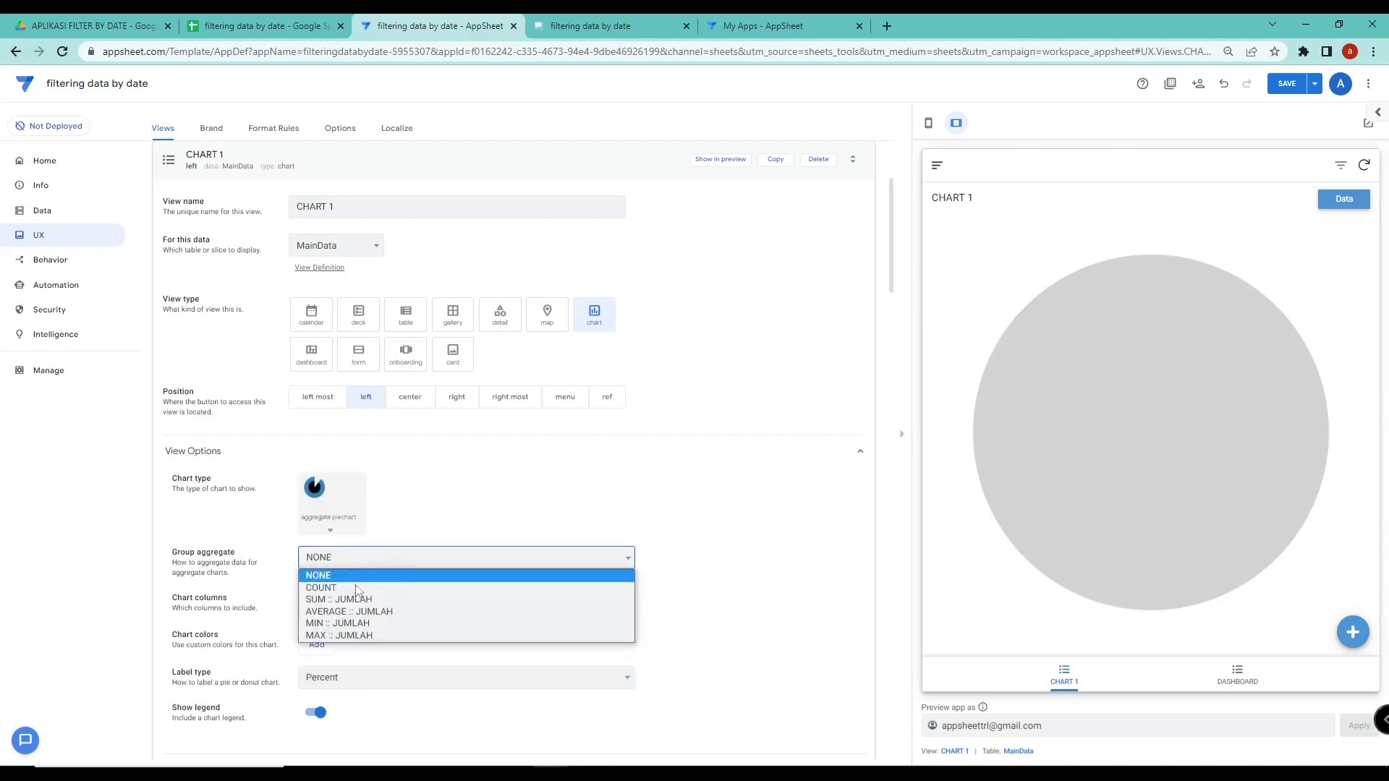
{"action": "left_click", "coordinate": [366, 588]}
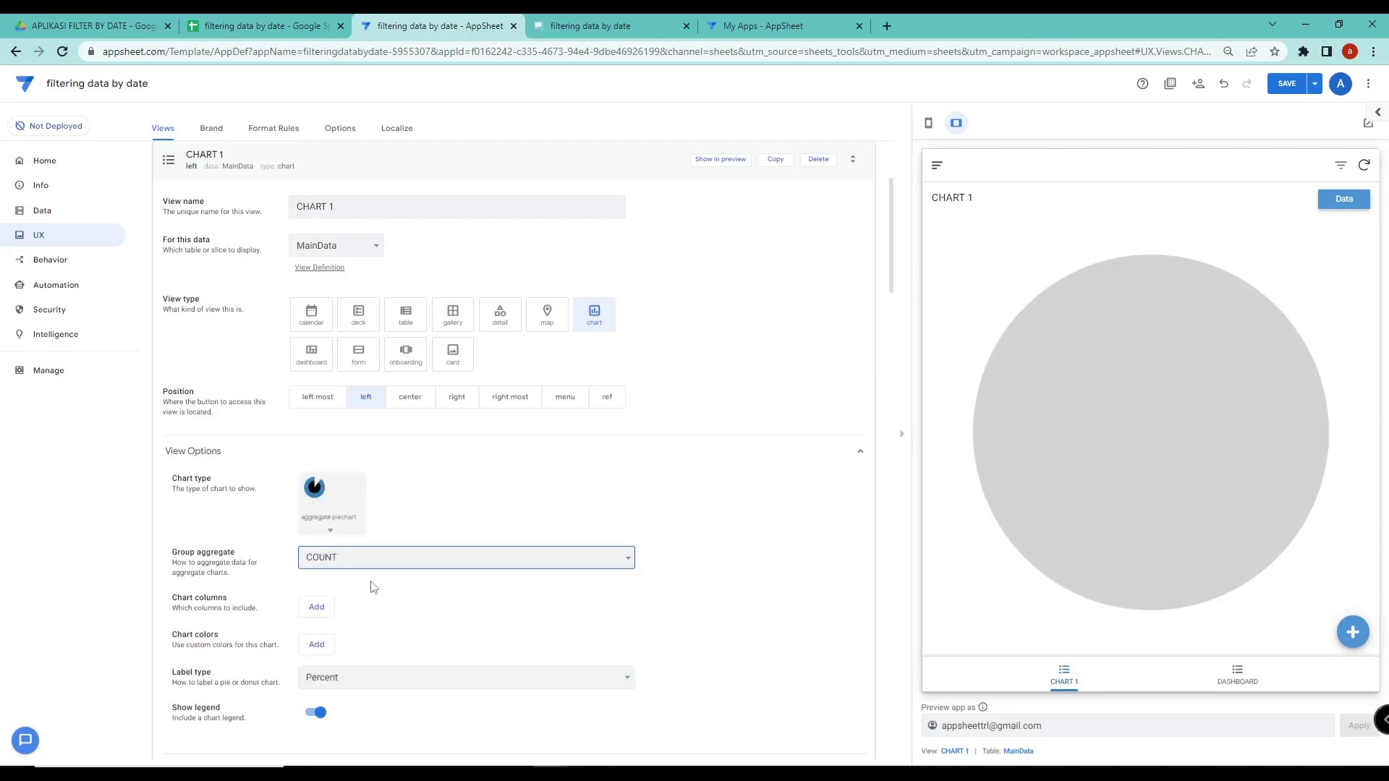
Add STATUS as the chart column of CHART 1 and set the label type to Key
{"action": "left_click", "coordinate": [322, 616]}
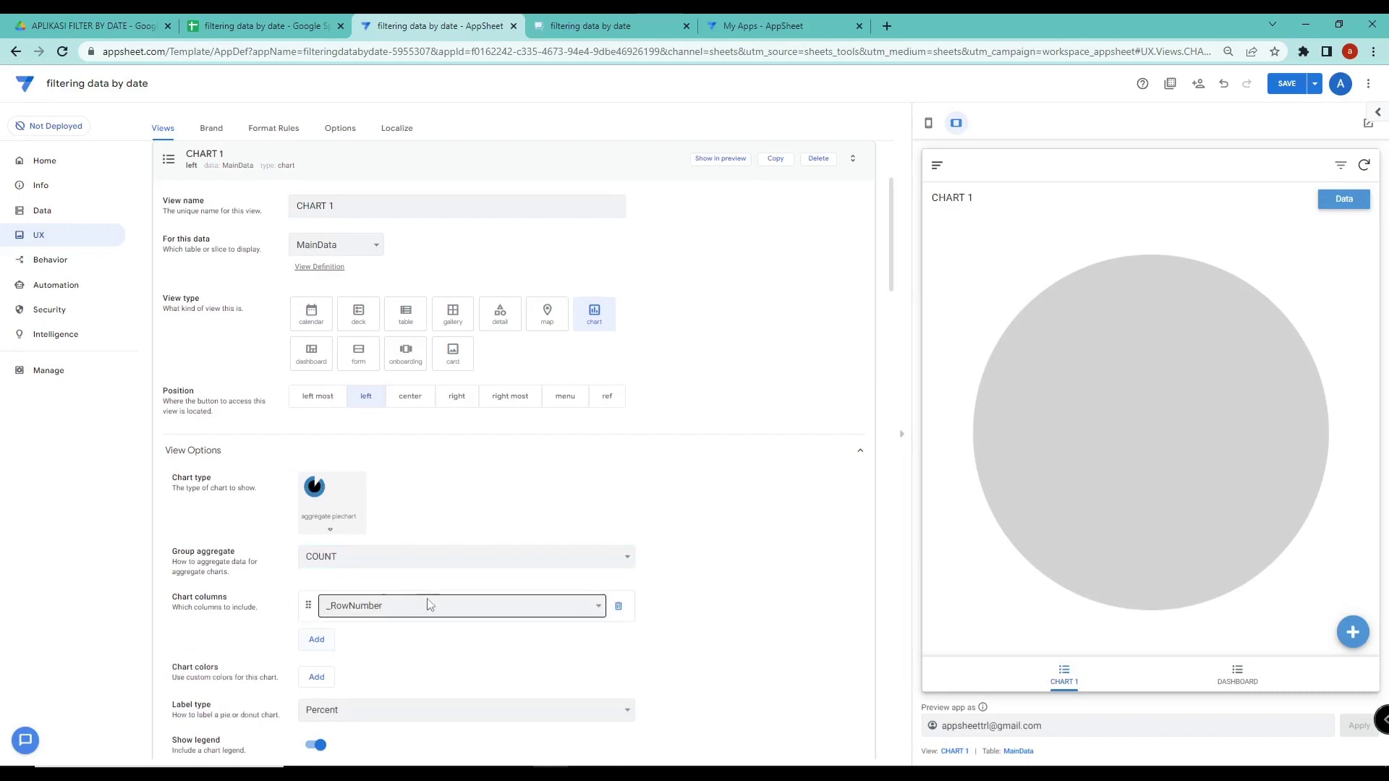
{"action": "scroll", "coordinate": [428, 604], "scroll_direction": "down", "scroll_amount": 3}
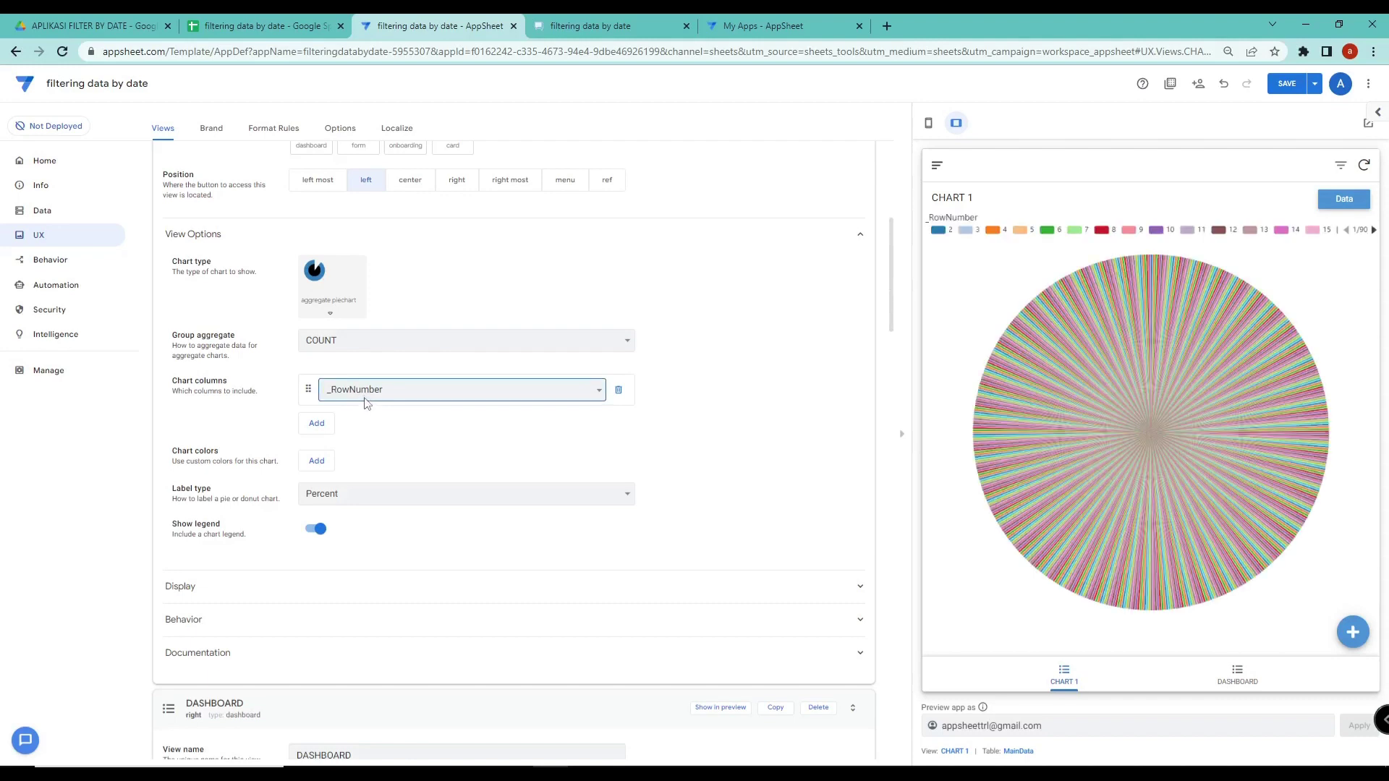
{"action": "left_click", "coordinate": [363, 392]}
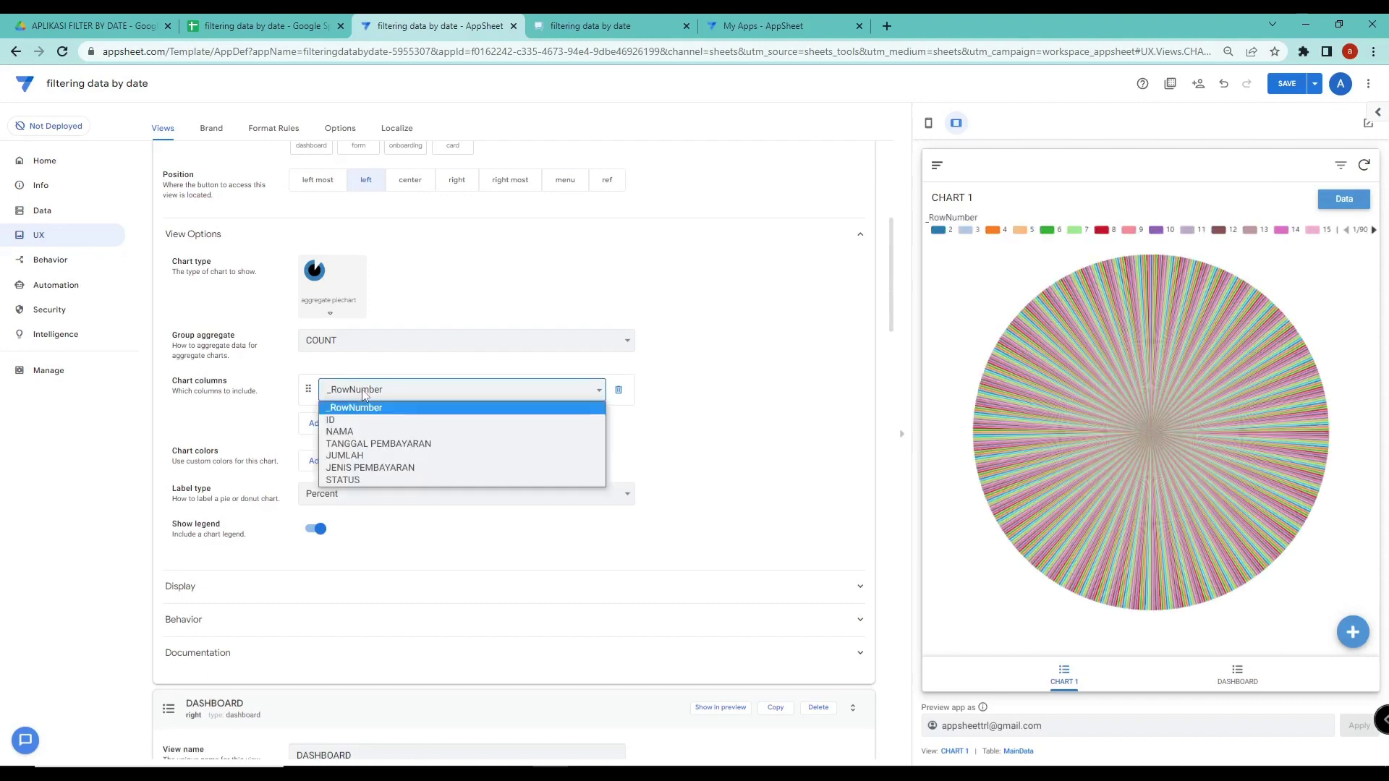
{"action": "left_click", "coordinate": [366, 478]}
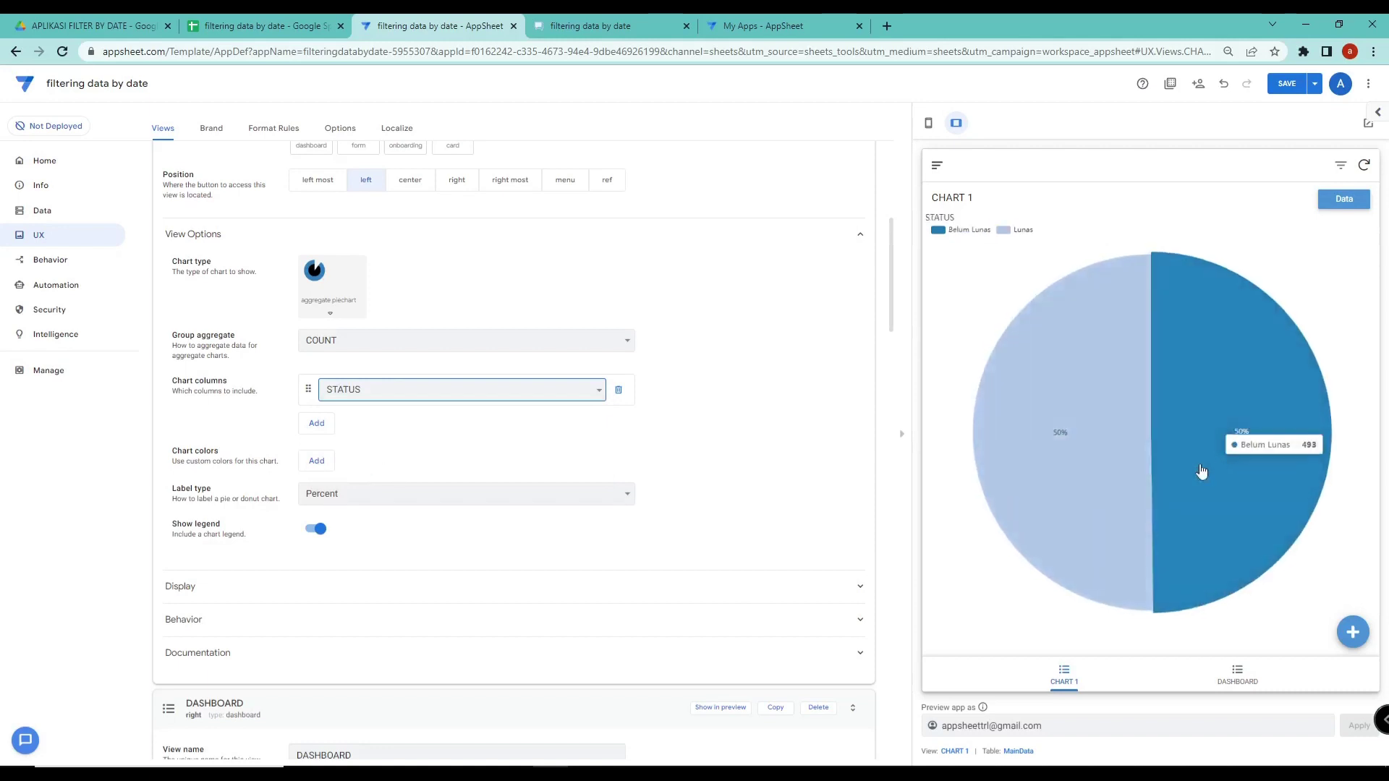
{"action": "left_click", "coordinate": [318, 498]}
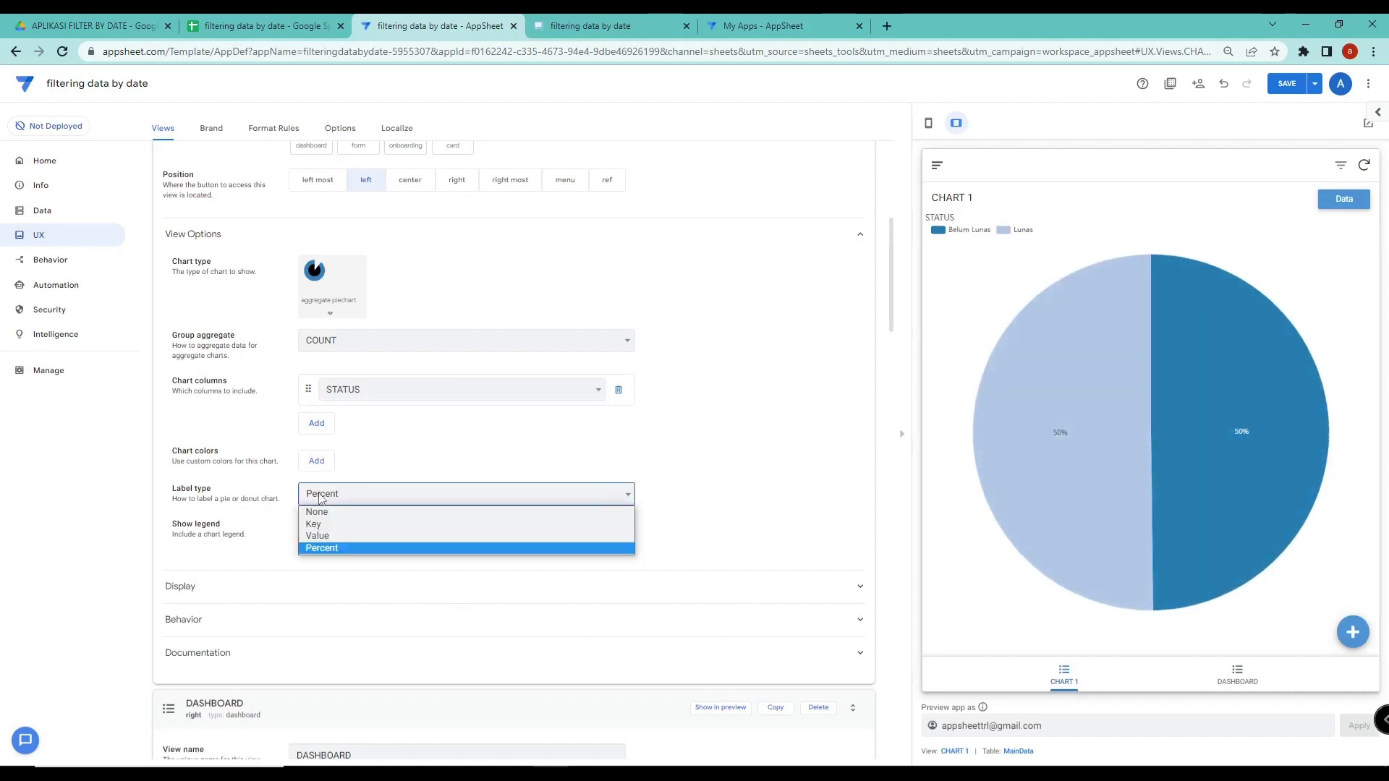
{"action": "left_click", "coordinate": [325, 525]}
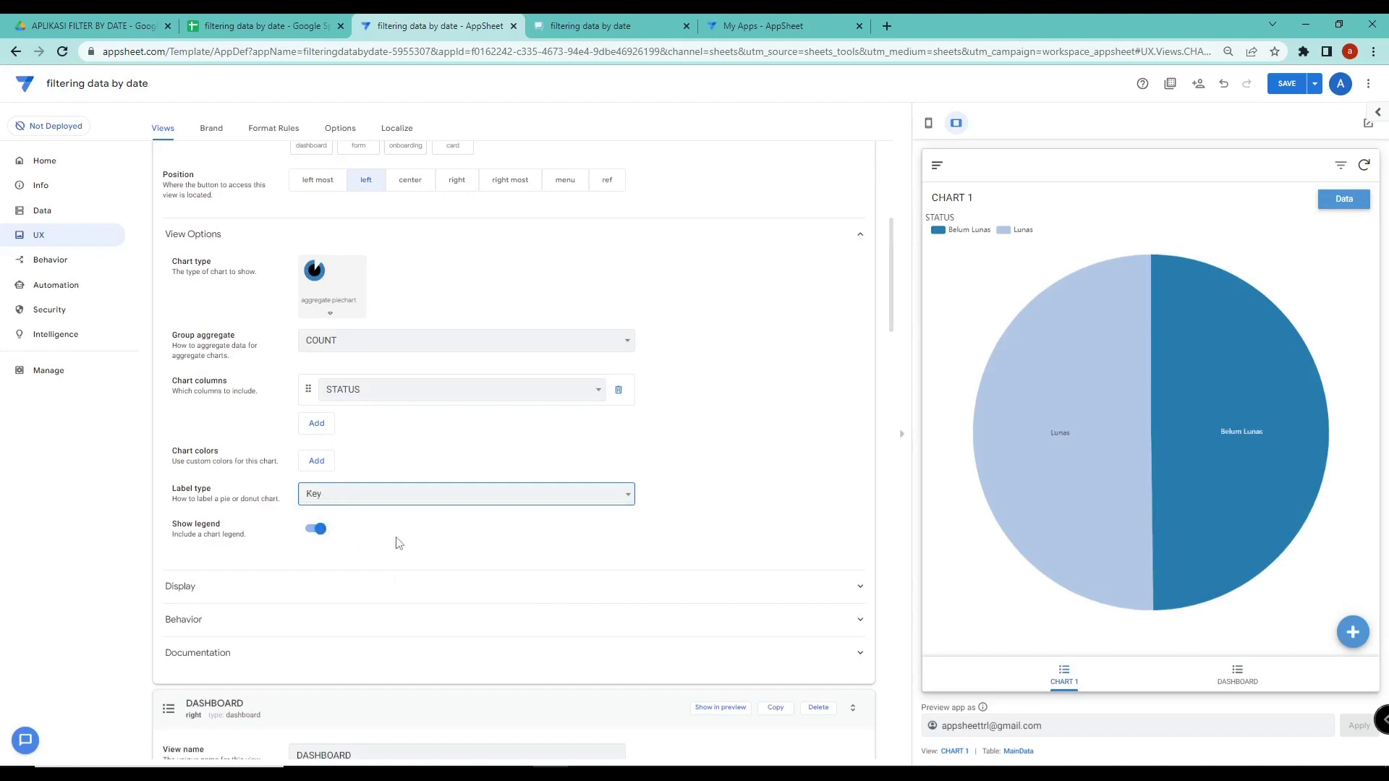
{"action": "mouse_move", "coordinate": [1055, 490]}
Give CHART 1 custom colors, red for Belum Lunas and blue for Lunas, and save the app
{"action": "left_click", "coordinate": [318, 425]}
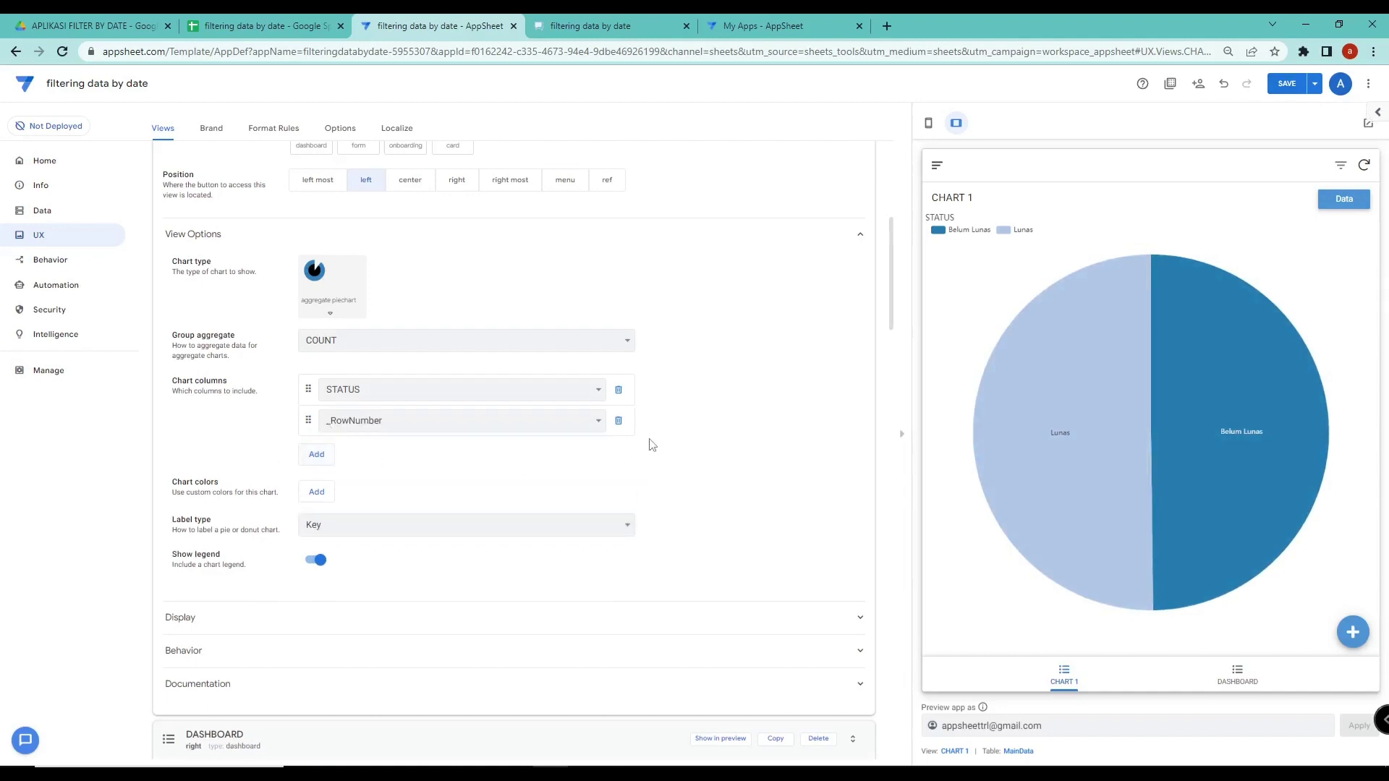
{"action": "left_click", "coordinate": [618, 422]}
{"action": "left_click", "coordinate": [317, 460]}
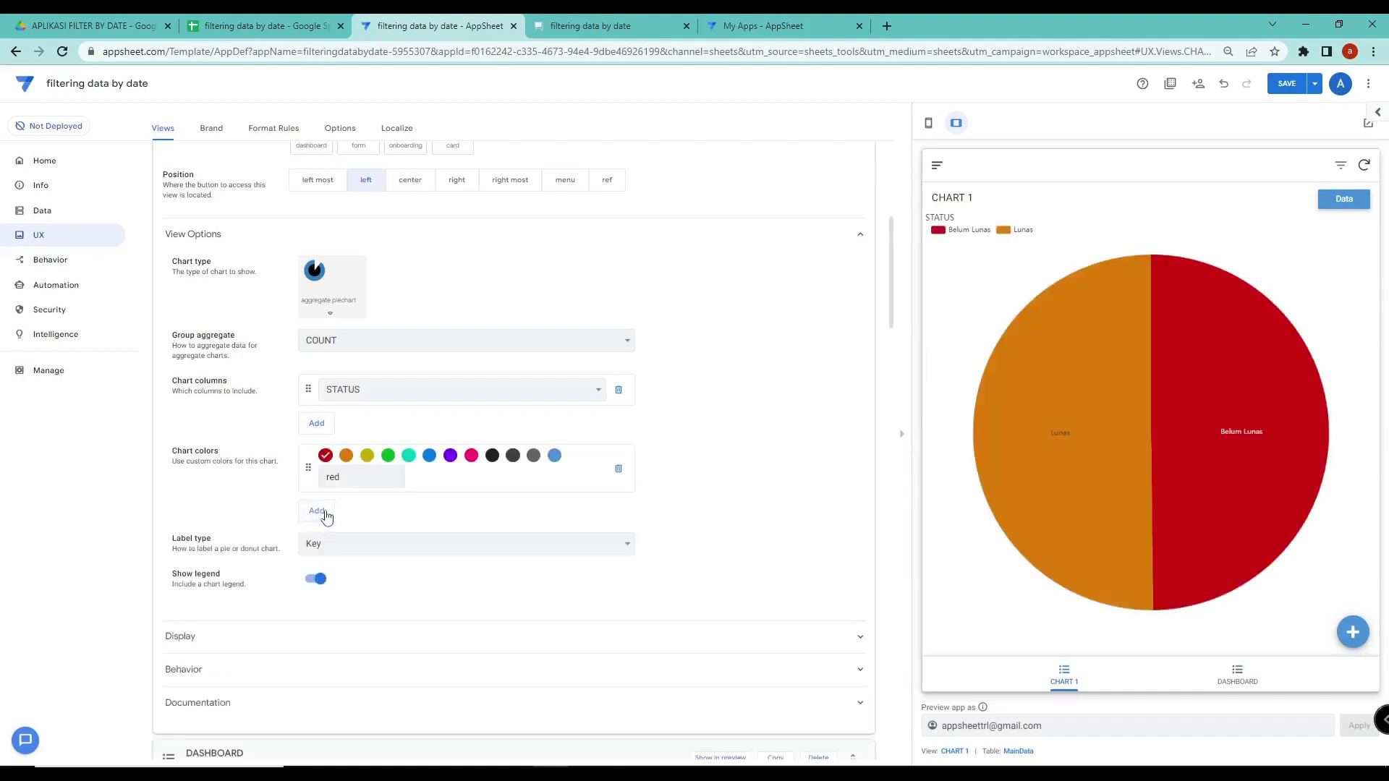
{"action": "left_click", "coordinate": [318, 509]}
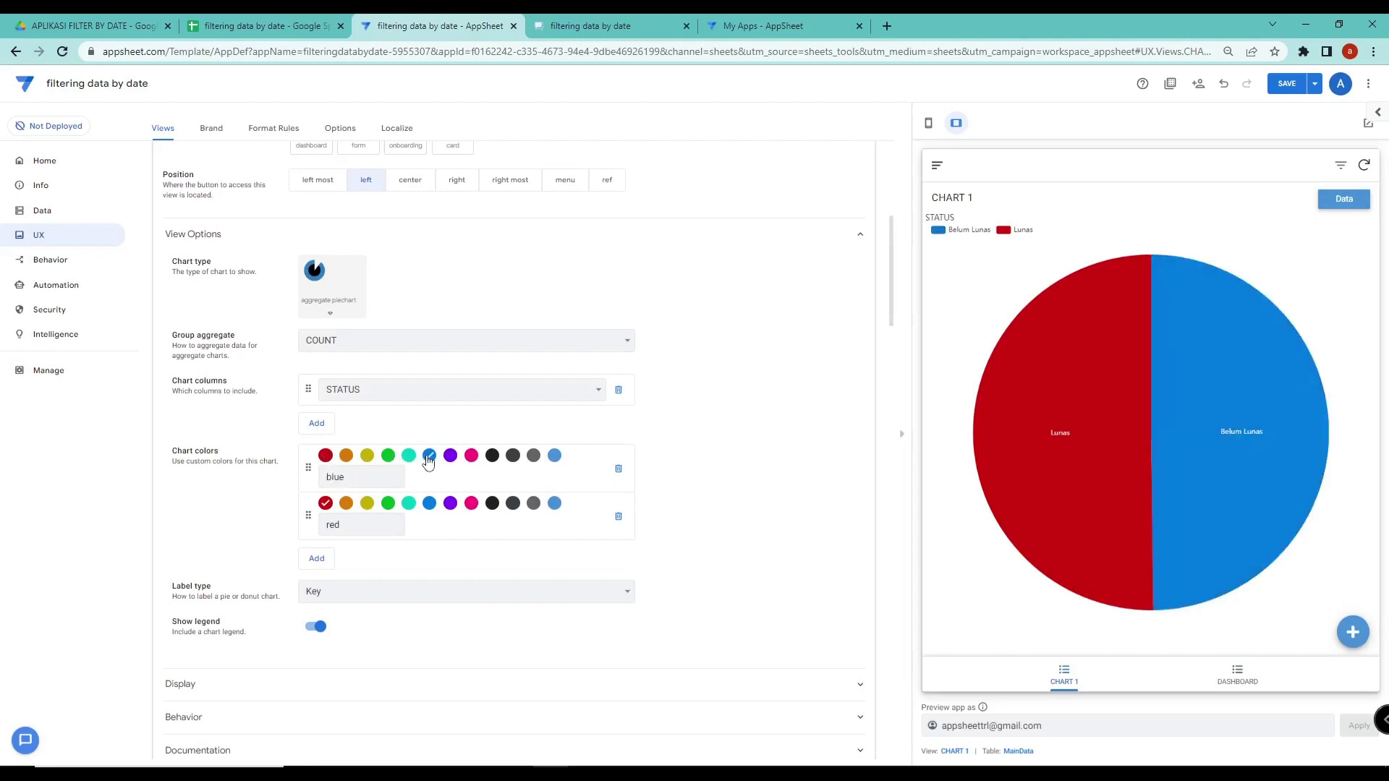
{"action": "left_click", "coordinate": [326, 457]}
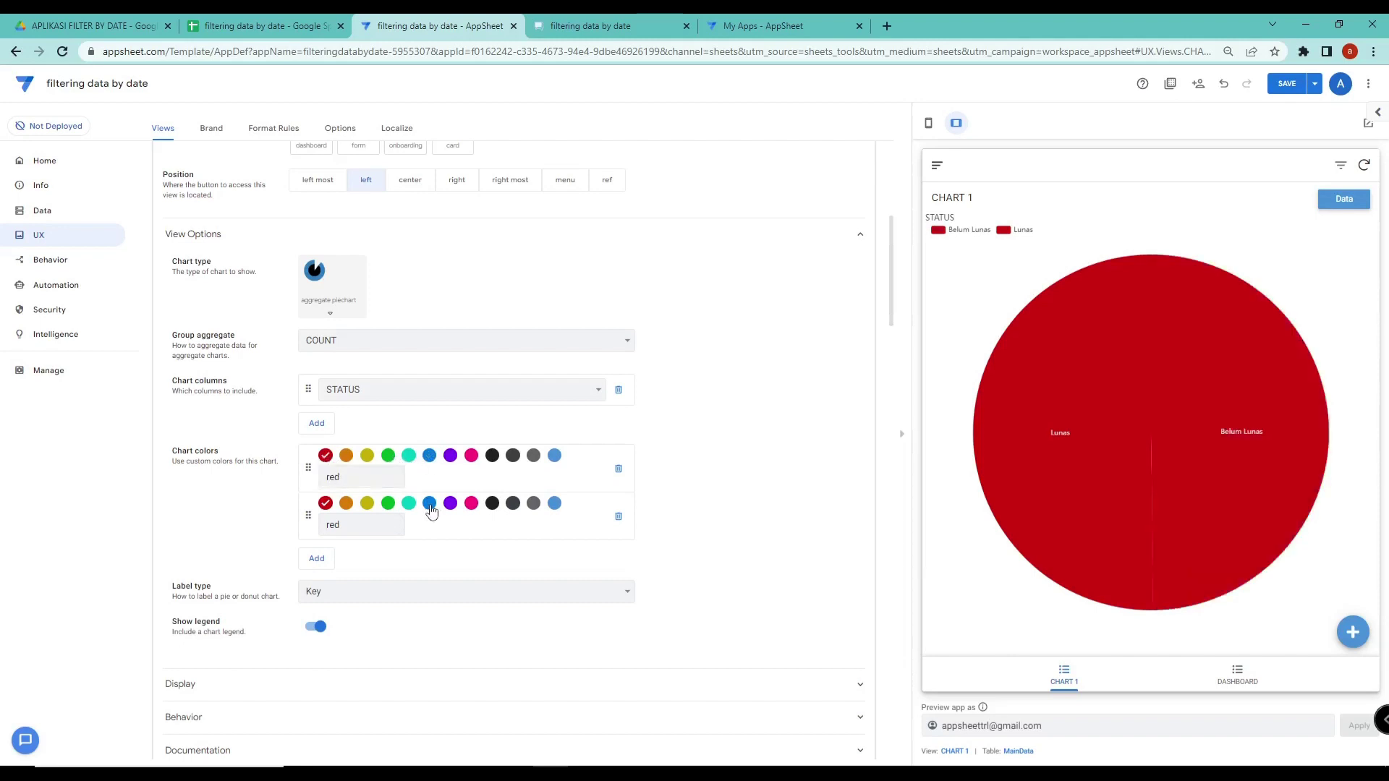
{"action": "left_click", "coordinate": [429, 503]}
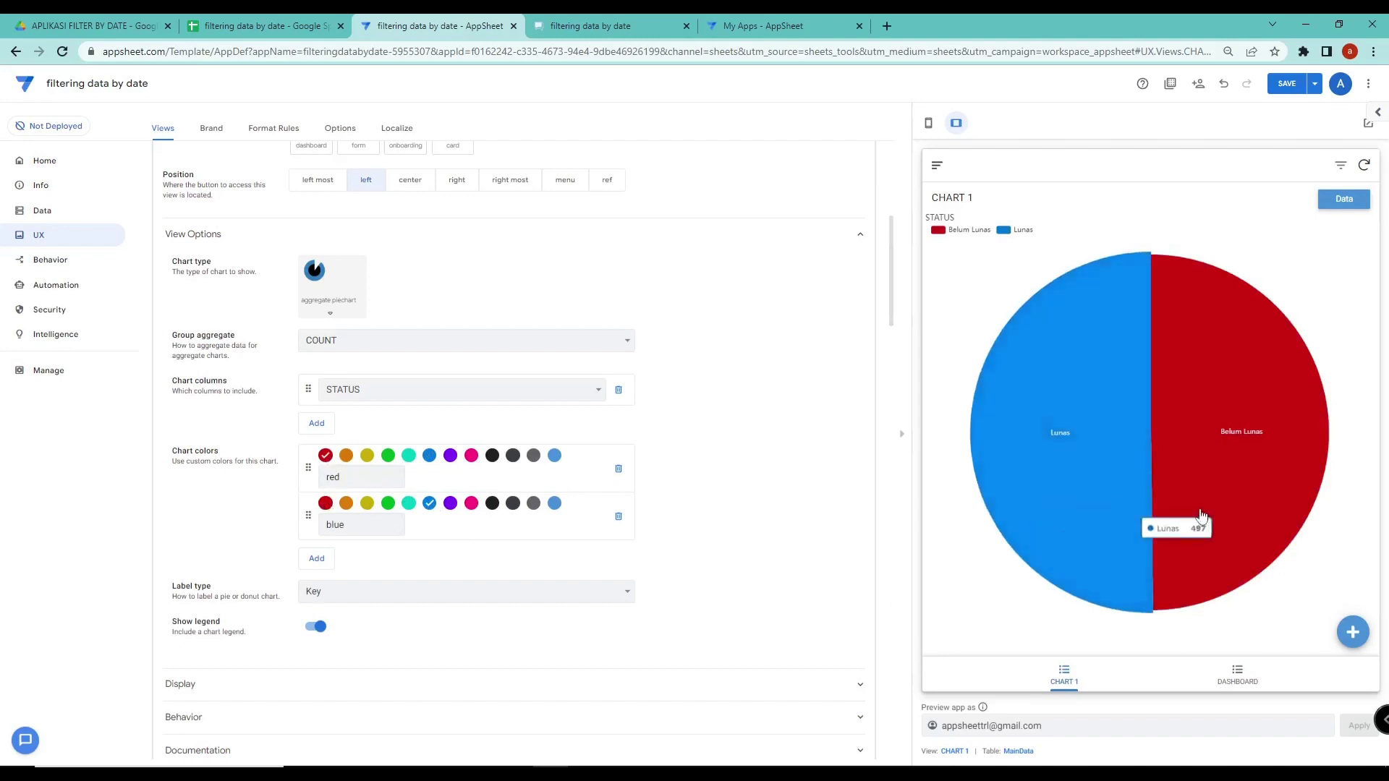
{"action": "mouse_move", "coordinate": [1239, 403]}
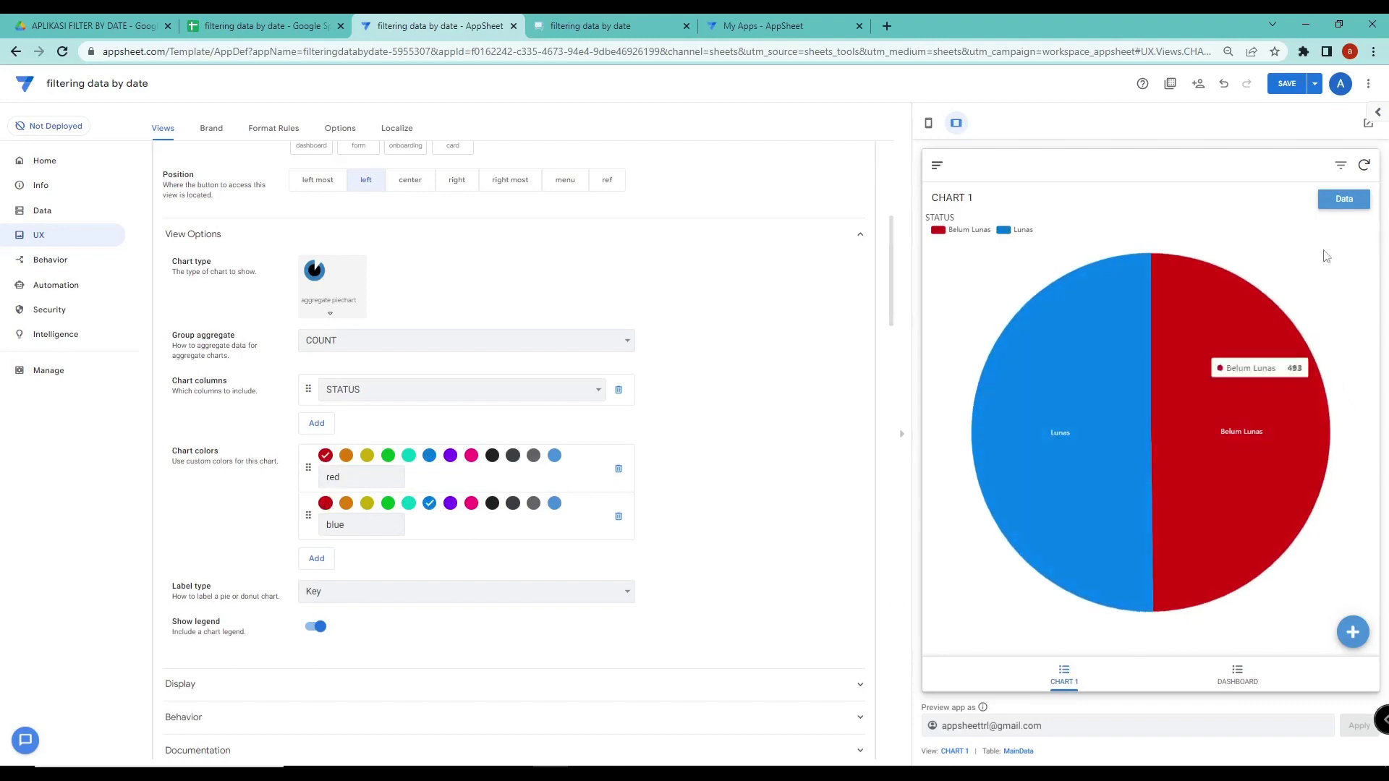
{"action": "left_click", "coordinate": [1284, 84]}
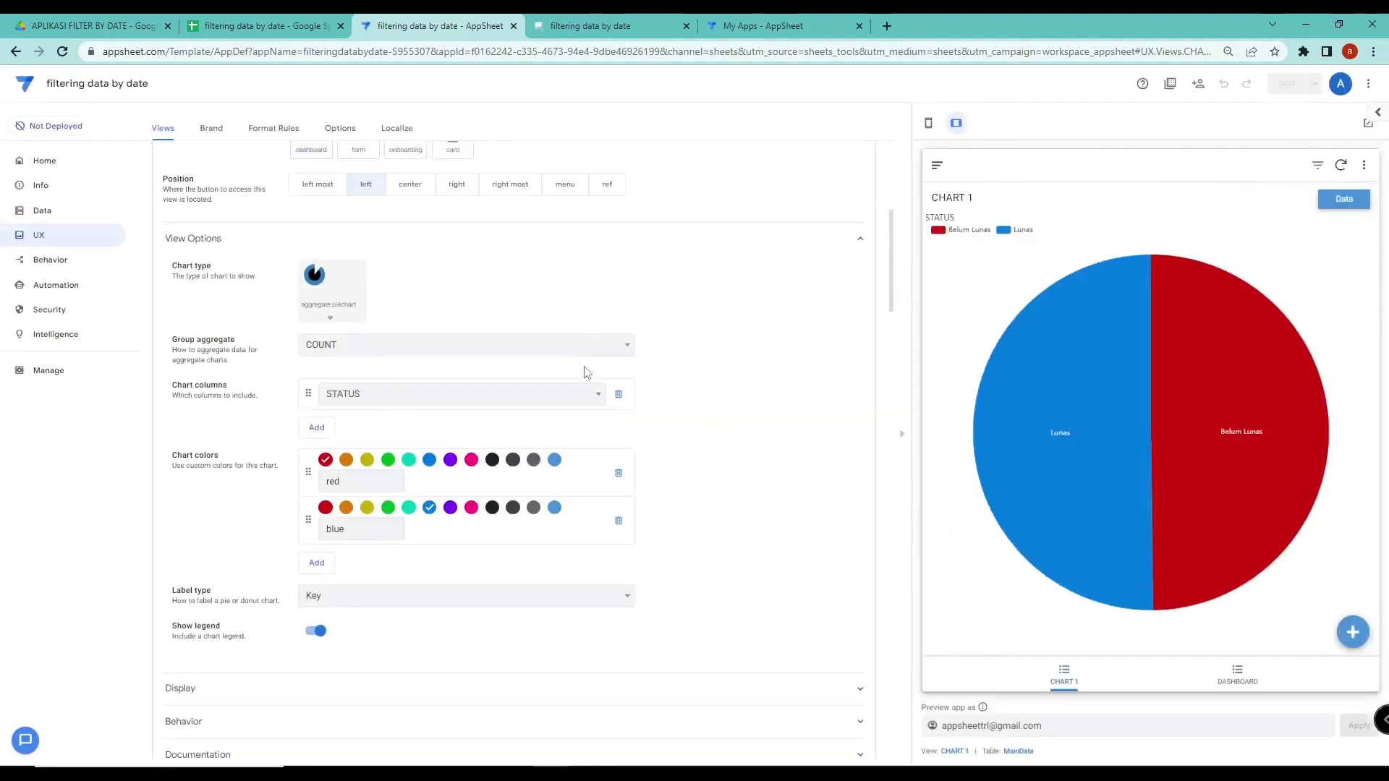
Add CHART 1 as a third view entry of the DASHBOARD view
{"action": "scroll", "coordinate": [583, 366], "scroll_direction": "up", "scroll_amount": 6}
{"action": "left_click", "coordinate": [560, 361]}
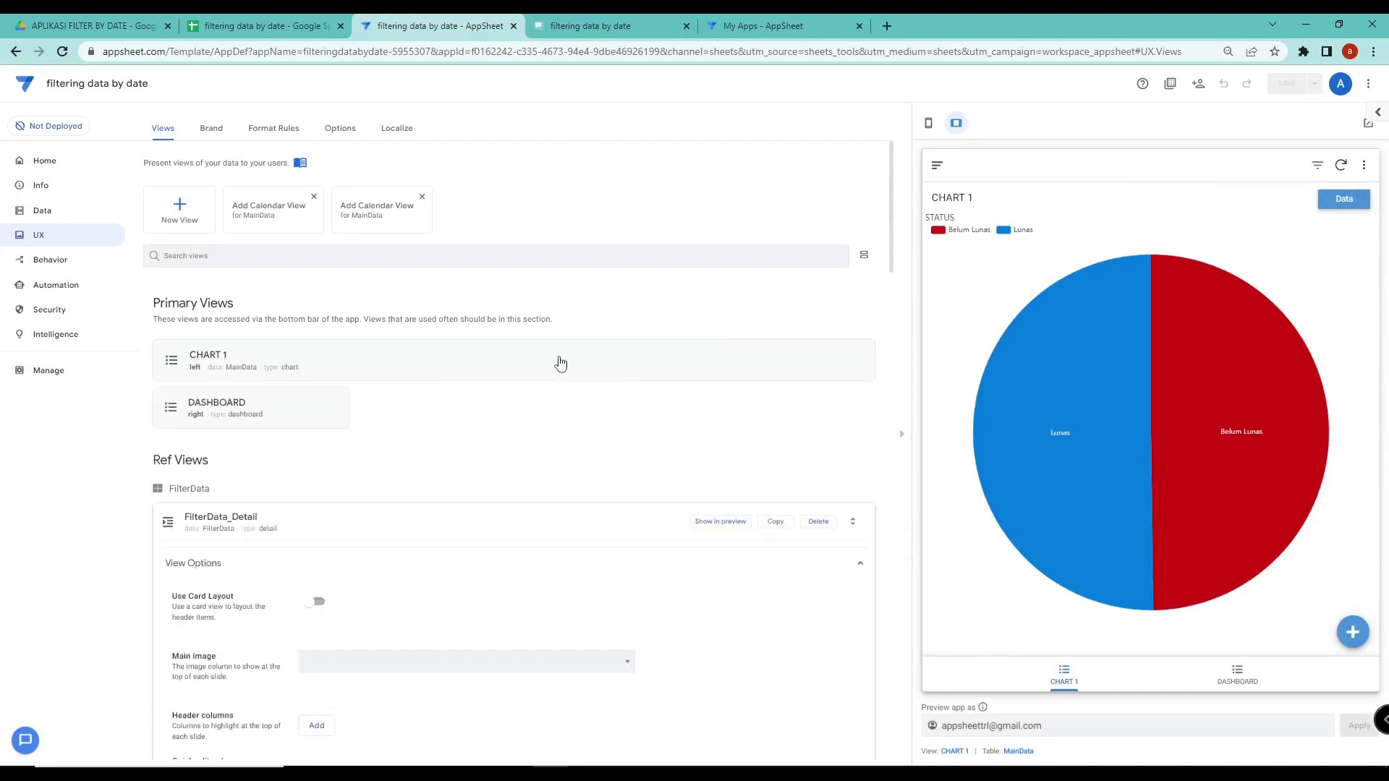
{"action": "left_click", "coordinate": [434, 362]}
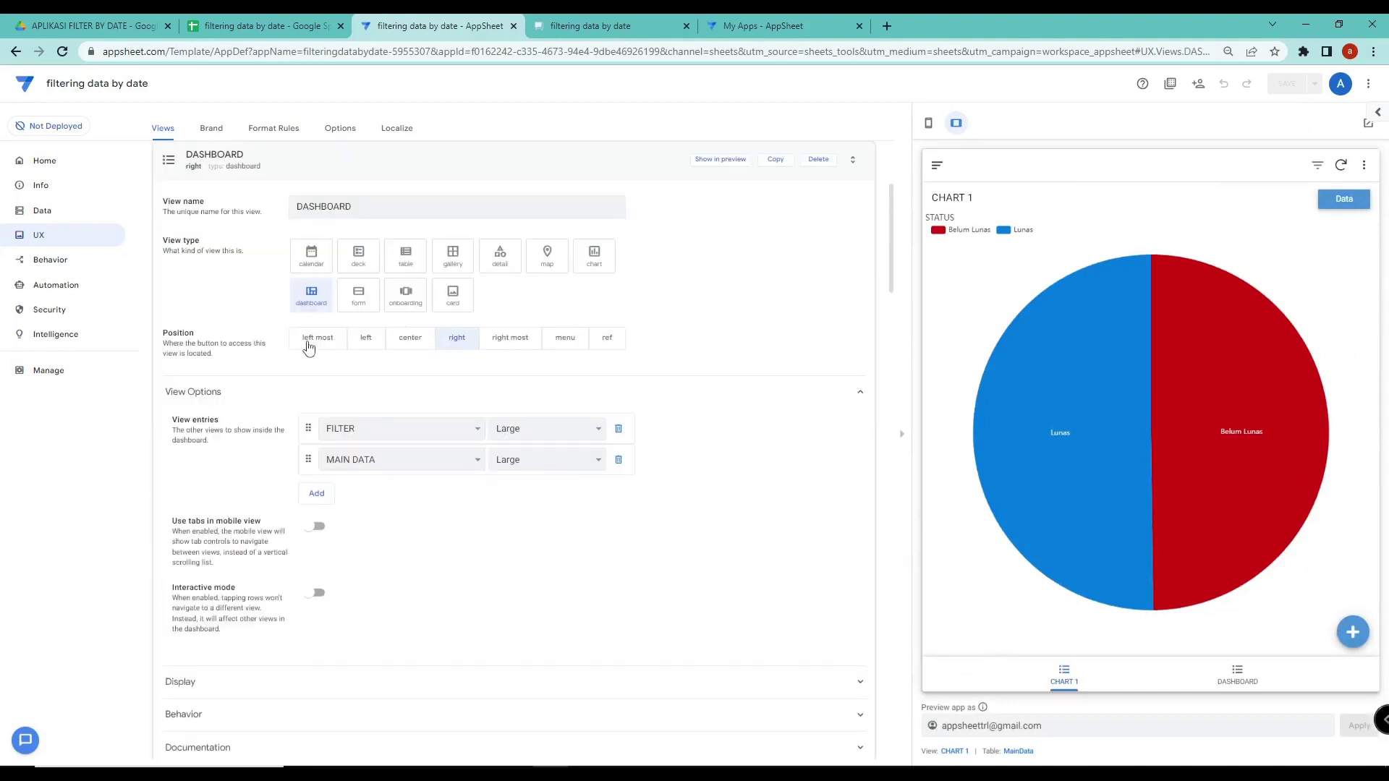
{"action": "left_click", "coordinate": [316, 495]}
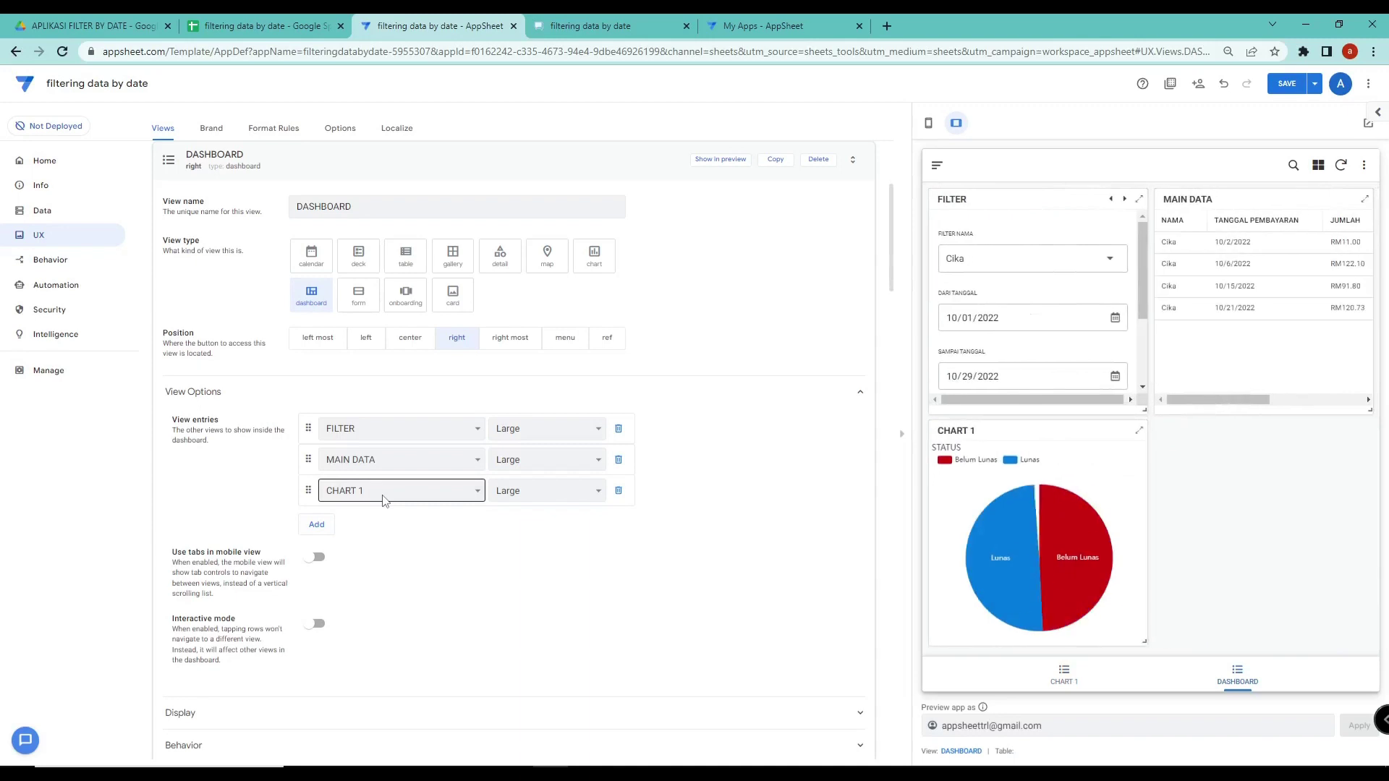
Choose a different name in the preview's name filter, clear the Lunas payment status filter, and save the app
{"action": "left_click", "coordinate": [1104, 266]}
{"action": "left_click", "coordinate": [1016, 259]}
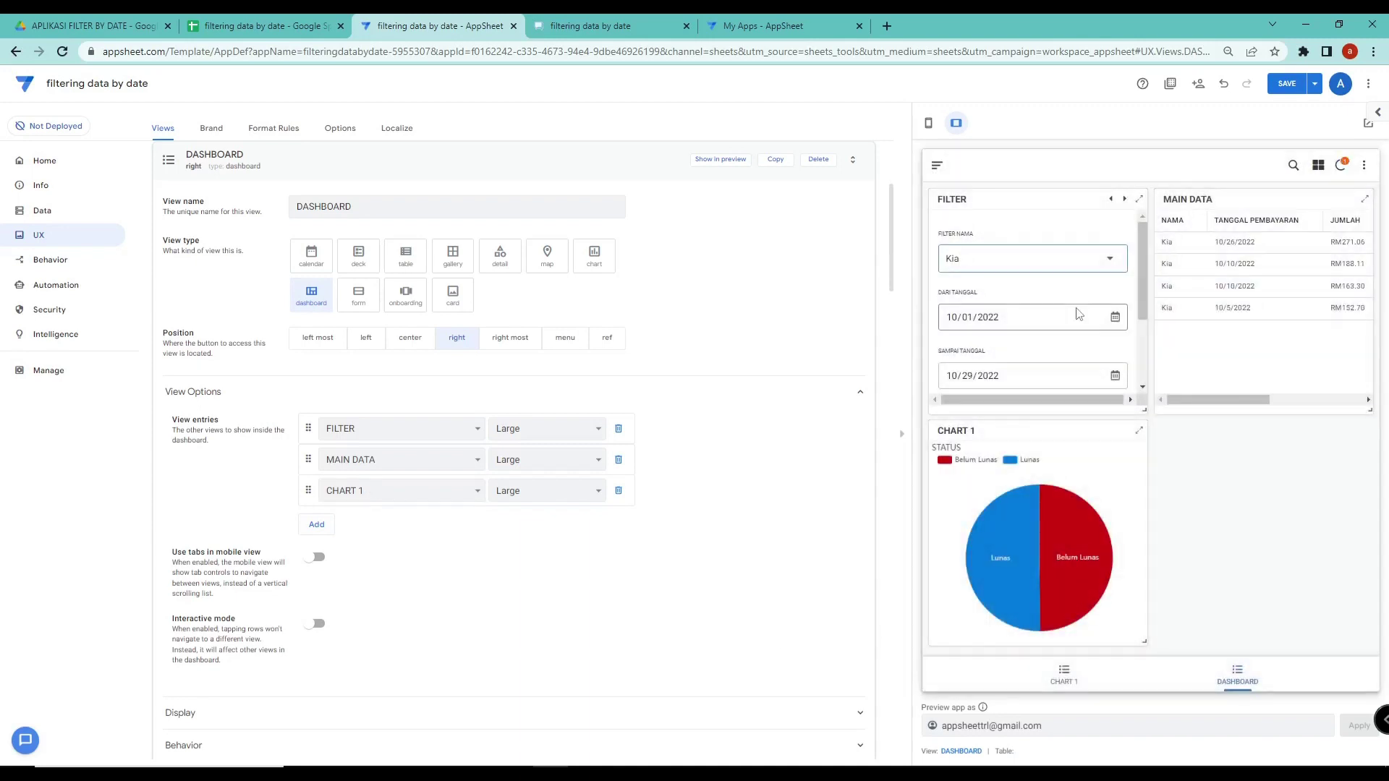
{"action": "scroll", "coordinate": [1102, 290], "scroll_direction": "down", "scroll_amount": 2}
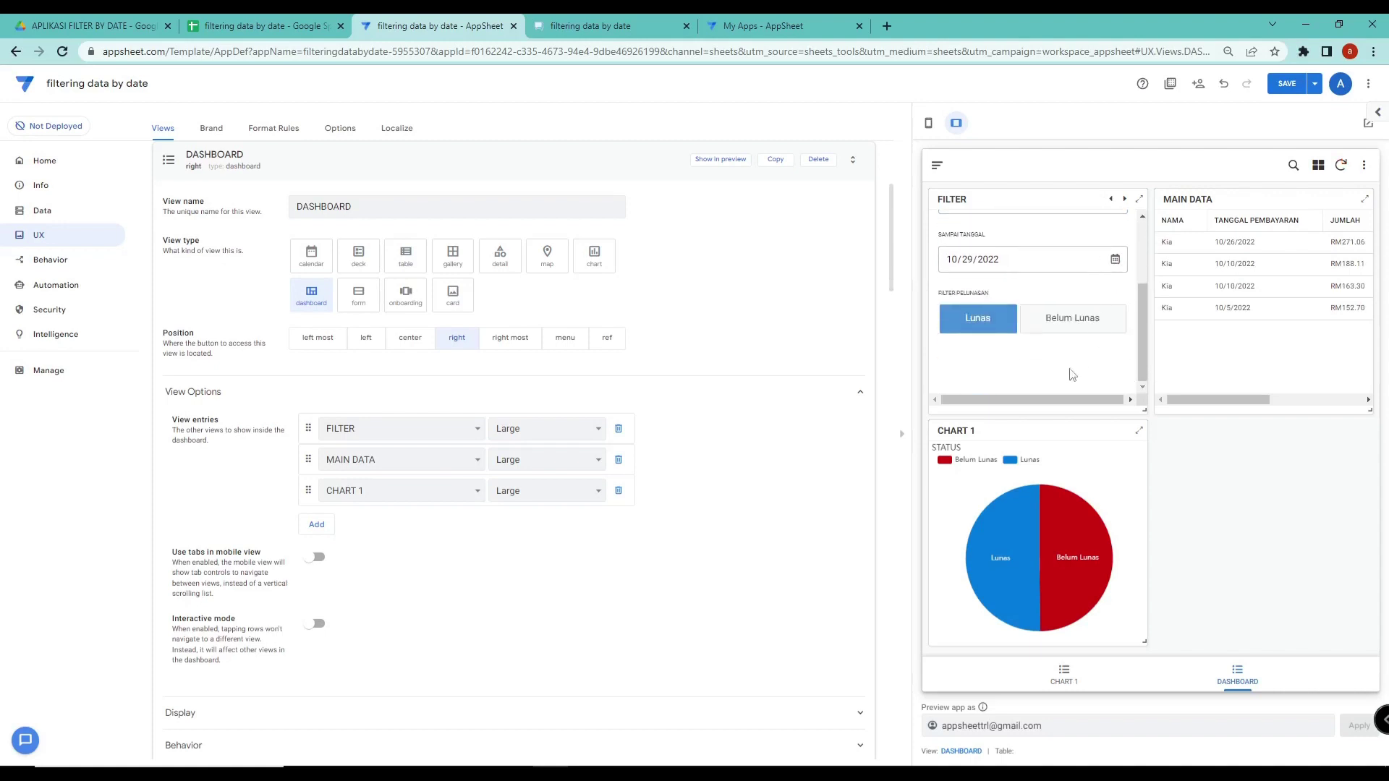
{"action": "left_click", "coordinate": [1063, 326]}
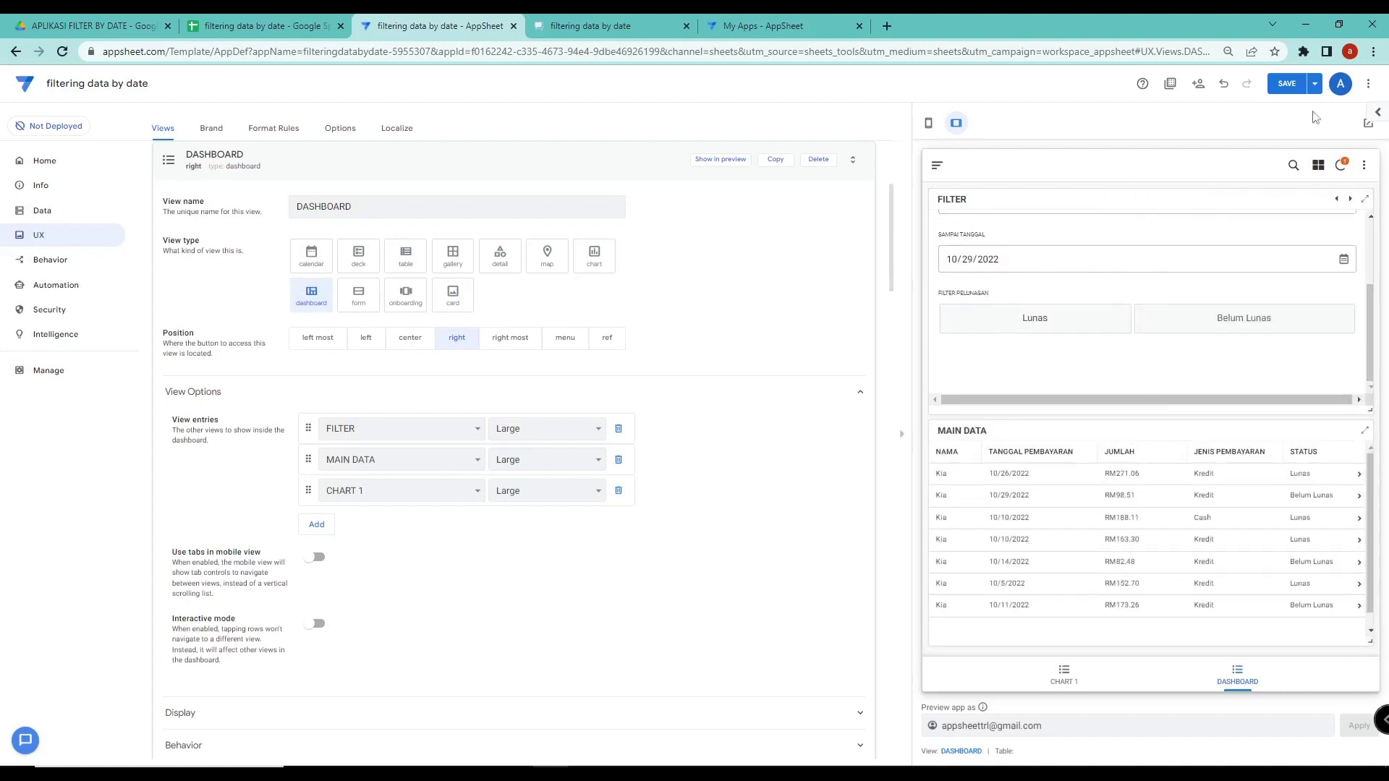
{"action": "left_click", "coordinate": [1294, 88]}
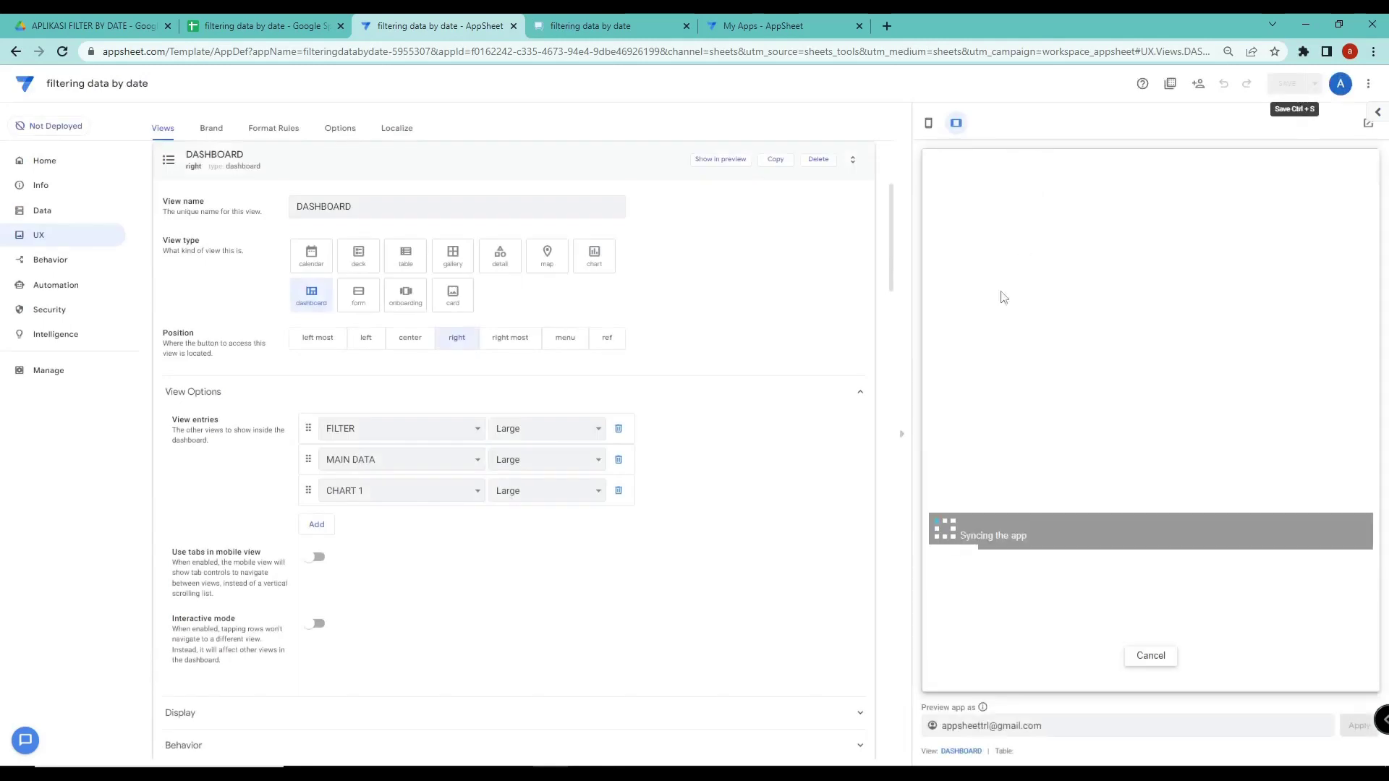
Set the sizes of the FILTER, MAIN DATA and CHART 1 dashboard entries to Small and save the app
{"action": "left_click", "coordinate": [541, 431]}
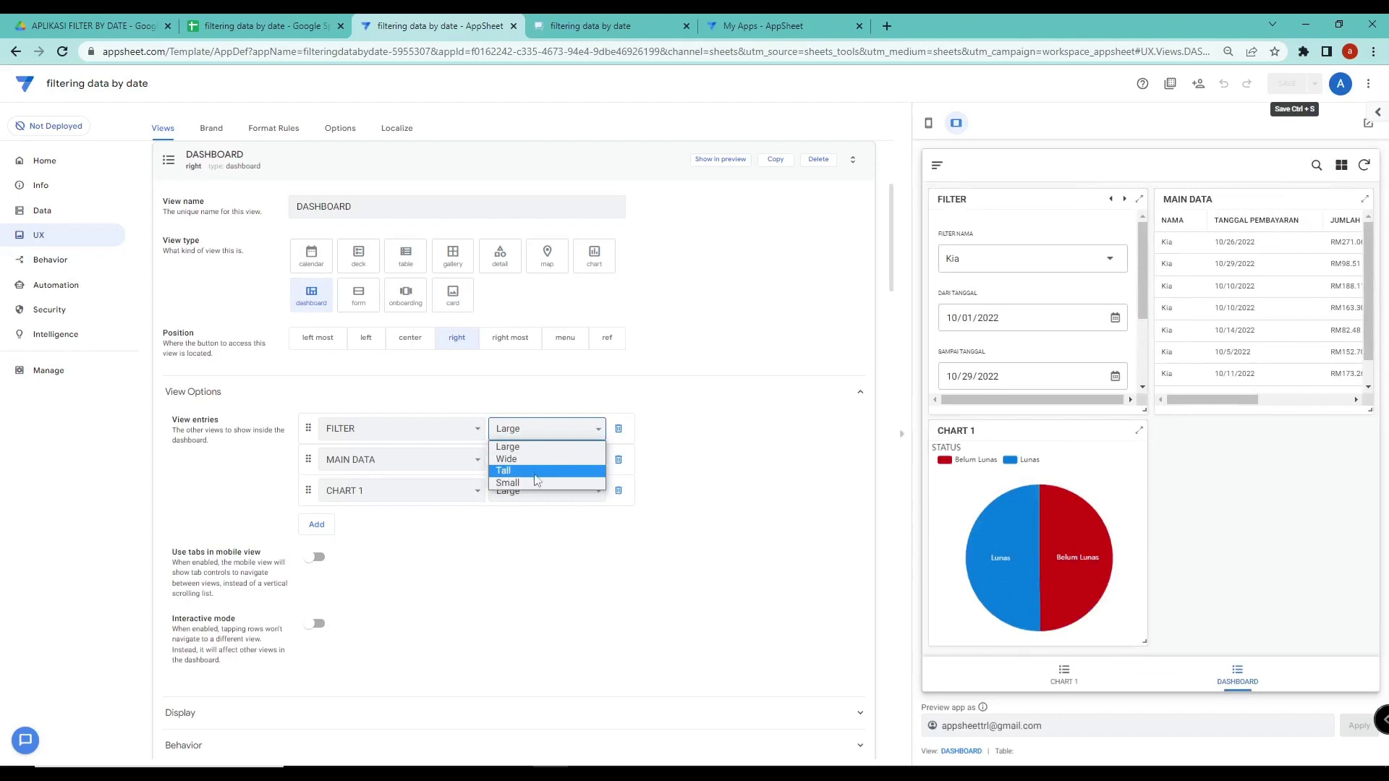
{"action": "left_click", "coordinate": [535, 483]}
{"action": "left_click", "coordinate": [550, 461]}
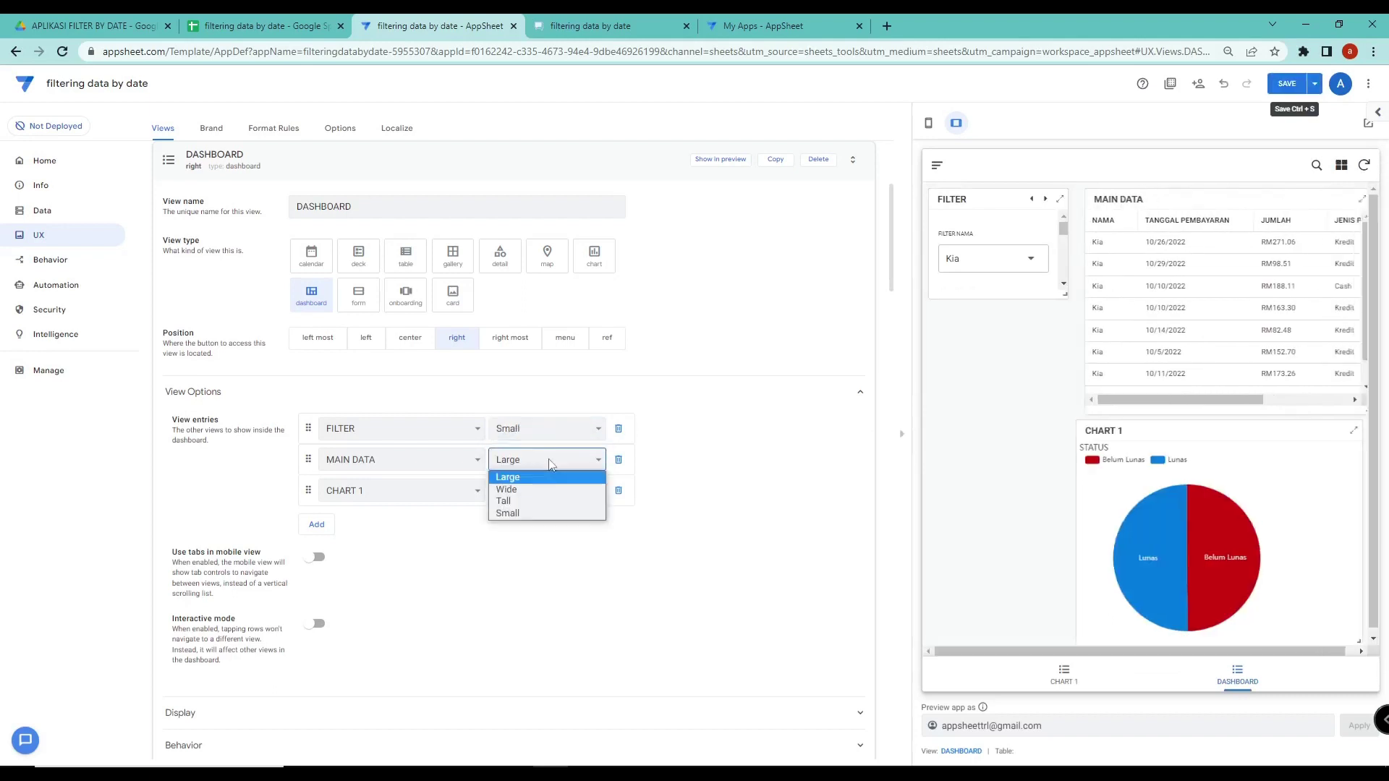
{"action": "left_click", "coordinate": [542, 512]}
{"action": "left_click", "coordinate": [544, 491]}
{"action": "left_click", "coordinate": [543, 542]}
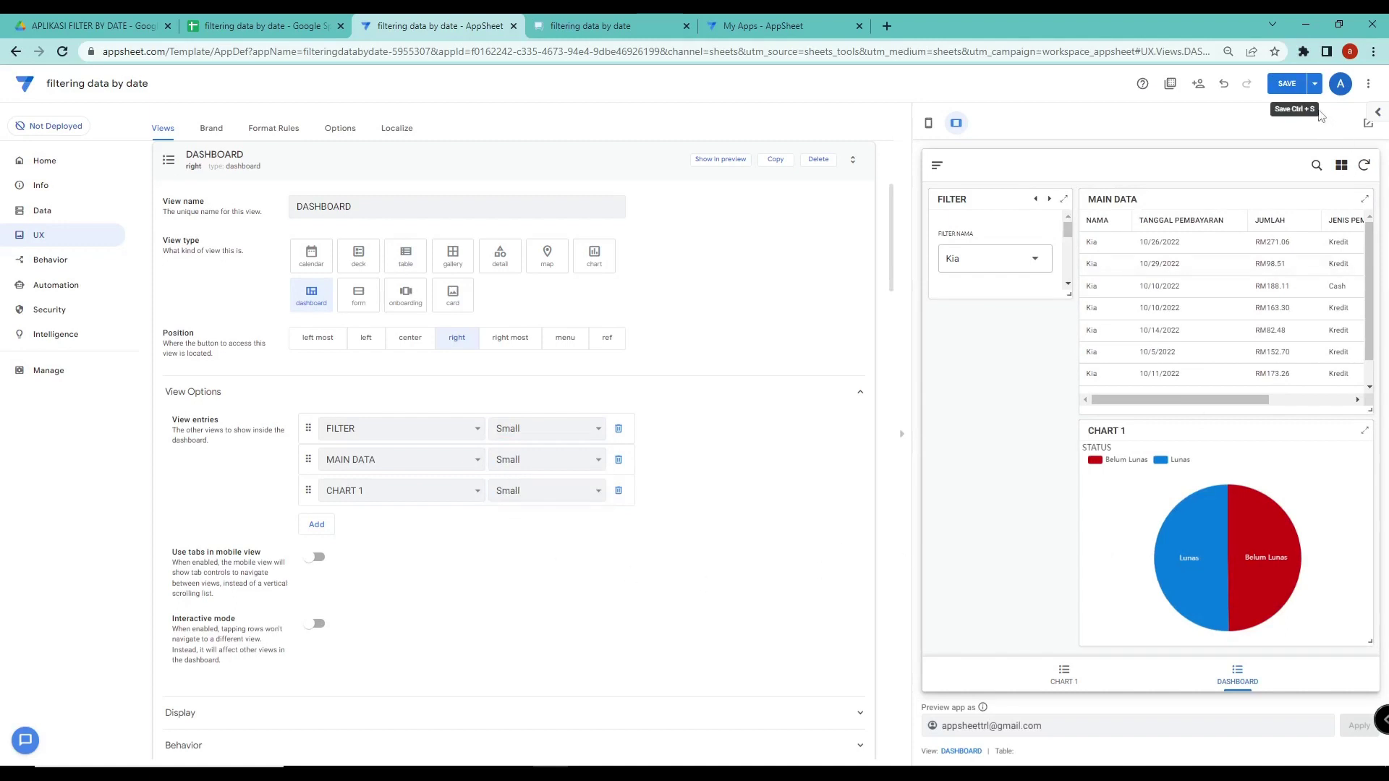
{"action": "left_click", "coordinate": [1287, 85]}
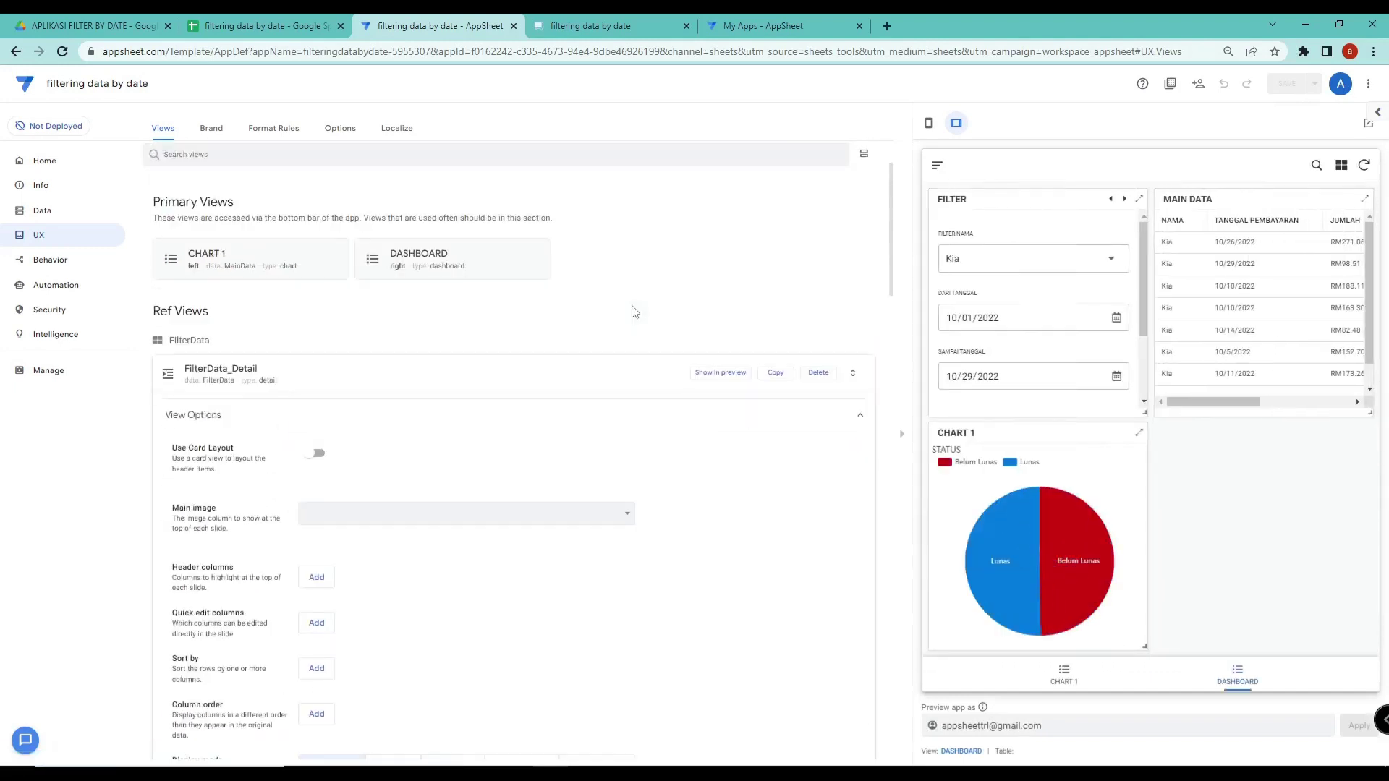
Switch to the running app, sync it, and test the dashboard with another name in FILTER NAMA
{"action": "left_click", "coordinate": [567, 25]}
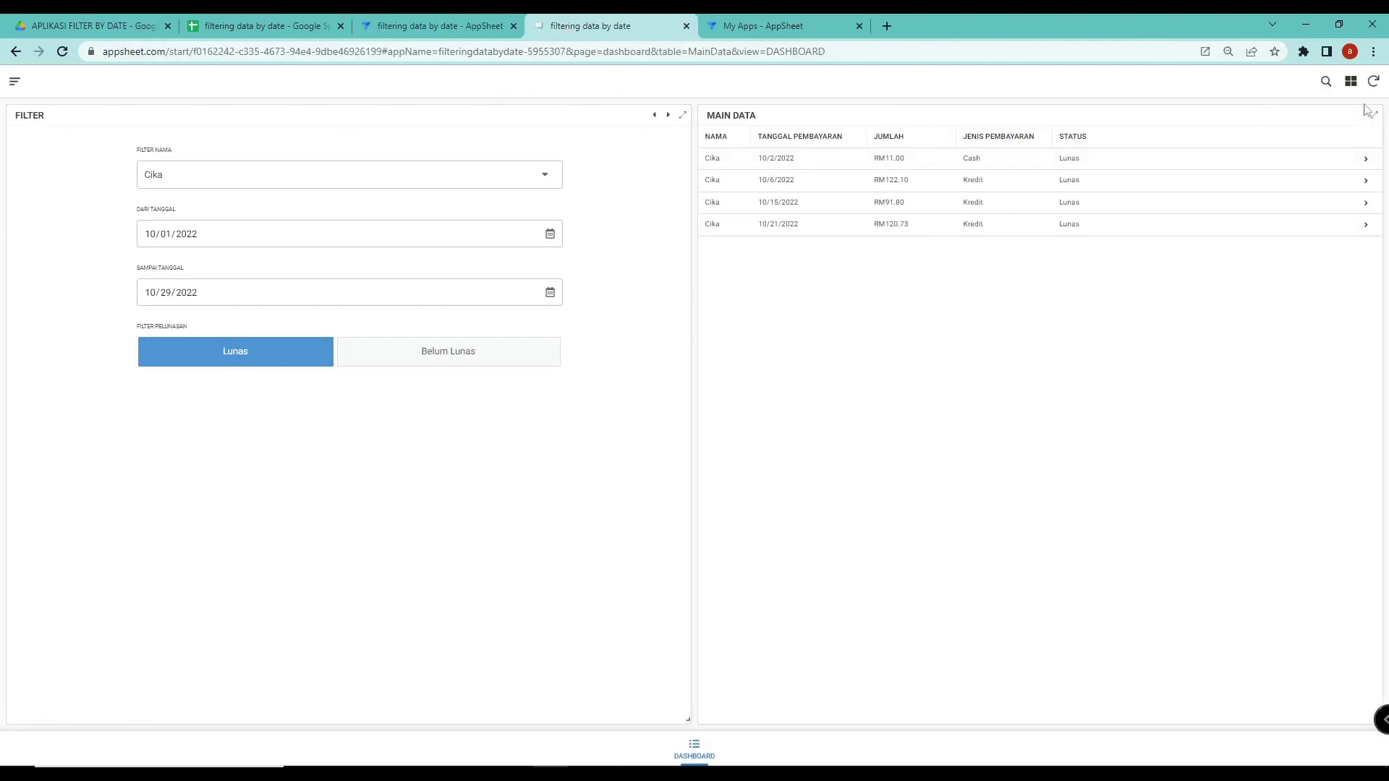
{"action": "left_click", "coordinate": [1372, 83]}
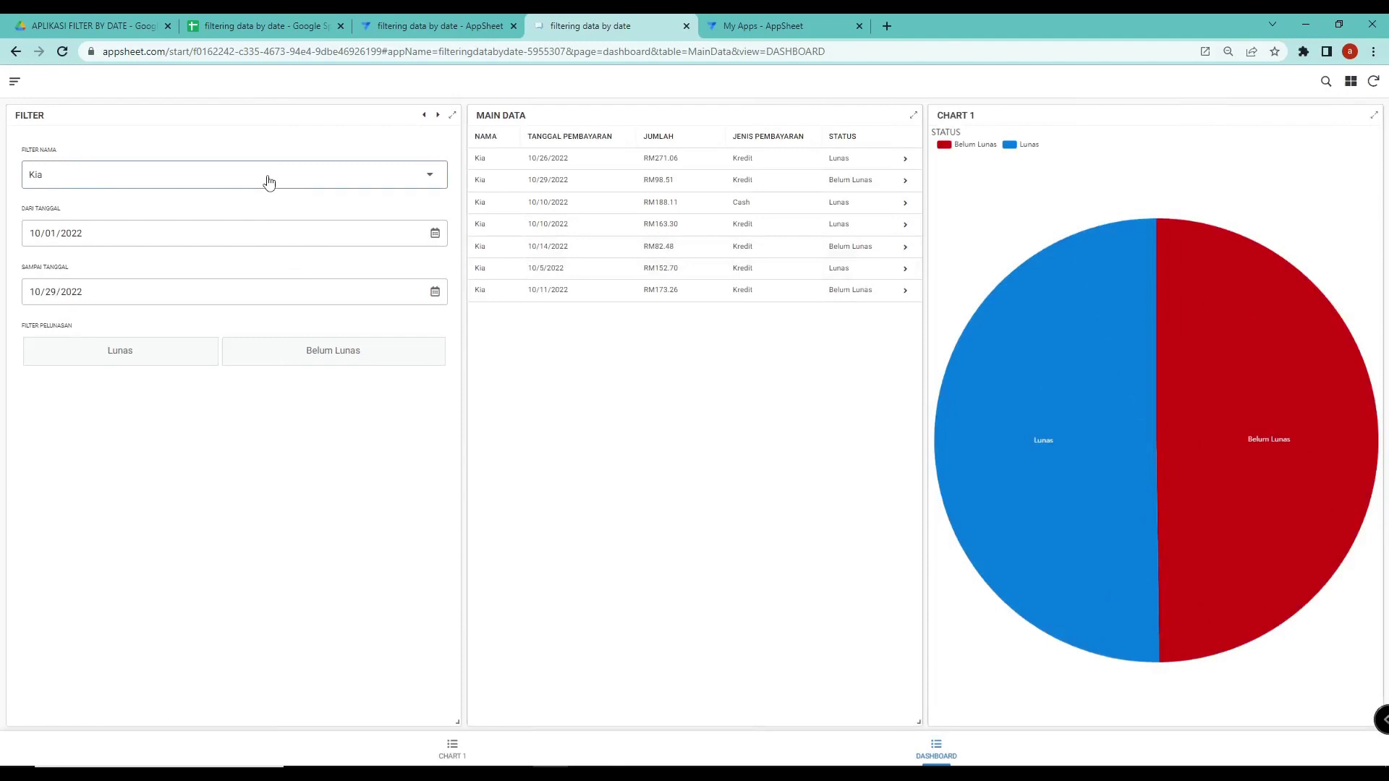
{"action": "left_click", "coordinate": [269, 182]}
{"action": "left_click", "coordinate": [561, 413]}
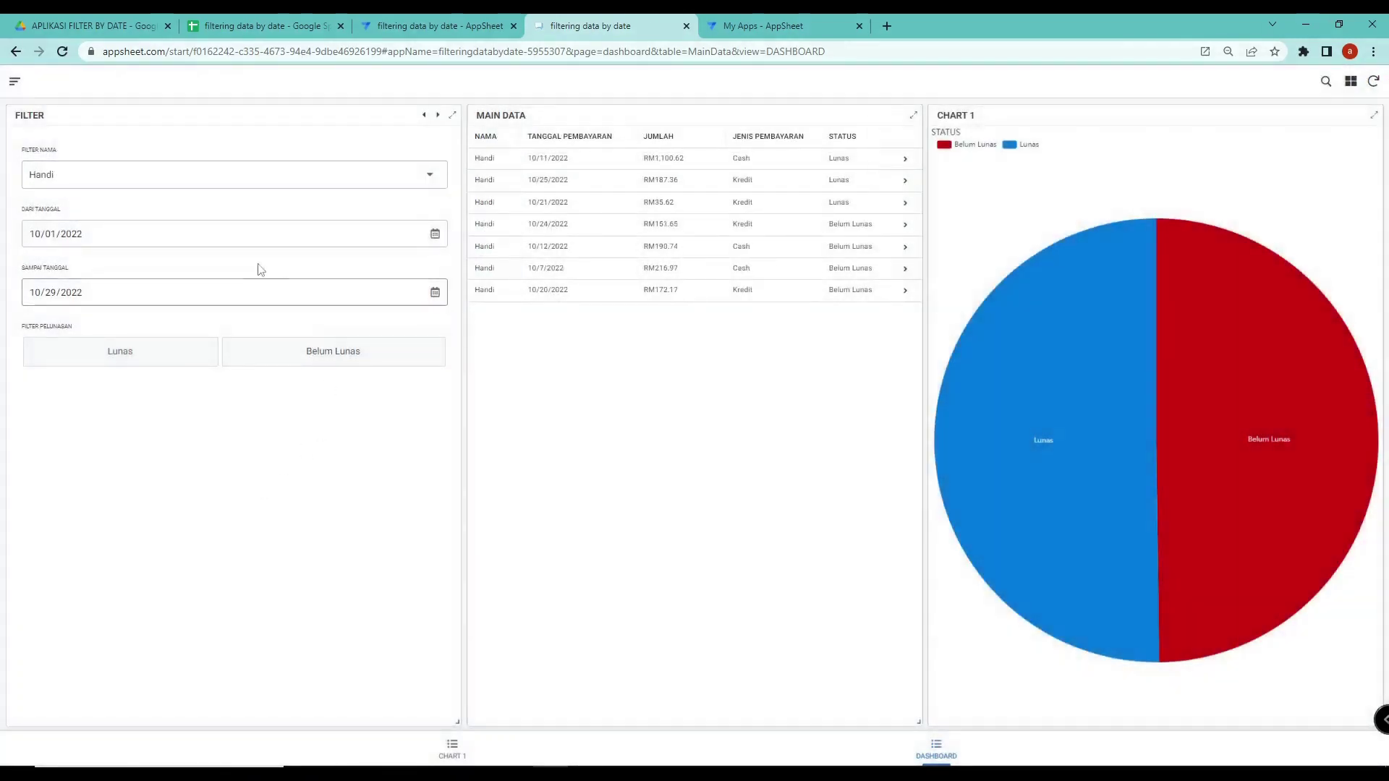
{"action": "left_click", "coordinate": [229, 242]}
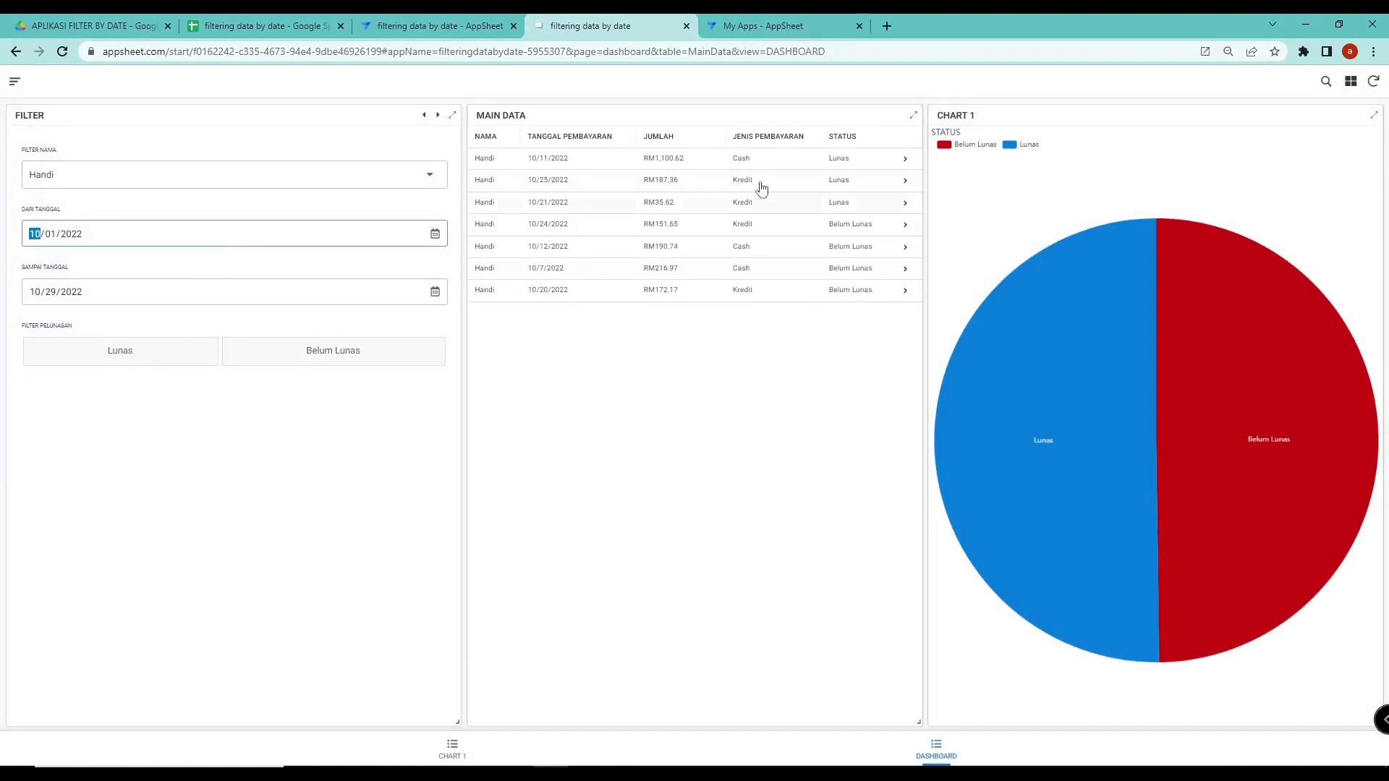
Return to the app editor, set CHART 1's data source to Main_Data (slice), and save the app
{"action": "left_click", "coordinate": [487, 19]}
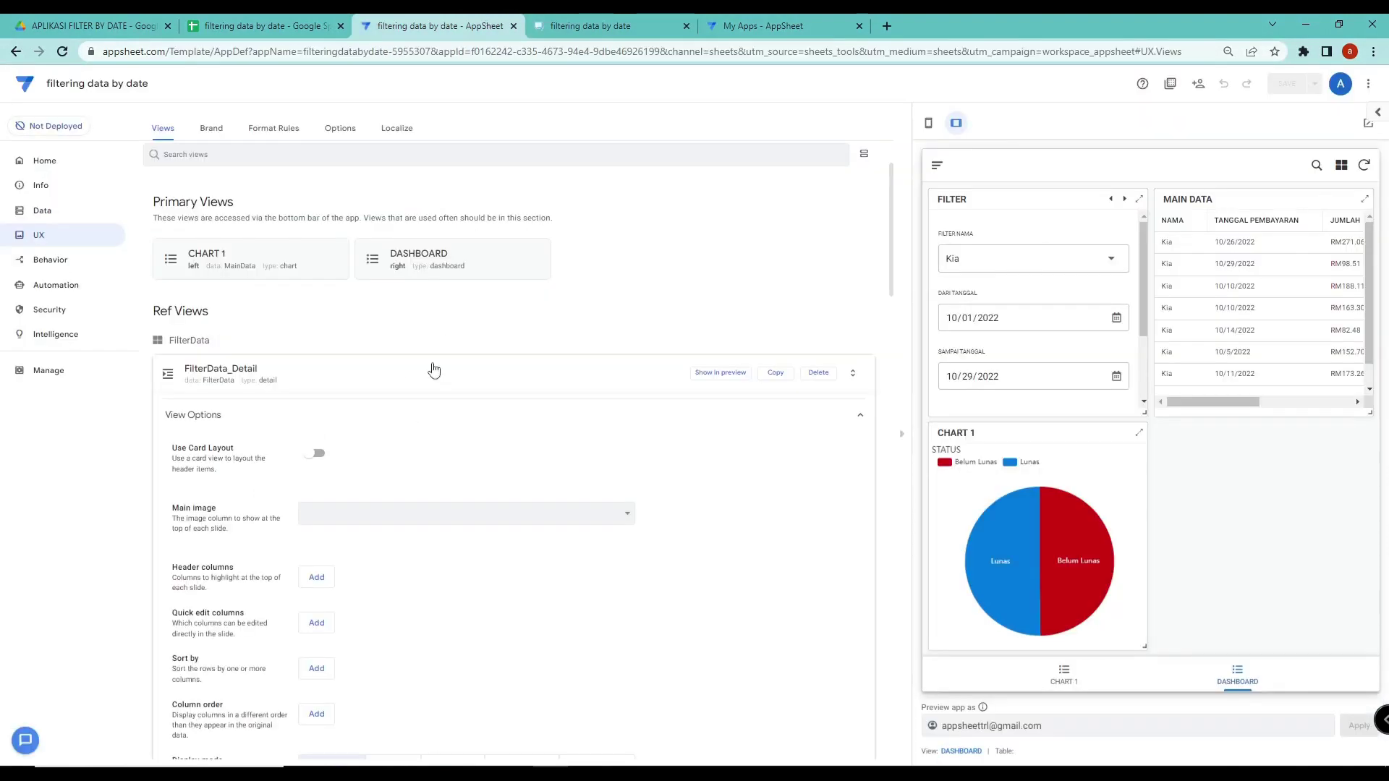
{"action": "left_click", "coordinate": [306, 331]}
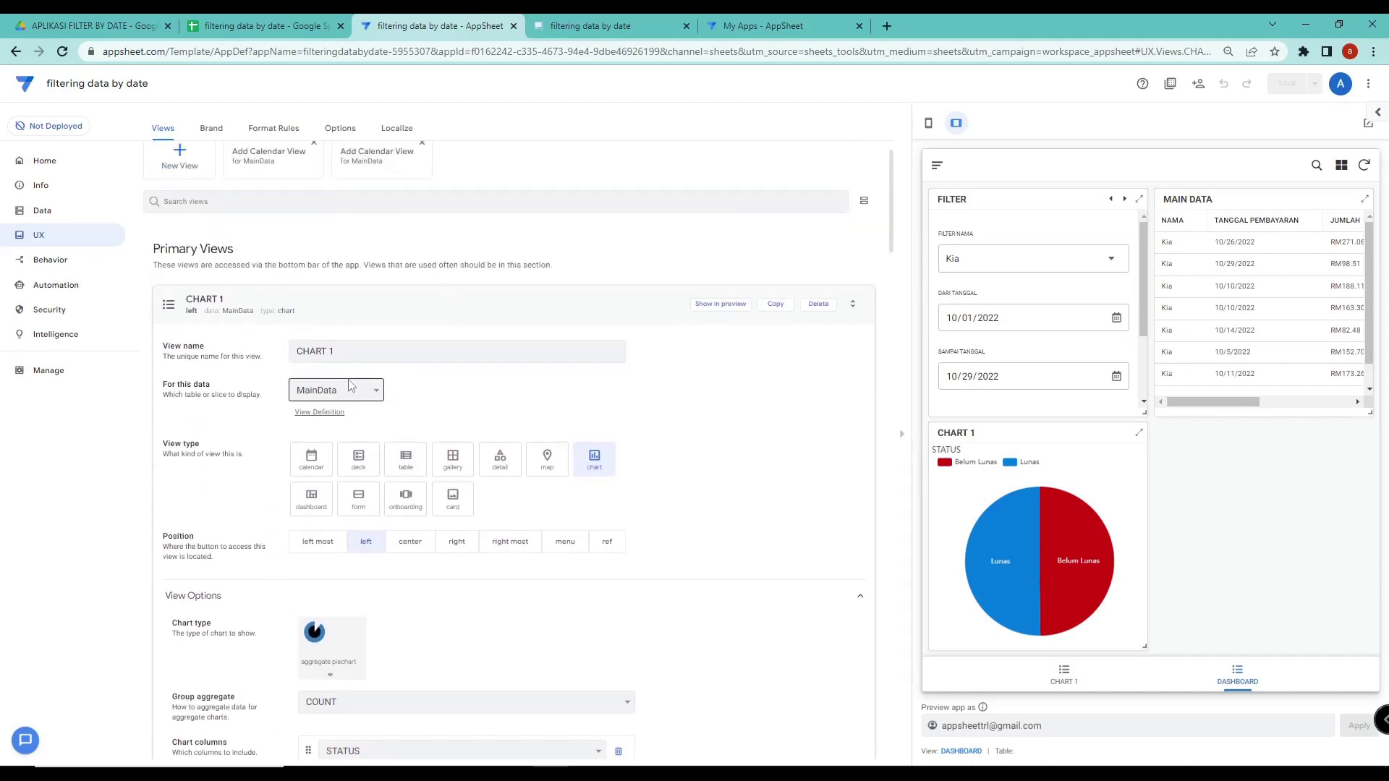
{"action": "left_click", "coordinate": [311, 392]}
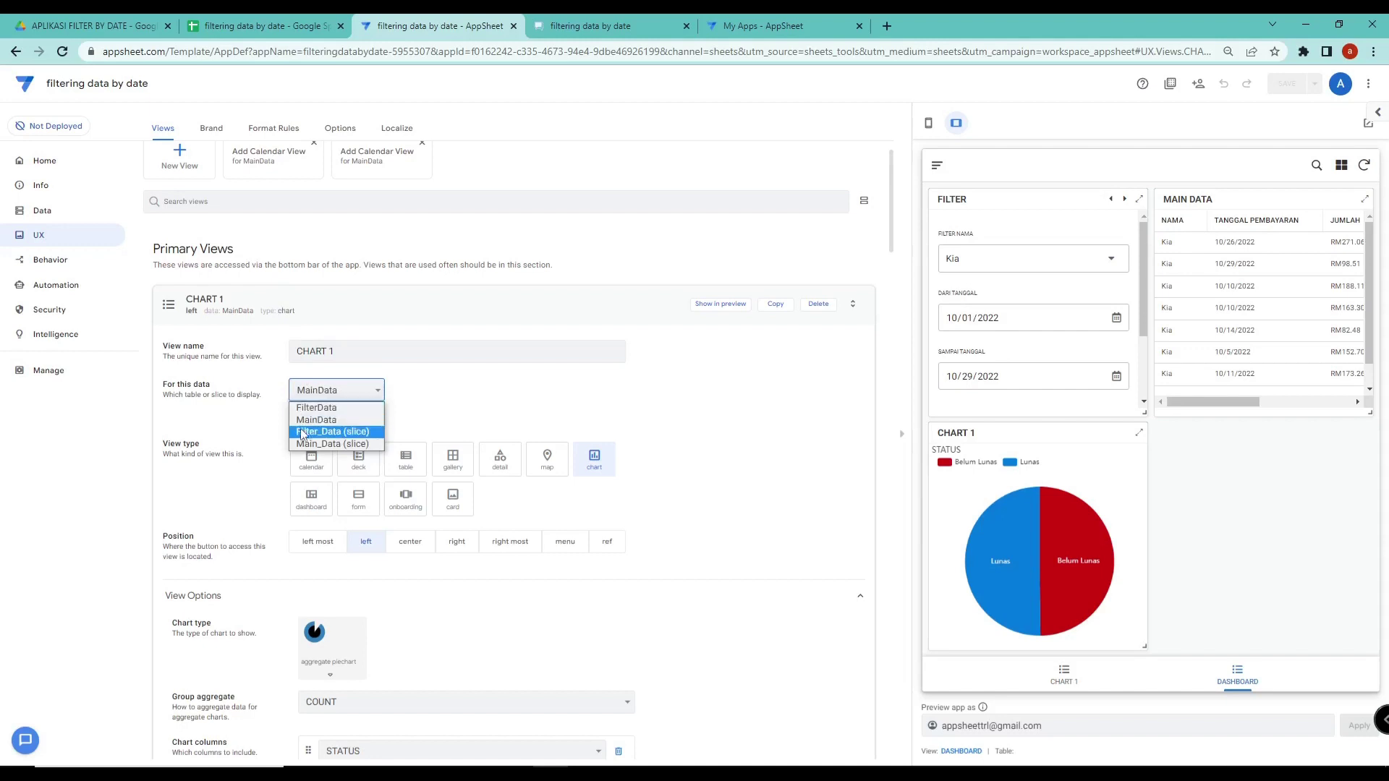
{"action": "left_click", "coordinate": [316, 444]}
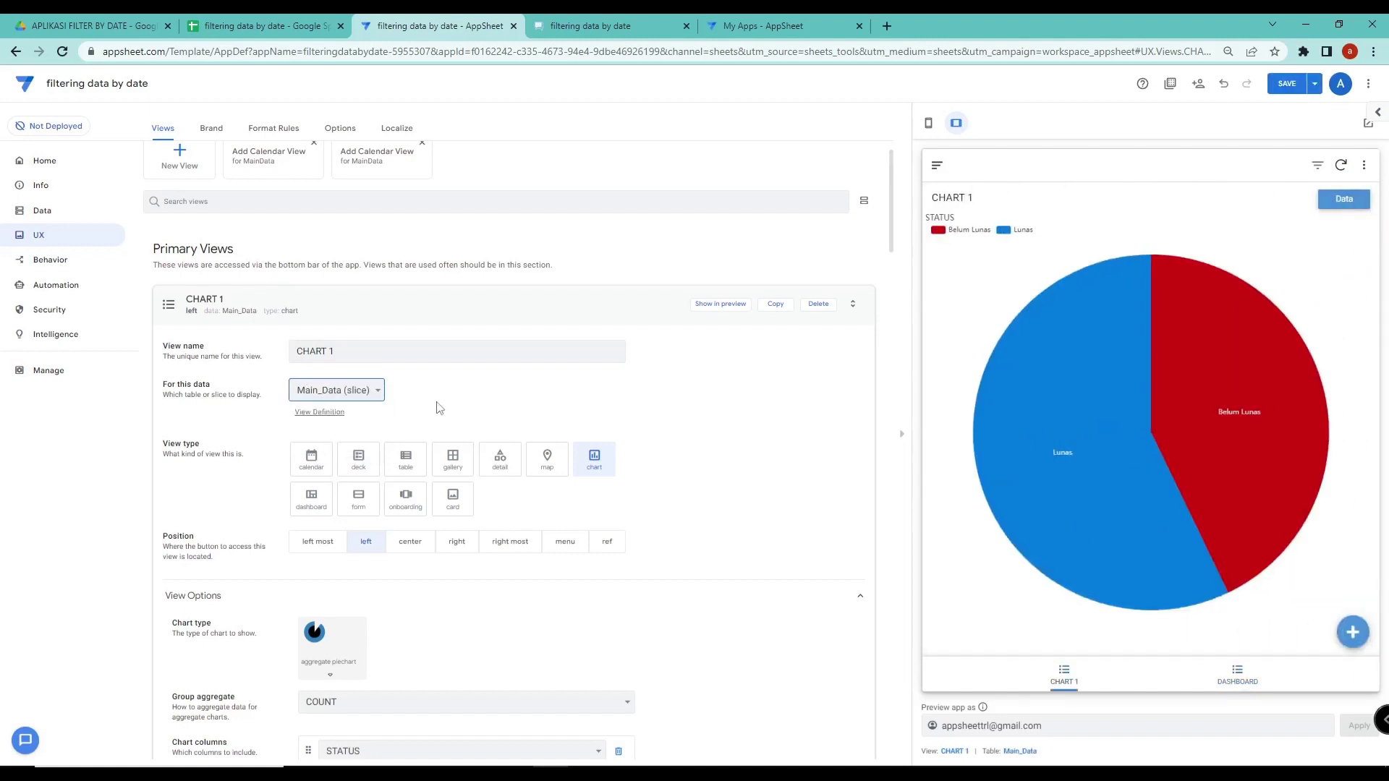
{"action": "left_click", "coordinate": [1287, 86]}
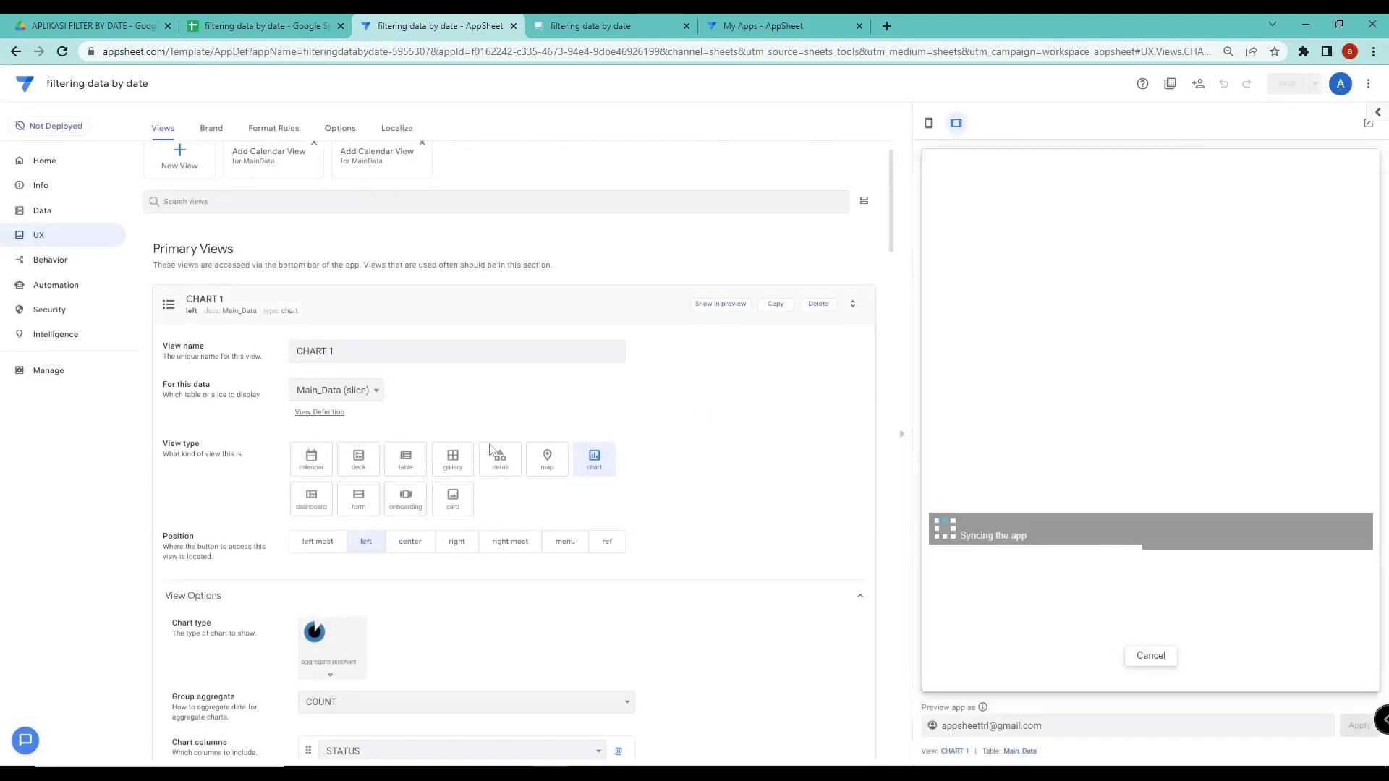
Sync the running app, choose another name in FILTER NAMA, and examine the Lunas share of the pie chart
{"action": "left_click", "coordinate": [582, 26]}
{"action": "left_click", "coordinate": [1373, 87]}
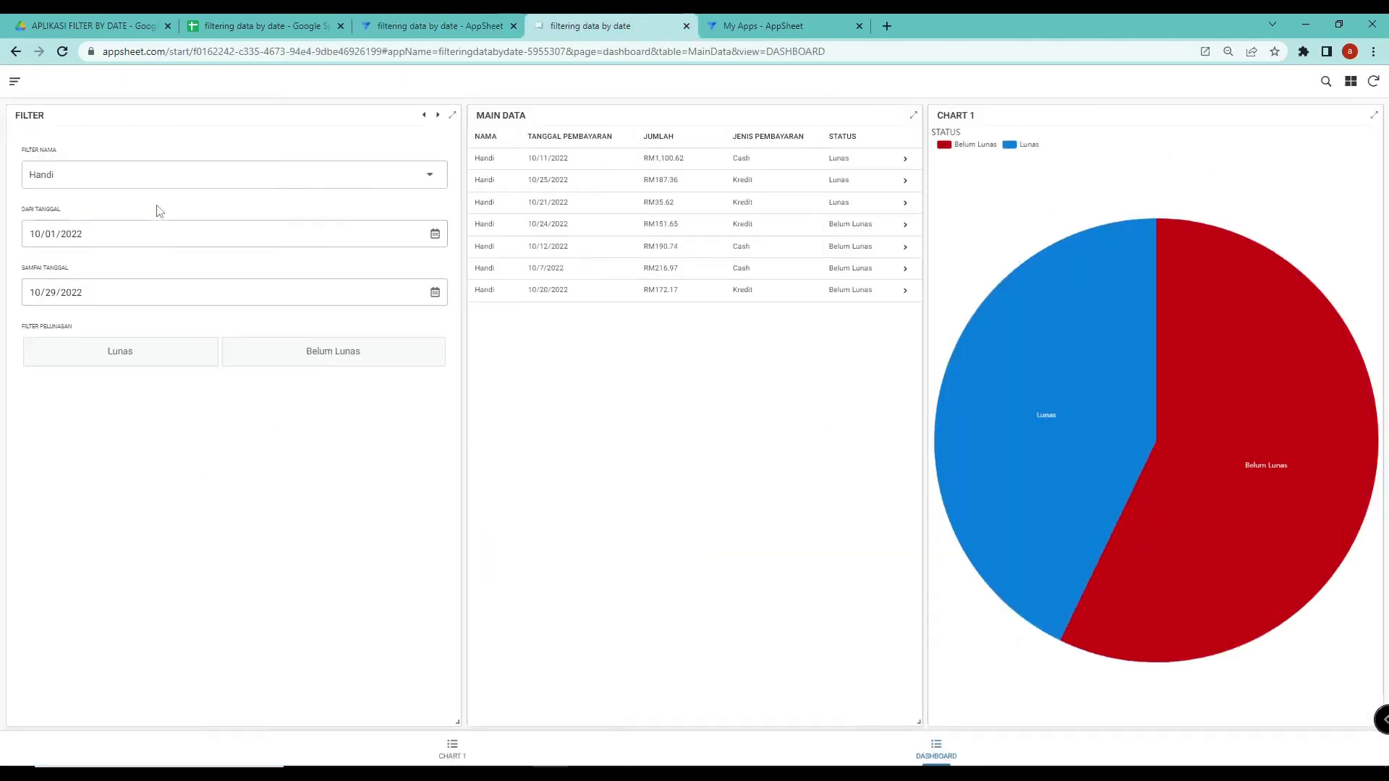
{"action": "left_click", "coordinate": [156, 181]}
{"action": "left_click", "coordinate": [535, 312]}
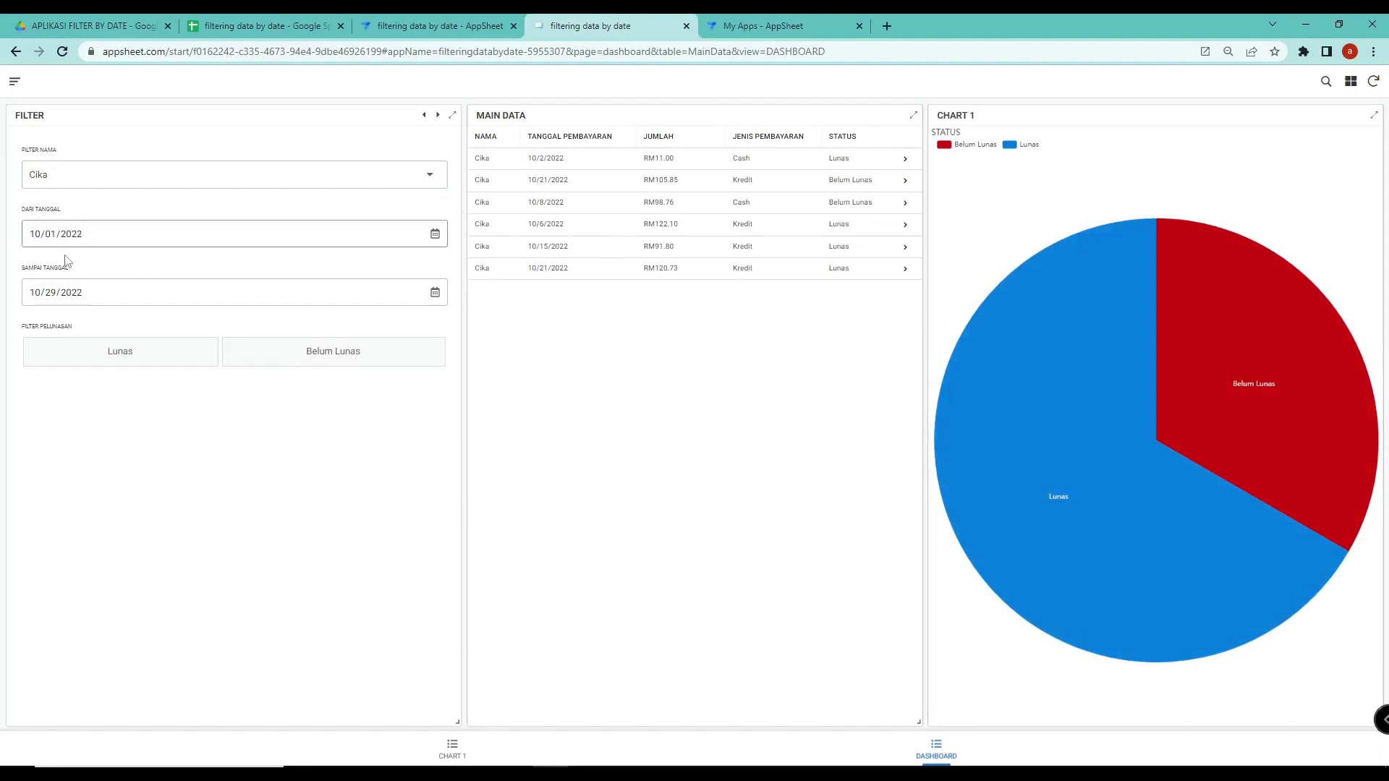
{"action": "mouse_move", "coordinate": [1048, 470]}
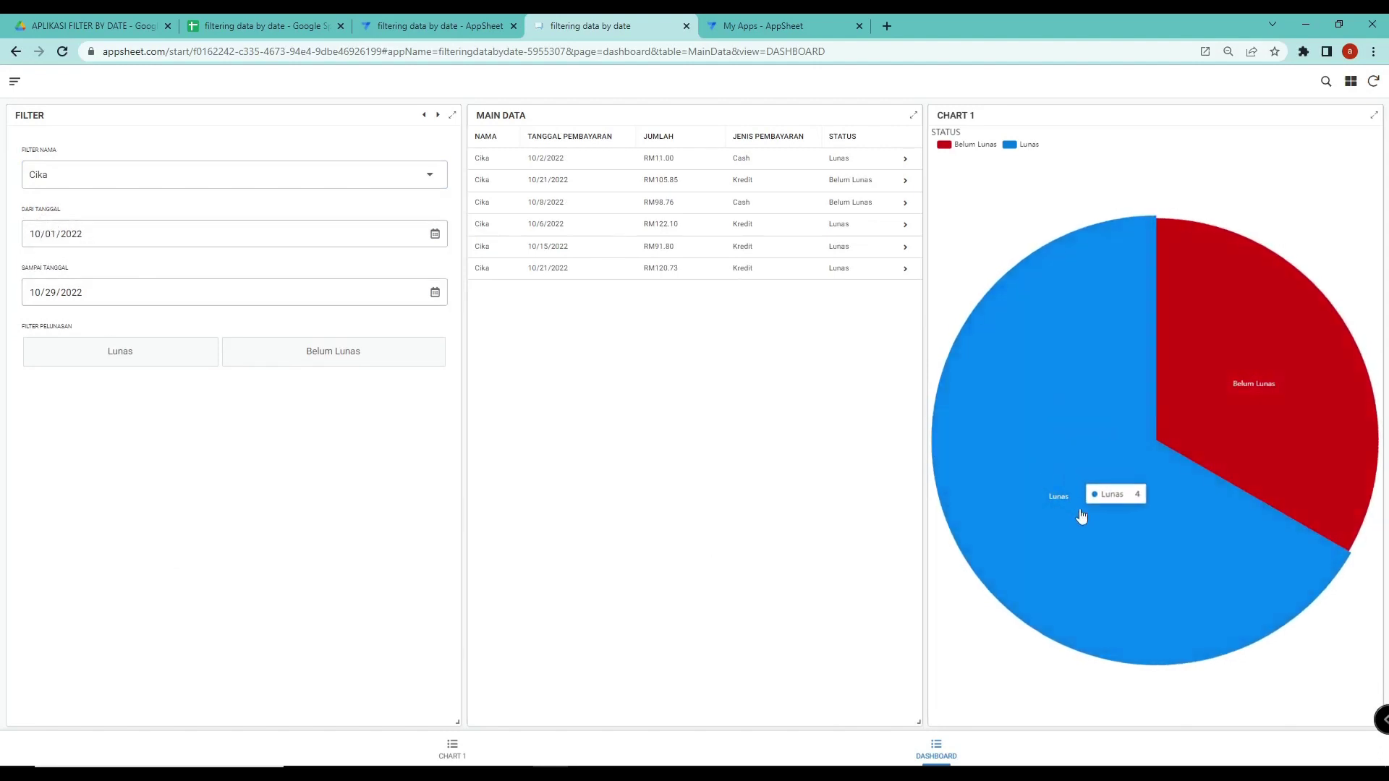
Set the browser zoom of the running app to 100%
{"action": "left_click", "coordinate": [1372, 52]}
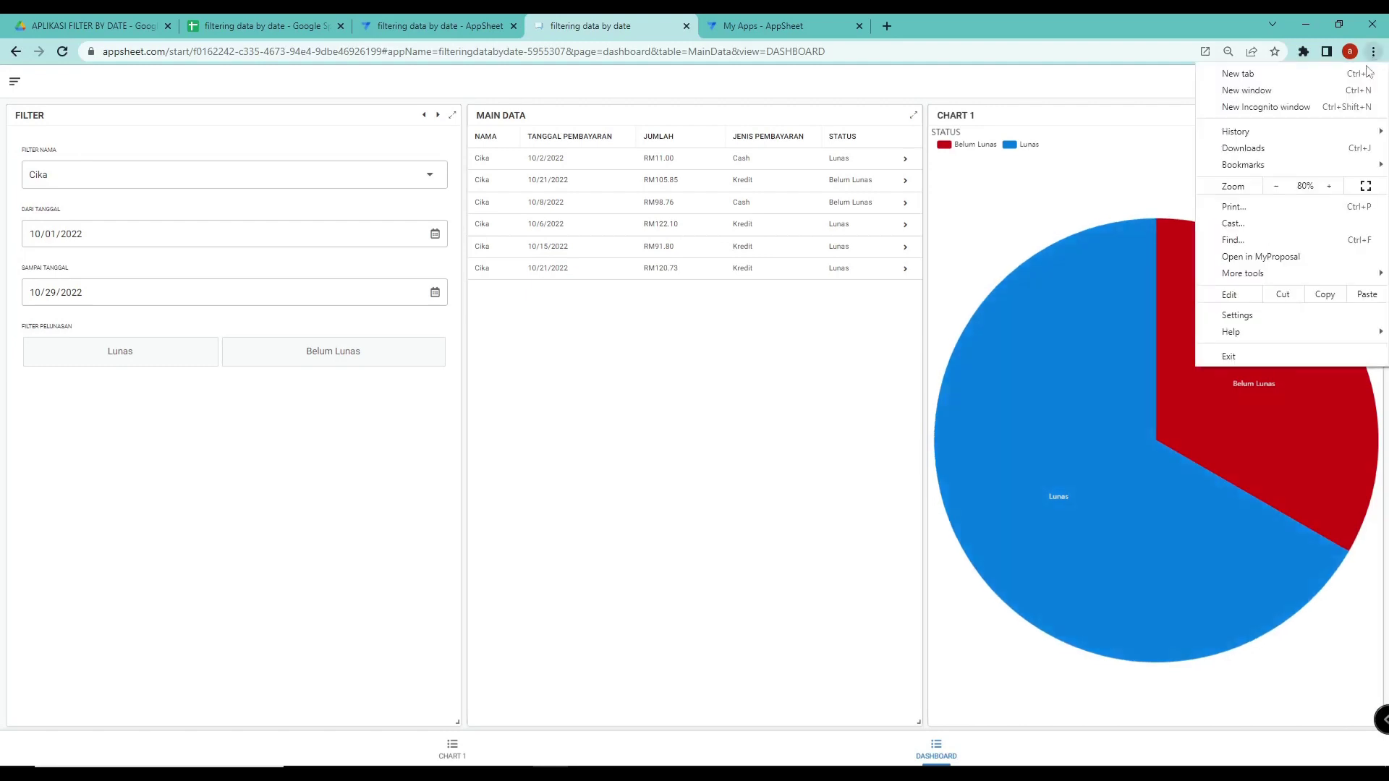
{"action": "left_click", "coordinate": [1328, 185]}
{"action": "left_click", "coordinate": [1328, 185]}
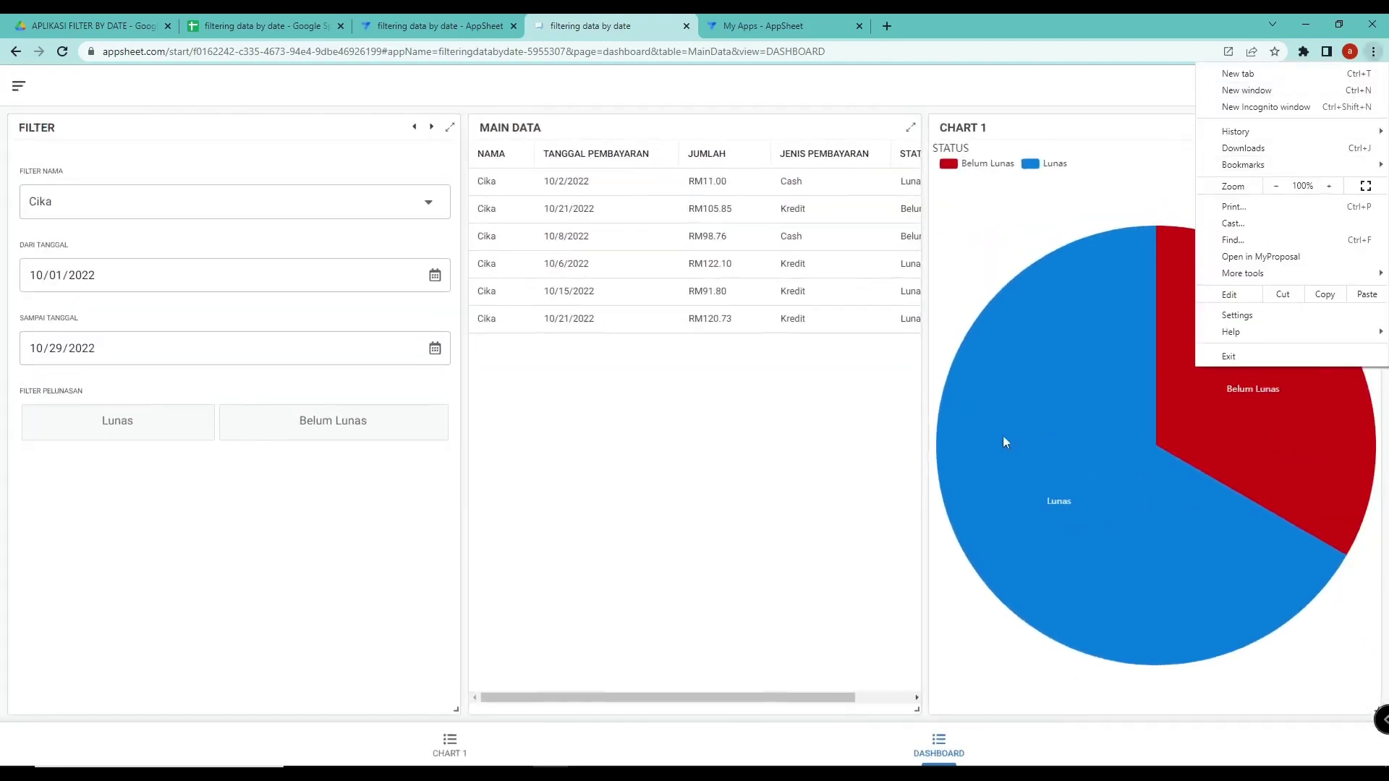
{"action": "left_click", "coordinate": [791, 481]}
Test two other names in FILTER NAMA and set FILTER PELUNASAN to Belum Lunas
{"action": "left_click", "coordinate": [127, 220]}
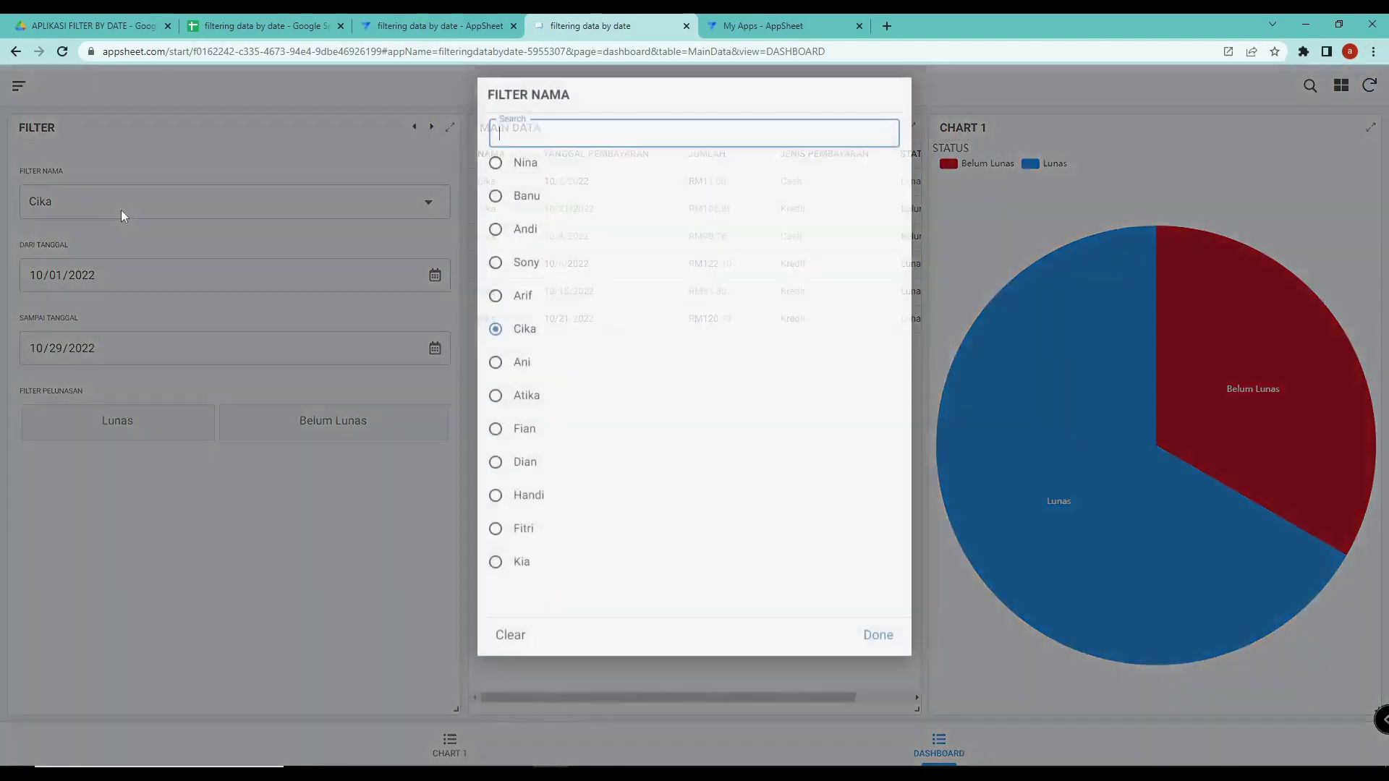
{"action": "left_click", "coordinate": [504, 208]}
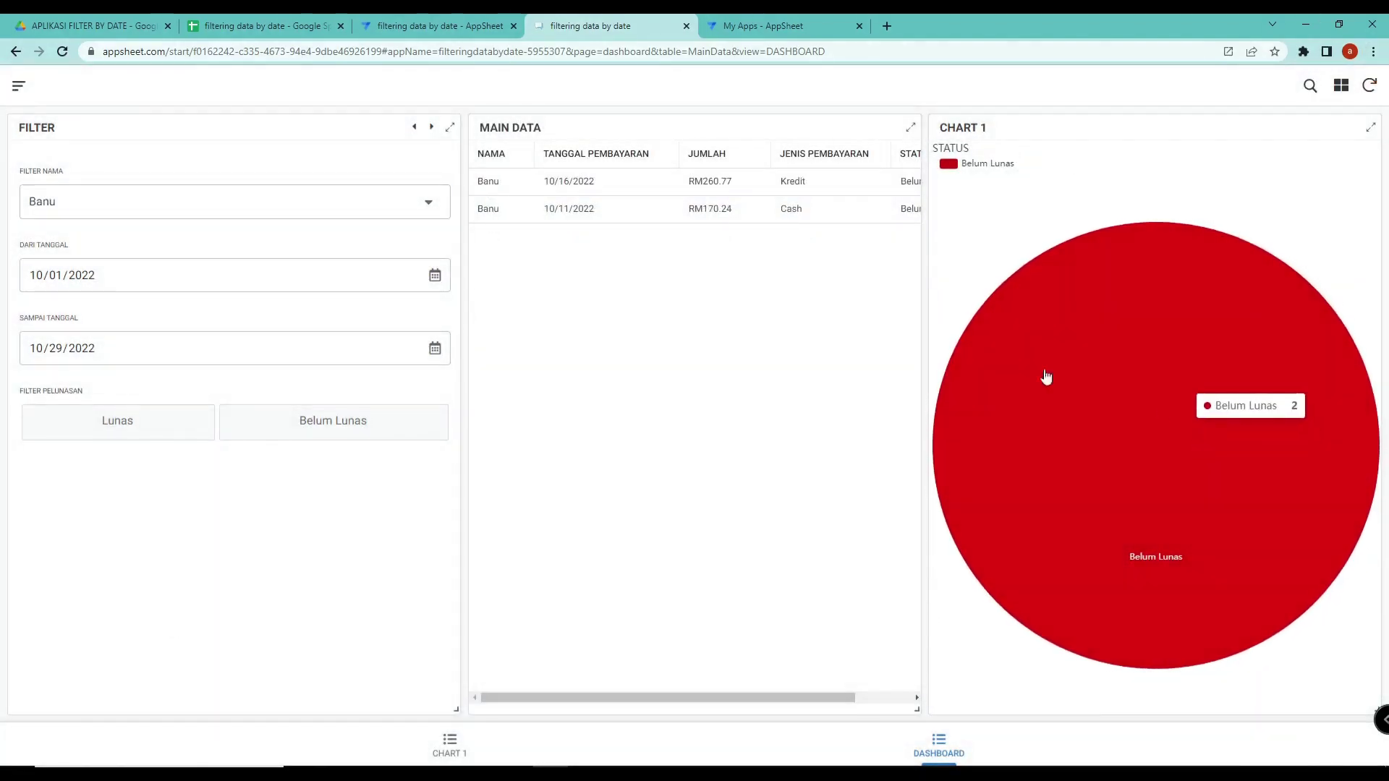
{"action": "left_click", "coordinate": [250, 216]}
{"action": "left_click", "coordinate": [520, 384]}
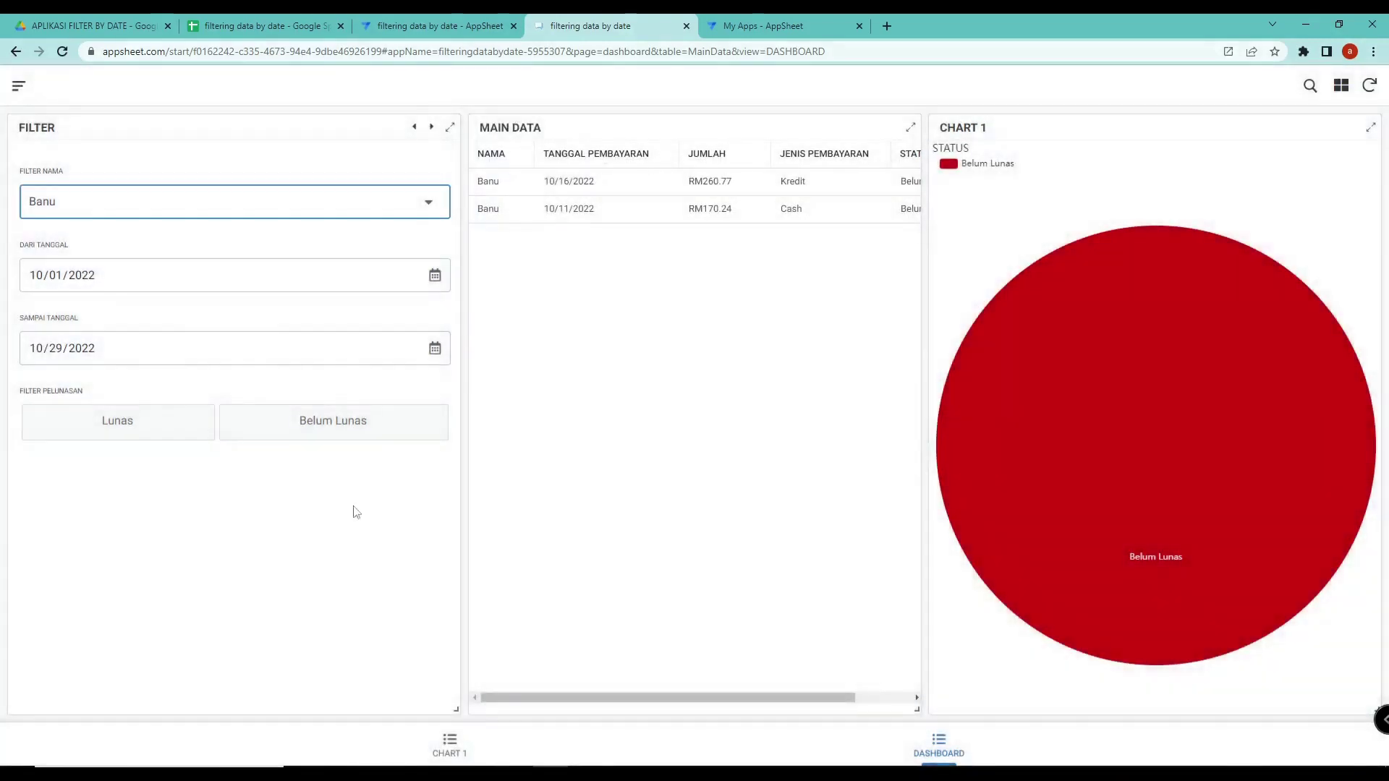
{"action": "left_click", "coordinate": [348, 425]}
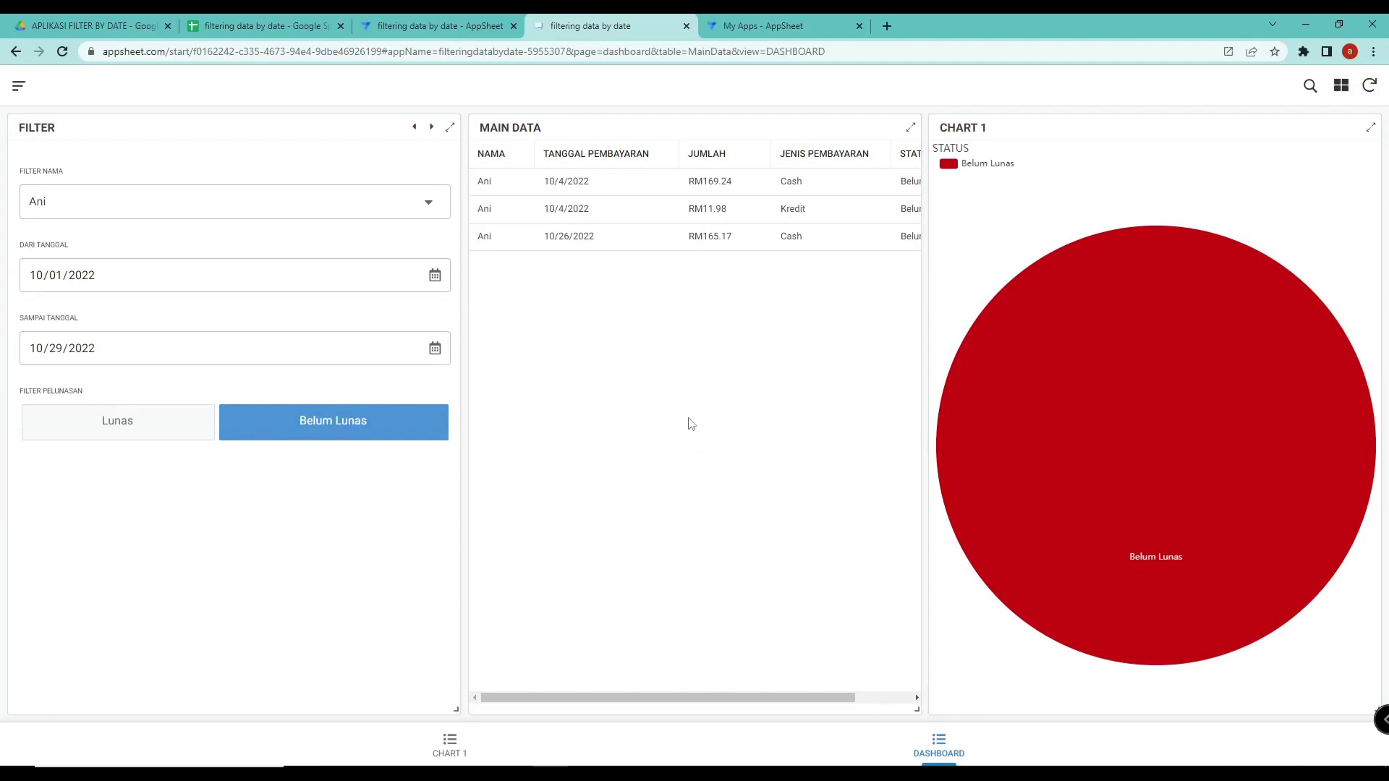
Return to the app editor, set the CHART 1 view's position to ref, and save the app
{"action": "left_click", "coordinate": [423, 22]}
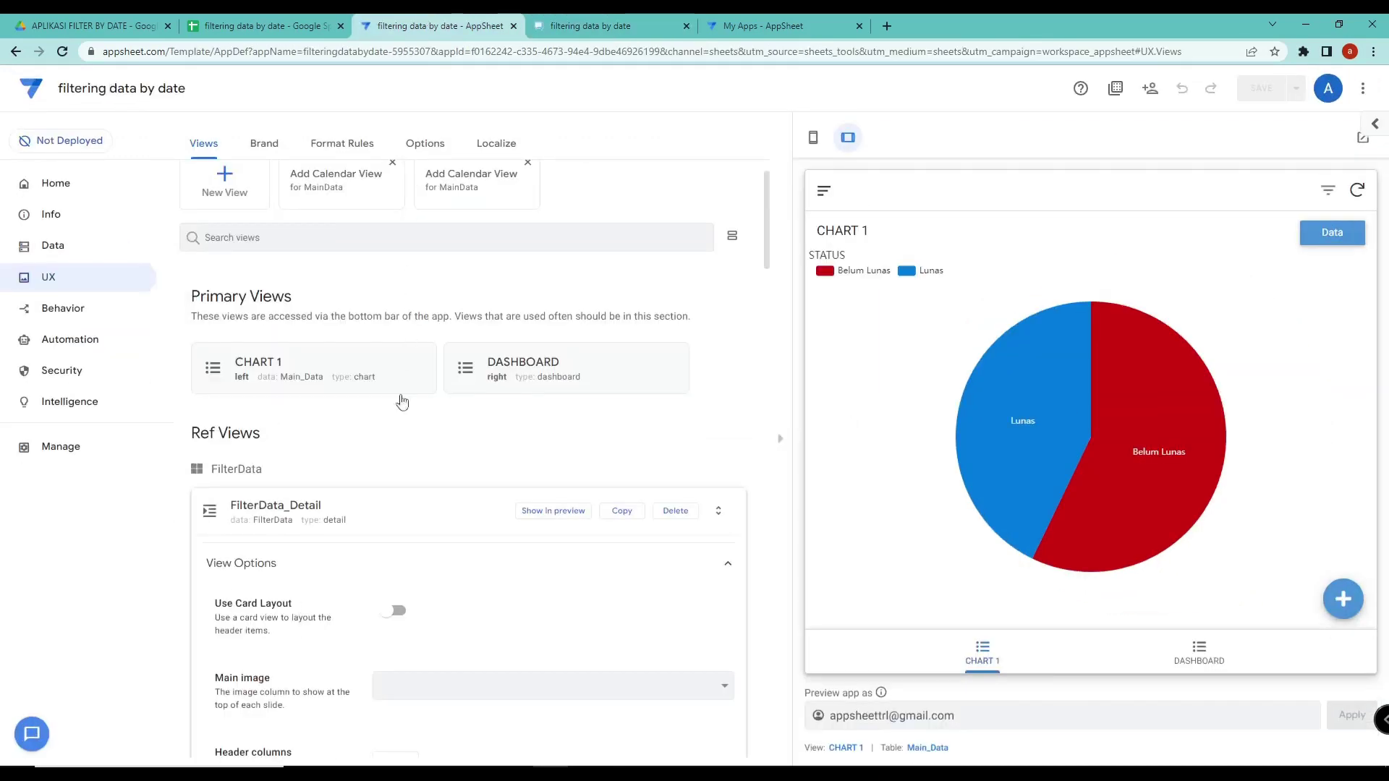
{"action": "left_click", "coordinate": [378, 356]}
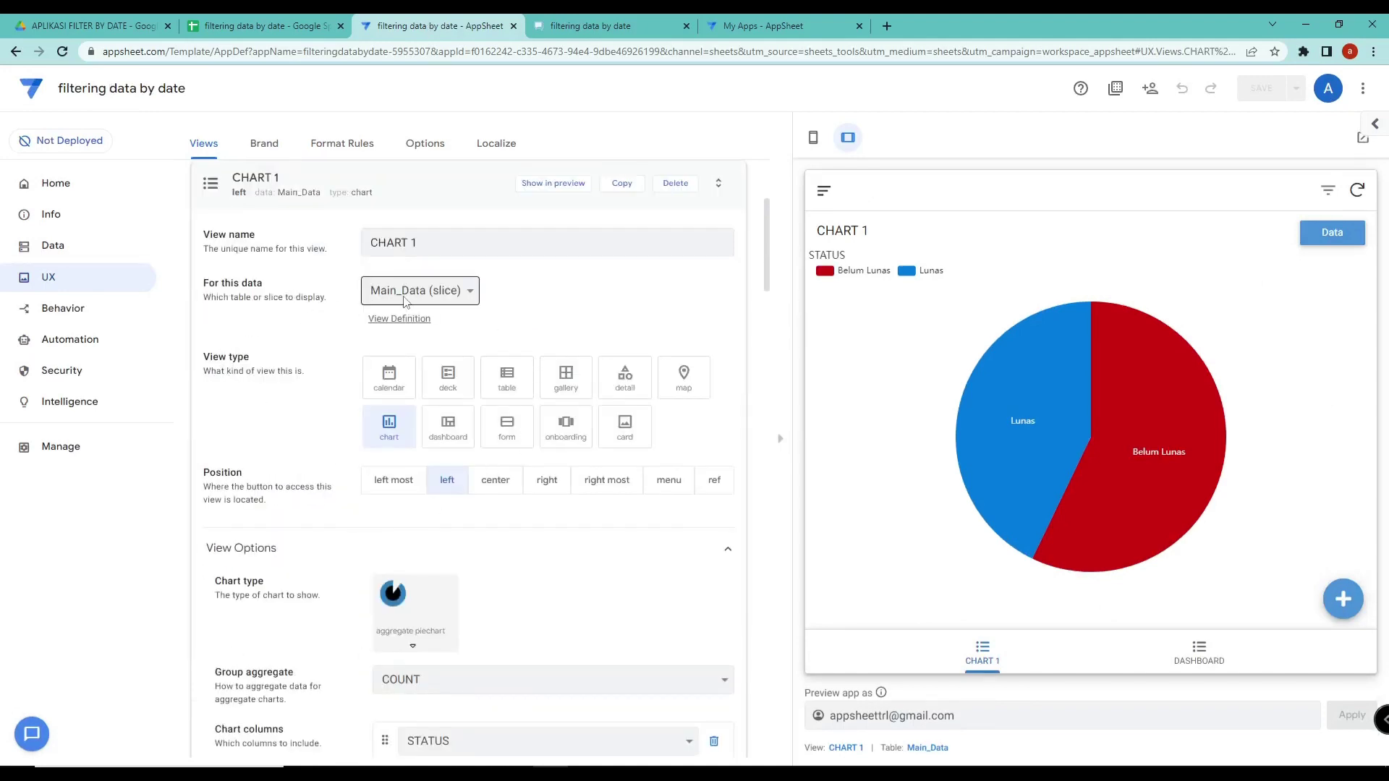
{"action": "left_click", "coordinate": [714, 481]}
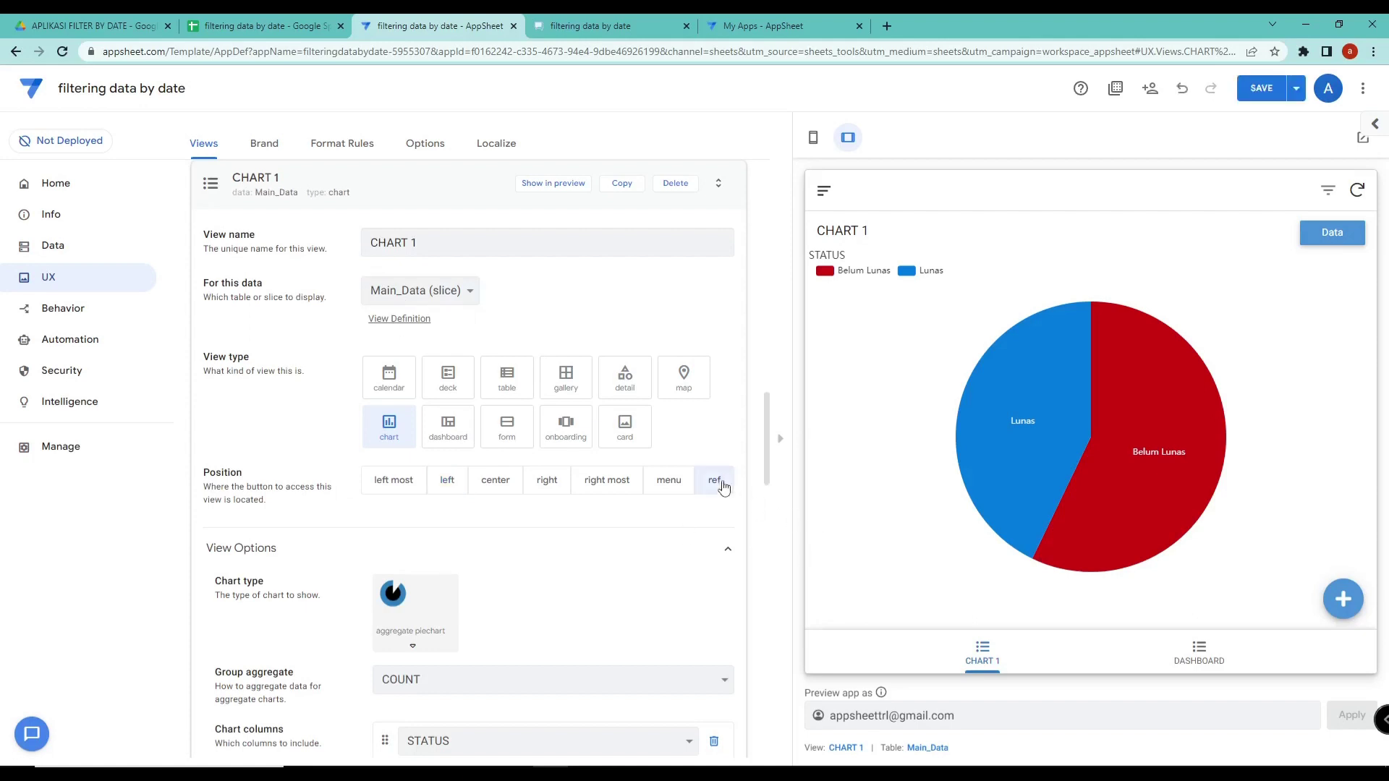
{"action": "scroll", "coordinate": [467, 434], "scroll_direction": "up", "scroll_amount": 4}
{"action": "left_click", "coordinate": [462, 471]}
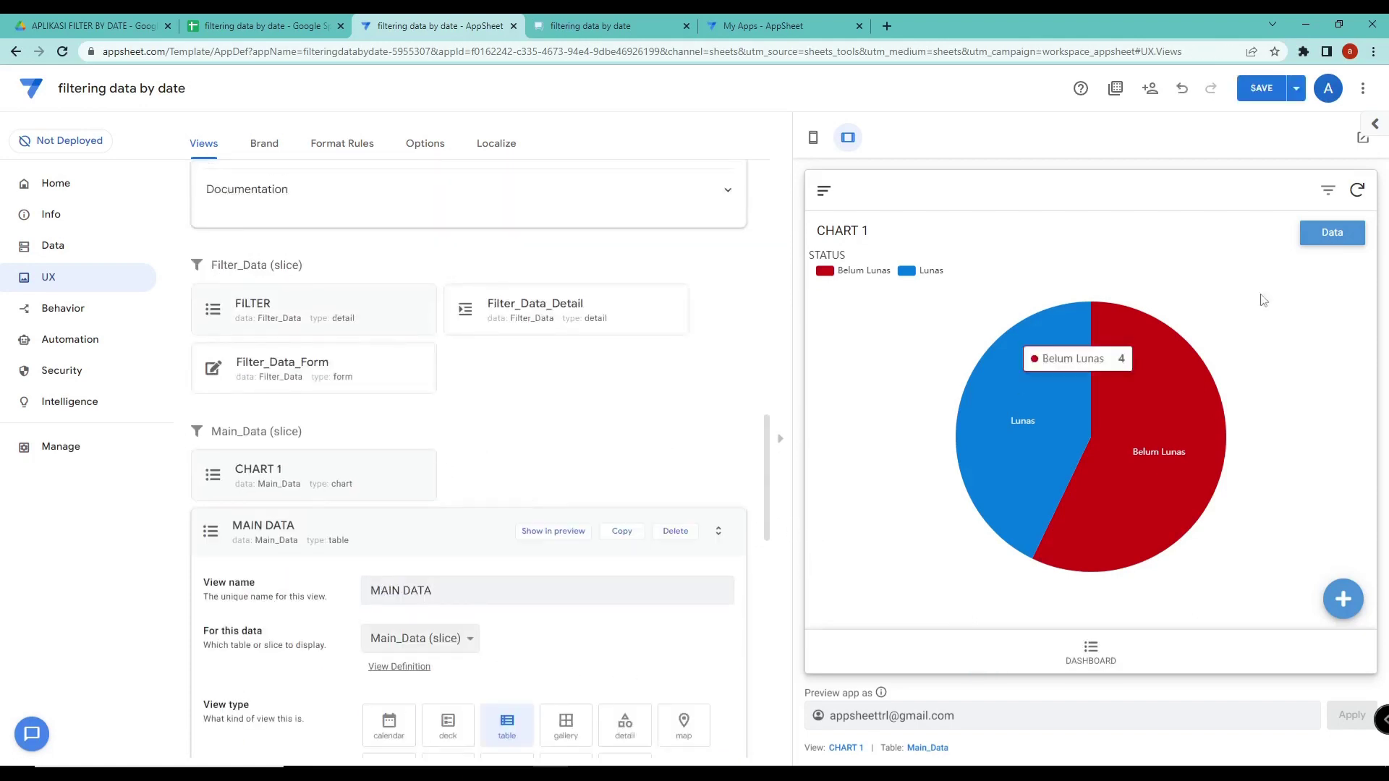
{"action": "left_click", "coordinate": [1259, 91]}
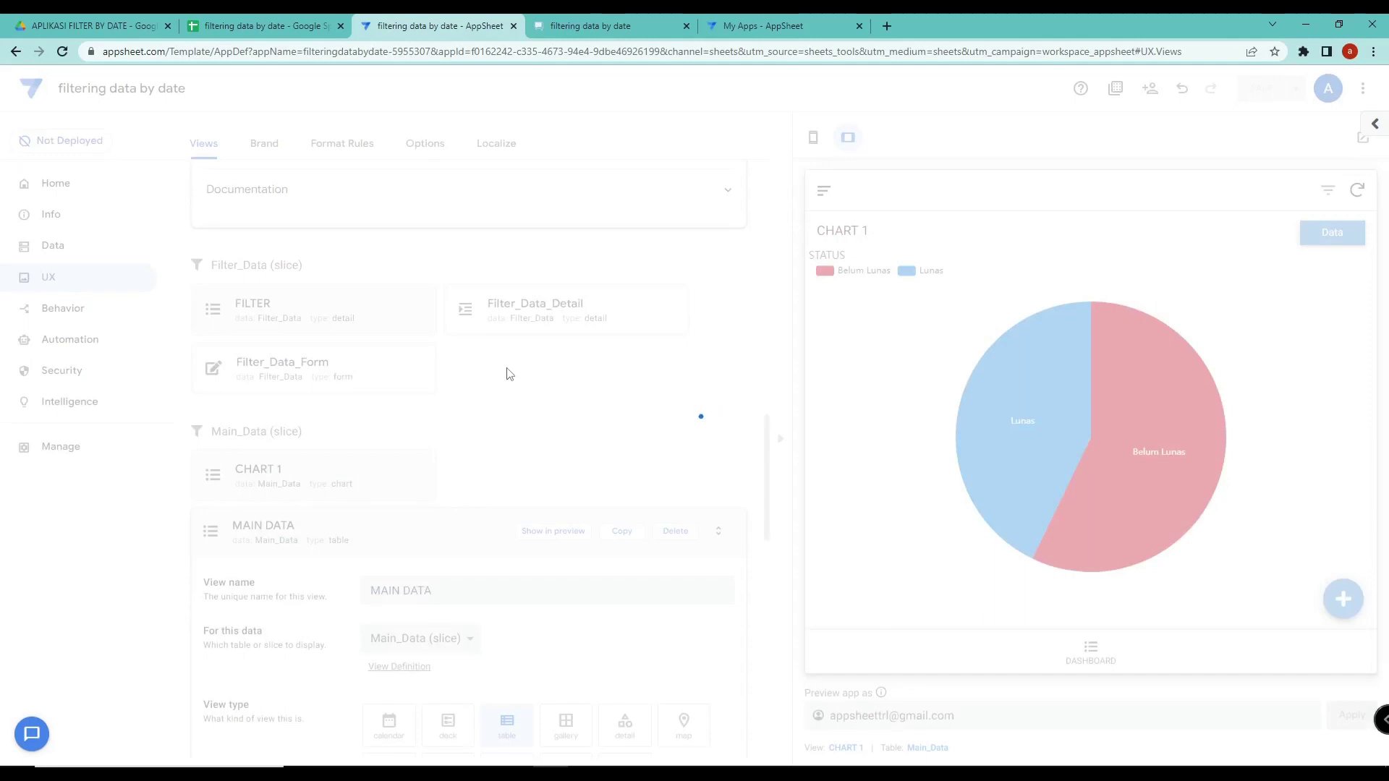
{"action": "scroll", "coordinate": [503, 405], "scroll_direction": "down", "scroll_amount": 6}
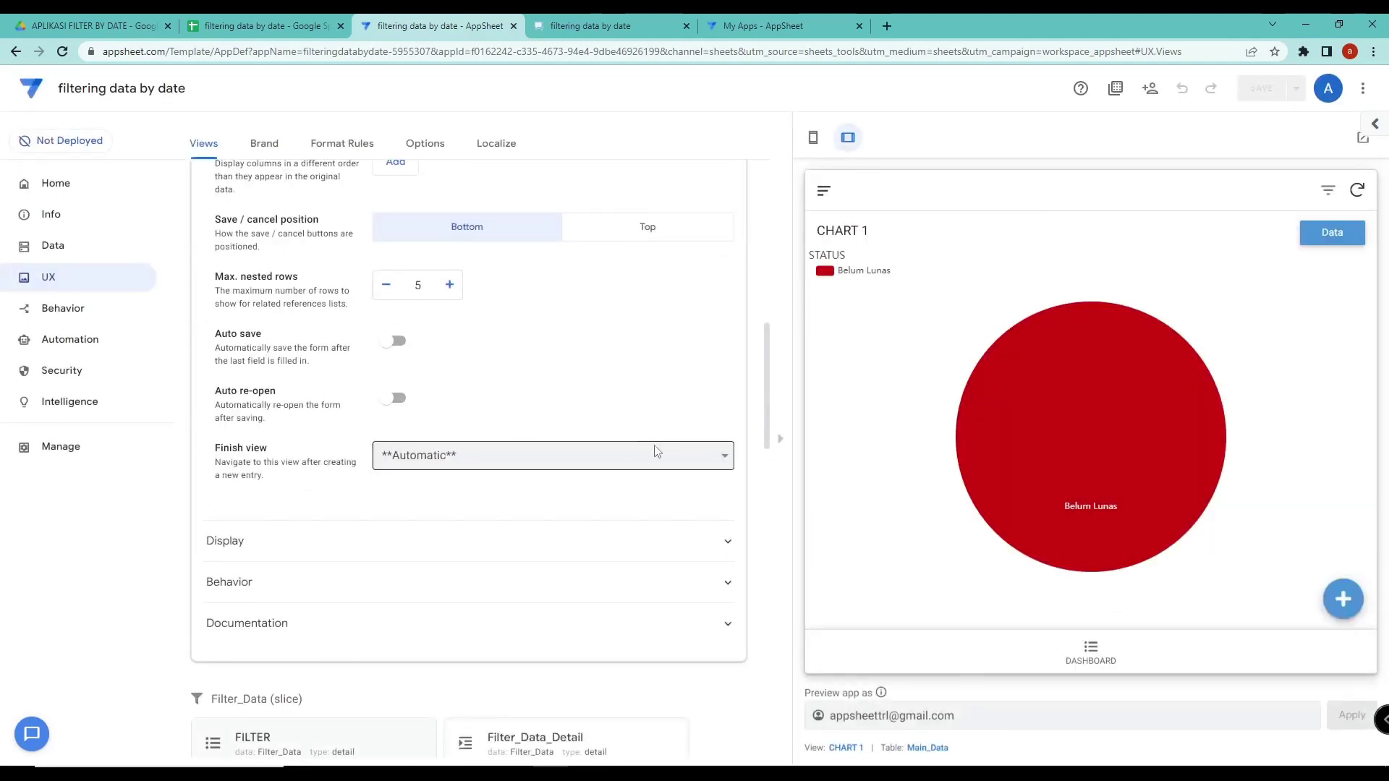
{"action": "left_click", "coordinate": [606, 29]}
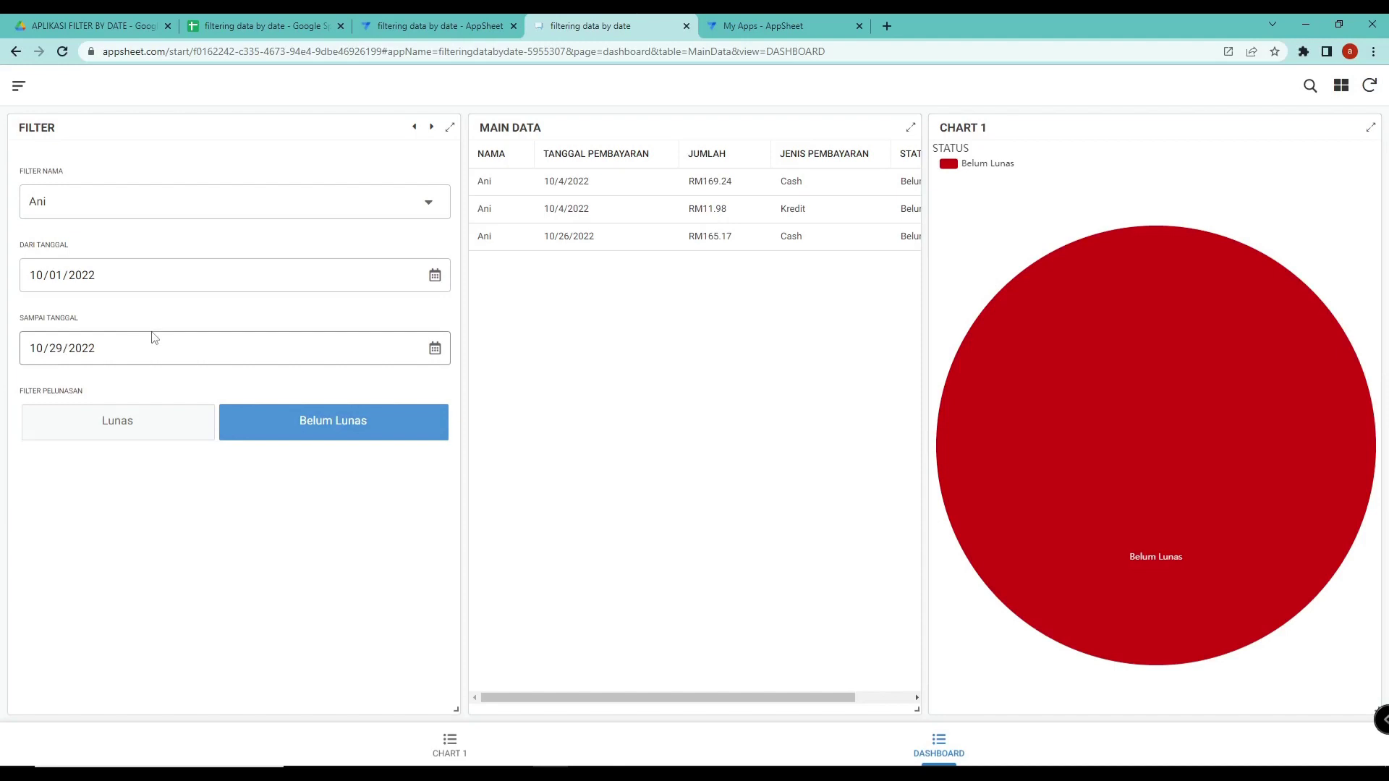
{"action": "left_click", "coordinate": [465, 22]}
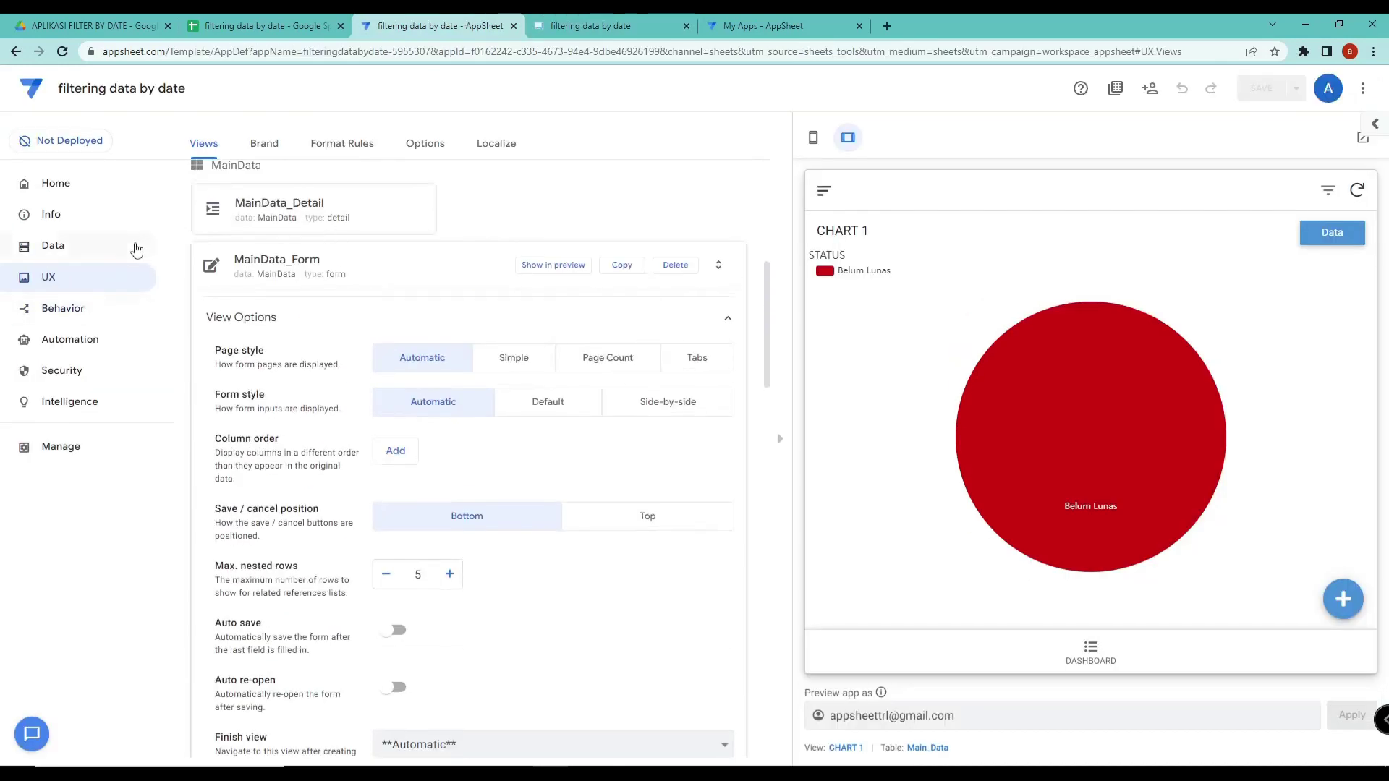
Create a new behavior action named Hapus that applies to records of the FilterData table
{"action": "left_click", "coordinate": [85, 311]}
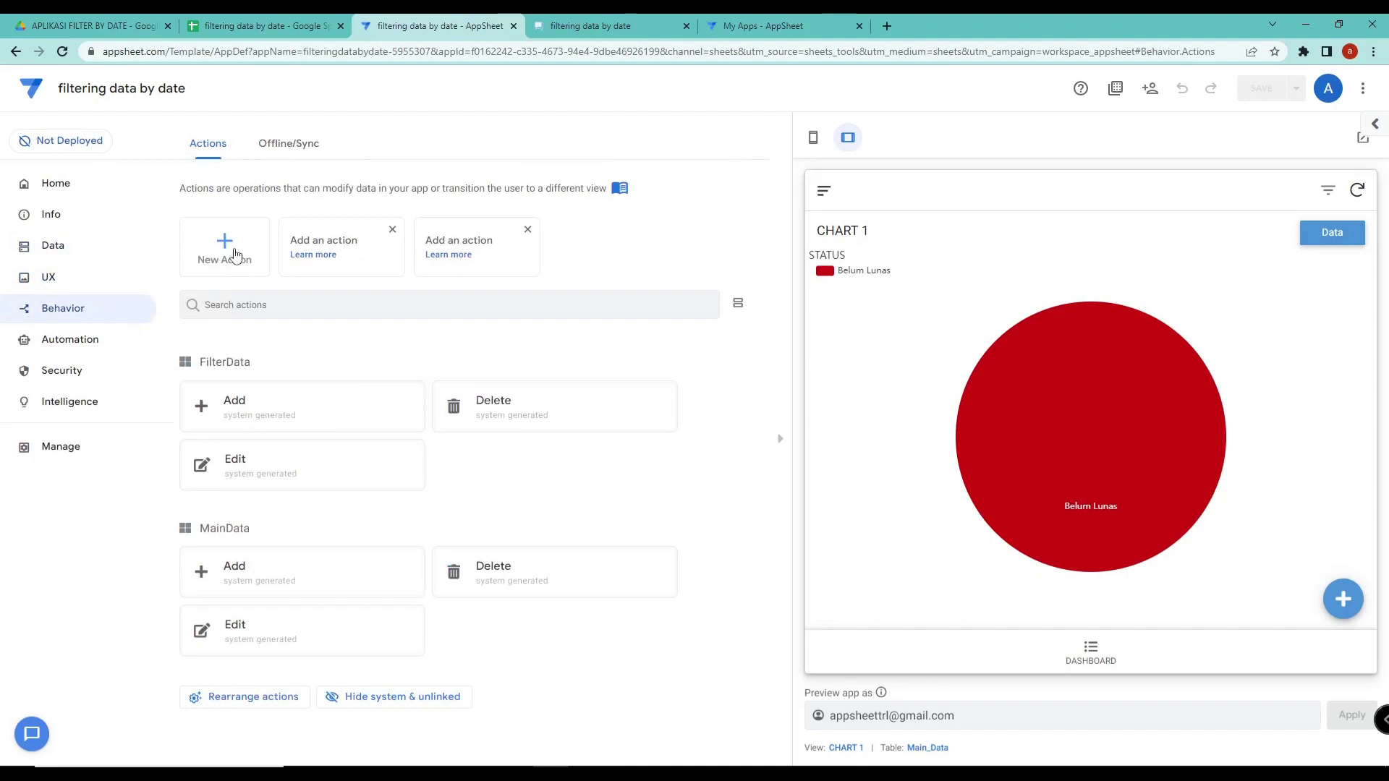
{"action": "left_click", "coordinate": [225, 246]}
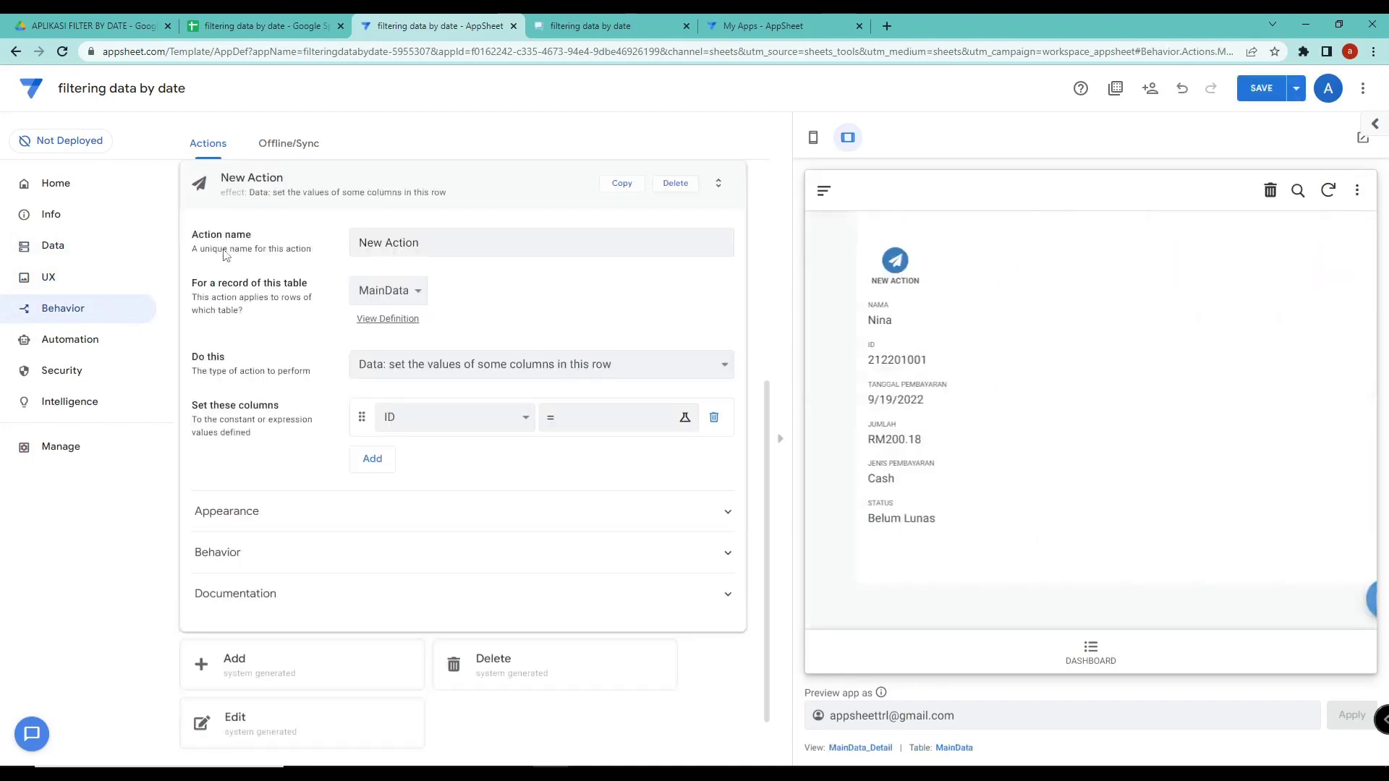
{"action": "left_click_drag", "start_coordinate": [443, 242], "coordinate": [369, 243]}
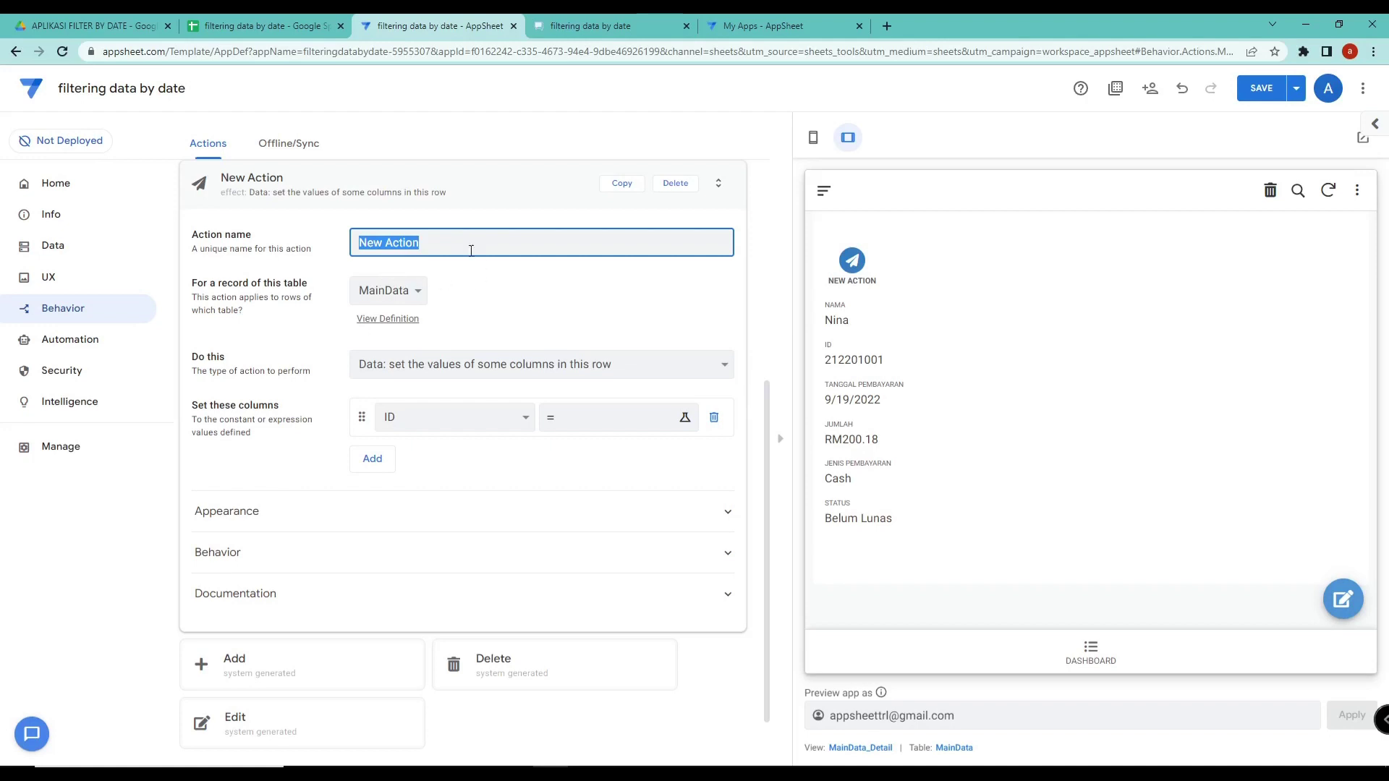
{"action": "left_click", "coordinate": [412, 289]}
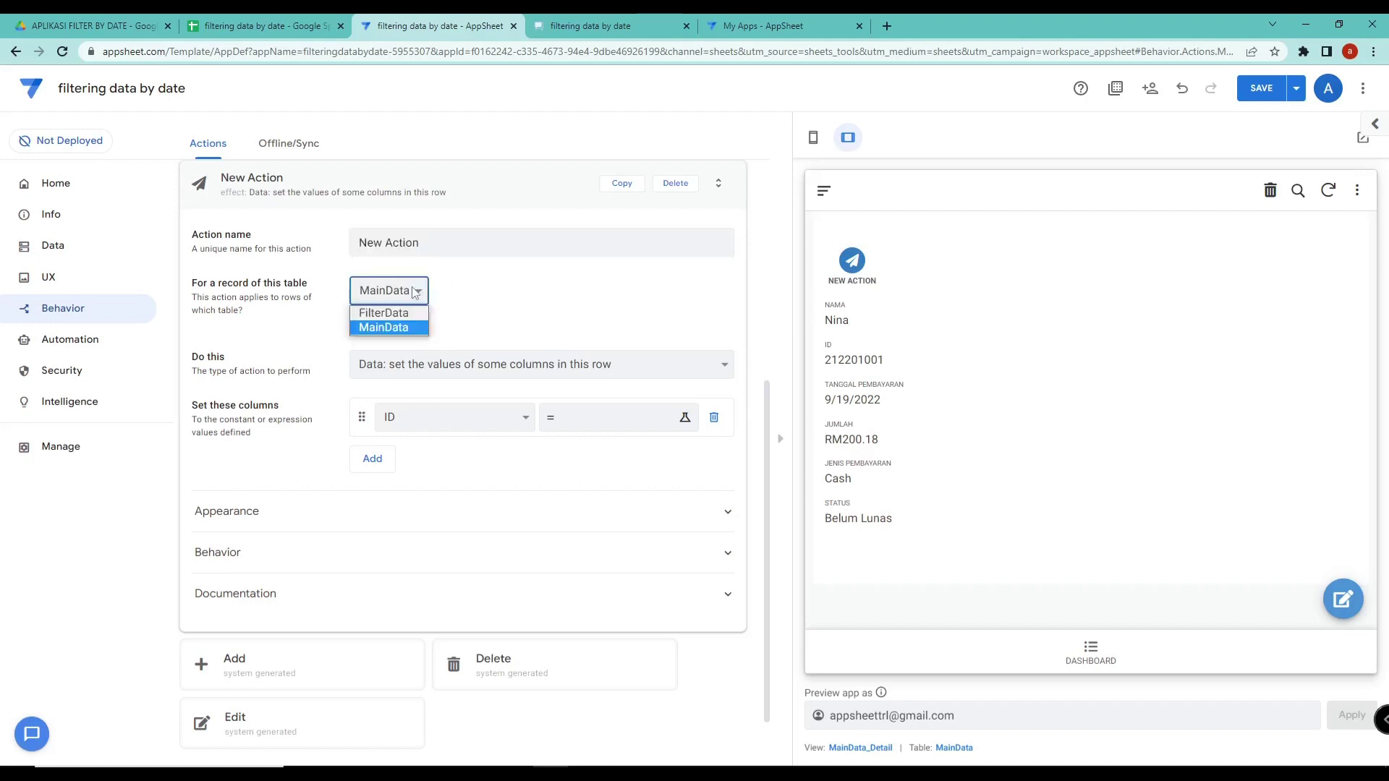
{"action": "left_click", "coordinate": [413, 312]}
{"action": "left_click_drag", "start_coordinate": [423, 243], "coordinate": [345, 251]}
{"action": "key", "text": "Caps_Lock"}
{"action": "type", "text": "H"}
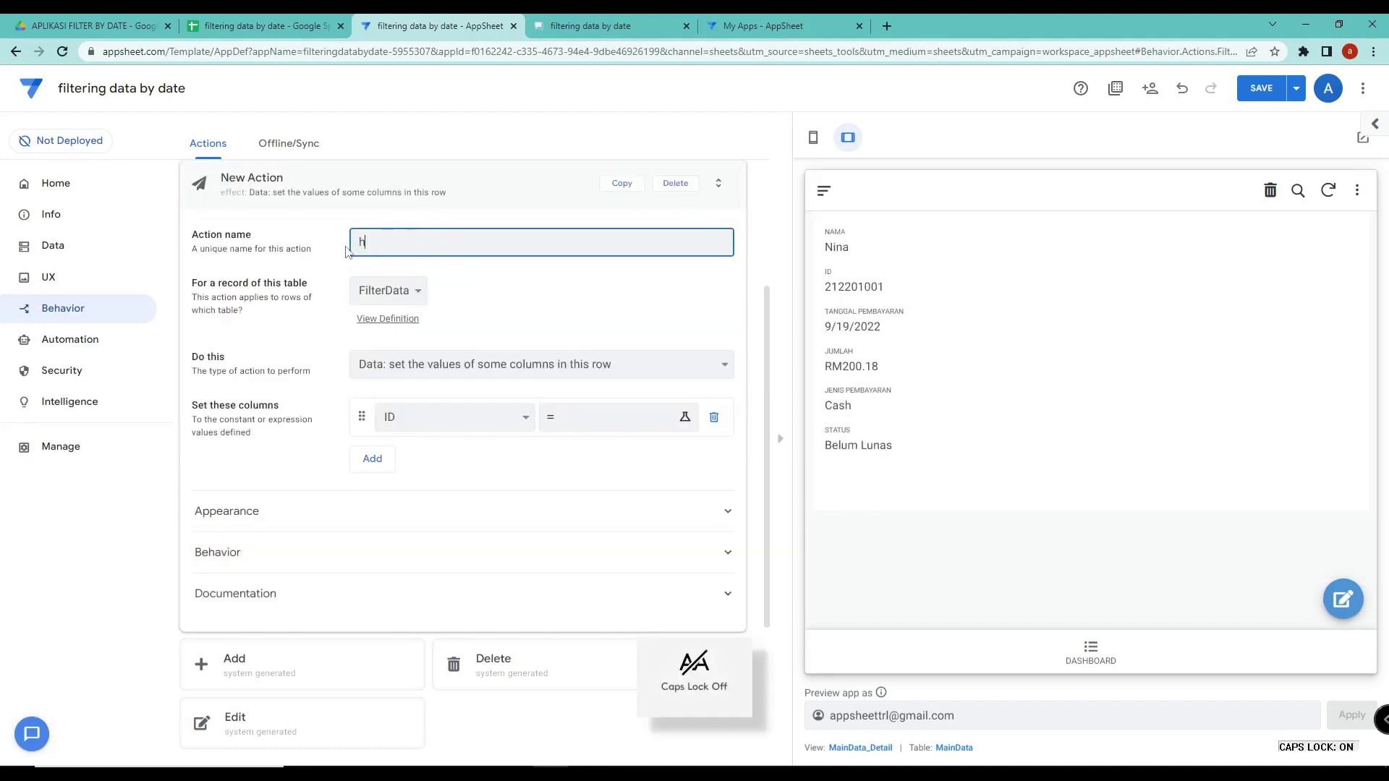
{"action": "type", "text": "H"}
{"action": "key", "text": "Caps_Lock"}
{"action": "type", "text": "ap"}
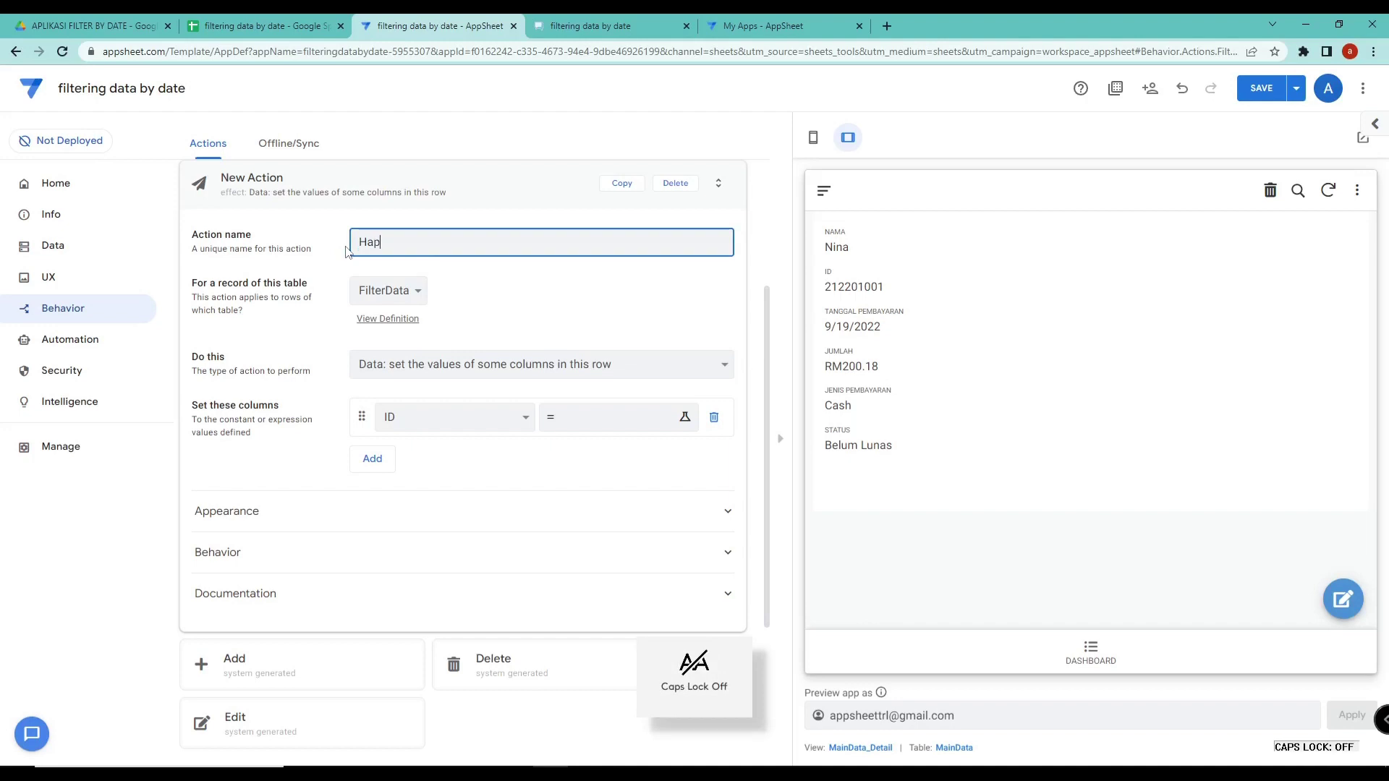
{"action": "type", "text": "us"}
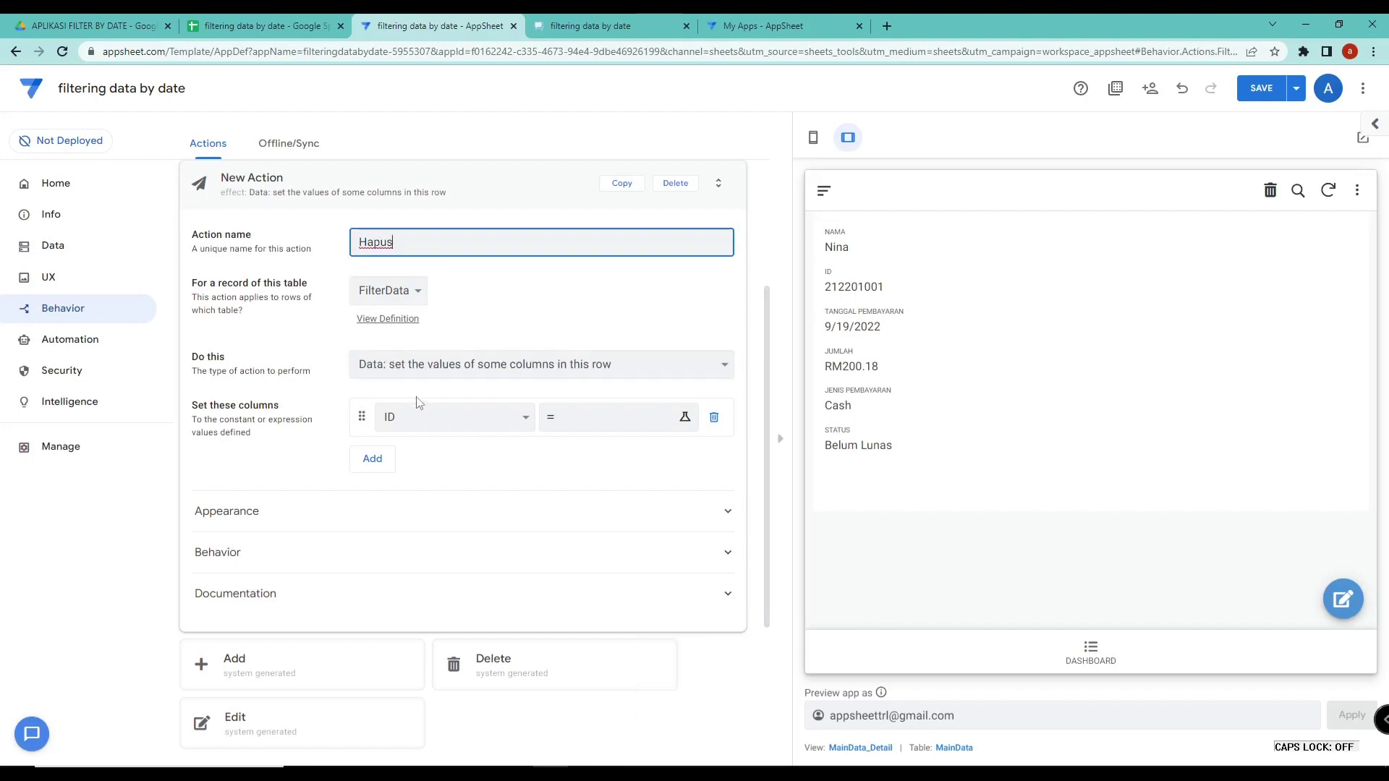
Choose FILTER NAMA, DARI TANGGAL, SAMPAI TANGGAL and FILTER PELUNASAN as the columns the Hapus action sets
{"action": "left_click", "coordinate": [422, 416]}
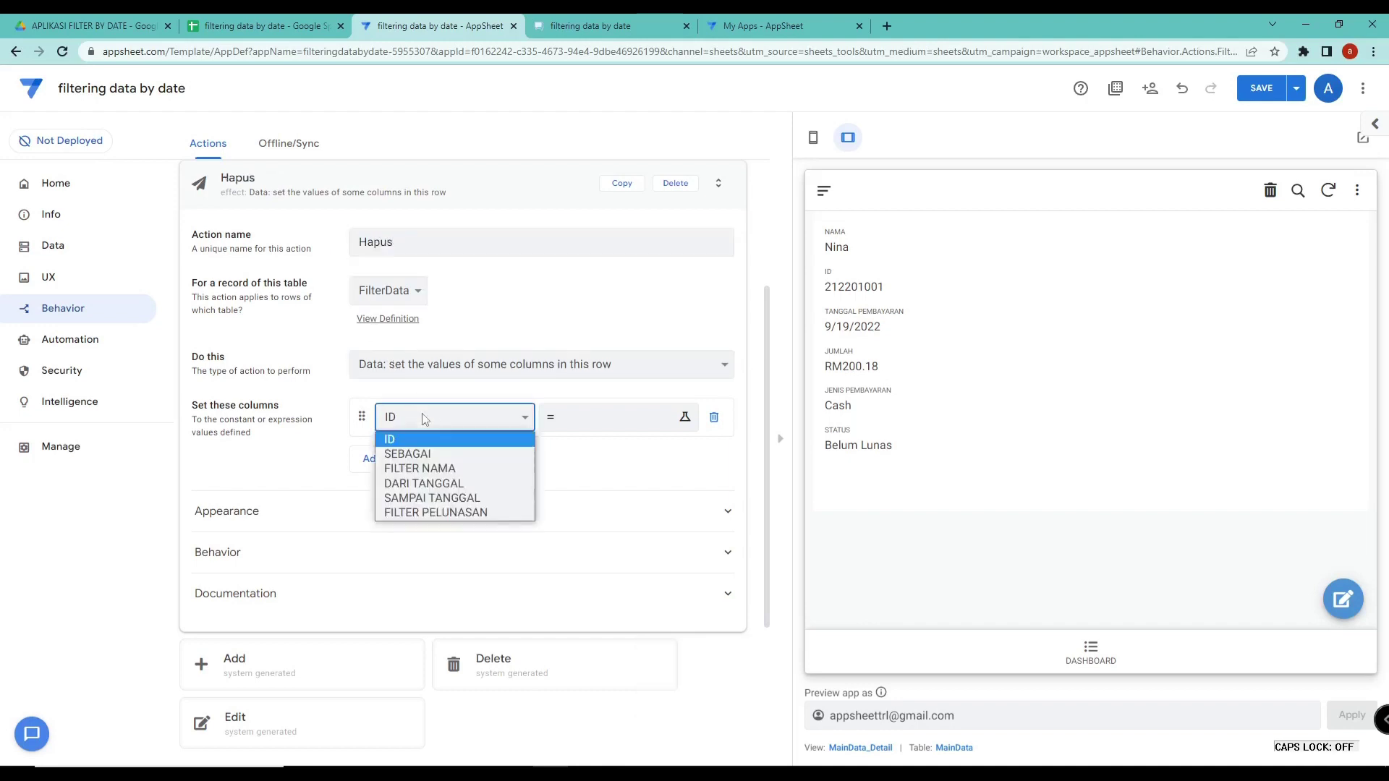
{"action": "left_click", "coordinate": [430, 477]}
{"action": "left_click", "coordinate": [382, 466]}
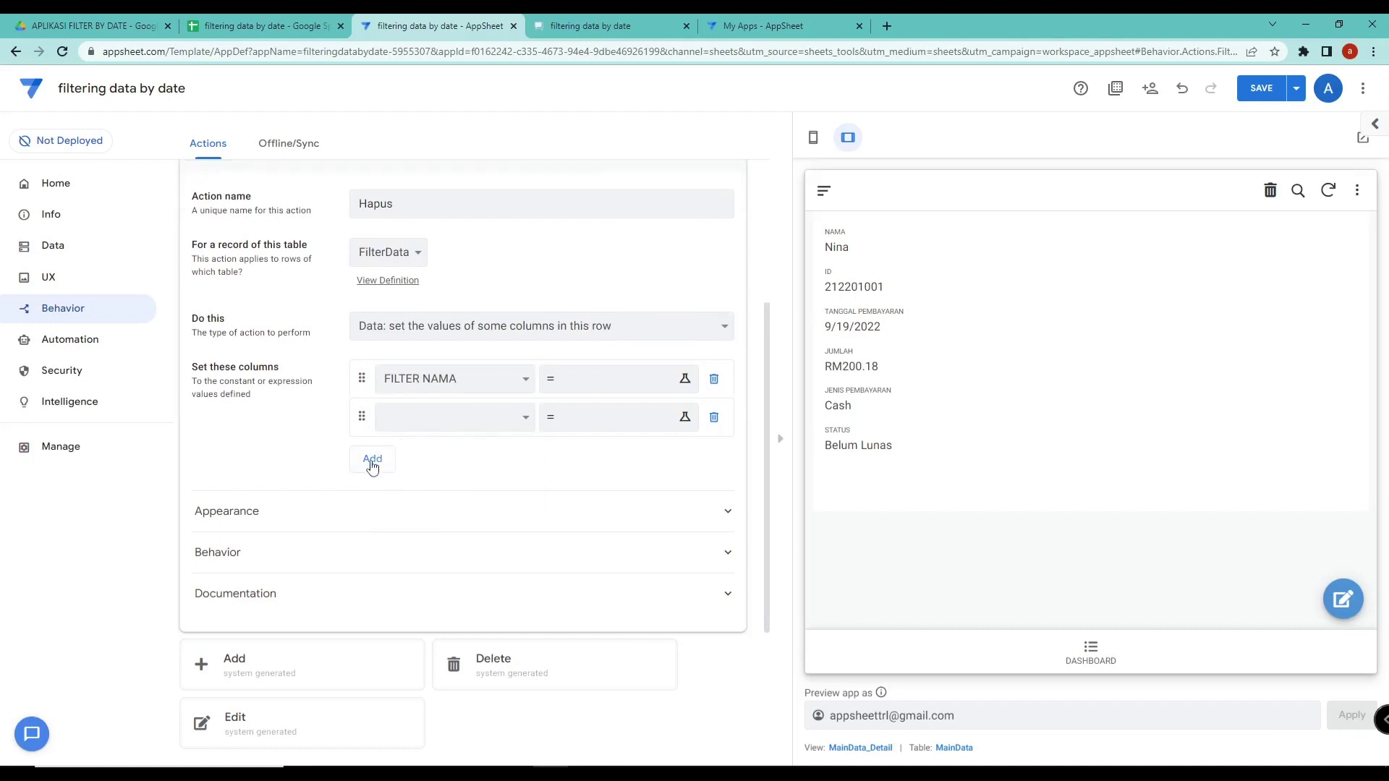
{"action": "left_click", "coordinate": [408, 427]}
{"action": "left_click", "coordinate": [434, 486]}
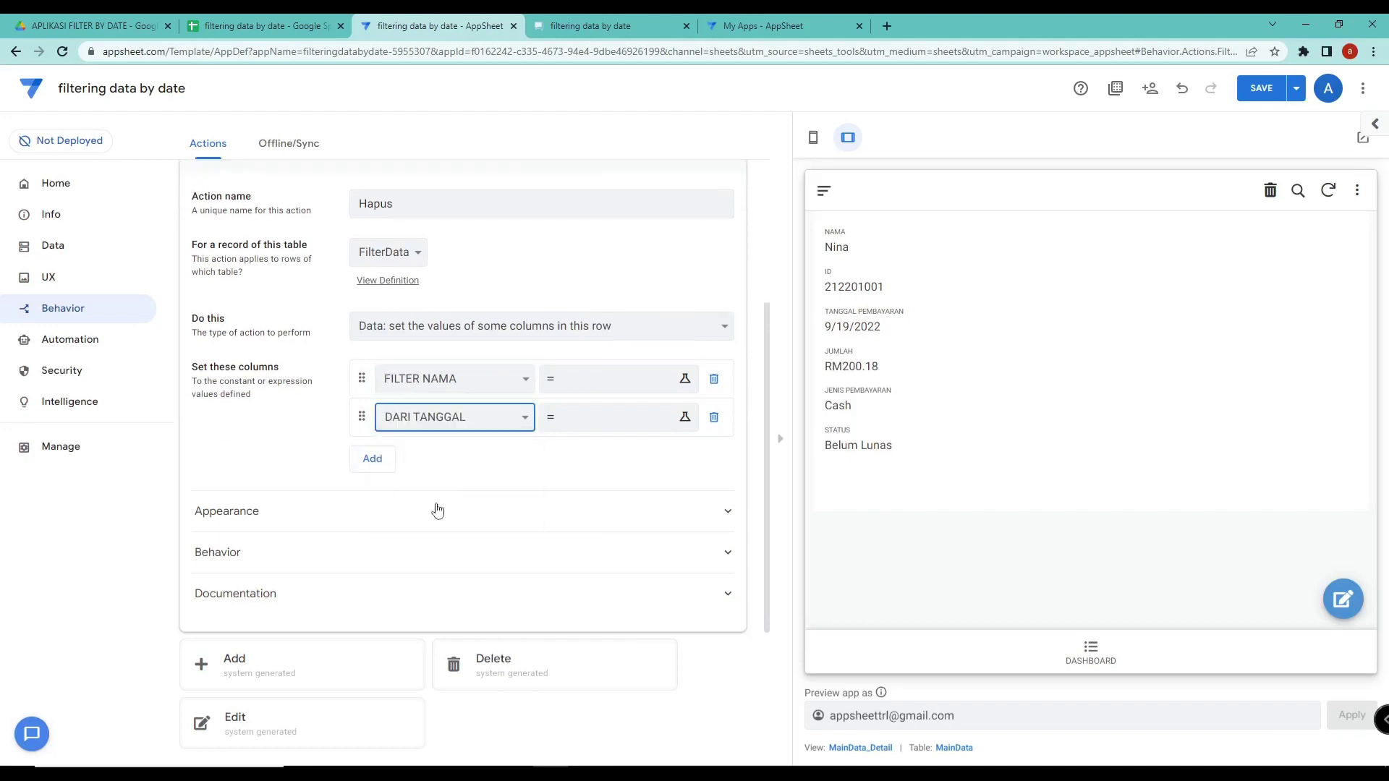
{"action": "left_click", "coordinate": [376, 463]}
{"action": "left_click", "coordinate": [398, 417]}
{"action": "left_click", "coordinate": [412, 498]}
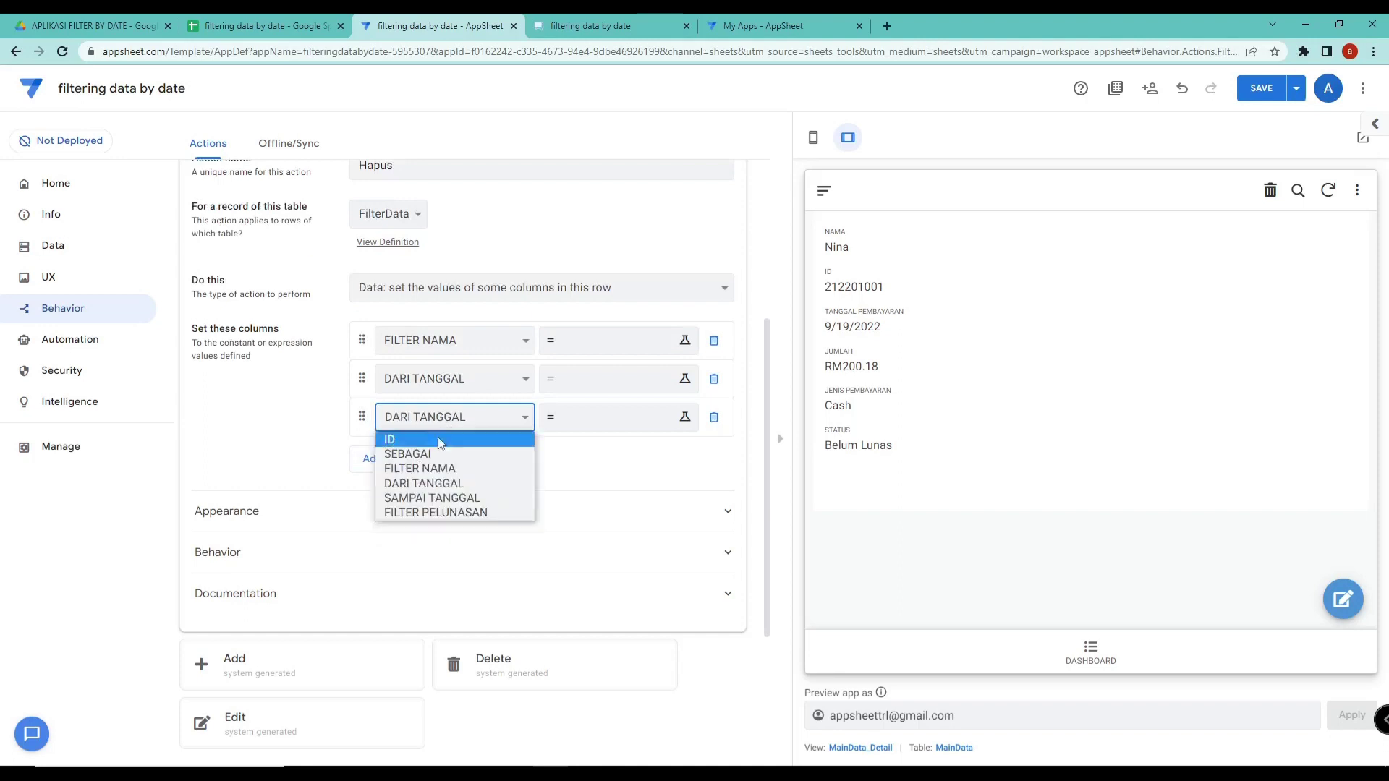
{"action": "left_click", "coordinate": [431, 498]}
{"action": "left_click", "coordinate": [373, 458]}
{"action": "left_click", "coordinate": [424, 434]}
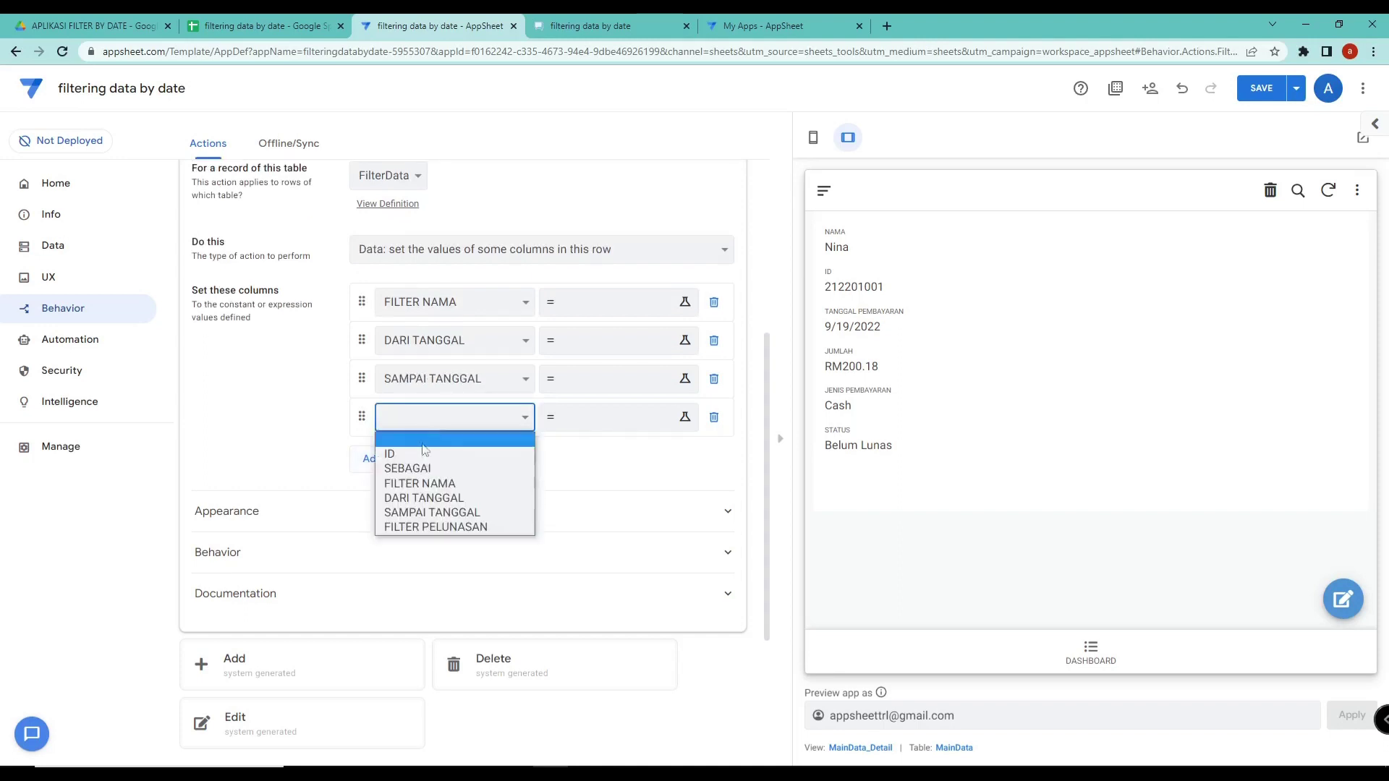
{"action": "left_click", "coordinate": [431, 527]}
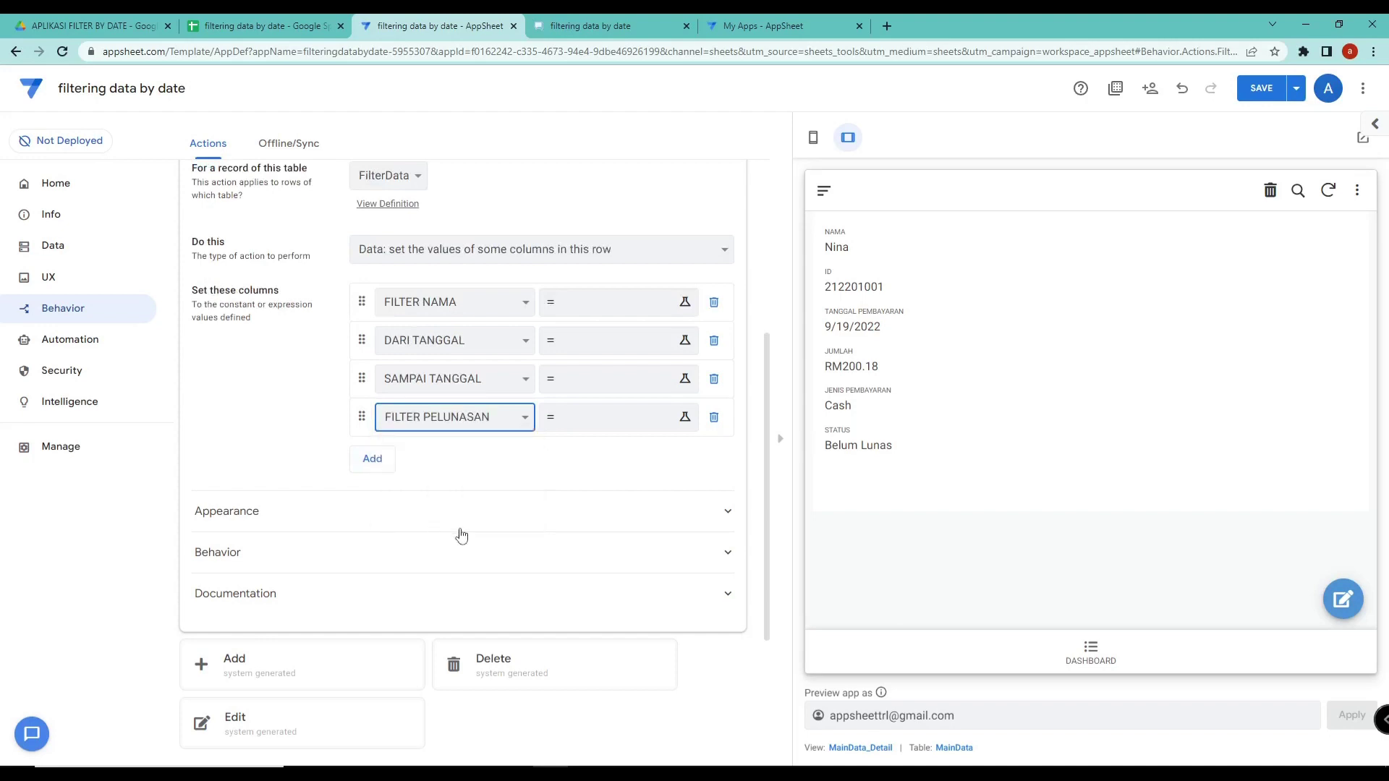
Set the Hapus action's values for FILTER NAMA and DARI TANGGAL to the empty text ''
{"action": "left_click", "coordinate": [606, 304]}
{"action": "type", "text": "''"}
{"action": "left_click", "coordinate": [1005, 719]}
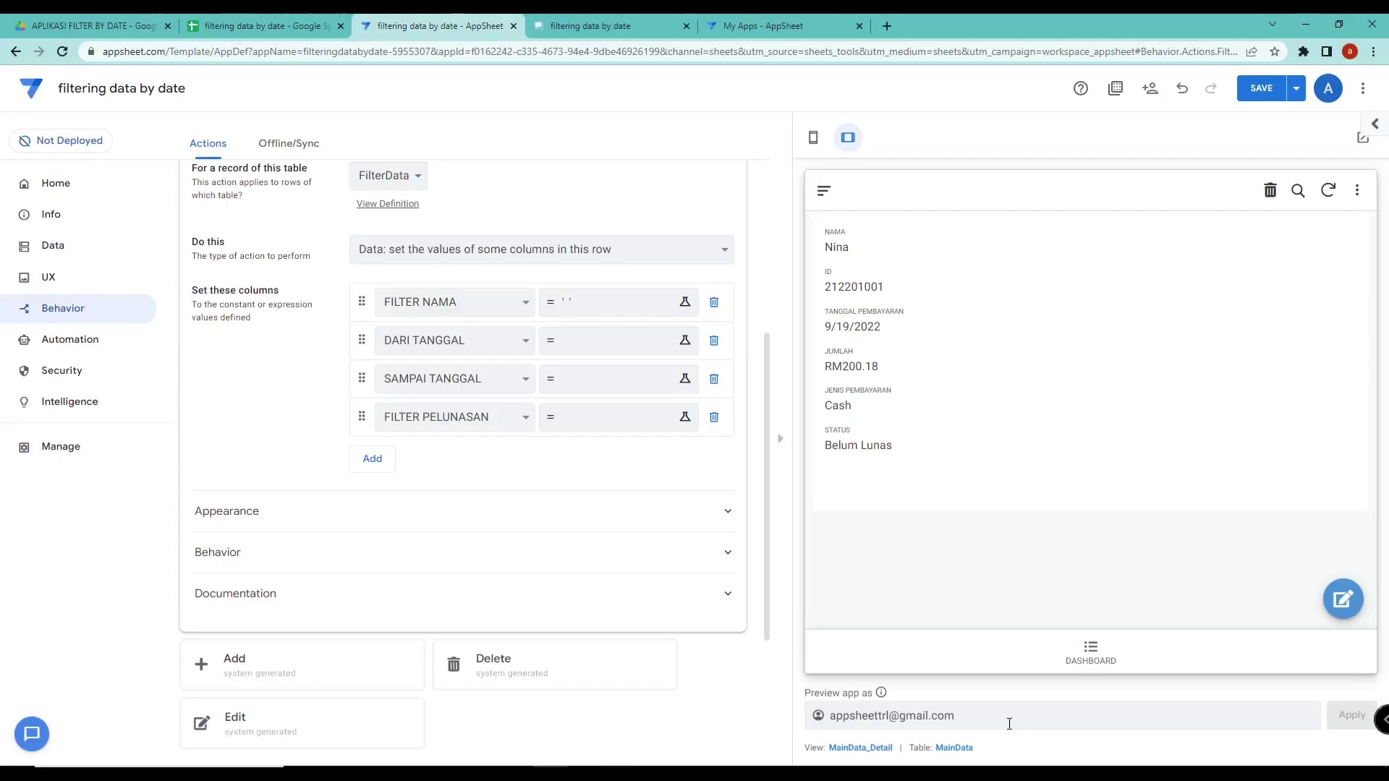
{"action": "left_click", "coordinate": [614, 340]}
{"action": "type", "text": "''"}
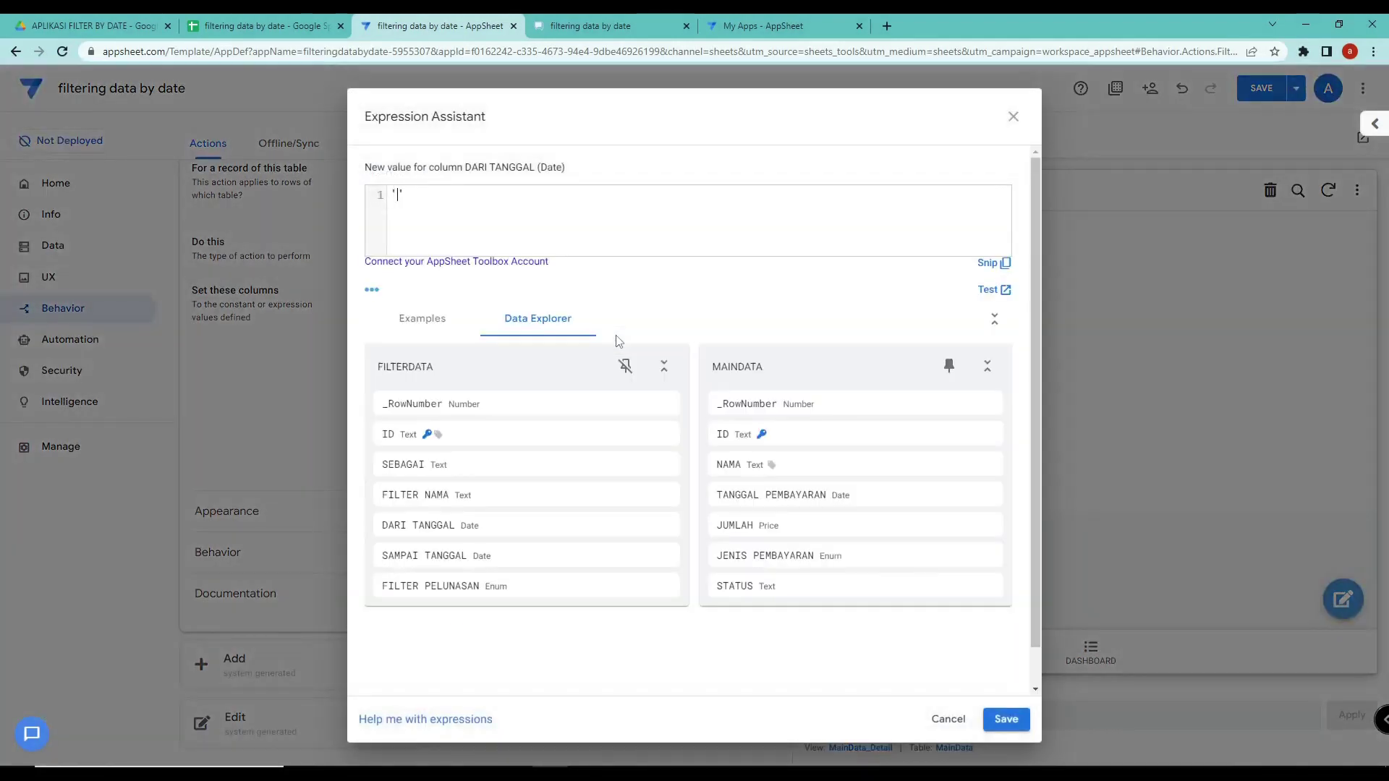
{"action": "left_click", "coordinate": [1005, 719]}
Set the Hapus action's values for SAMPAI TANGGAL and FILTER PELUNASAN to '' and save the app
{"action": "left_click", "coordinate": [610, 382]}
{"action": "type", "text": "''"}
{"action": "left_click", "coordinate": [1005, 719]}
{"action": "left_click", "coordinate": [596, 409]}
{"action": "type", "text": "''"}
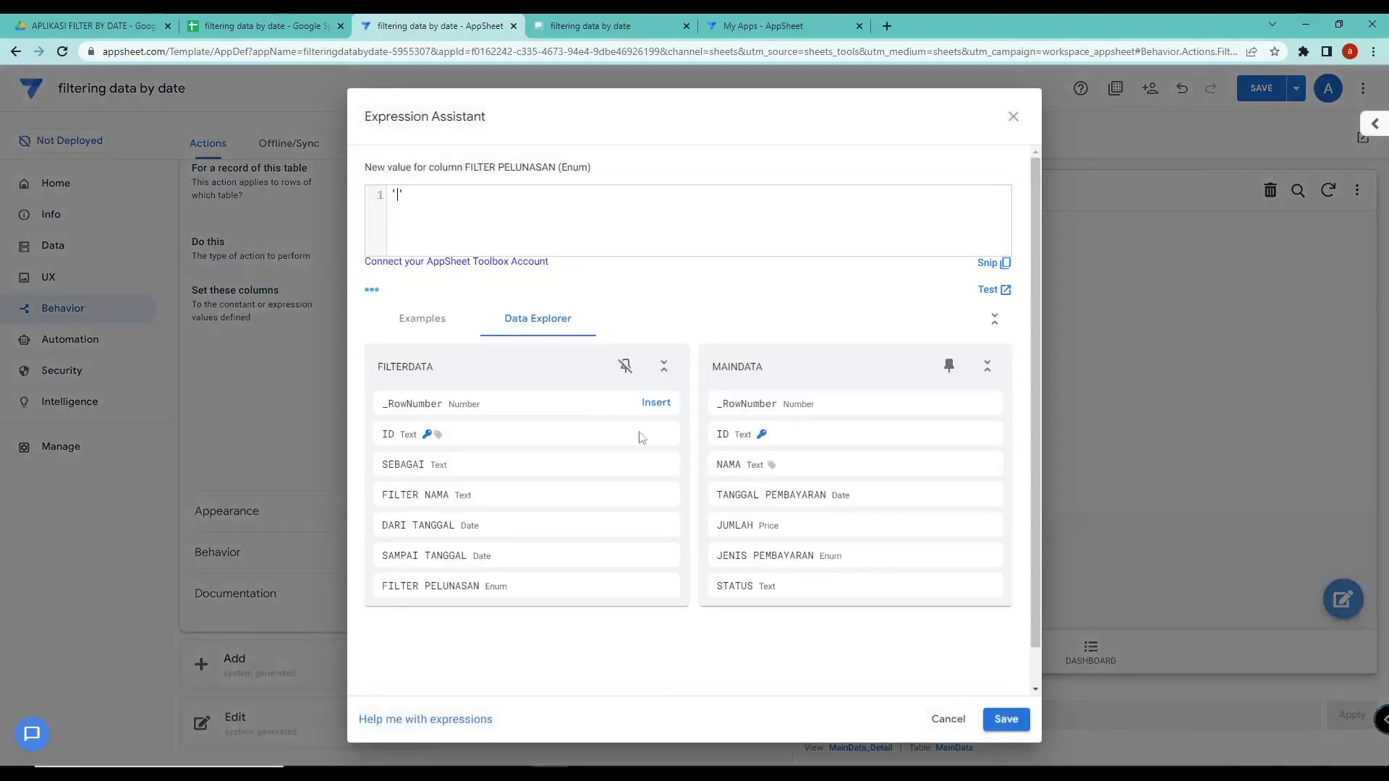
{"action": "left_click", "coordinate": [1005, 719]}
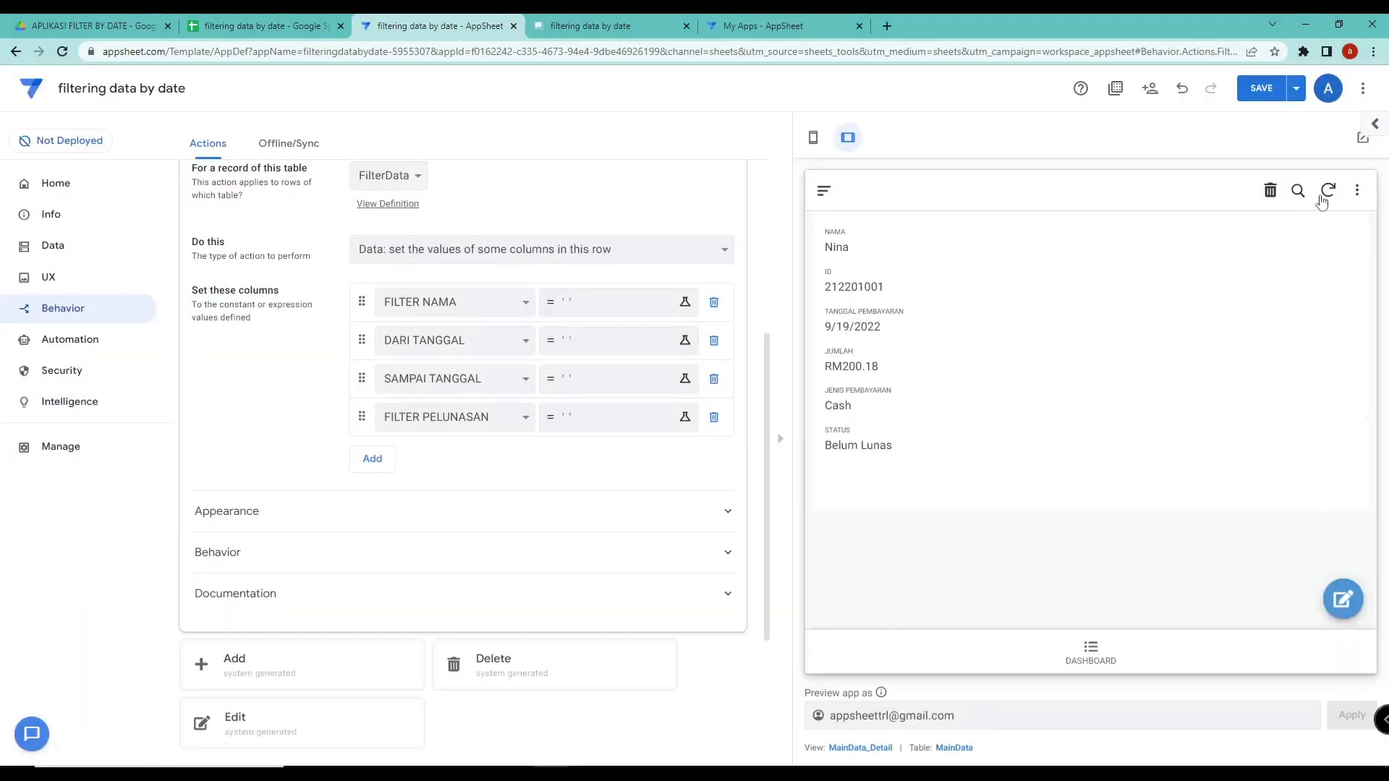
{"action": "left_click", "coordinate": [1262, 96]}
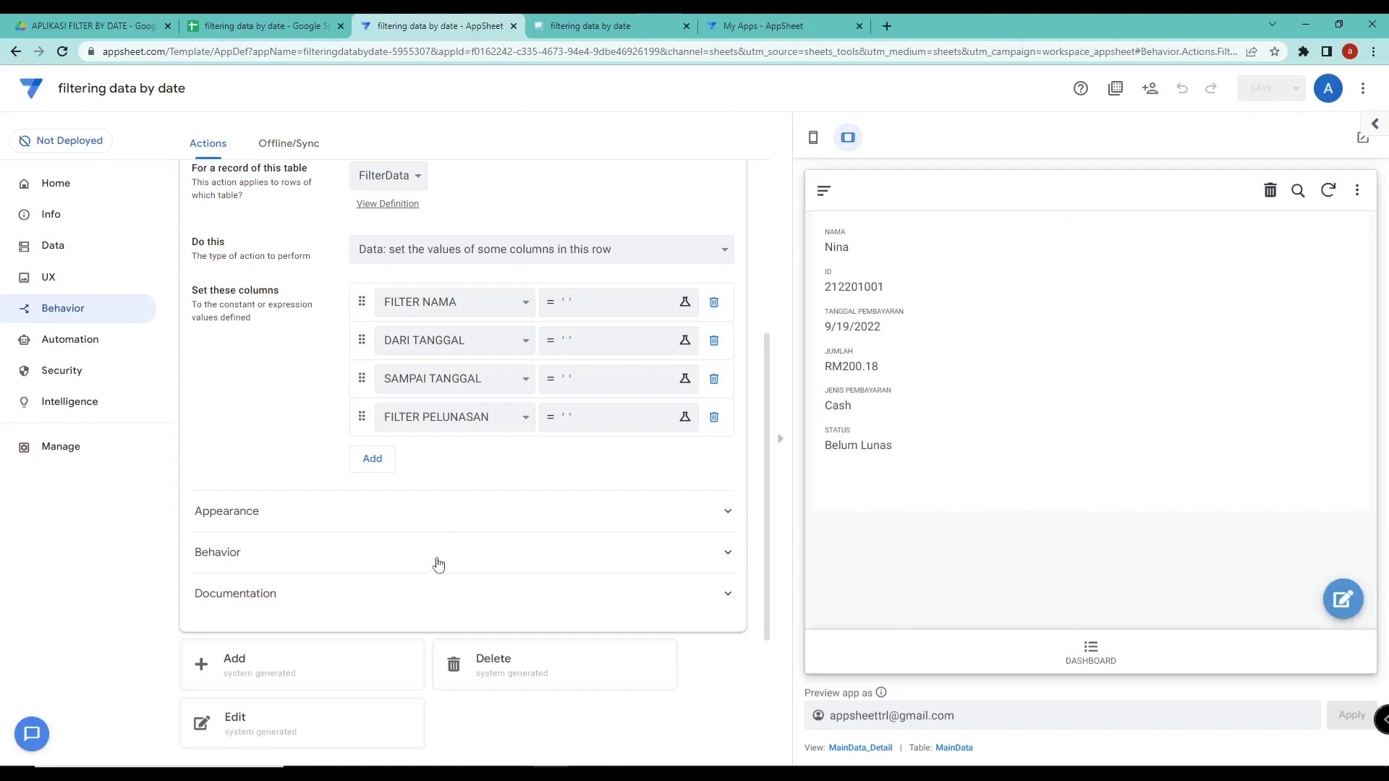
Review the Hapus action's appearance options and table setting, and show the DASHBOARD view in the preview
{"action": "scroll", "coordinate": [438, 564], "scroll_direction": "up", "scroll_amount": 2}
{"action": "scroll", "coordinate": [438, 564], "scroll_direction": "down", "scroll_amount": 3}
{"action": "left_click", "coordinate": [425, 441]}
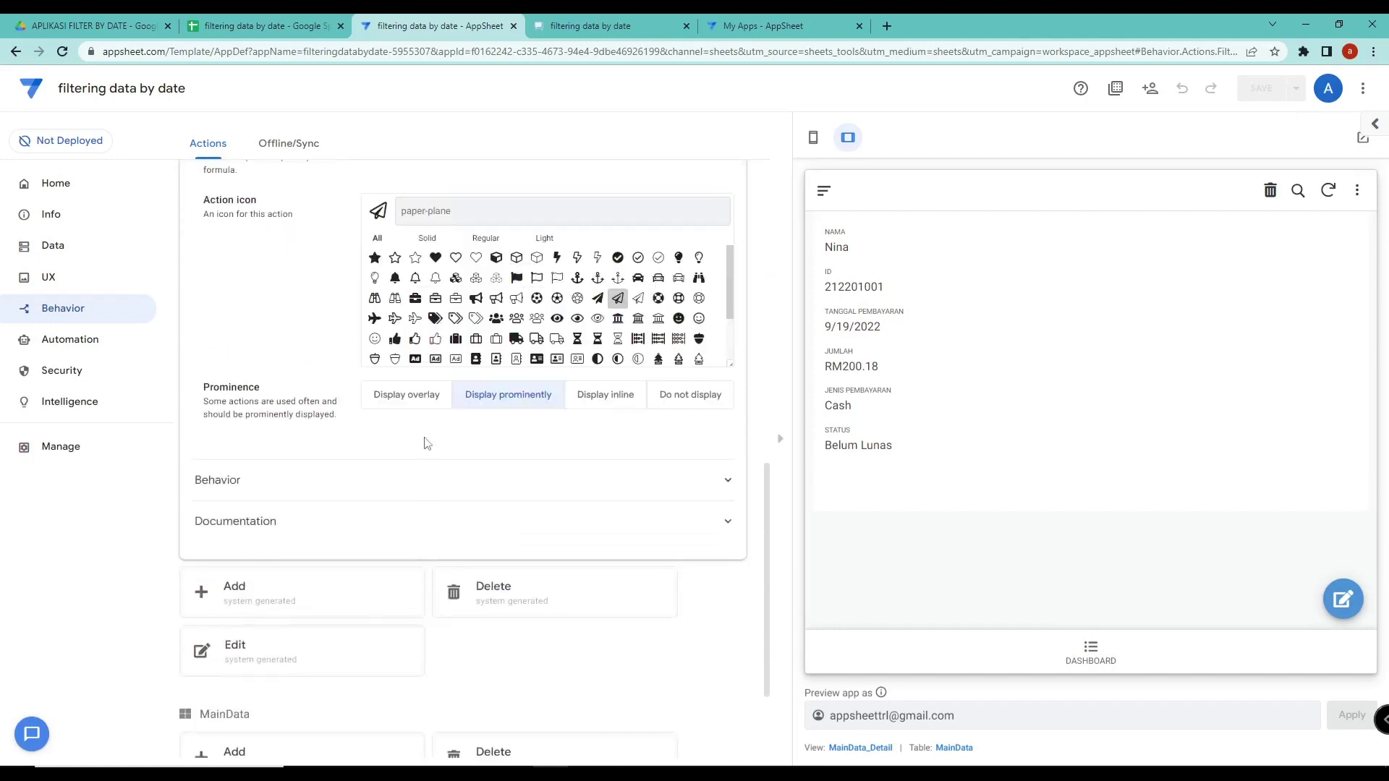
{"action": "scroll", "coordinate": [496, 419], "scroll_direction": "up", "scroll_amount": 8}
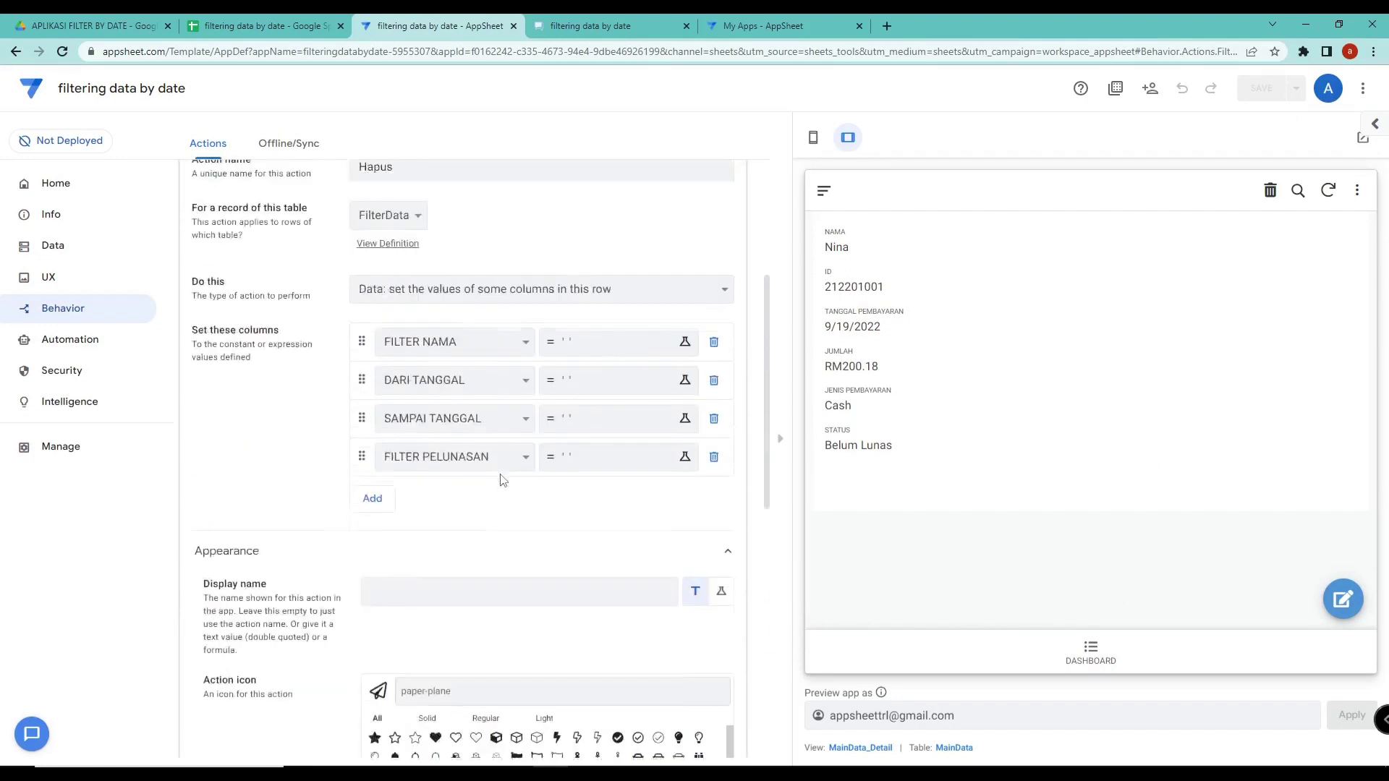
{"action": "left_click", "coordinate": [408, 315]}
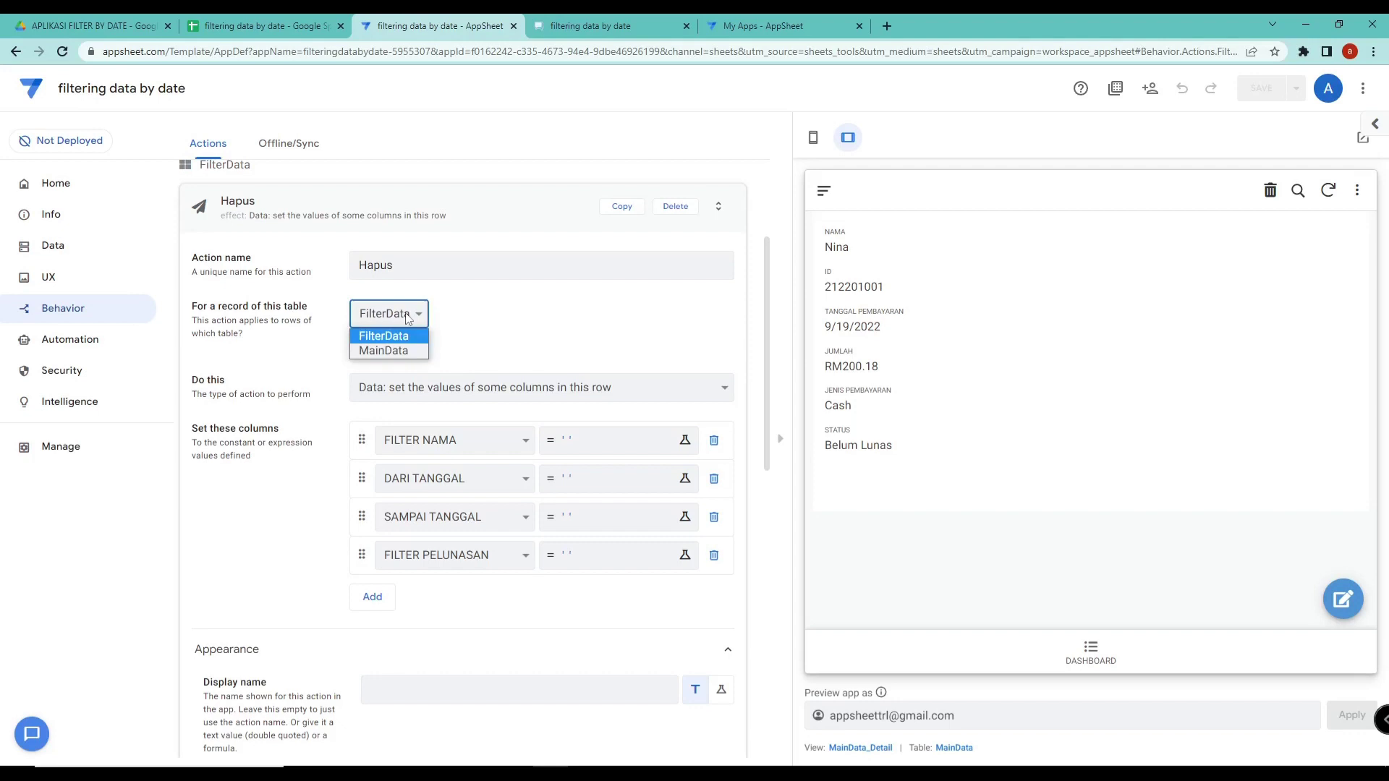
{"action": "left_click", "coordinate": [550, 325]}
{"action": "left_click", "coordinate": [1105, 658]}
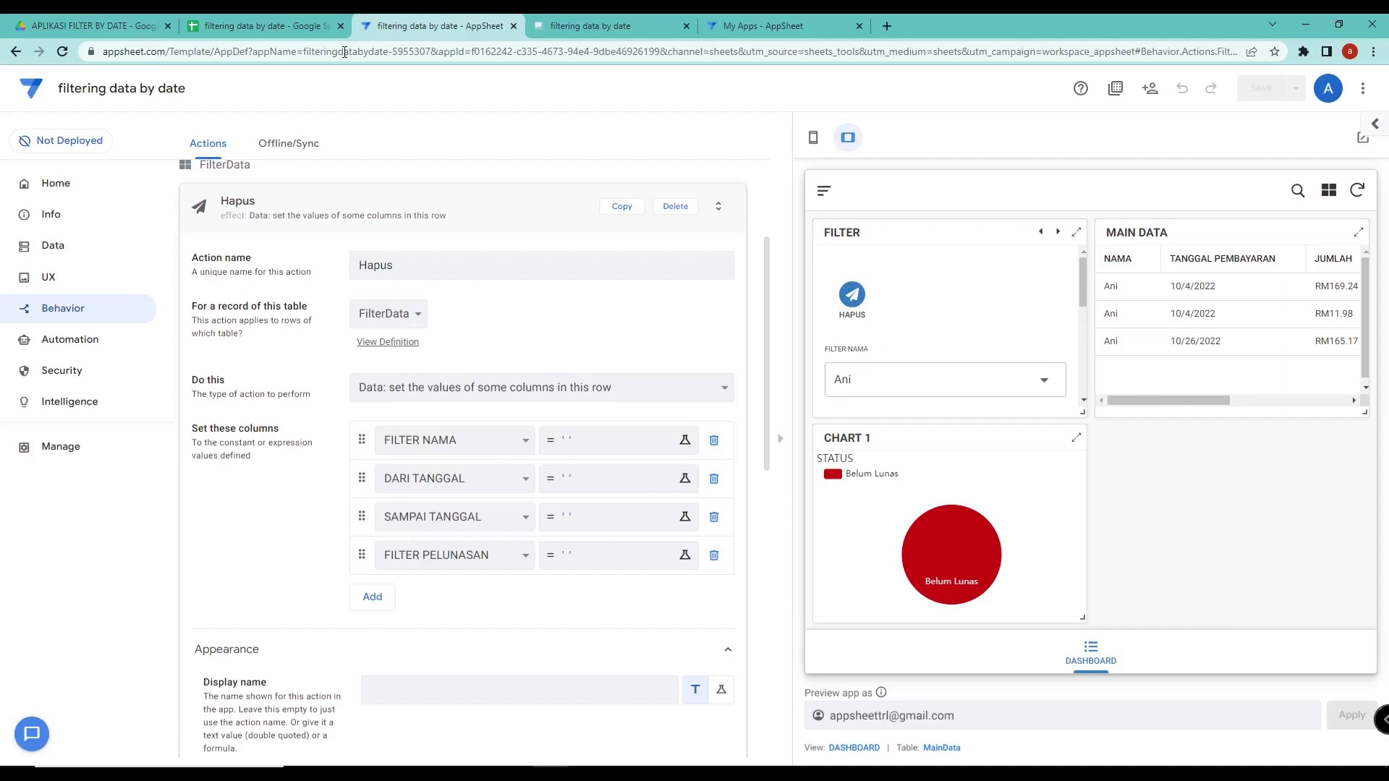
Sync the running app and run Hapus to clear the filters, both as they are and after choosing a name in FILTER NAMA
{"action": "left_click", "coordinate": [550, 26]}
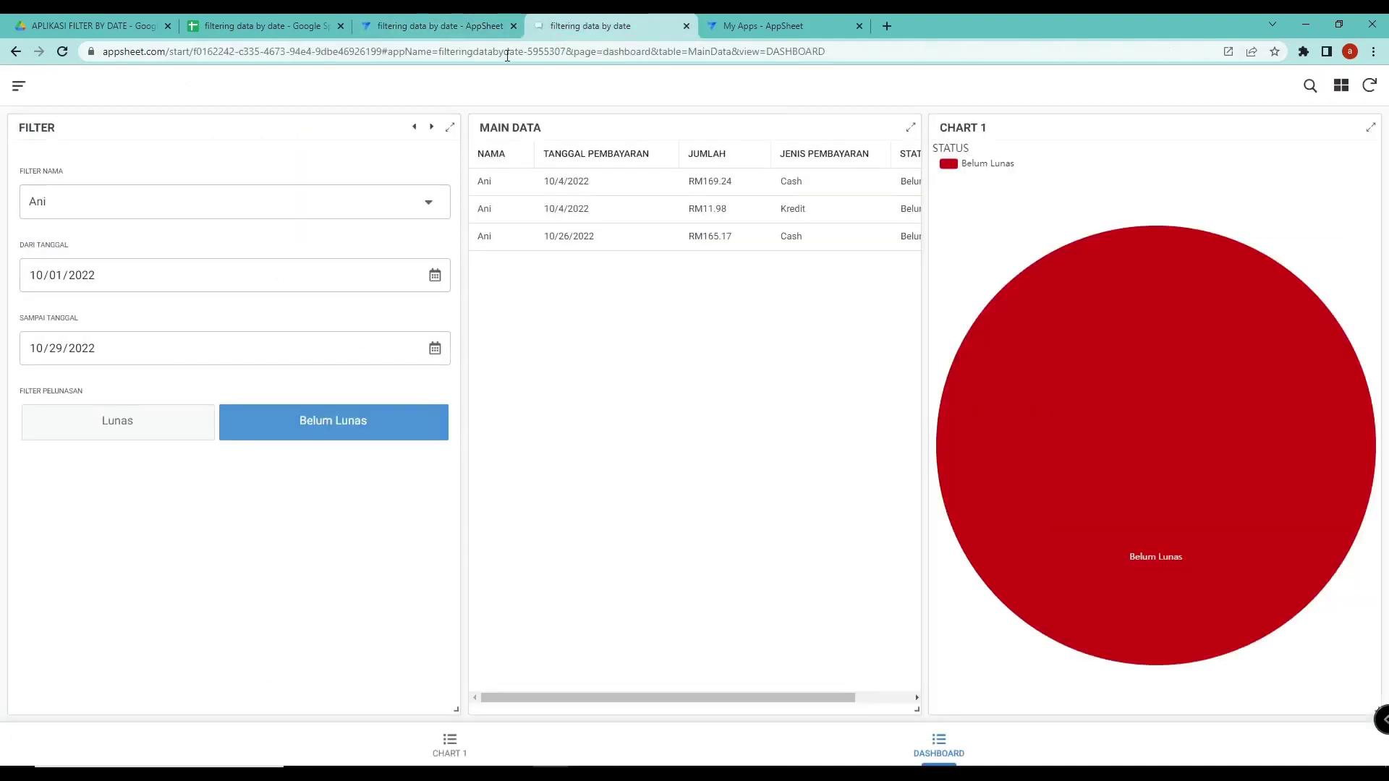
{"action": "left_click", "coordinate": [1372, 86]}
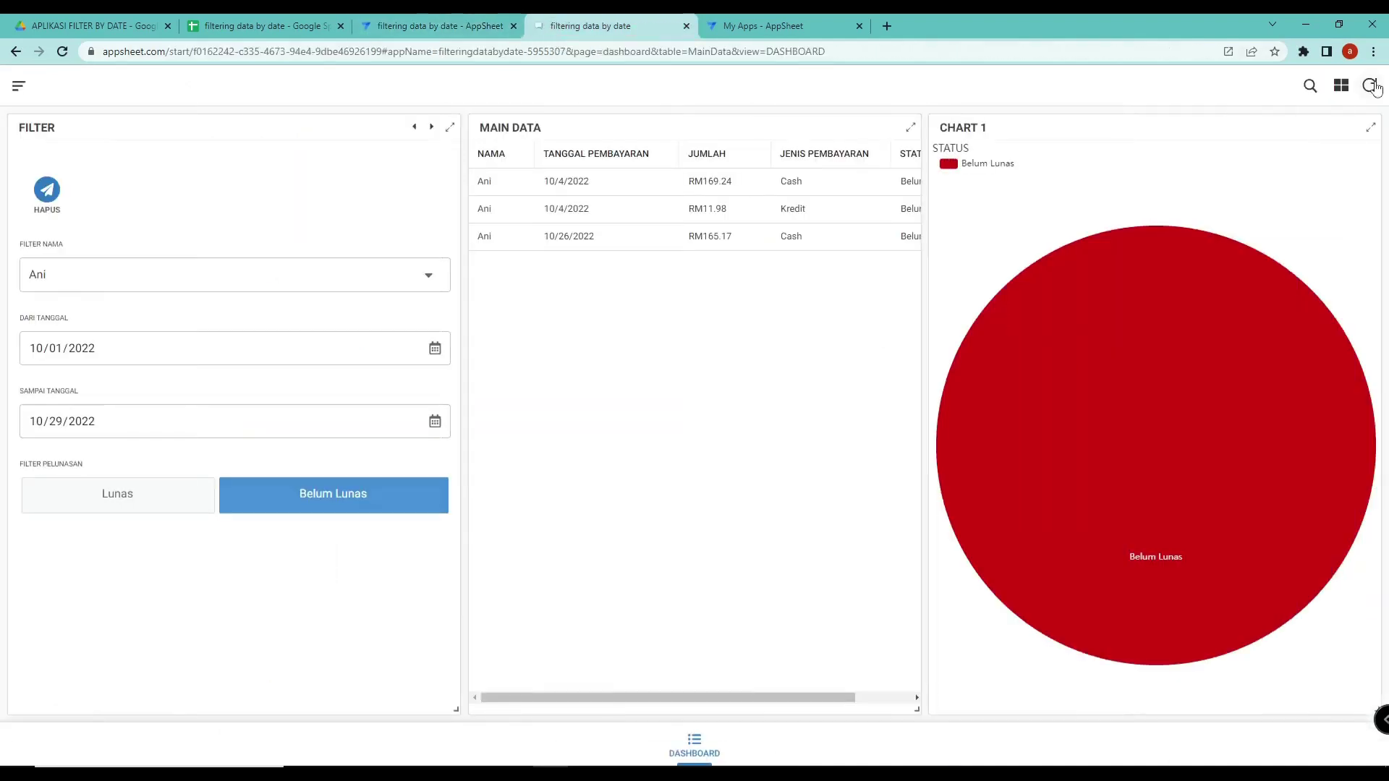
{"action": "left_click", "coordinate": [48, 191]}
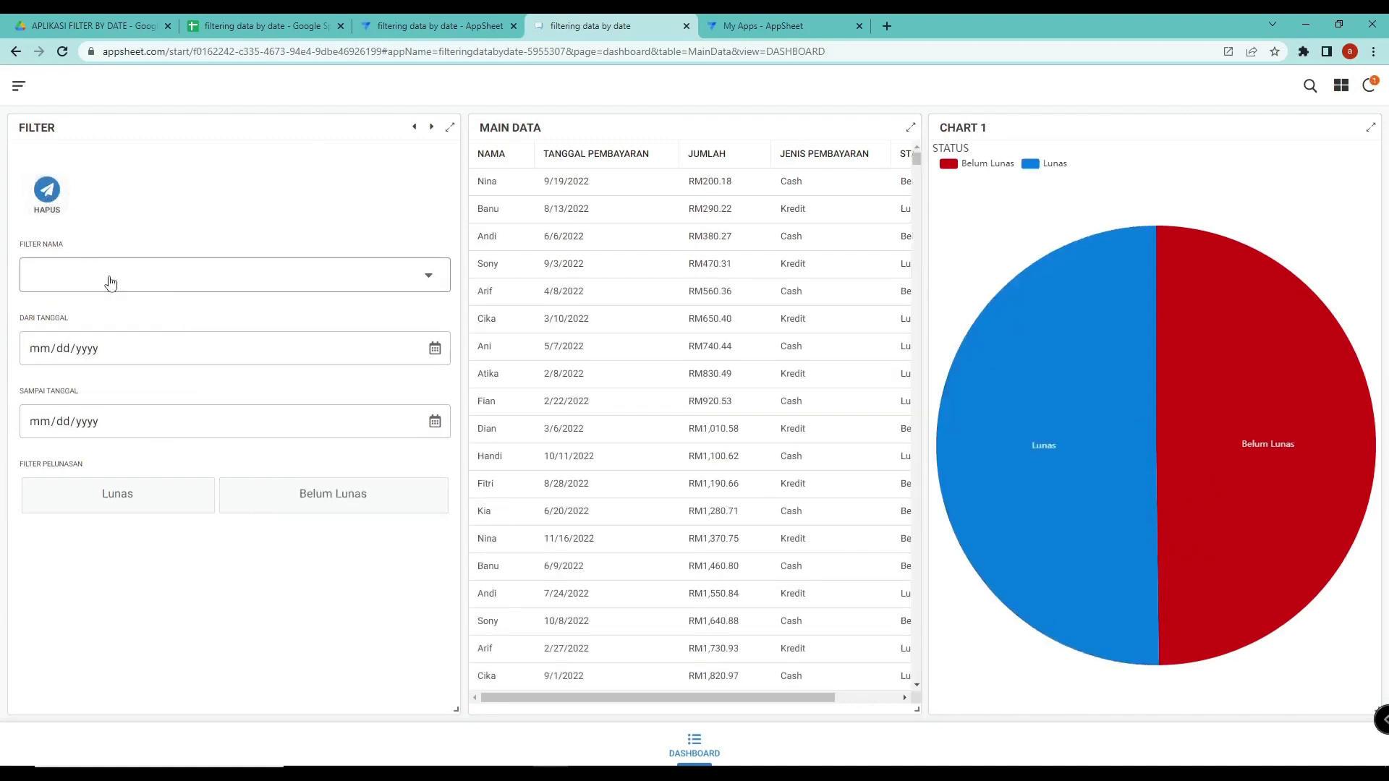
{"action": "left_click", "coordinate": [226, 276]}
{"action": "left_click", "coordinate": [497, 234]}
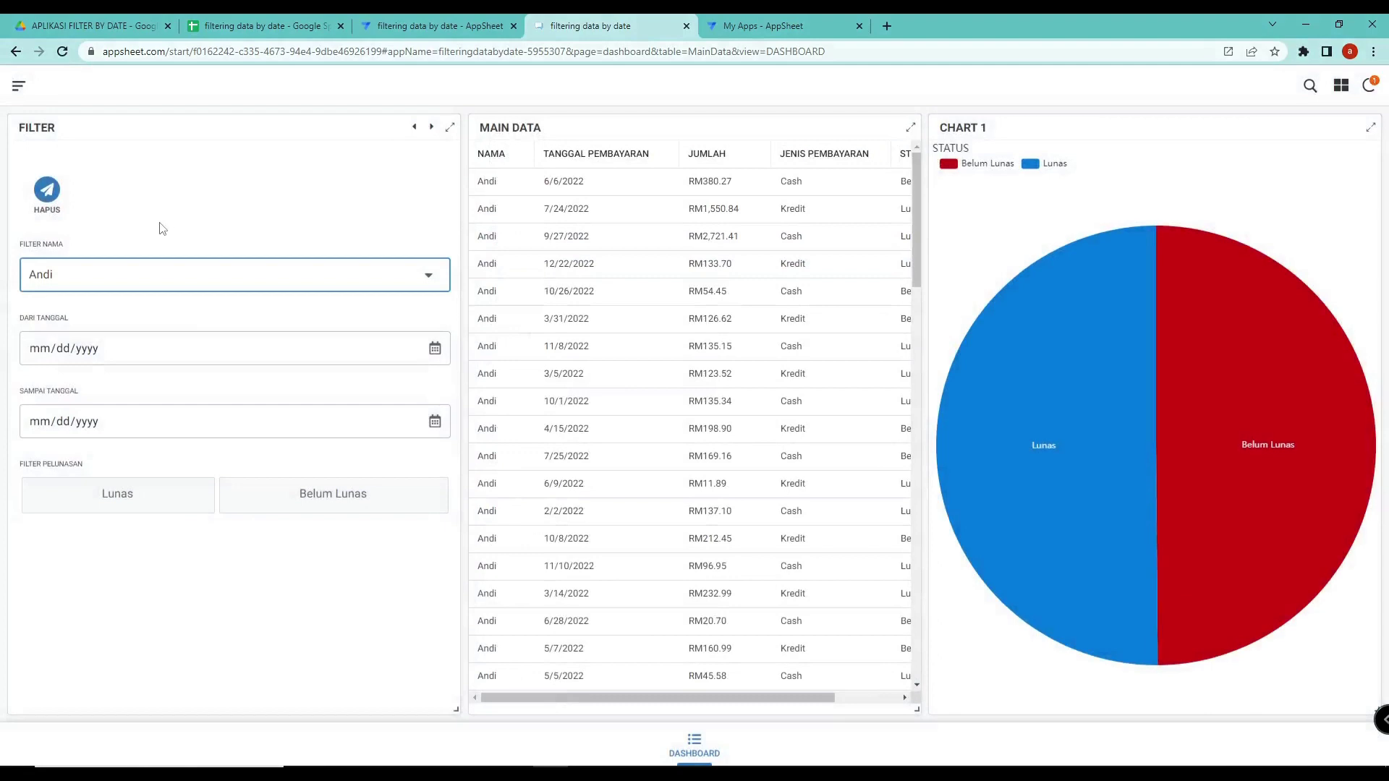
{"action": "left_click", "coordinate": [45, 193]}
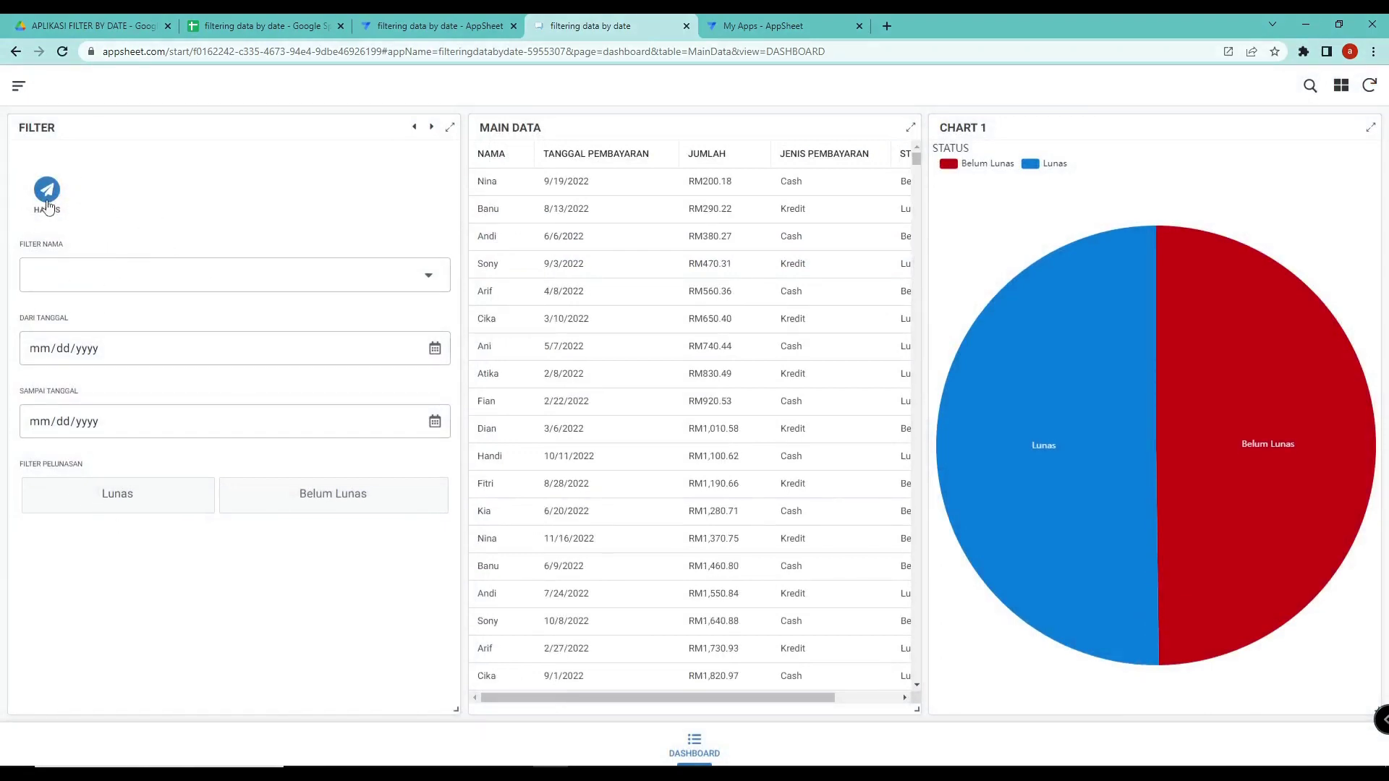
Filter by a name, DARI TANGGAL 10/20/2022, SAMPAI TANGGAL 10/06/2022 and Belum Lunas, and clear all filters with Hapus
{"action": "left_click", "coordinate": [107, 277]}
{"action": "left_click", "coordinate": [495, 303]}
{"action": "left_click", "coordinate": [217, 348]}
{"action": "left_click", "coordinate": [435, 349]}
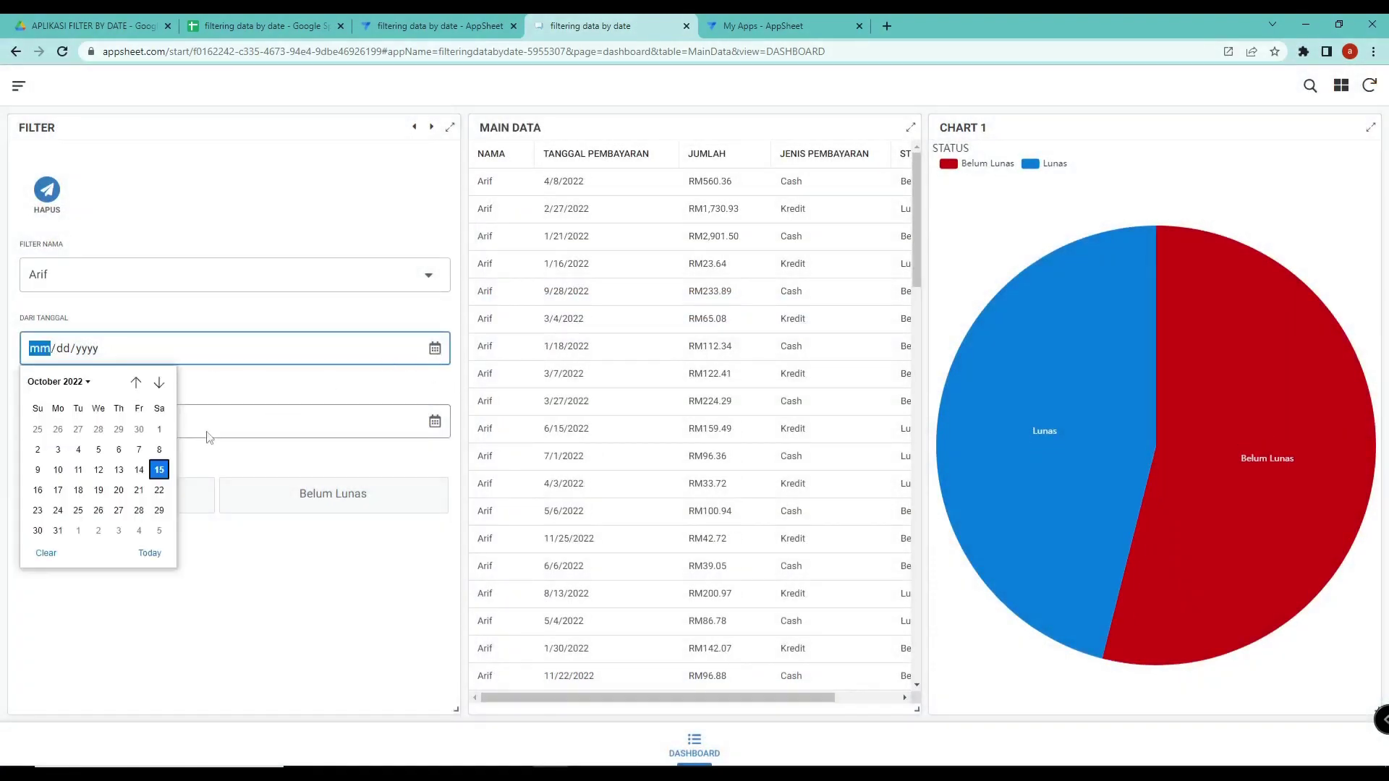
{"action": "left_click", "coordinate": [119, 490]}
{"action": "left_click", "coordinate": [432, 425]}
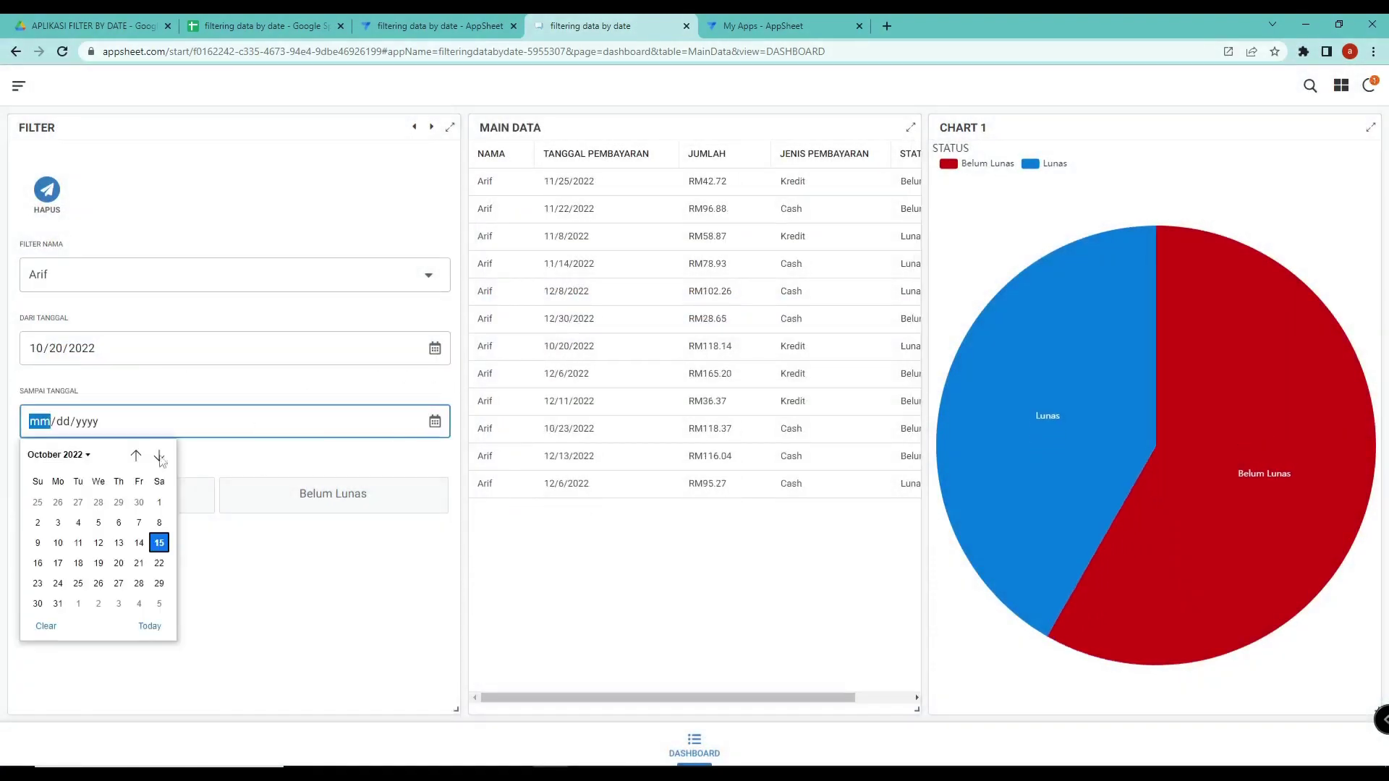
{"action": "left_click", "coordinate": [116, 517]}
{"action": "left_click", "coordinate": [315, 510]}
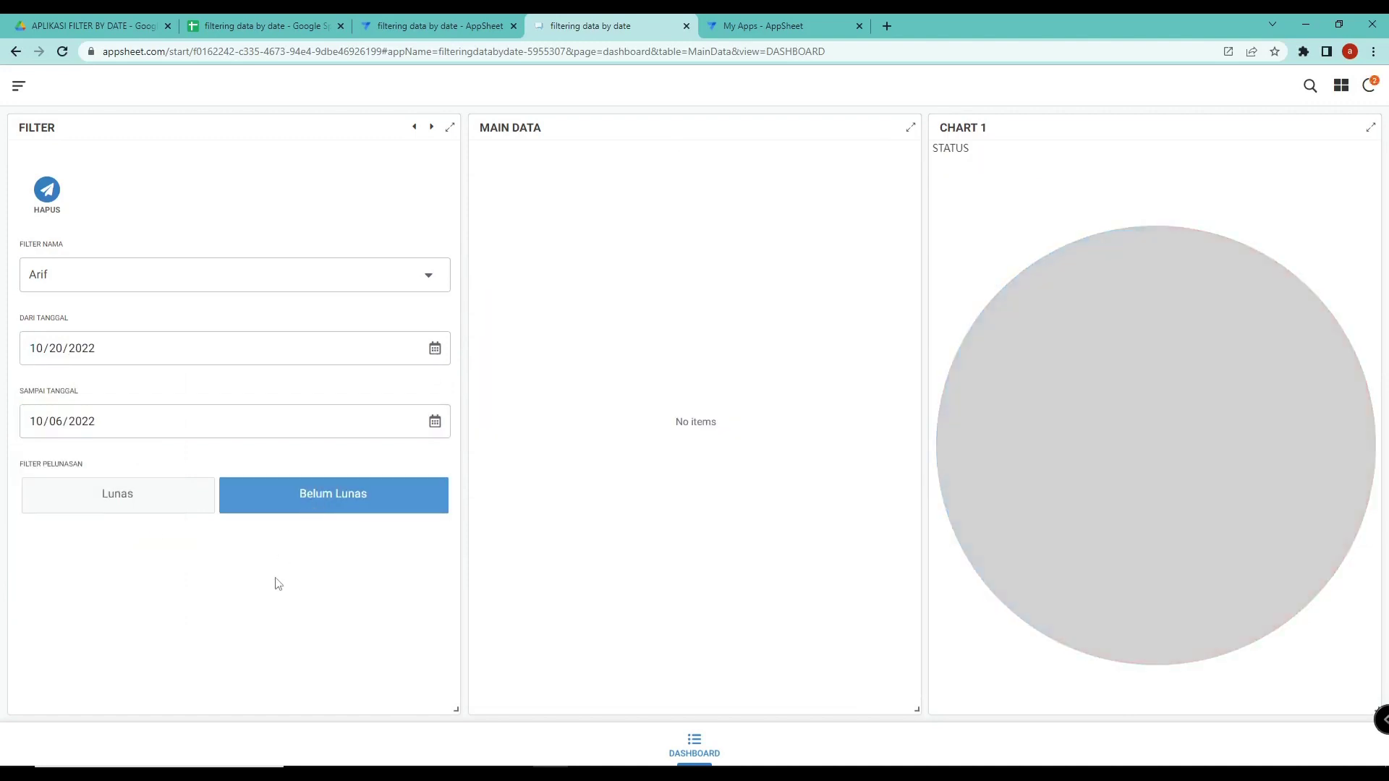
{"action": "left_click", "coordinate": [46, 191]}
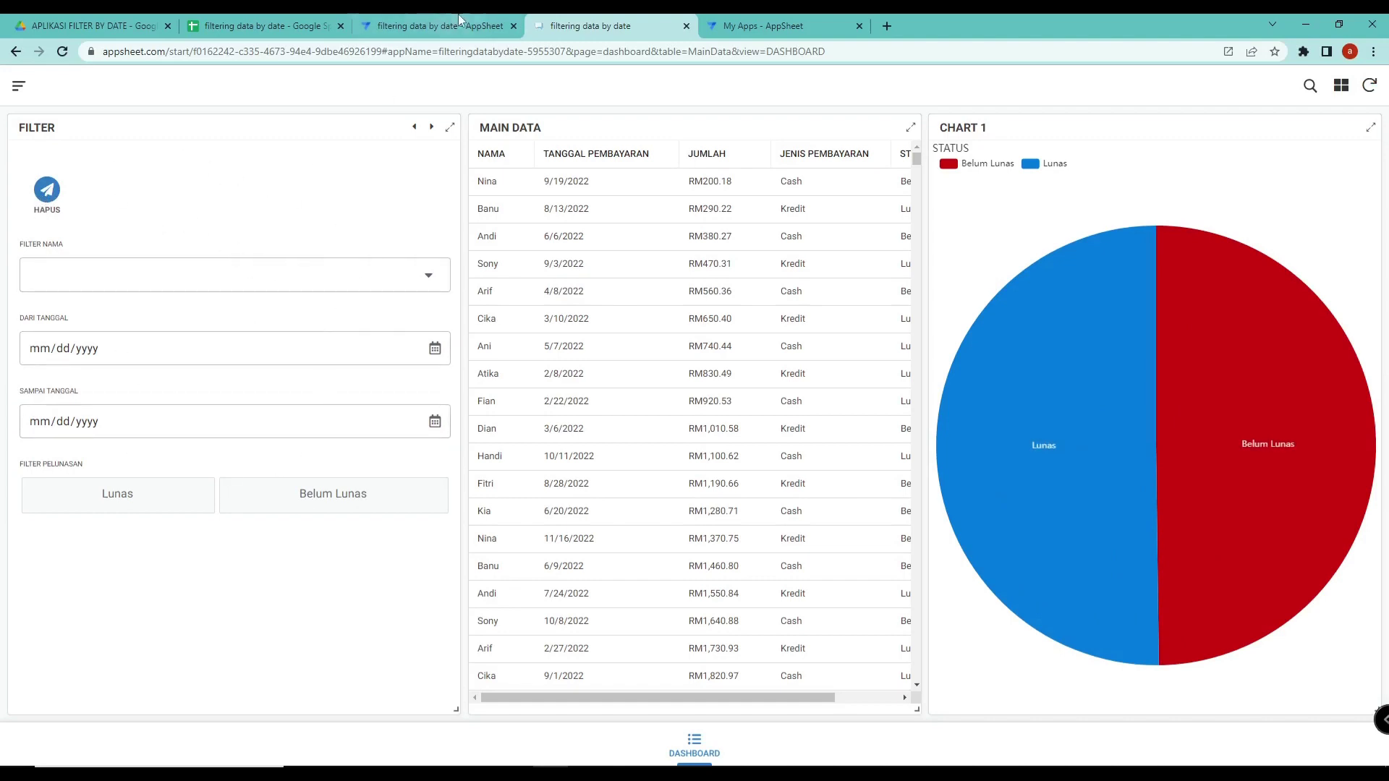
Return to the app editor and create a UX format rule named 1 for the FilterData table
{"action": "key", "text": "ctrl+shift+Tab"}
{"action": "left_click", "coordinate": [67, 281]}
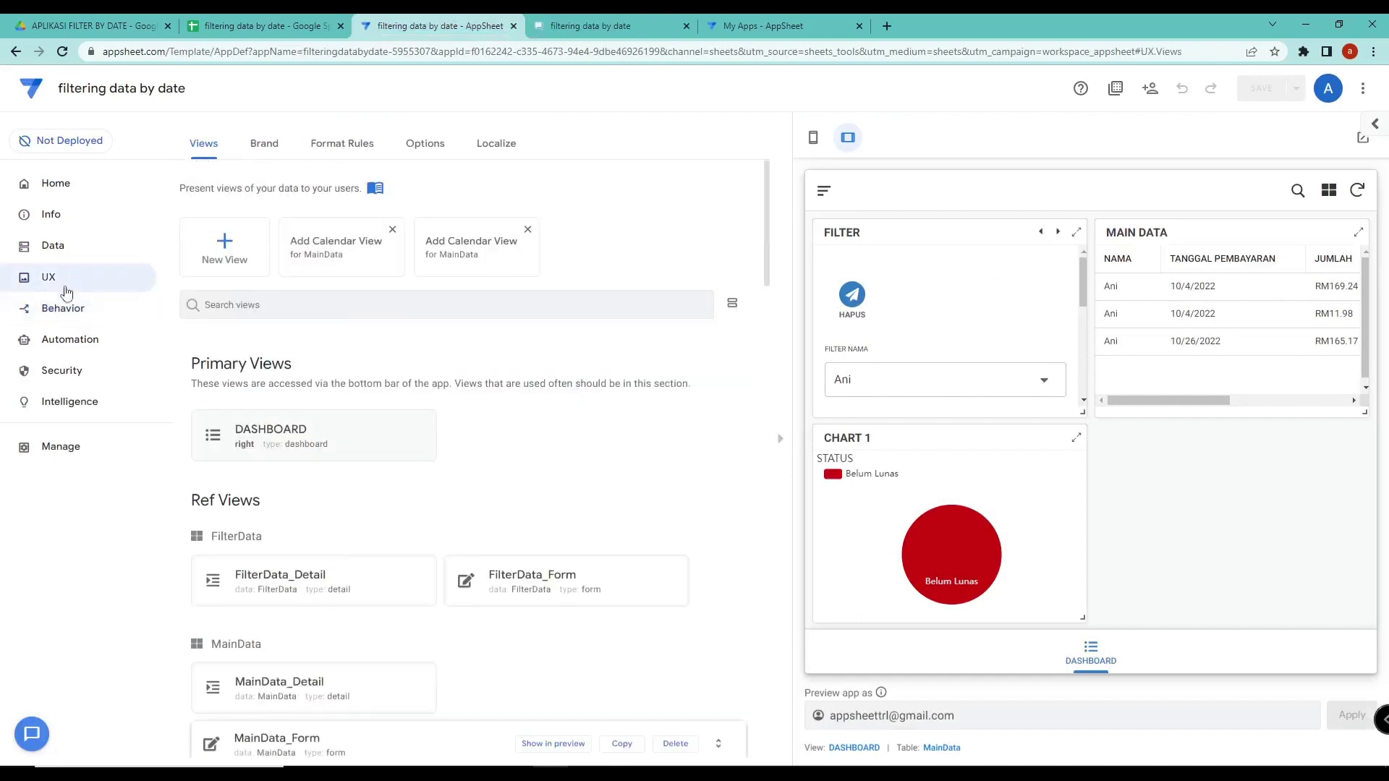
{"action": "left_click", "coordinate": [602, 26]}
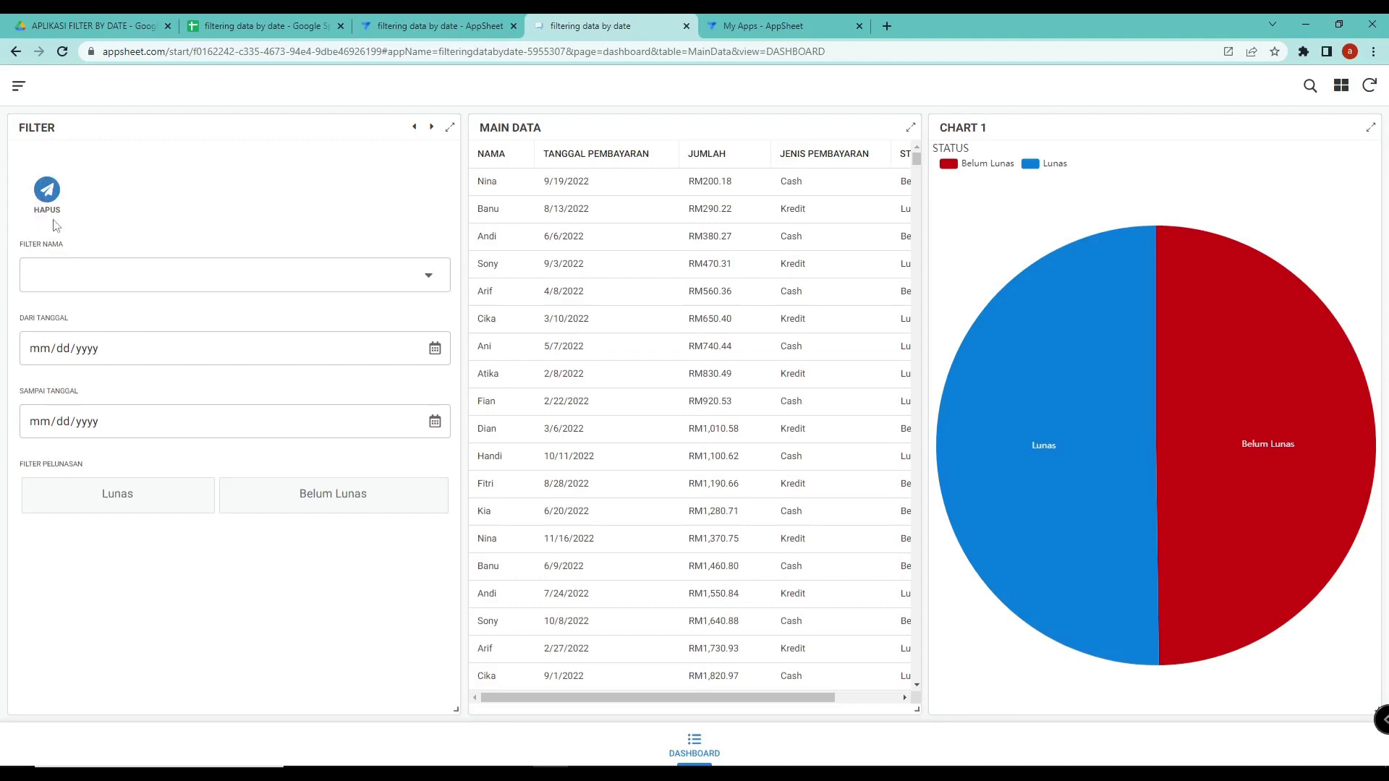
{"action": "left_click", "coordinate": [437, 22]}
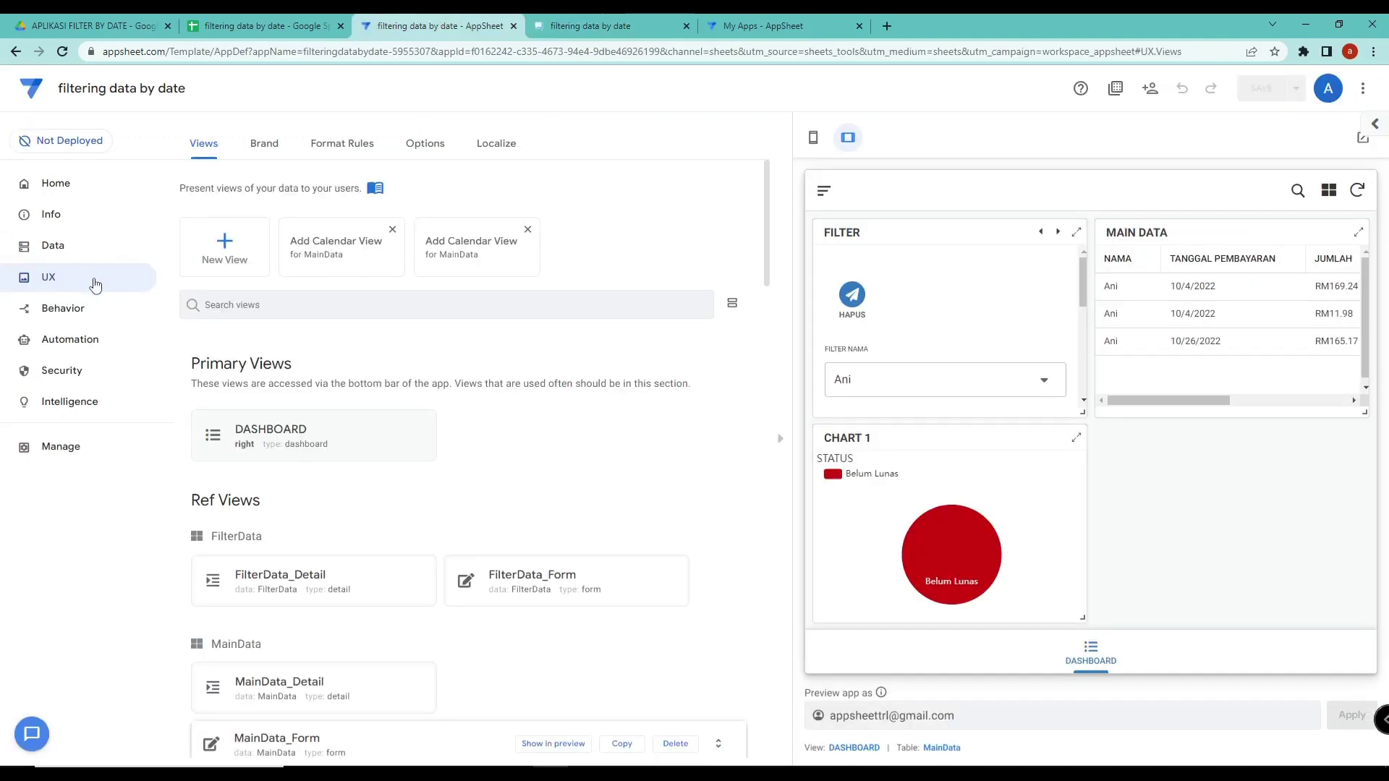
{"action": "left_click", "coordinate": [362, 147]}
{"action": "left_click", "coordinate": [236, 247]}
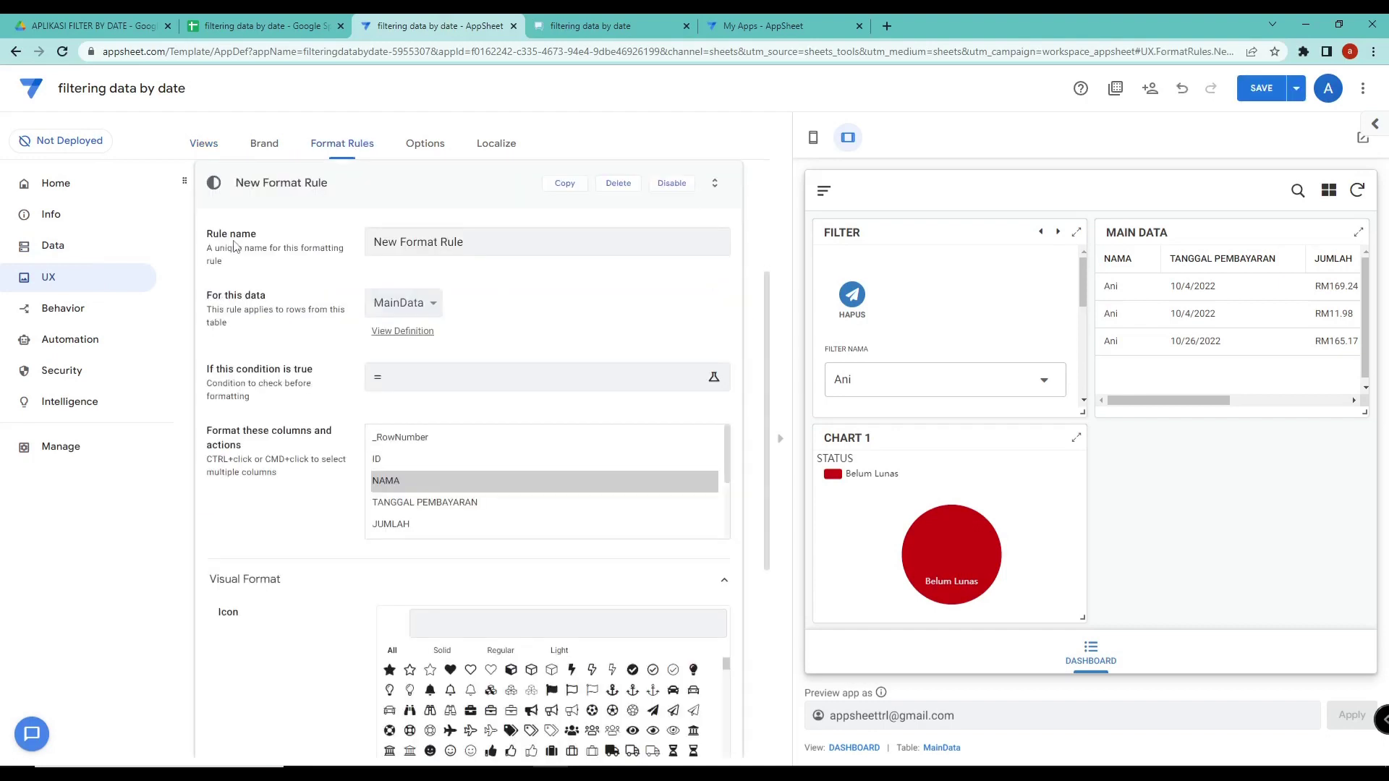
{"action": "left_click", "coordinate": [416, 316]}
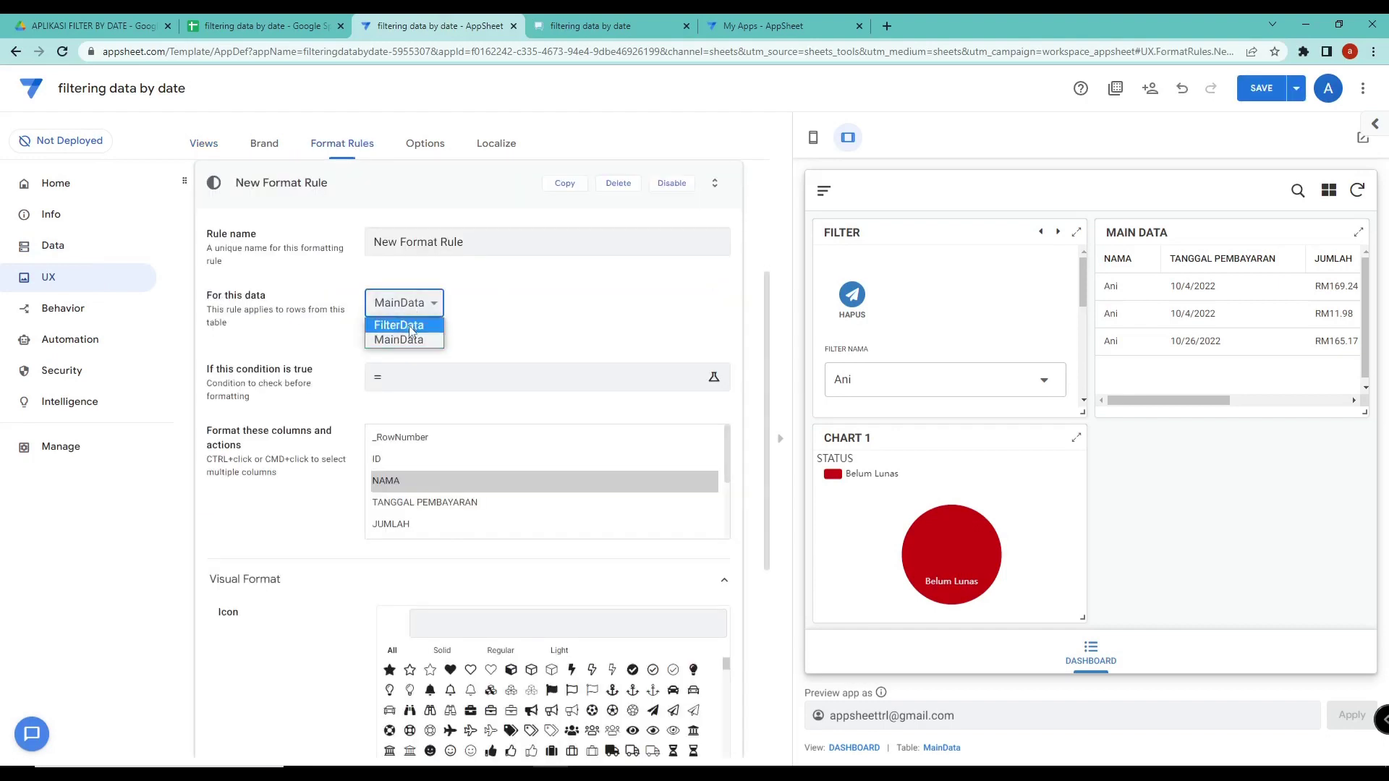
{"action": "left_click", "coordinate": [409, 324]}
{"action": "triple_click", "coordinate": [501, 243]}
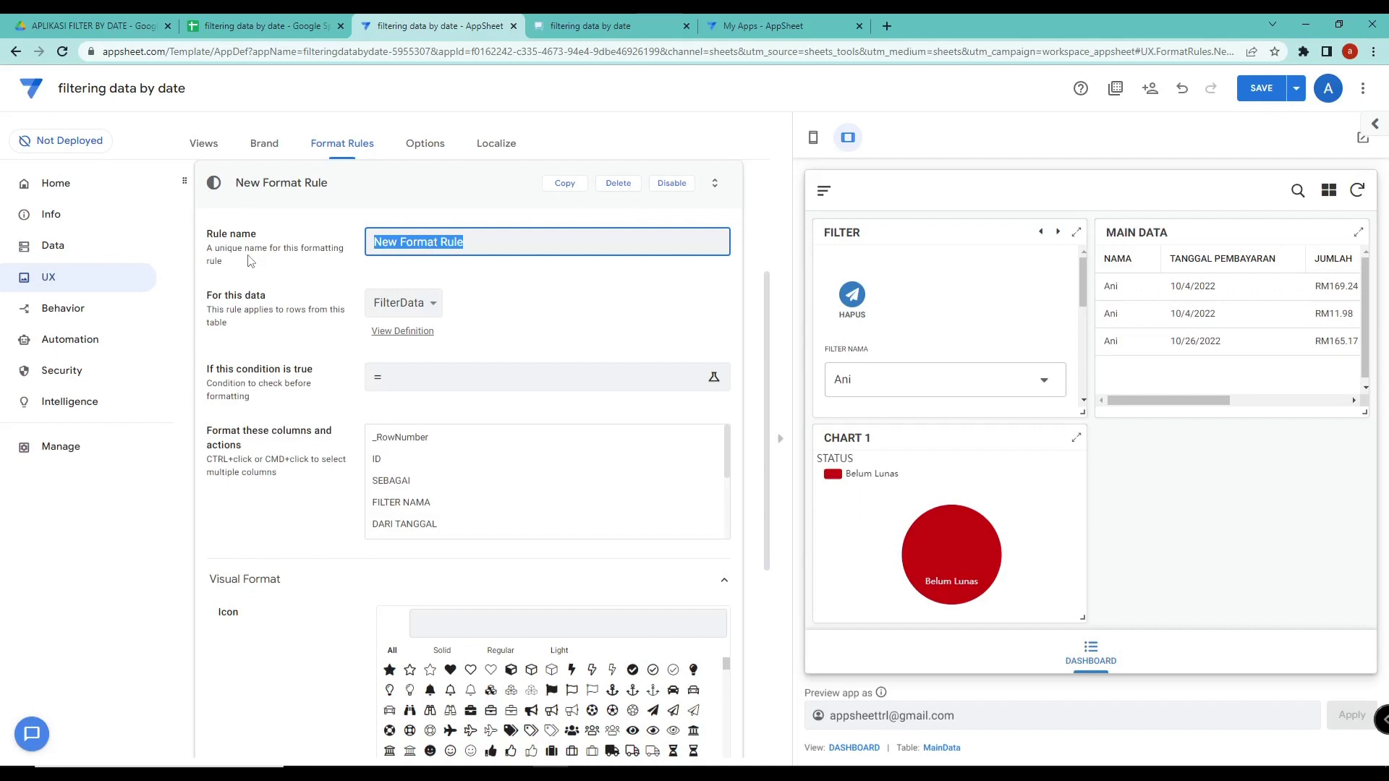
{"action": "type", "text": "1"}
{"action": "left_click", "coordinate": [604, 291]}
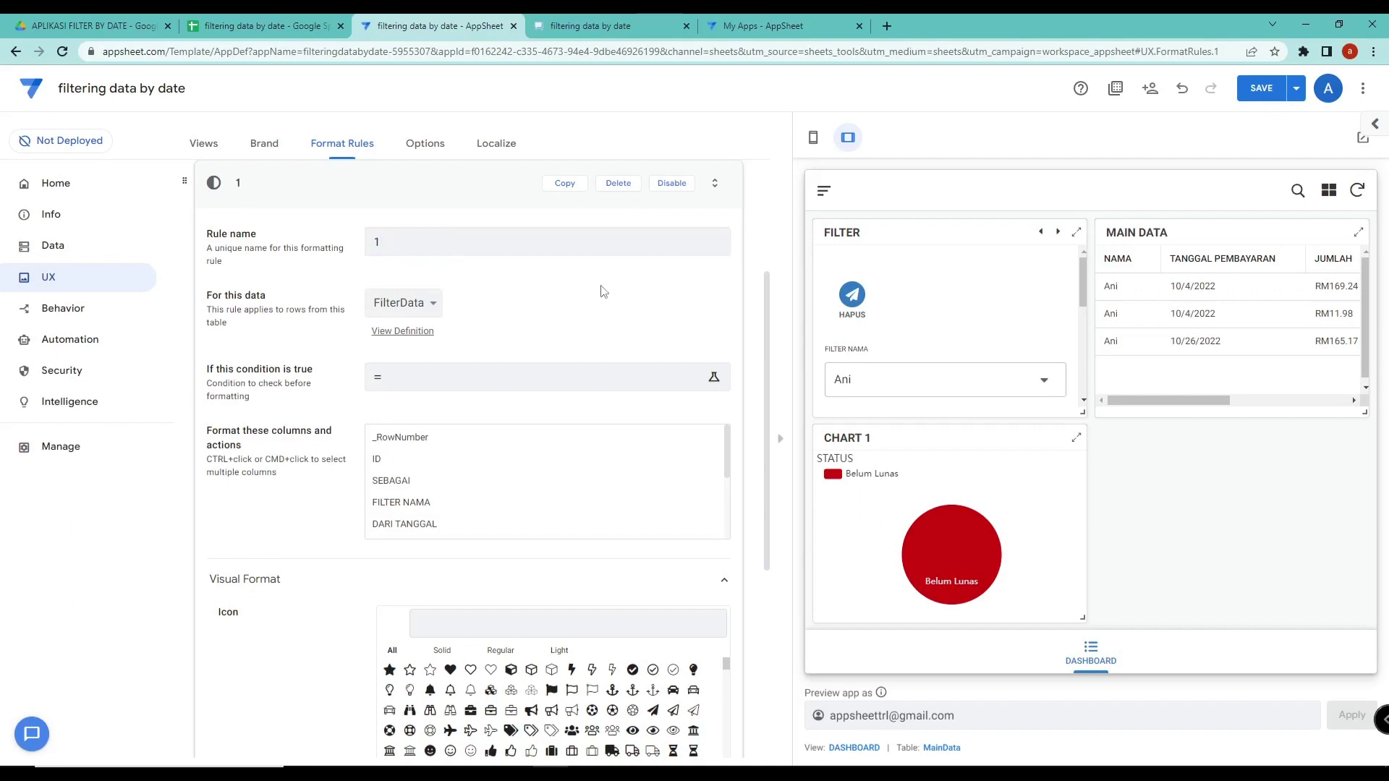
Apply format rule 1 to the Hapus action
{"action": "left_click", "coordinate": [518, 381]}
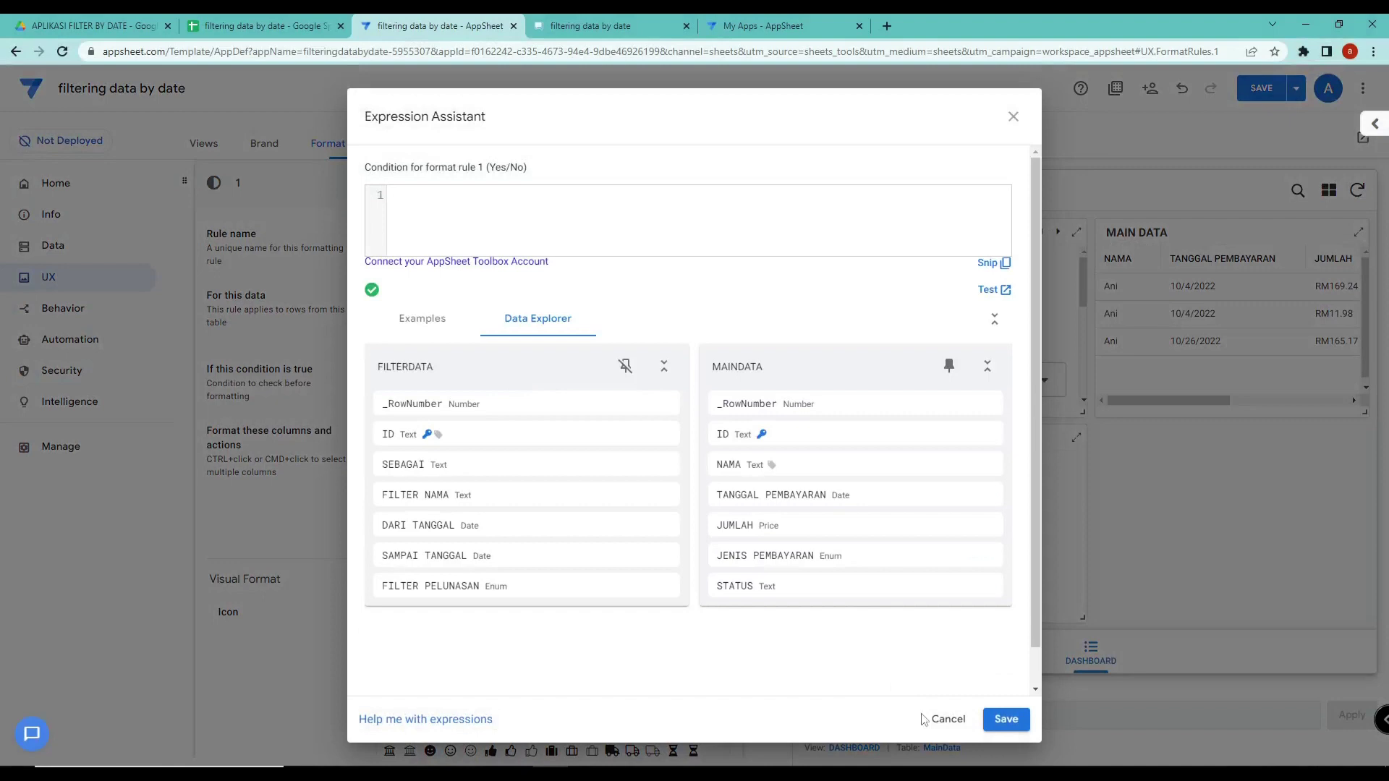
{"action": "left_click", "coordinate": [924, 719]}
{"action": "scroll", "coordinate": [440, 527], "scroll_direction": "down", "scroll_amount": 5}
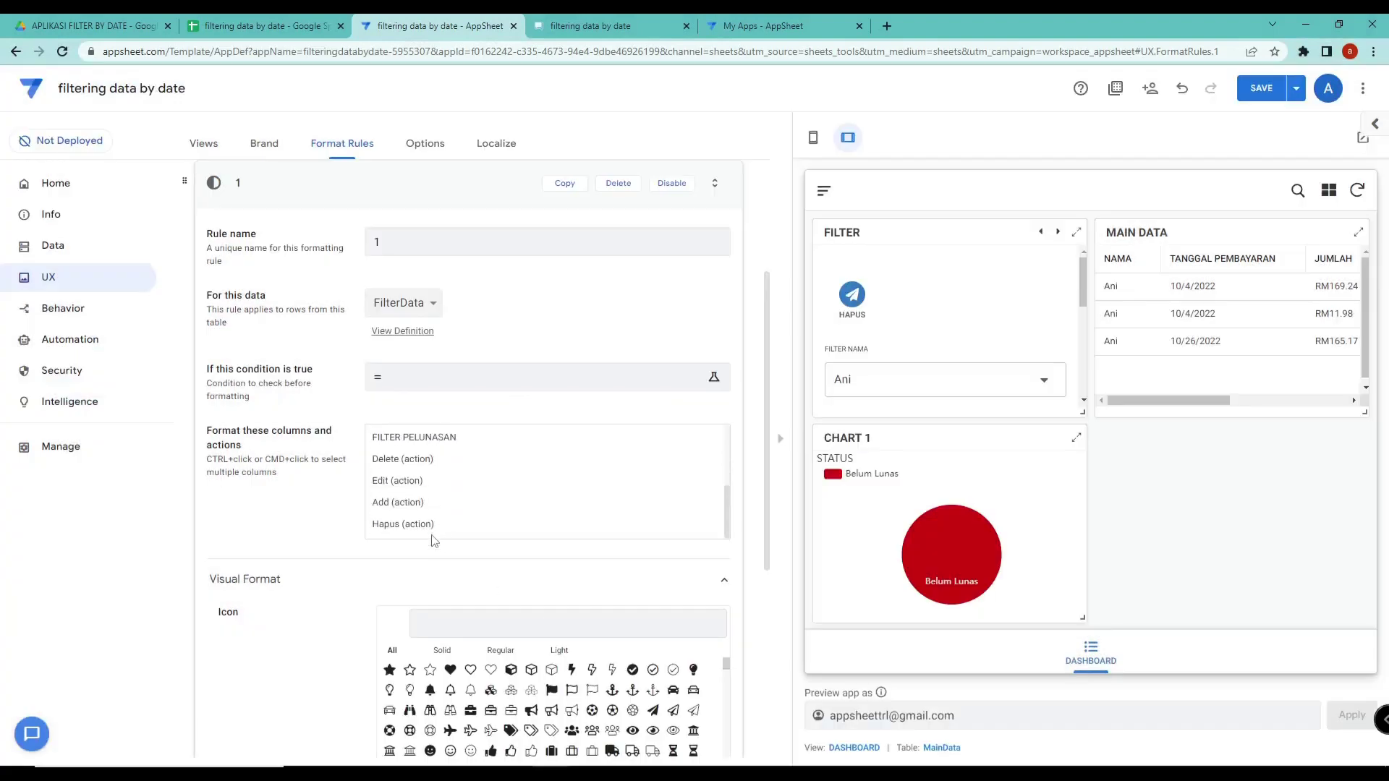
{"action": "left_click", "coordinate": [421, 532]}
{"action": "scroll", "coordinate": [515, 448], "scroll_direction": "down", "scroll_amount": 3}
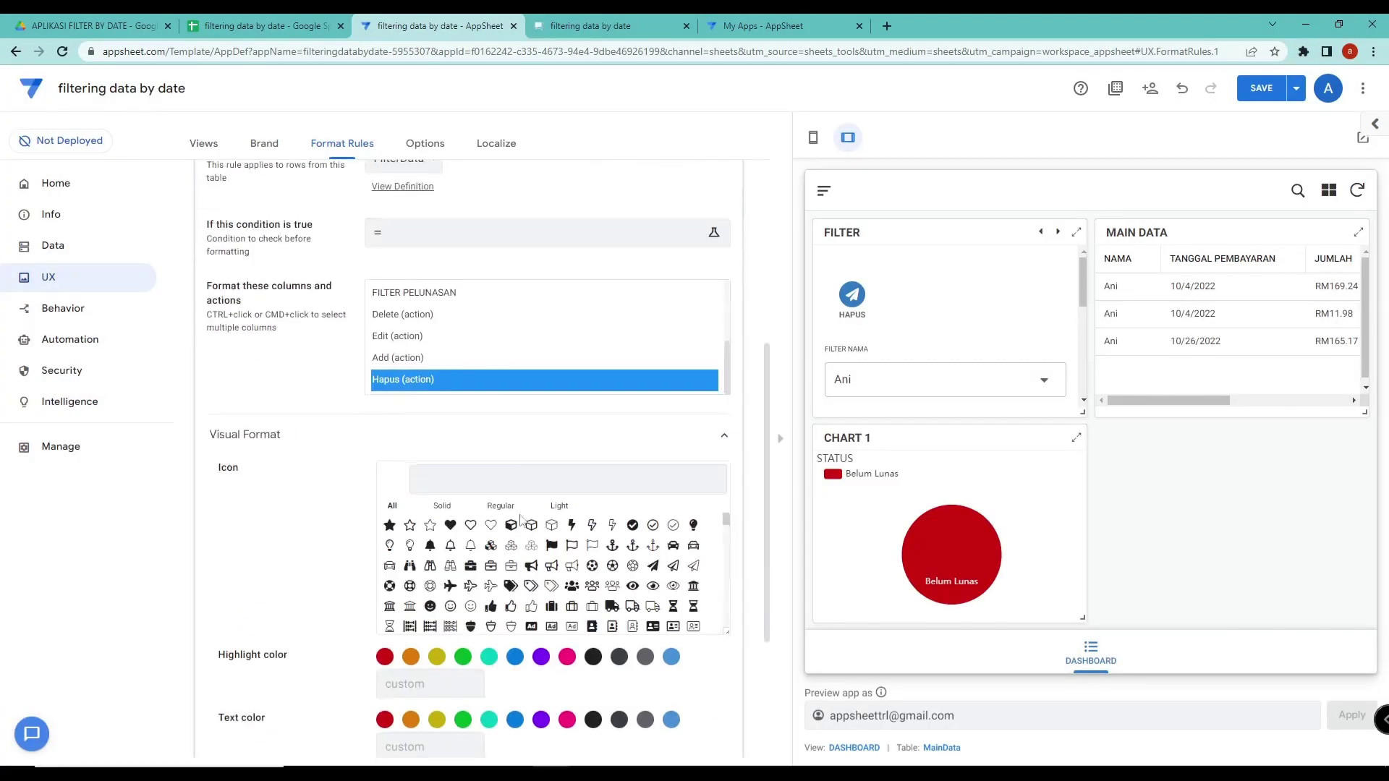
Search the rule's icons for "clear", "rub" and "dele", and choose the solid trash can icon
{"action": "left_click", "coordinate": [519, 481]}
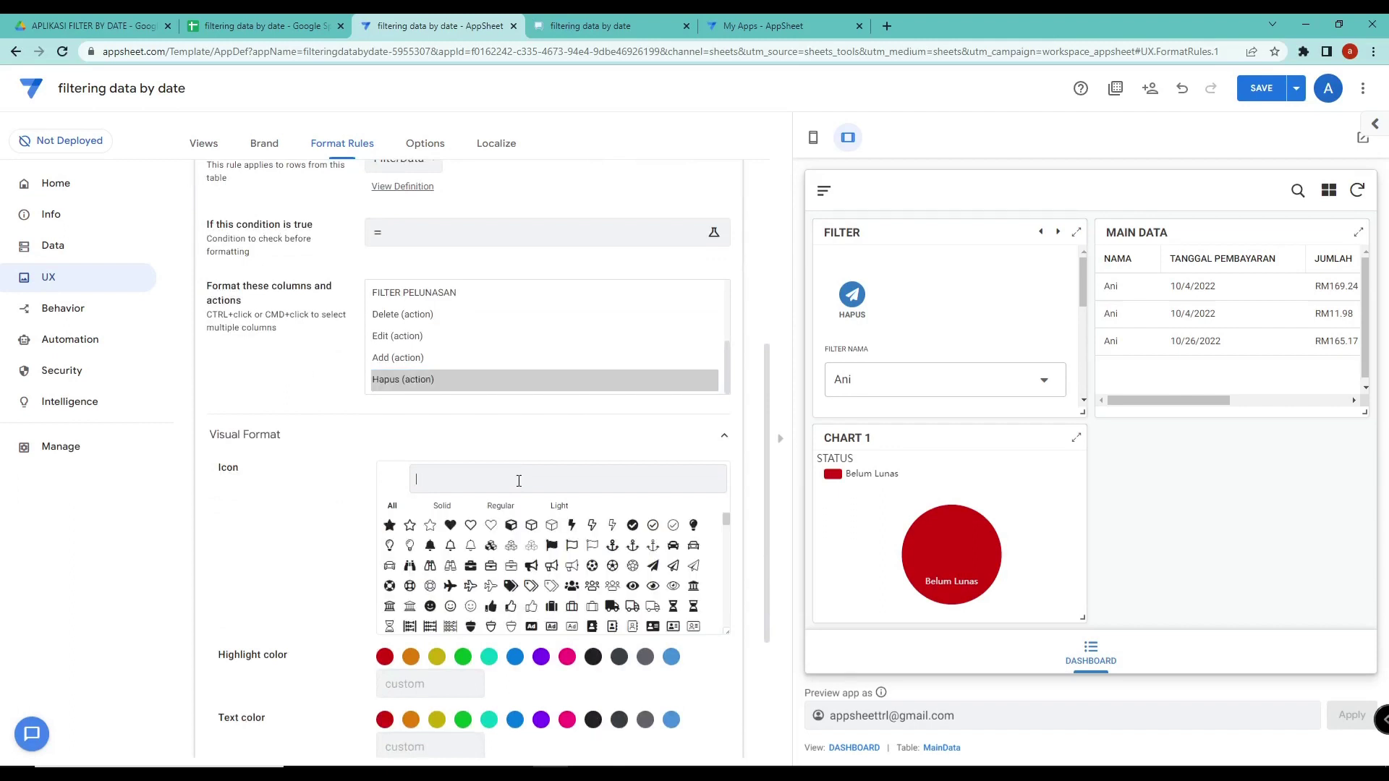
{"action": "type", "text": "clea"}
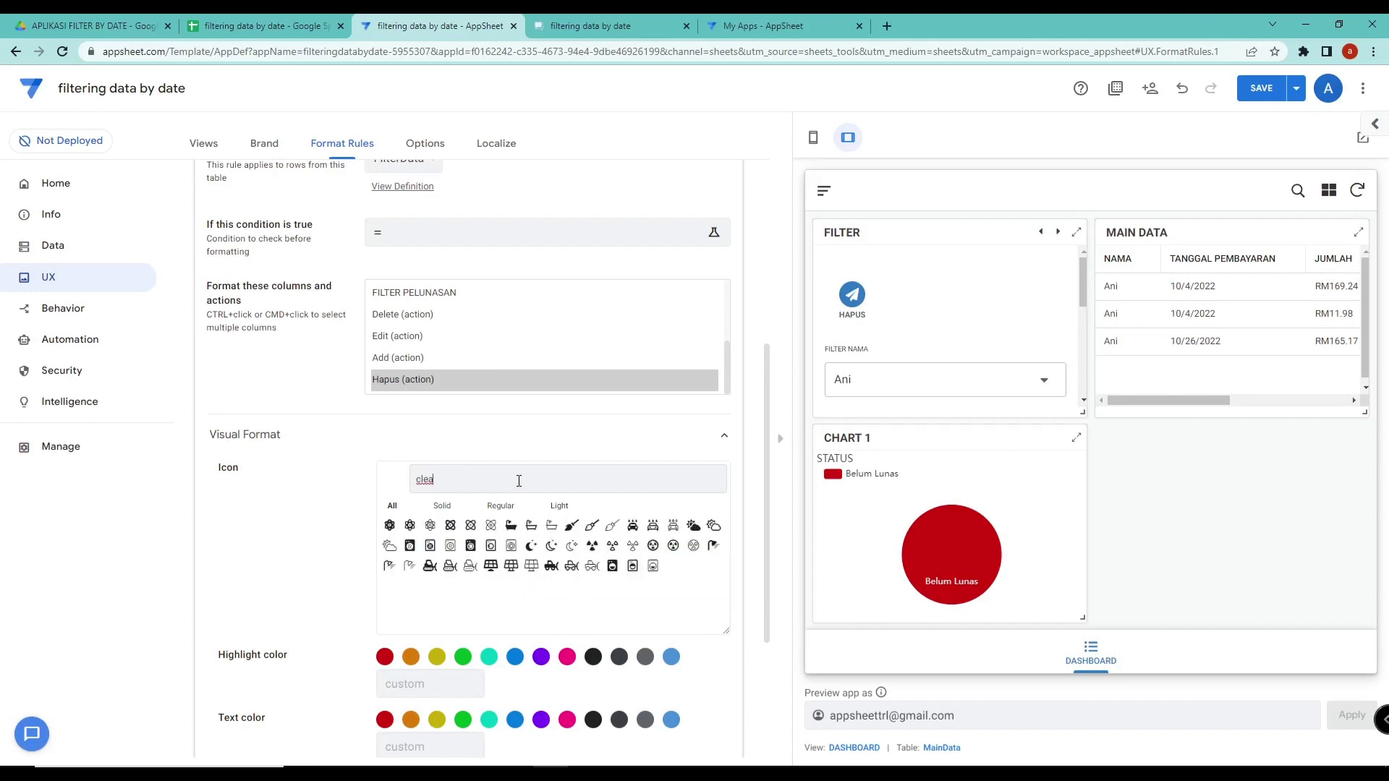
{"action": "type", "text": "r"}
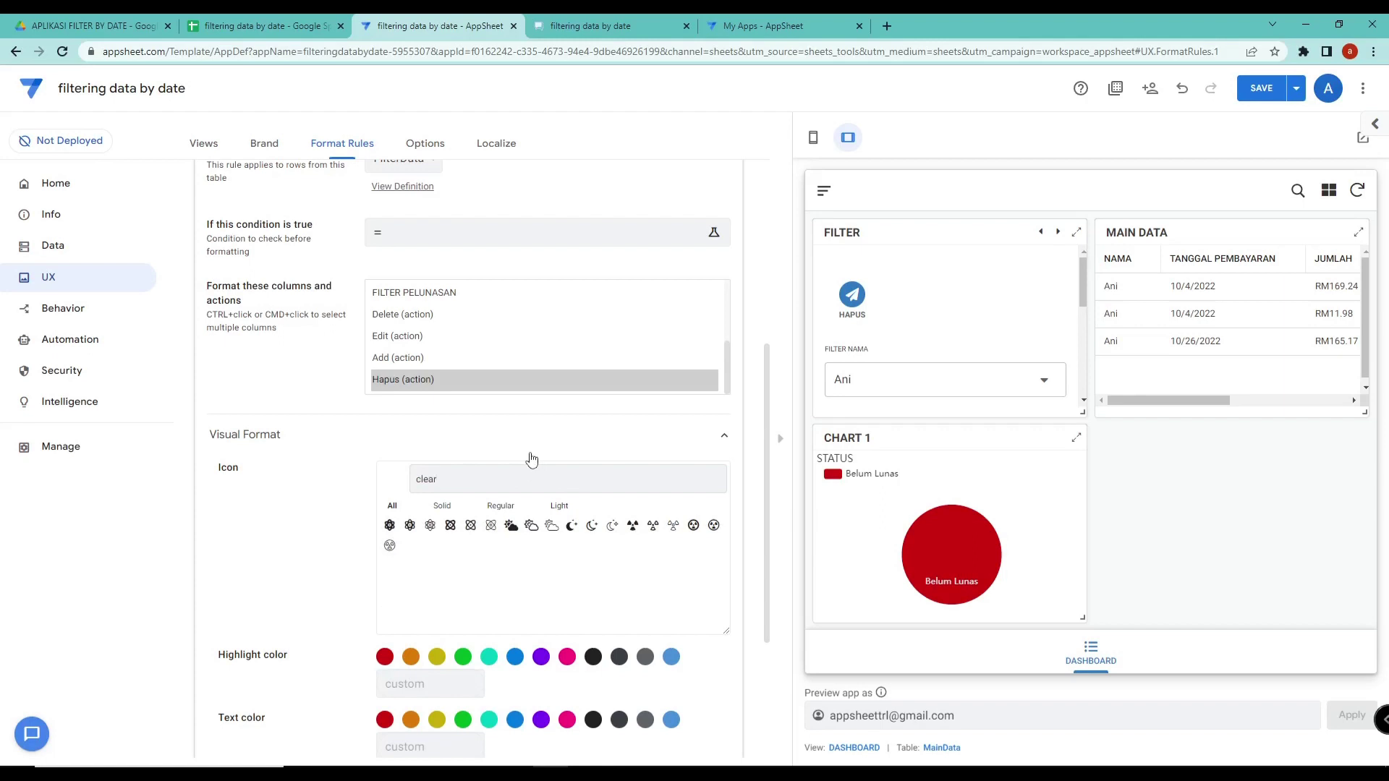
{"action": "left_click_drag", "start_coordinate": [467, 476], "coordinate": [376, 483]}
{"action": "type", "text": "rub"}
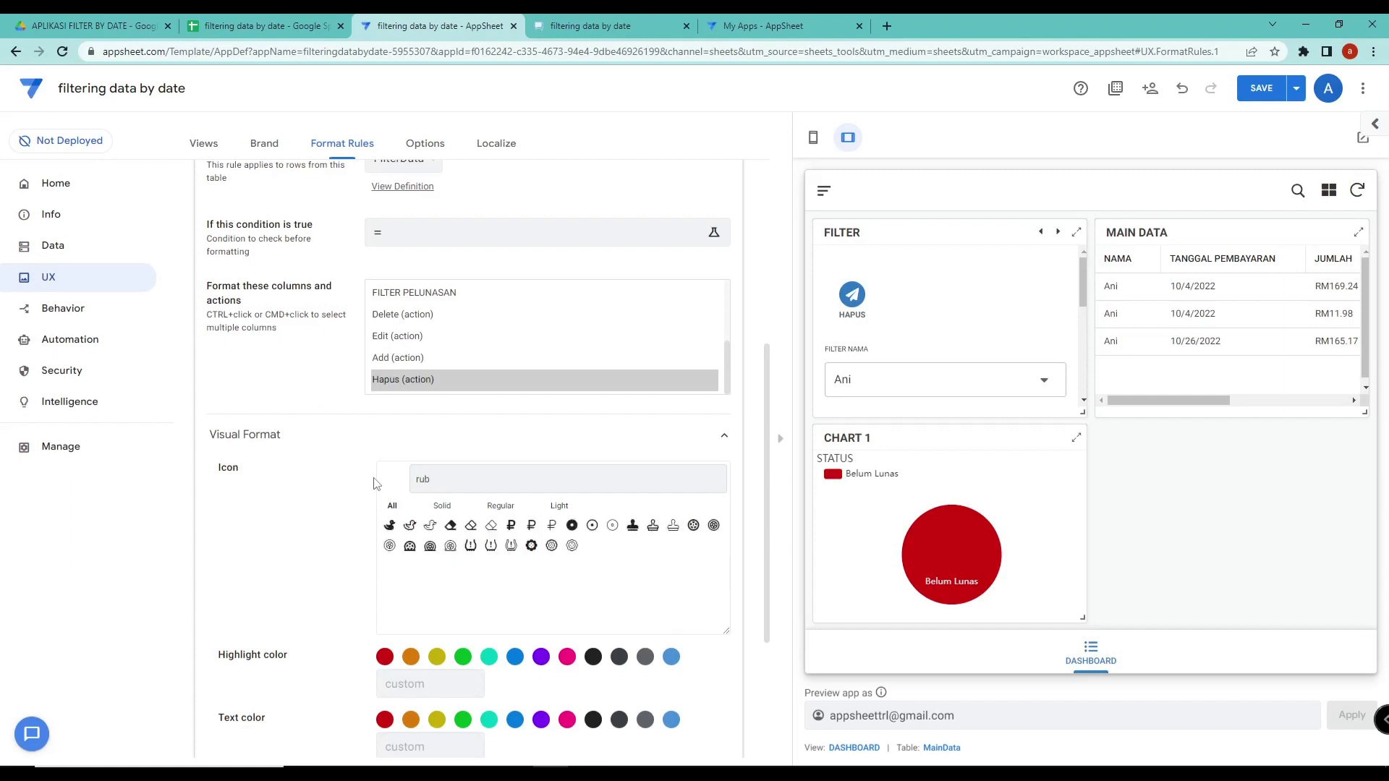
{"action": "left_click_drag", "start_coordinate": [451, 480], "coordinate": [397, 482]}
{"action": "type", "text": "dele"}
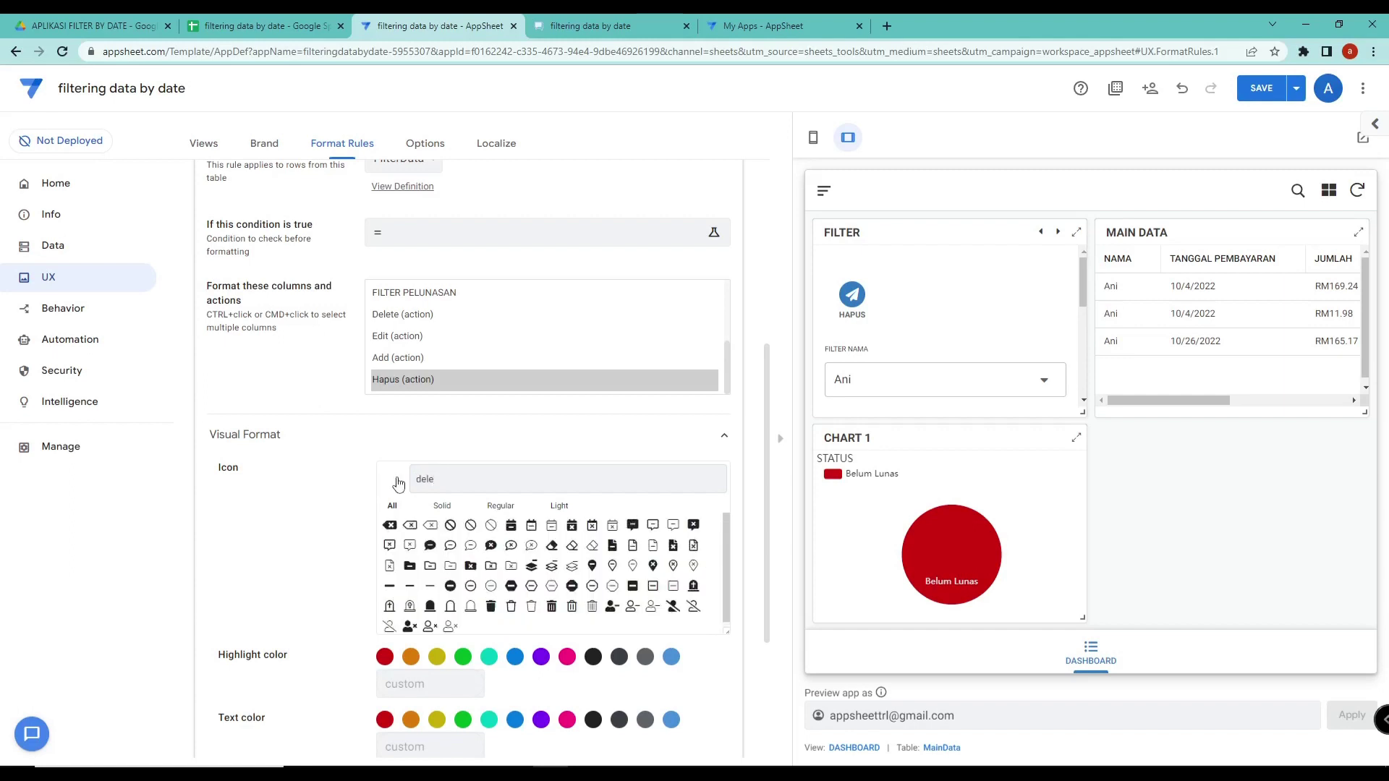
{"action": "left_click", "coordinate": [490, 606]}
Begin the rule's condition with an AND expression whose first line is isblank[filter nama]), ending in a comma
{"action": "left_click", "coordinate": [444, 242]}
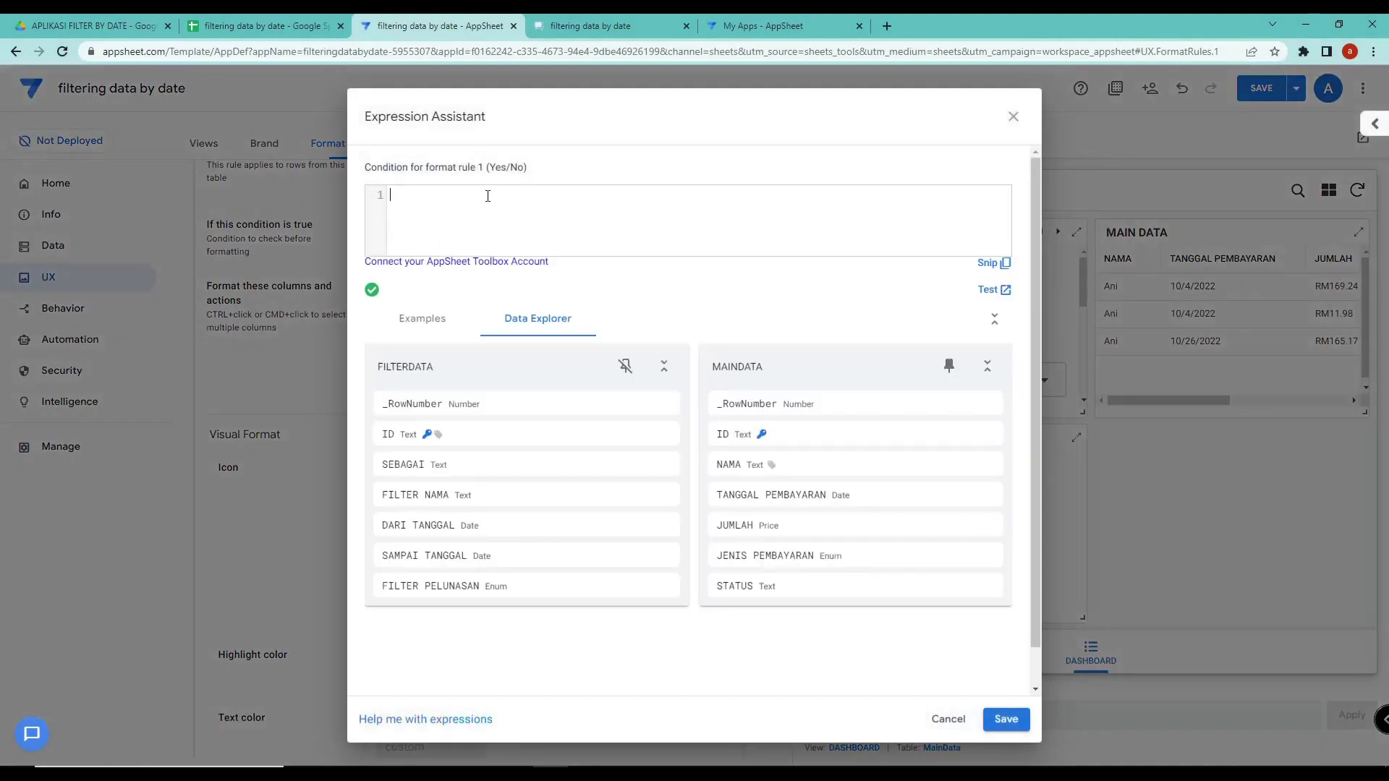
{"action": "type", "text": "and"}
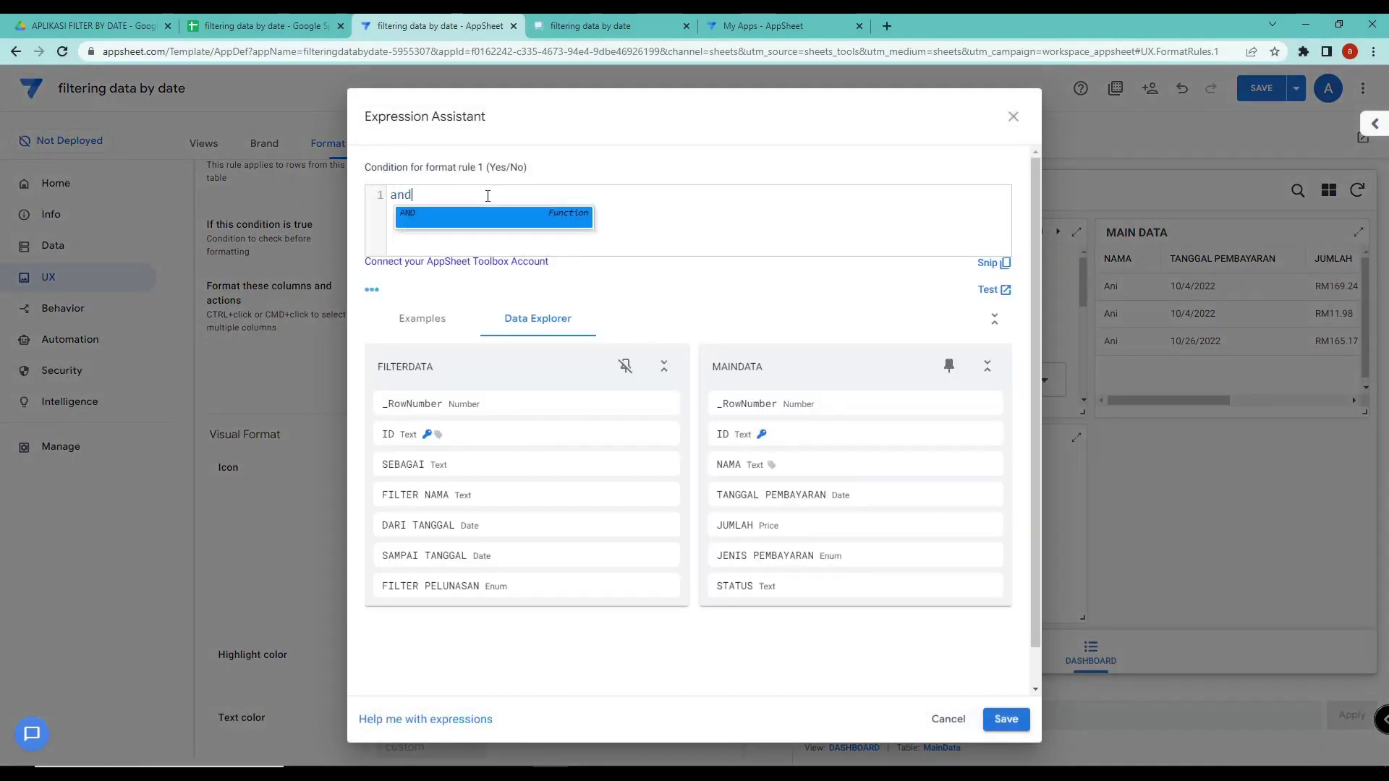
{"action": "key", "text": "Return"}
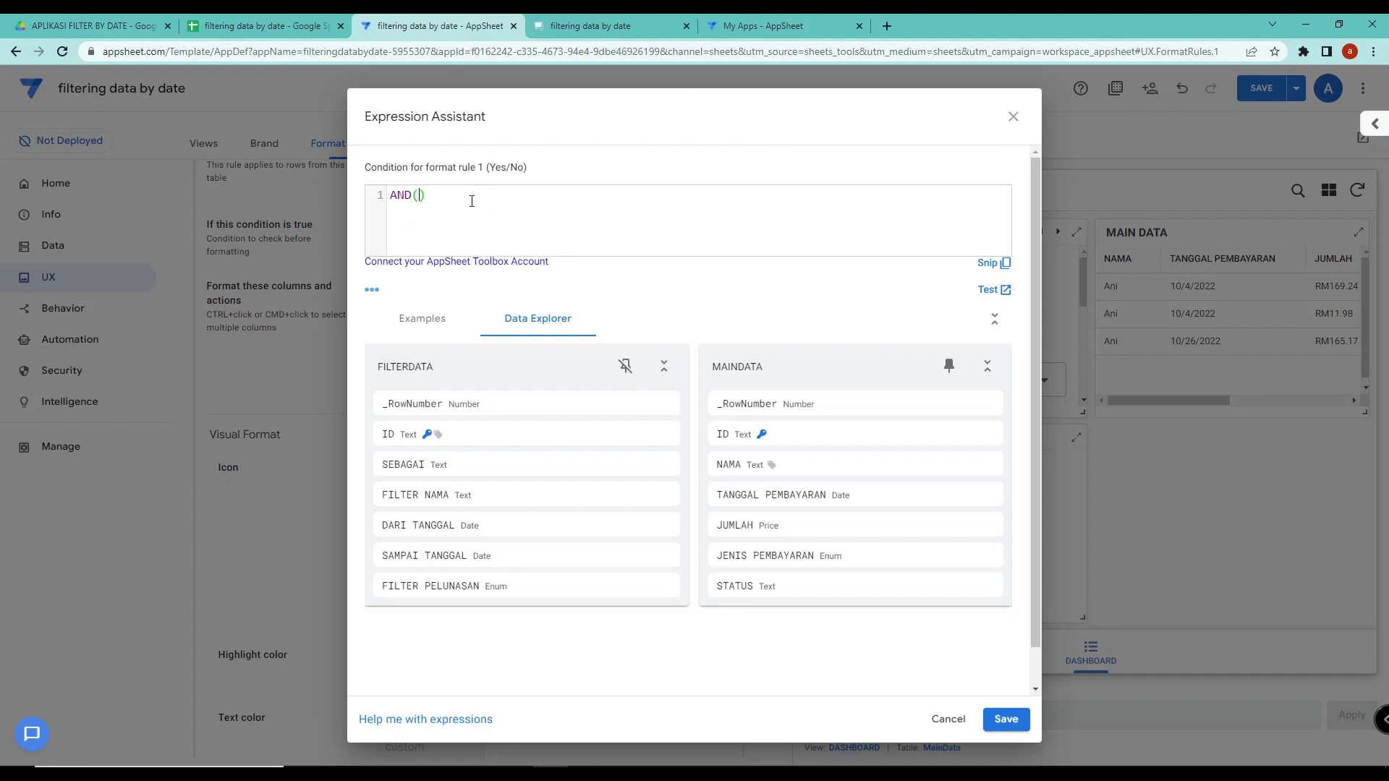
{"action": "type", "text": "isn"}
{"action": "key", "text": "BackSpace"}
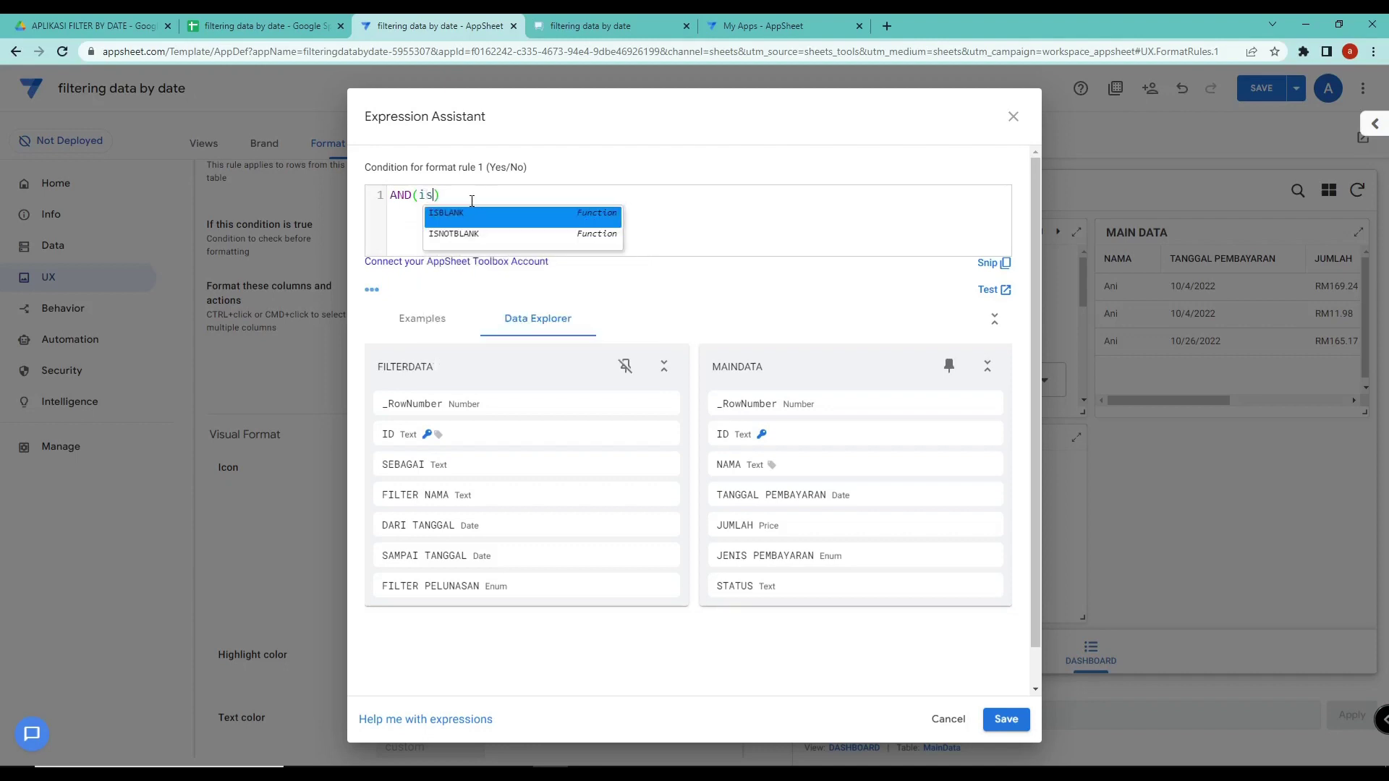
{"action": "type", "text": "blank"}
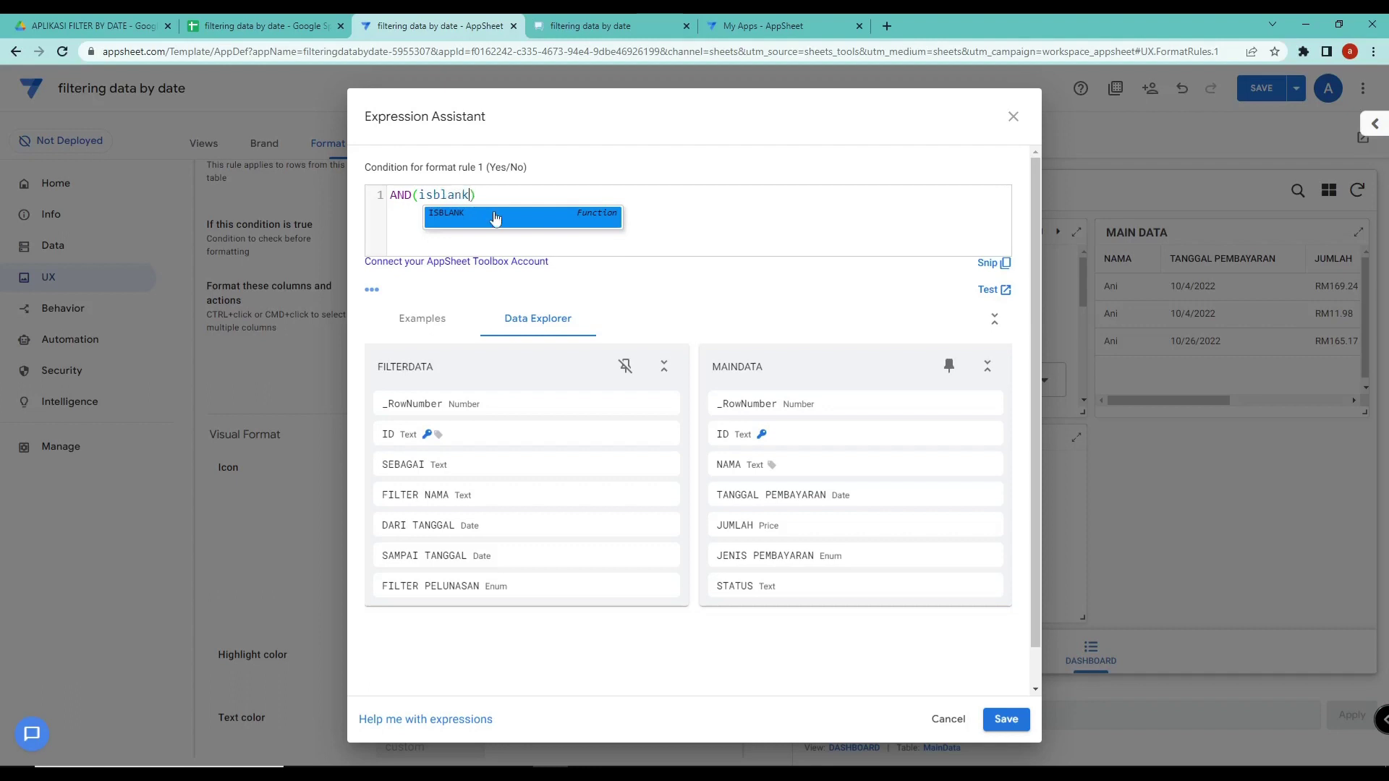
{"action": "type", "text": "["}
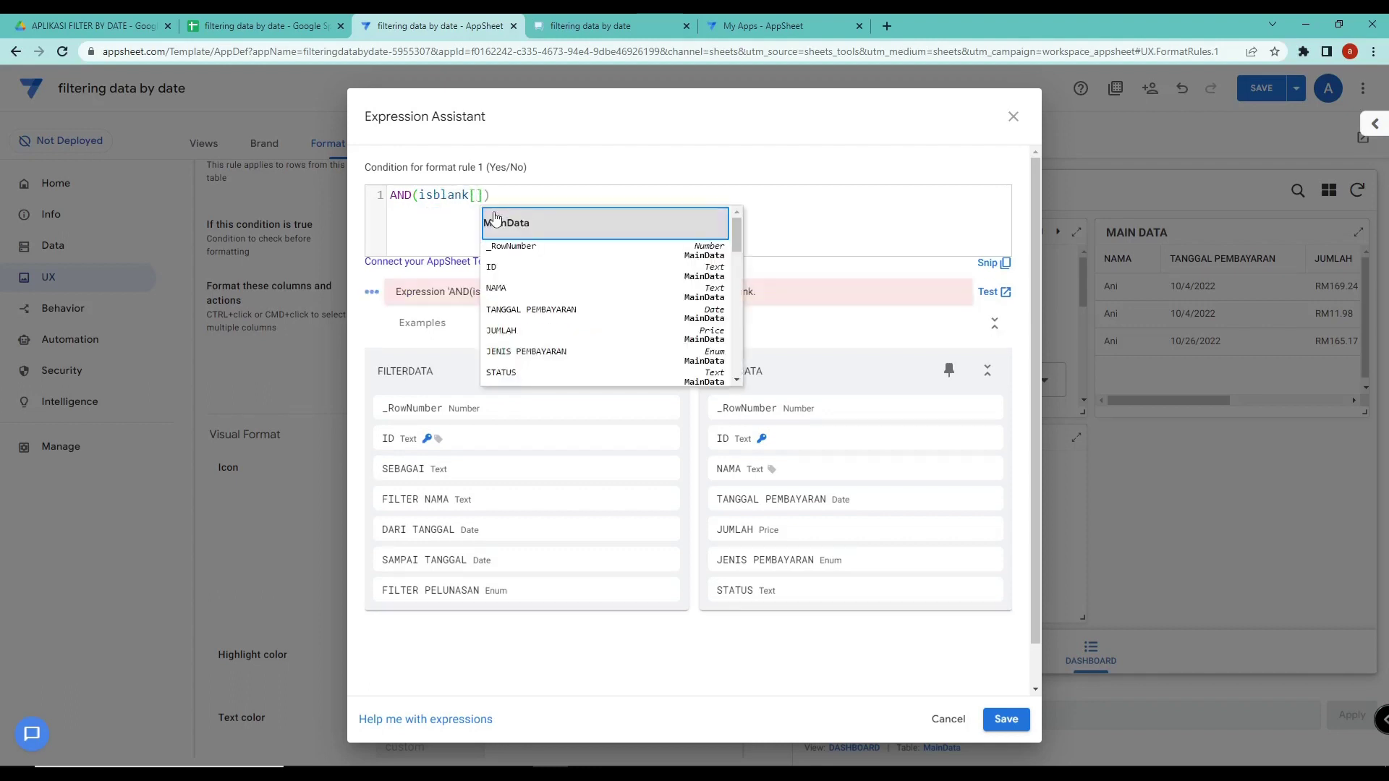
{"action": "type", "text": "filter nama"}
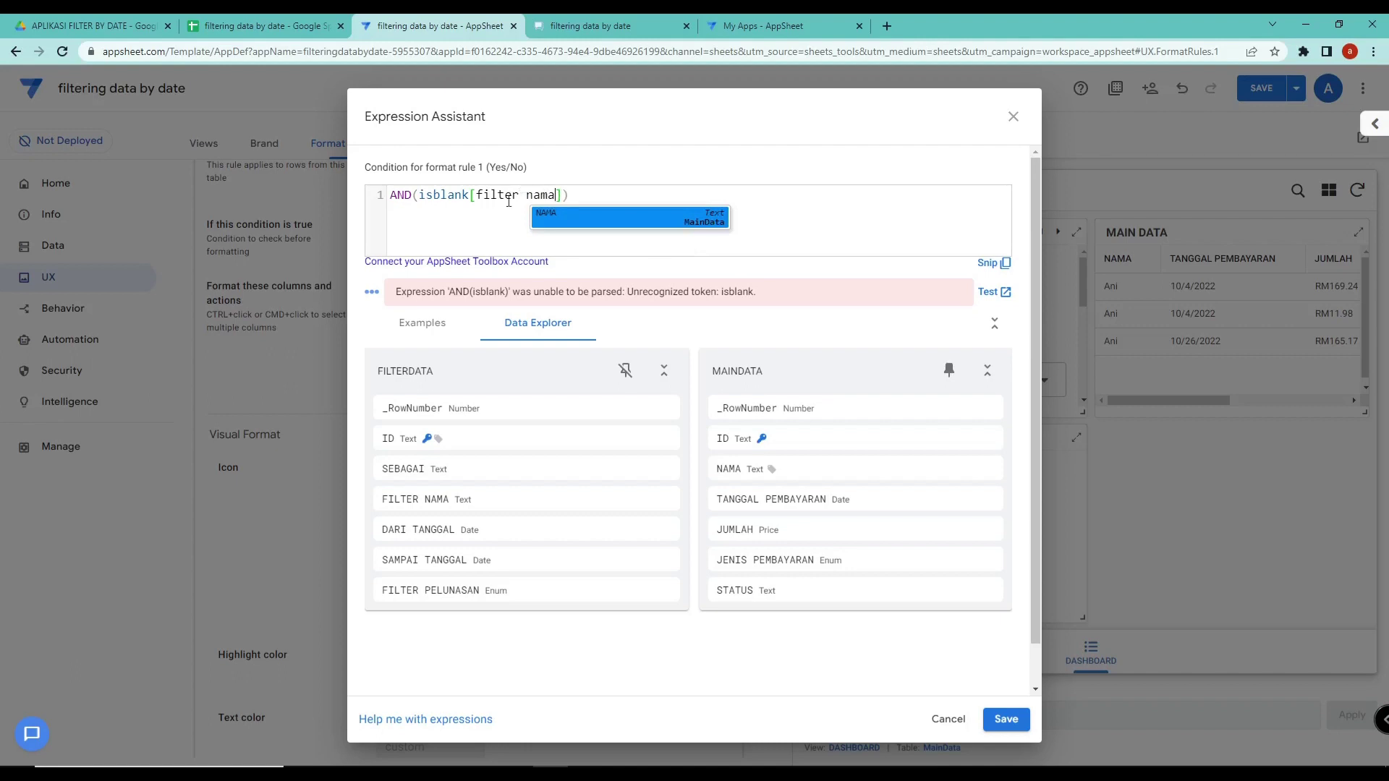
{"action": "left_click", "coordinate": [571, 195]}
{"action": "key", "text": "Return"}
{"action": "left_click", "coordinate": [572, 195]}
{"action": "type", "text": ","}
Duplicate the isblank line in the condition and replace its column with DARI TANGGAL
{"action": "left_click_drag", "start_coordinate": [576, 195], "coordinate": [417, 199]}
{"action": "key", "text": "ctrl+c"}
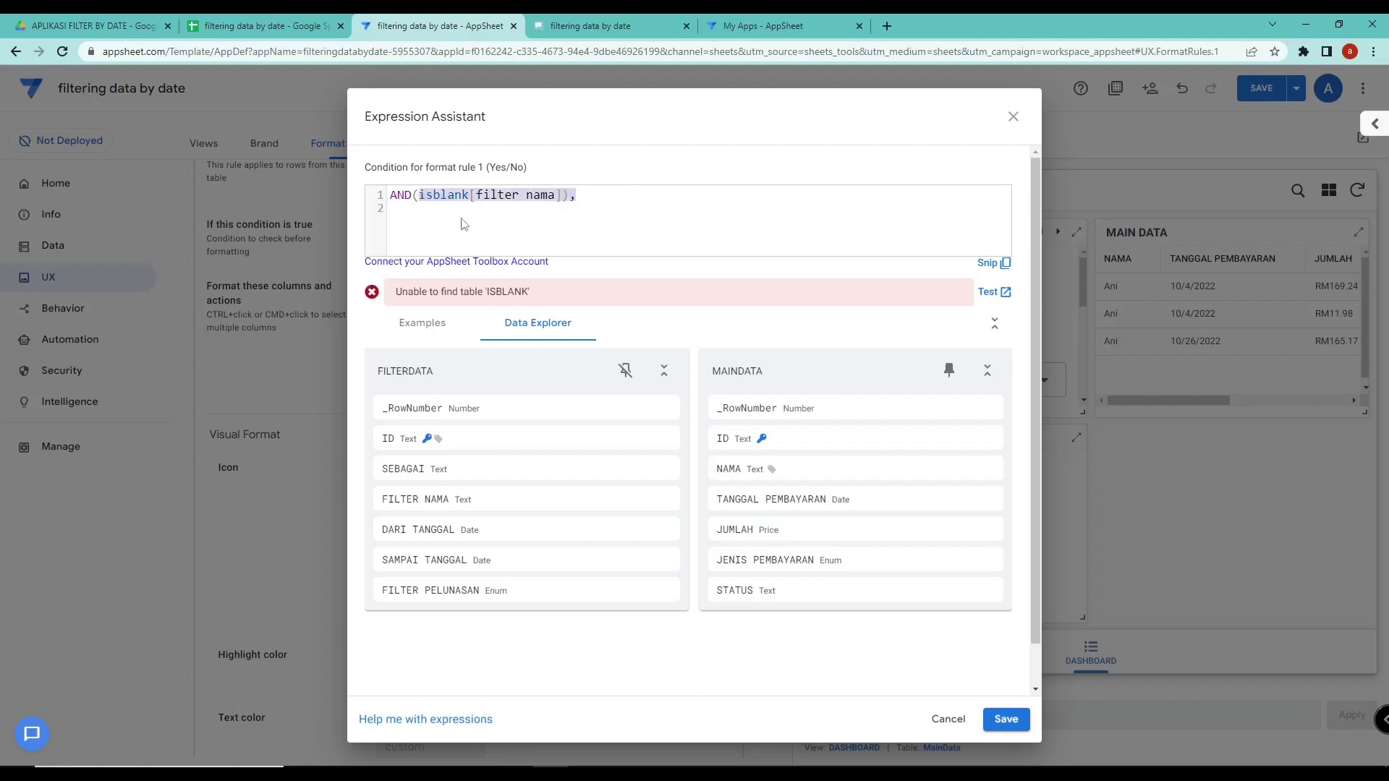
{"action": "left_click", "coordinate": [465, 224]}
{"action": "key", "text": "ctrl+v"}
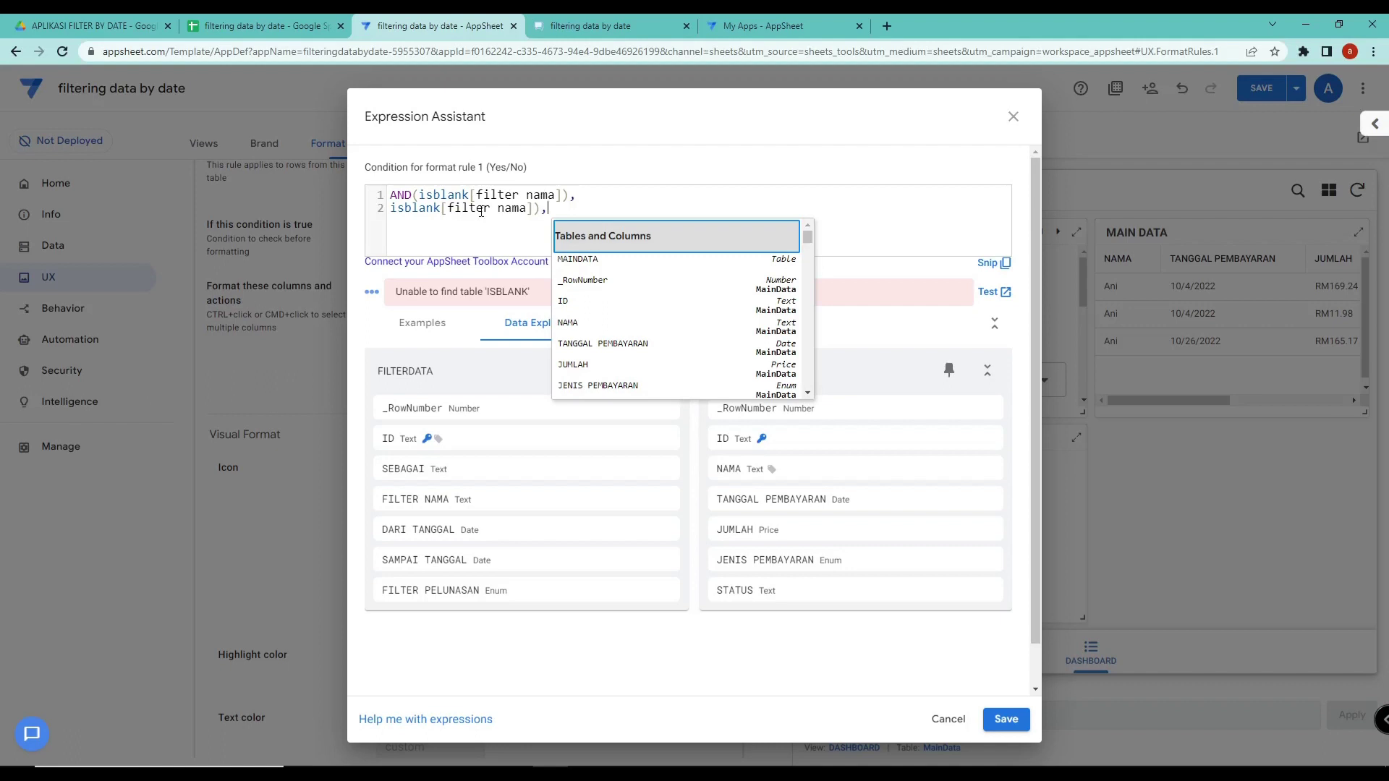
{"action": "left_click", "coordinate": [485, 214]}
{"action": "left_click_drag", "start_coordinate": [530, 210], "coordinate": [447, 210]}
{"action": "key", "text": "Delete"}
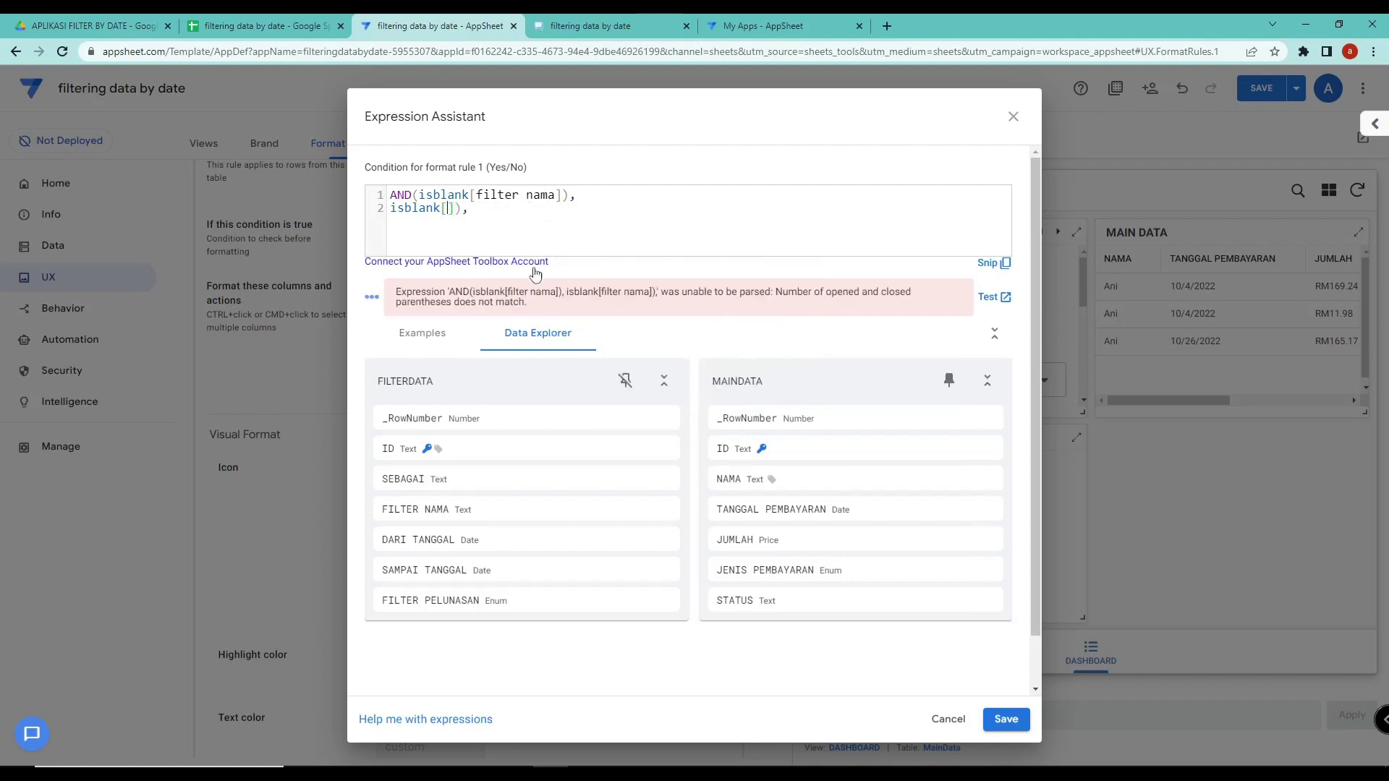
{"action": "left_click", "coordinate": [655, 540]}
{"action": "key", "text": "BackSpace"}
{"action": "key", "text": "BackSpace"}
Add isblank checks for [SAMPAI TANGGAL] and [FILTER PELUNASAN] to the condition and close the AND expression
{"action": "type", "text": "s"}
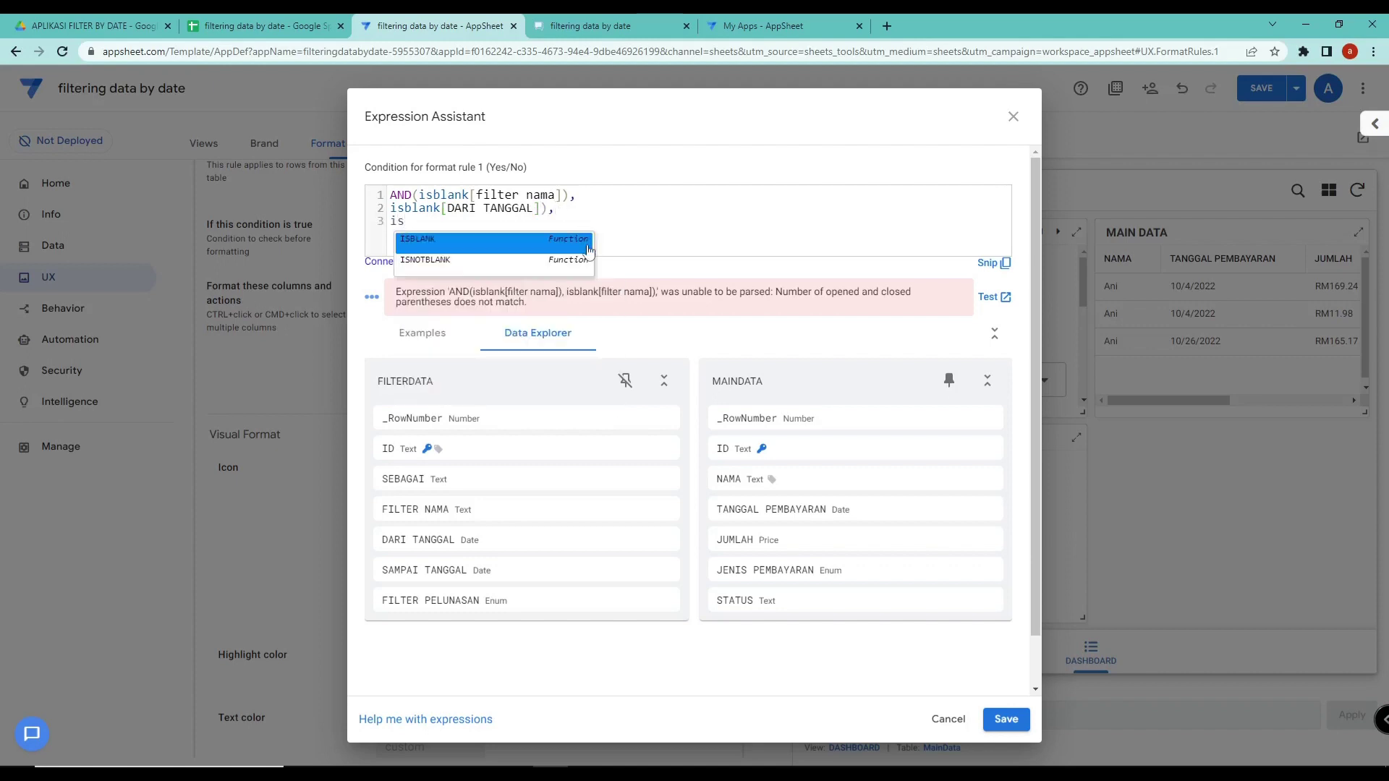
{"action": "left_click", "coordinate": [428, 245]}
{"action": "left_click", "coordinate": [658, 573]}
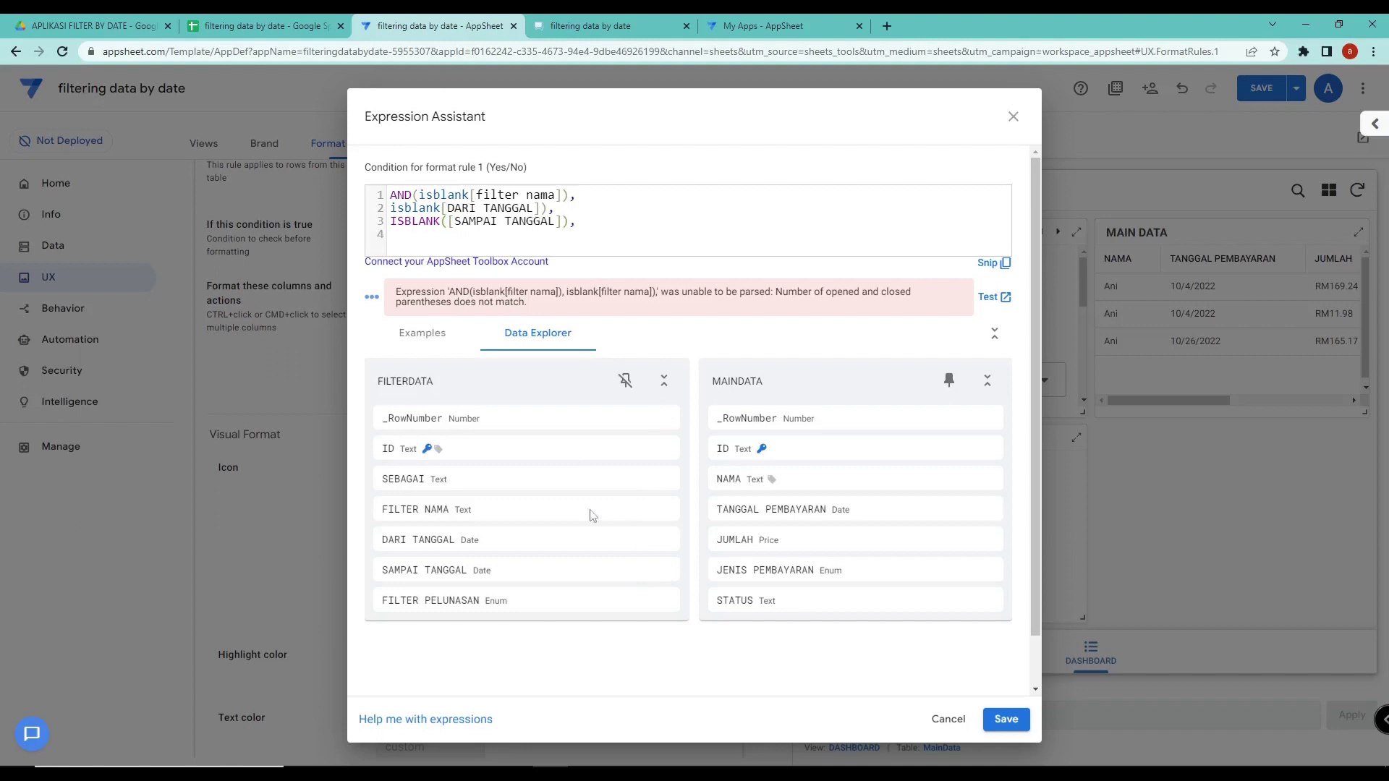
{"action": "left_click", "coordinate": [658, 600]}
{"action": "type", "text": "isblank"}
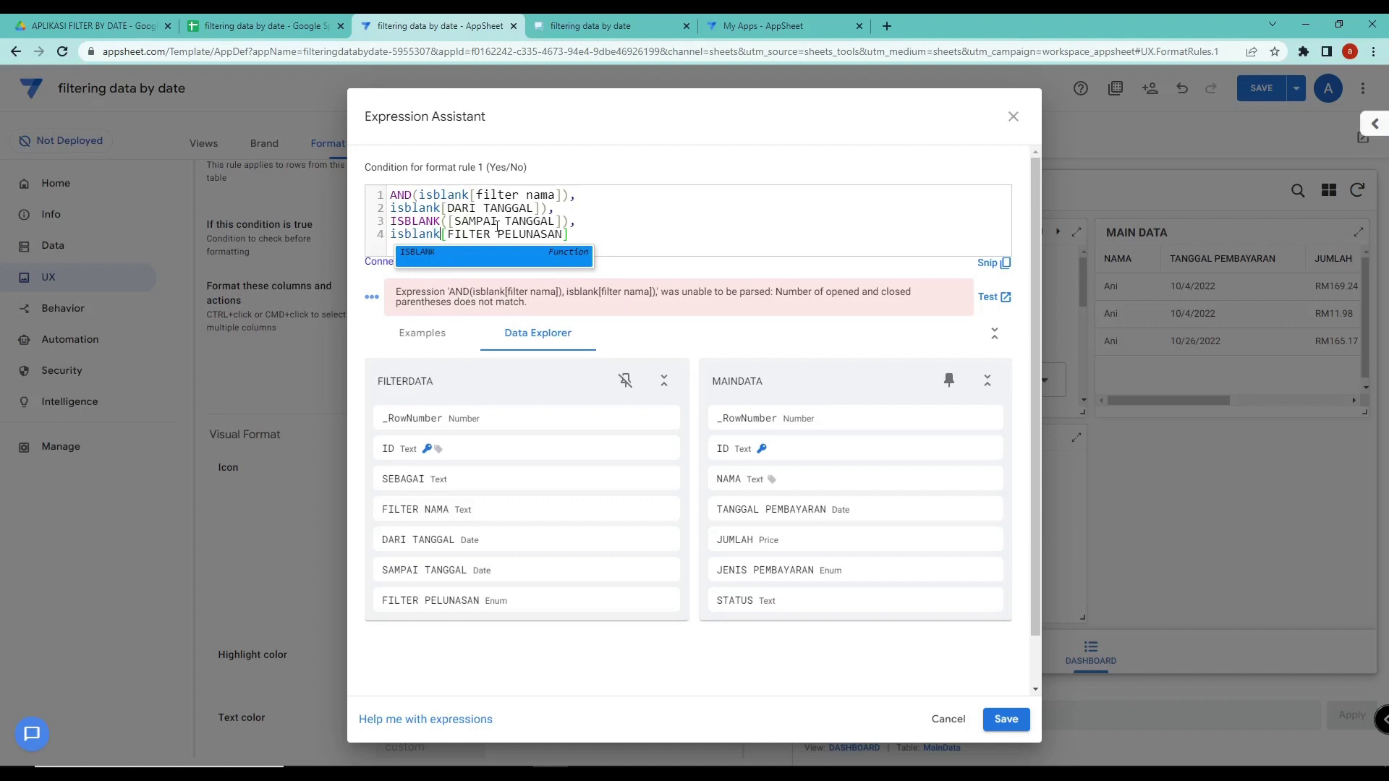
{"action": "type", "text": "("}
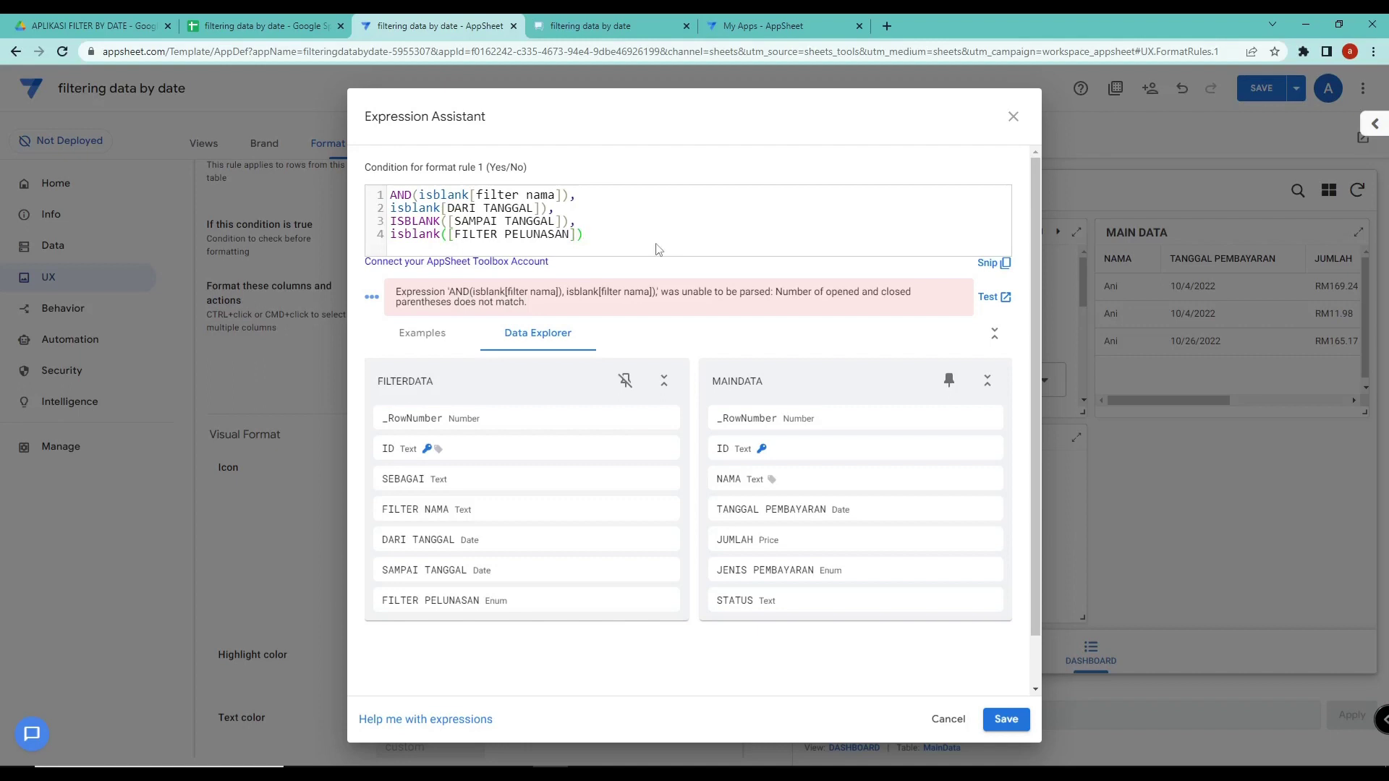
{"action": "type", "text": ")"}
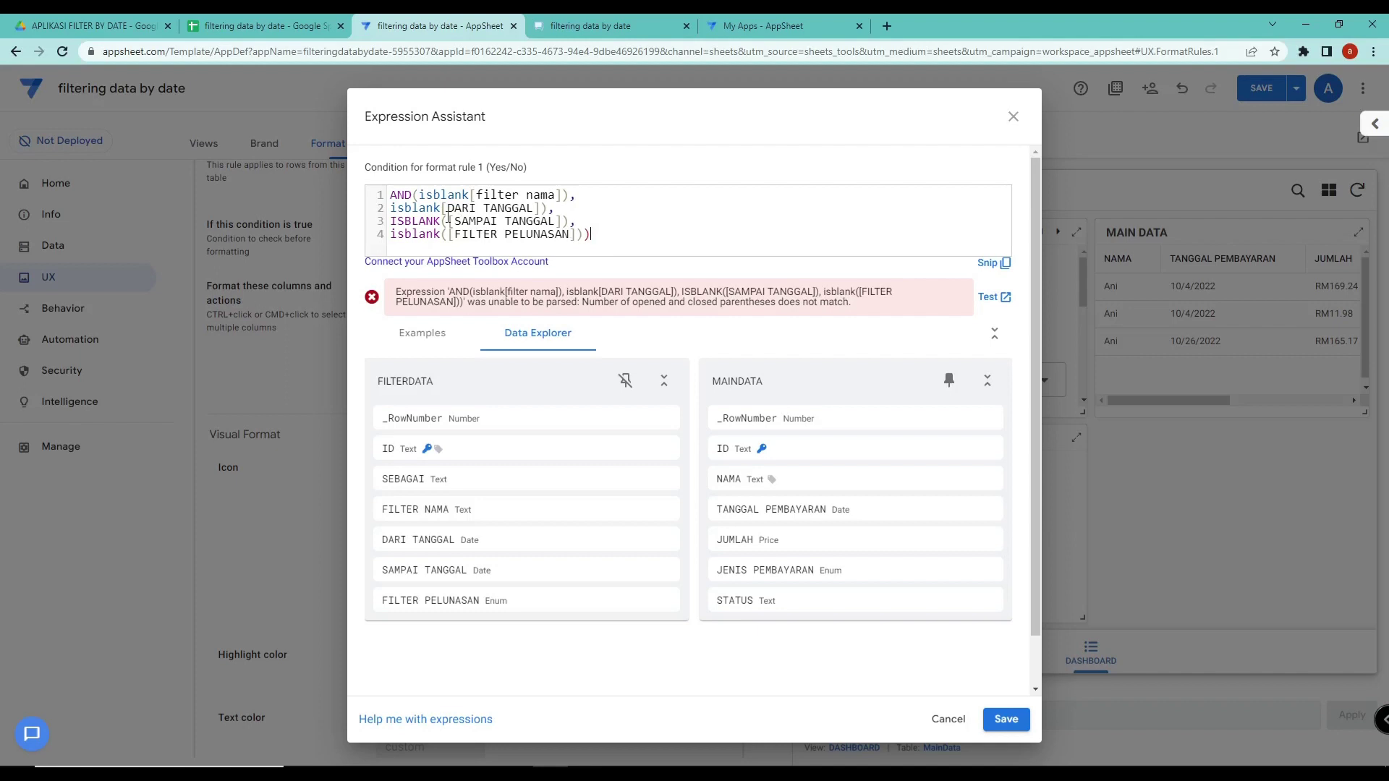
Insert the missing opening parentheses before [DARI TANGGAL] and [filter nama], then save the condition and the app
{"action": "type", "text": "("}
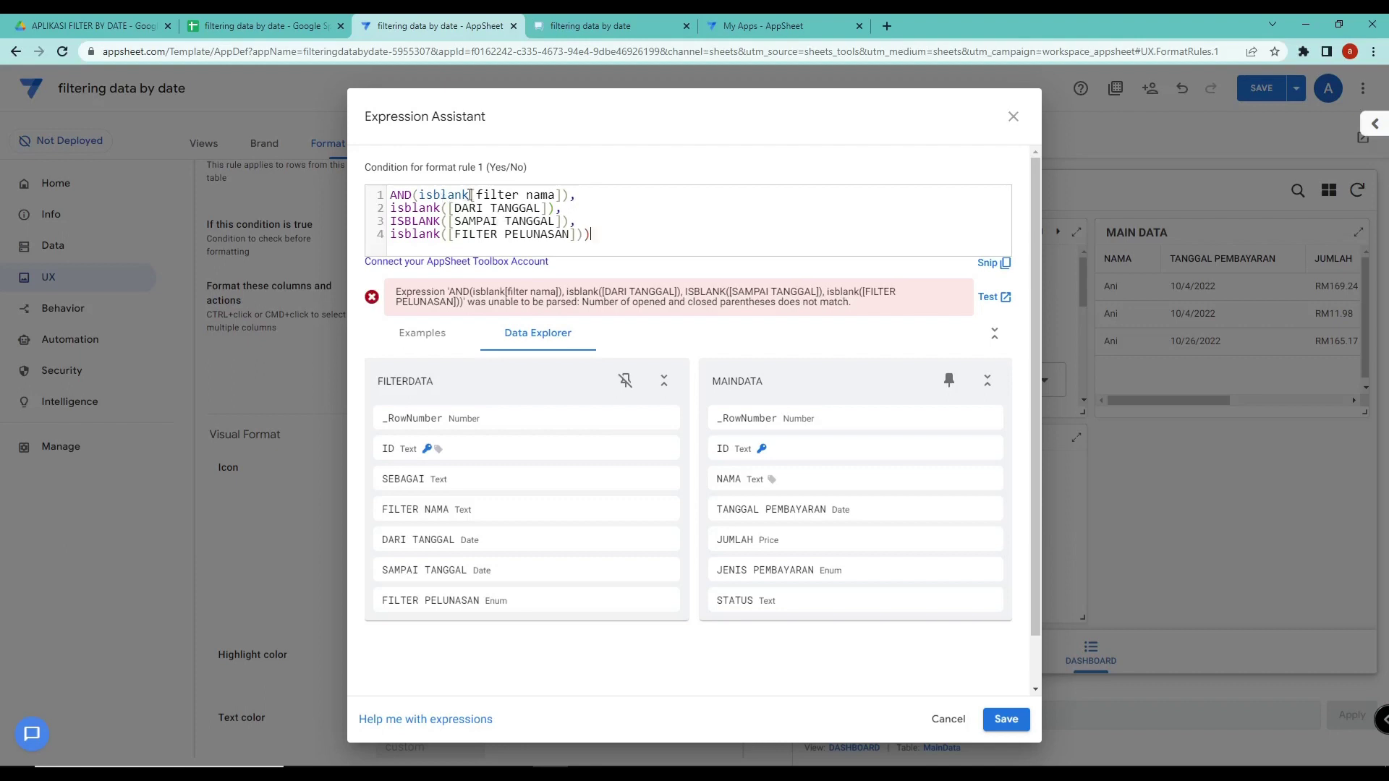
{"action": "type", "text": "("}
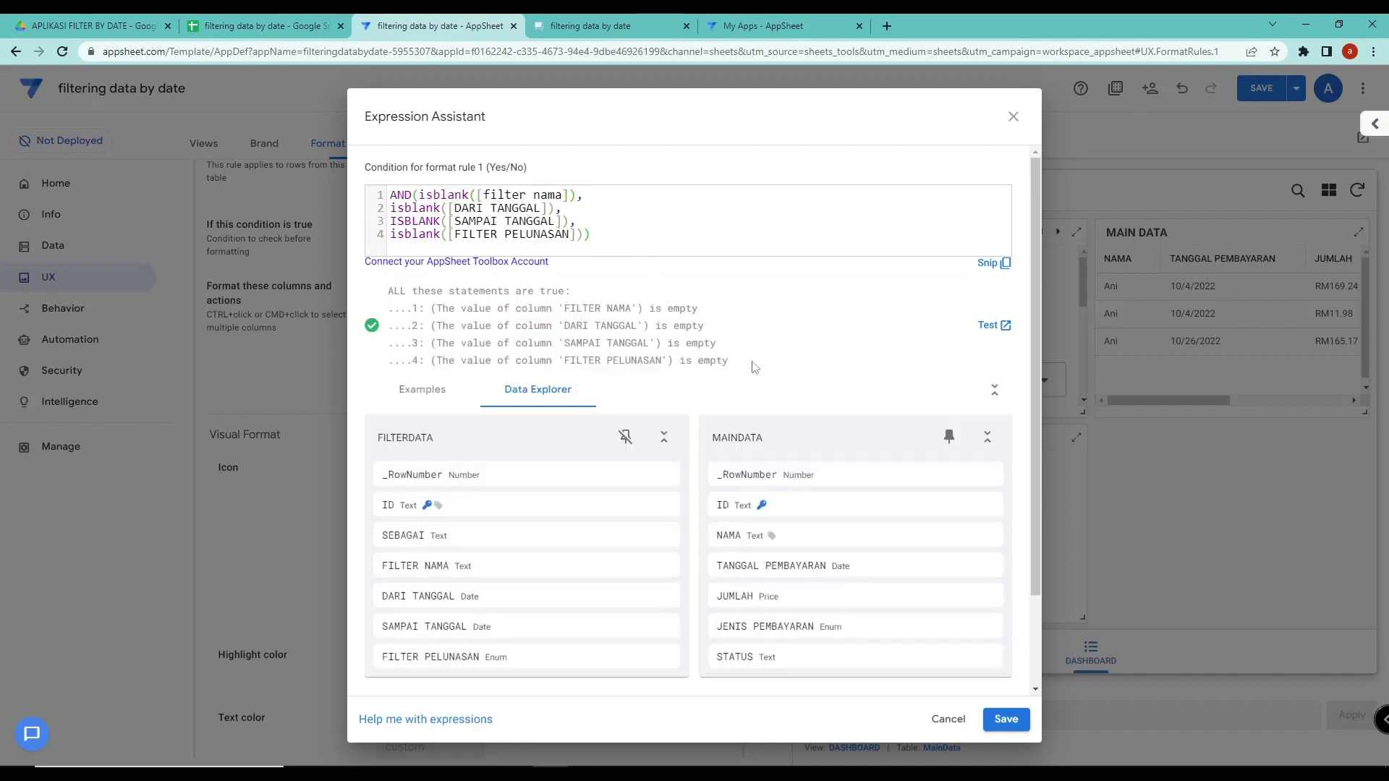
{"action": "left_click", "coordinate": [1005, 719]}
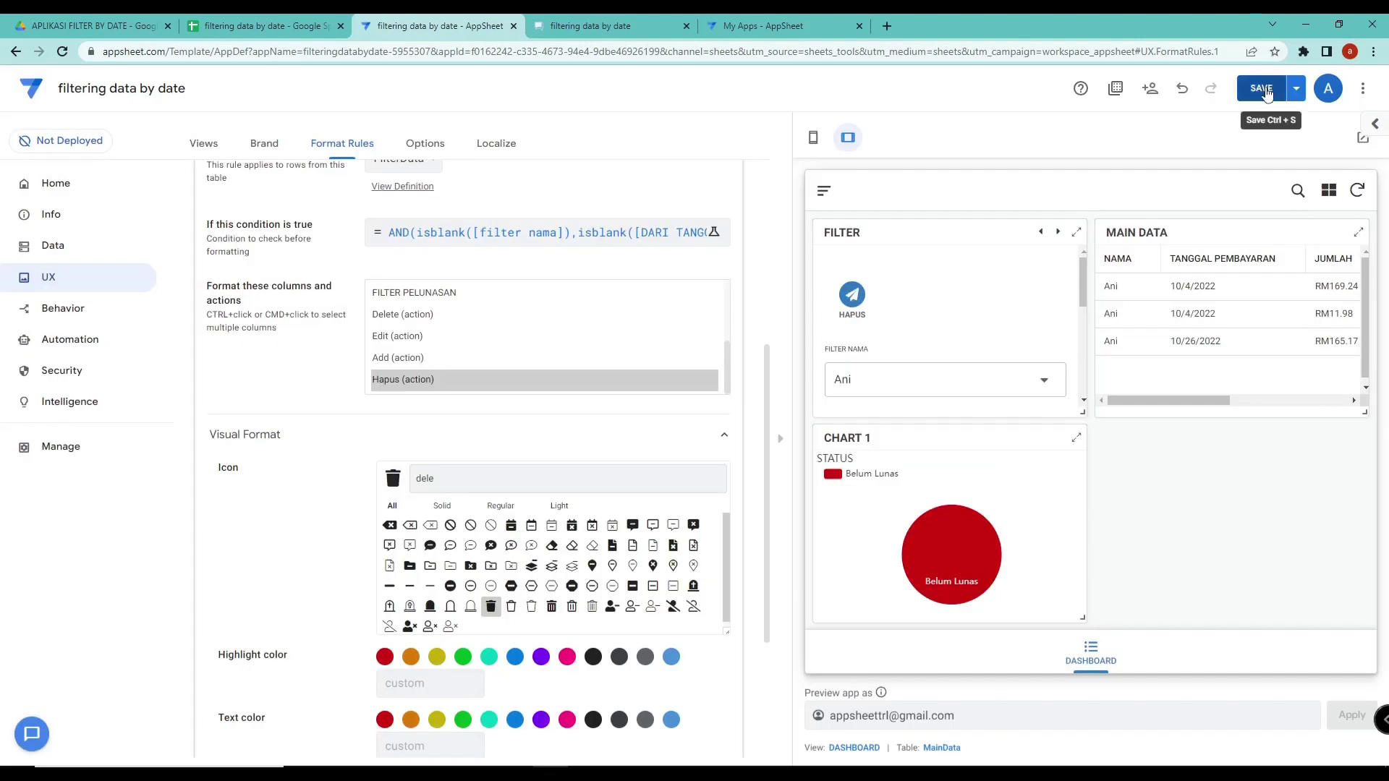
{"action": "left_click", "coordinate": [1264, 90]}
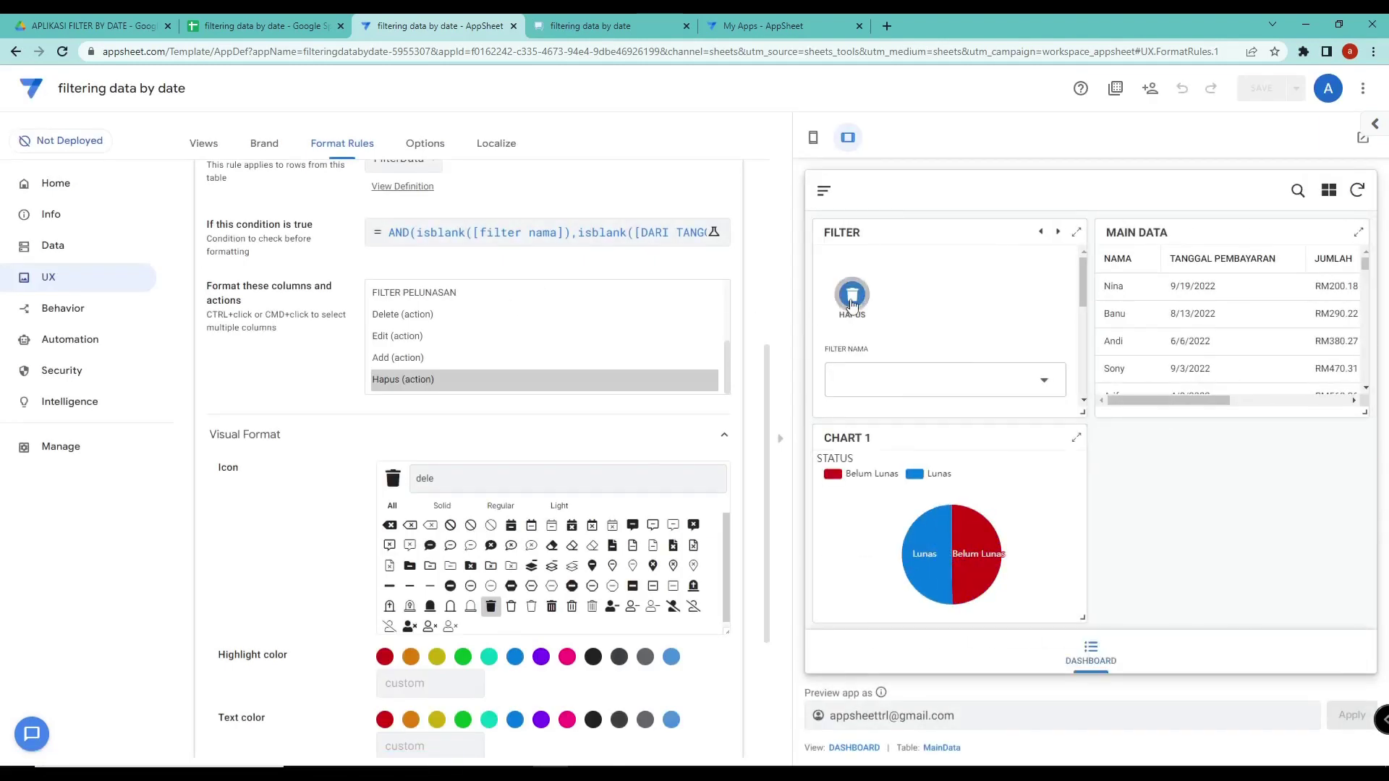
Filter the preview dashboard by the first listed name to check the icon of the Hapus action
{"action": "left_click", "coordinate": [993, 377]}
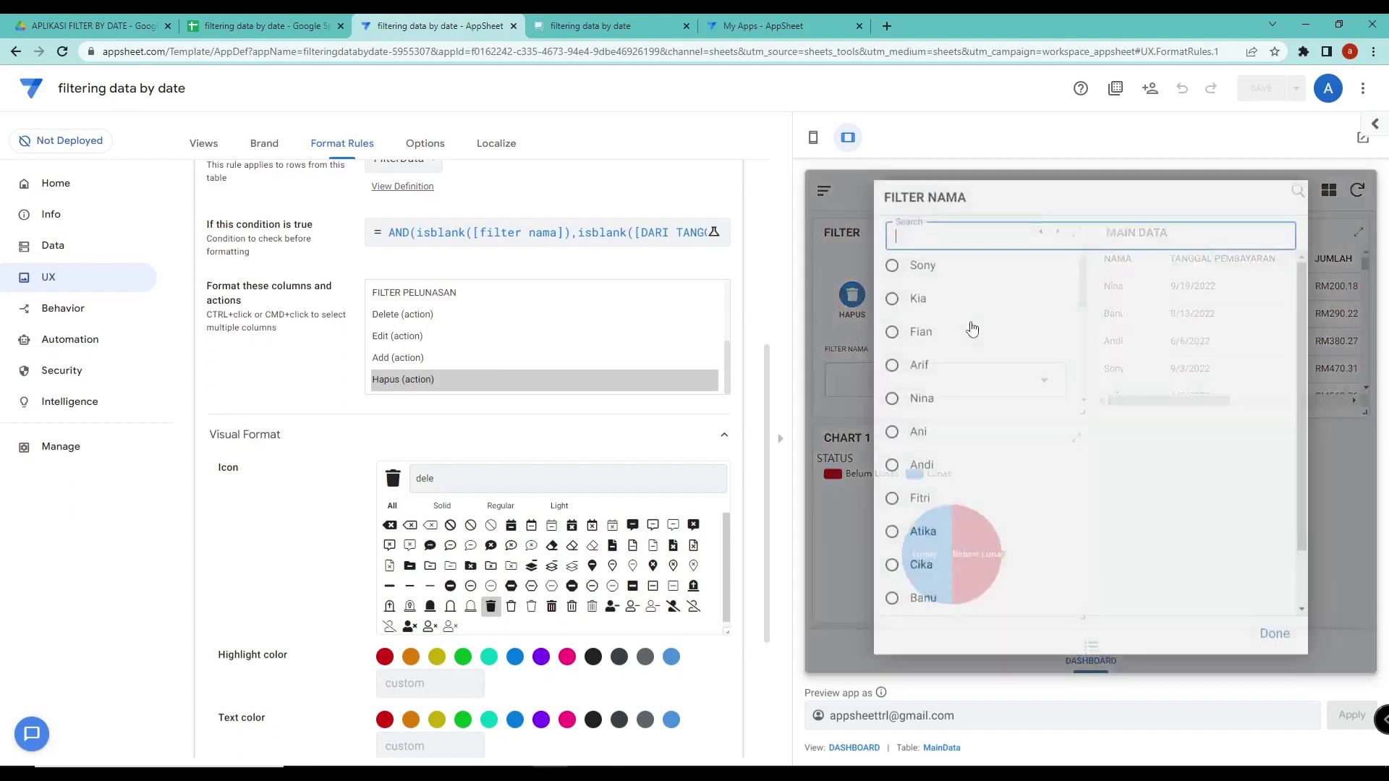
{"action": "left_click", "coordinate": [933, 269]}
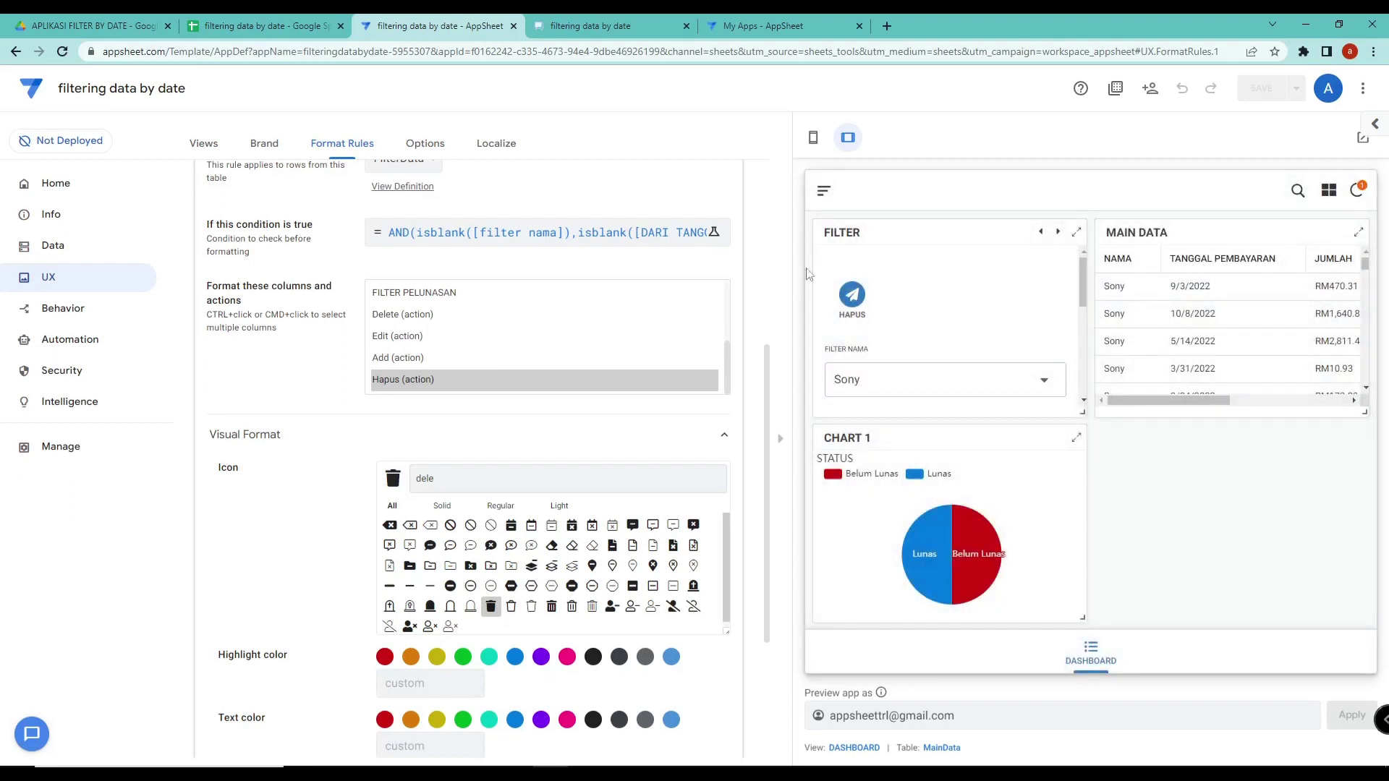
Duplicate format rule 1 of the FilterData table
{"action": "scroll", "coordinate": [593, 340], "scroll_direction": "up", "scroll_amount": 3}
{"action": "scroll", "coordinate": [593, 340], "scroll_direction": "down", "scroll_amount": 3}
{"action": "scroll", "coordinate": [326, 281], "scroll_direction": "up", "scroll_amount": 3}
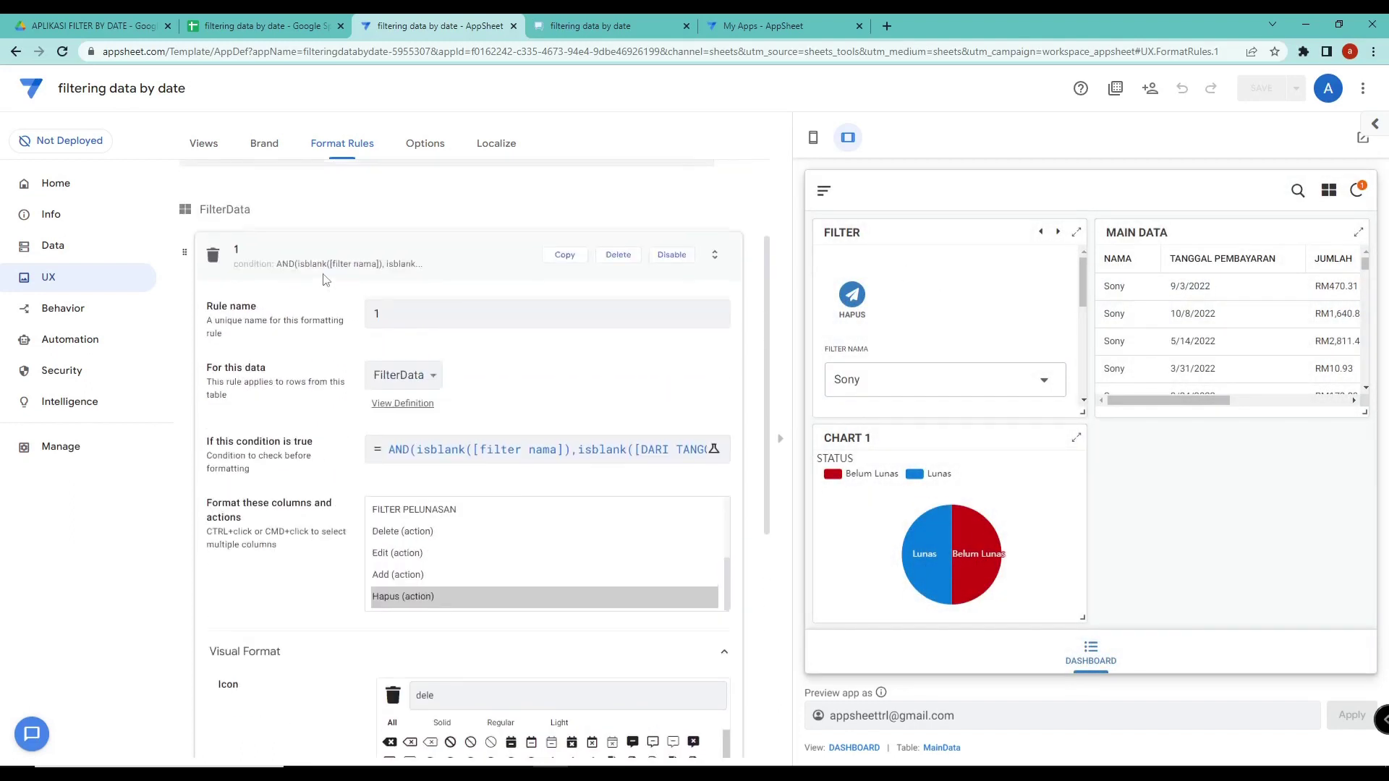
{"action": "left_click", "coordinate": [576, 257]}
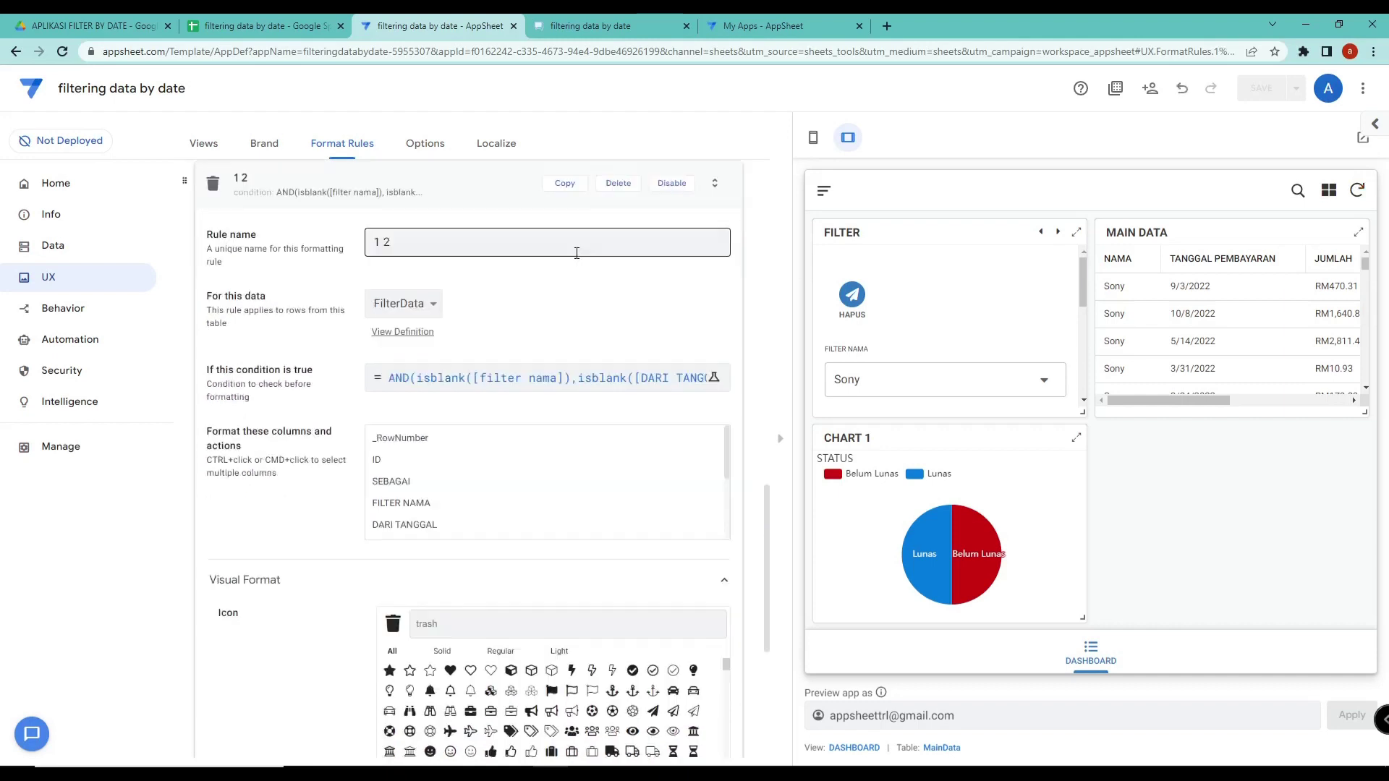
In the copied rule's condition, change the filter nama and DARI TANGGAL checks to isnotblank
{"action": "left_click", "coordinate": [463, 377]}
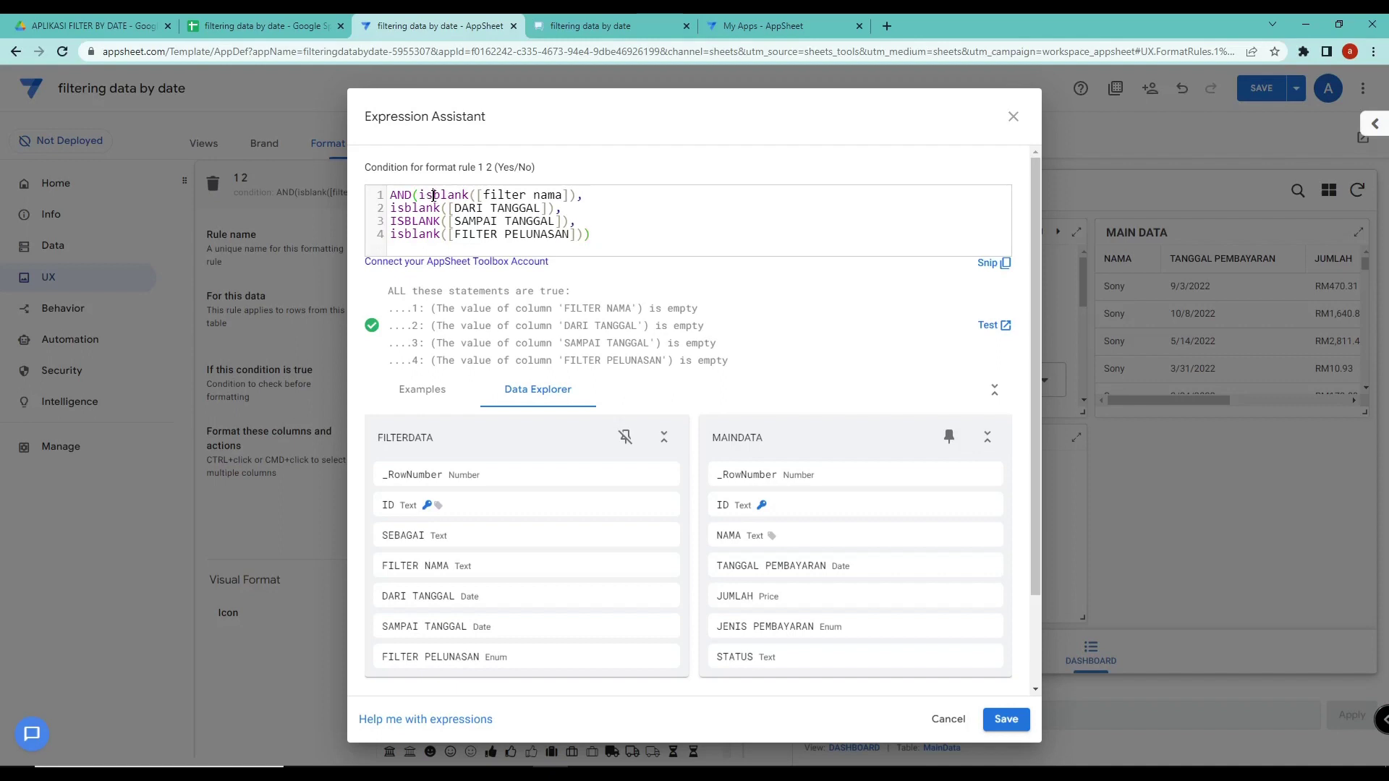
{"action": "left_click", "coordinate": [434, 196]}
{"action": "type", "text": "not"}
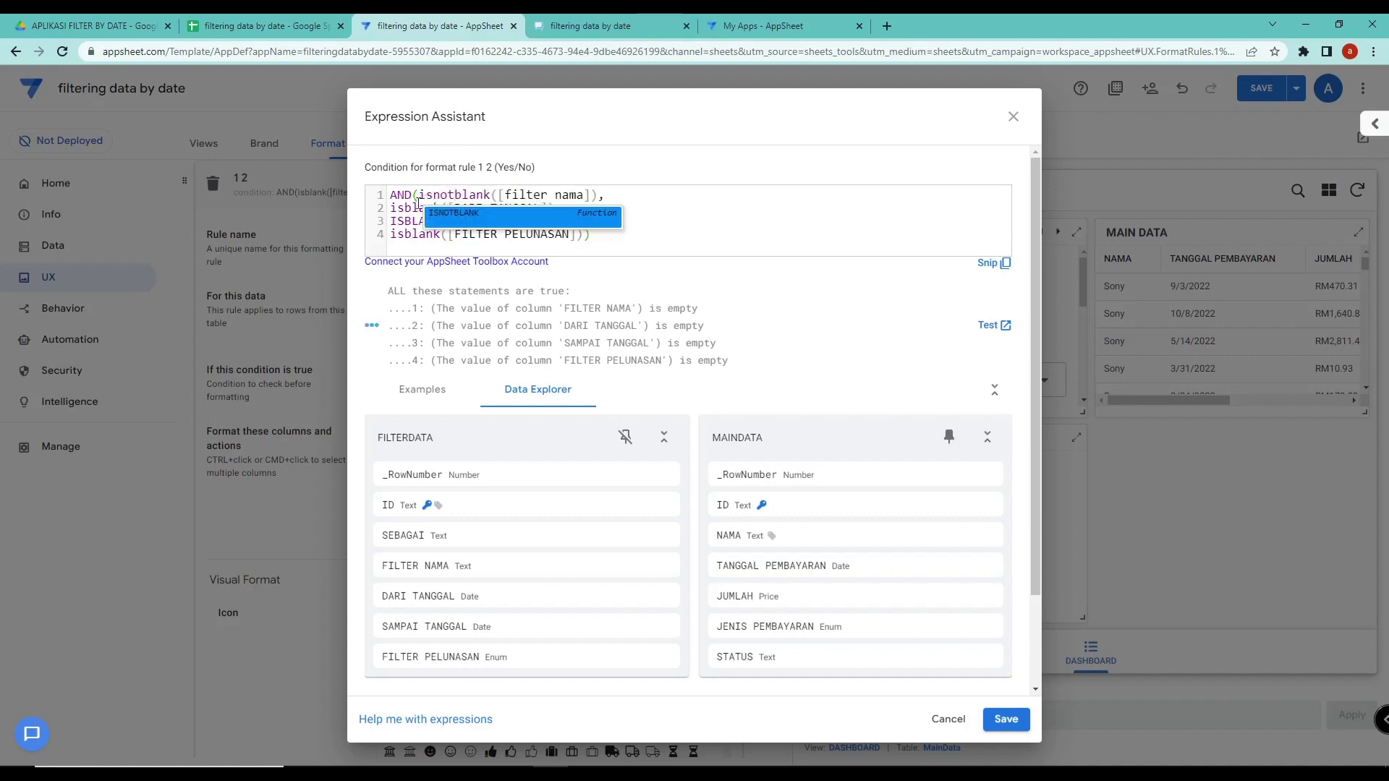
{"action": "left_click", "coordinate": [409, 209]}
{"action": "type", "text": "not"}
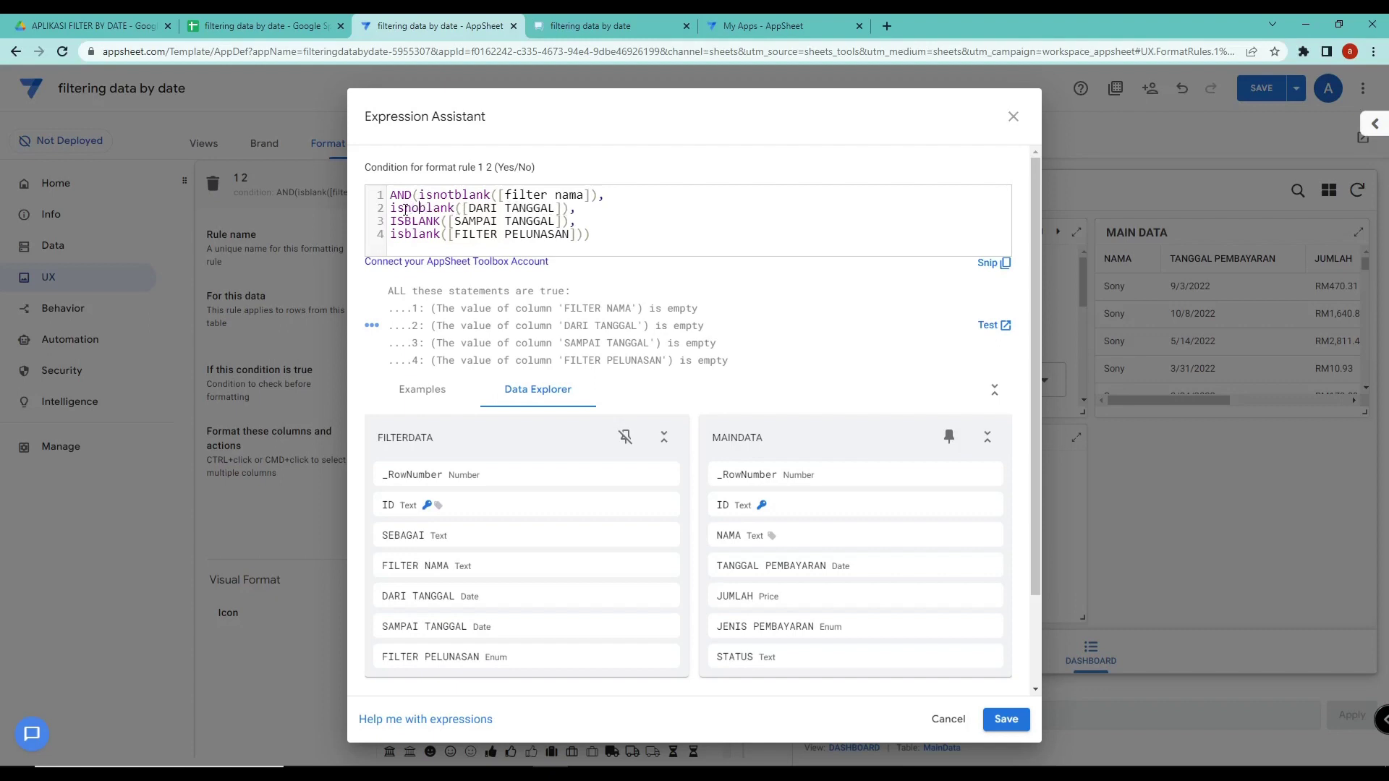
Change the SAMPAI TANGGAL and FILTER PELUNASAN checks to isnotblank and save the condition
{"action": "left_click", "coordinate": [403, 208]}
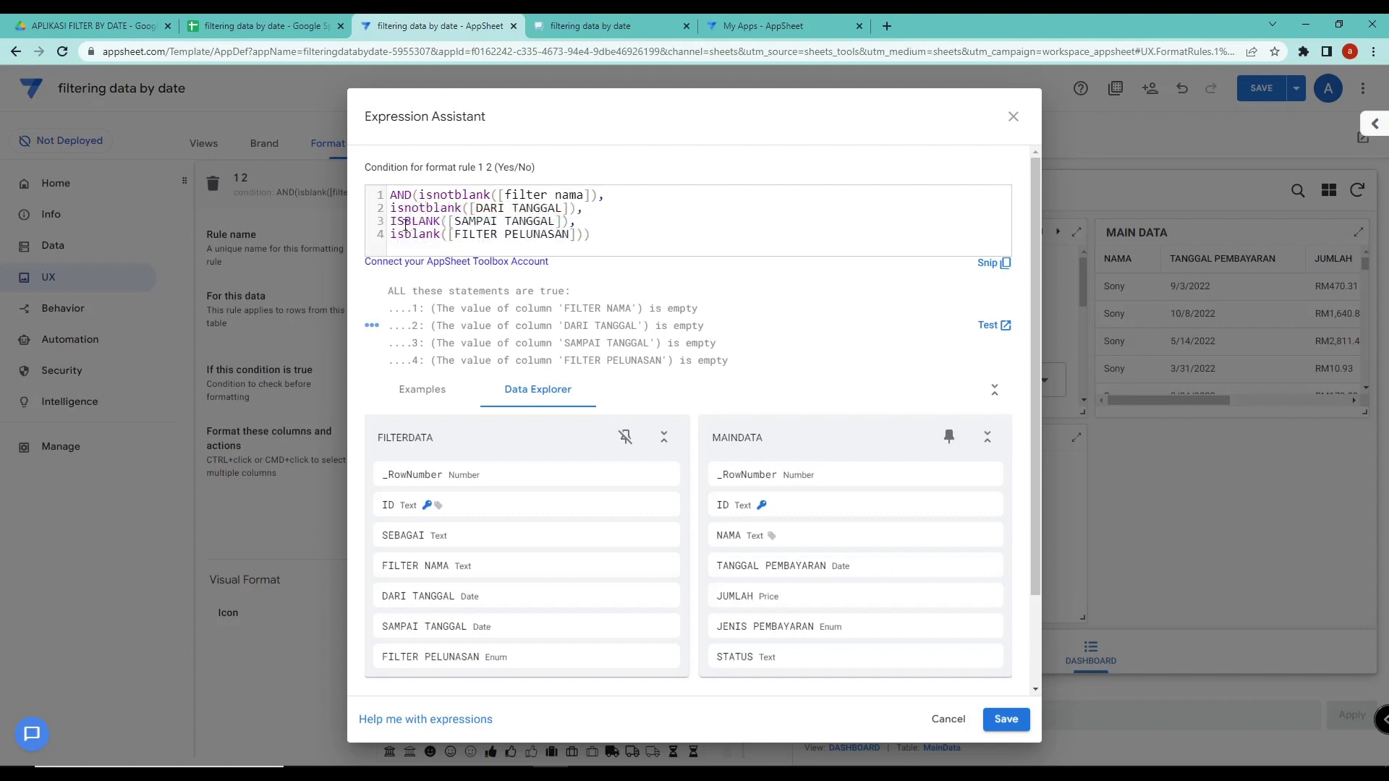
{"action": "type", "text": "not"}
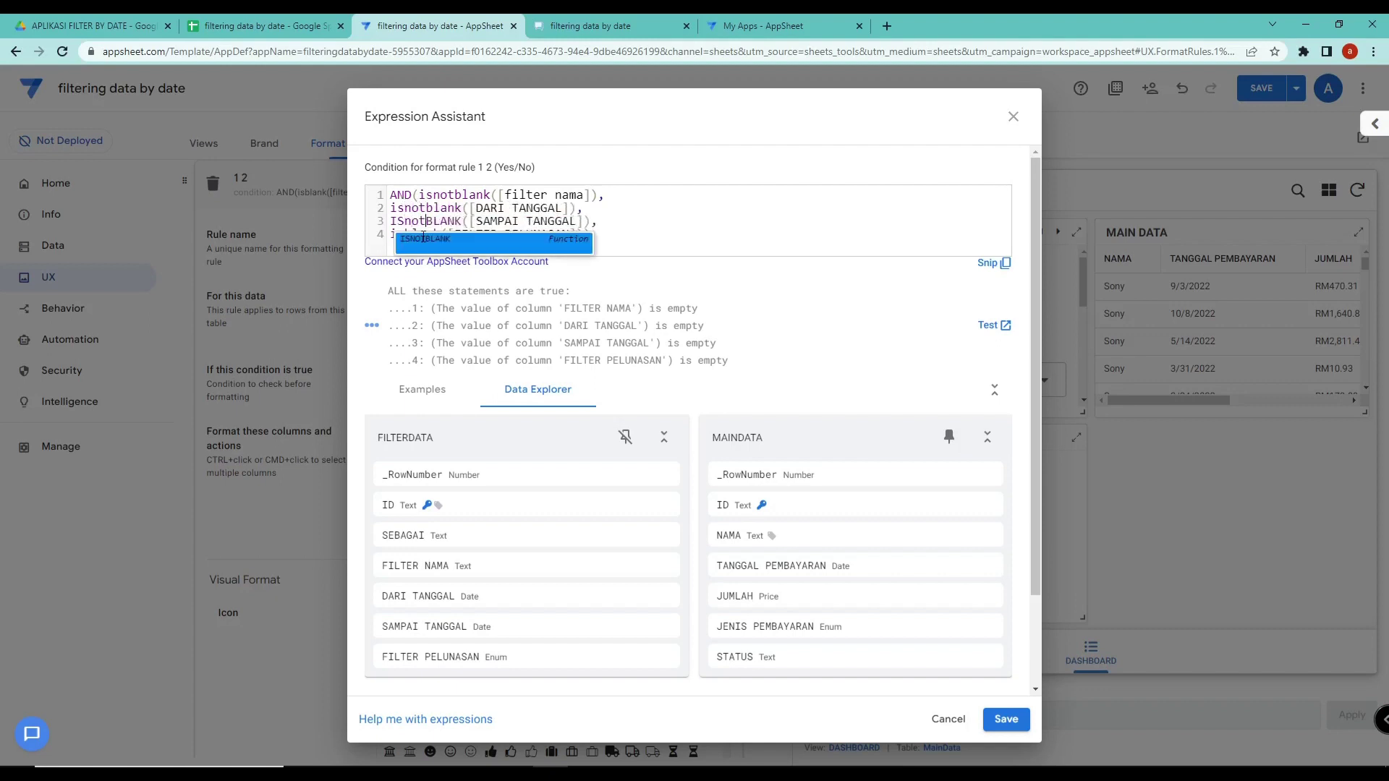
{"action": "left_click", "coordinate": [424, 243]}
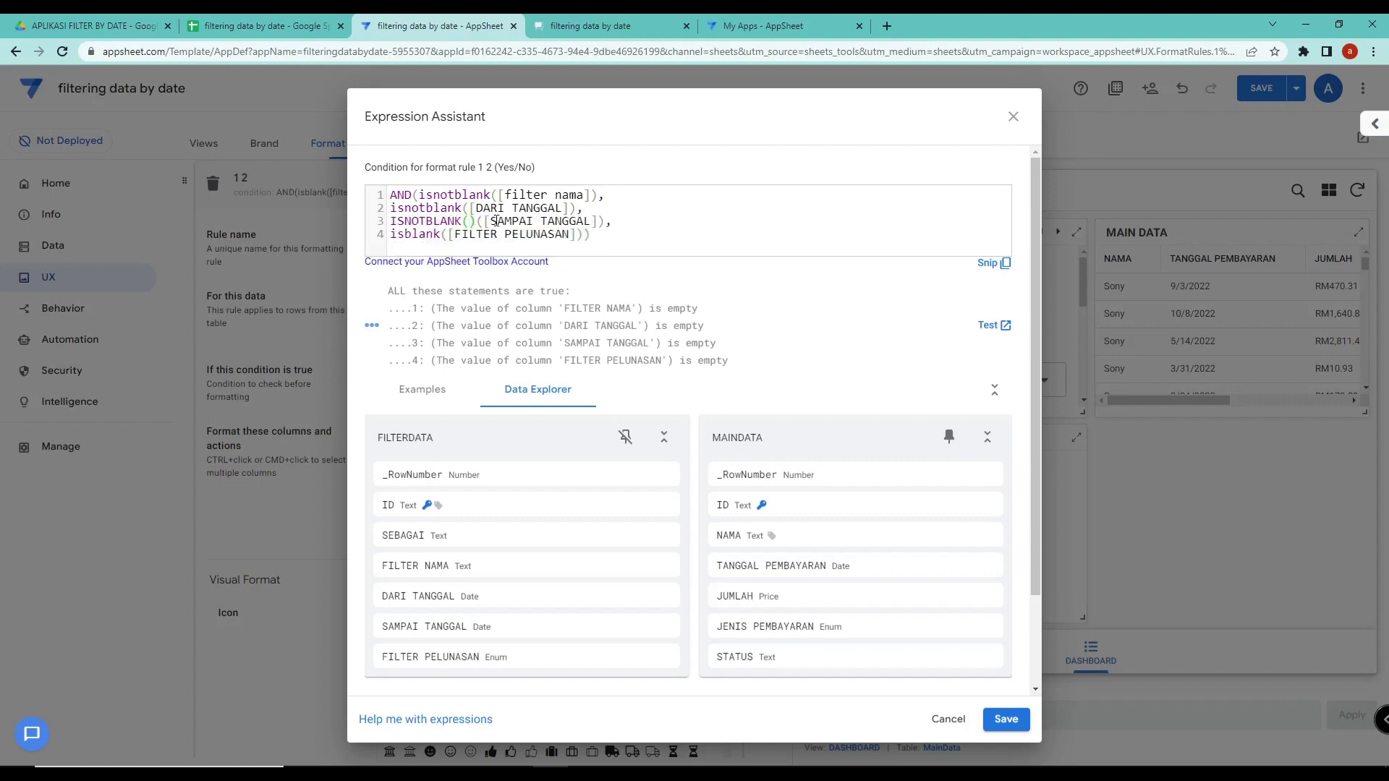
{"action": "left_click_drag", "start_coordinate": [477, 222], "coordinate": [463, 224]}
{"action": "key", "text": "BackSpace"}
{"action": "left_click", "coordinate": [406, 234]}
{"action": "type", "text": "not"}
{"action": "left_click", "coordinate": [422, 220]}
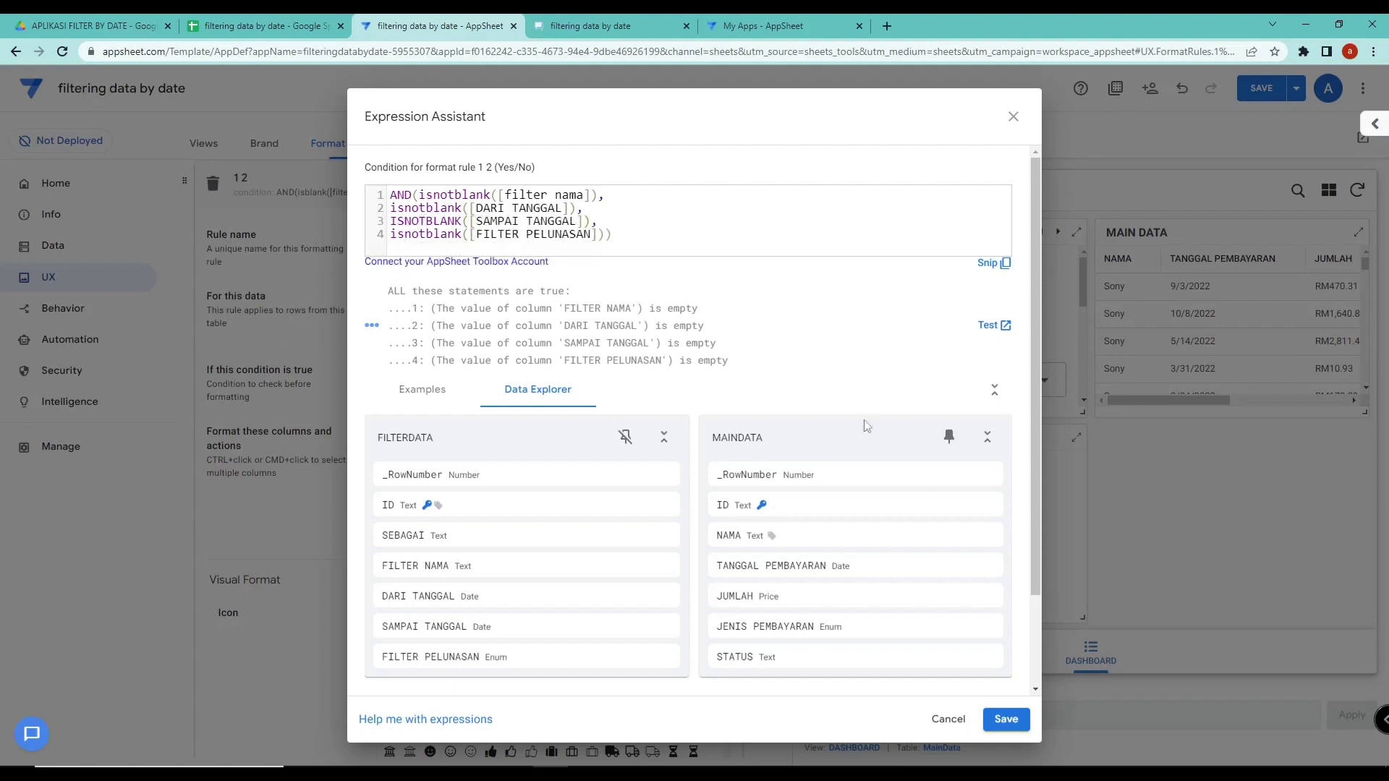
{"action": "left_click", "coordinate": [1023, 724]}
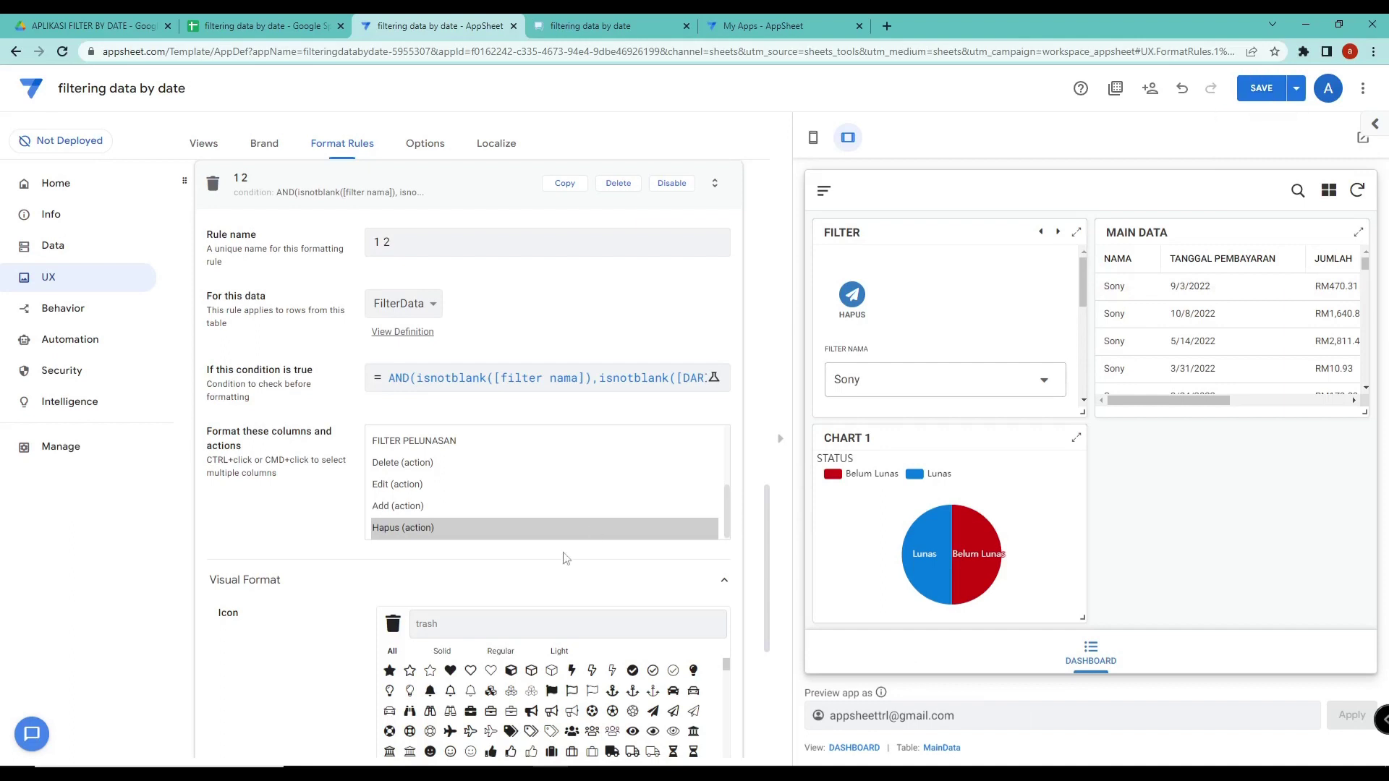
Set the copied rule's highlight and text colors to the grey minorText for the Hapus action and save the app
{"action": "scroll", "coordinate": [534, 615], "scroll_direction": "down", "scroll_amount": 2}
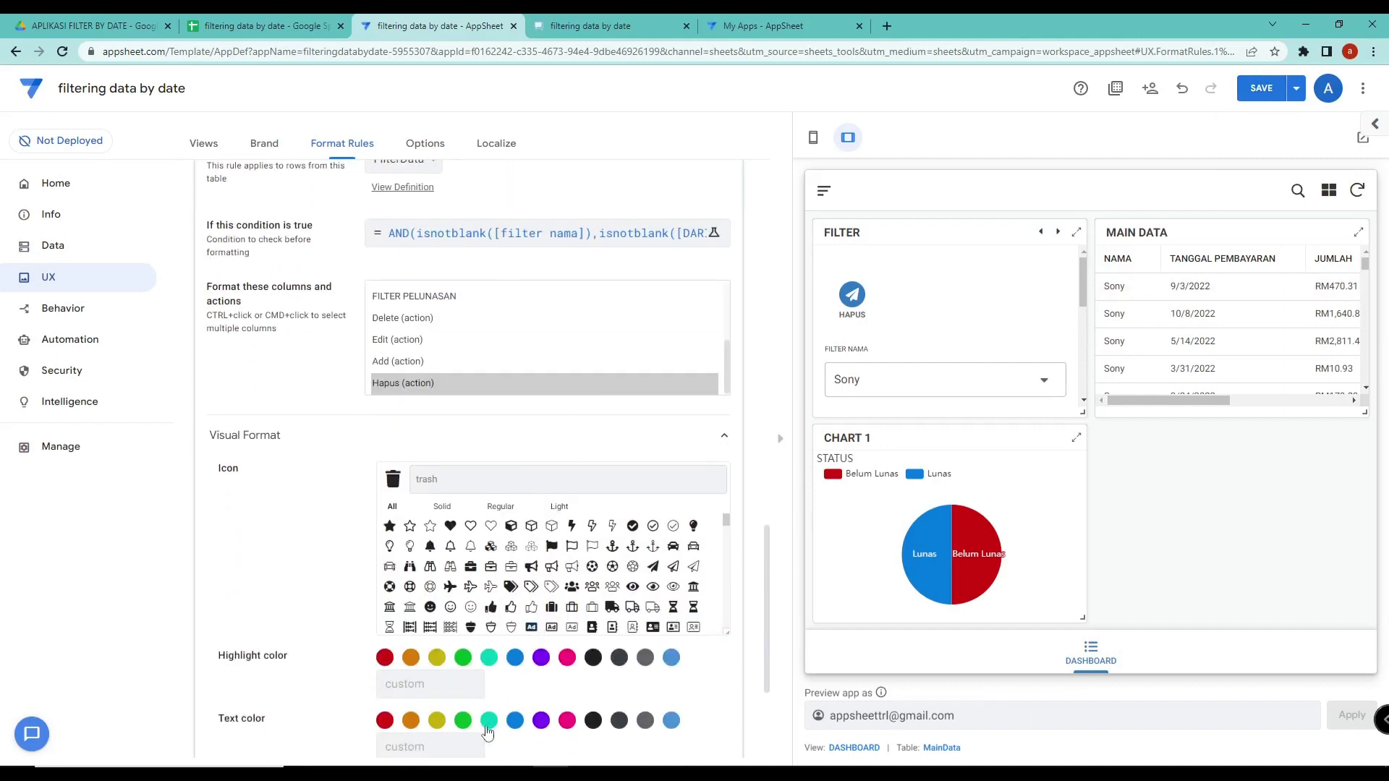
{"action": "left_click", "coordinate": [645, 721]}
{"action": "left_click", "coordinate": [645, 659]}
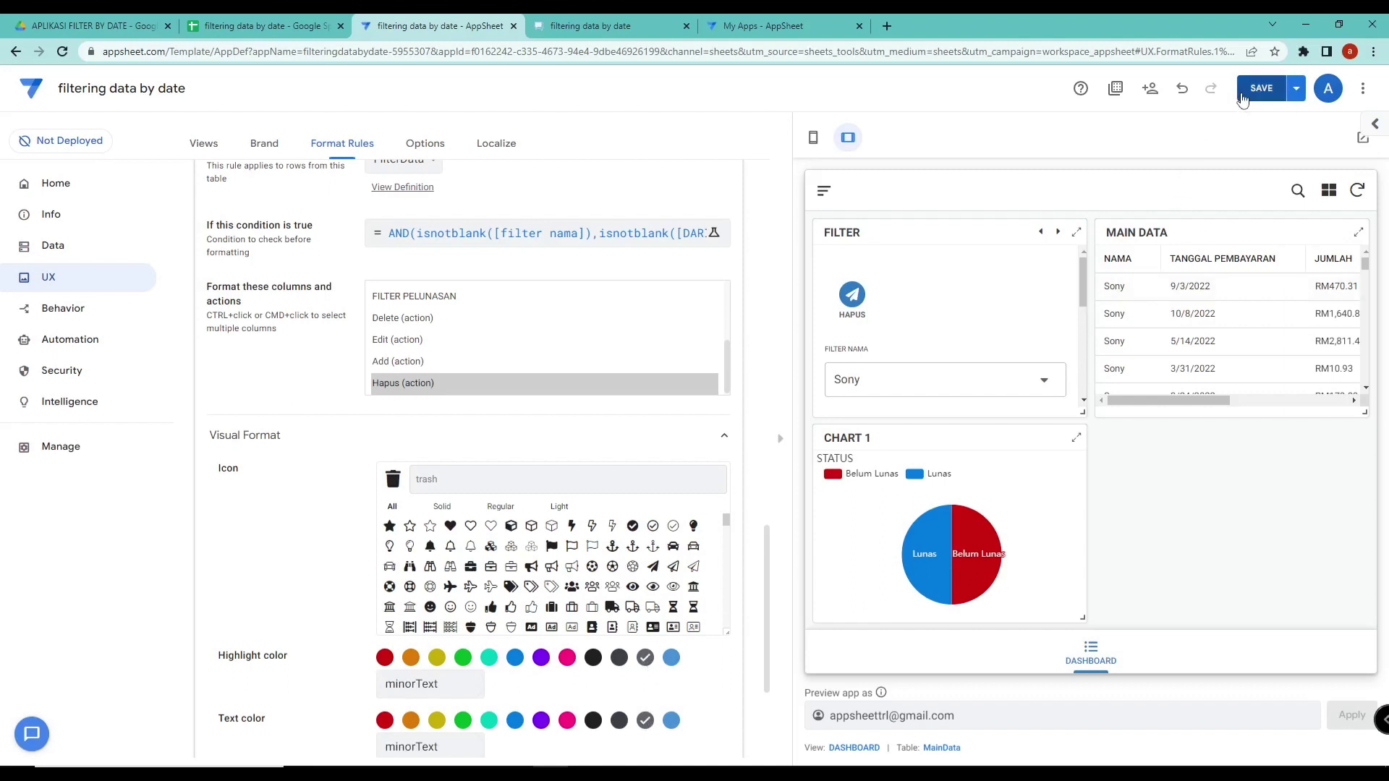
{"action": "left_click", "coordinate": [405, 386]}
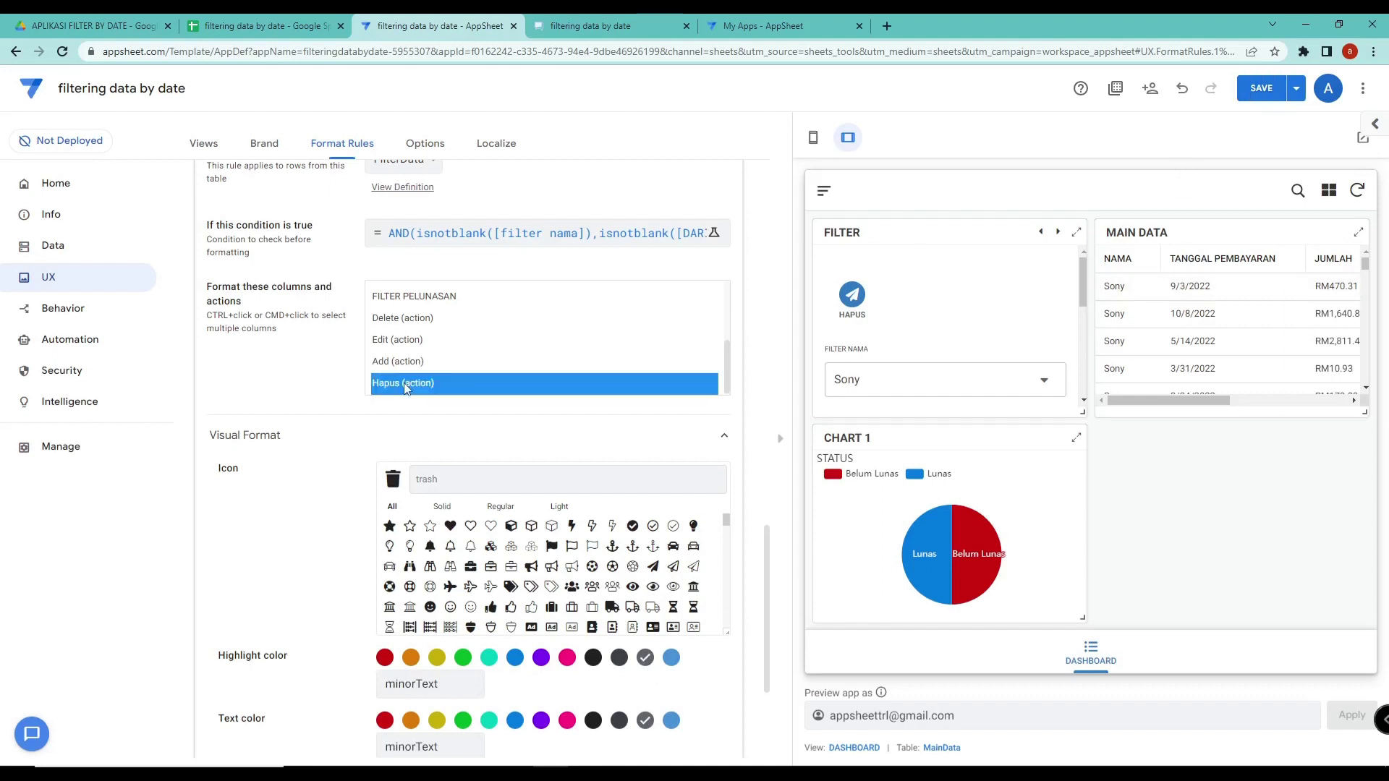
{"action": "left_click", "coordinate": [1241, 96]}
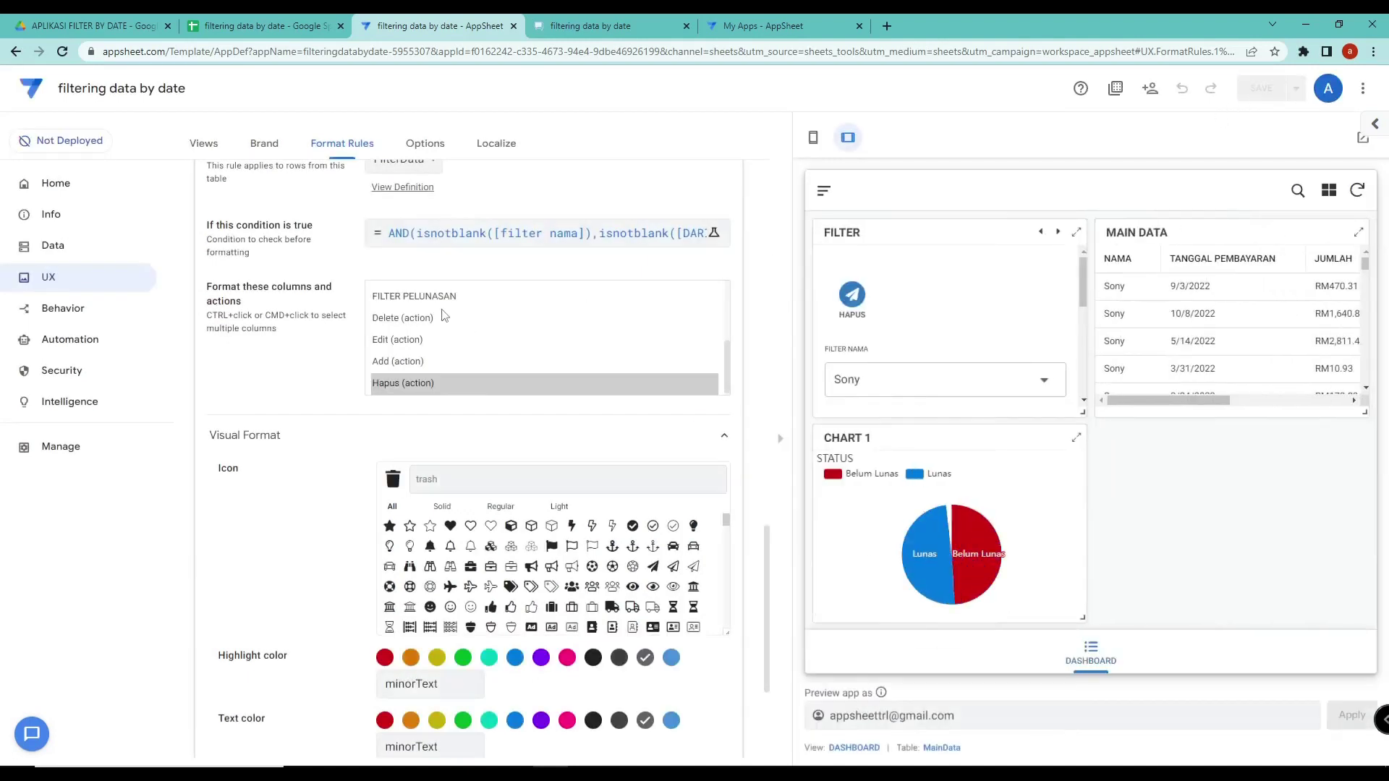
Replace AND with or in the condition of format rule 1 2, and save the condition and the app
{"action": "scroll", "coordinate": [444, 314], "scroll_direction": "up", "scroll_amount": 1}
{"action": "left_click", "coordinate": [397, 233]}
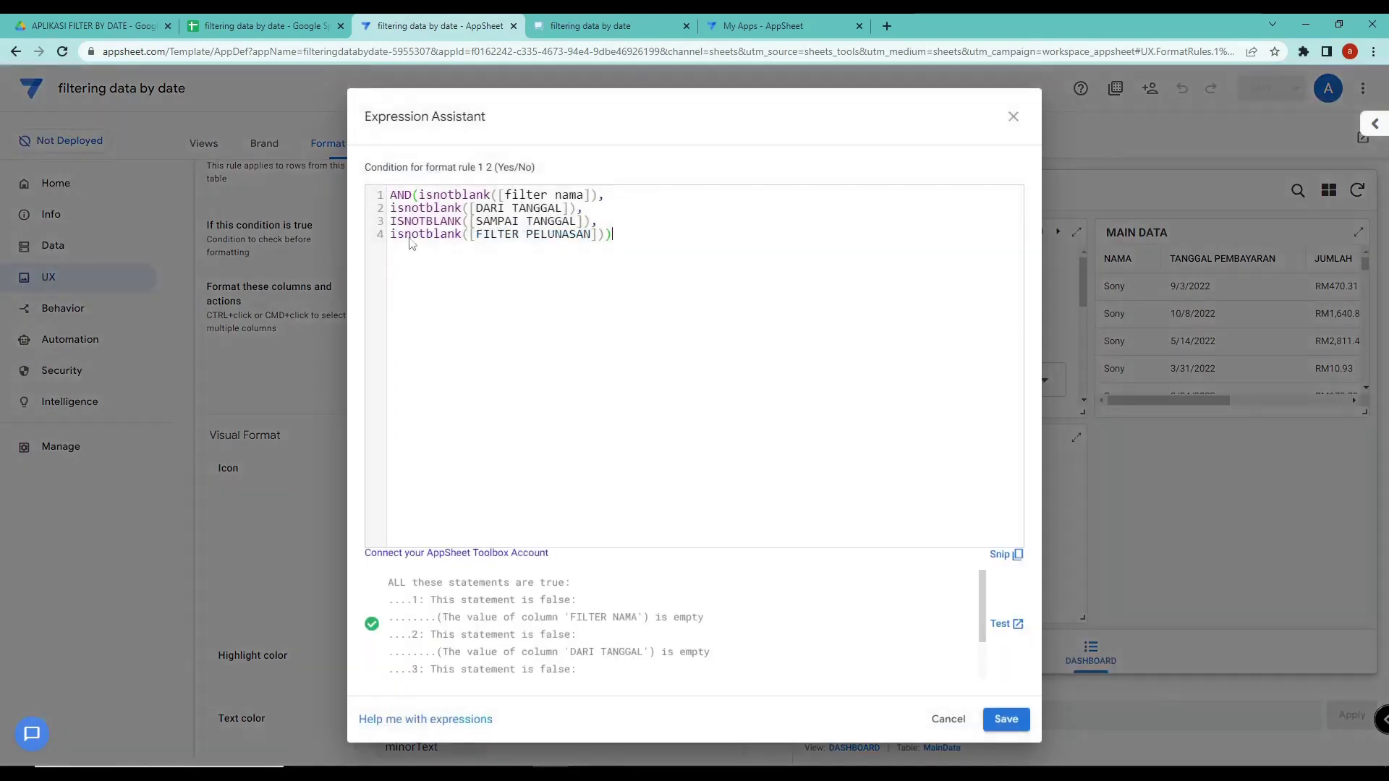
{"action": "type", "text": "or"}
{"action": "left_click", "coordinate": [711, 222]}
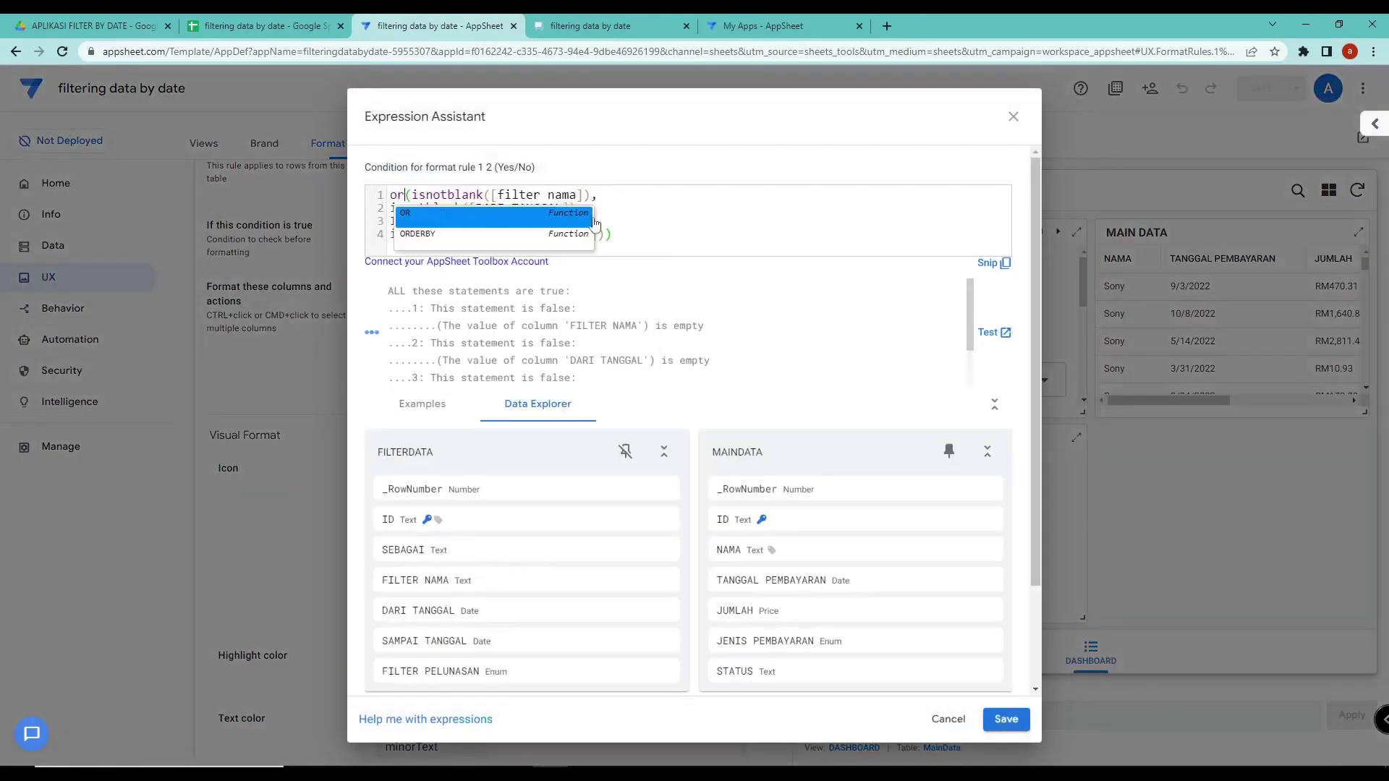
{"action": "left_click", "coordinate": [1005, 719]}
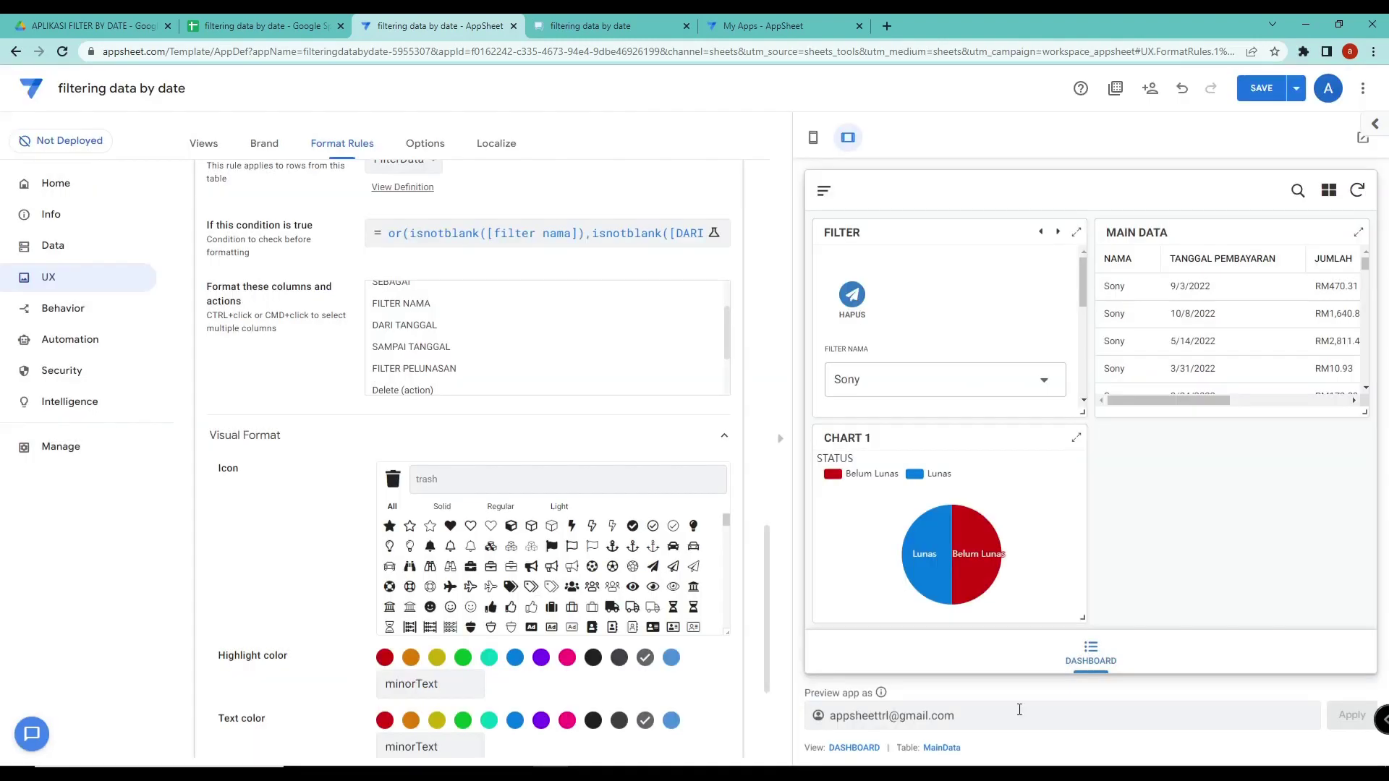
{"action": "left_click", "coordinate": [1272, 88]}
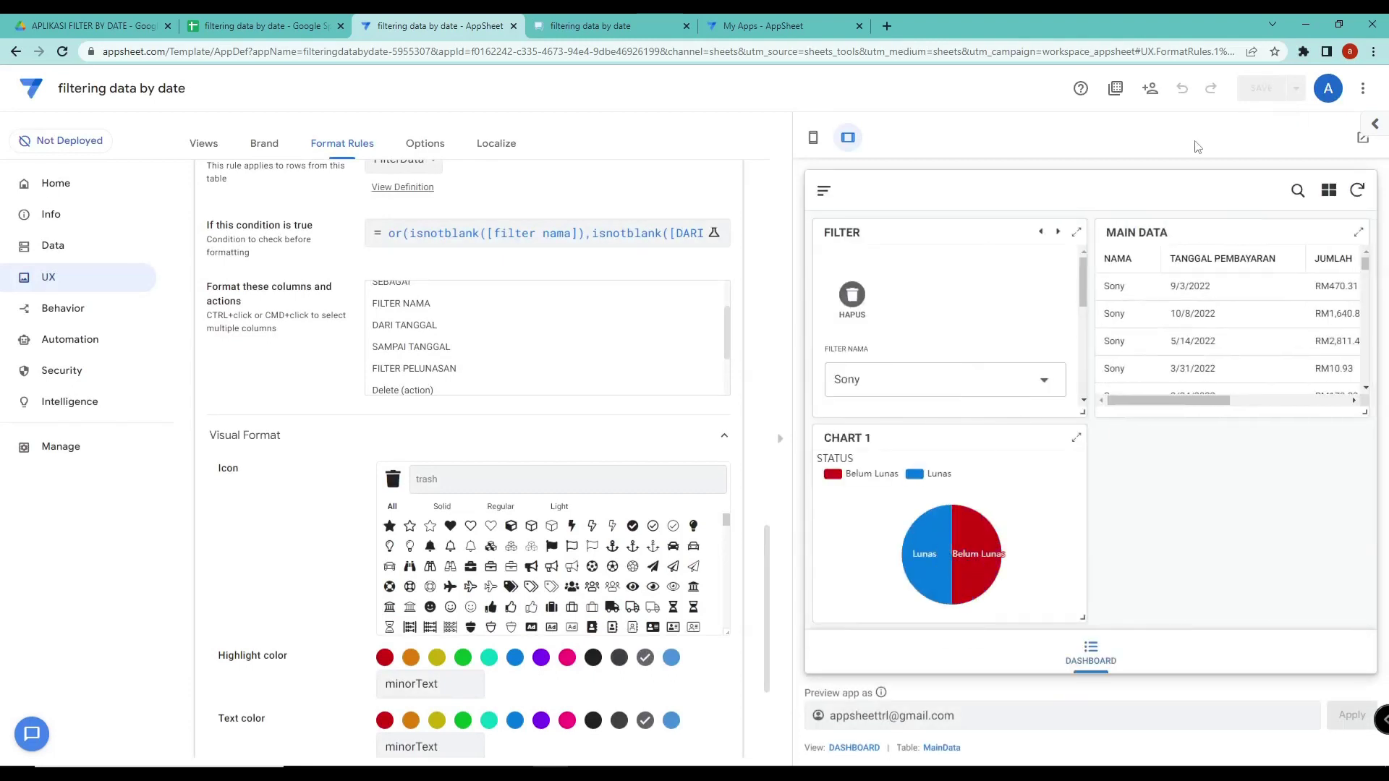
Clear the preview's filters with the Hapus action, and sync the dashboard open in the other browser tab
{"action": "left_click", "coordinate": [852, 295]}
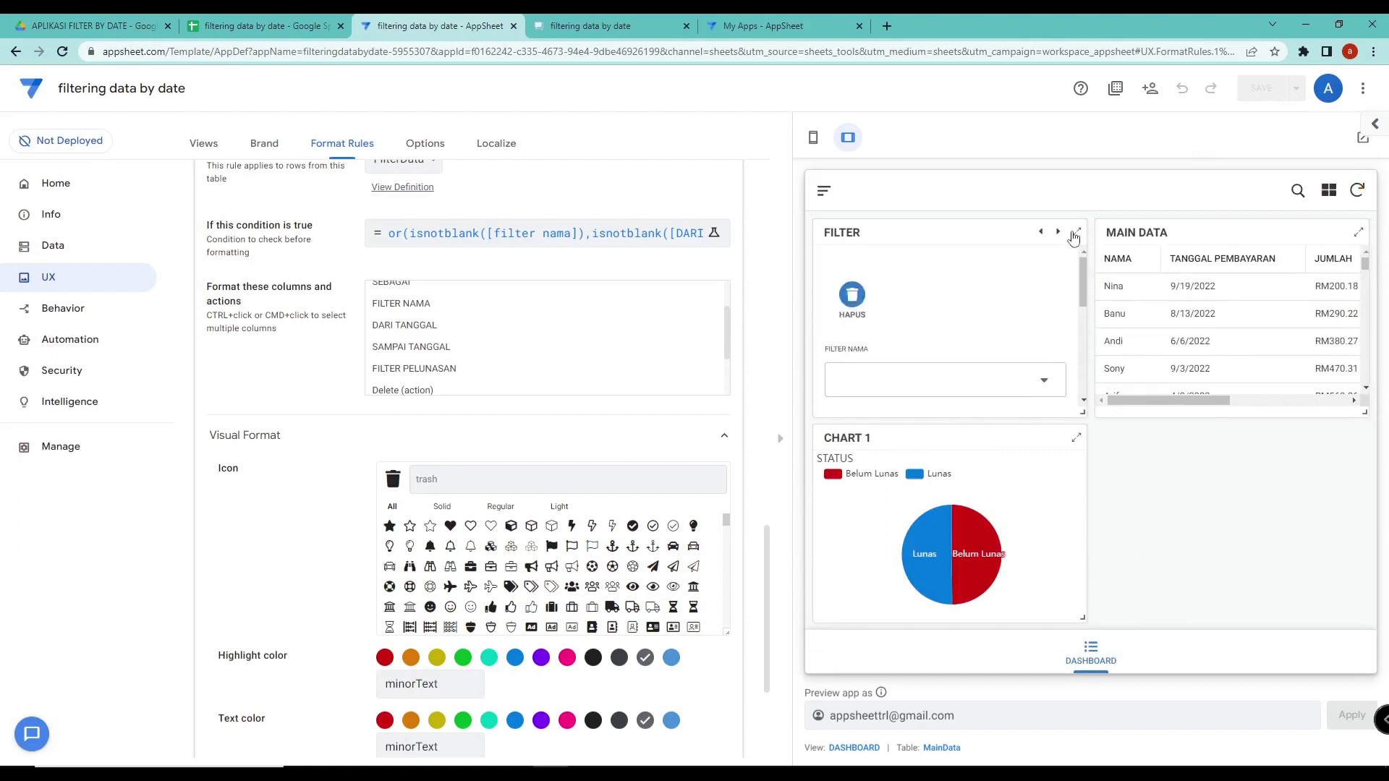
{"action": "left_click", "coordinate": [590, 26]}
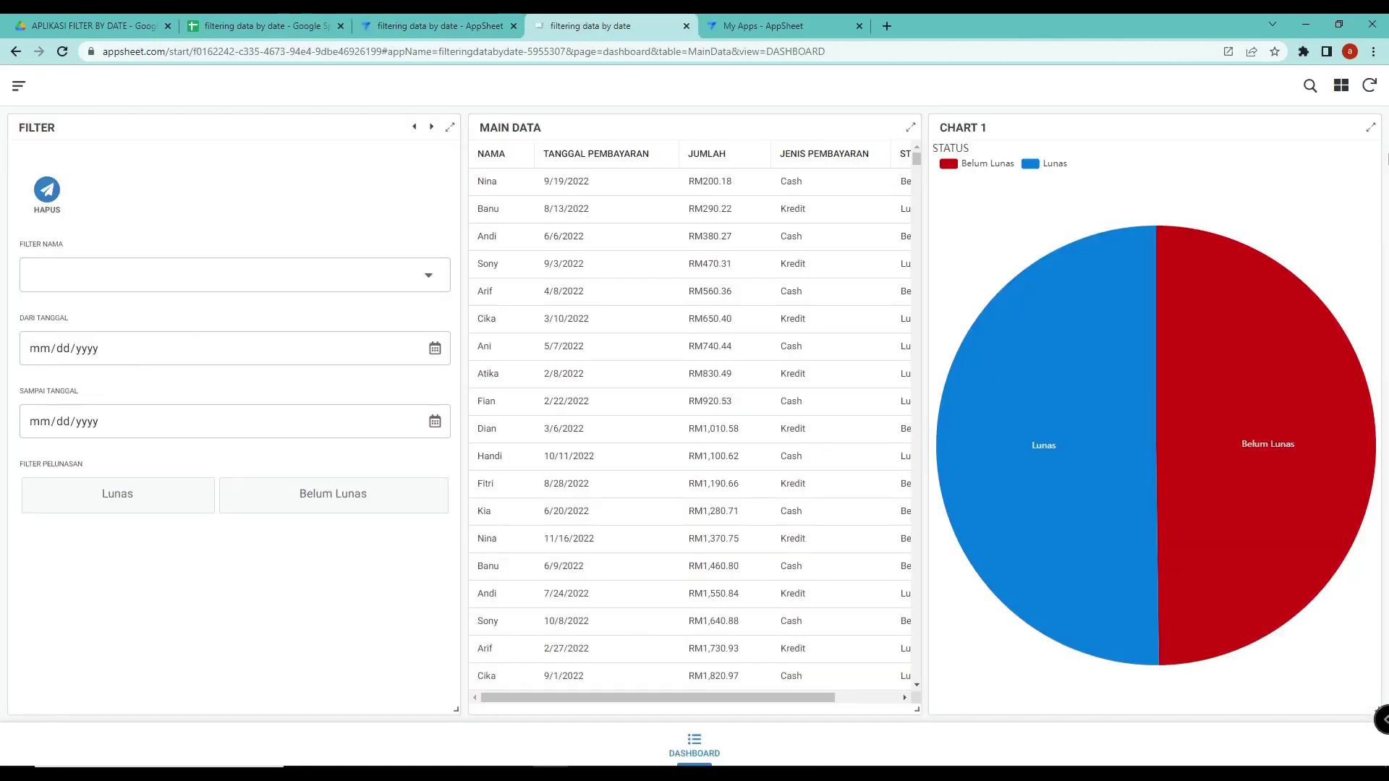
{"action": "left_click", "coordinate": [1372, 86]}
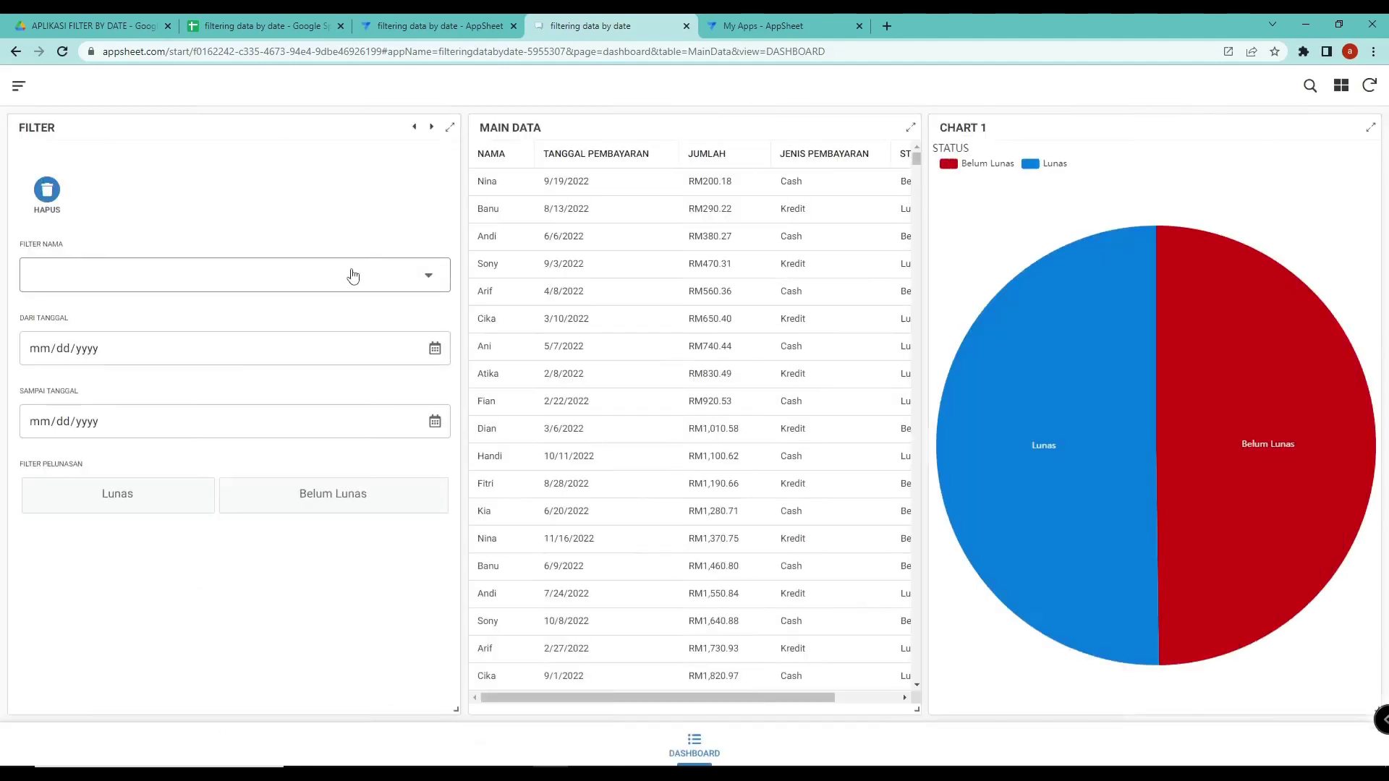
Test the Hapus action in the full-screen dashboard by filtering on the first listed name and clearing the filter
{"action": "left_click", "coordinate": [101, 275]}
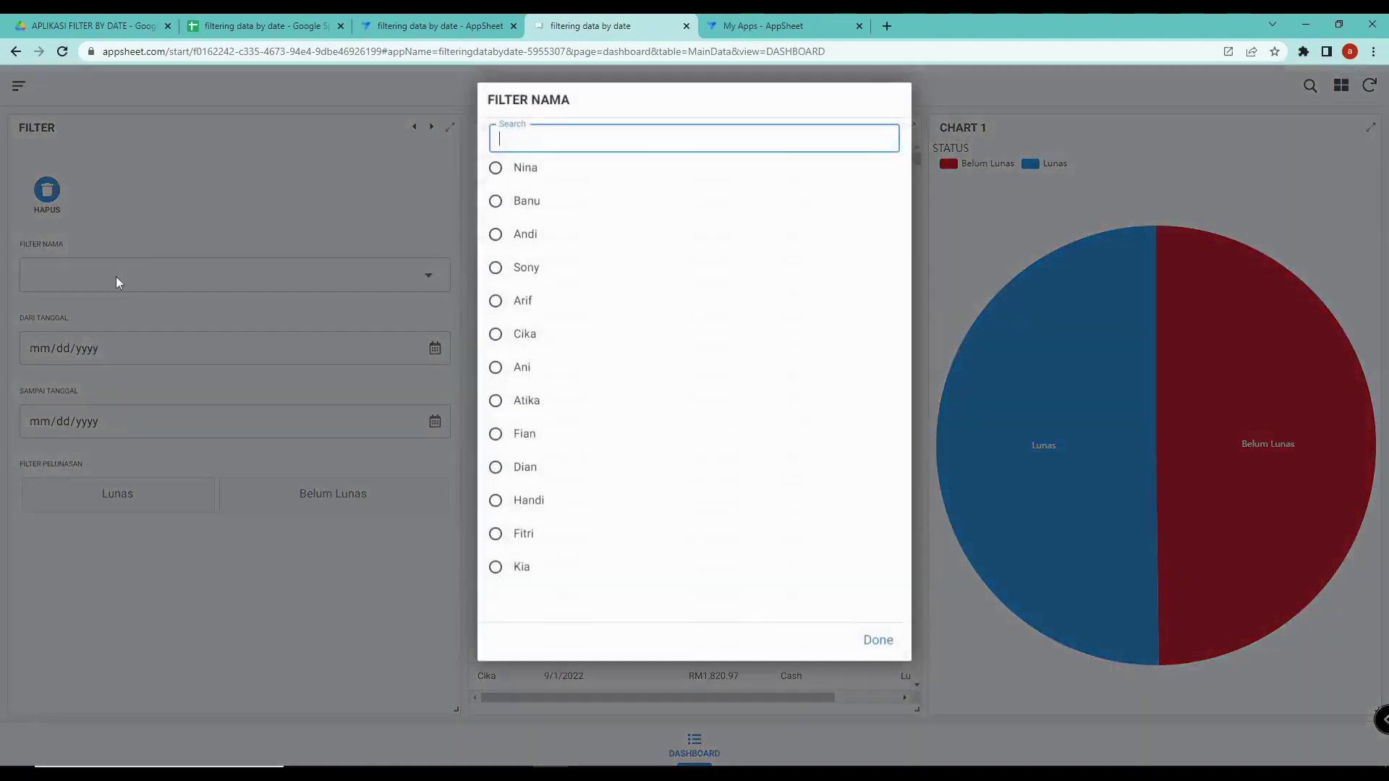
{"action": "left_click", "coordinate": [526, 170]}
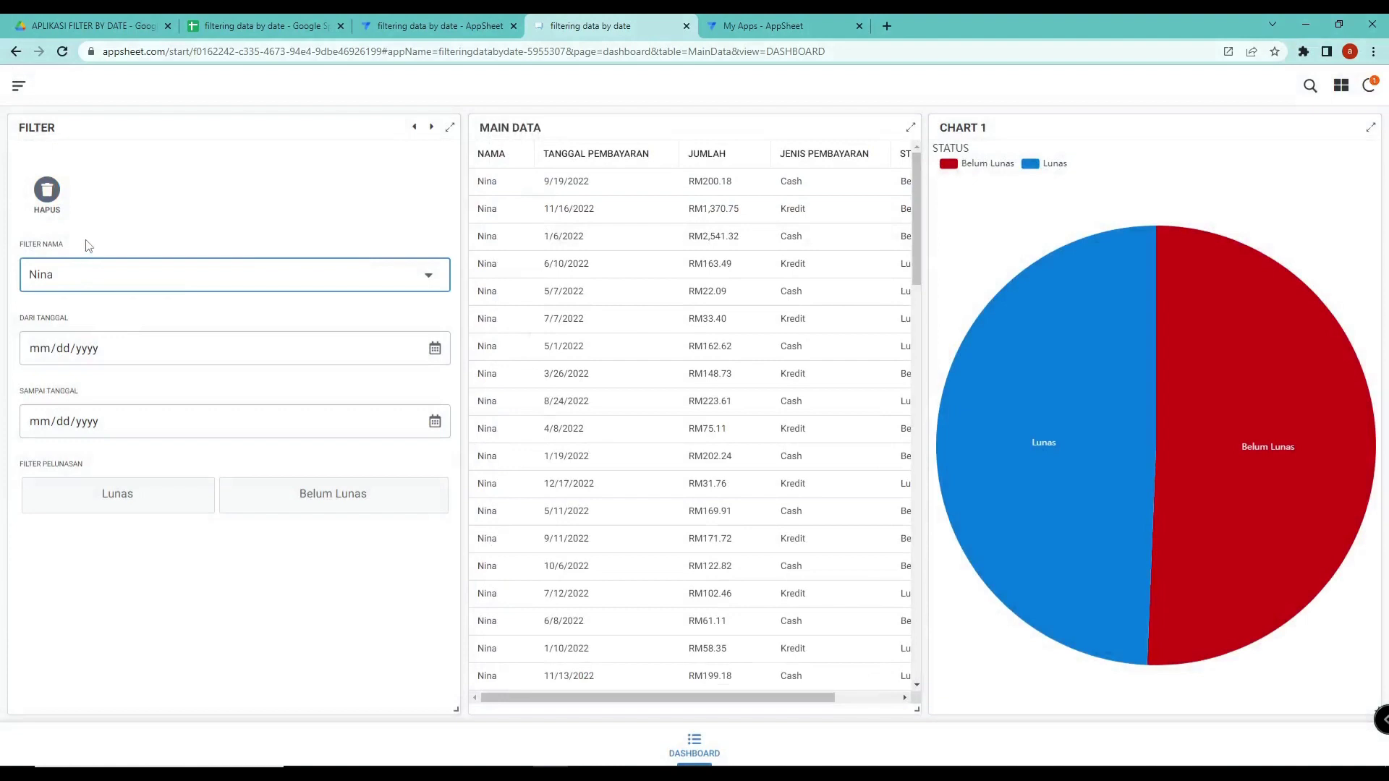
{"action": "left_click", "coordinate": [47, 190]}
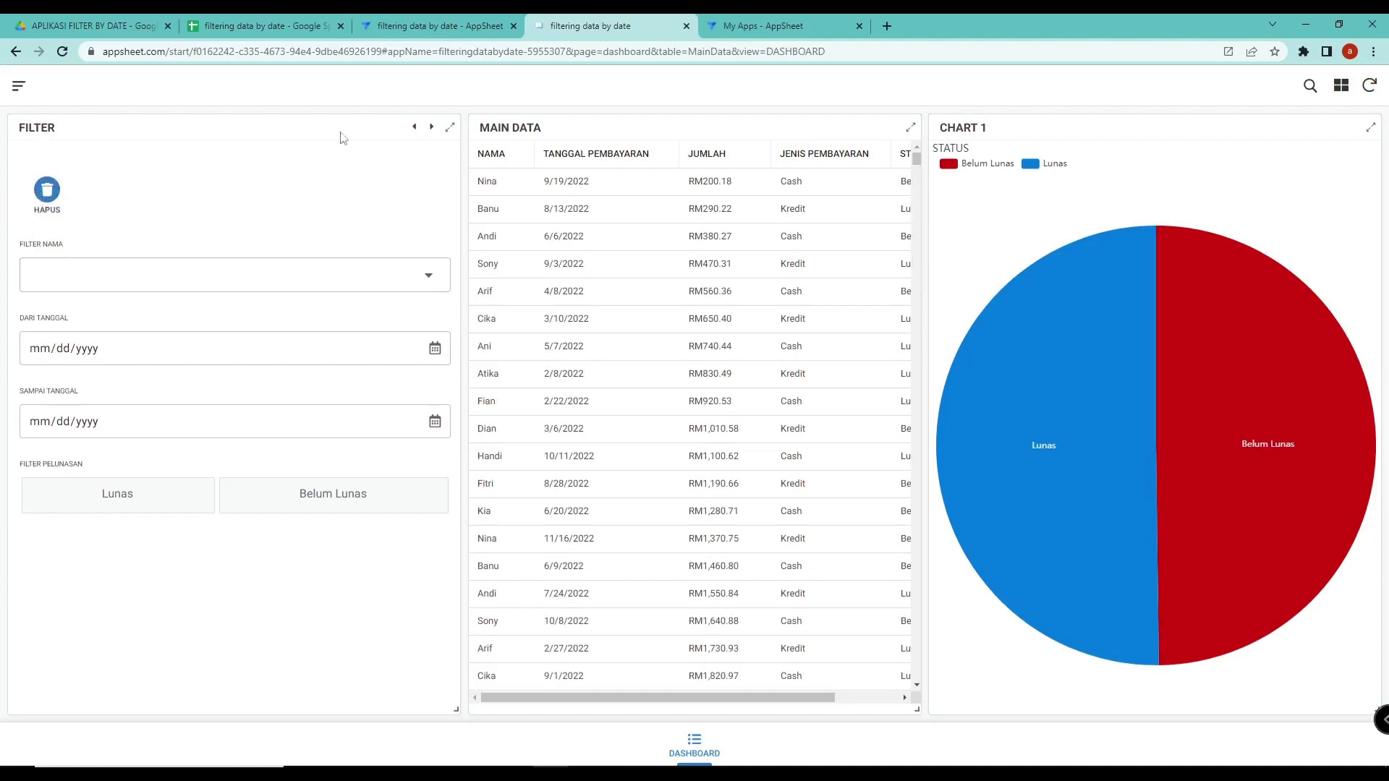
Return to the app editor and set the highlight and text colors of format rule 1 2 to blue
{"action": "left_click", "coordinate": [391, 21]}
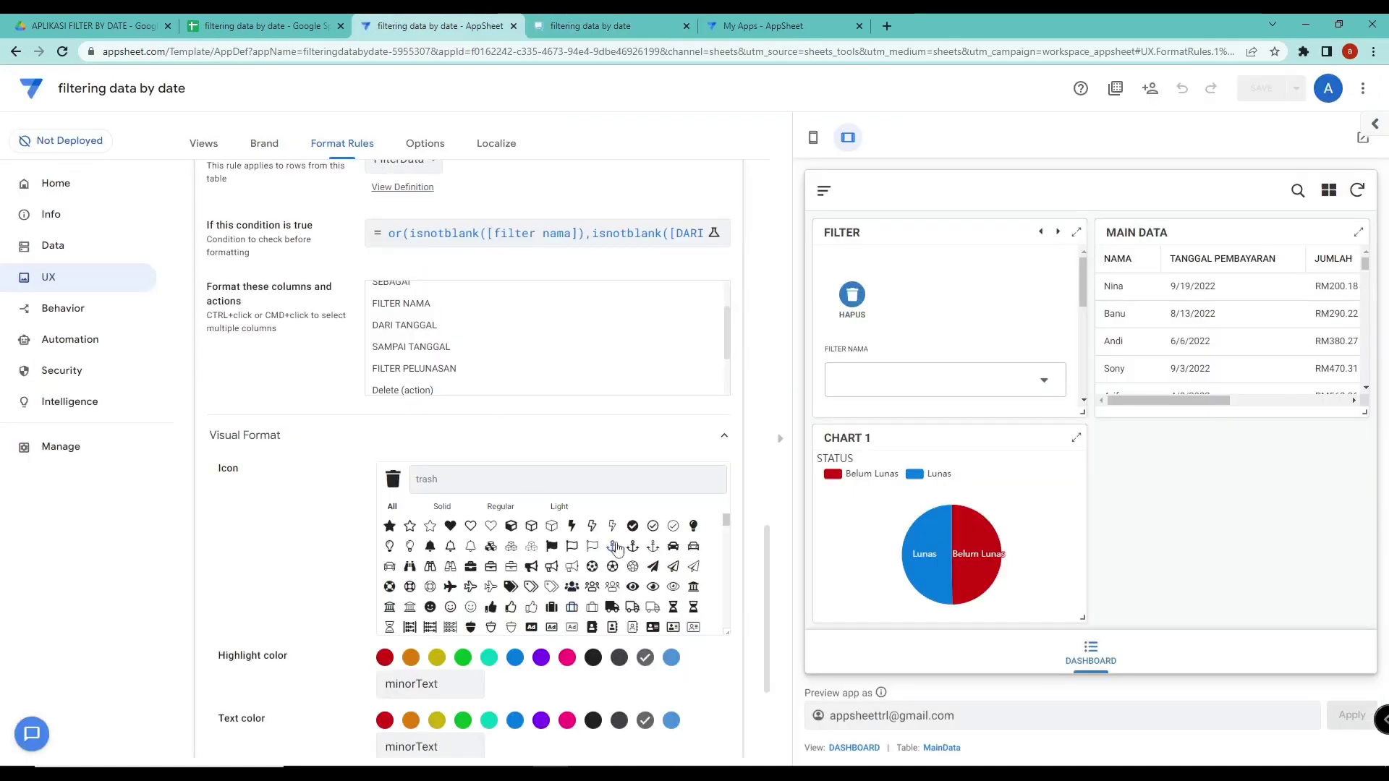
{"action": "scroll", "coordinate": [617, 548], "scroll_direction": "up", "scroll_amount": 3}
{"action": "scroll", "coordinate": [649, 587], "scroll_direction": "down", "scroll_amount": 4}
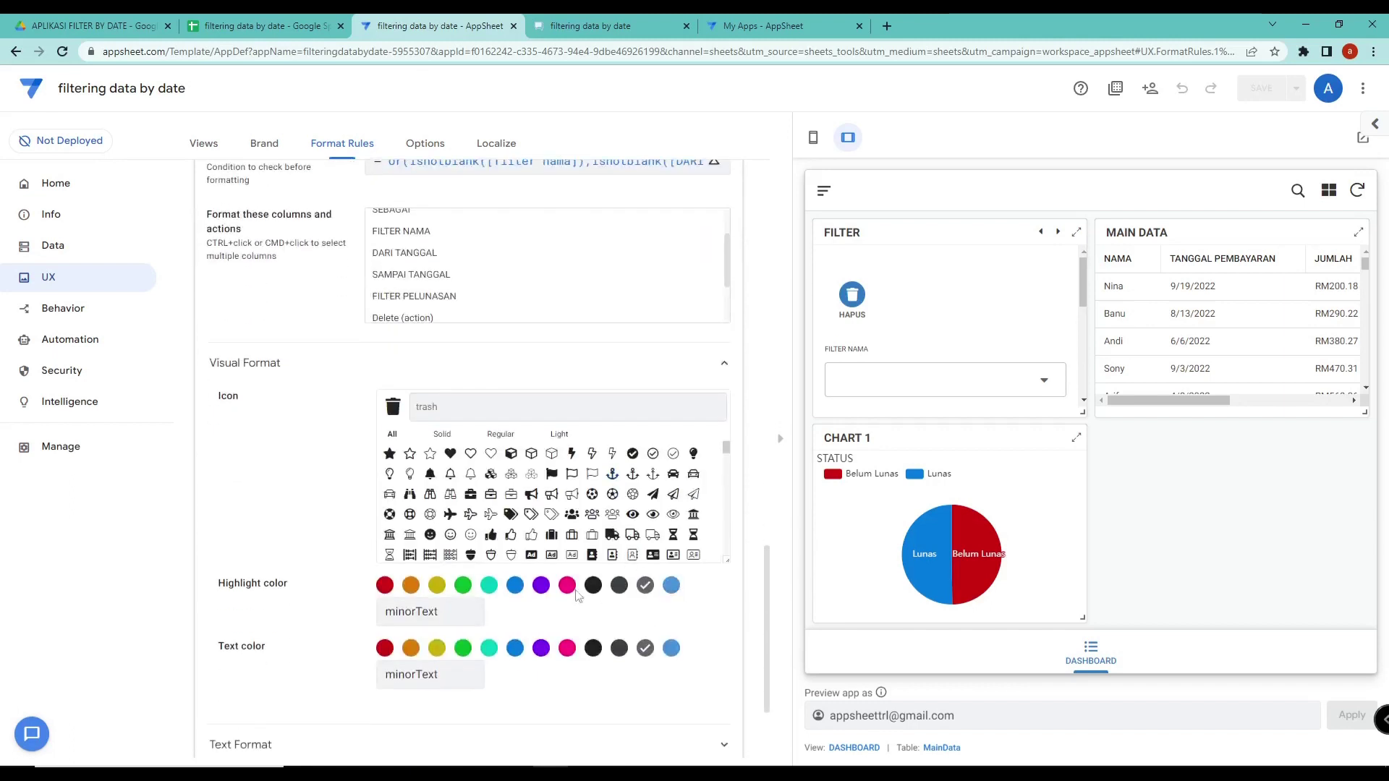
{"action": "left_click", "coordinate": [515, 584]}
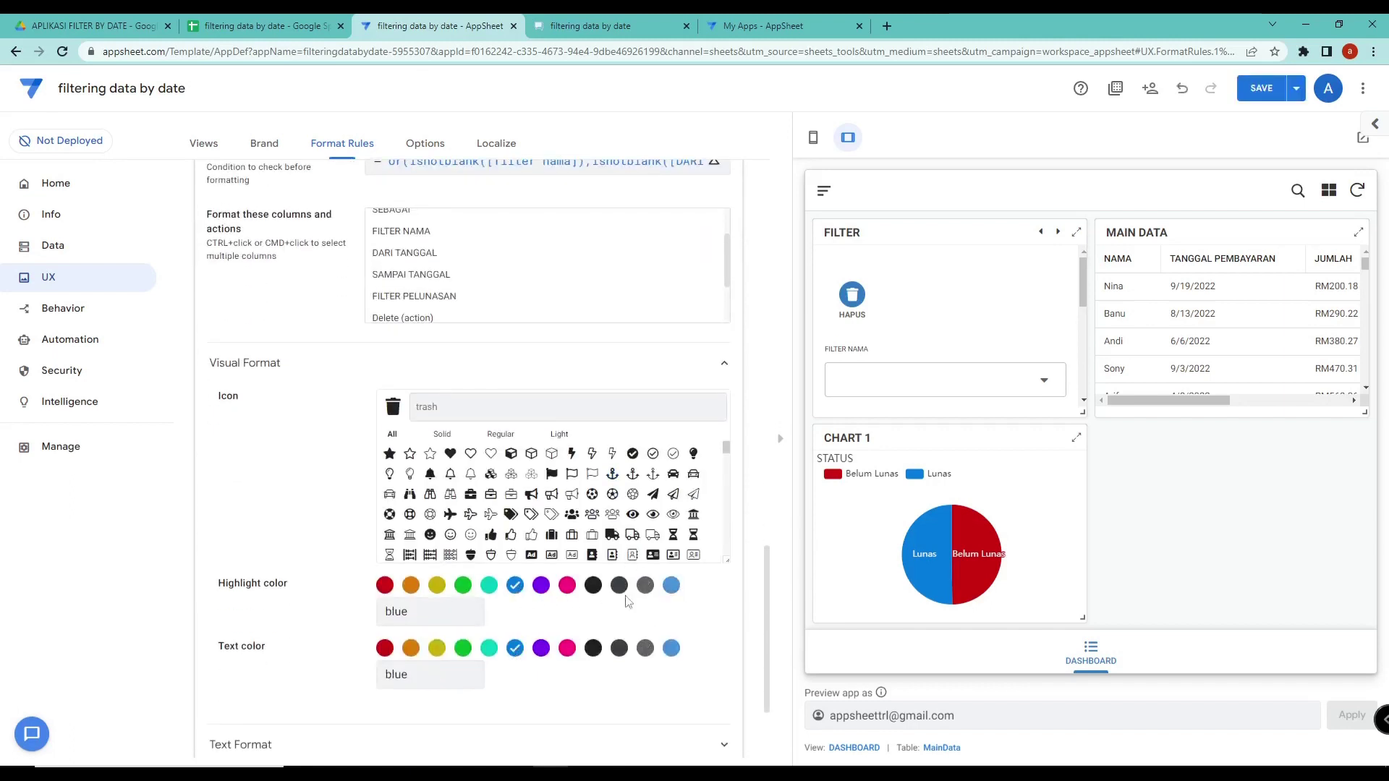
Set the highlight and text colors of format rule 1 to the grey minorText and save the app
{"action": "scroll", "coordinate": [518, 424], "scroll_direction": "up", "scroll_amount": 2}
{"action": "scroll", "coordinate": [486, 372], "scroll_direction": "up", "scroll_amount": 7}
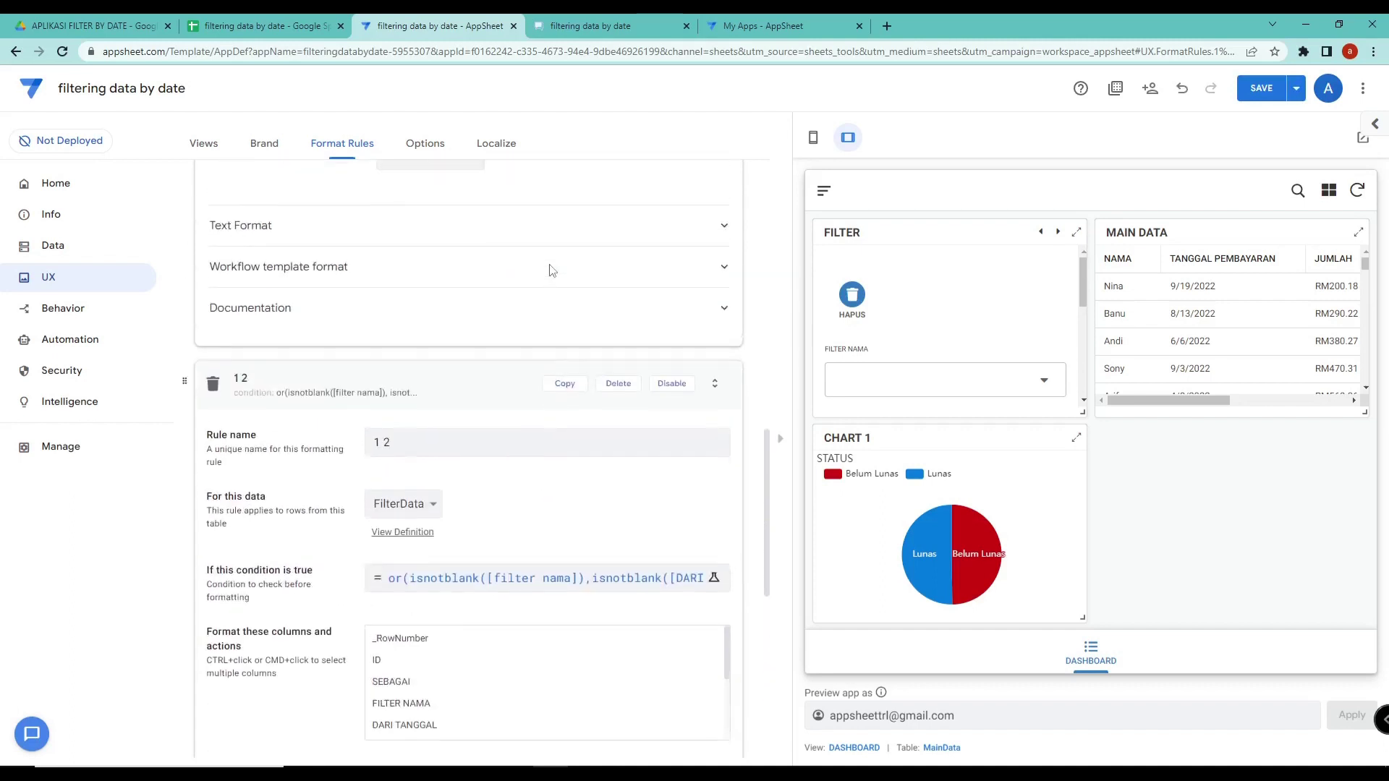
{"action": "scroll", "coordinate": [489, 361], "scroll_direction": "up", "scroll_amount": 3}
{"action": "left_click", "coordinate": [644, 507]}
{"action": "left_click", "coordinate": [645, 444]}
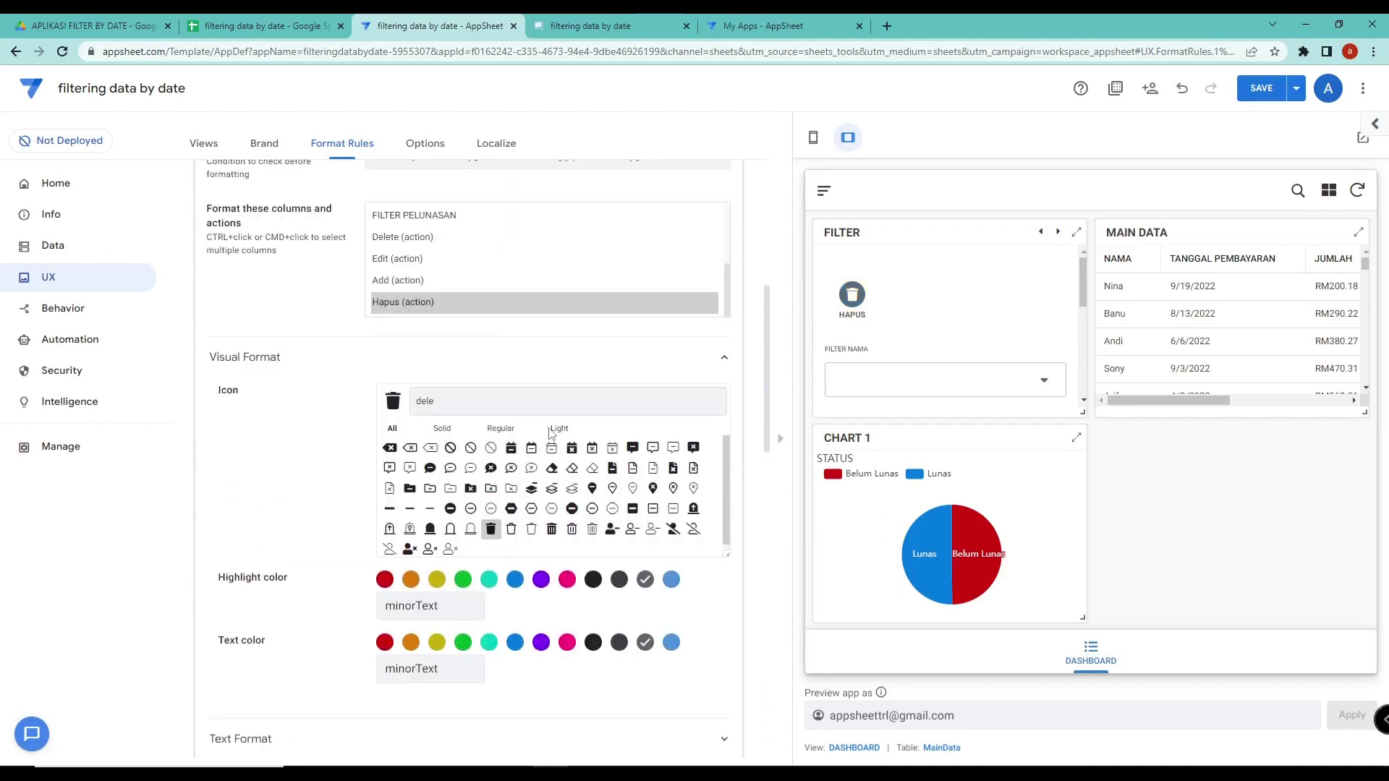
{"action": "scroll", "coordinate": [552, 434], "scroll_direction": "up", "scroll_amount": 5}
{"action": "left_click", "coordinate": [1261, 88]}
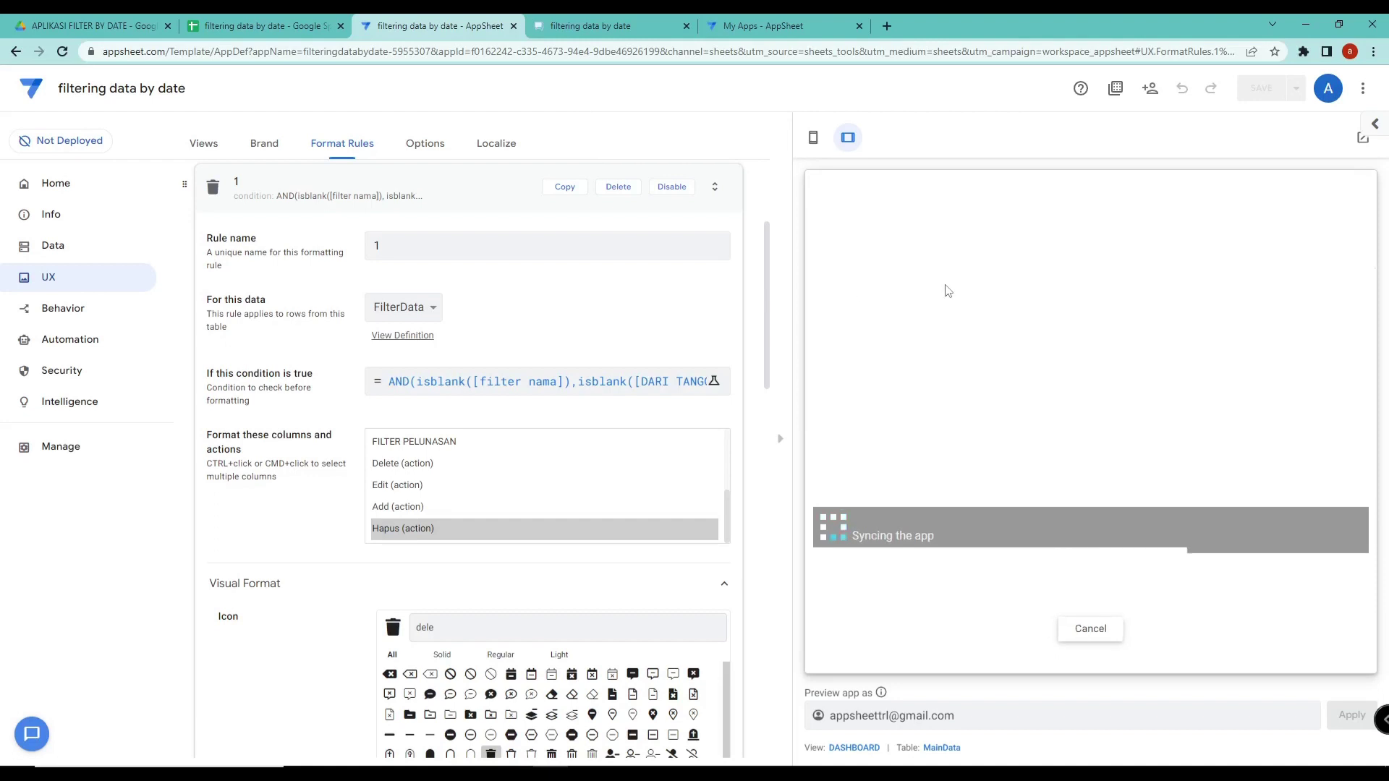
Test the recolored Hapus action in the preview by filtering on the first listed name and clearing the filter
{"action": "left_click", "coordinate": [987, 362]}
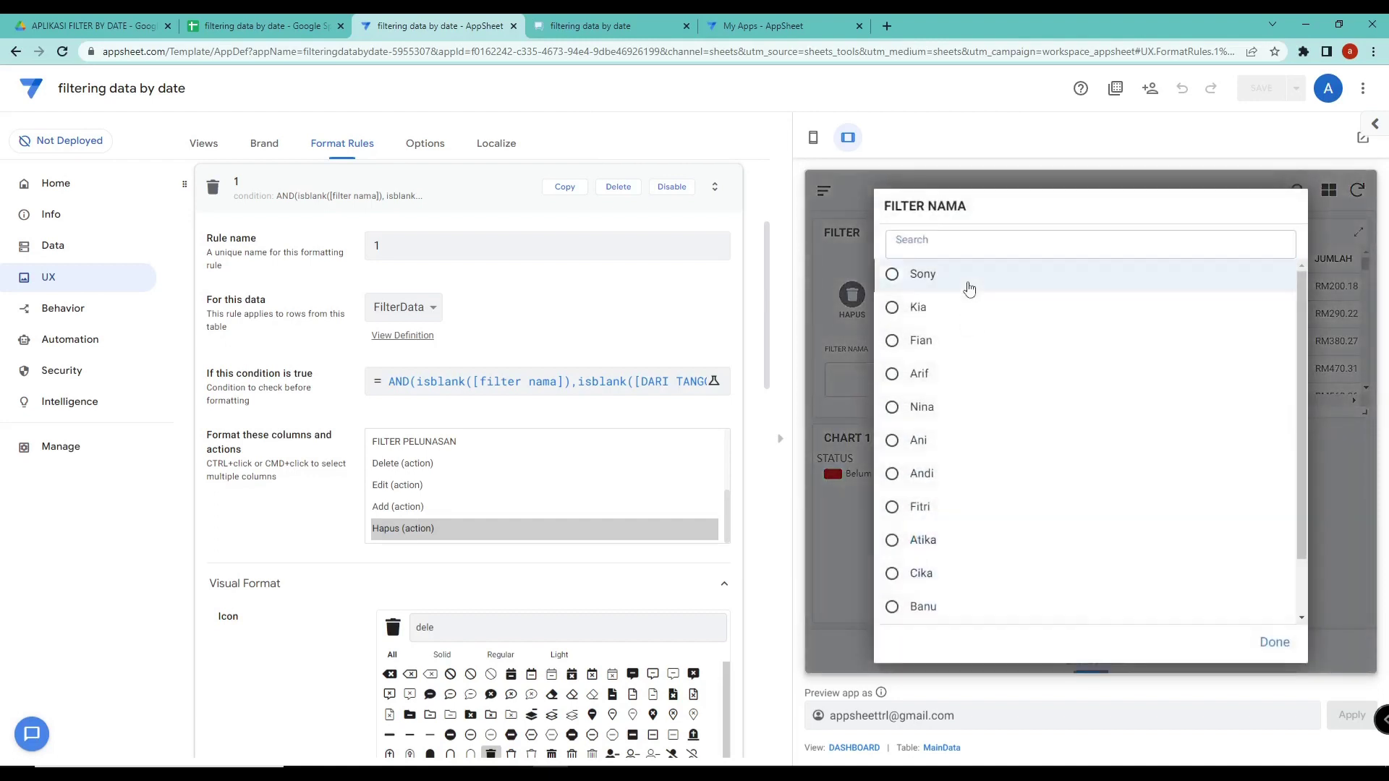
{"action": "left_click", "coordinate": [933, 274]}
{"action": "left_click", "coordinate": [854, 298]}
Switch to the full-screen dashboard's browser tab and sync it with the saved format rules
{"action": "left_click", "coordinate": [589, 26]}
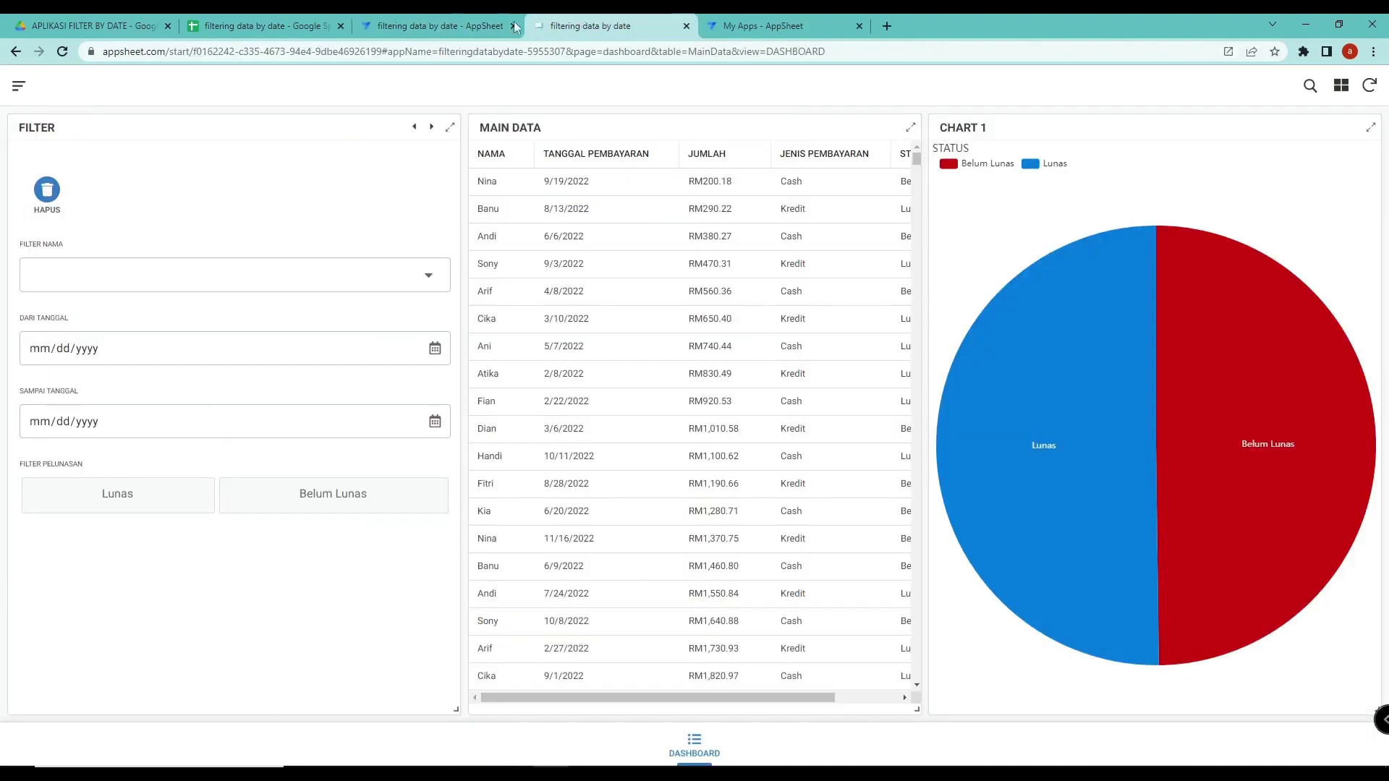
{"action": "left_click", "coordinate": [1369, 86]}
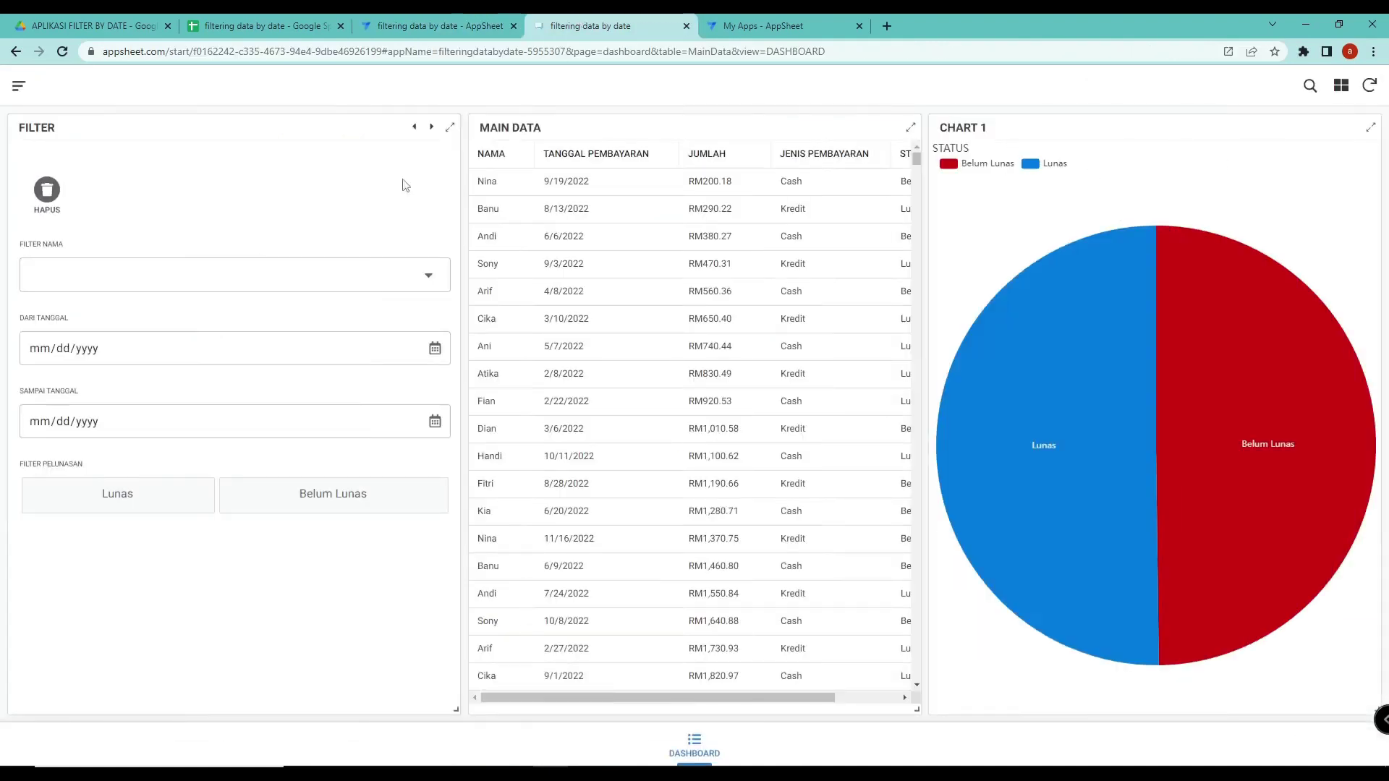
Test the Hapus action on the full dashboard by filtering on the first listed name and clearing the filter
{"action": "left_click", "coordinate": [170, 264]}
{"action": "left_click", "coordinate": [324, 262]}
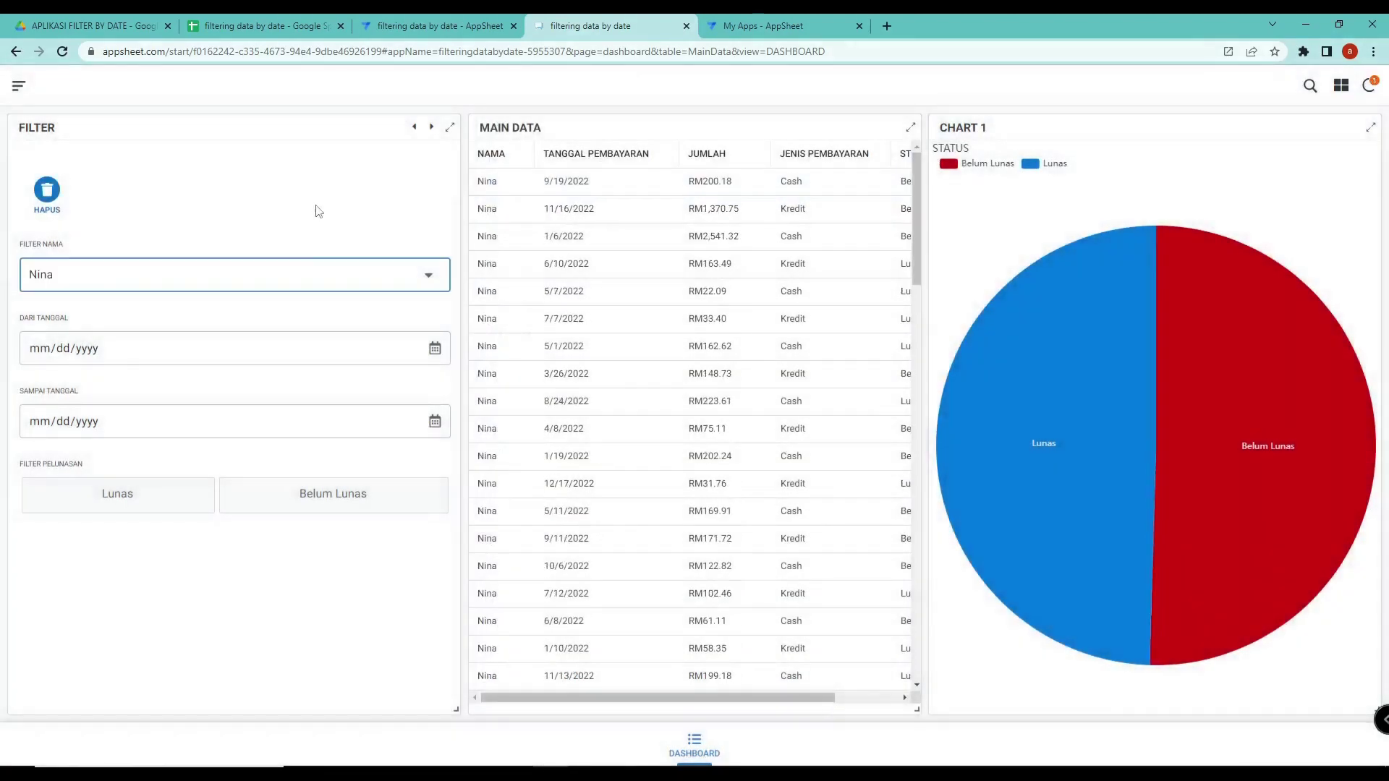
{"action": "left_click", "coordinate": [45, 200]}
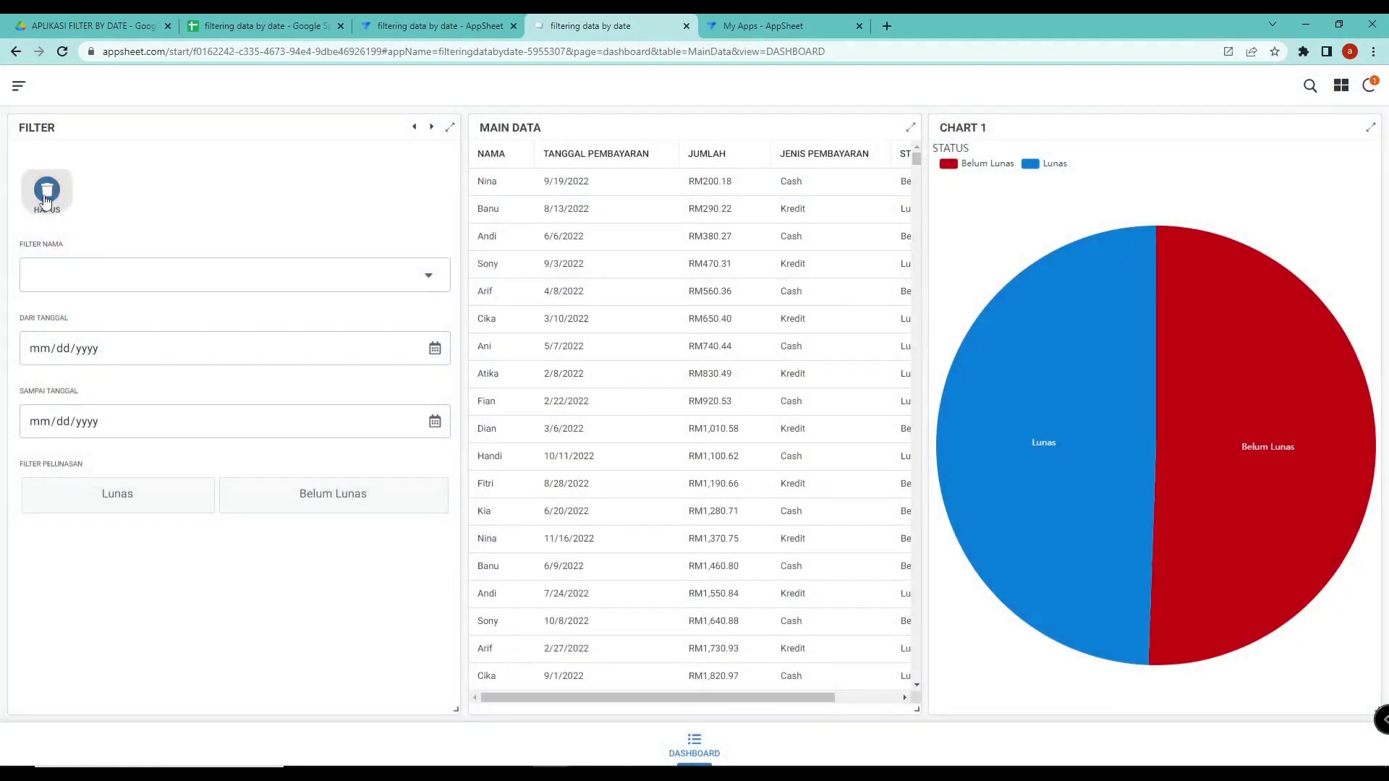
Filter the dashboard by the sixth listed name and dates from 10/20/2022 to 10/21/2022, and clear all filters with Hapus
{"action": "left_click", "coordinate": [178, 286]}
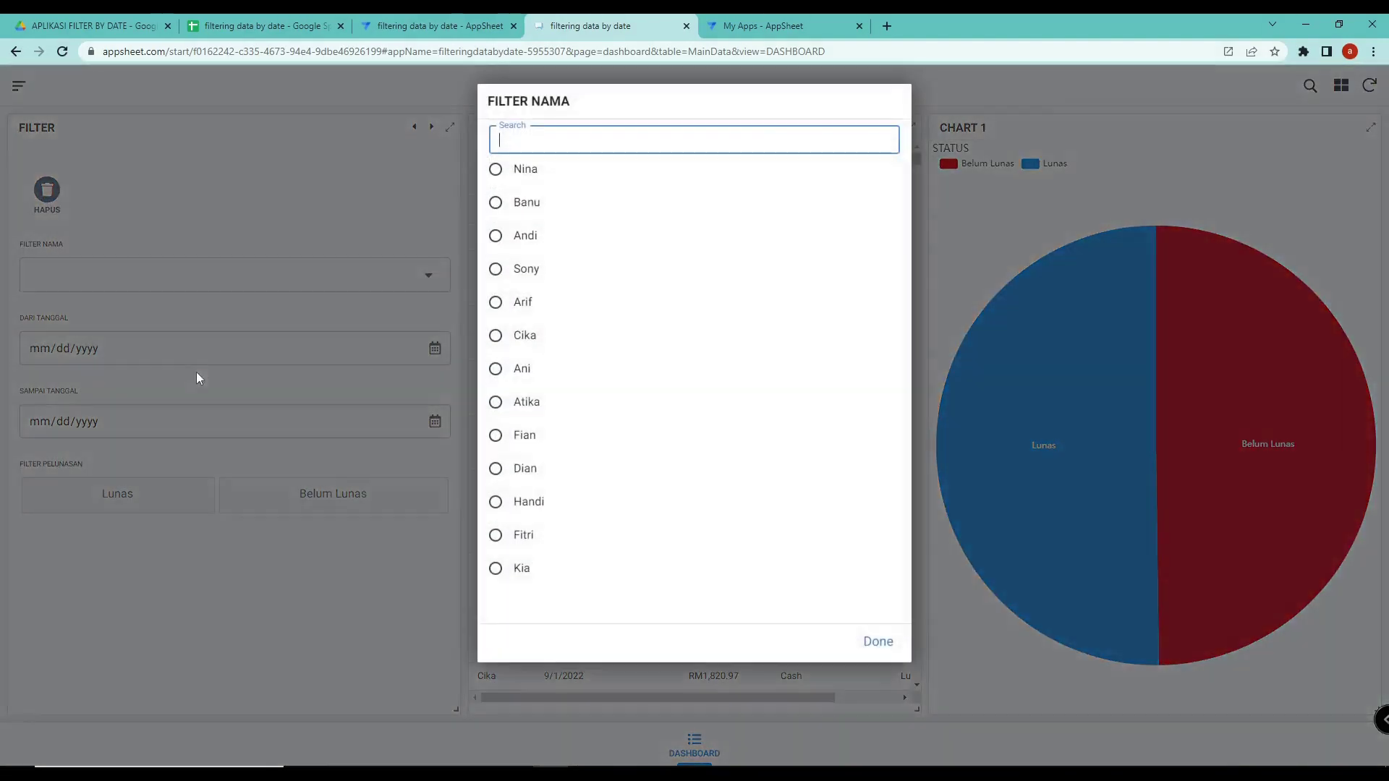
{"action": "left_click", "coordinate": [504, 337]}
{"action": "left_click", "coordinate": [242, 354]}
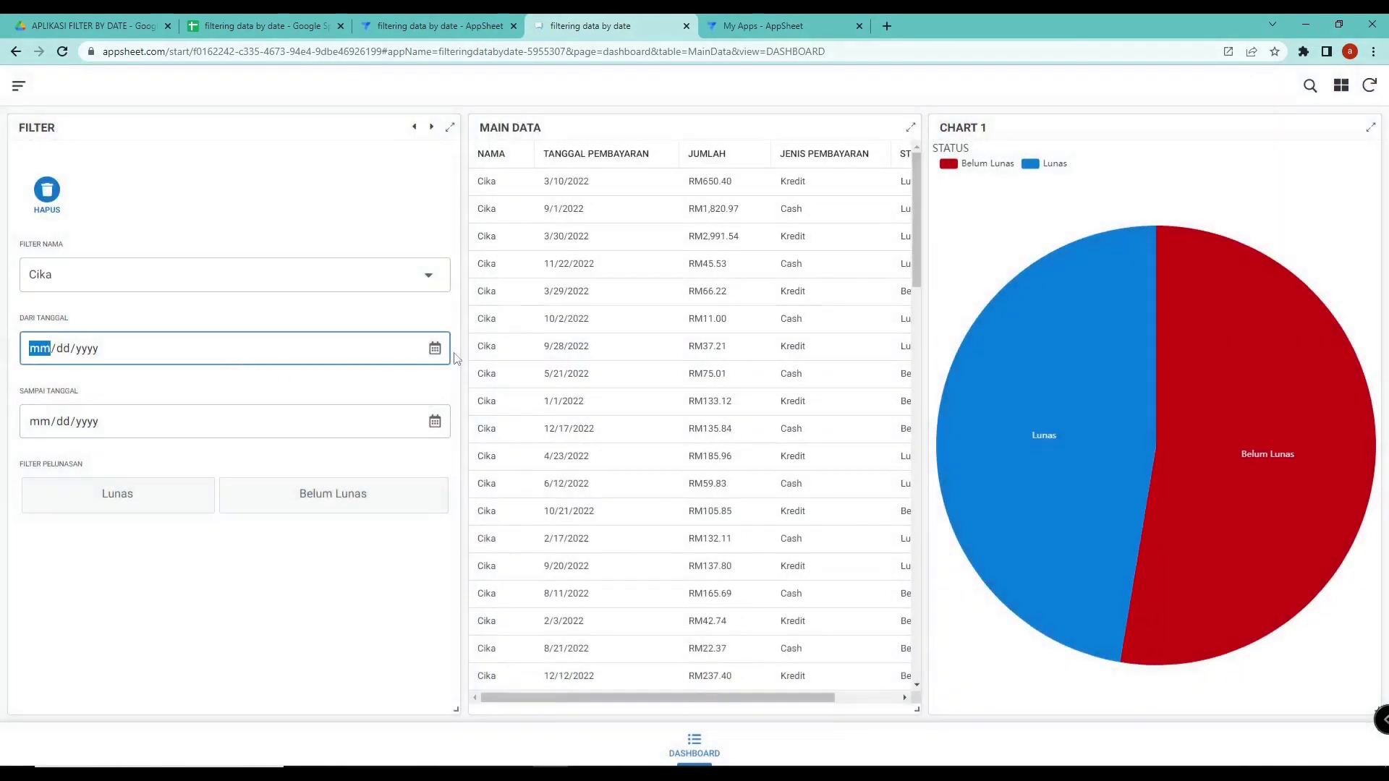
{"action": "left_click", "coordinate": [435, 348]}
{"action": "left_click", "coordinate": [119, 471]}
{"action": "left_click", "coordinate": [435, 421]}
{"action": "left_click", "coordinate": [139, 562]}
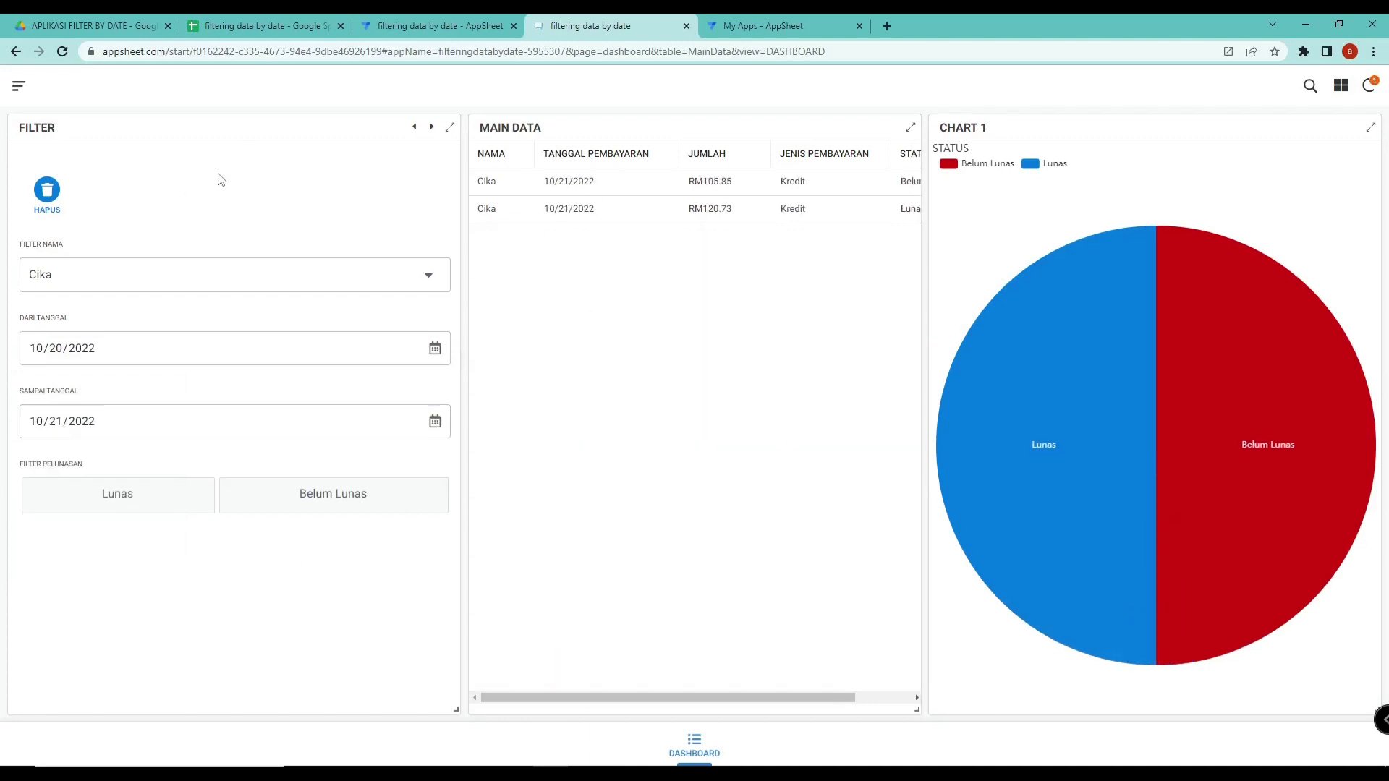
{"action": "left_click", "coordinate": [49, 191]}
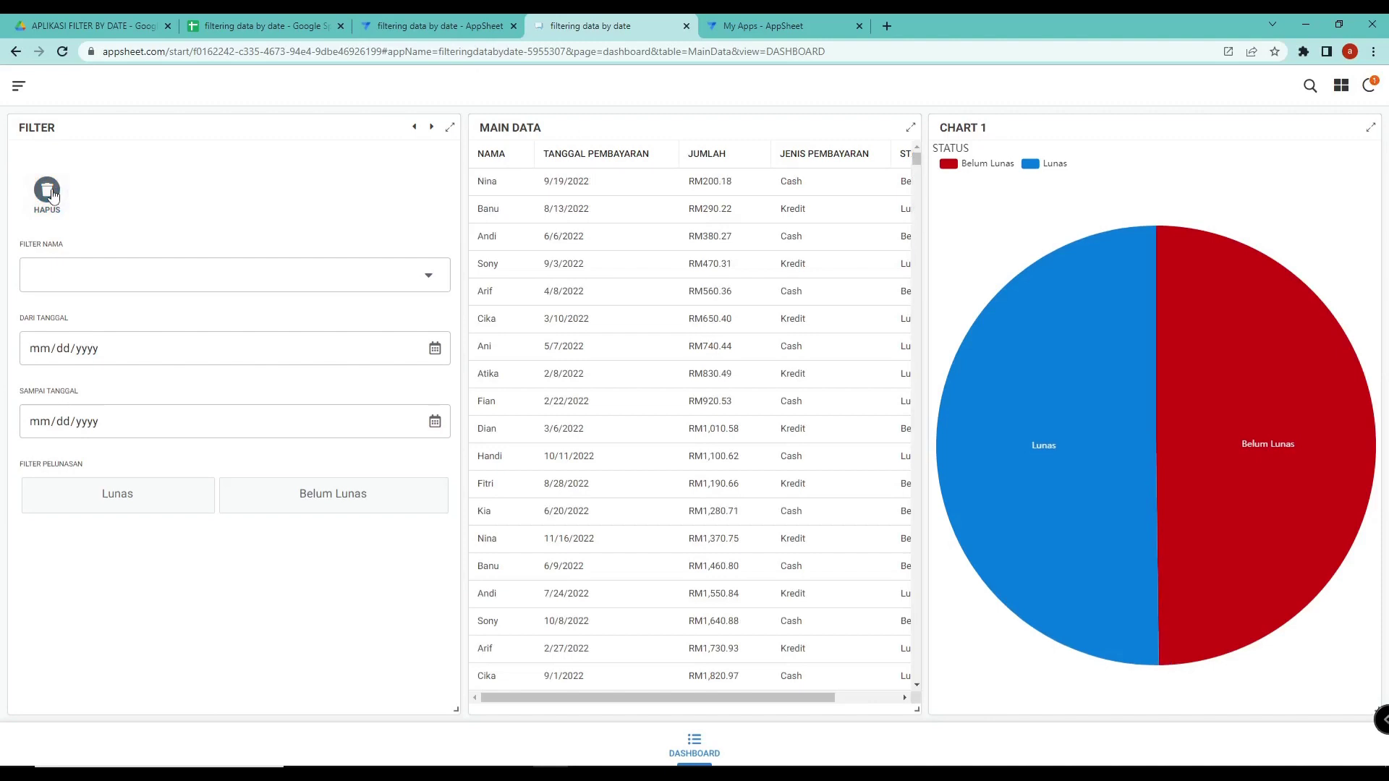